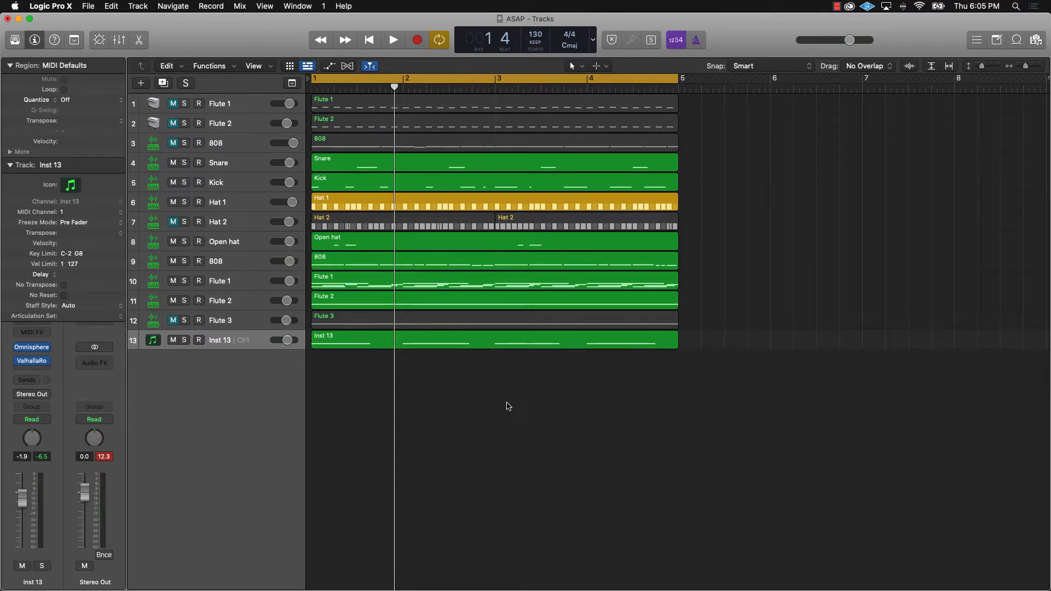
Step: Play the full beat loop, stop playback and unmute the Flute 3 track
key(space)
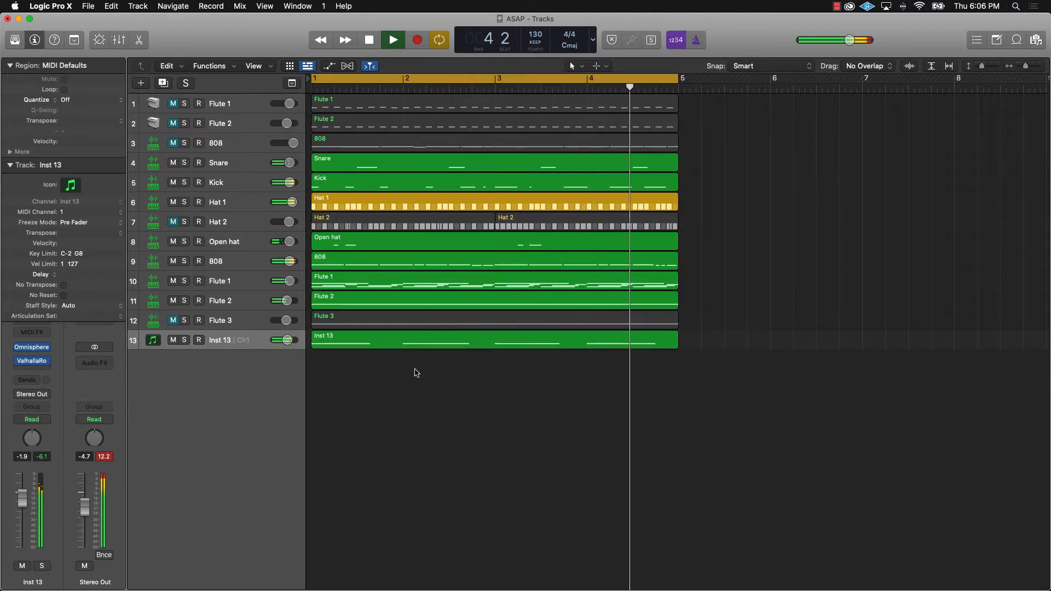
key(space)
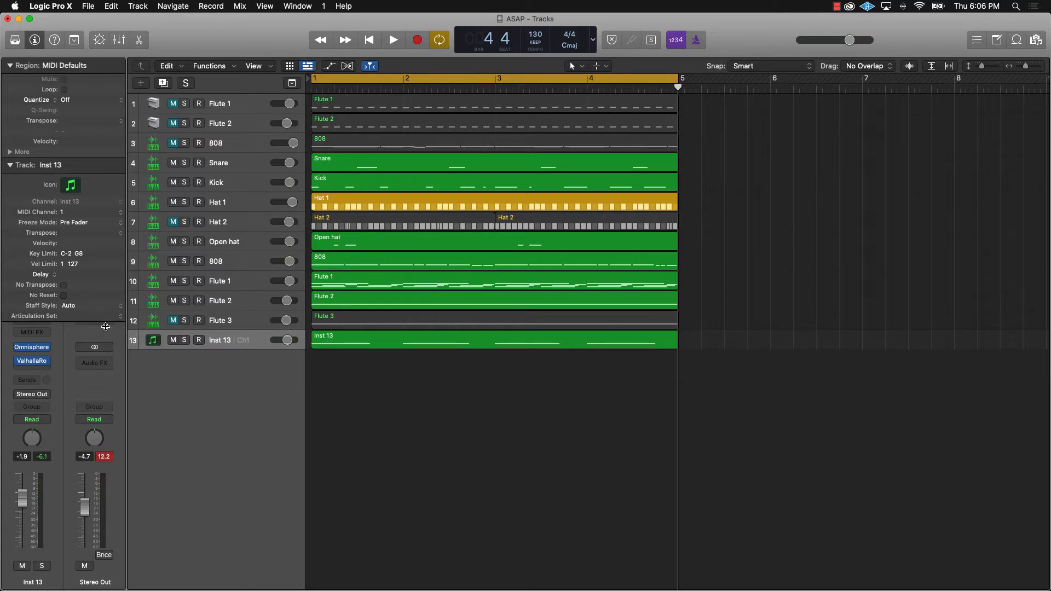
click(175, 322)
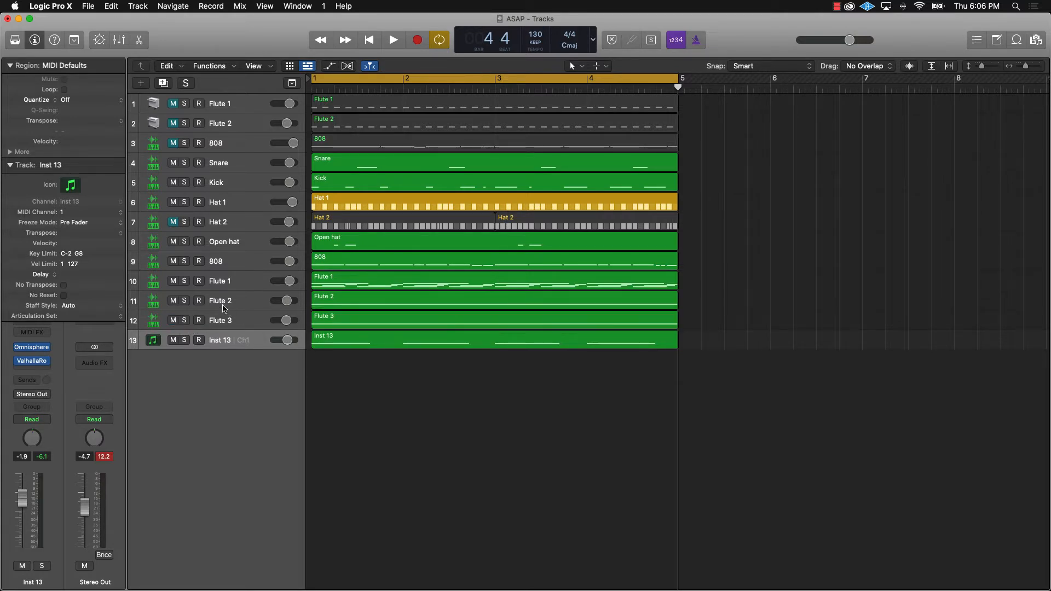
Step: Audition the green Flute 1 track solo, and then together with the Flute 2 track below it soloed
click(184, 281)
key(space)
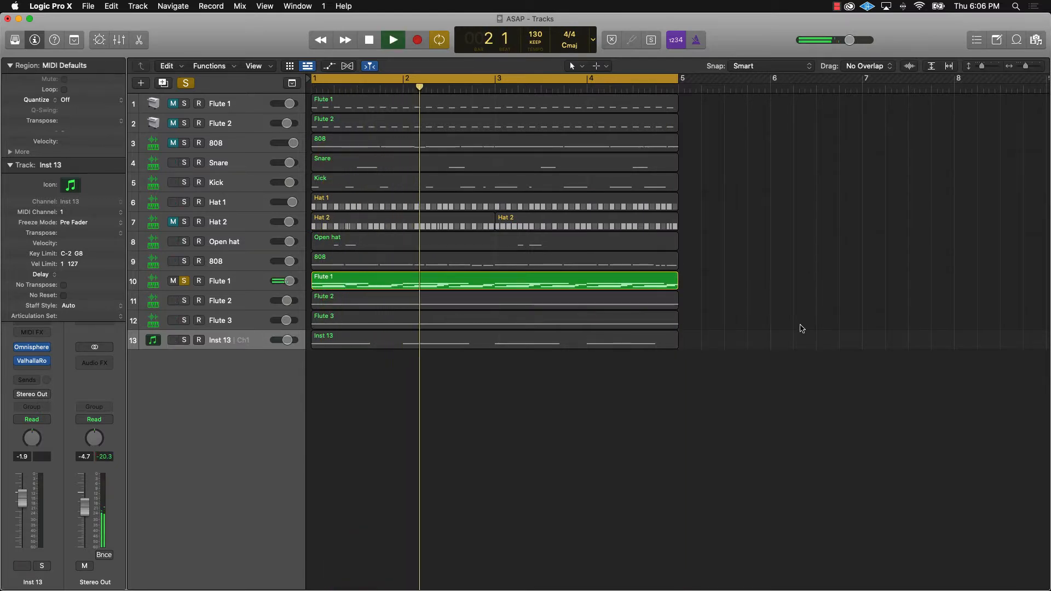
key(space)
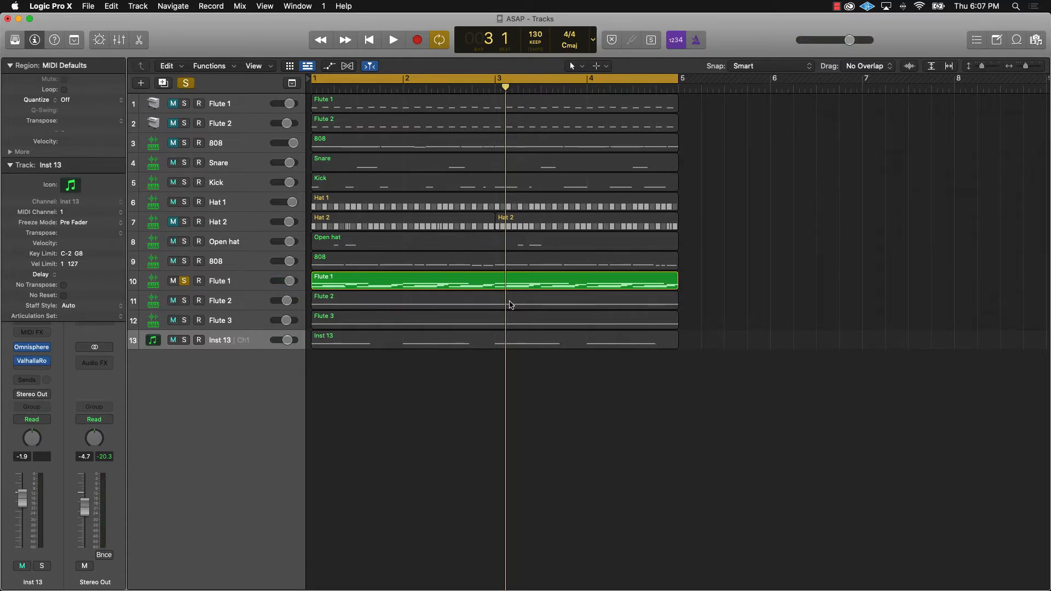
click(184, 300)
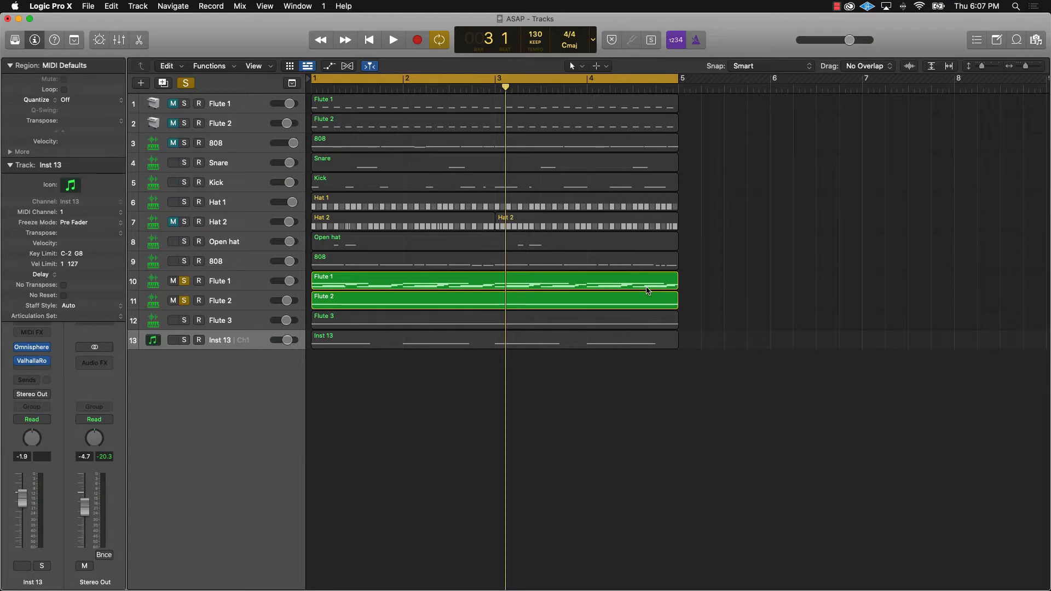
key(space)
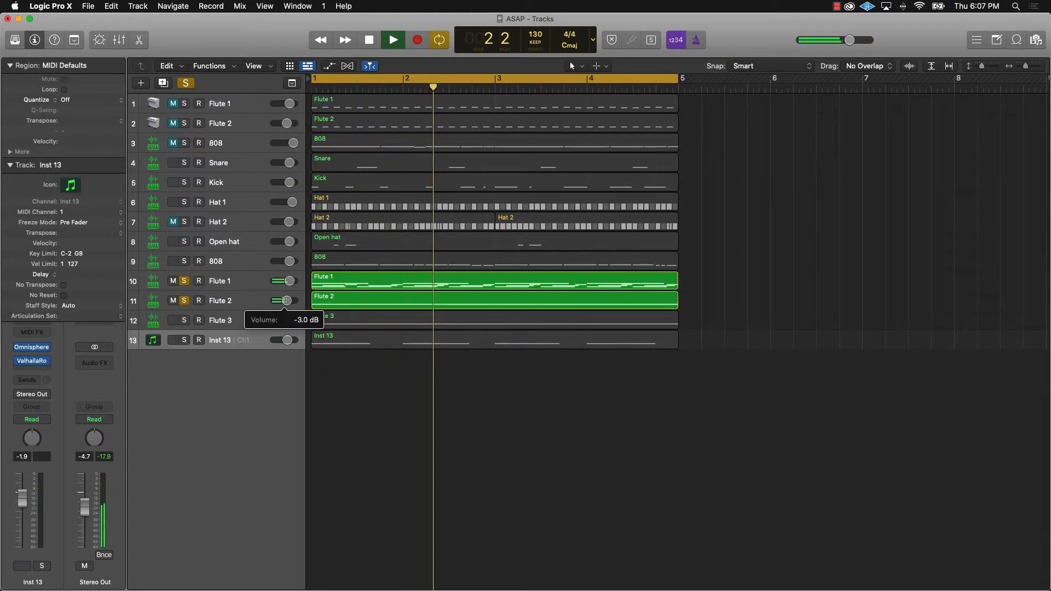
key(space)
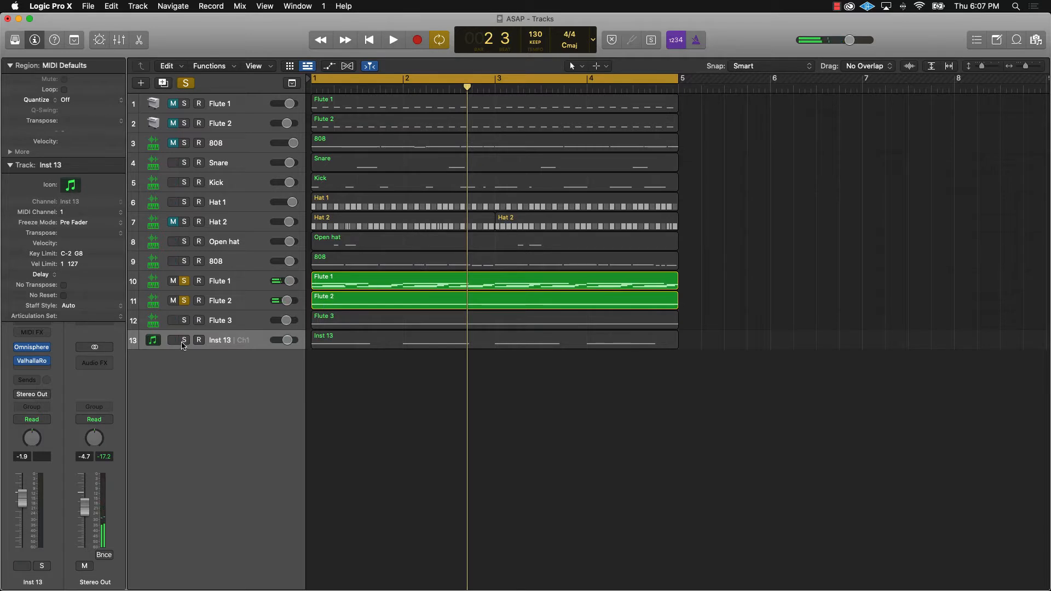
Step: Rename track 13, Inst 13, as Synth
click(219, 344)
double_click(219, 344)
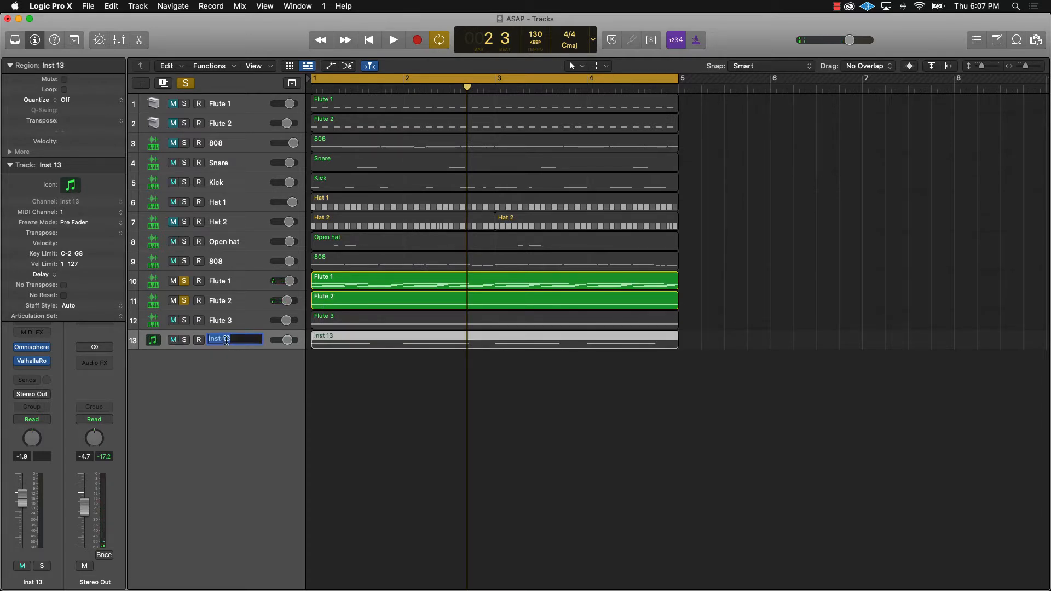
text(Synth)
key(Return)
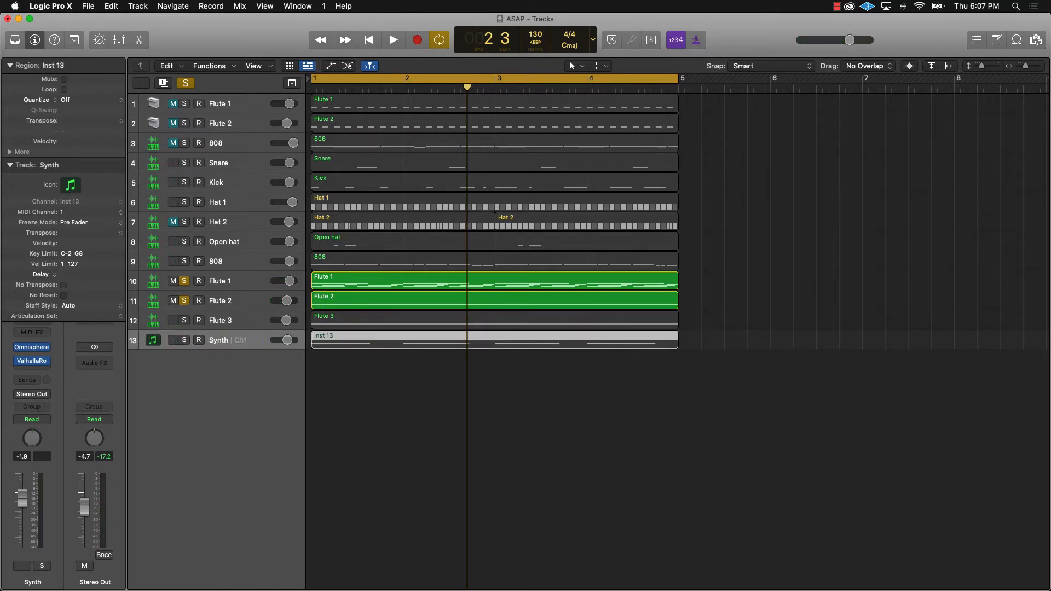
Step: Name all regions in the project after their tracks, and clear the selection
key(super+a)
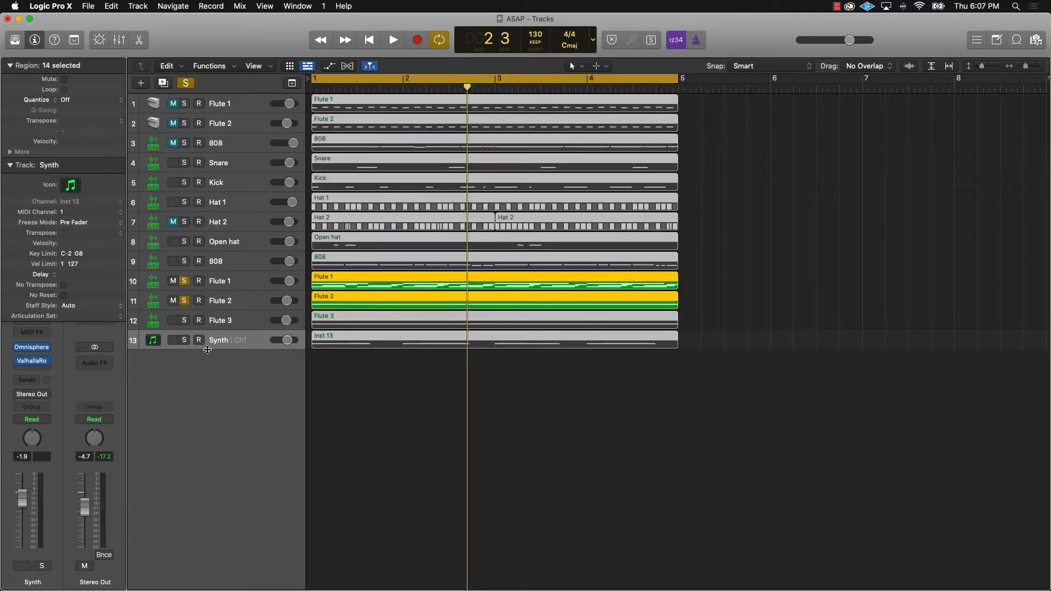
key(alt+shift+n)
click(365, 402)
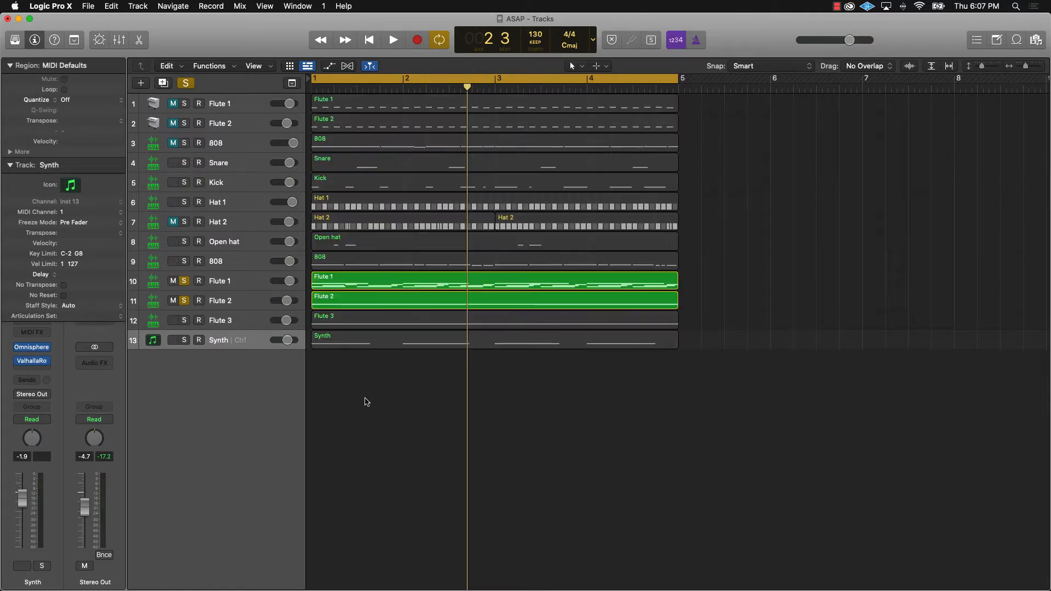
Step: Solo the Synth track along with the soloed flutes and audition them from the start of the project
click(184, 340)
key(Return)
key(space)
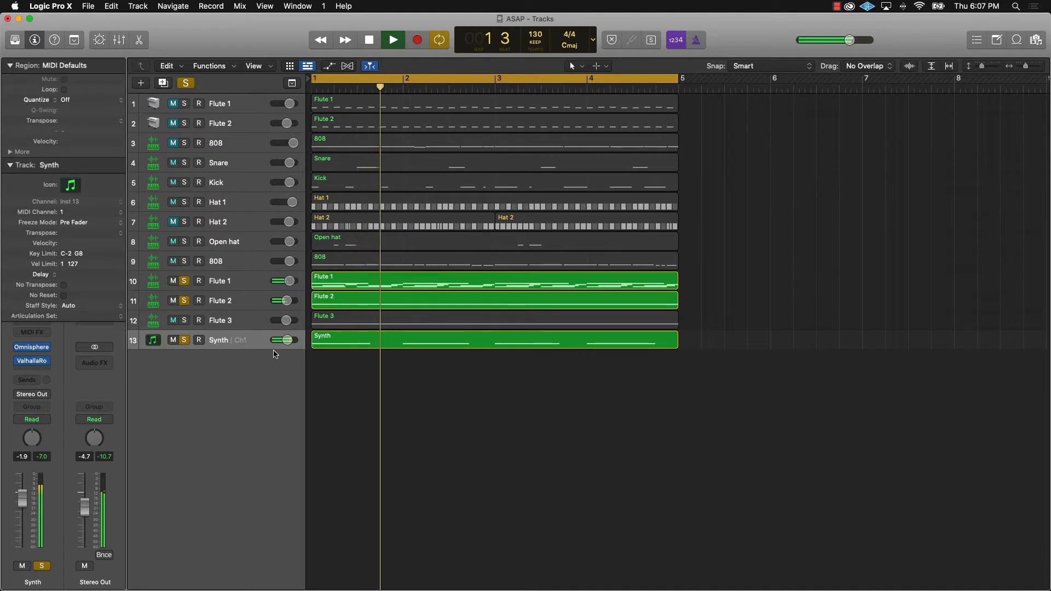
key(space)
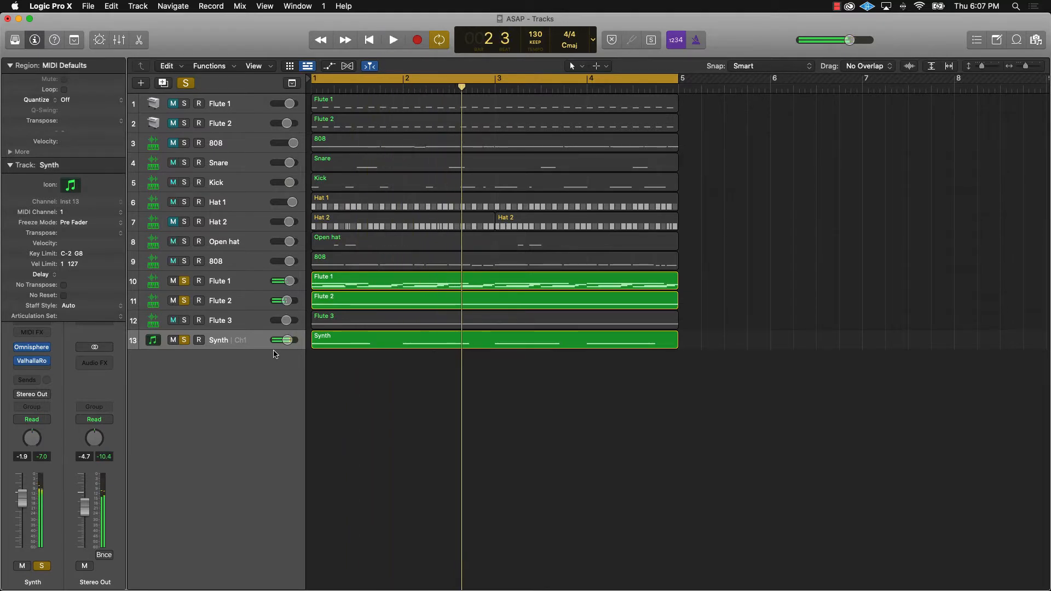
Step: Audition the mix with Open hat, 808, Hat 1, Kick and Snare also soloed, and set the Synth track volume to -3.2 dB
drag(192, 263, 186, 243)
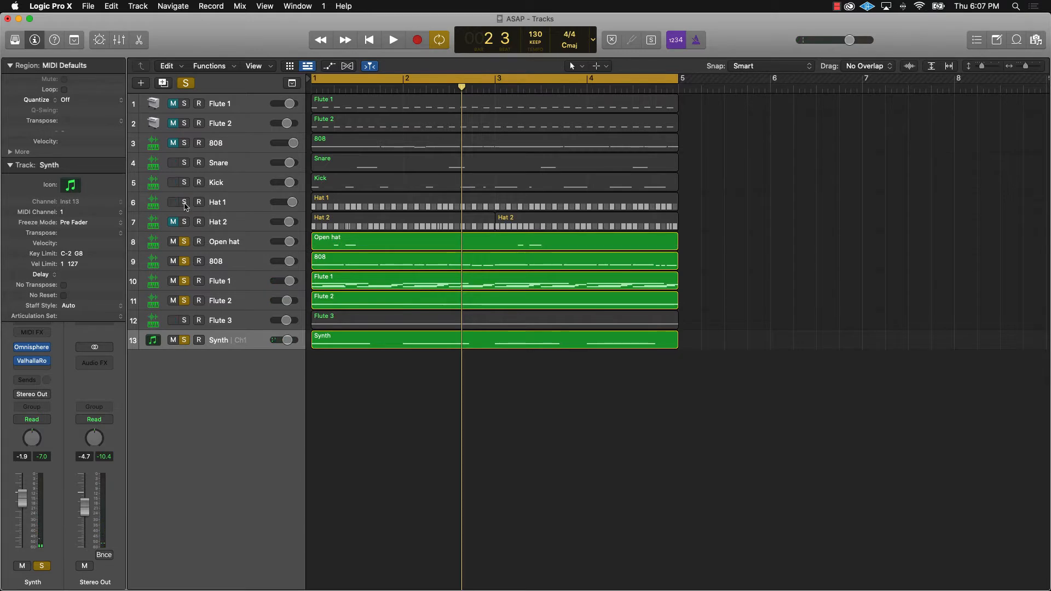
drag(185, 206, 185, 163)
key(space)
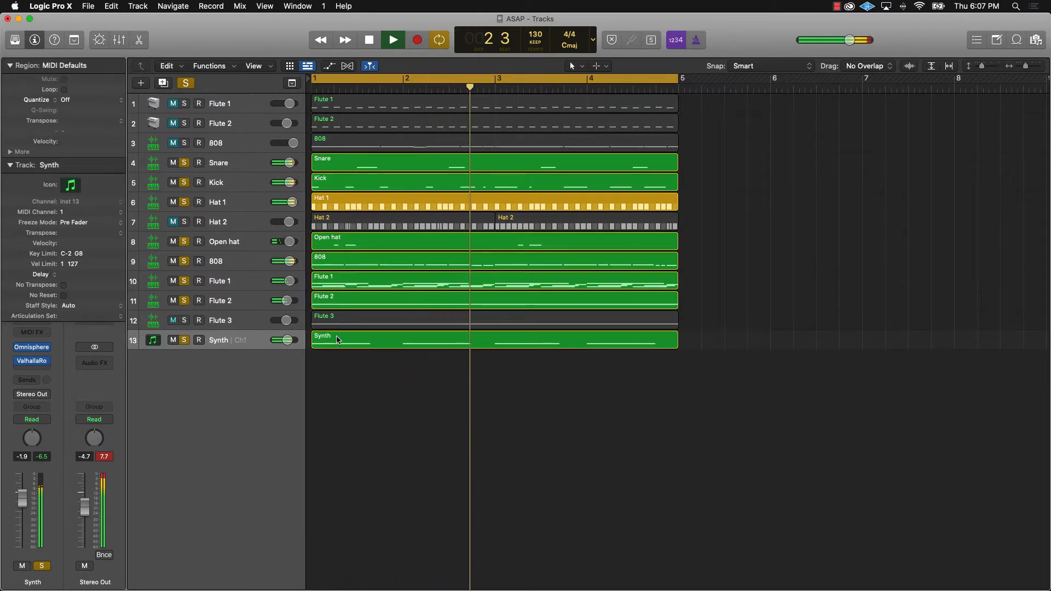
key(space)
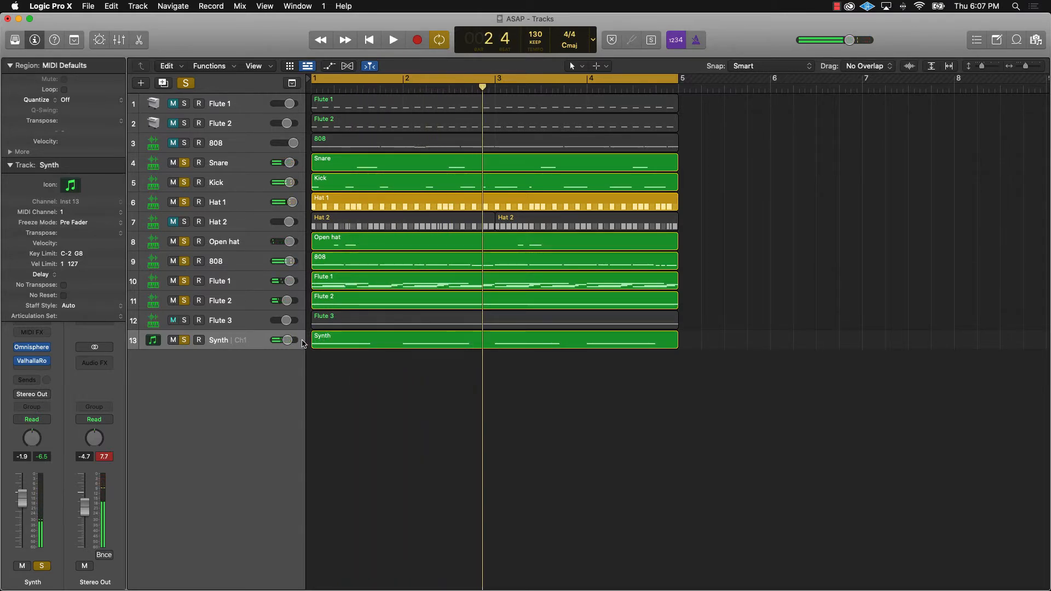
drag(287, 340, 285, 340)
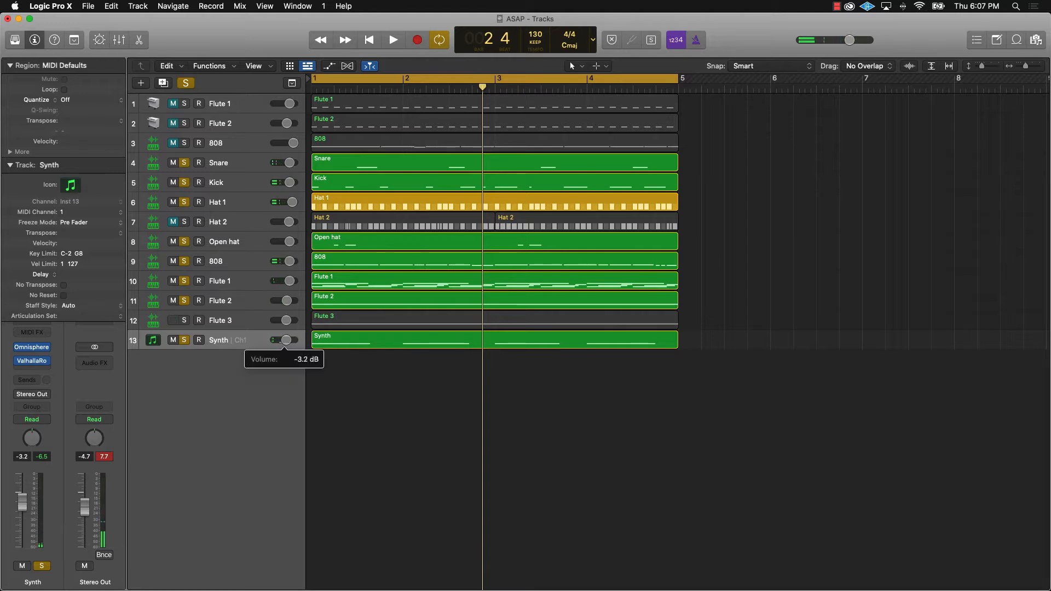
Step: Show the global tracks and add an Intro section at bar 1 of the arrangement track
click(292, 83)
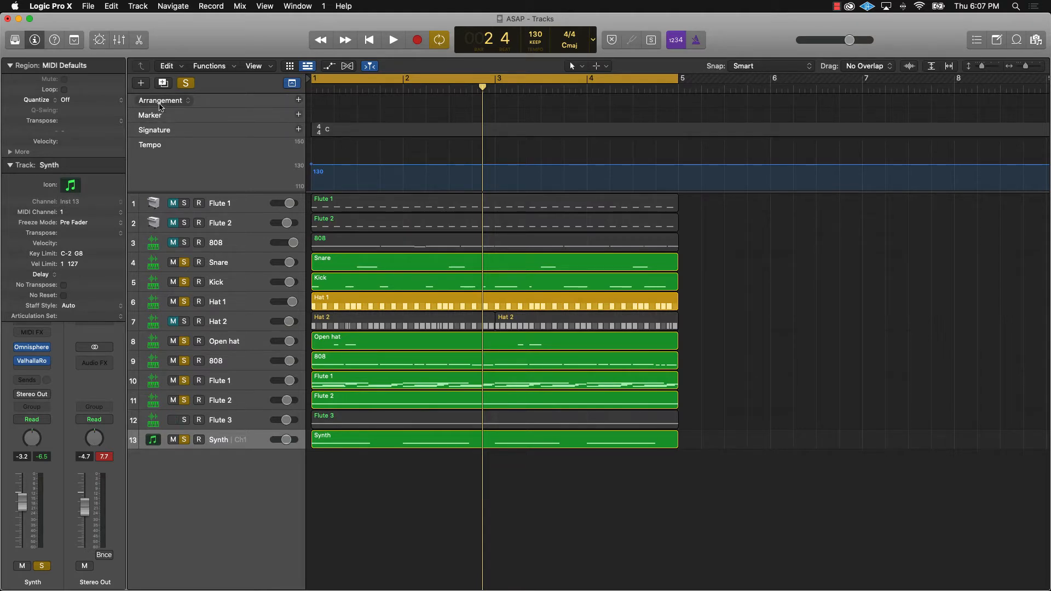
click(299, 101)
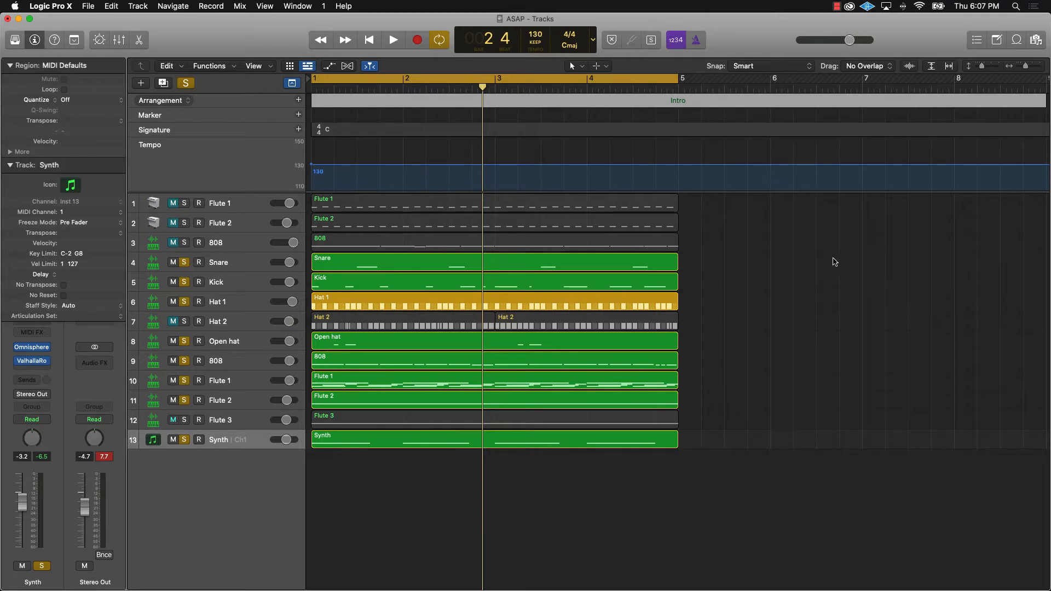
scroll(830, 255, left, 5)
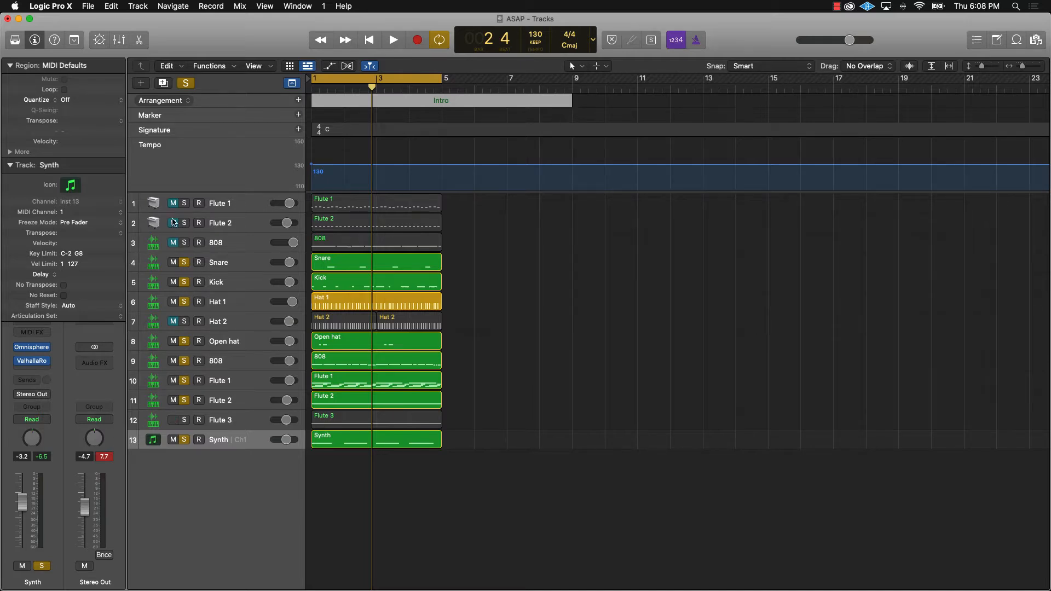
Step: Clear all solos, solo only the Flute 1 track in row 10 and start playback
click(186, 82)
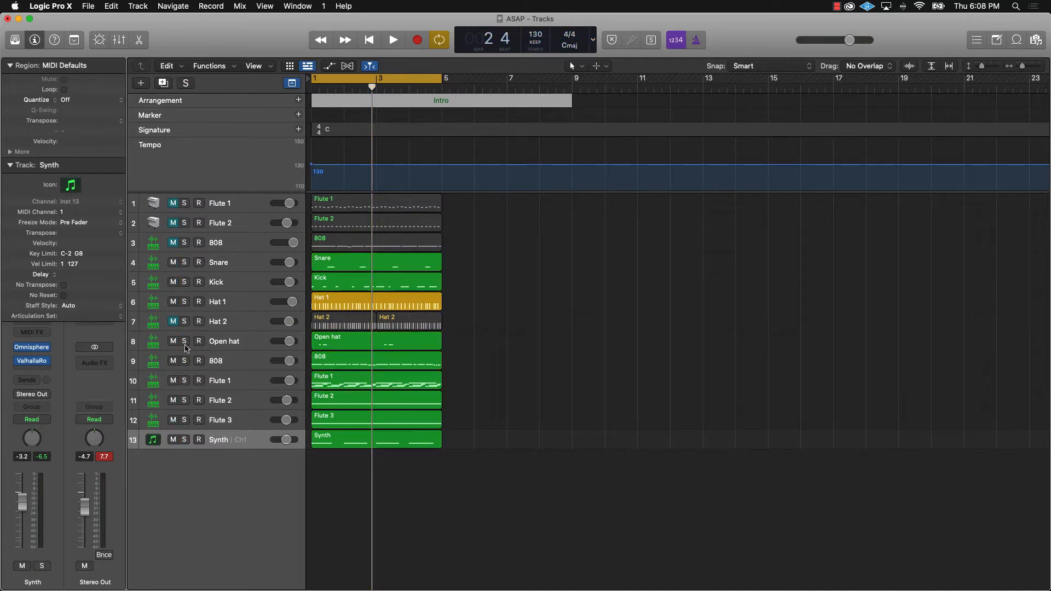
click(184, 384)
key(space)
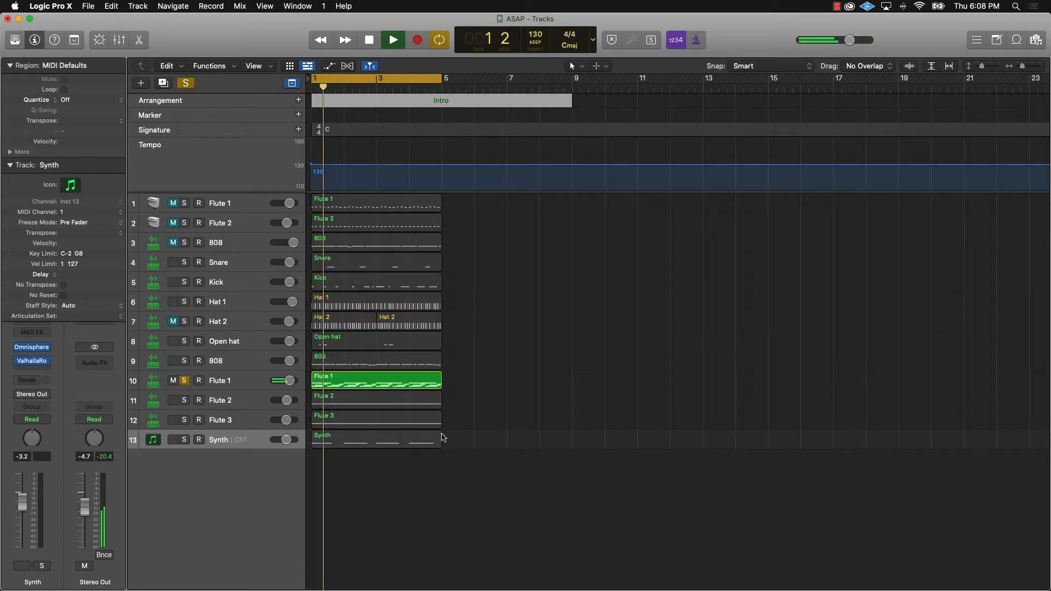
Step: Copy the Flute 1 and Flute 2 regions on tracks 10 and 11 to bar 5
drag(376, 386, 505, 383)
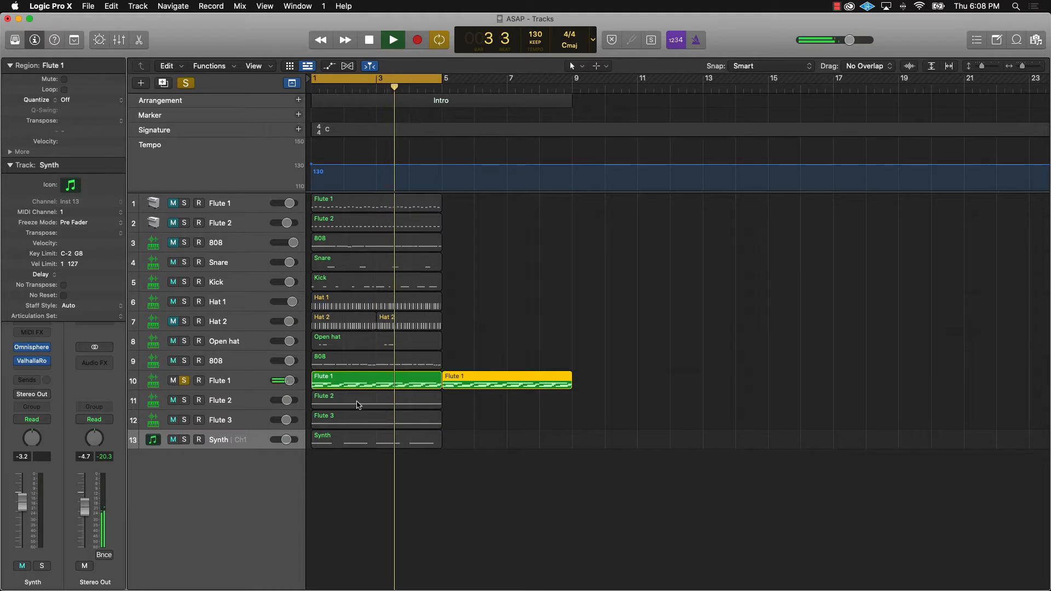
drag(353, 405, 478, 408)
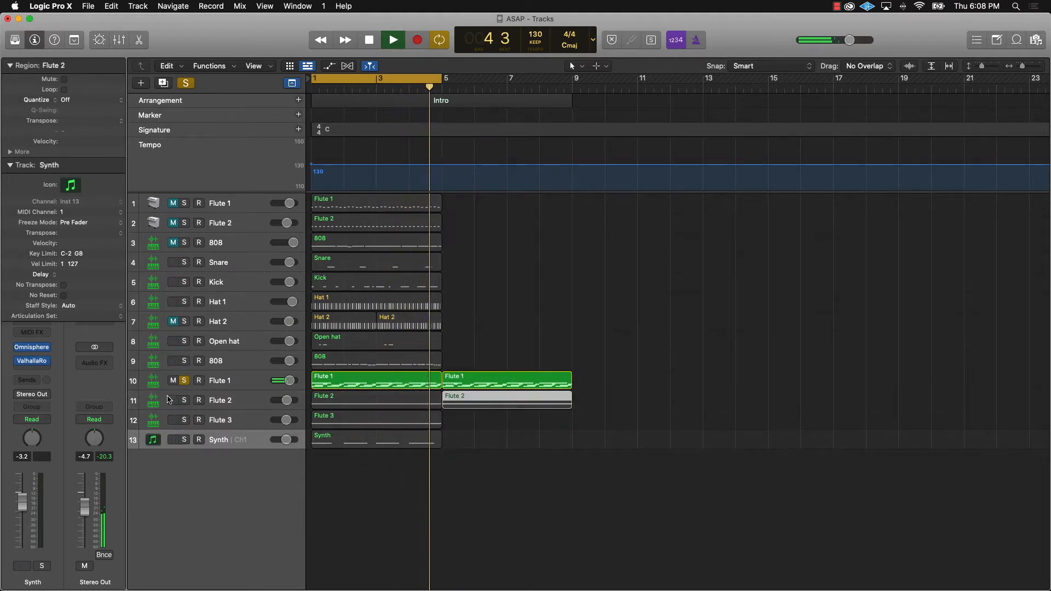
Step: Solo the Flute 2 track in row 11, mute its region at bar 1 and stop playback
click(184, 400)
click(366, 397)
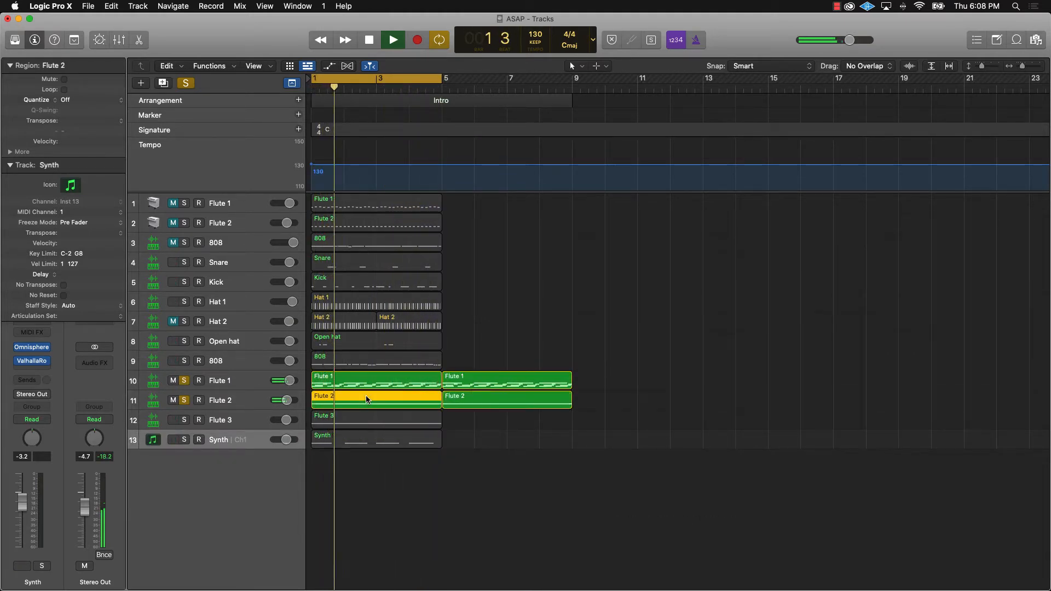
key(ctrl+m)
key(space)
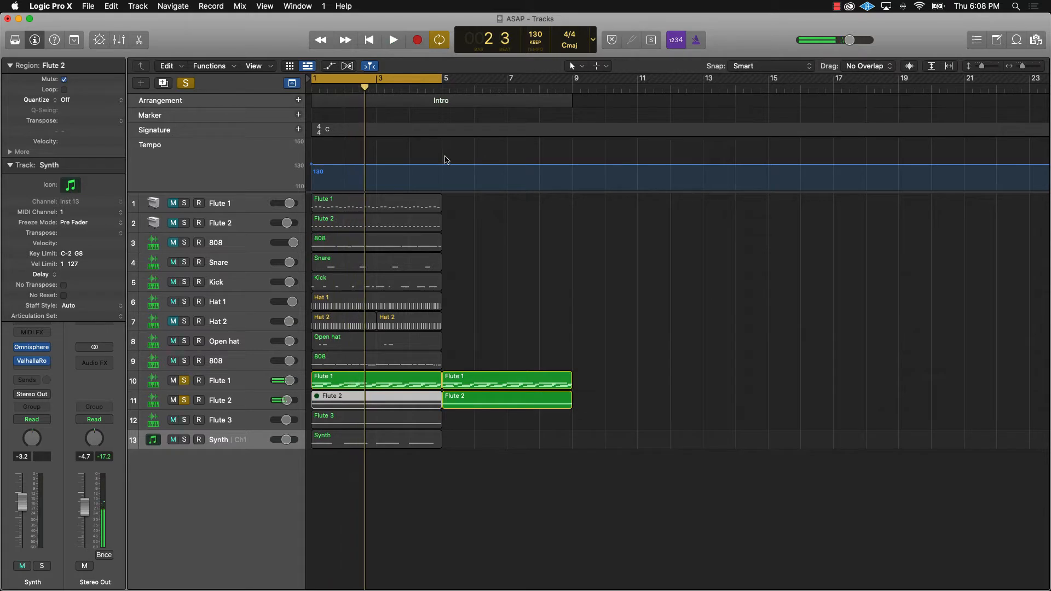
Step: Extend the cycle range to bar 9 and add a Chorus section after the Intro in the arrangement track
drag(441, 80, 574, 83)
click(592, 365)
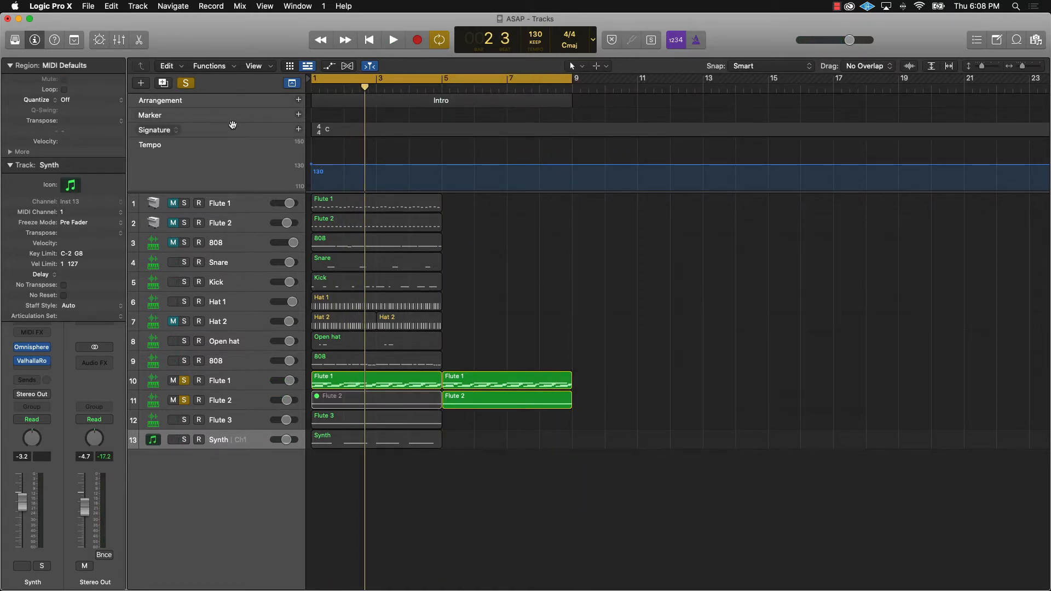
click(299, 101)
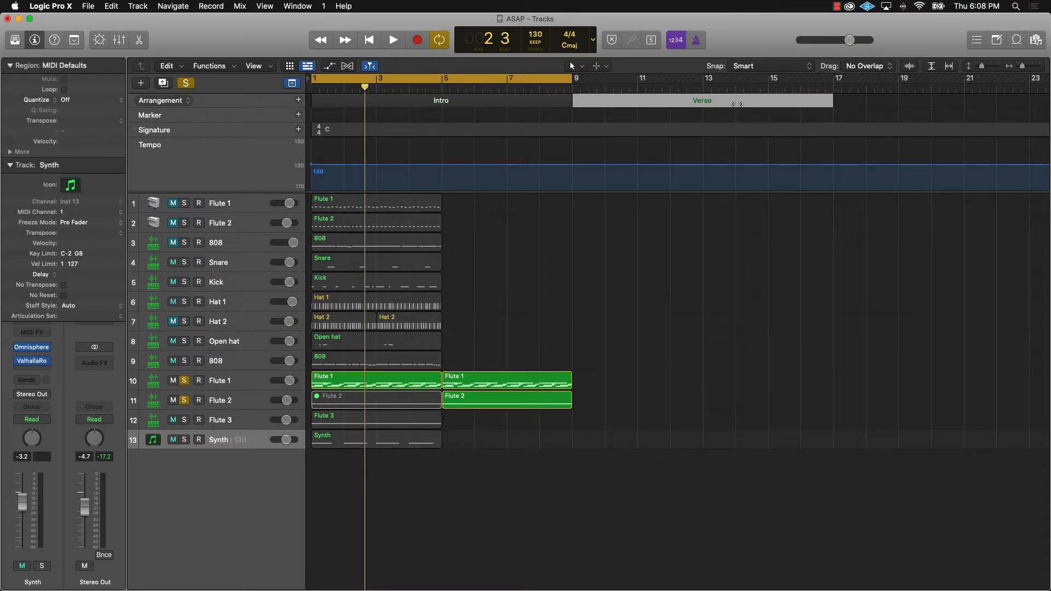
click(705, 101)
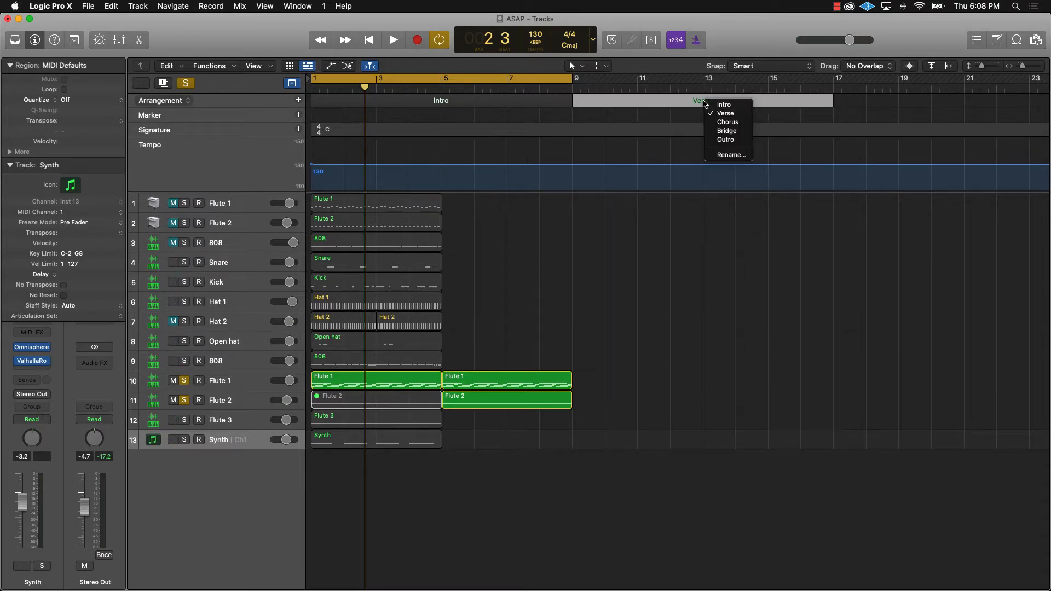
click(723, 124)
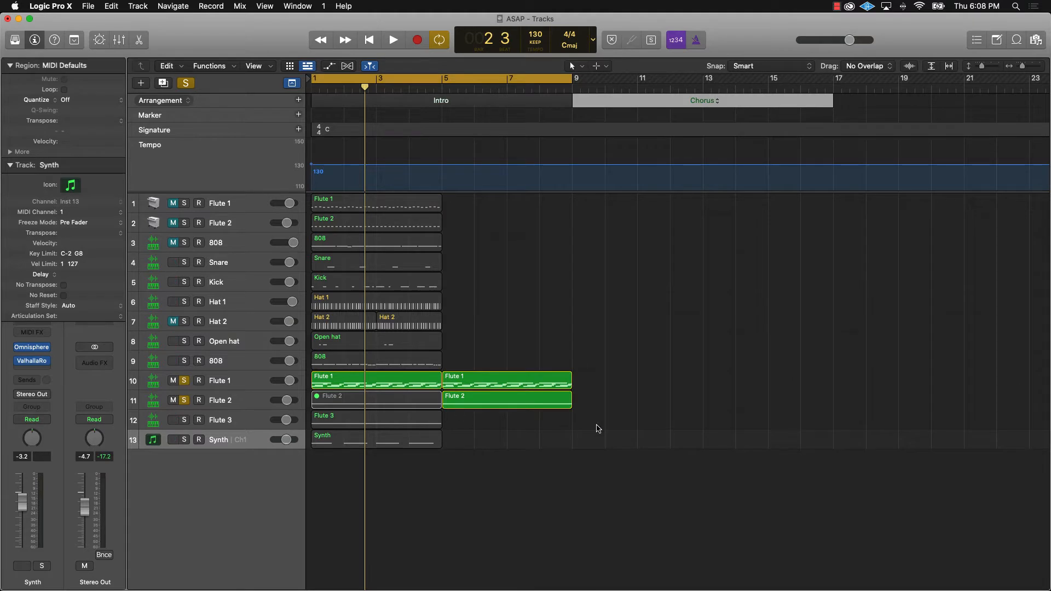
click(642, 429)
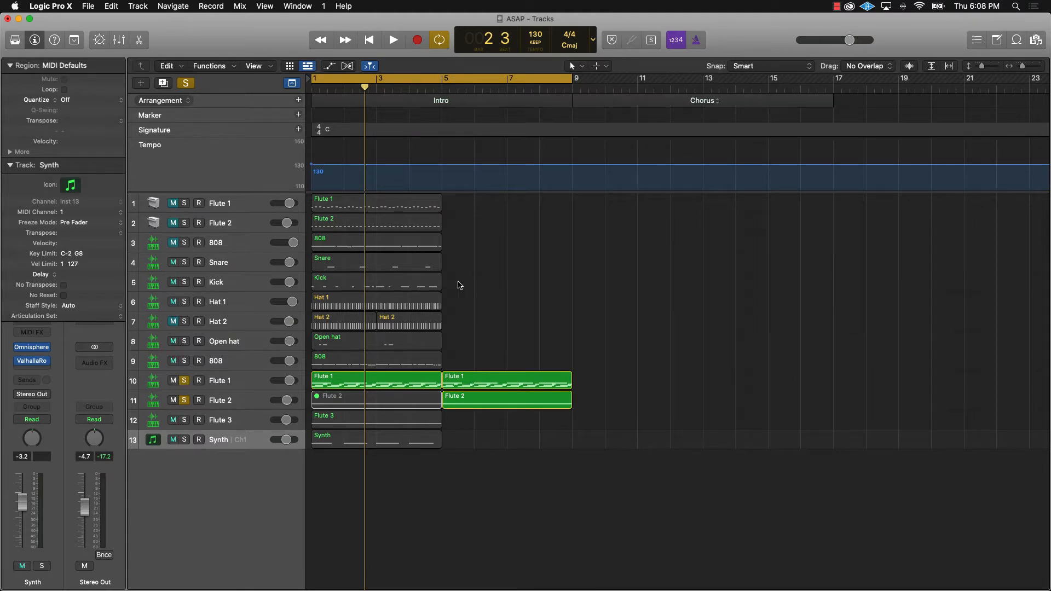
Step: Delete the copied Flute 1 and Flute 2 regions at bar 5
drag(527, 300, 523, 463)
key(Delete)
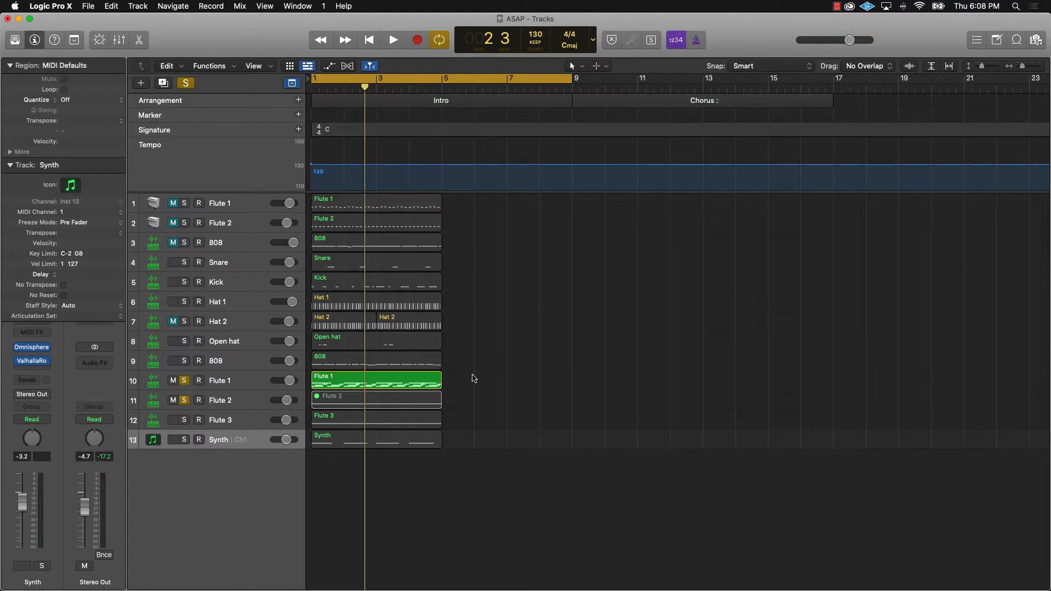
Step: Select the regions on all tracks in the first four bars and repeat them back to back up to bar 97
drag(464, 209, 376, 512)
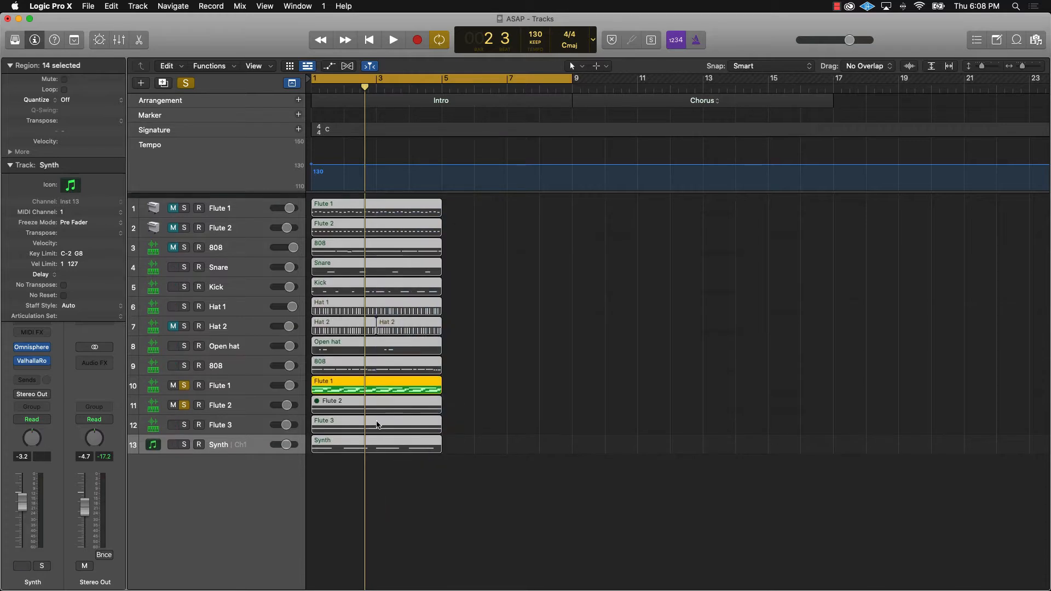
key(period)
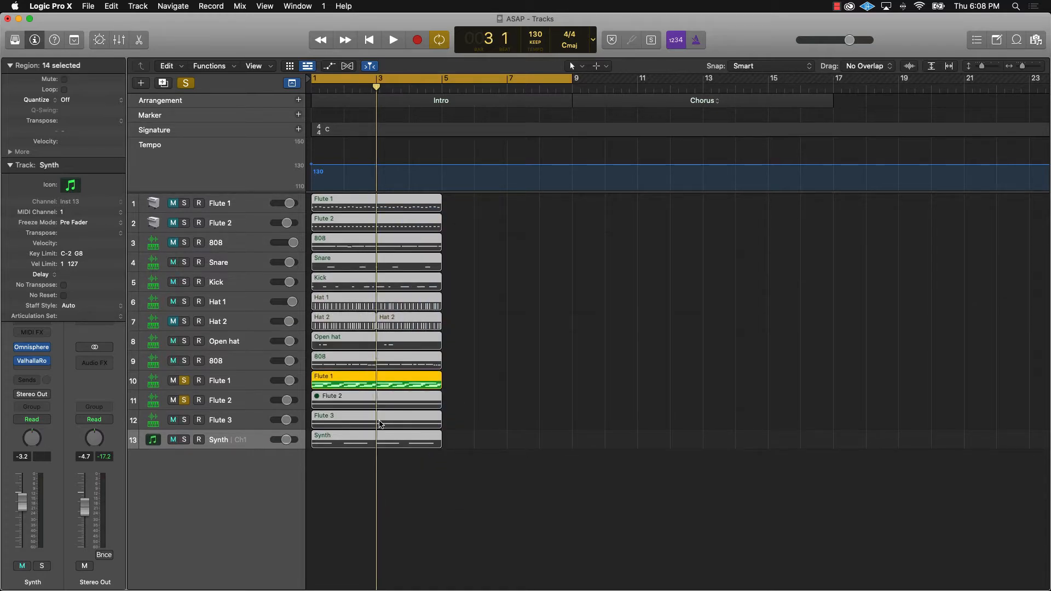
key(period)
key(period)
key(period)
key(comma)
key(super+r)
key(super+r)
key(super+r)
key(super+r)
key(super+r)
key(super+r)
key(super+r)
key(super+r)
key(super+r)
key(super+r)
key(super+r)
key(super+r)
key(super+r)
key(super+r)
key(super+r)
key(super+r)
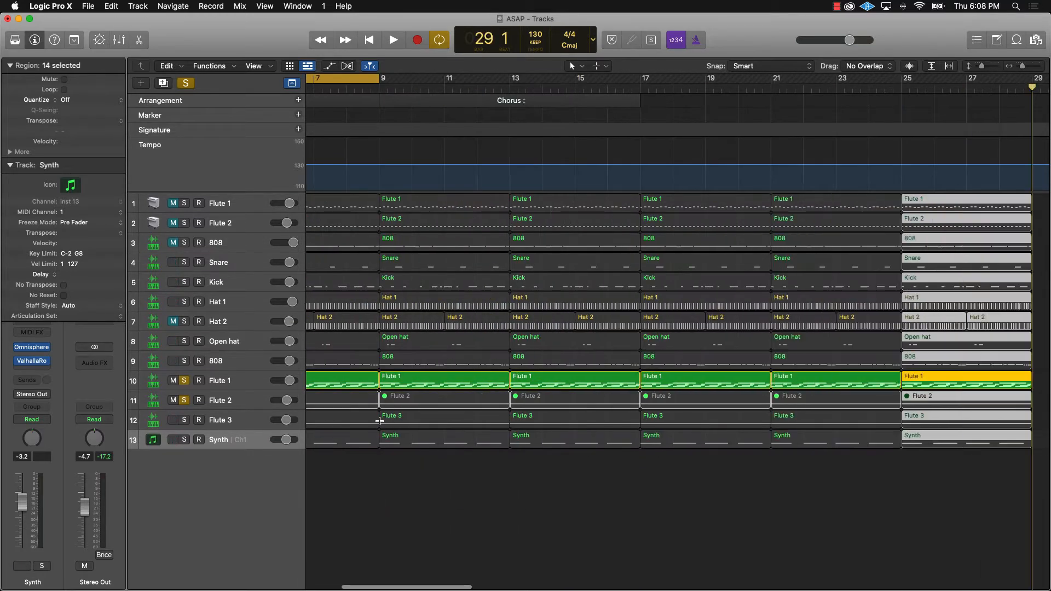
key(super+r)
key(super+r)
key(super+r)
key(super+r)
key(super+r)
key(super+r)
key(super+r)
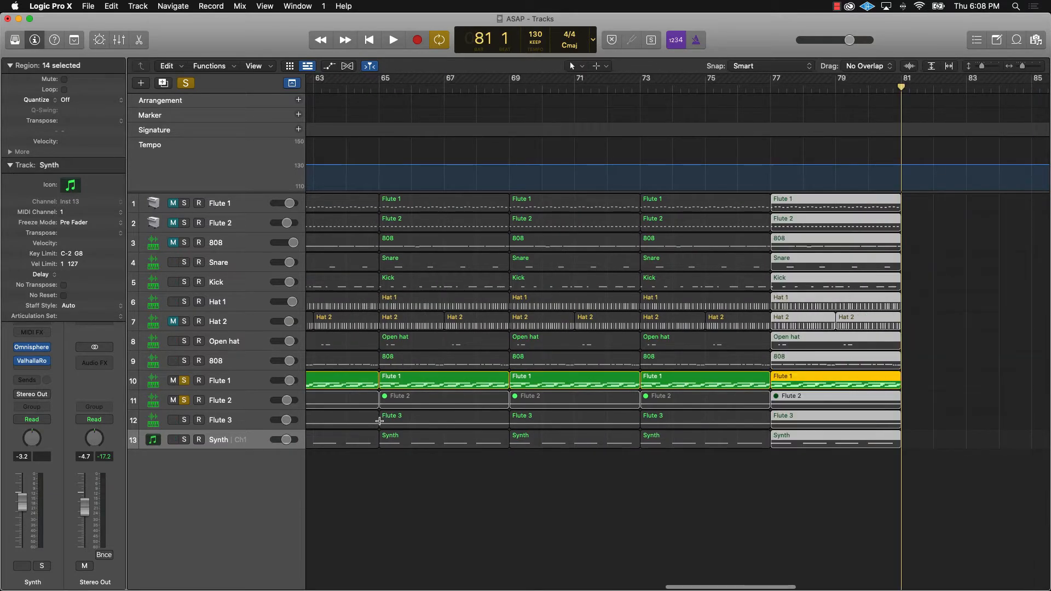
Step: Return to the song start and add two Verse sections after the Chorus, at bars 17 and 25, in the arrangement track
key(Return)
key(super+Left)
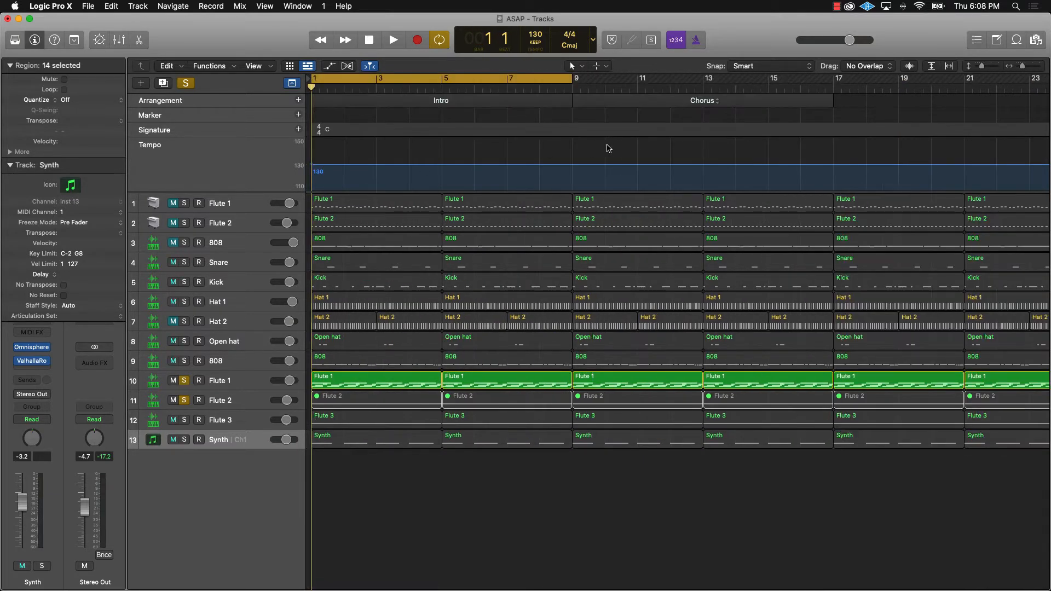
key(super+Left)
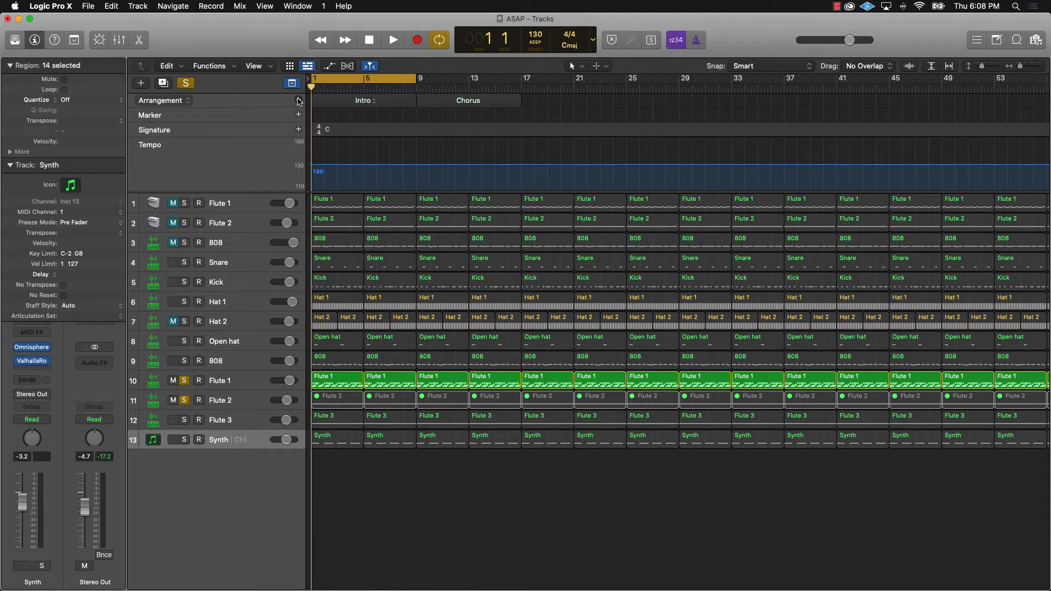
click(299, 100)
click(575, 101)
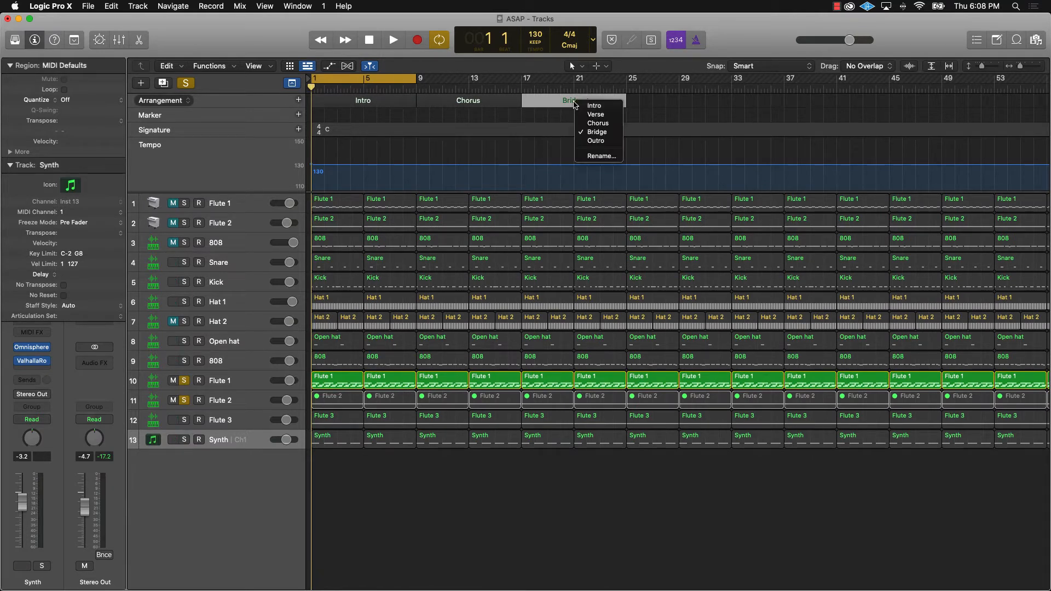
click(599, 115)
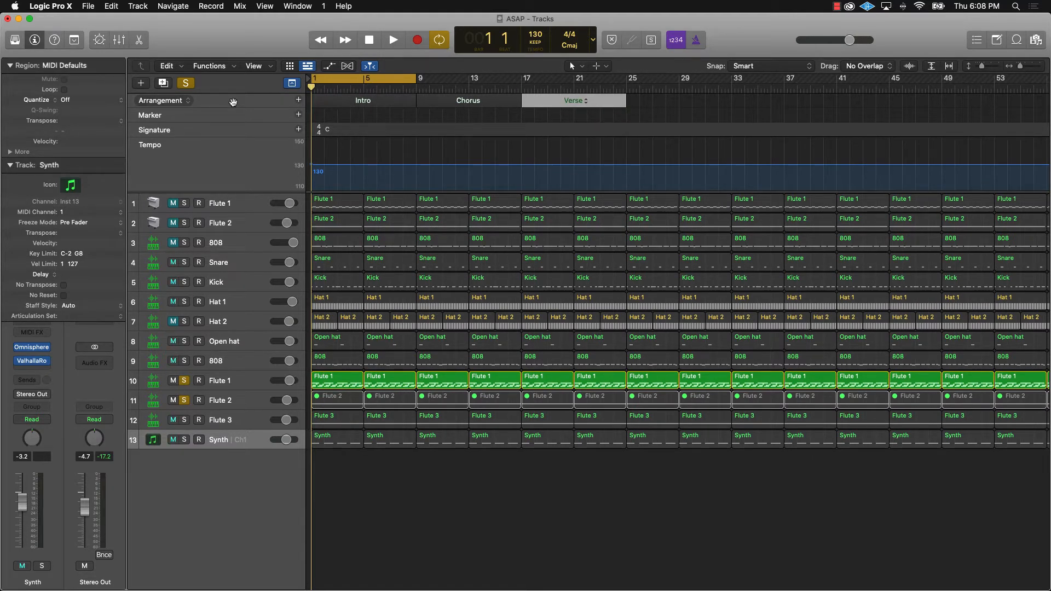
click(298, 100)
click(663, 106)
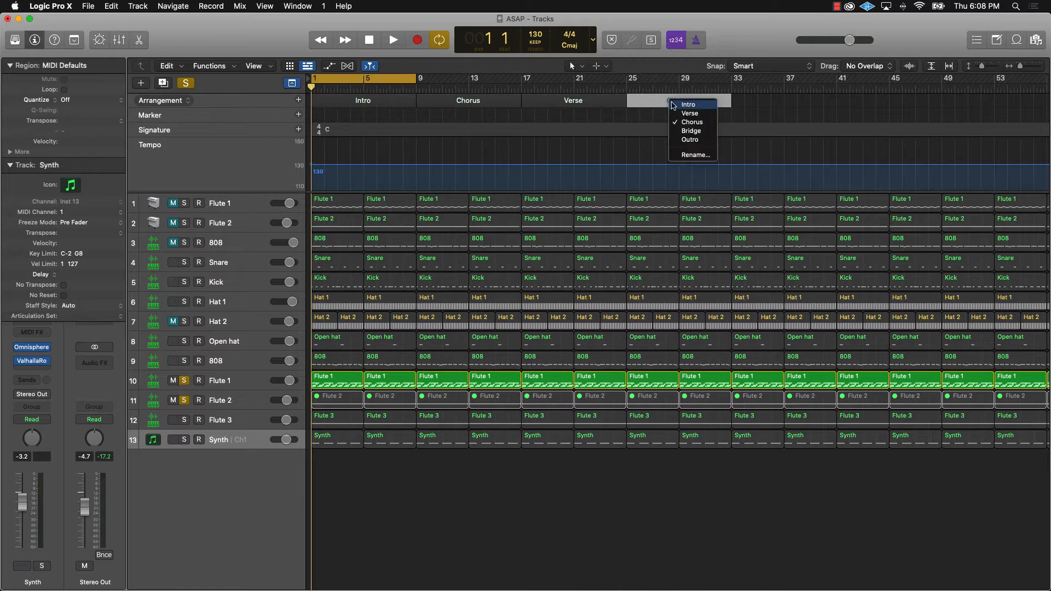
click(686, 115)
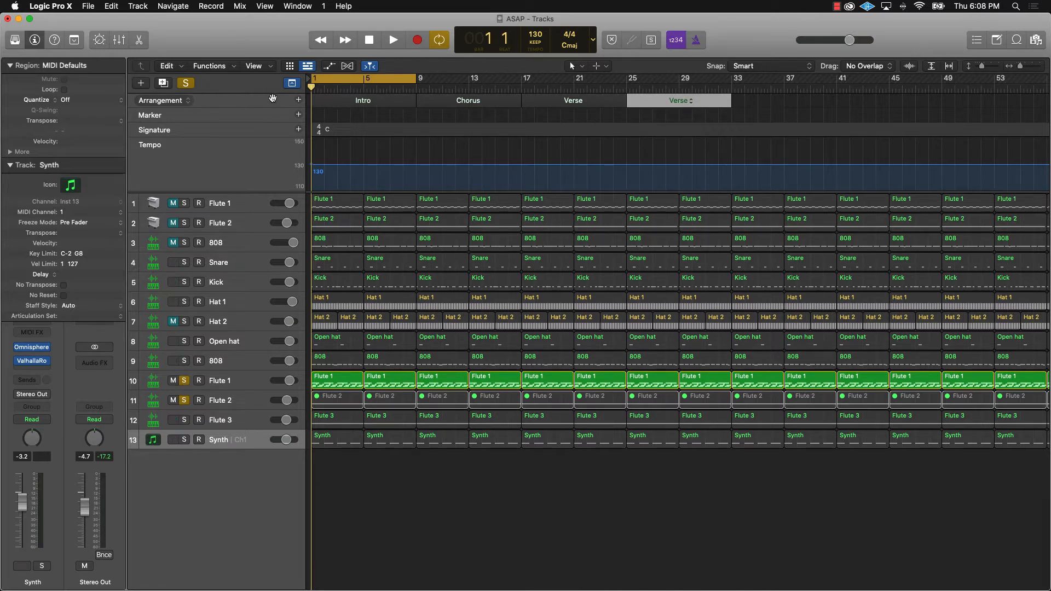
Step: Add a Chorus section at bar 33 followed by two Verse sections at bars 41 and 49
click(299, 100)
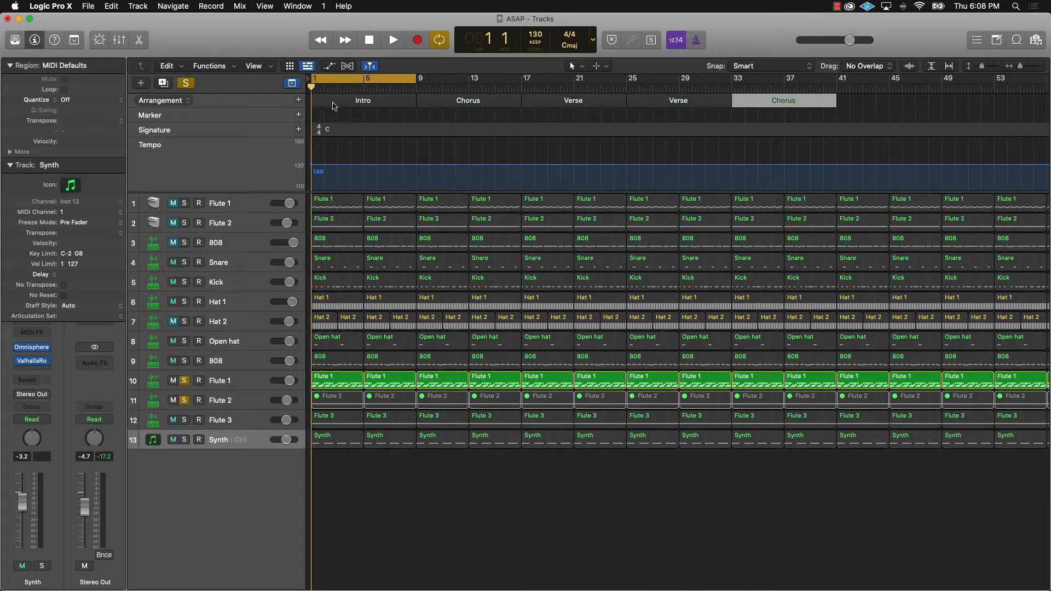
click(299, 100)
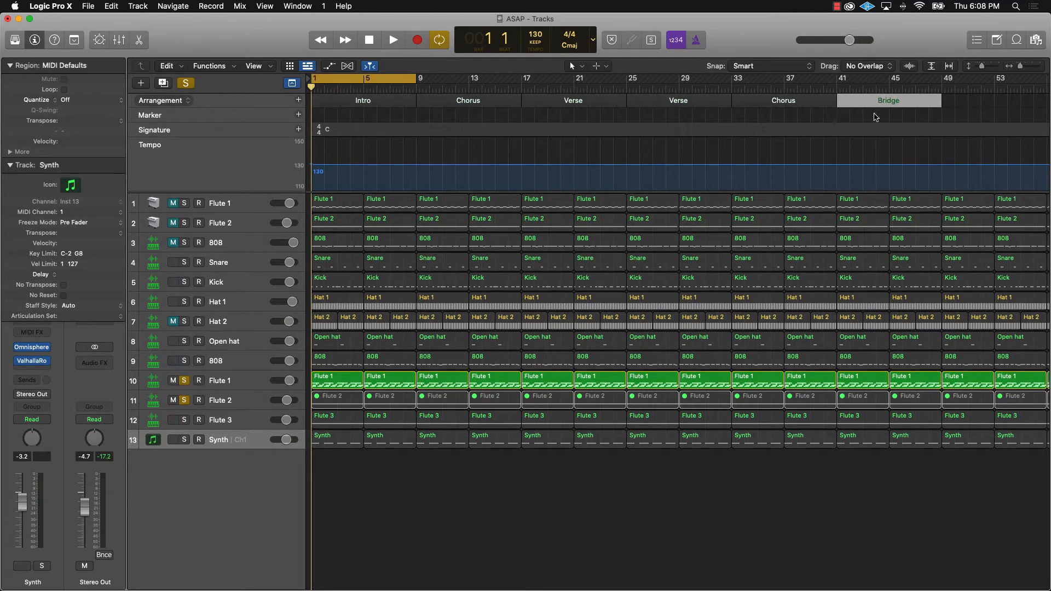
click(888, 100)
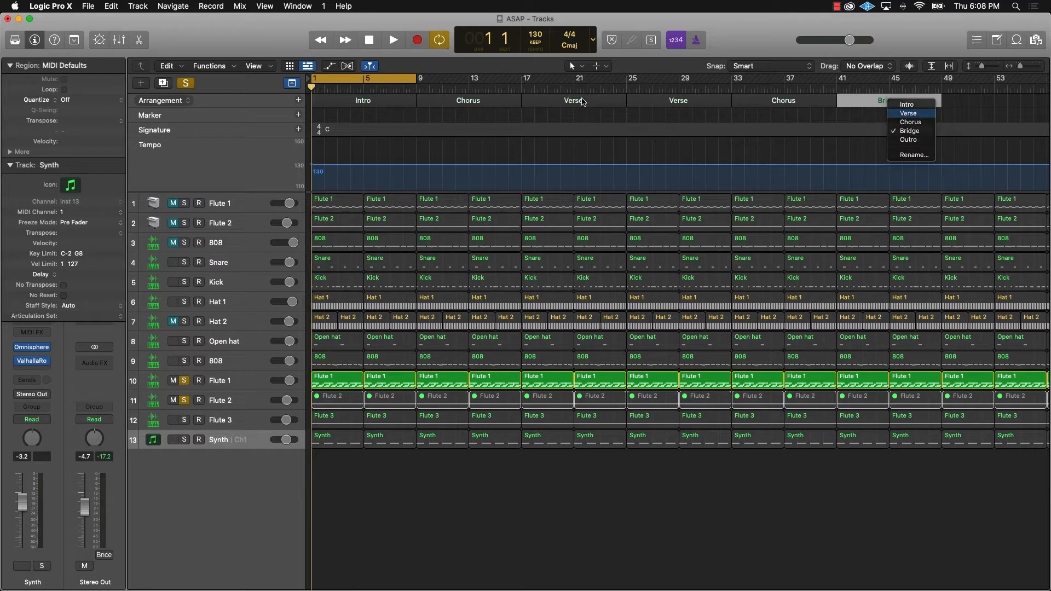
click(904, 116)
click(293, 99)
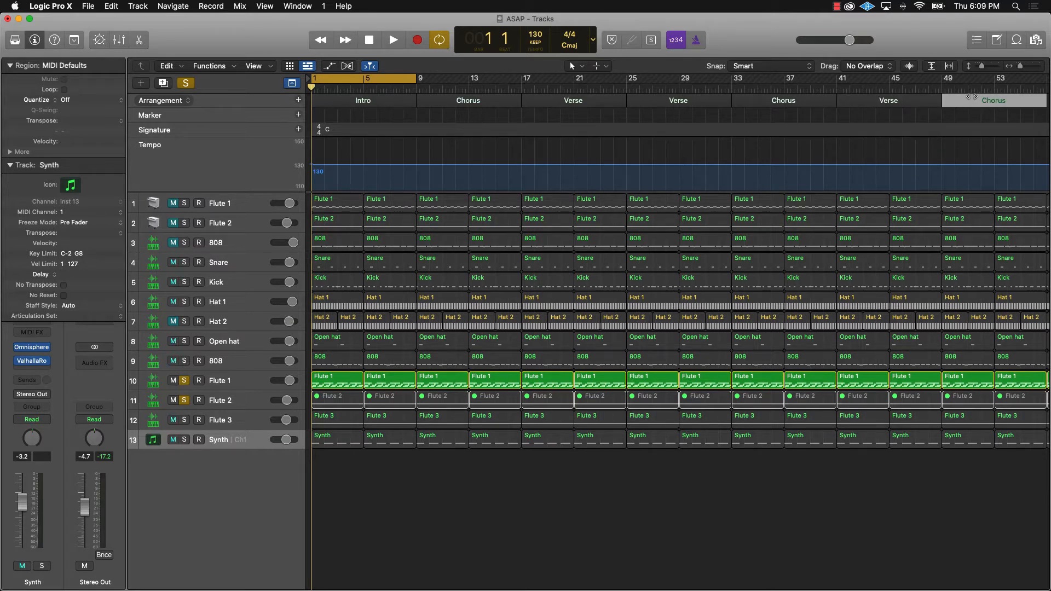
click(998, 101)
click(1013, 116)
Step: Add a Chorus section at bar 57 and an Outro section at bar 65 to the arrangement track
scroll(553, 131, right, 5)
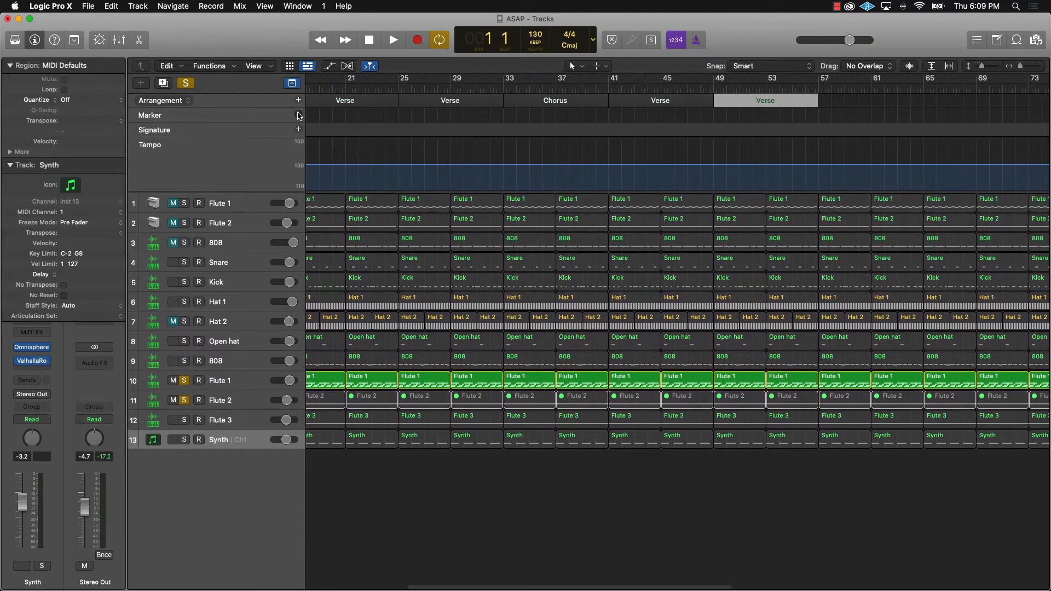
click(297, 116)
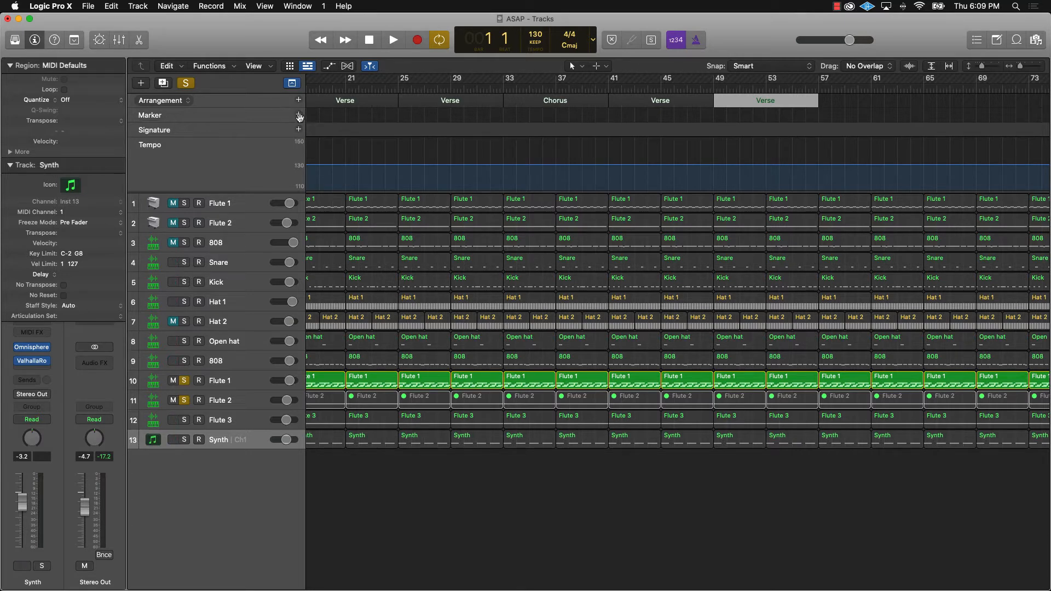
click(298, 101)
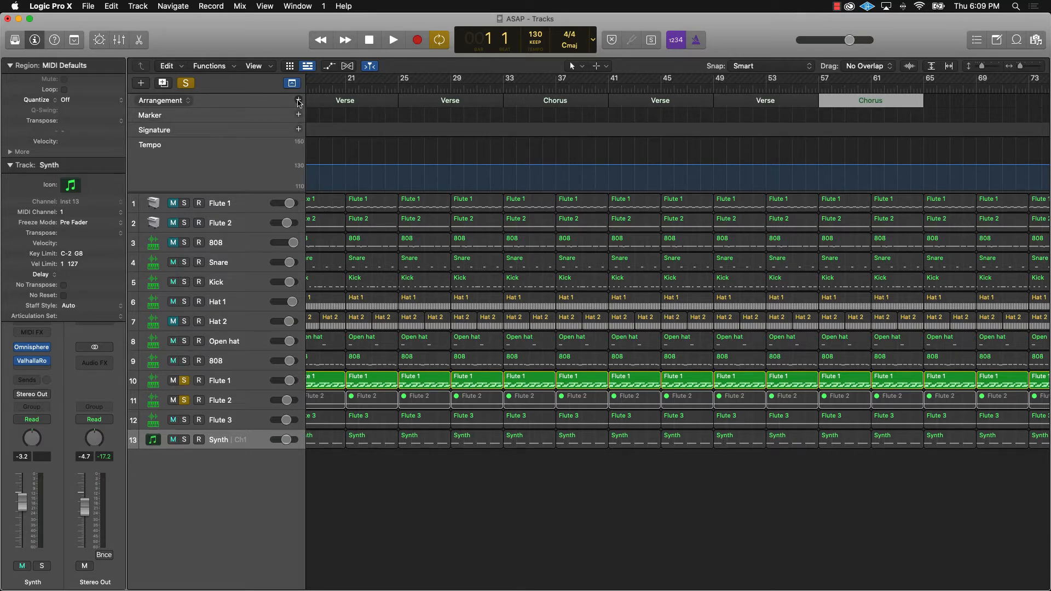
click(299, 101)
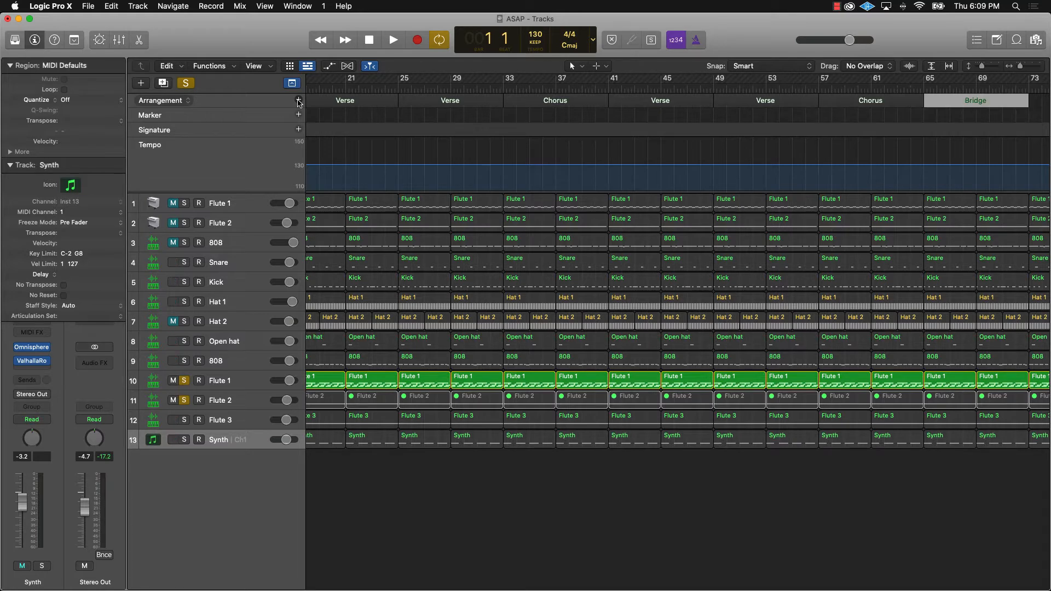
click(971, 104)
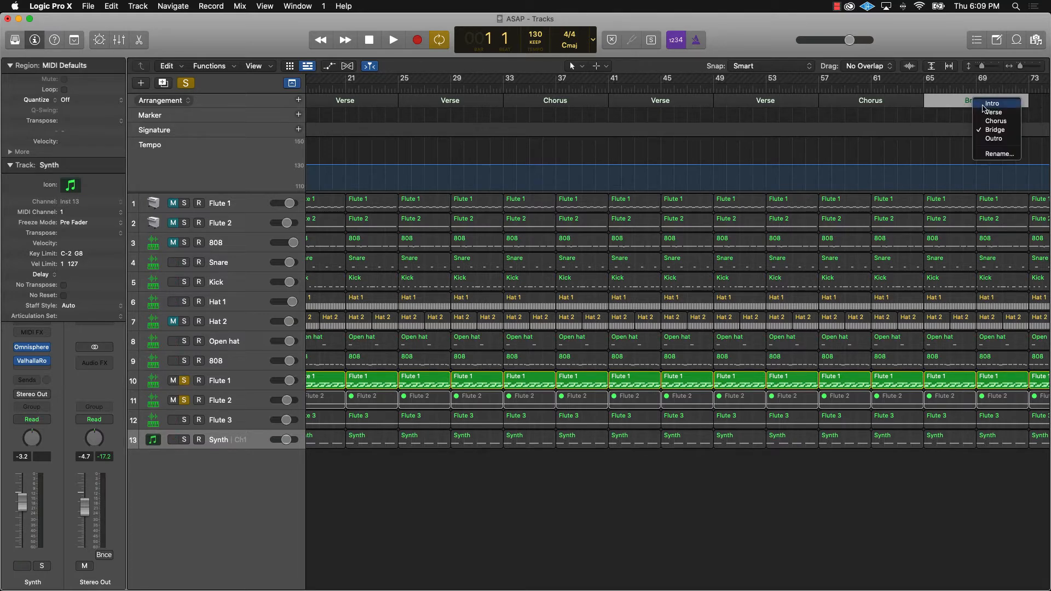
click(995, 139)
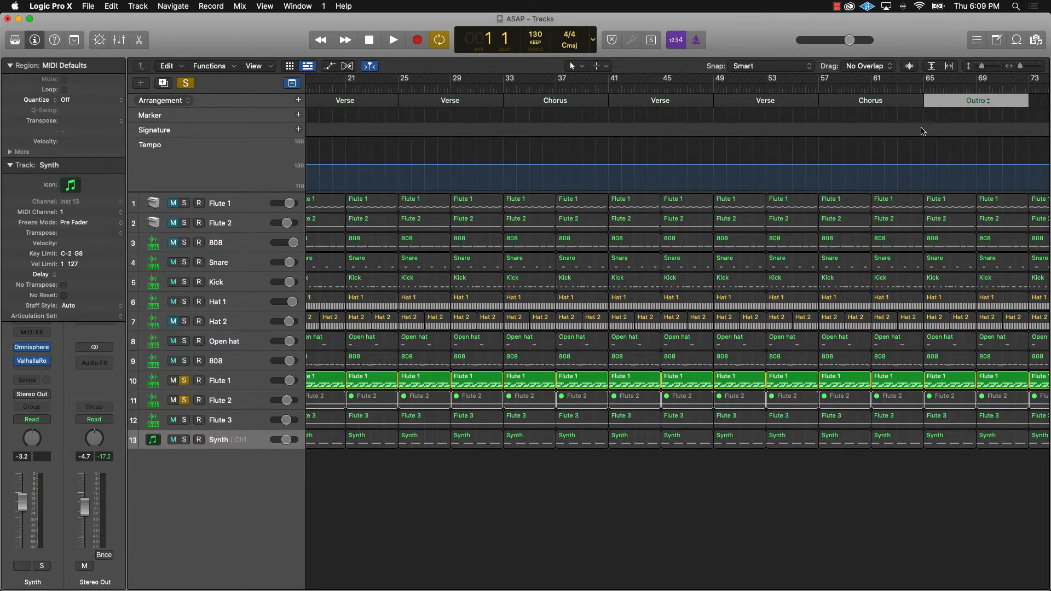
Step: Place the playhead at the end of the Outro near bar 73 and switch the LCD display to Beats & Time
scroll(923, 132, left, 10)
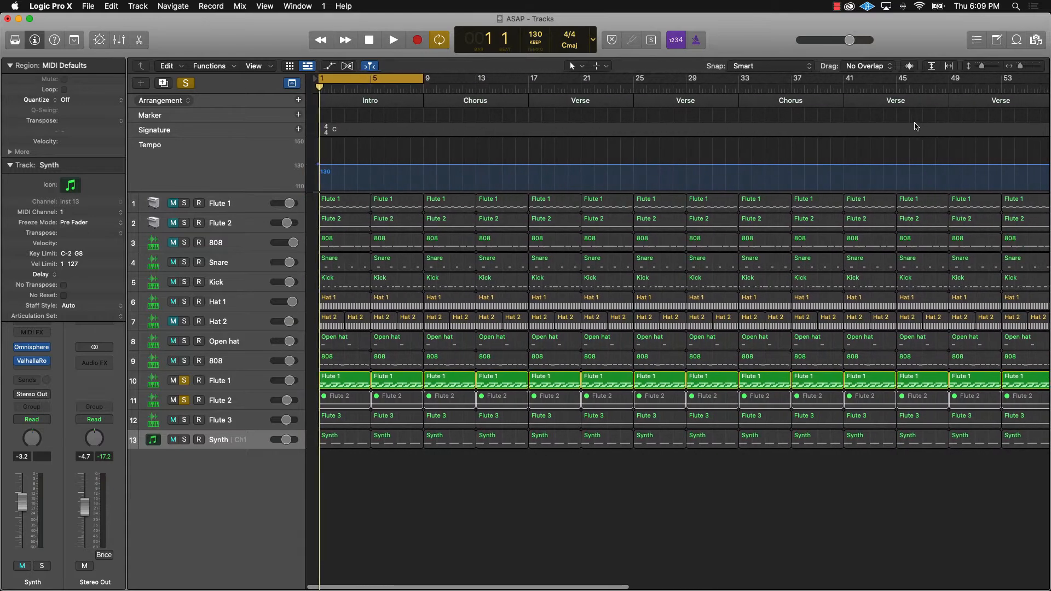
scroll(917, 126, right, 10)
drag(998, 88, 988, 89)
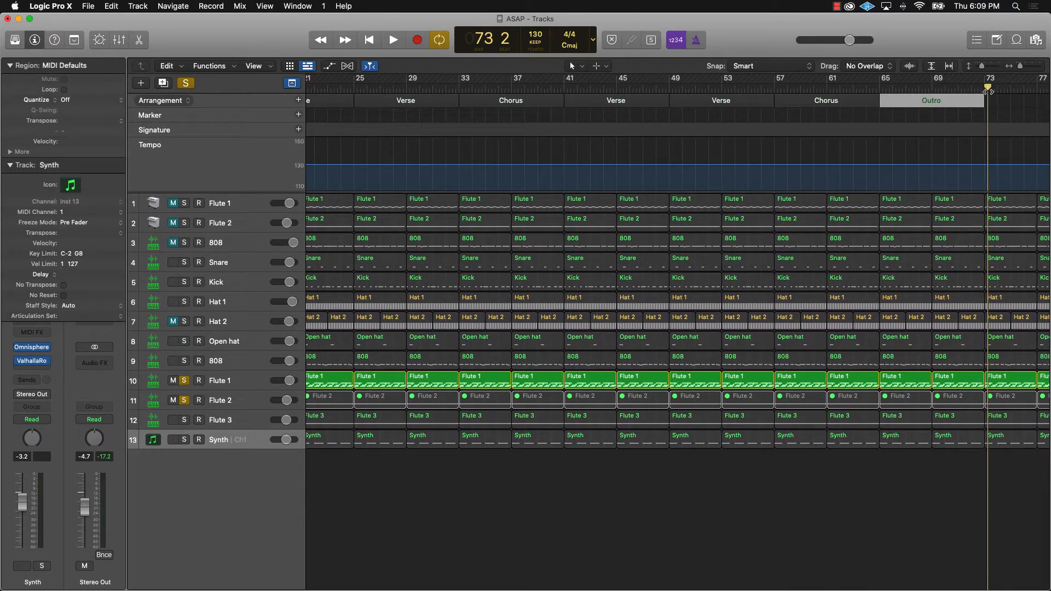
click(592, 40)
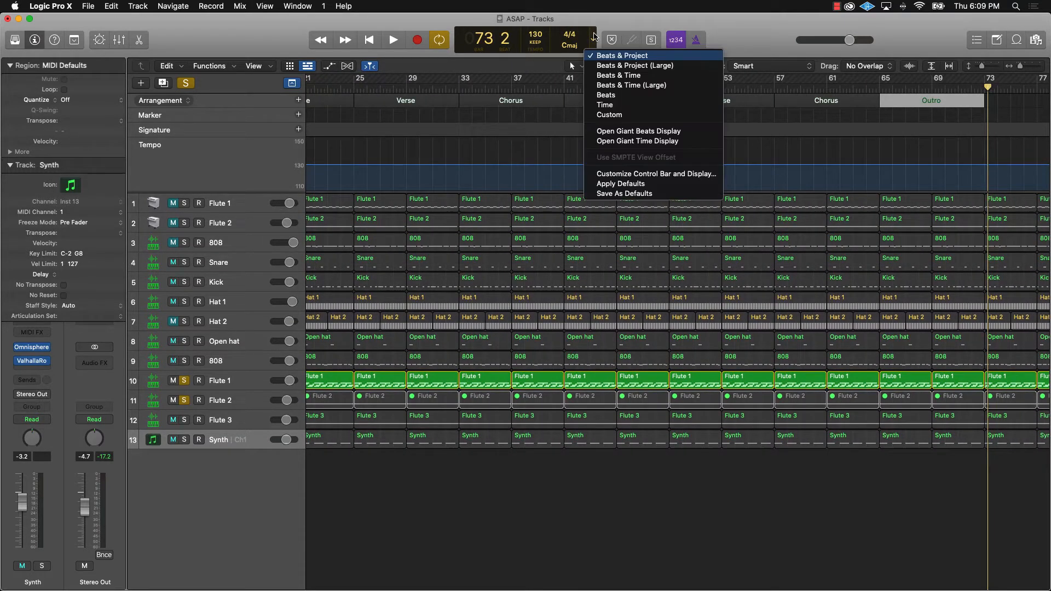
click(613, 76)
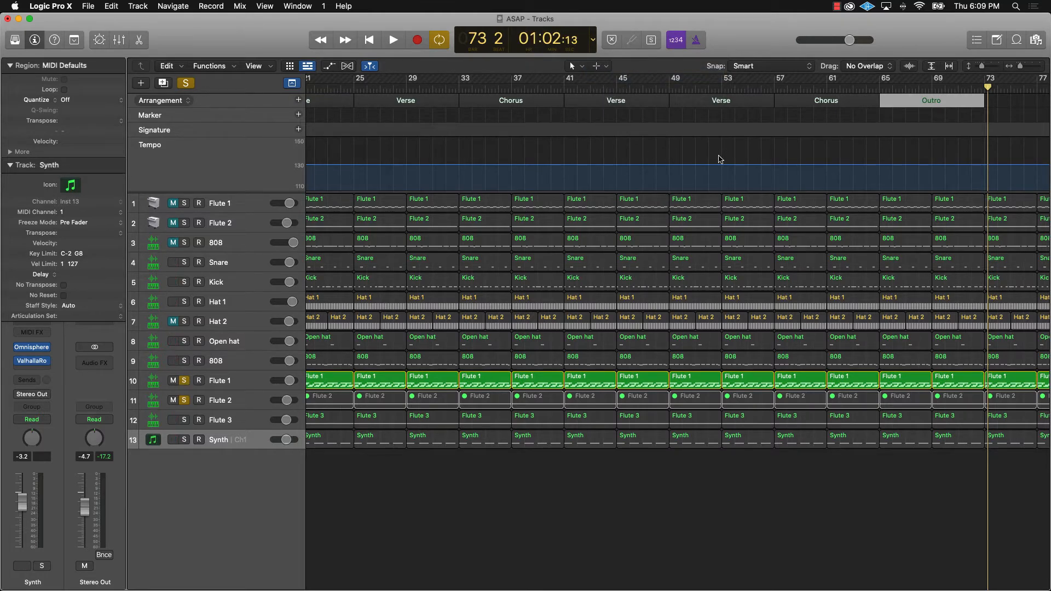
Step: Change the Outro section at bar 65 to Bridge and add a second Bridge section at bar 73
click(931, 103)
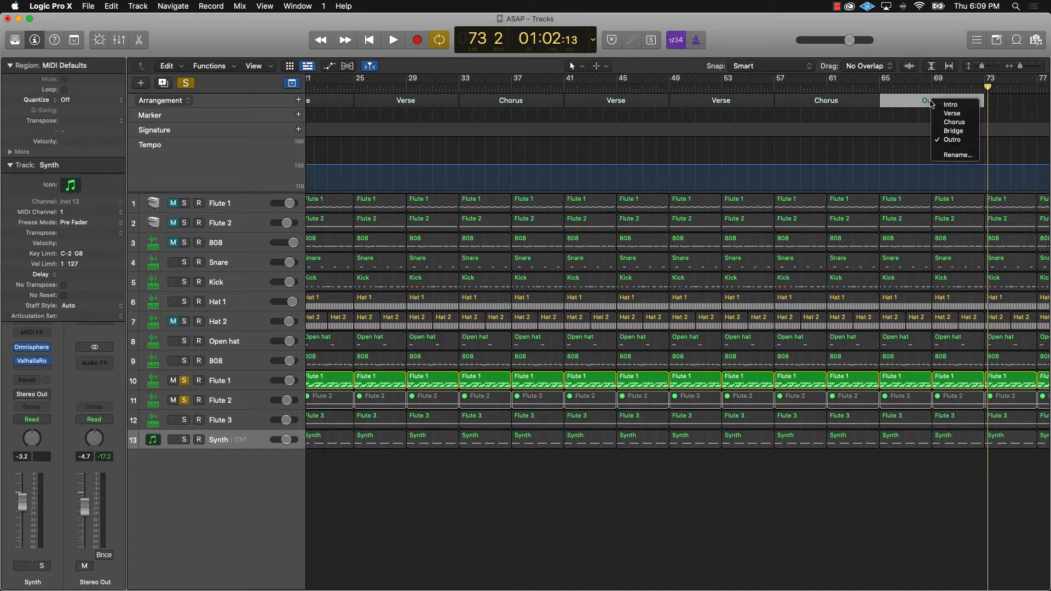
click(943, 132)
scroll(939, 117, right, 5)
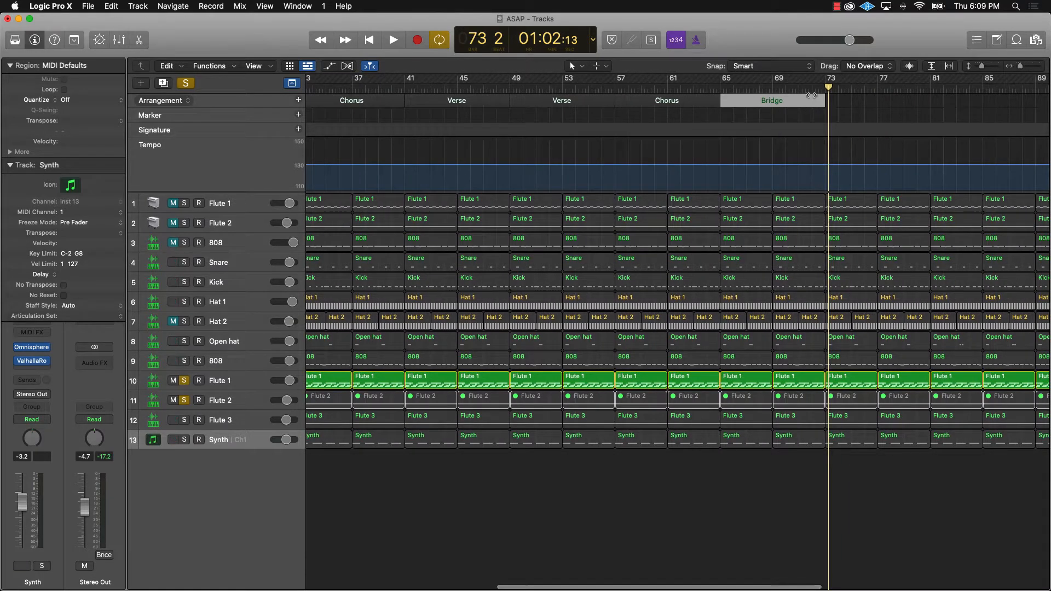
scroll(650, 86, right, 3)
click(299, 101)
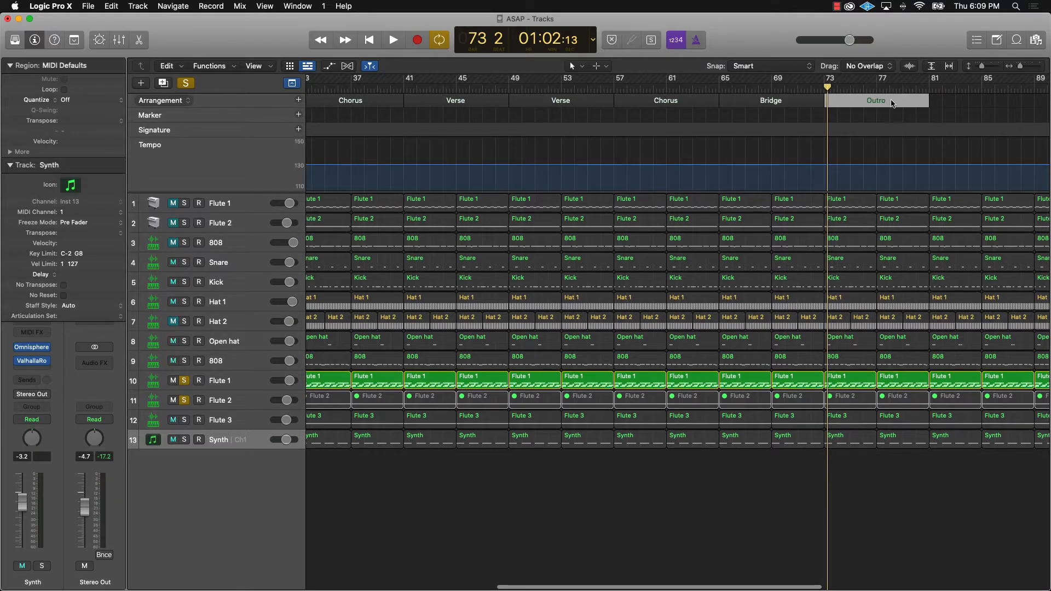
click(875, 104)
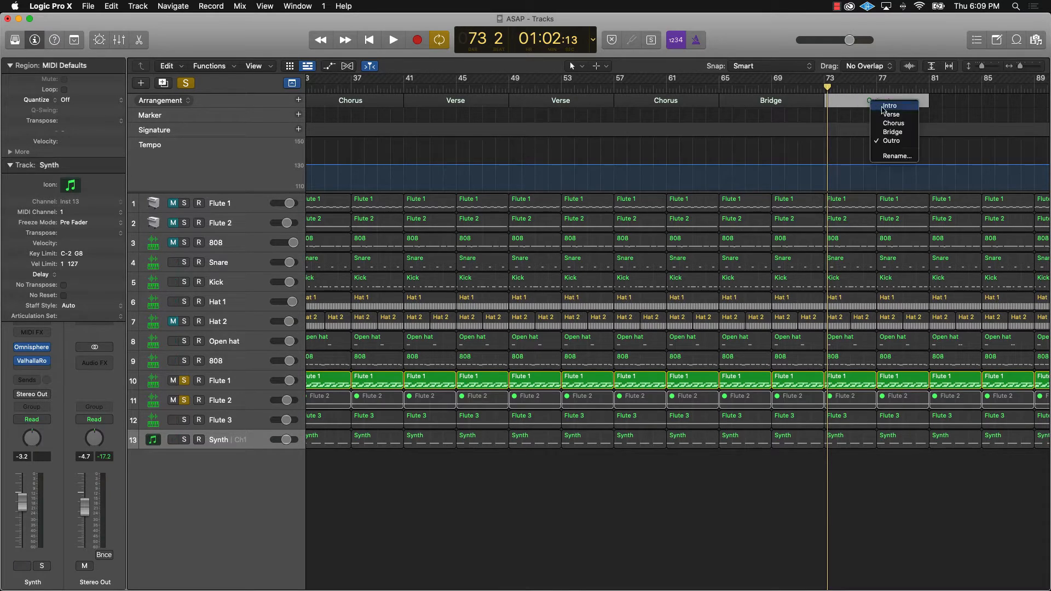
click(895, 132)
Step: Add a Chorus section at bar 81, then more sections after it, making the one at bar 89 an Outro
click(298, 100)
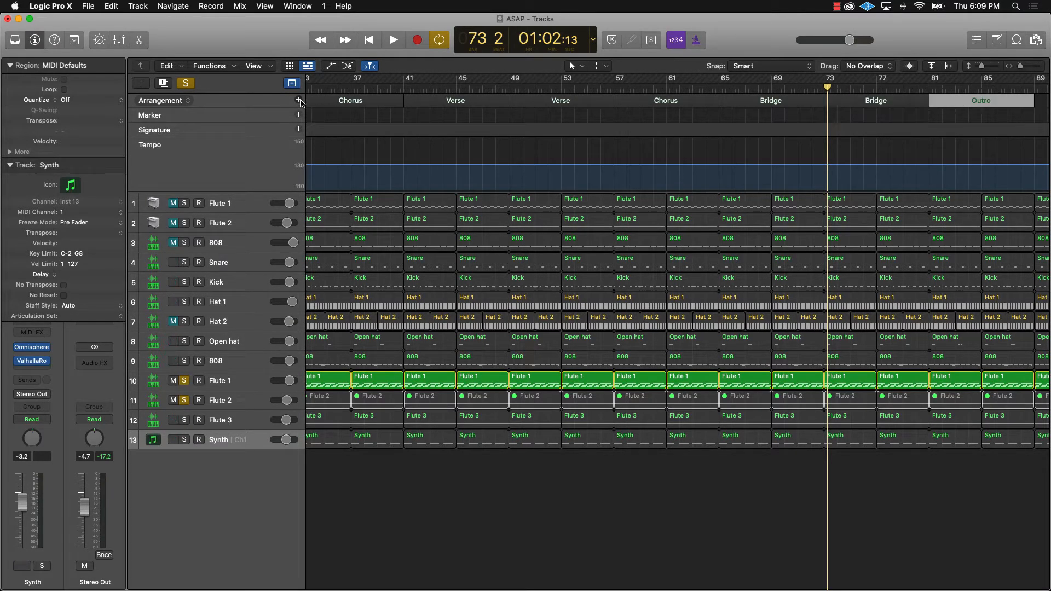
click(984, 101)
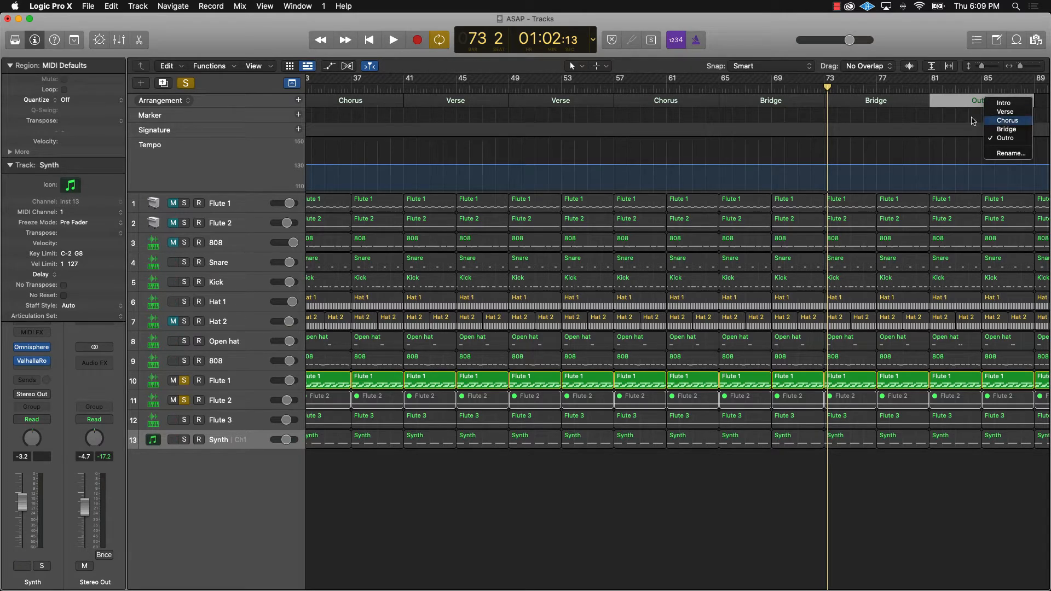
key(Return)
click(298, 101)
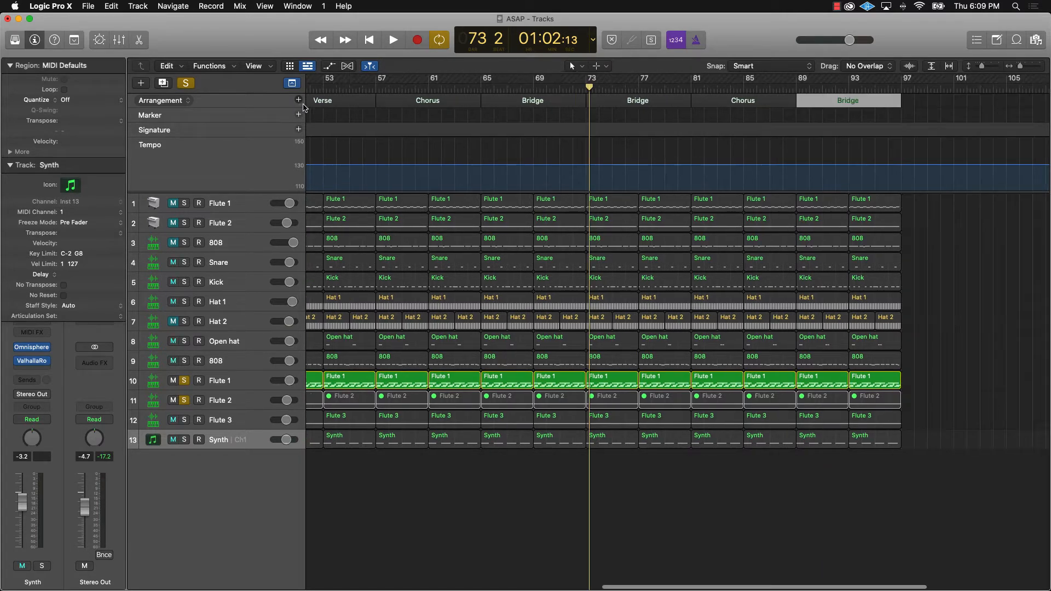
click(299, 101)
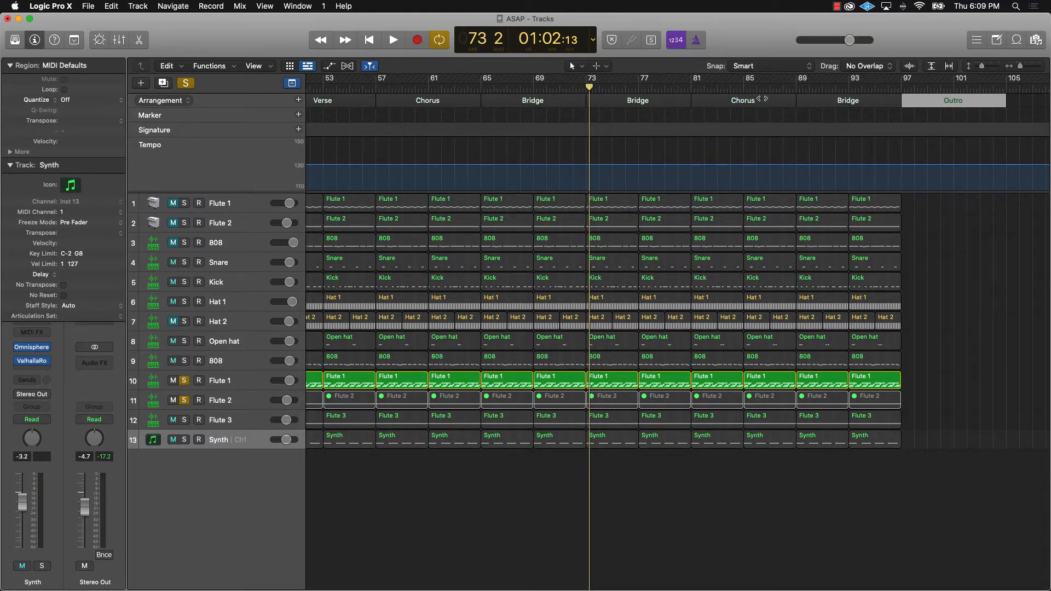
click(858, 102)
click(857, 101)
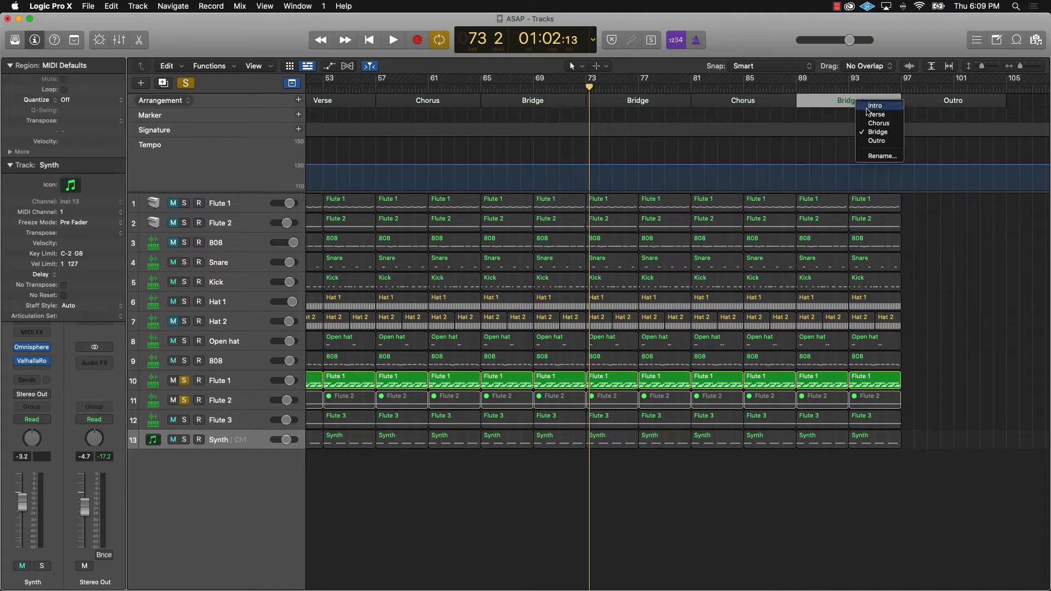
click(877, 141)
Step: Delete the surplus Outro section at bar 97 and move the playhead to the end of the song at bar 97
click(929, 105)
key(Delete)
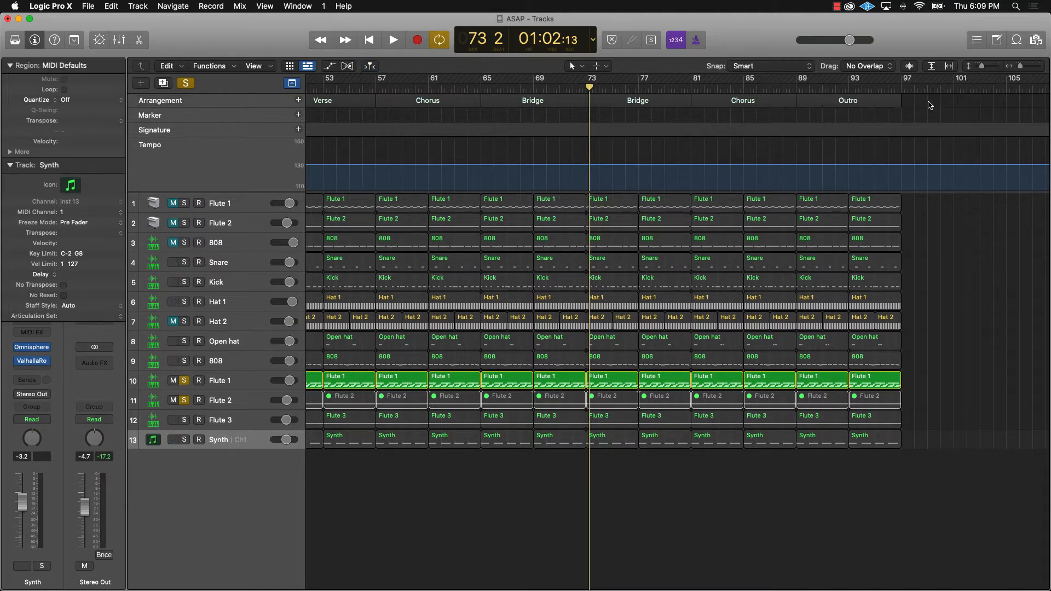
click(903, 86)
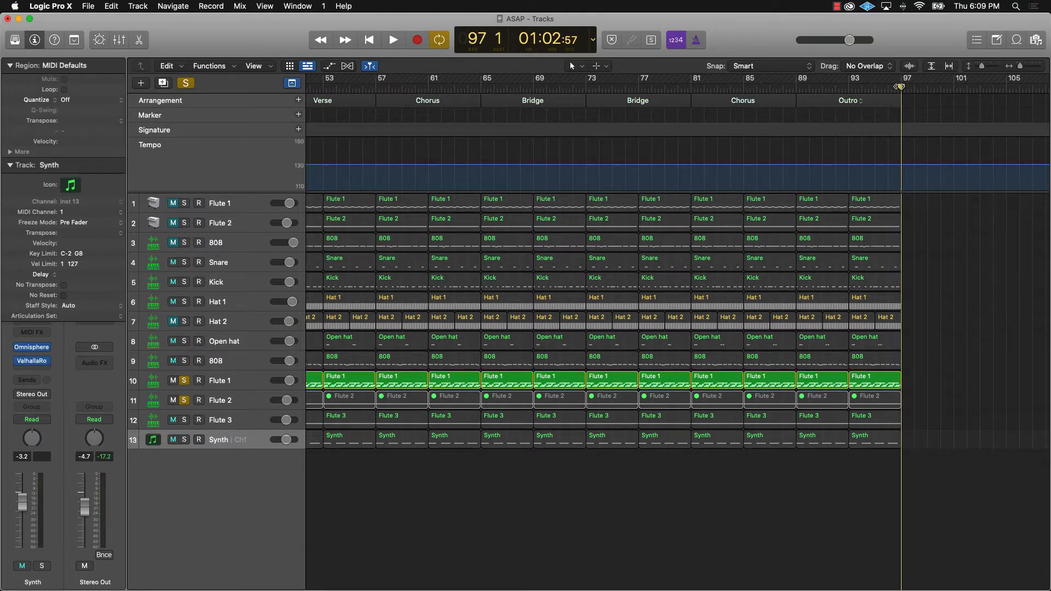
Step: Undo the recently added arrangement sections until the Chorus at bar 57 is the last section
scroll(681, 88, left, 5)
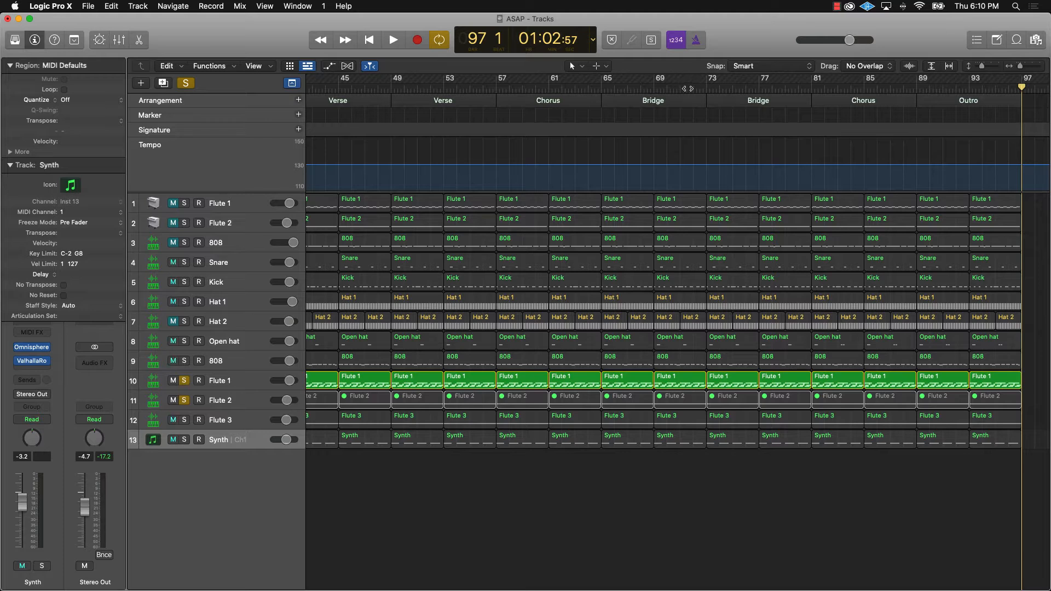
key(super+z)
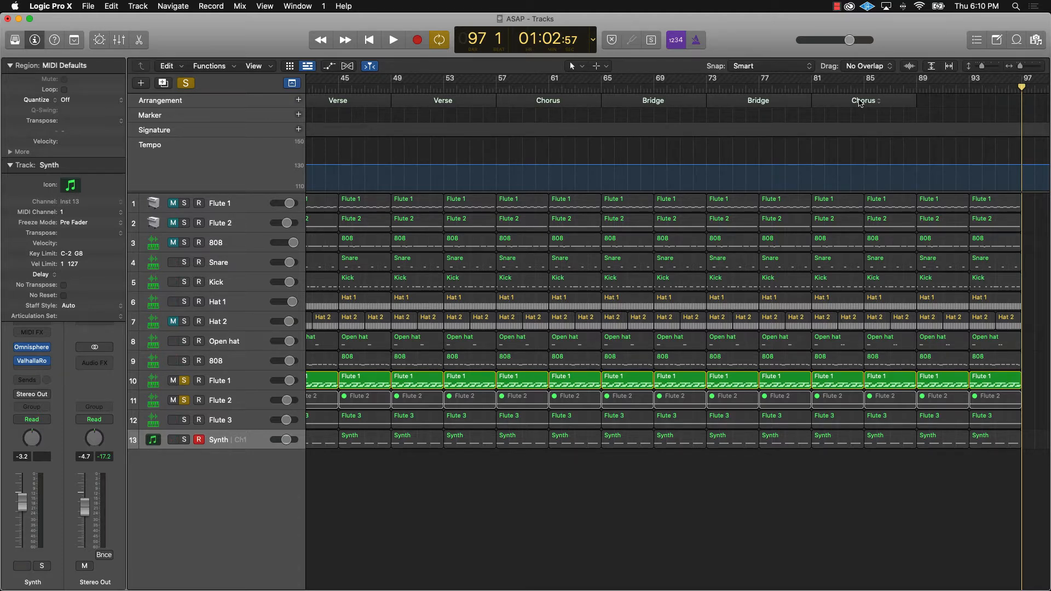
key(super+z)
key(super+z)
key(super+z)
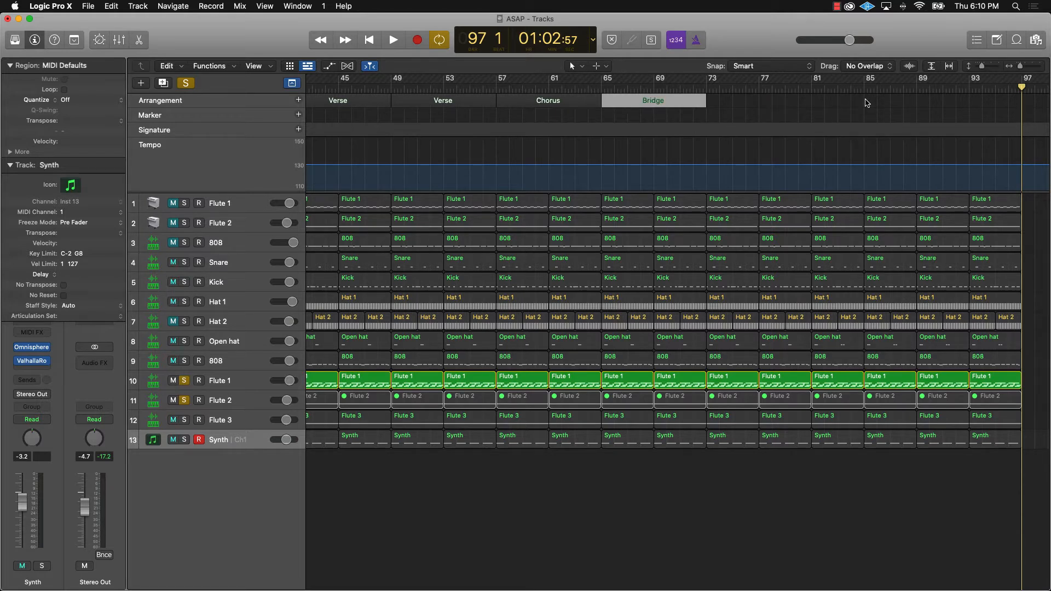
key(super+z)
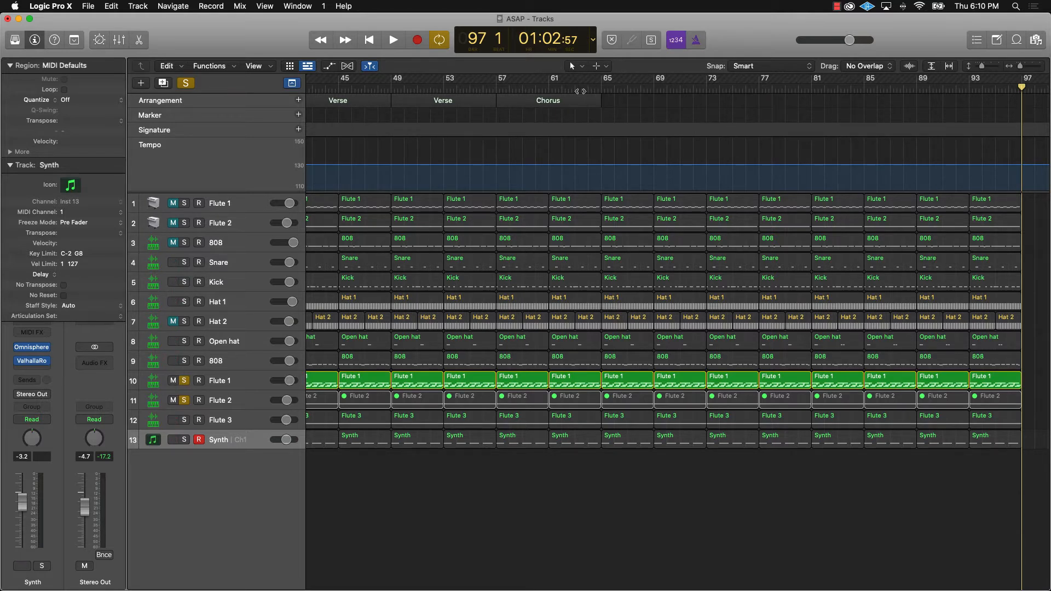
Step: Add an arrangement section at bar 65 and set its type to Outro
click(298, 100)
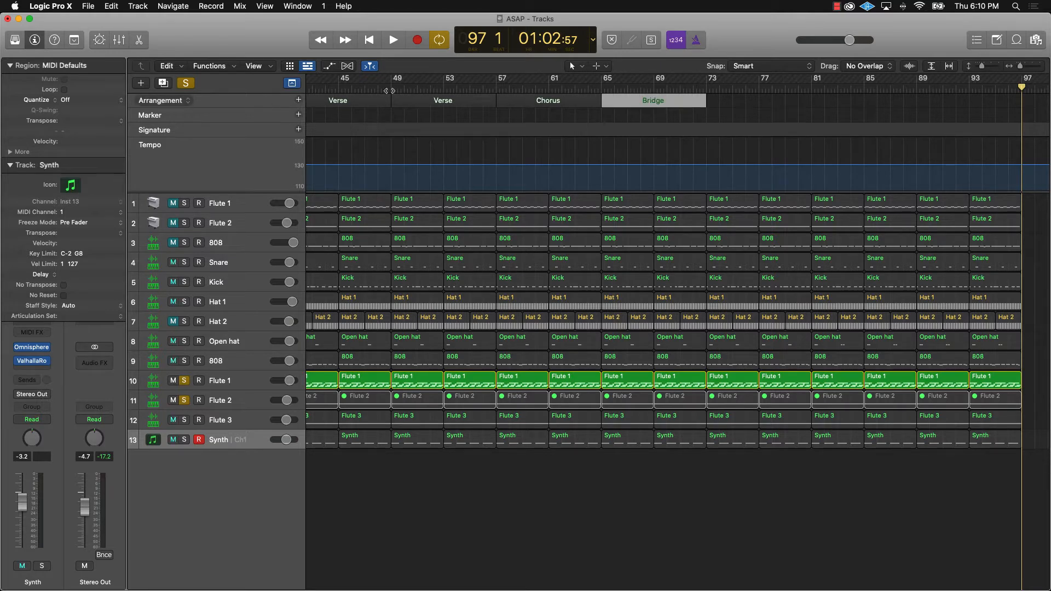
click(675, 101)
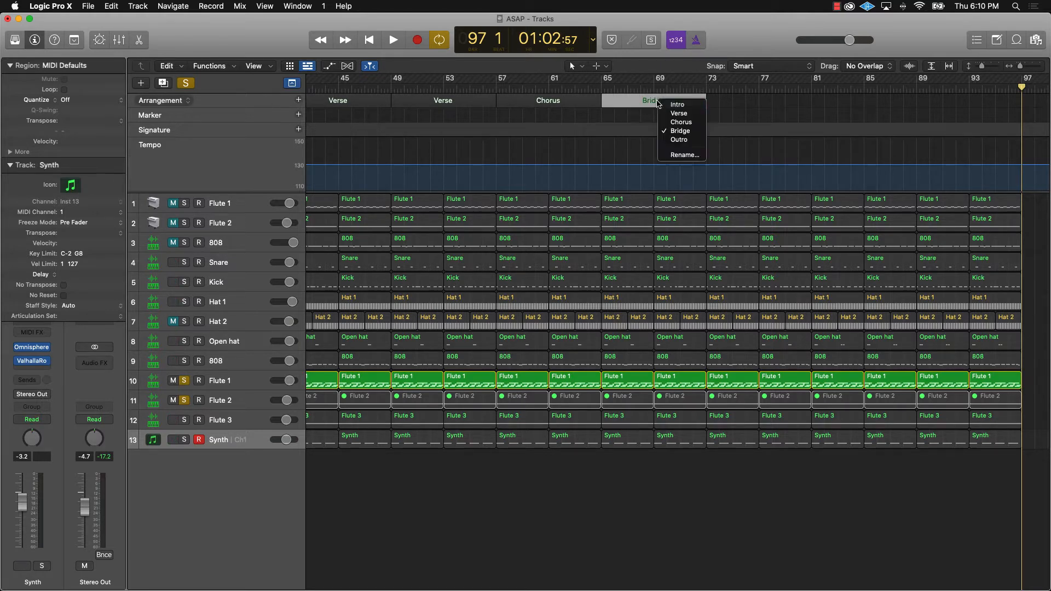
click(692, 142)
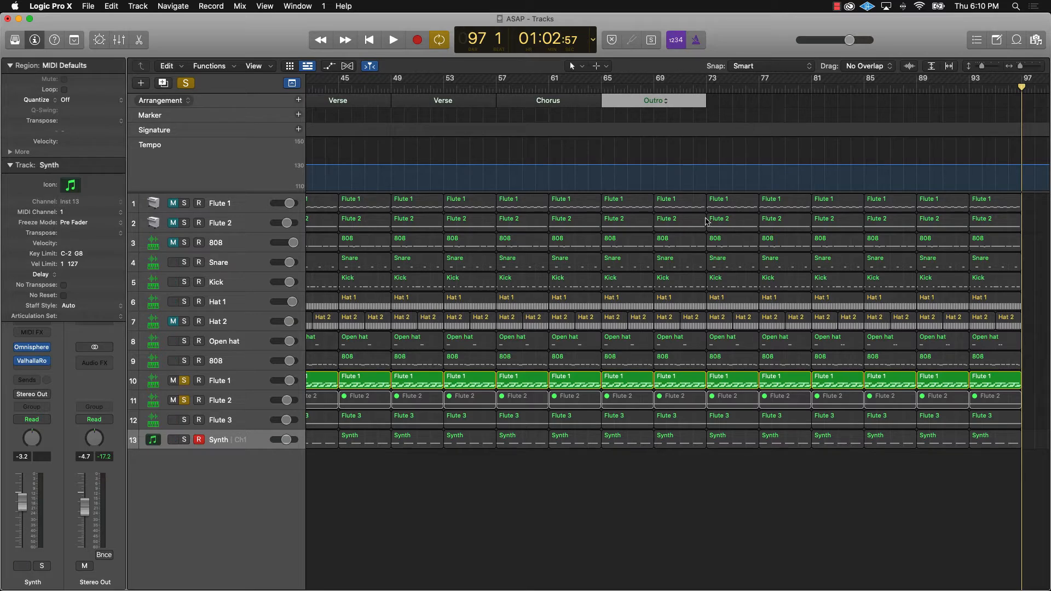
Step: Delete the regions on all tracks from bar 73 to bar 97, past the Outro
drag(745, 479, 1046, 163)
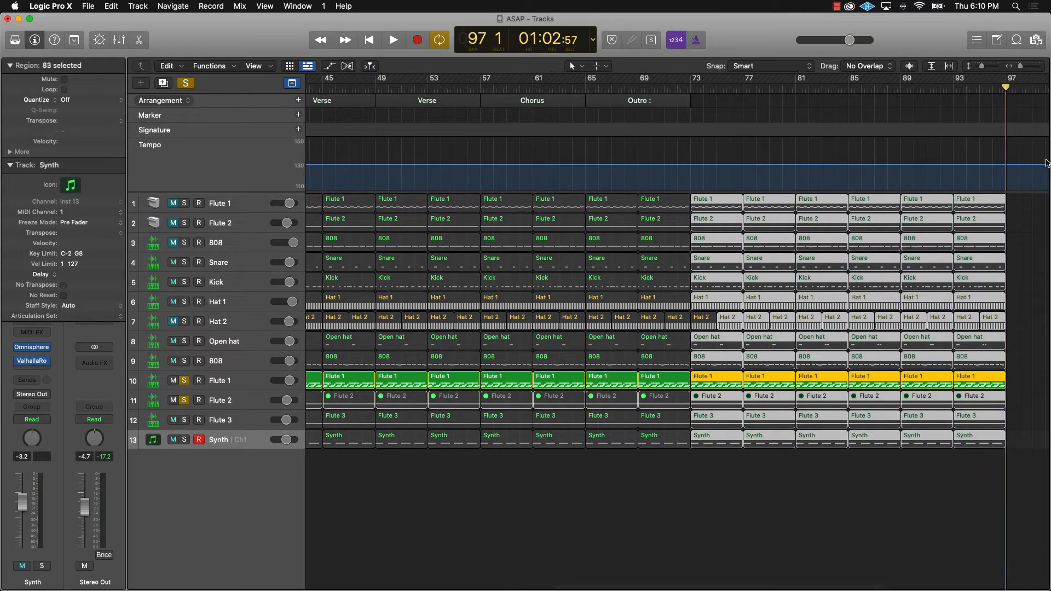
key(Delete)
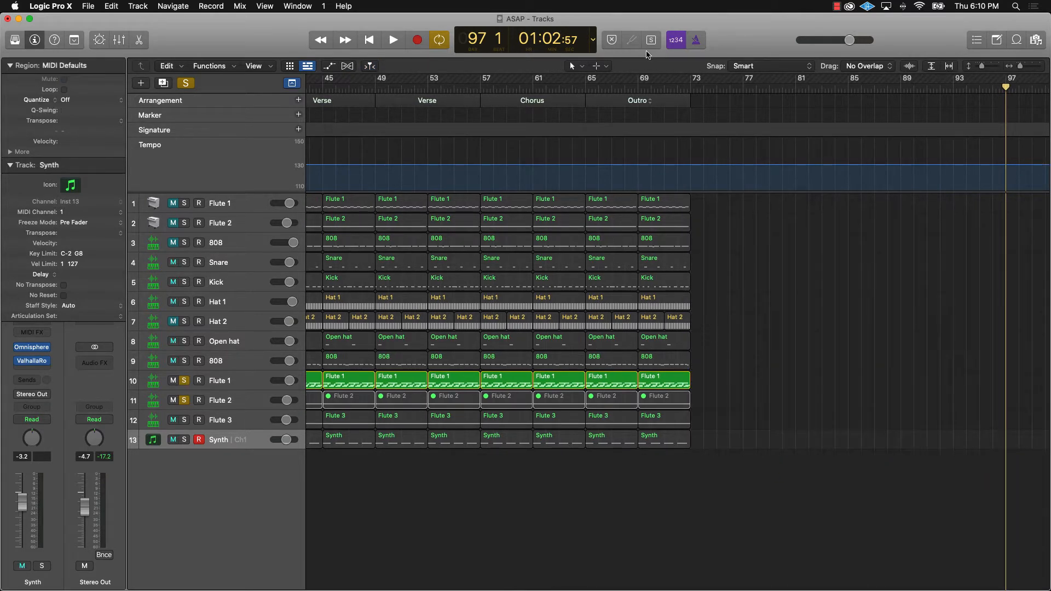
Step: Clear the existing solos, solo only Flute 1 on track 10, and briefly play the start of the Intro
scroll(487, 127, left, 15)
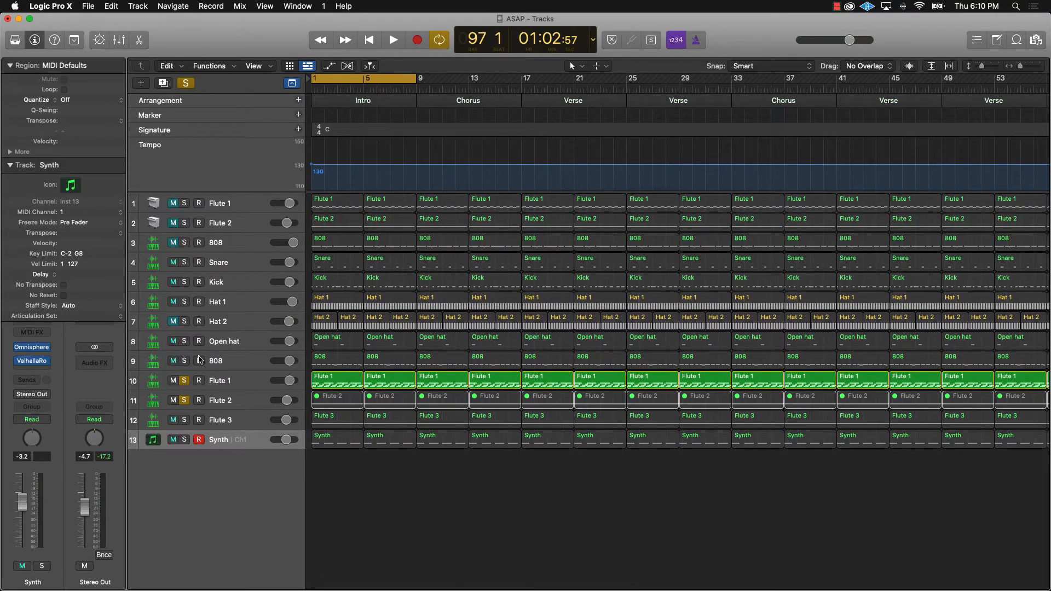
click(186, 83)
click(185, 84)
click(186, 83)
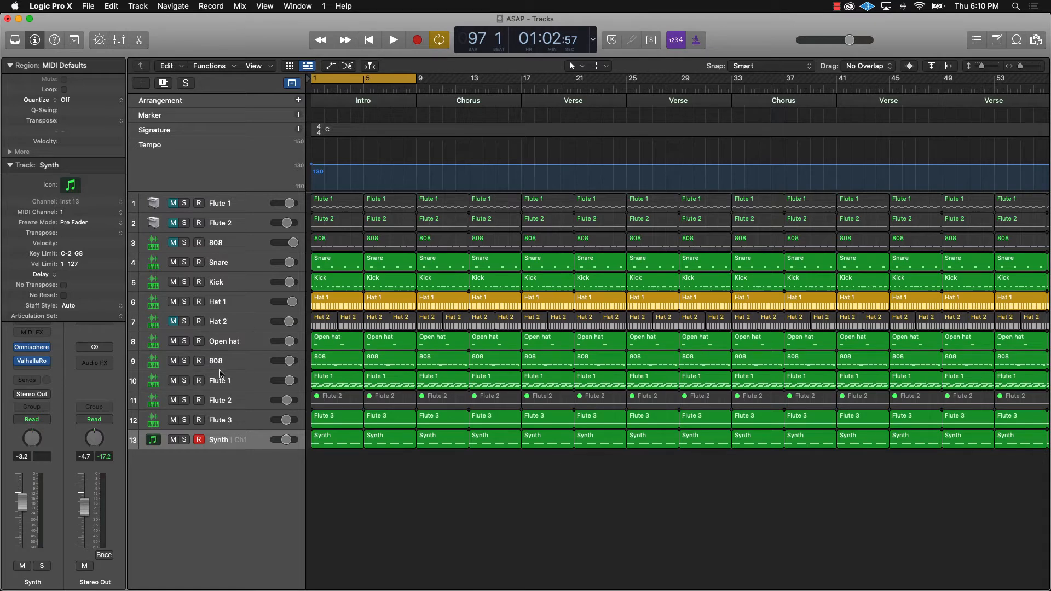
click(184, 380)
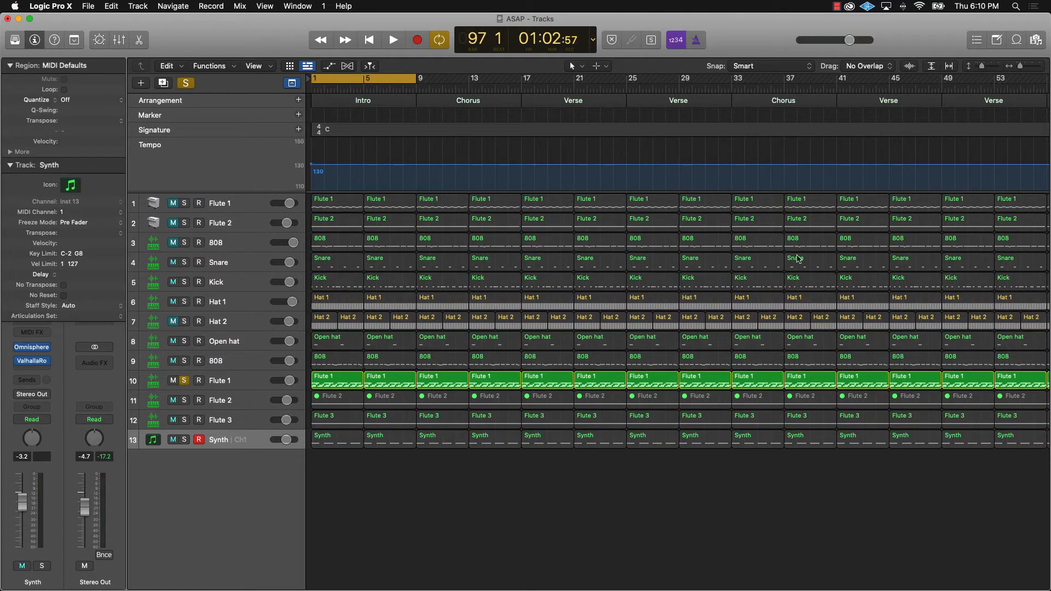
key(space)
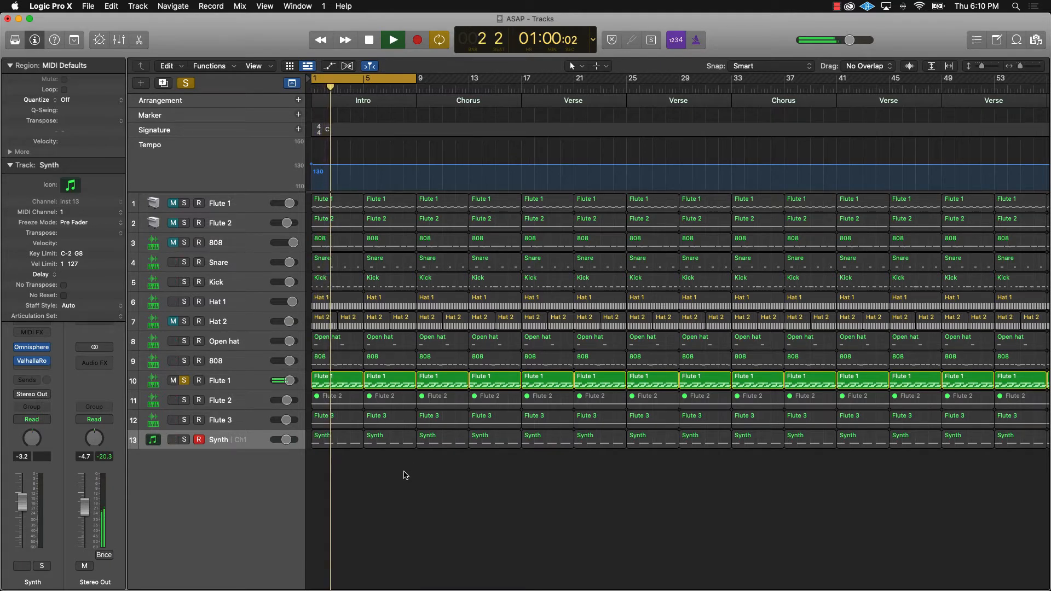
key(space)
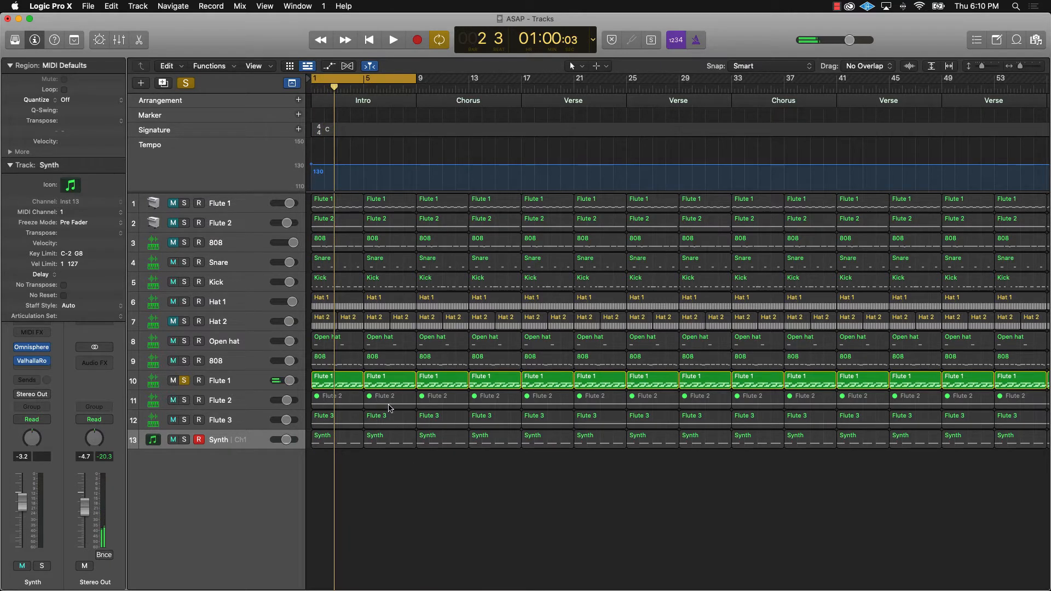
Step: Unmute the Flute 2 region at bar 5 on track 11 and solo that track
click(388, 405)
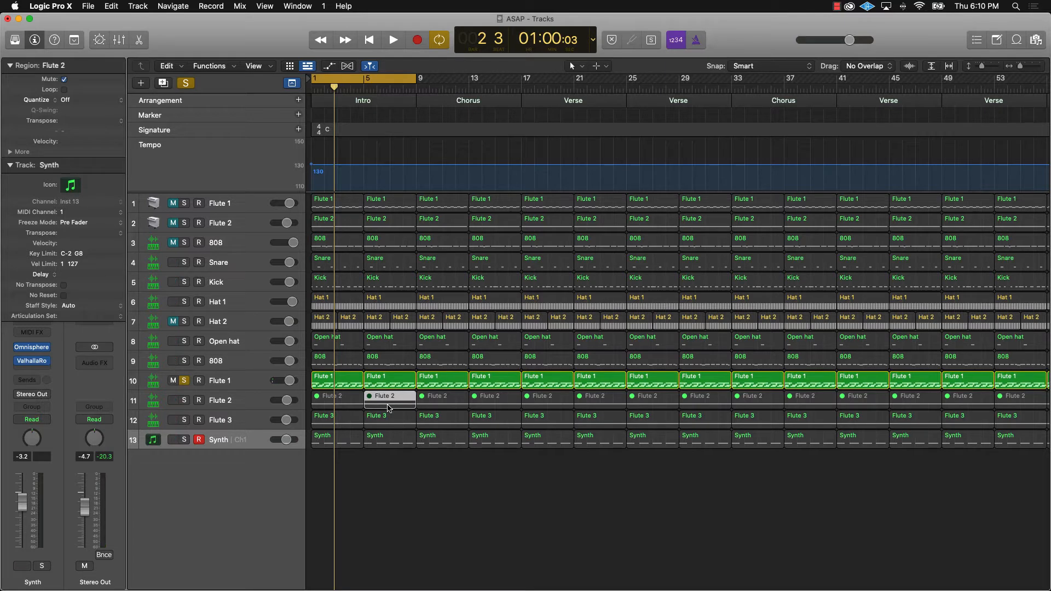
key(ctrl+m)
key(ctrl+m)
key(ctrl+m)
click(185, 400)
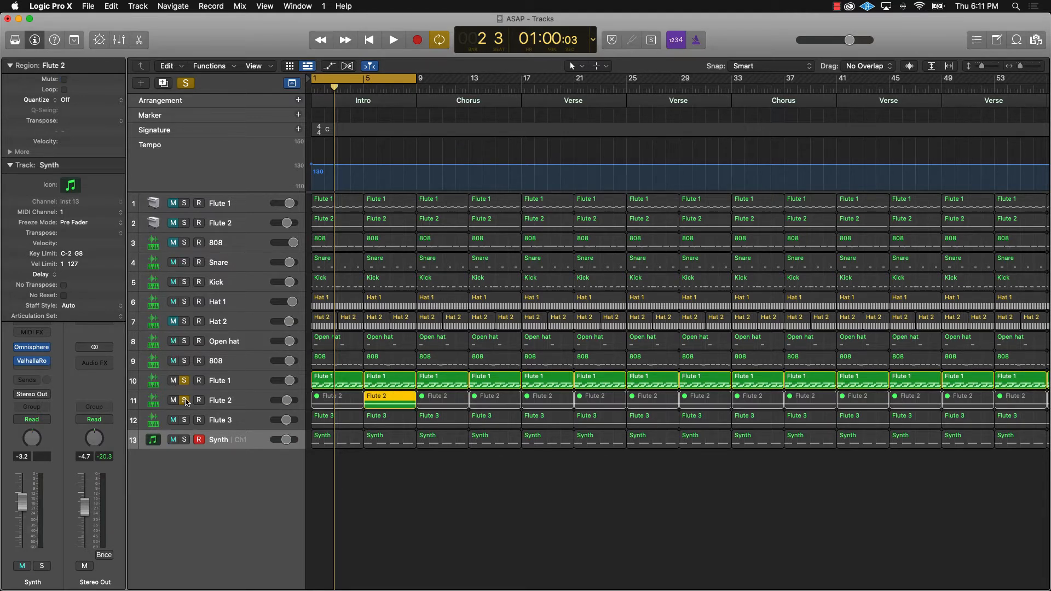
Step: Play the Intro from bar 1 and turn off the cycle range so playback runs on towards the Chorus
click(596, 510)
key(Return)
key(space)
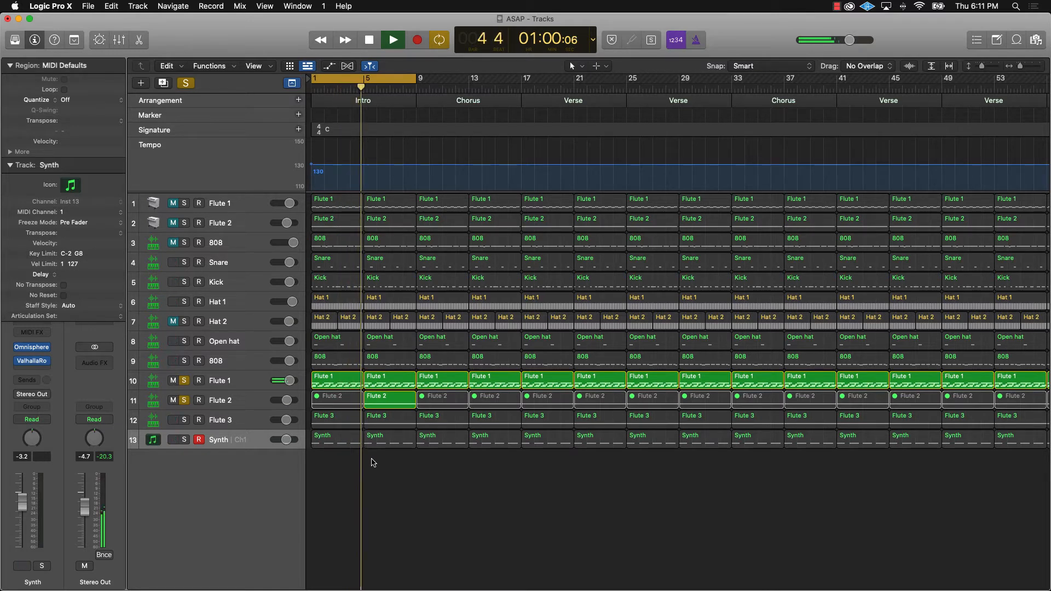
click(356, 77)
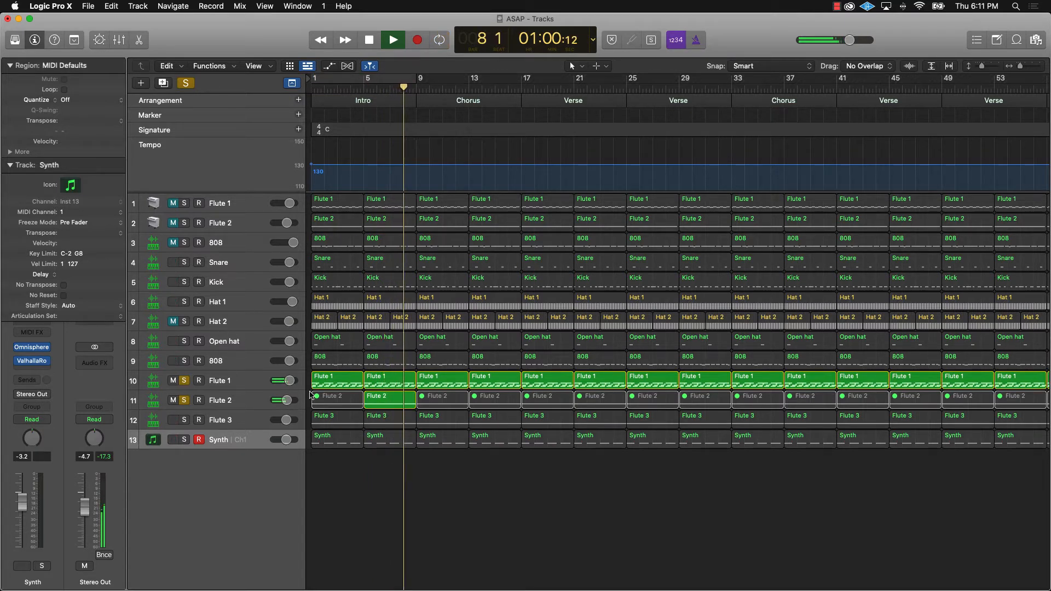
key(space)
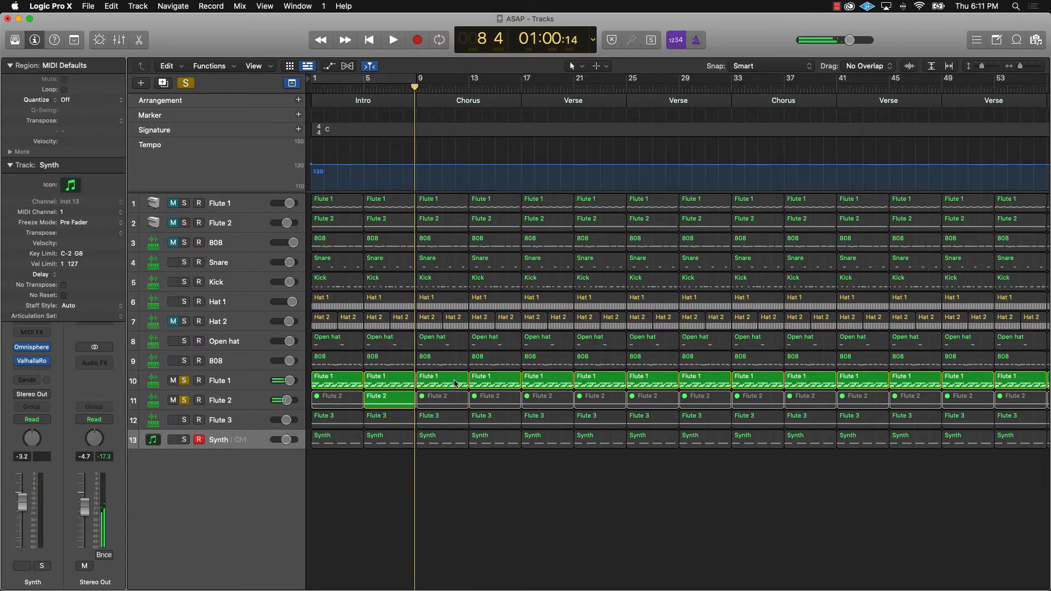
Step: Unmute the two Flute 2 regions on track 11 in the first Chorus, at bars 9 and 13
click(443, 403)
shift+click(489, 404)
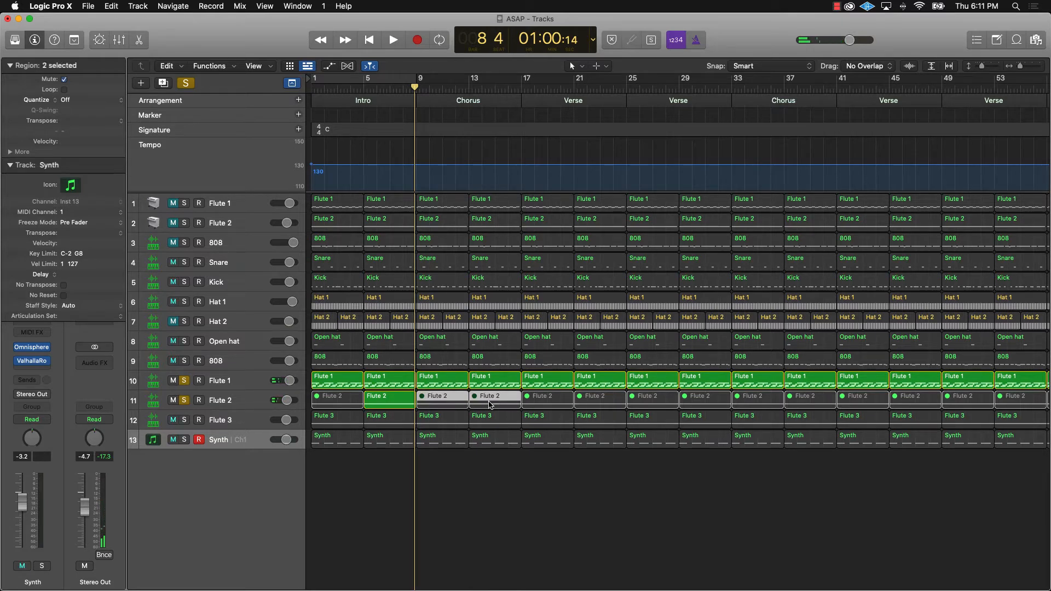
key(ctrl+m)
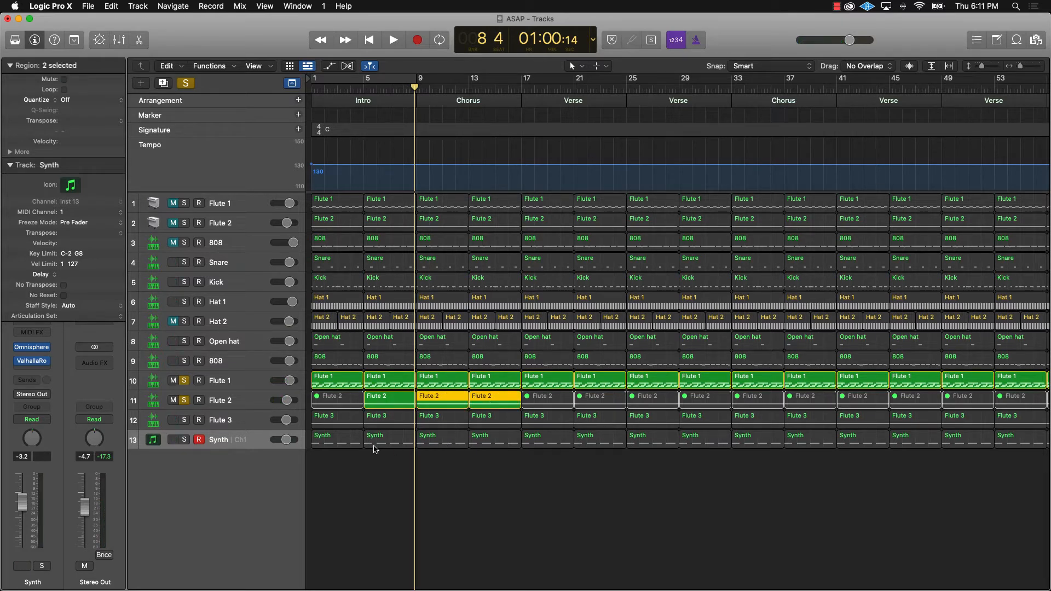
Step: Mute the Flute 3 and Synth regions throughout the Intro and solo the Synth track
drag(387, 472, 338, 425)
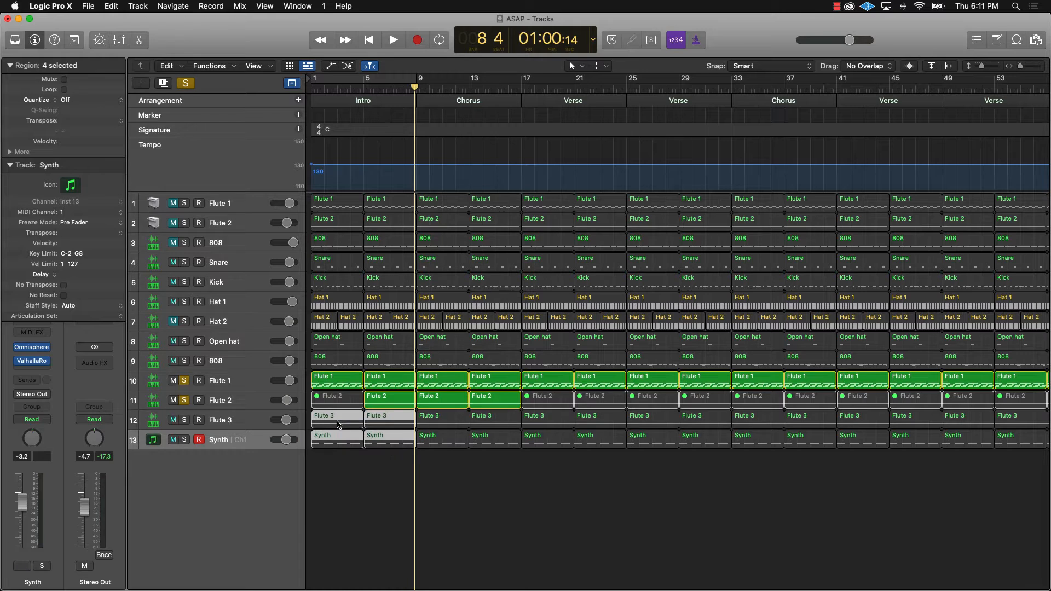
key(ctrl+m)
click(184, 440)
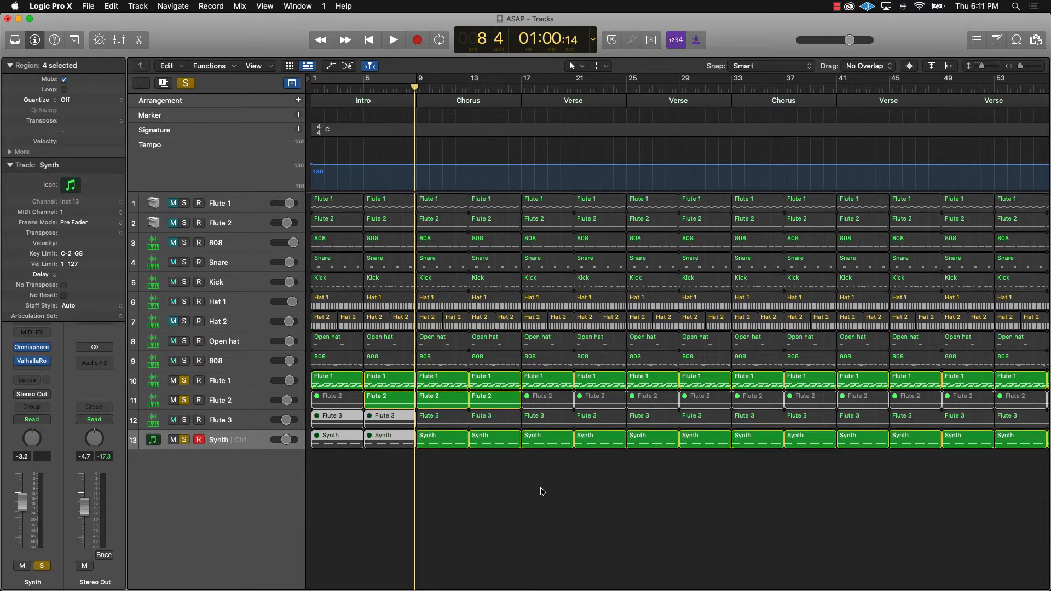
Step: Mute the two Flute 3 regions in the first Chorus, at bars 9 and 13
click(438, 419)
shift+click(475, 419)
key(ctrl+m)
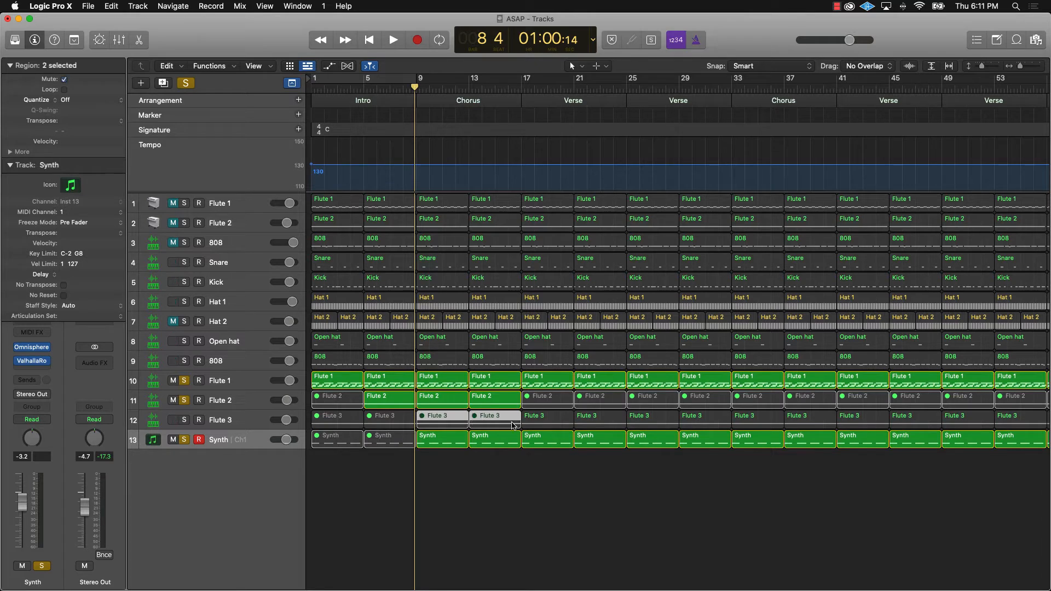
click(463, 498)
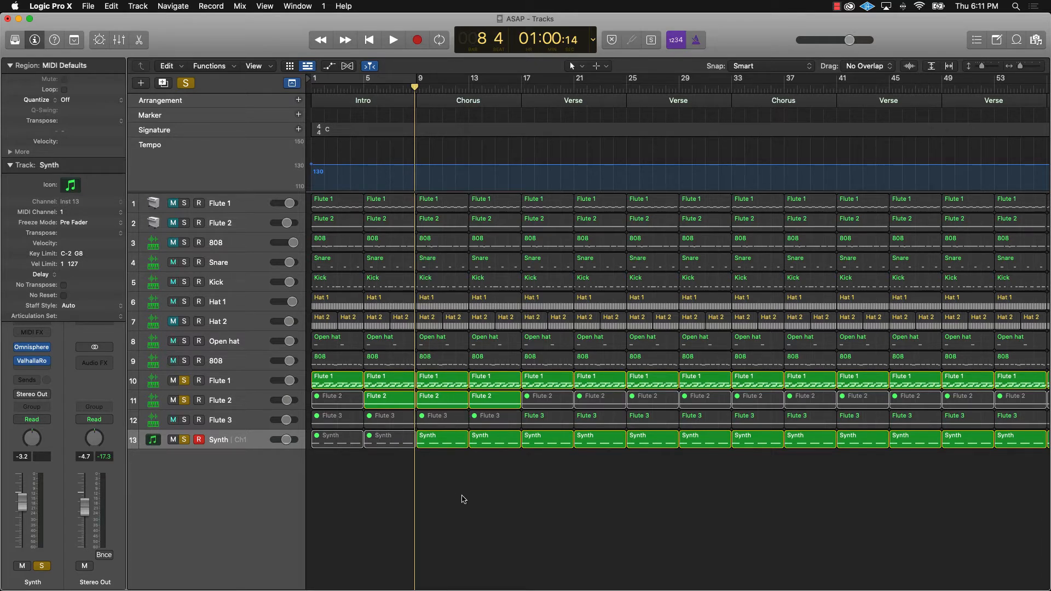
Step: Mute all Intro regions of the Snare, Kick, Hat 1, Hat 2, Open hat and track 9 808 tracks
click(403, 362)
shift+click(339, 360)
shift+click(339, 345)
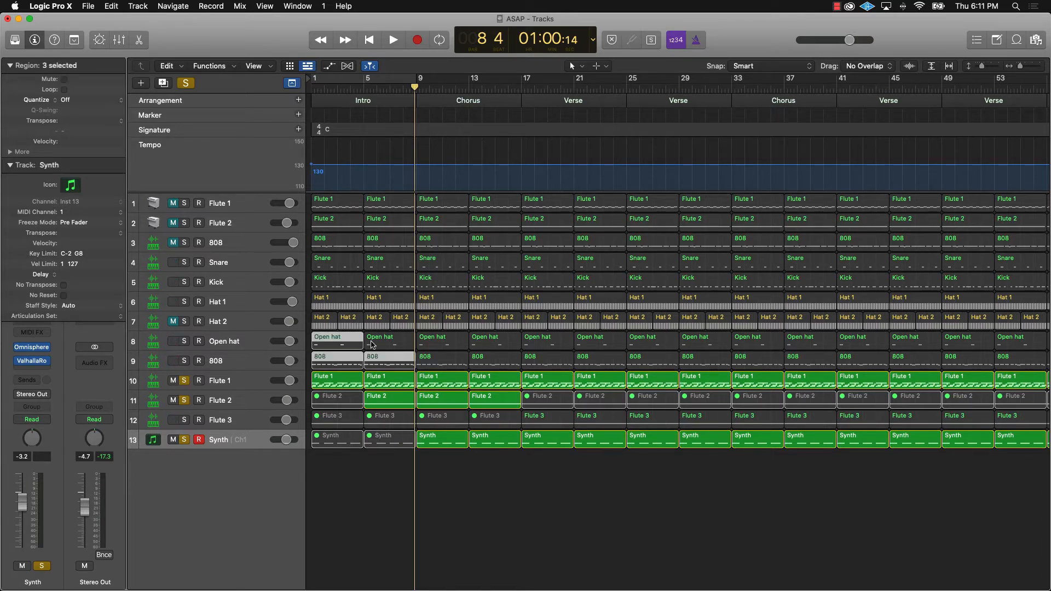
shift+click(374, 345)
shift+click(391, 324)
shift+click(375, 327)
shift+click(345, 325)
shift+click(324, 327)
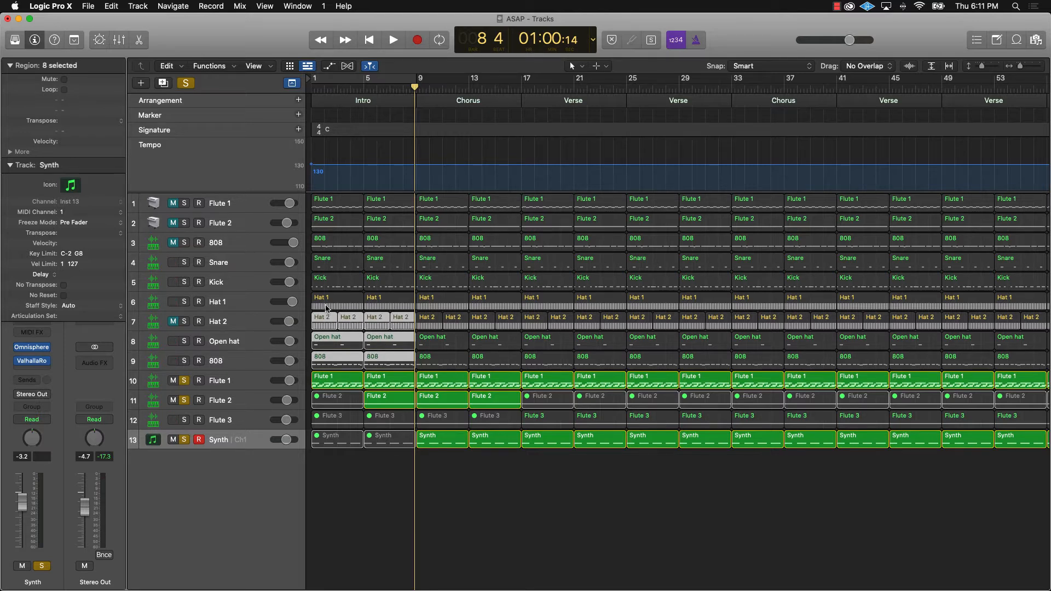
shift+click(335, 302)
shift+click(372, 303)
shift+click(381, 282)
shift+click(346, 282)
shift+click(347, 265)
shift+click(378, 264)
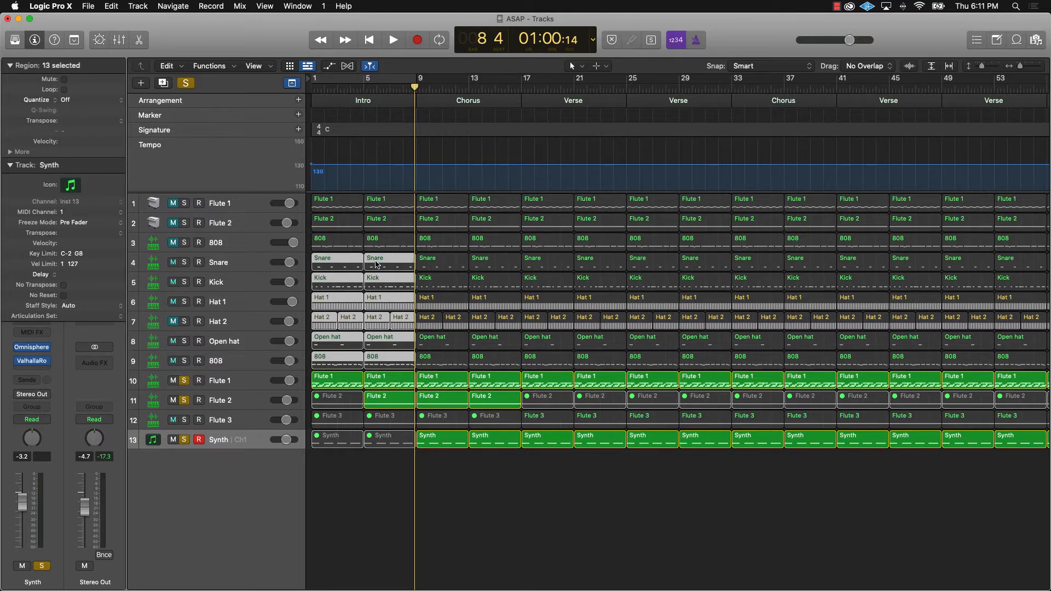
shift+click(379, 251)
shift+click(334, 247)
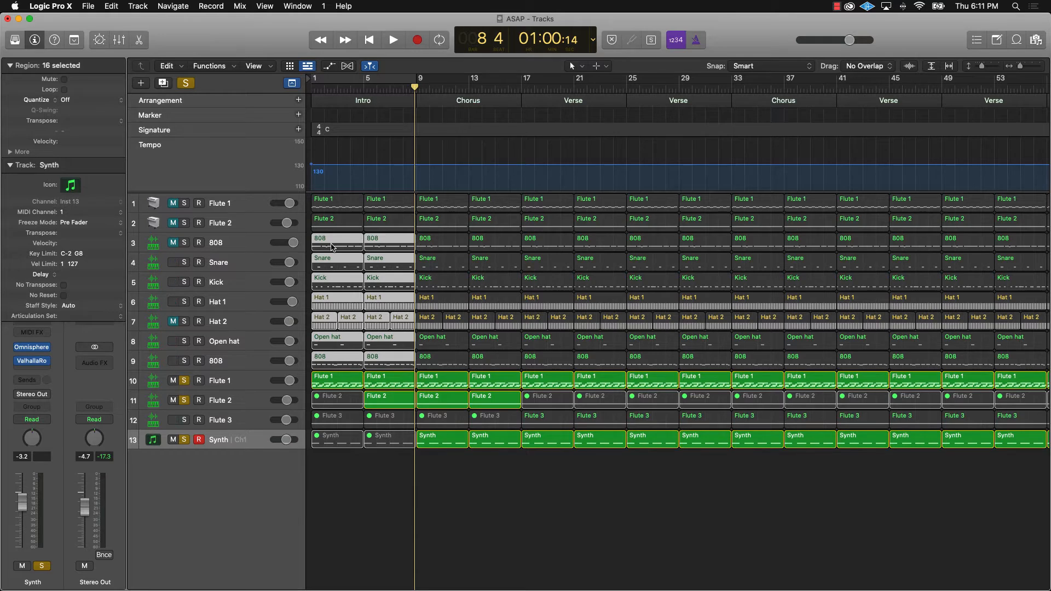
shift+click(333, 247)
shift+click(384, 248)
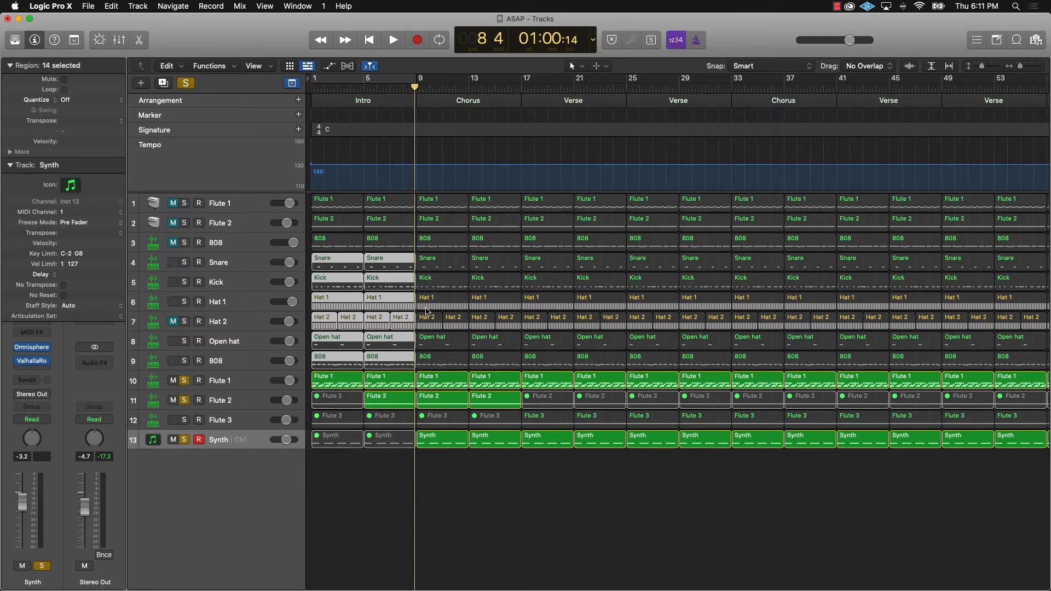
key(m)
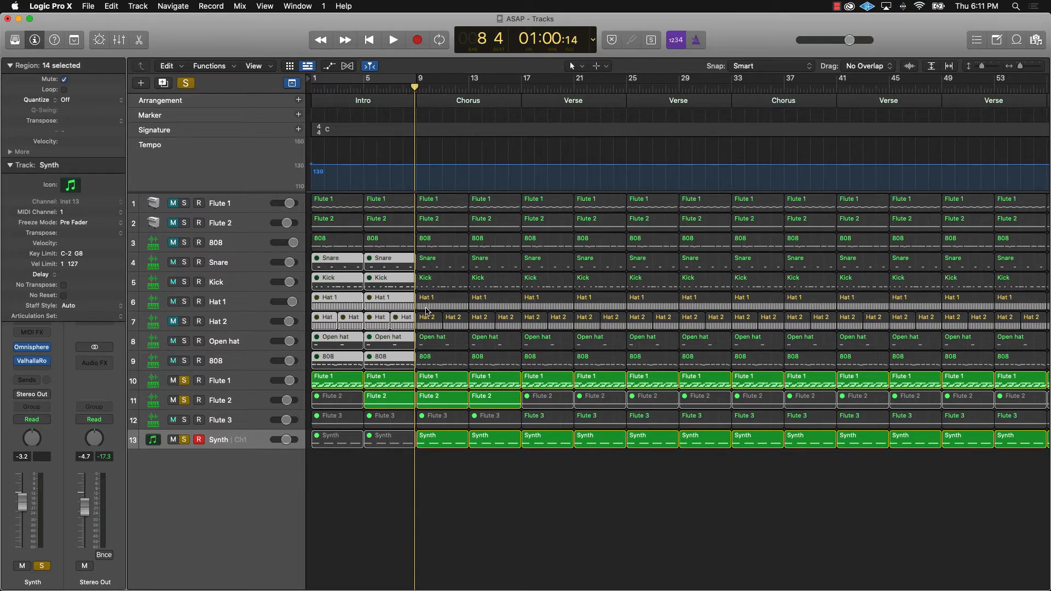
click(598, 533)
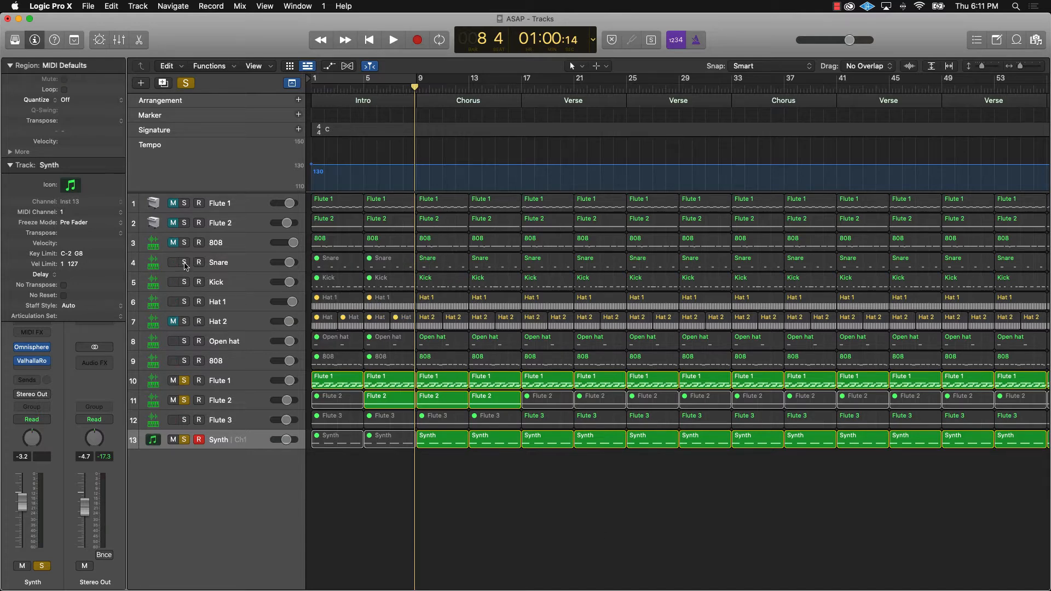
Step: Solo the Snare, Kick, Hat 1, Open hat and track 9 808 tracks, and play the song from bar 1
drag(185, 266, 213, 366)
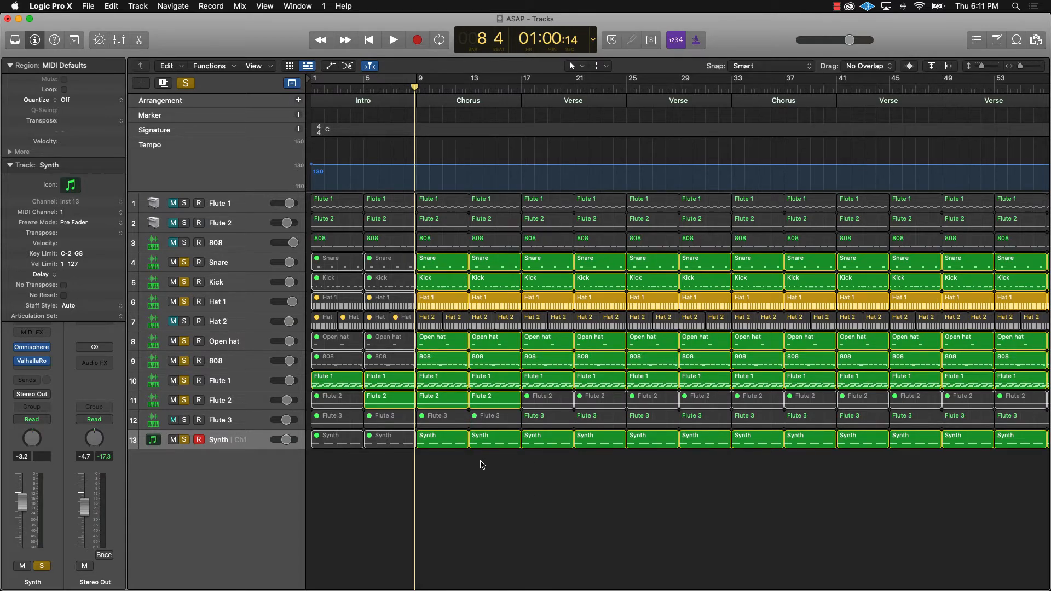
key(Return)
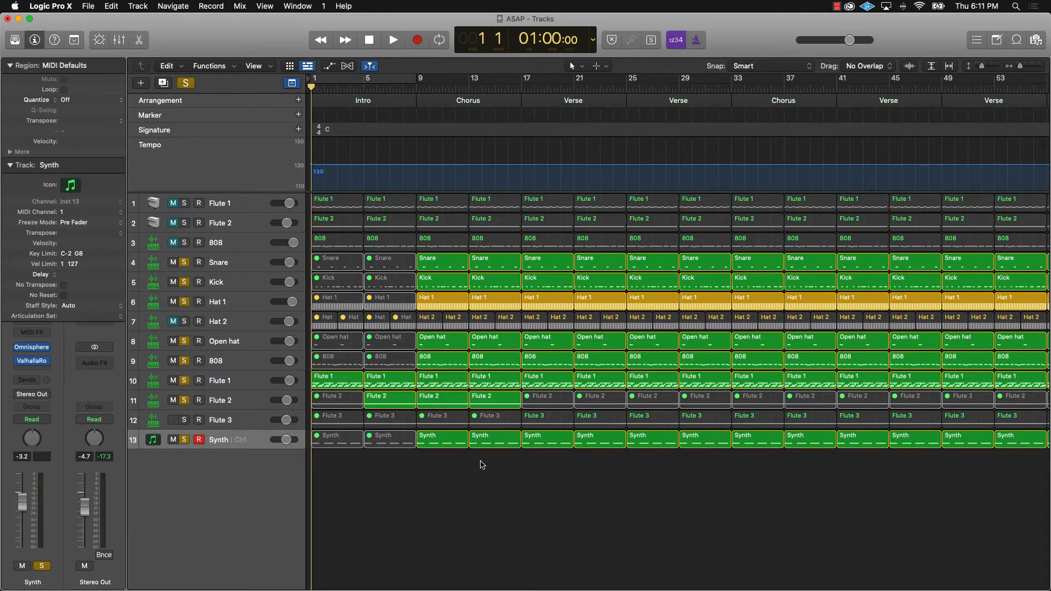
key(space)
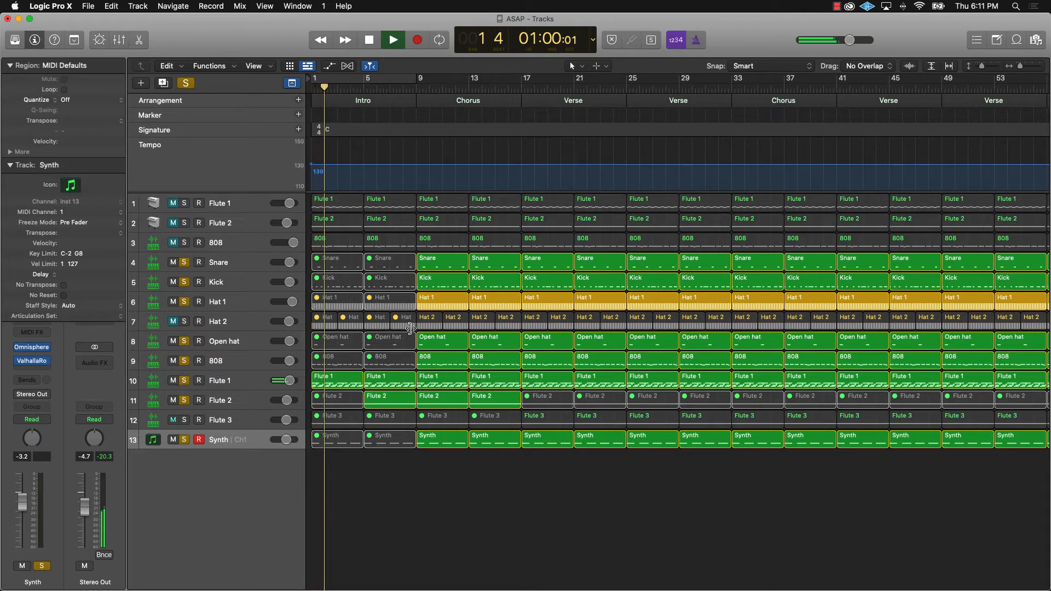
Step: Unmute the Hat 1 and Snare regions at bar 5 in the Intro and move the Kick track above Snare
click(381, 303)
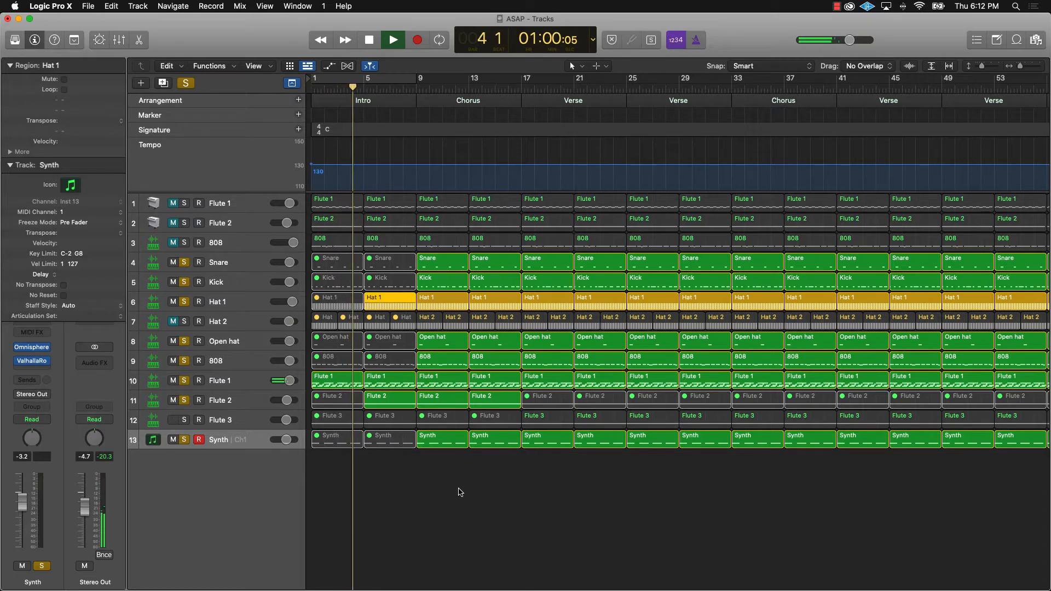
click(404, 269)
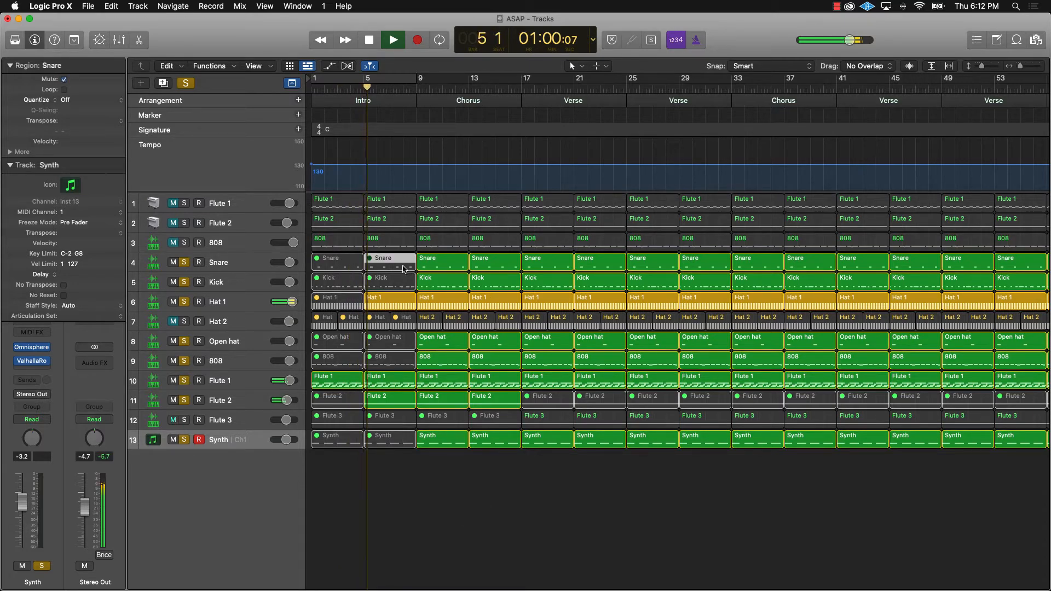
key(ctrl+m)
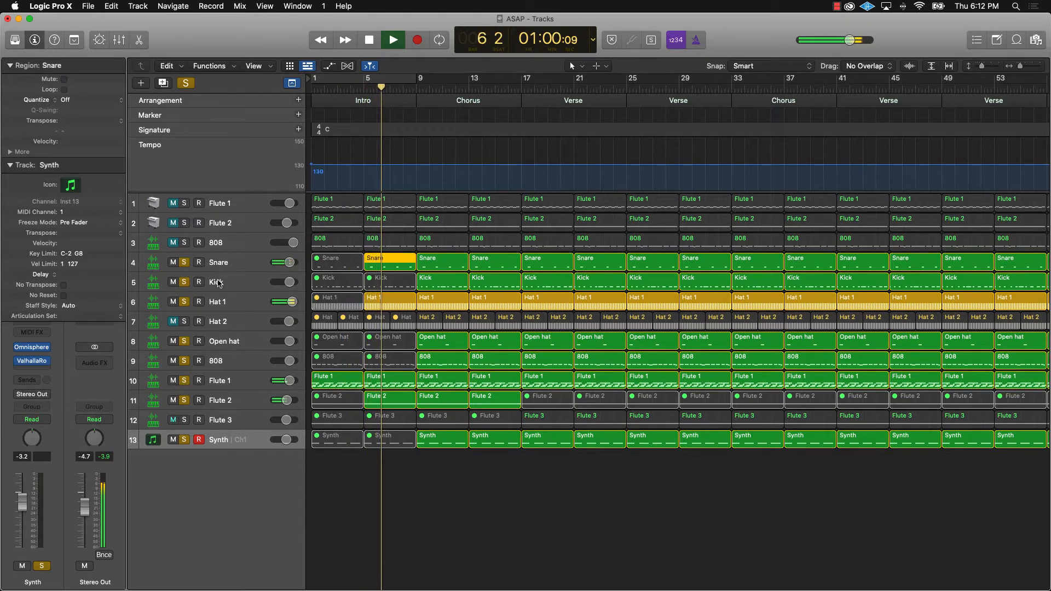
drag(218, 282, 218, 262)
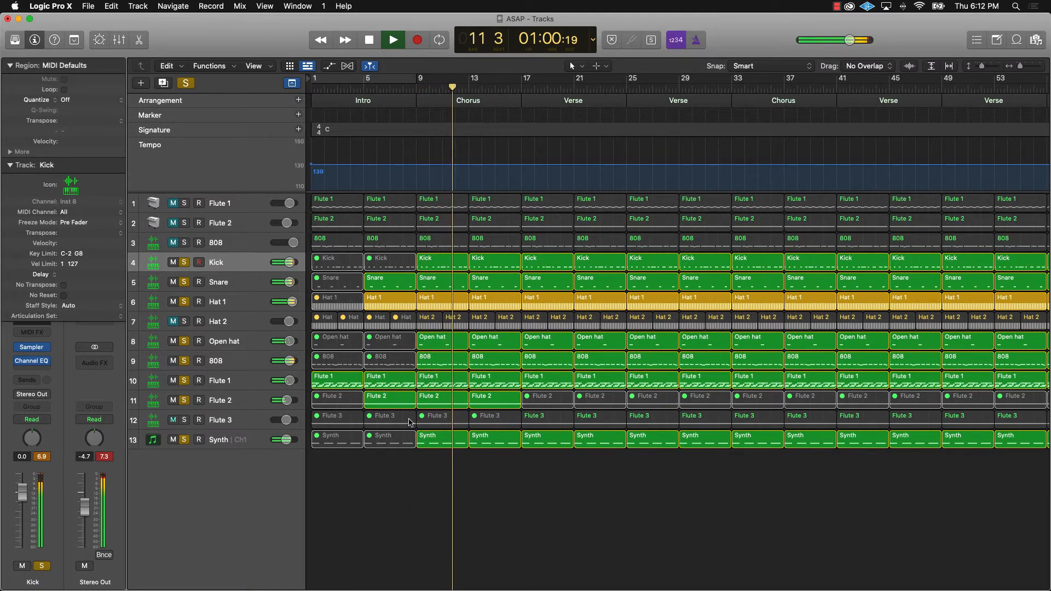
Step: Unmute the Flute 3 region at bar 13 in the first Chorus and solo the Flute 3 track
click(475, 424)
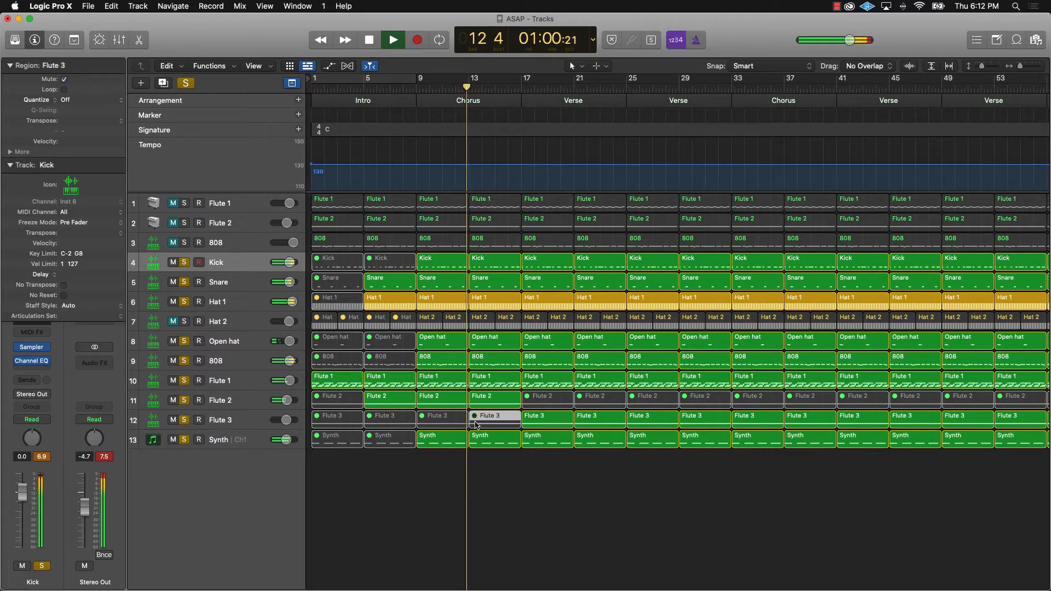
key(ctrl+m)
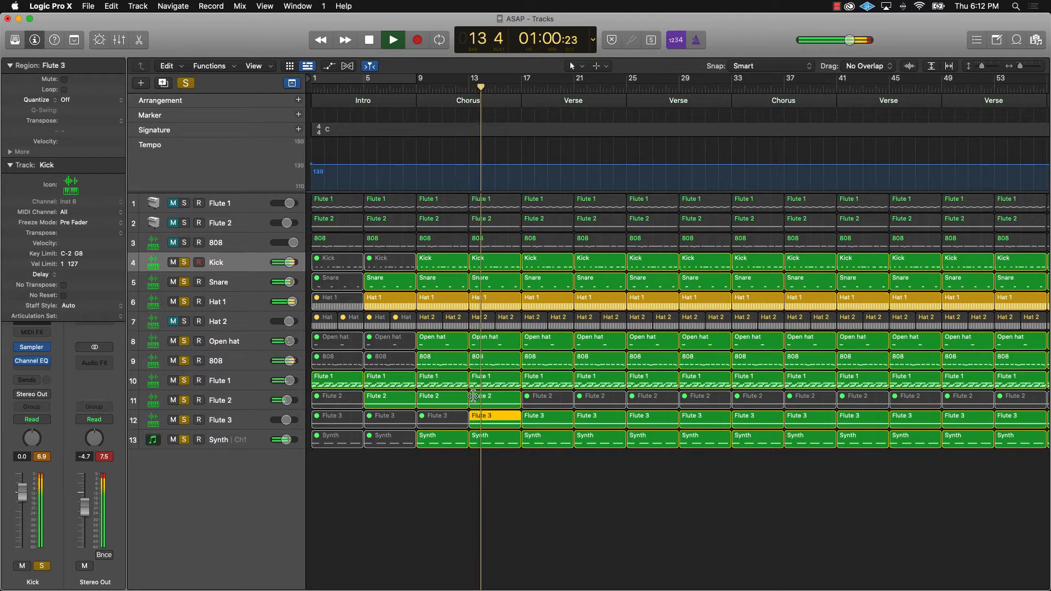
key(shift+space)
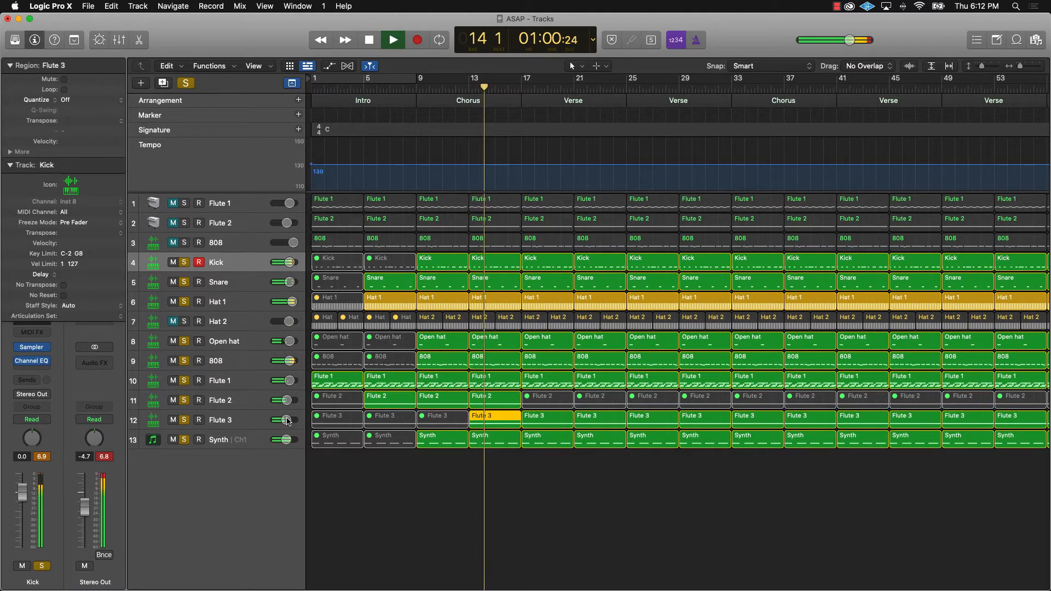
Step: Mute the Flute 3 region at bar 13 again and restart playback from bar 1
key(space)
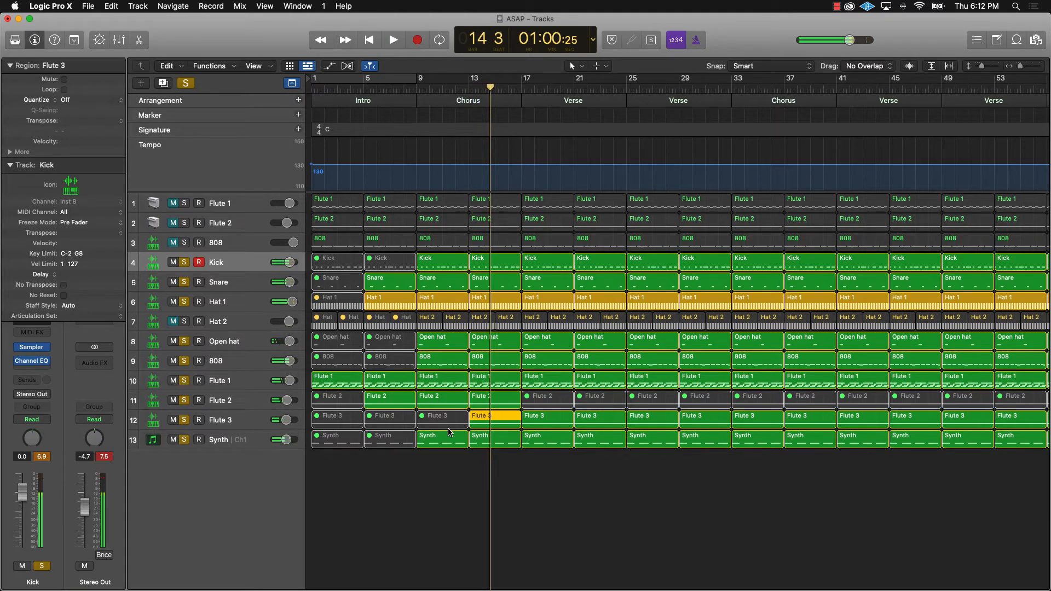
key(ctrl+m)
key(Return)
key(space)
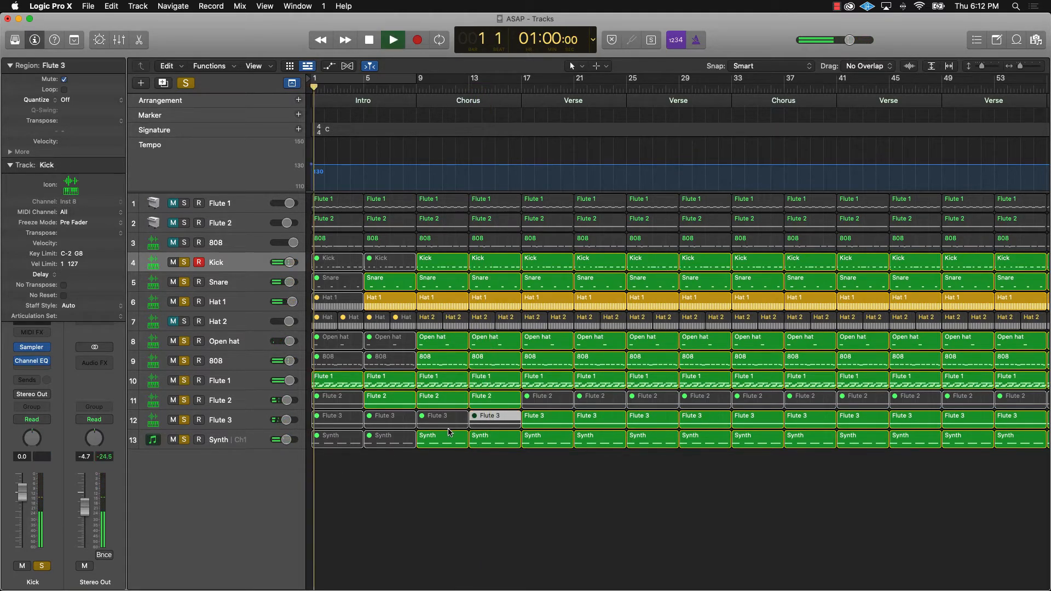
Step: Mute the Snare and Hat 1 regions at bar 5 in the Intro again
click(384, 291)
shift+click(386, 301)
key(ctrl+m)
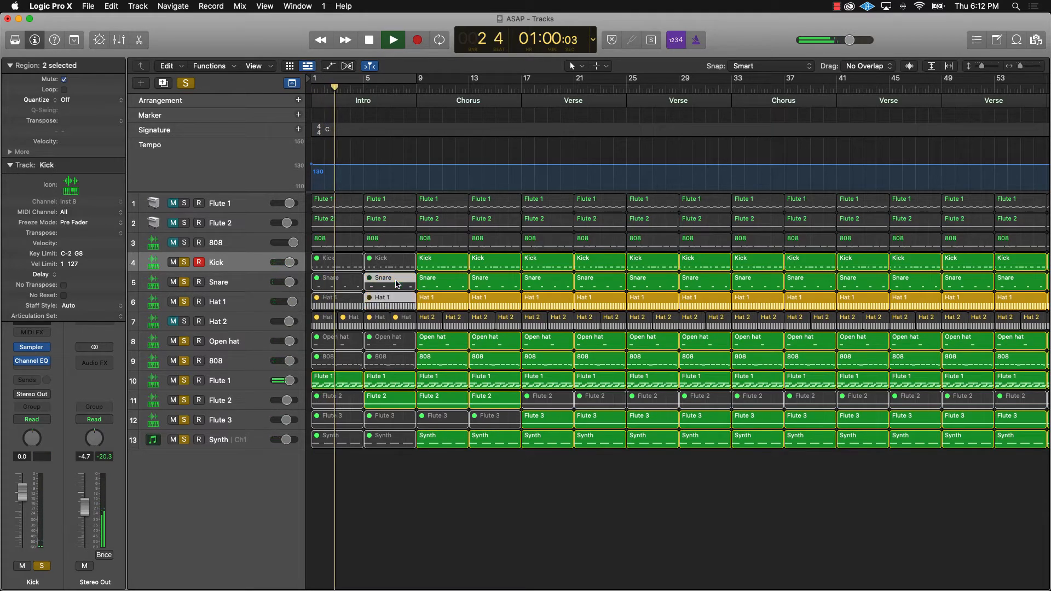
click(500, 483)
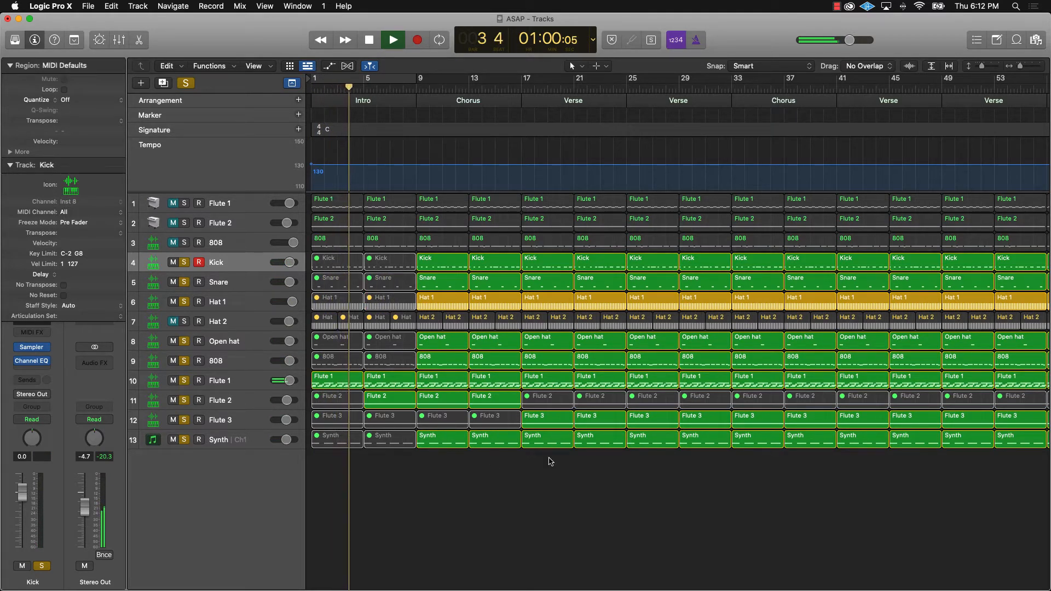
Step: Mute the Flute 3 and Synth regions at bars 17 and 21 in the first Verse
drag(541, 462, 585, 430)
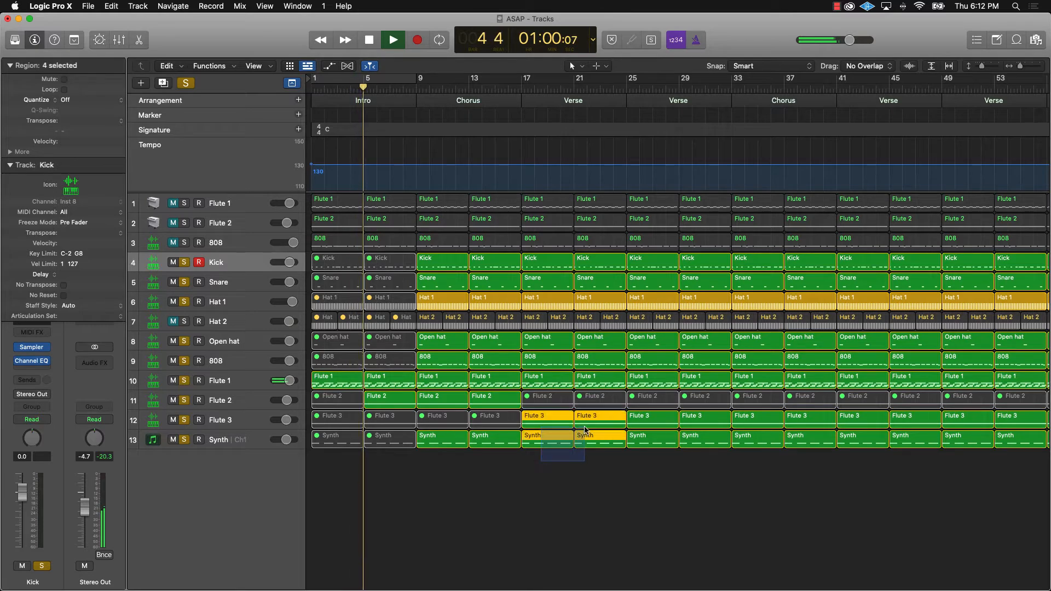
key(ctrl+m)
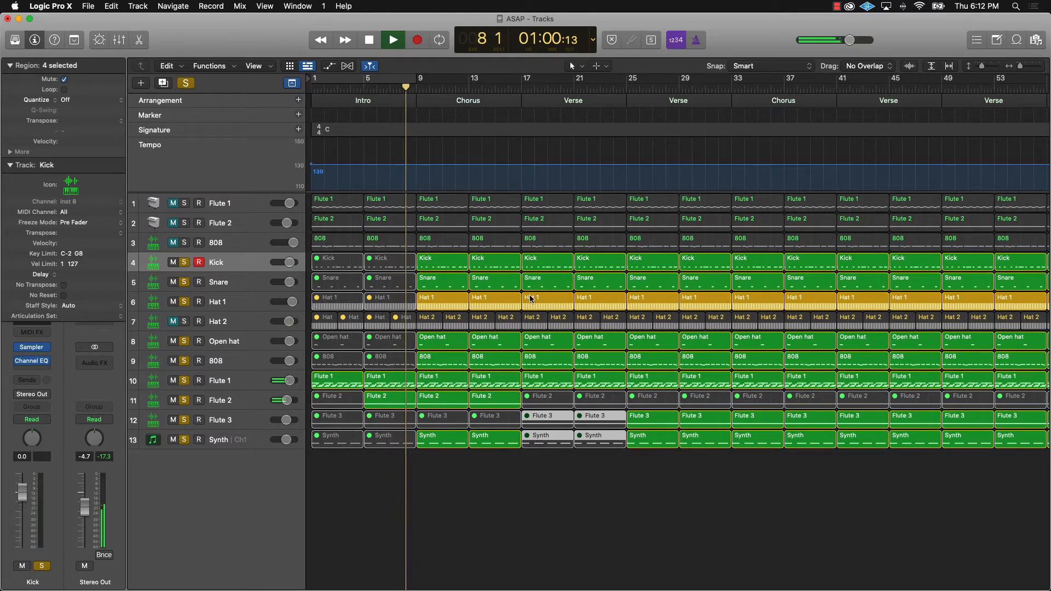
click(552, 458)
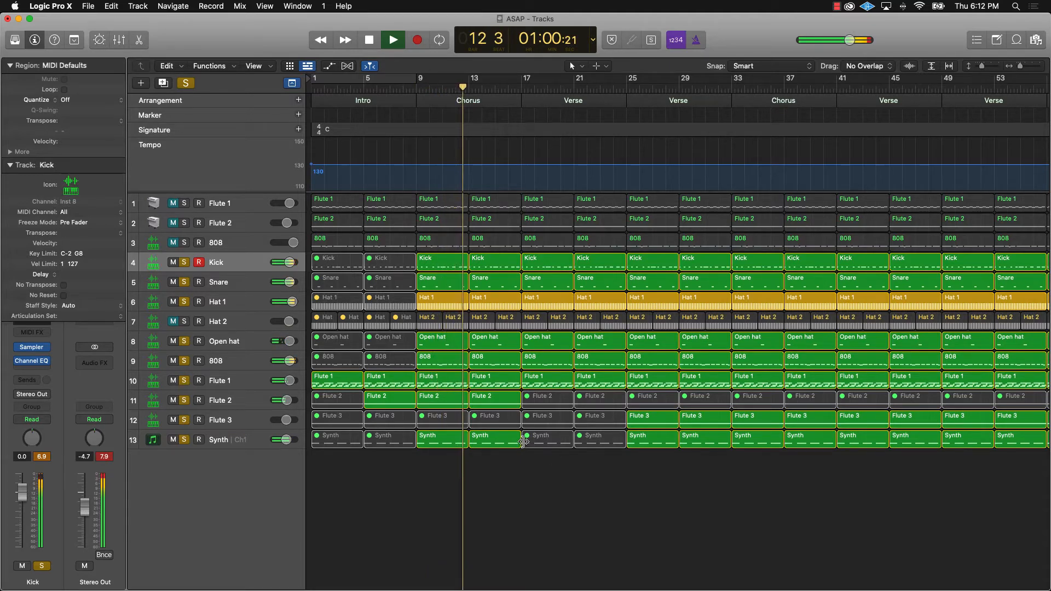
Step: Mute the two Hat 1 regions in the first Verse, at bars 17 and 21
click(547, 310)
shift+click(598, 309)
key(ctrl+m)
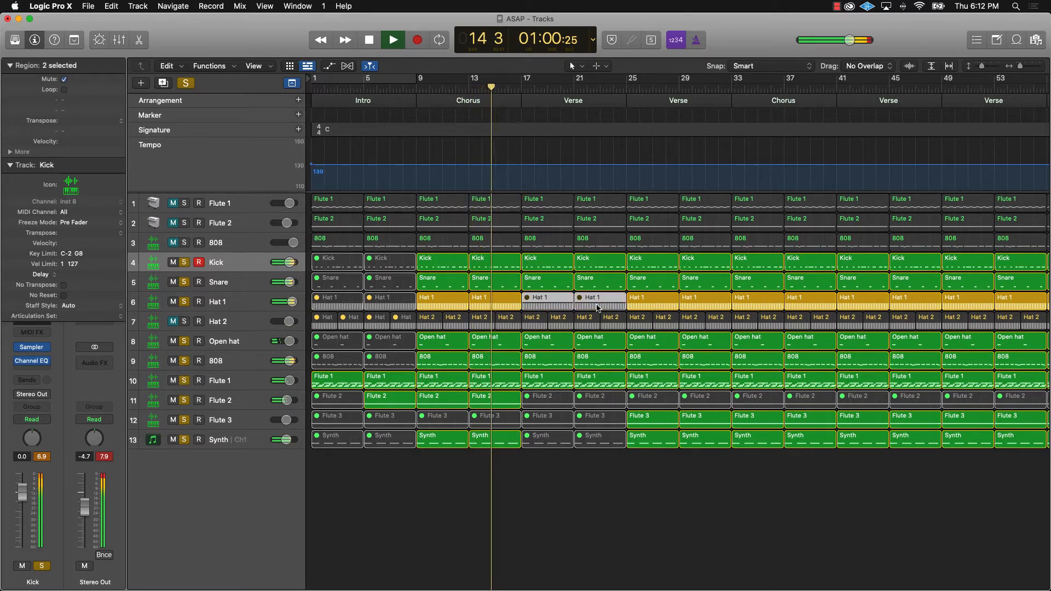
Step: Mute all four Hat 2 regions in the first Chorus, from bar 9 to bar 17
click(441, 325)
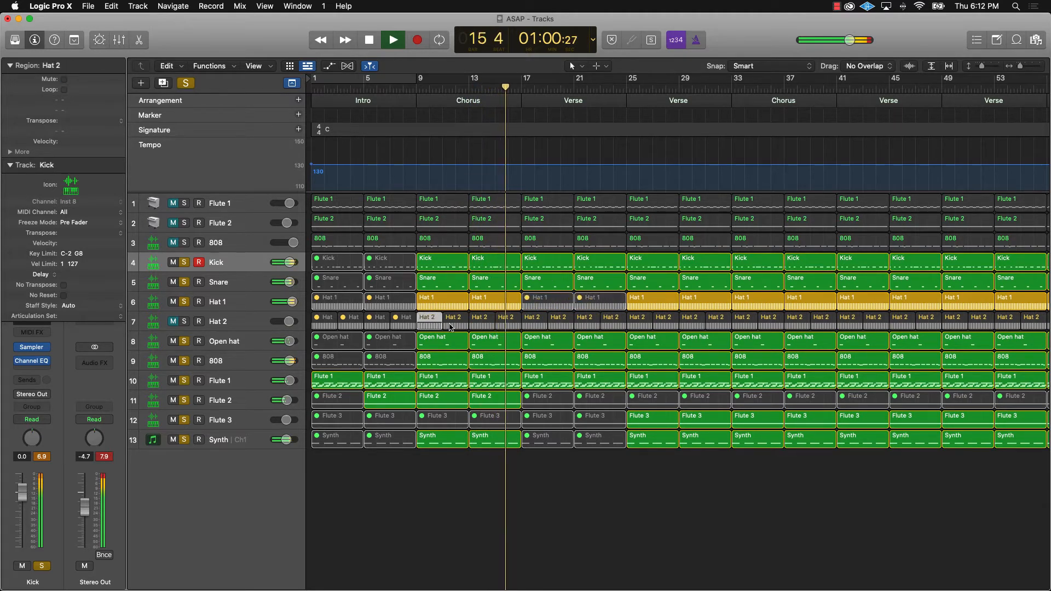
shift+click(455, 323)
shift+click(482, 323)
shift+click(506, 324)
key(ctrl+m)
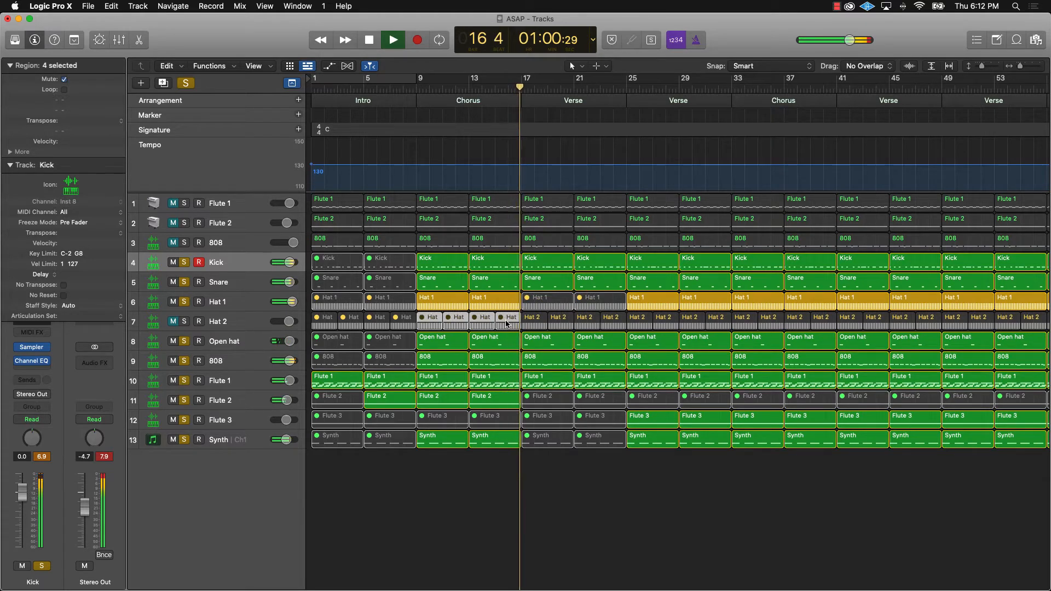
click(616, 516)
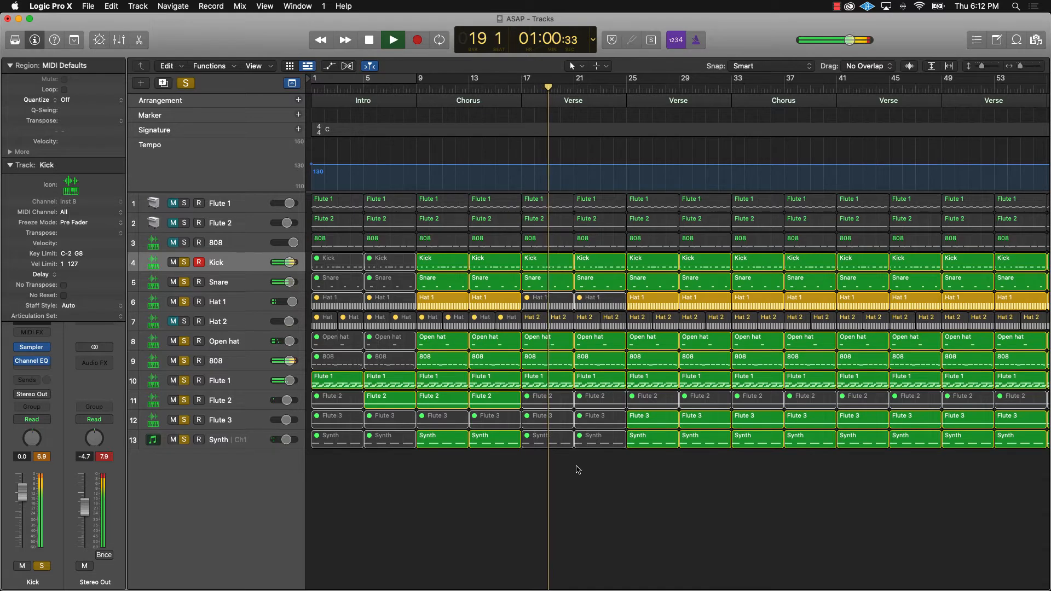
Step: Solo the Hat 2 track and mute its two regions at bars 17 and 19 in the first Verse
click(241, 327)
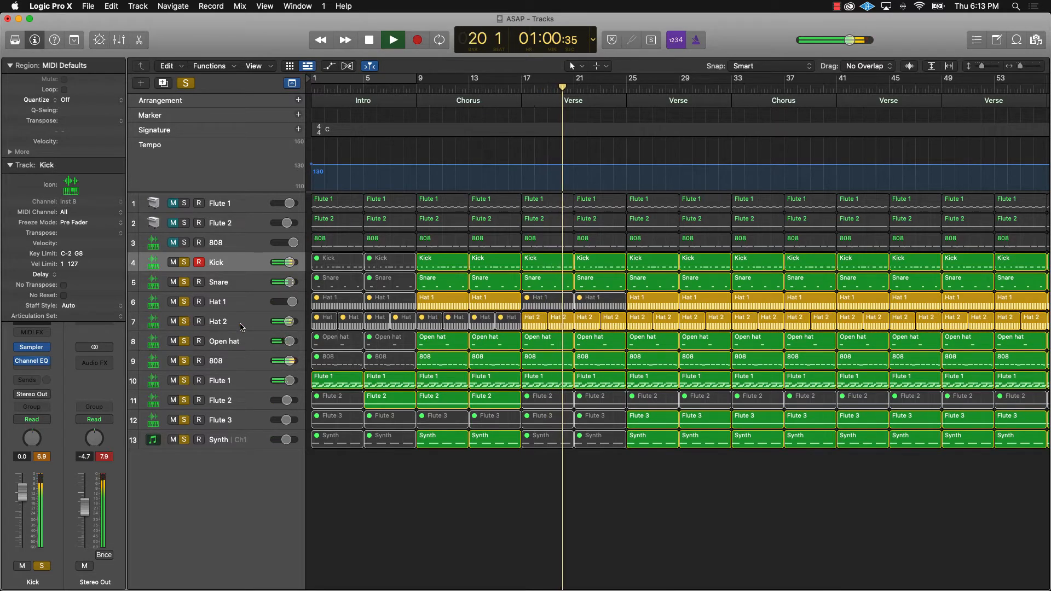
click(564, 324)
shift+click(534, 327)
key(ctrl+m)
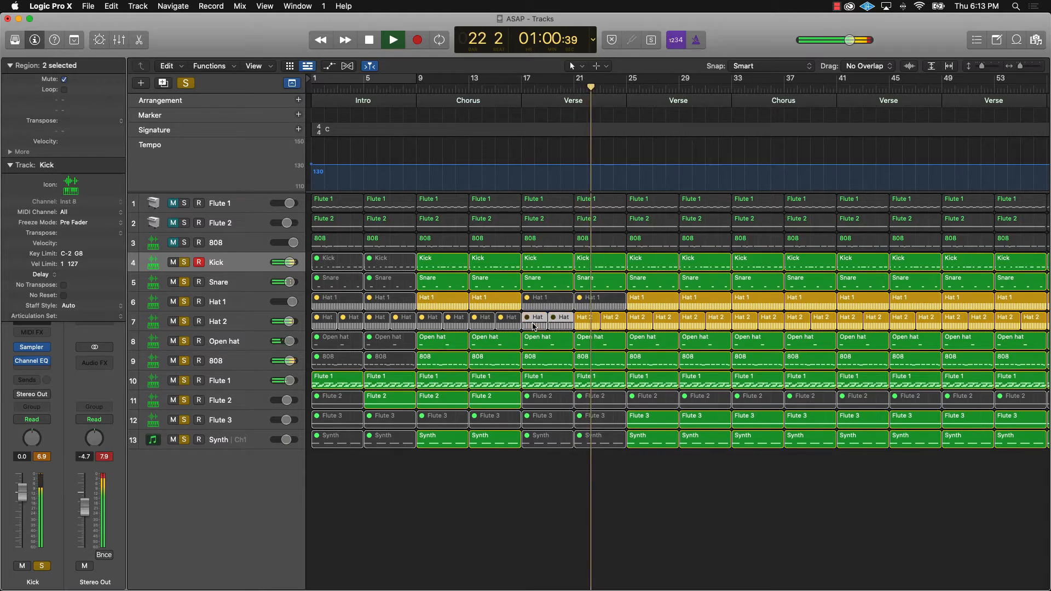
Step: Mute the Hat 1 and Synth regions at bar 25, in the first half of the second Verse
click(662, 307)
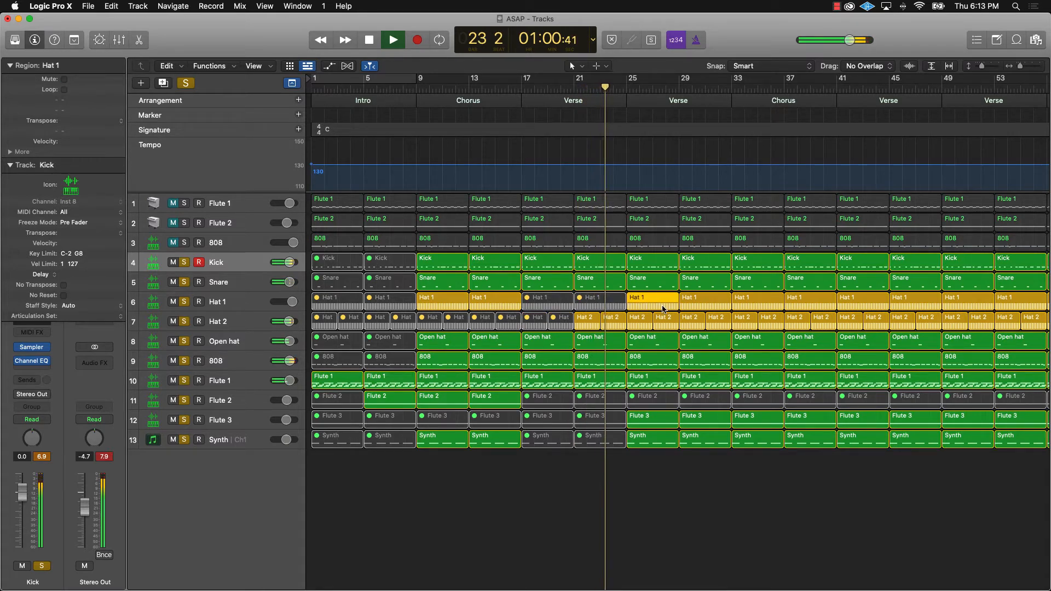
key(ctrl+m)
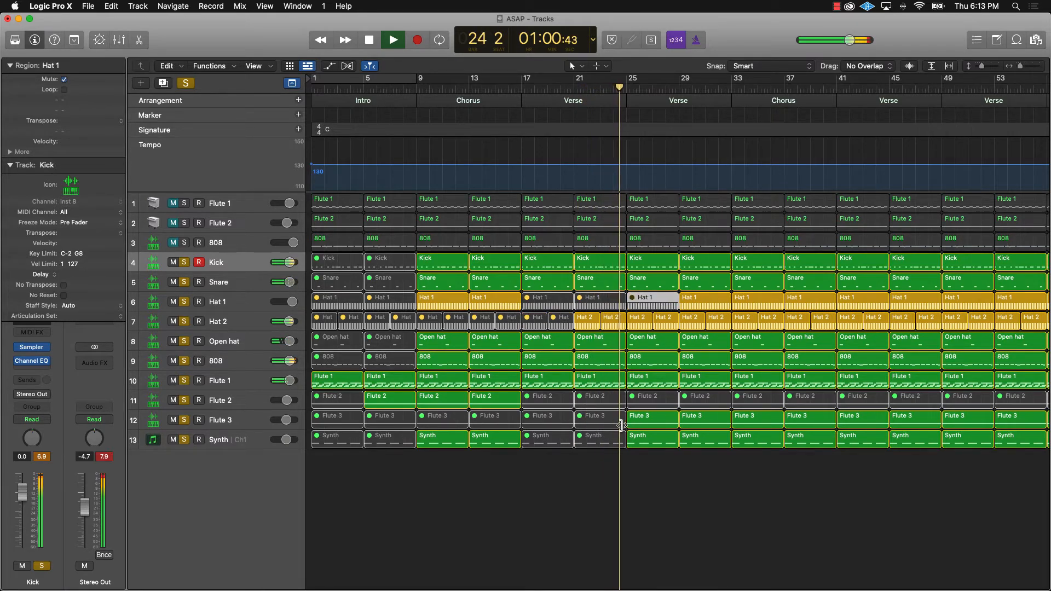
click(644, 442)
key(ctrl+m)
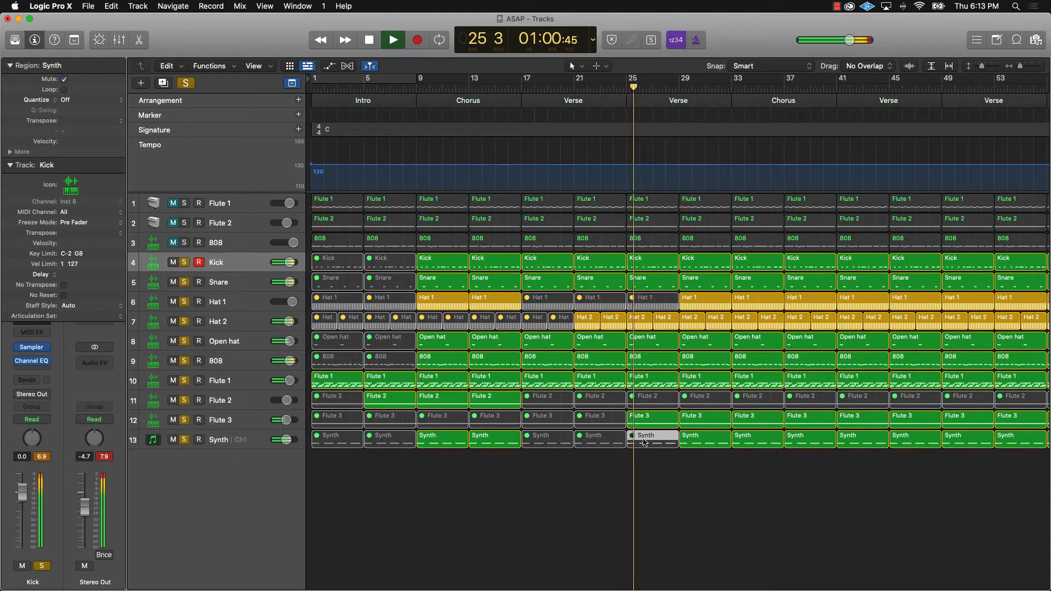
click(753, 476)
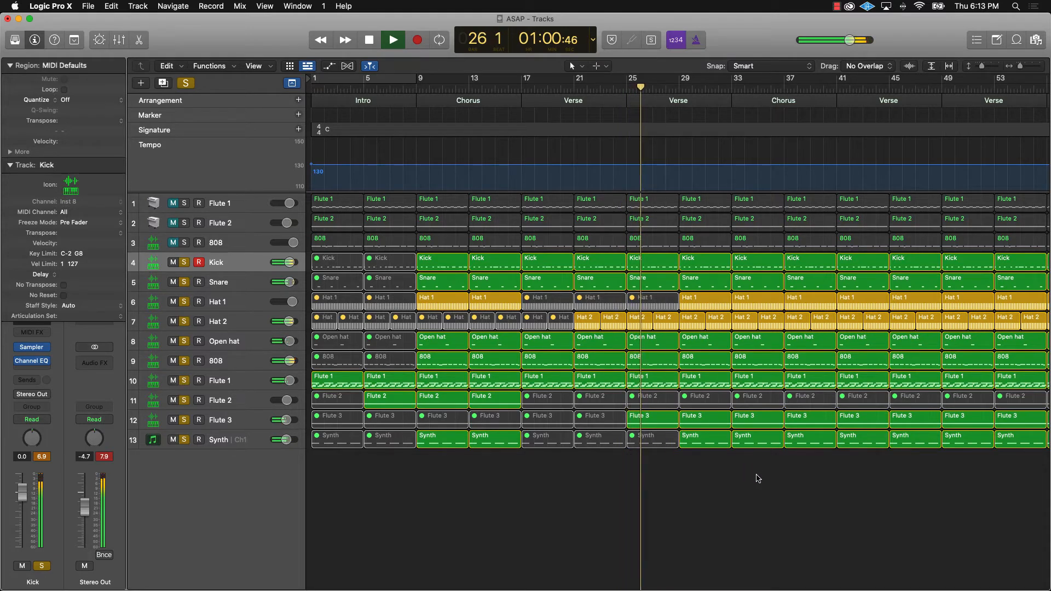
Step: Mute the Synth, Hat 1 and both Hat 2 regions from bar 29 to 33, and return the stopped playhead to bar 1
click(700, 435)
key(ctrl+m)
key(space)
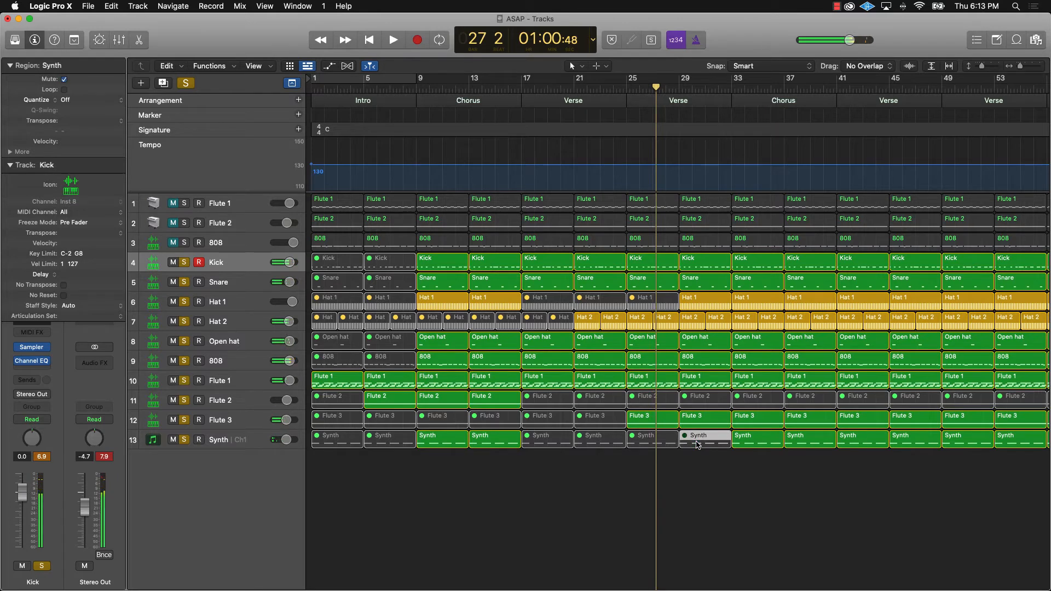
key(Return)
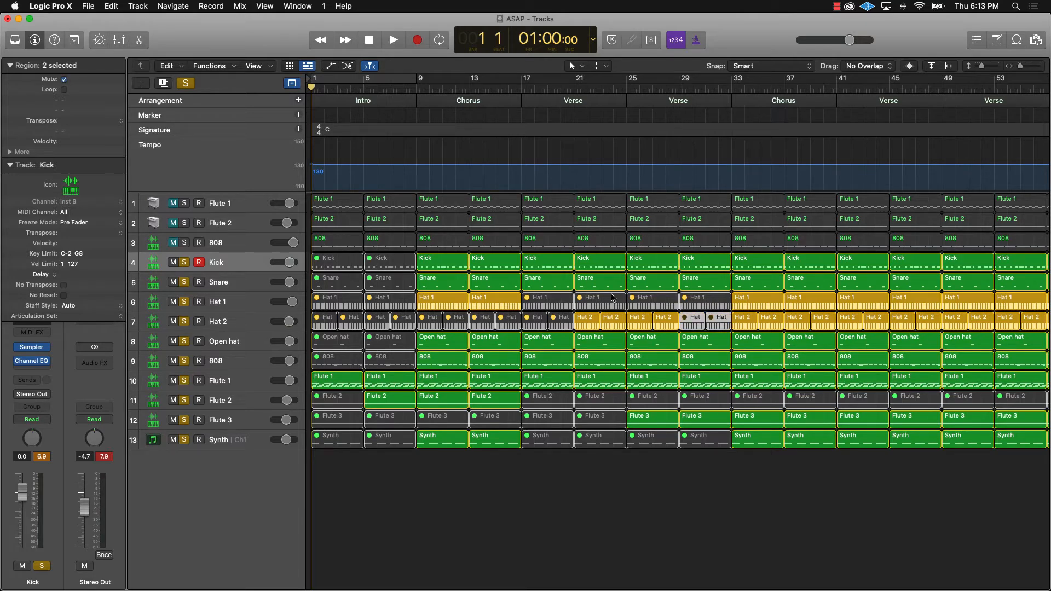
click(703, 303)
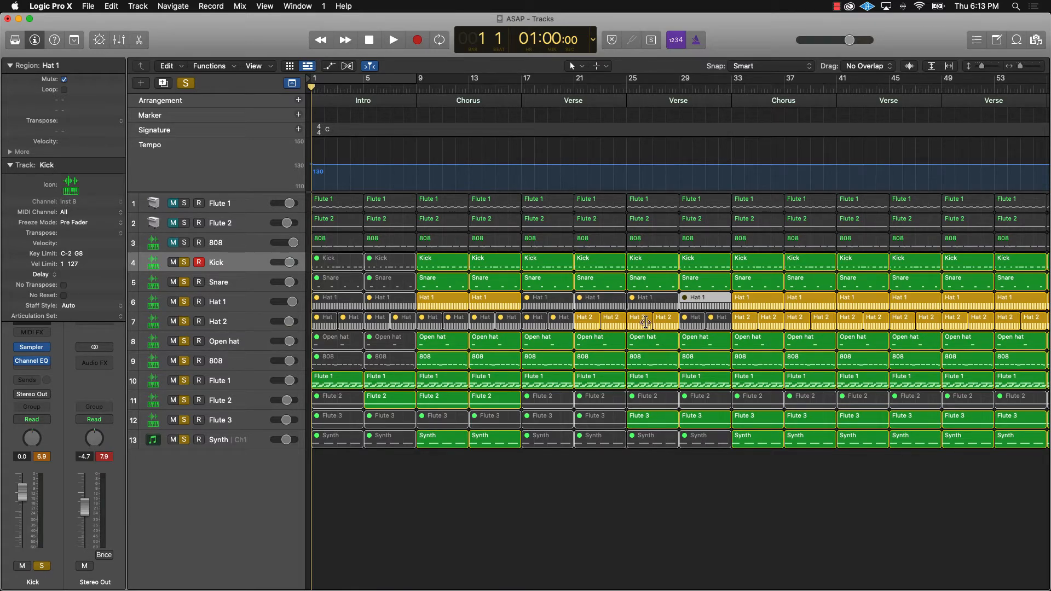
Step: Delete all regions on tracks 4 to 13 in the second Chorus, from bar 33 to bar 41
scroll(646, 318, down, 5)
scroll(647, 318, up, 4)
scroll(474, 323, left, 4)
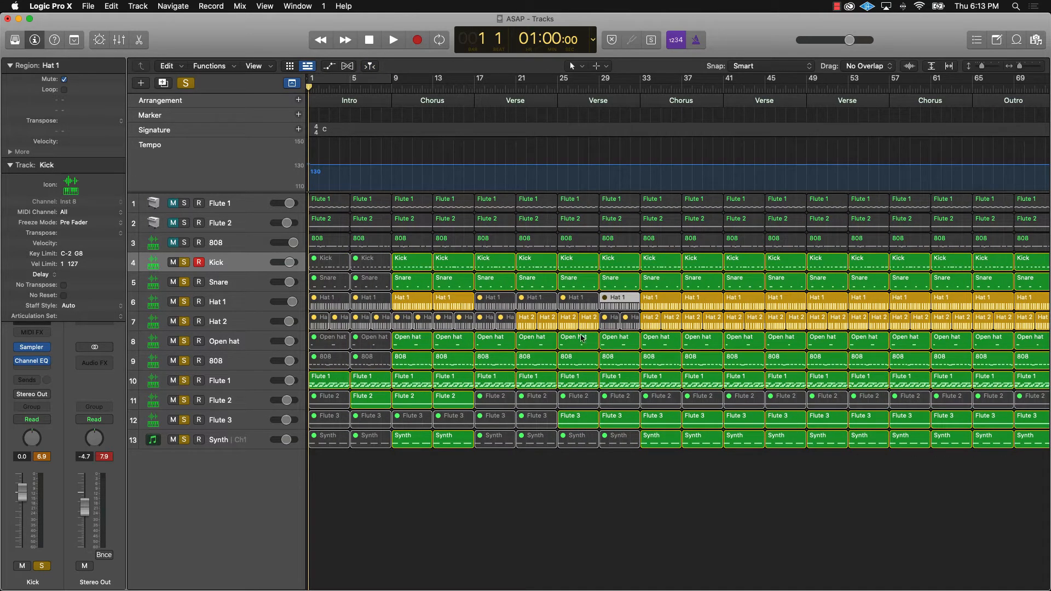
scroll(659, 474, right, 1)
drag(618, 467, 678, 272)
key(Delete)
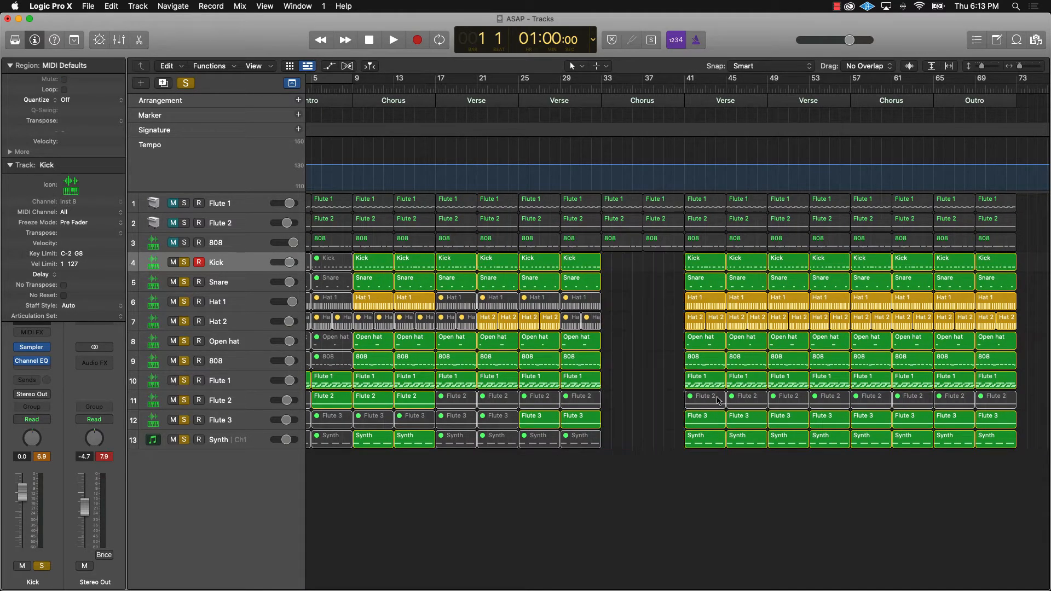
Step: Copy the first Chorus regions of tracks 4 to 13 into the second Chorus at bar 33, including the last Hat 2 region at bar 39
drag(383, 484, 624, 261)
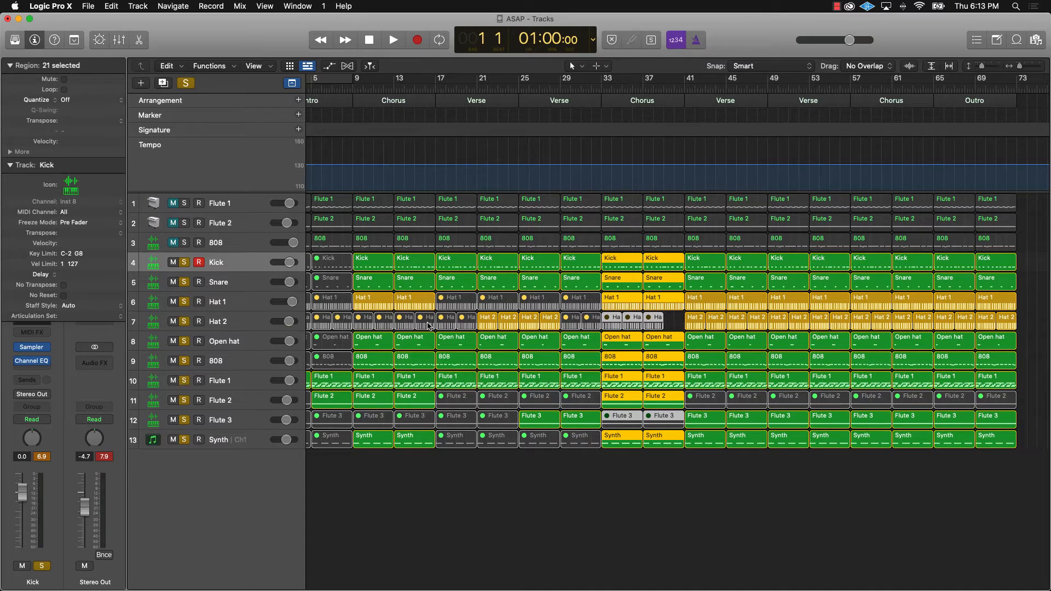
drag(429, 325, 674, 323)
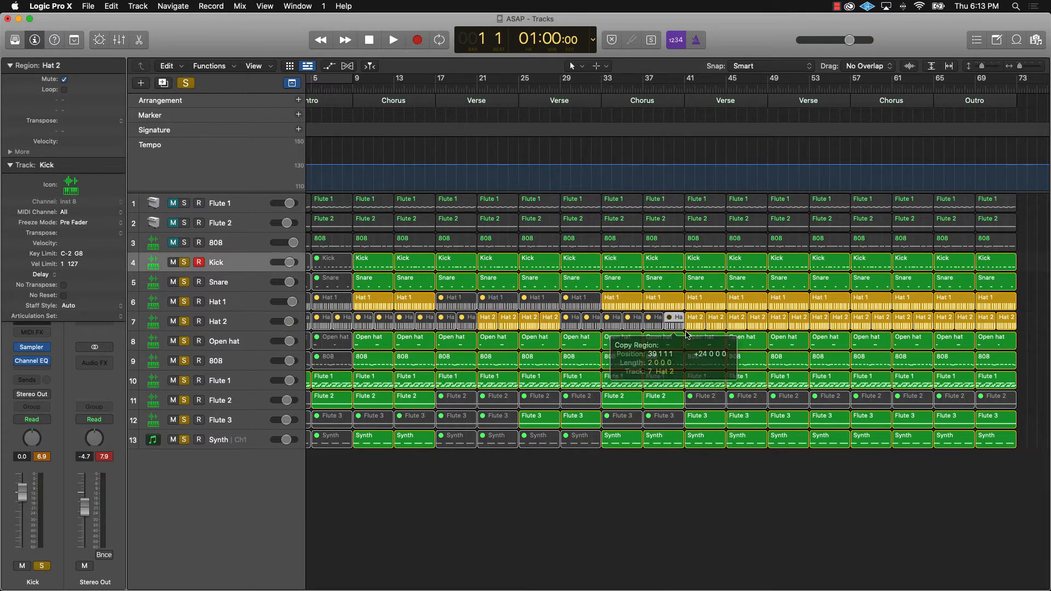
Step: Replace the regions on tracks 4 to 13 in the two Verses from bar 41 with copies of the first two Verses' regions
drag(710, 466, 842, 263)
key(Delete)
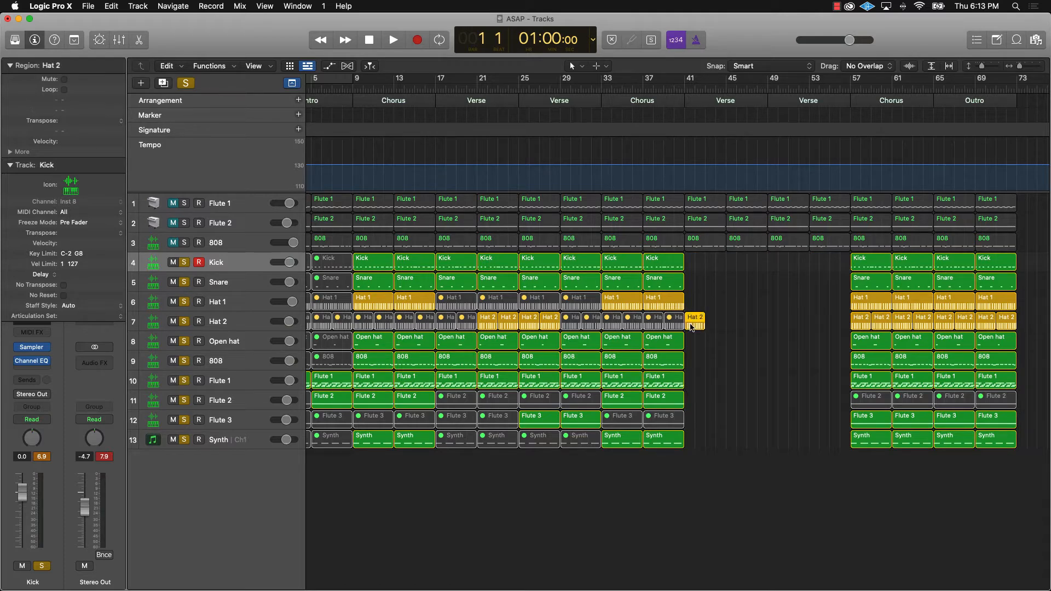
drag(432, 474, 587, 266)
drag(461, 260, 699, 271)
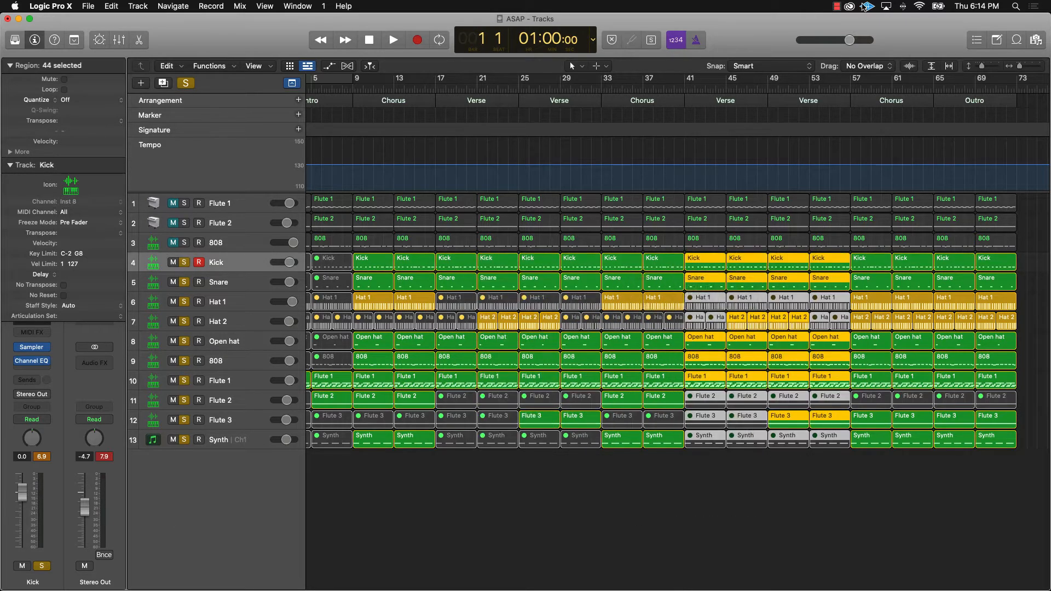
click(838, 7)
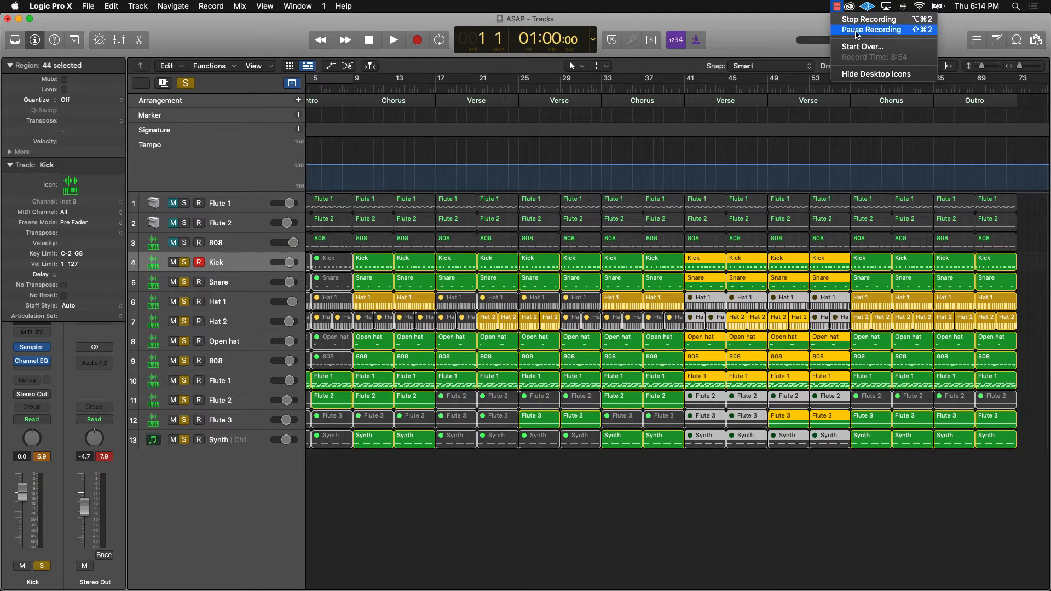
click(858, 30)
click(720, 544)
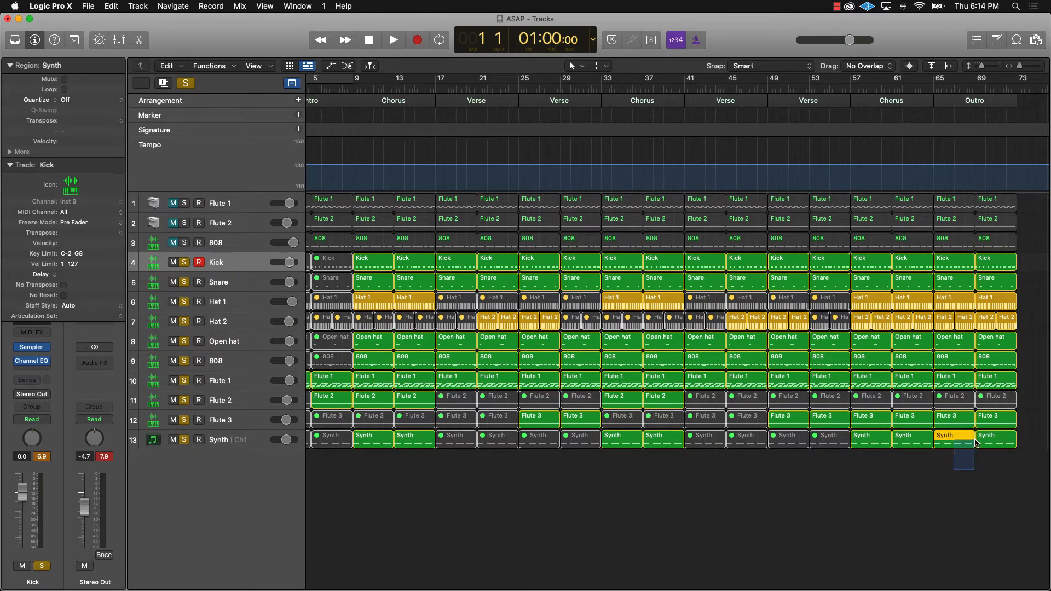
Step: Mute the Flute 3 and Synth regions across the Outro and unmute the Flute 2 region from bar 65 to 69
drag(977, 443, 1010, 423)
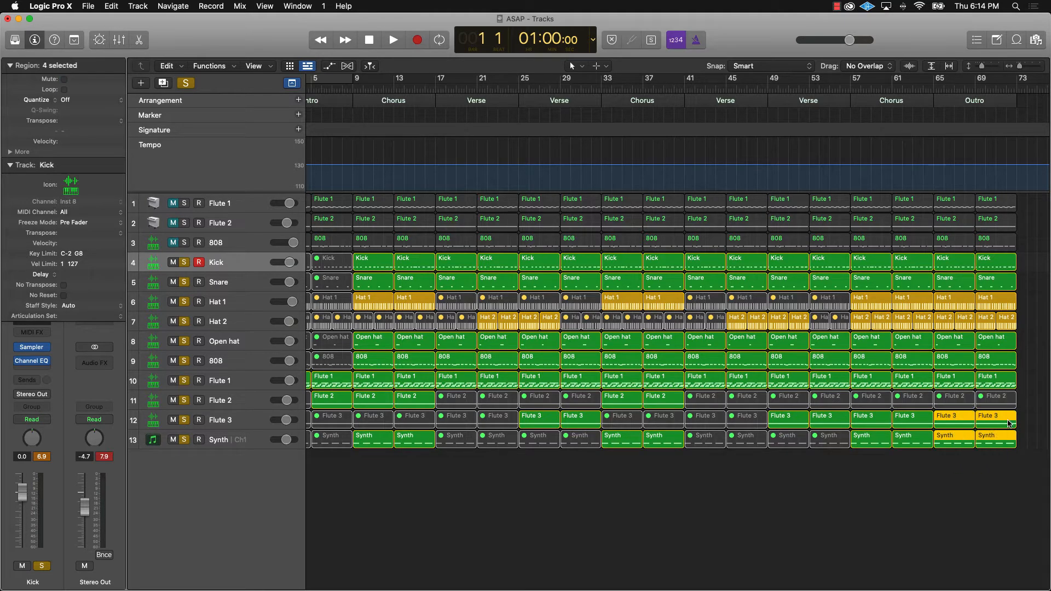
key(ctrl+m)
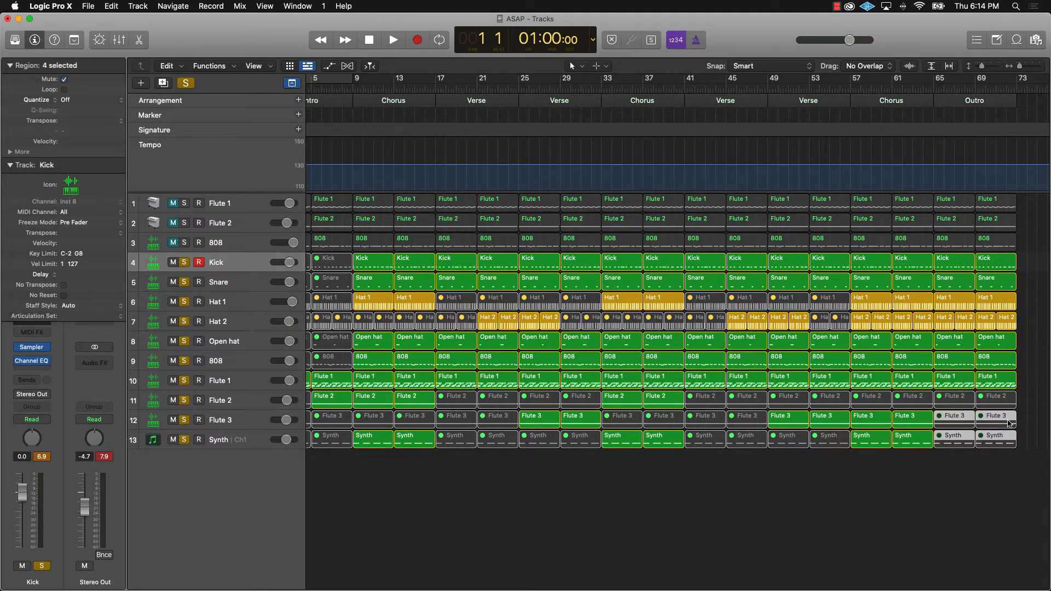
click(974, 473)
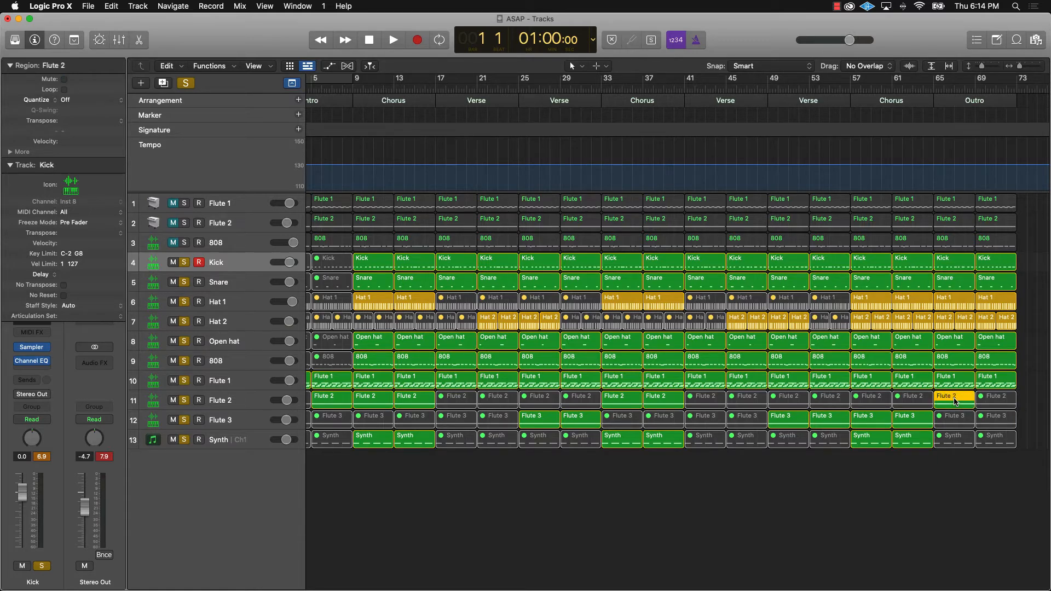
Step: Delete all regions on tracks 4 to 13 in the third Chorus, from bar 57 to 65, including the leftover Hat 2 regions
scroll(849, 402, left, 3)
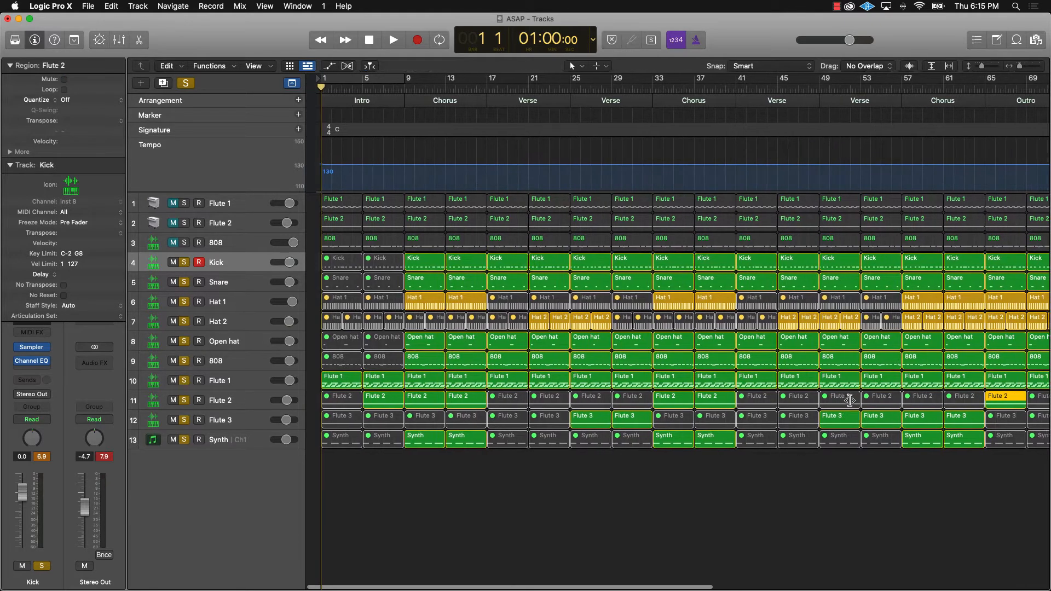
scroll(850, 401, left, 1)
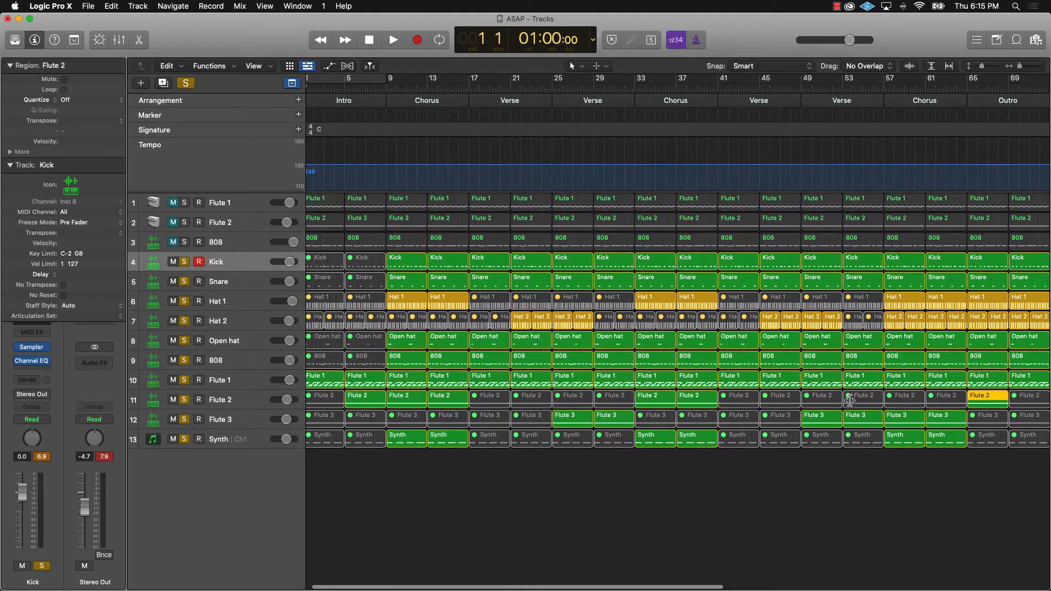
drag(919, 475, 935, 259)
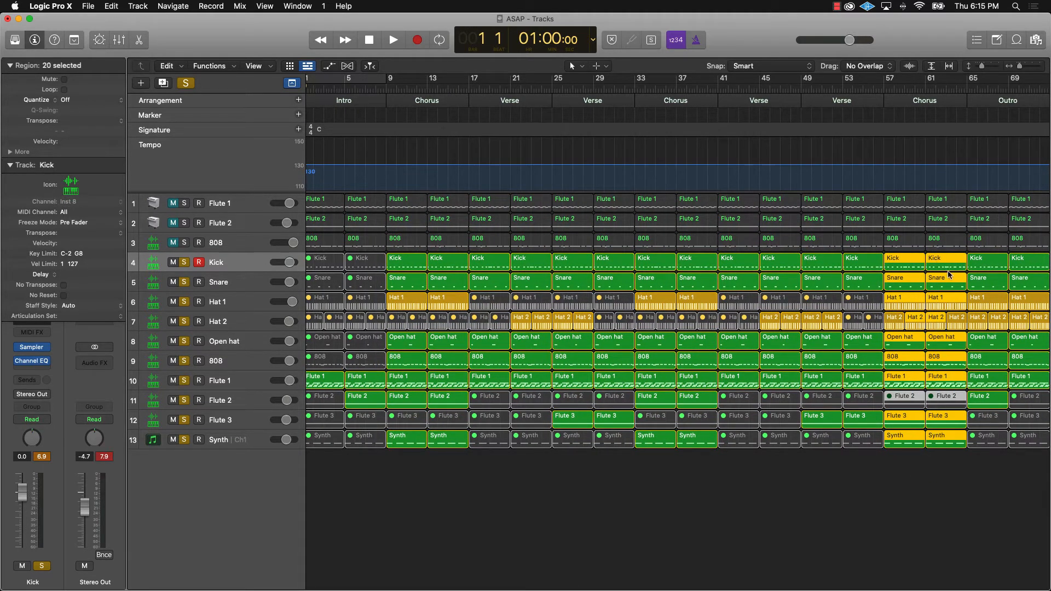
key(Delete)
drag(896, 287, 965, 332)
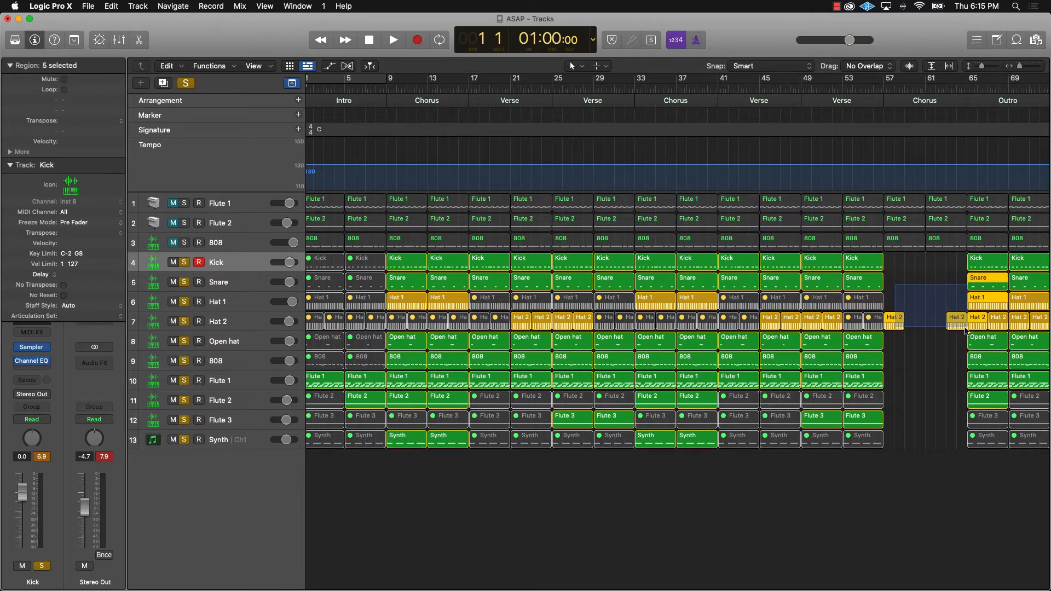
key(Delete)
Step: Copy the second Chorus regions of tracks 4 to 13 into the third Chorus at bar 57, including the first Hat 2 region
drag(661, 506, 705, 260)
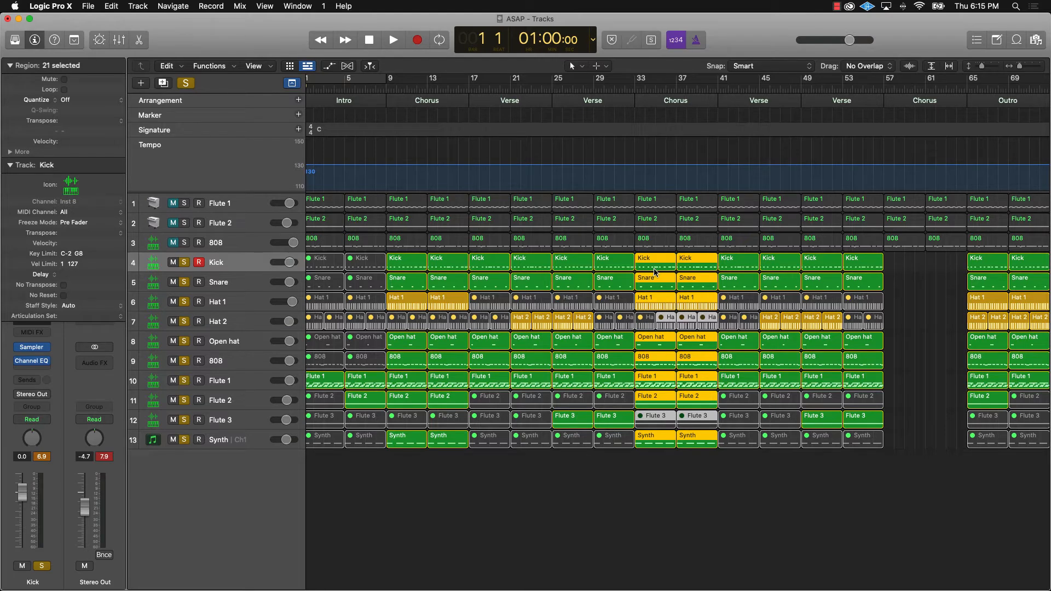
drag(657, 270, 903, 271)
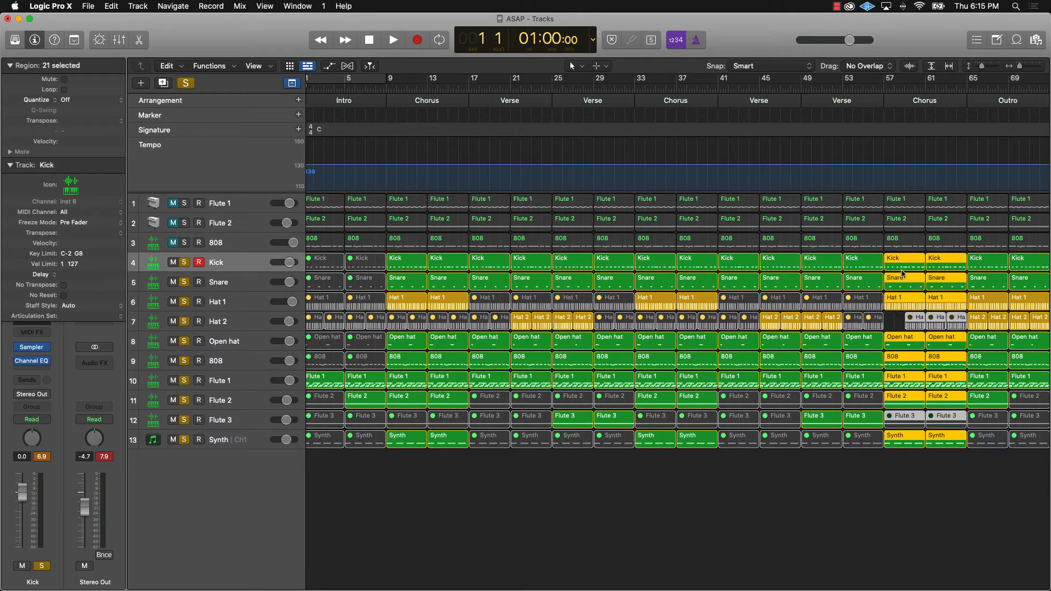
click(901, 484)
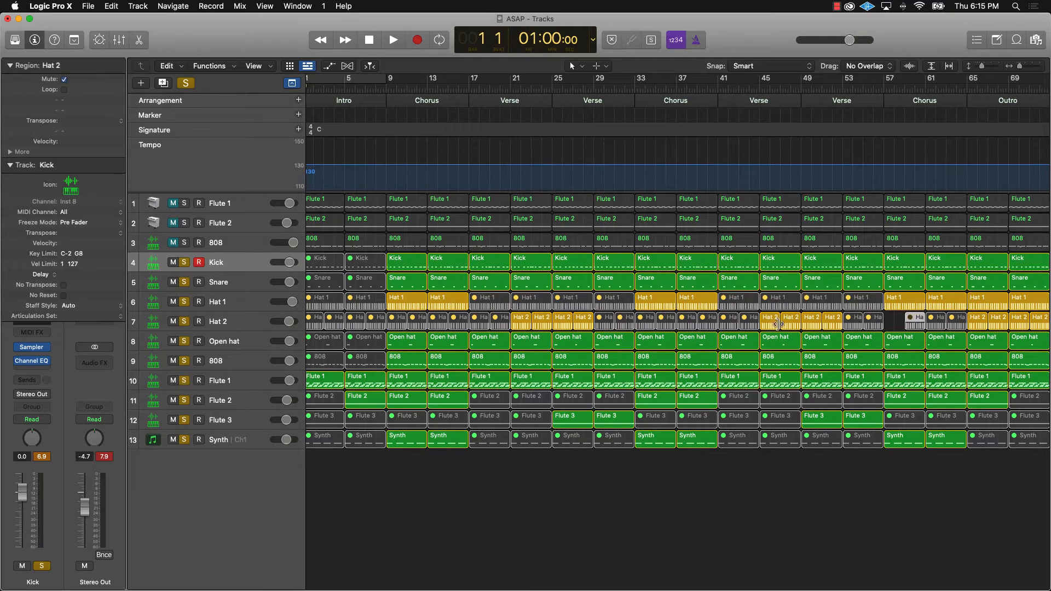
drag(648, 328, 900, 326)
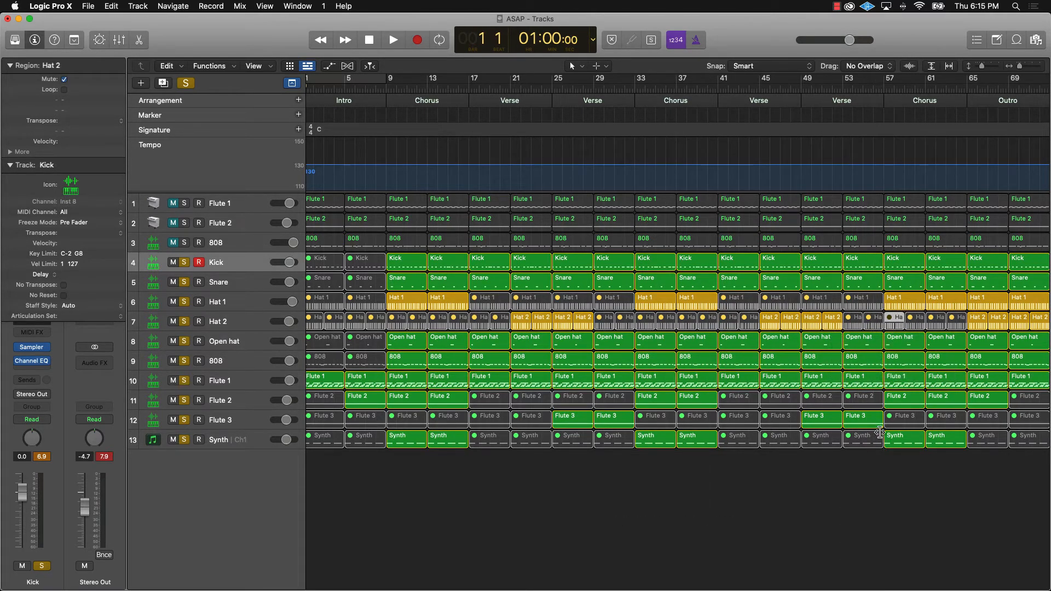
Step: Mute the Kick, Snare, Hat 1, Hat 2, Open hat and 808 regions in the Outro, and return to the start of the song
scroll(882, 312, right, 10)
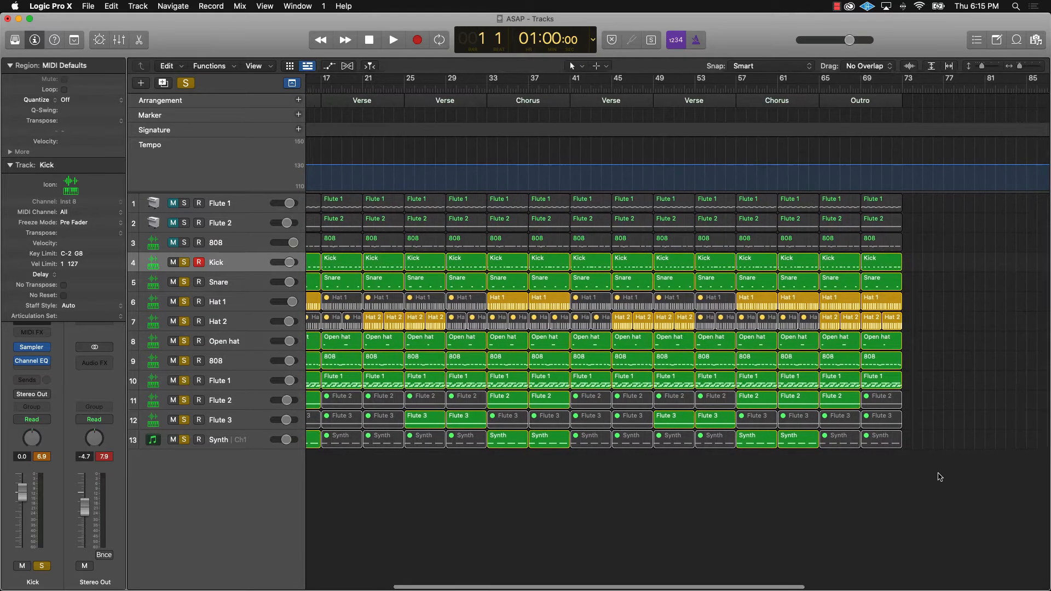
drag(908, 259, 831, 361)
key(ctrl+m)
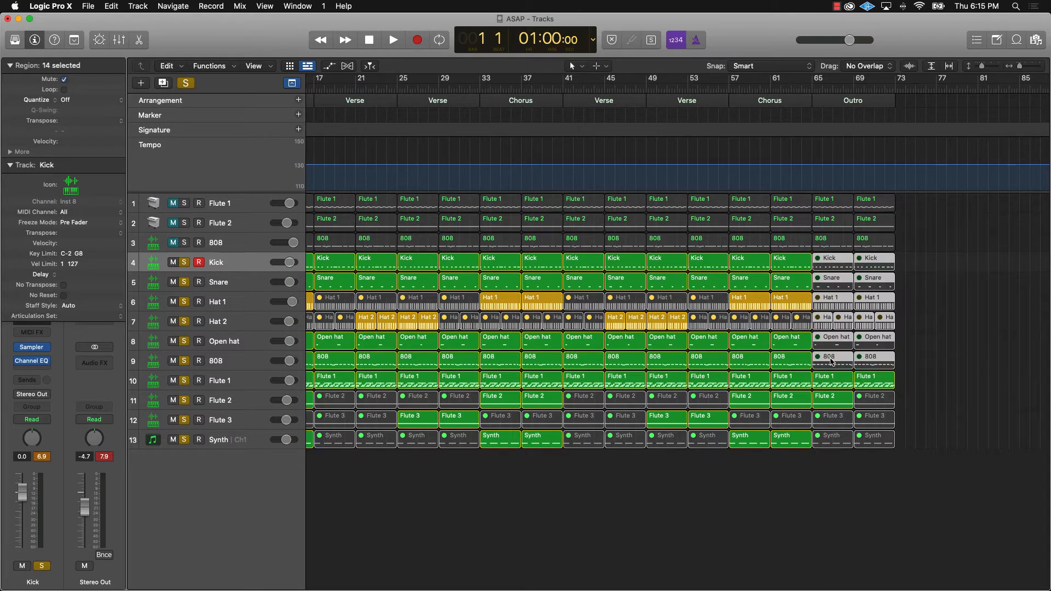
key(Return)
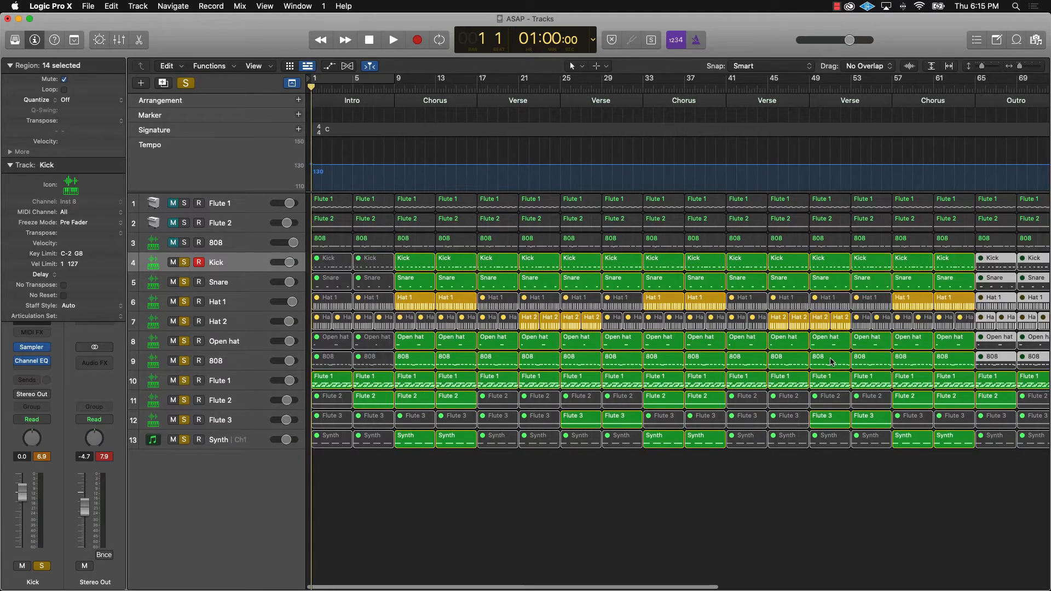
click(659, 512)
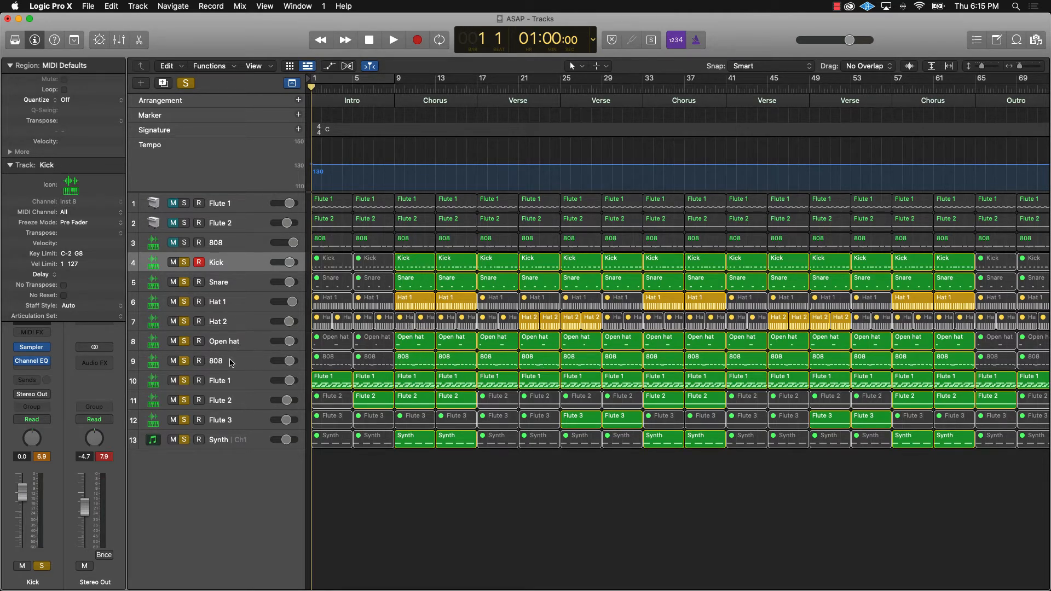
Step: Move the unmuted 808 track above the Kick track and start playback from bar 1
drag(231, 366, 219, 262)
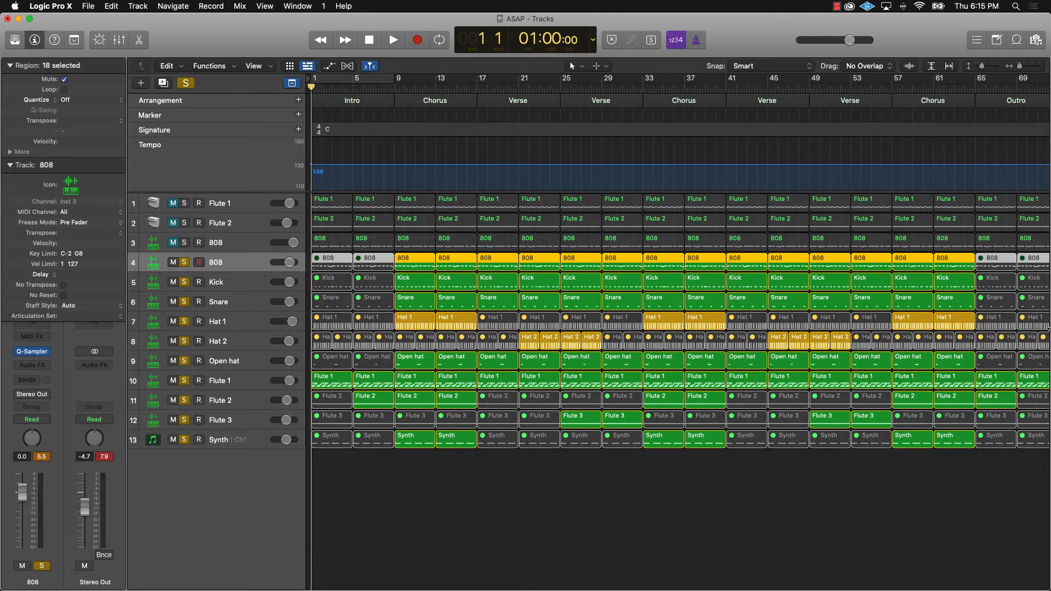
key(space)
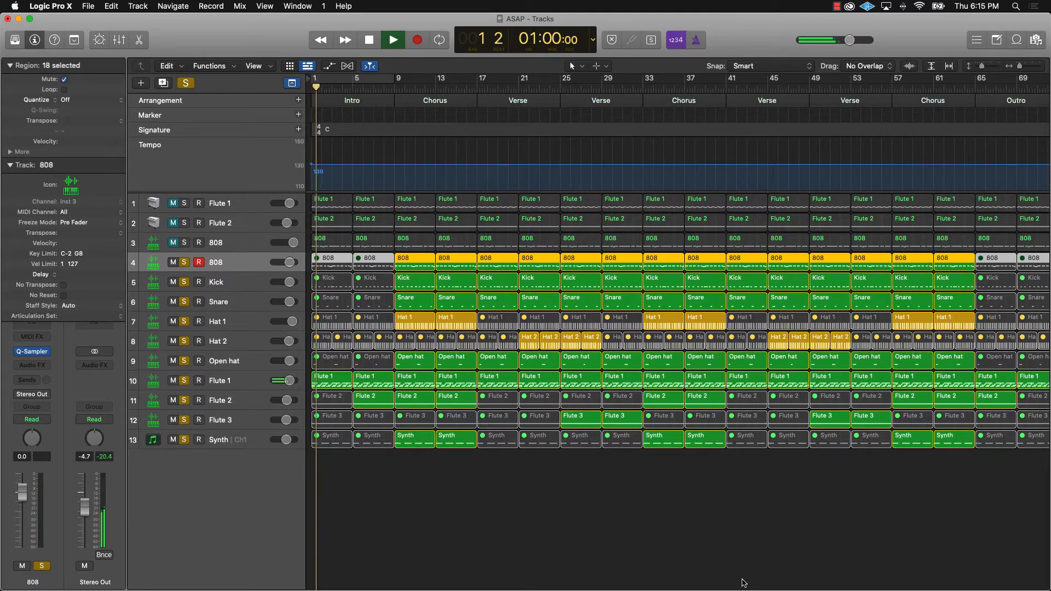
click(411, 543)
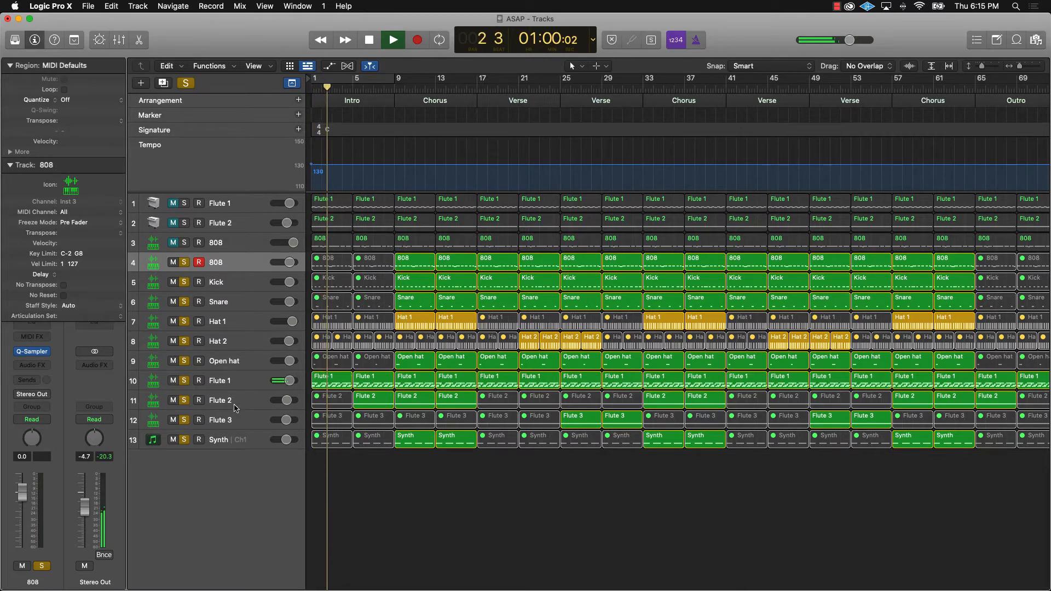
Step: Rename the Open hat track to Open
double_click(235, 363)
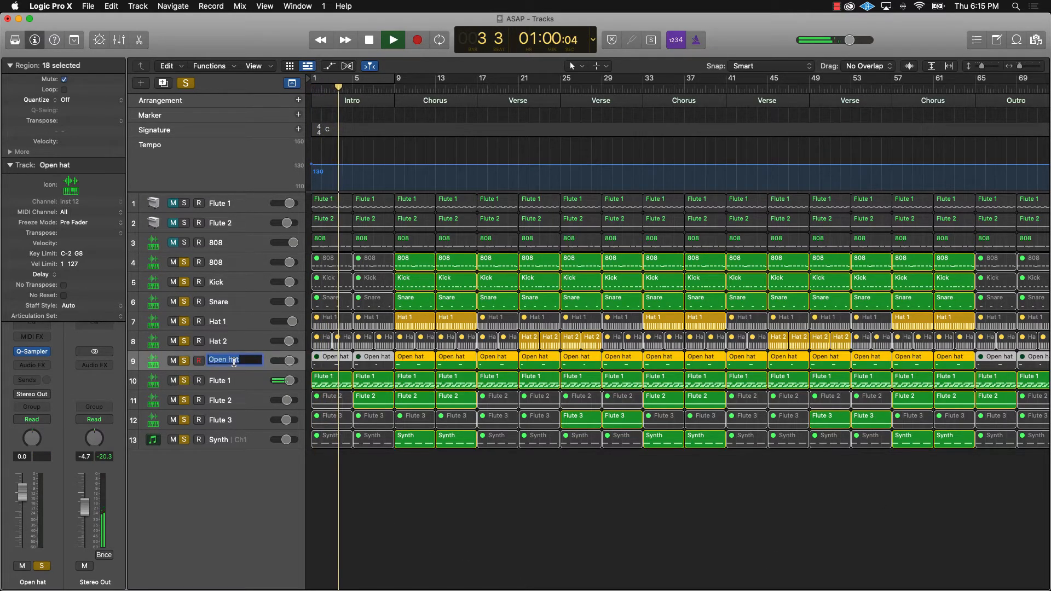
text(o)
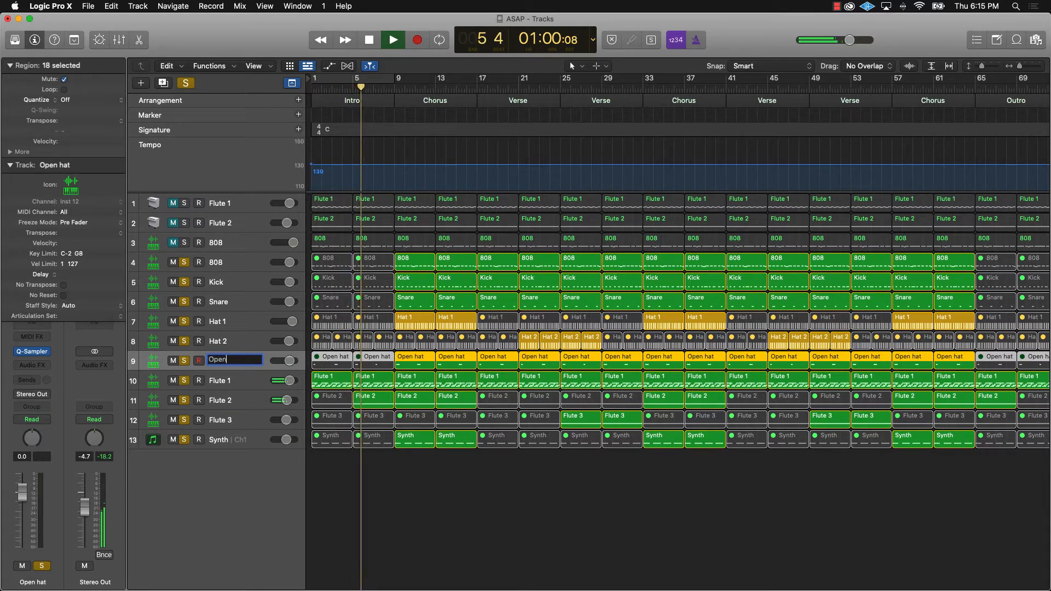
text(pen)
key(Return)
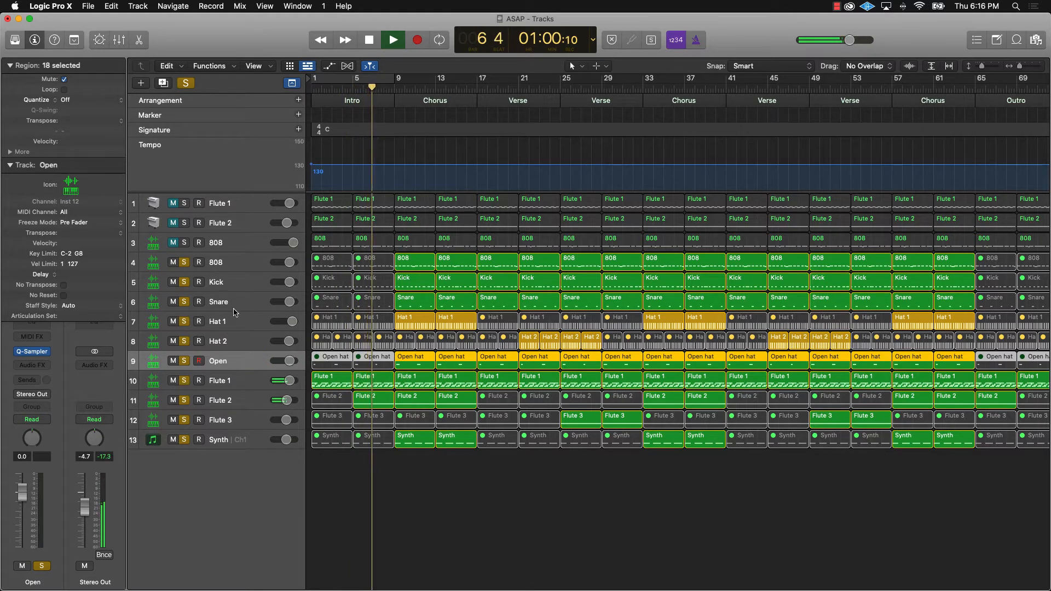
Step: Unmute the Hat 1 region from bar 29 to 33 in the second Verse
click(541, 536)
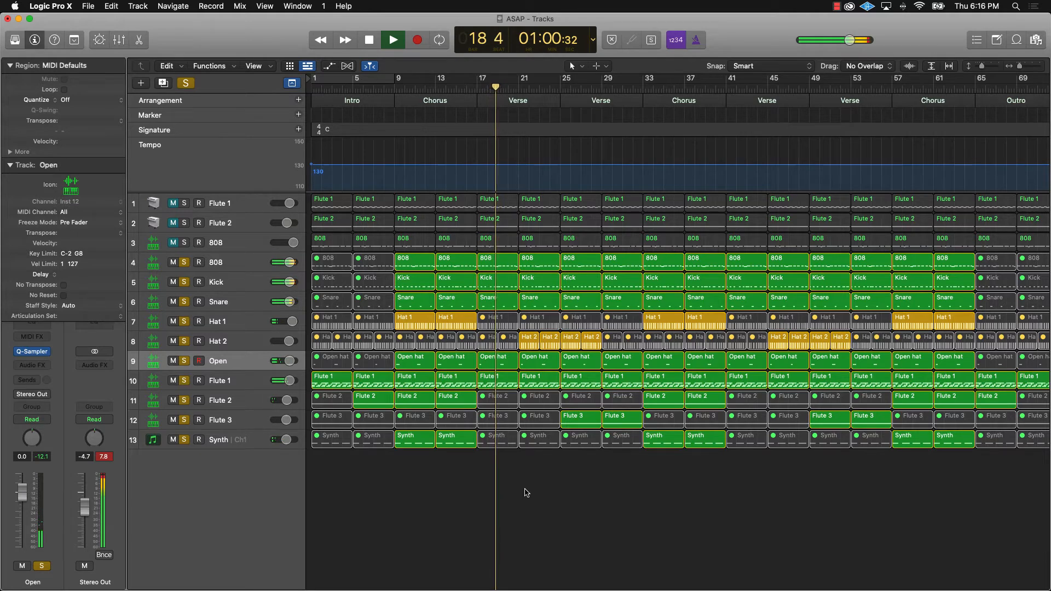
click(613, 327)
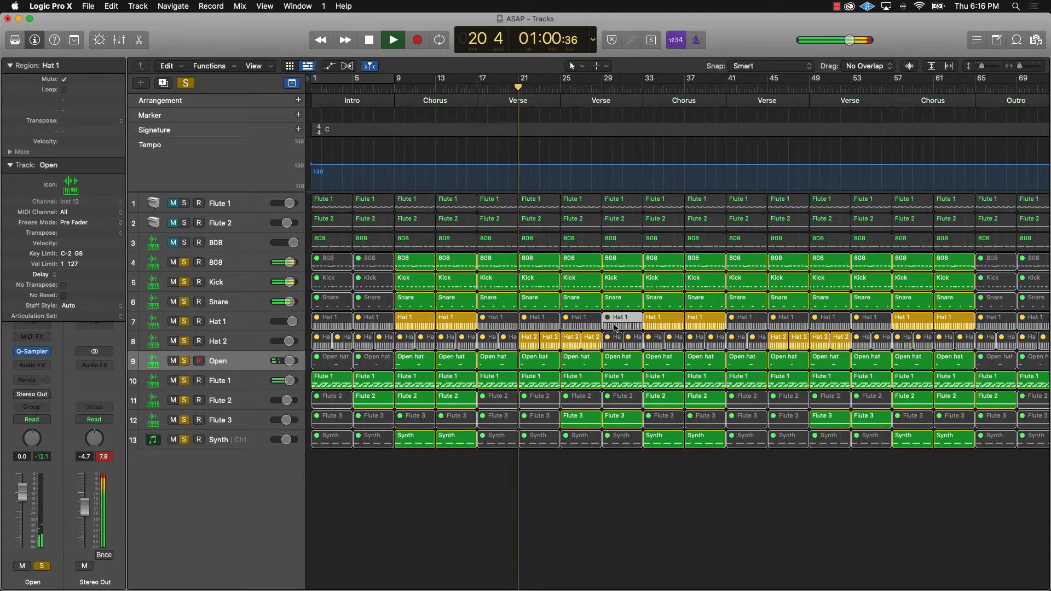
key(ctrl+m)
Step: Shorten the Kick, Snare, Hat 1 and Open hat regions that start at bar 29 so they end at bar 32
click(627, 376)
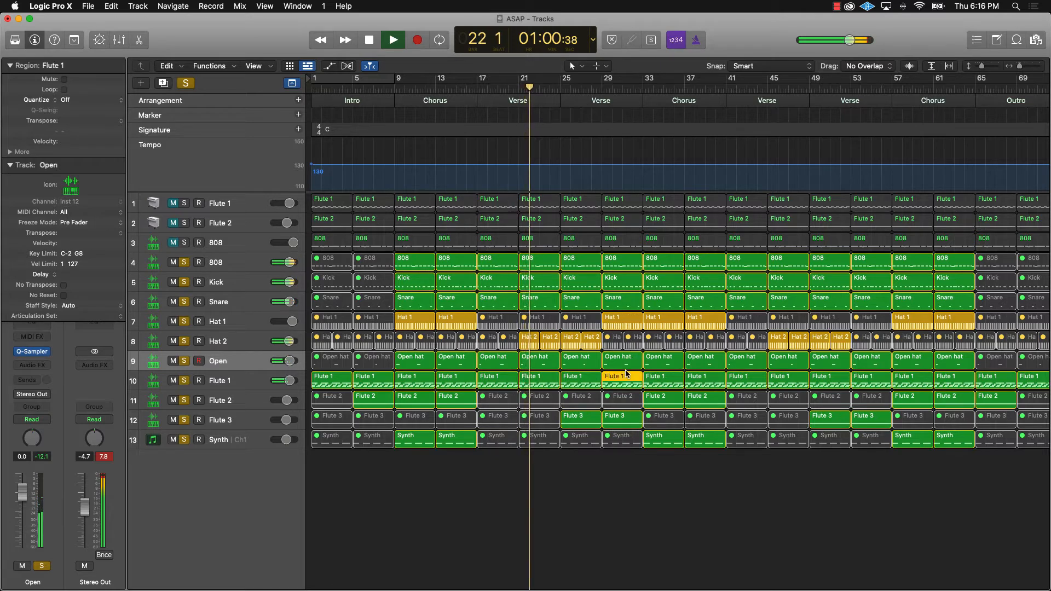
click(625, 361)
shift+click(632, 323)
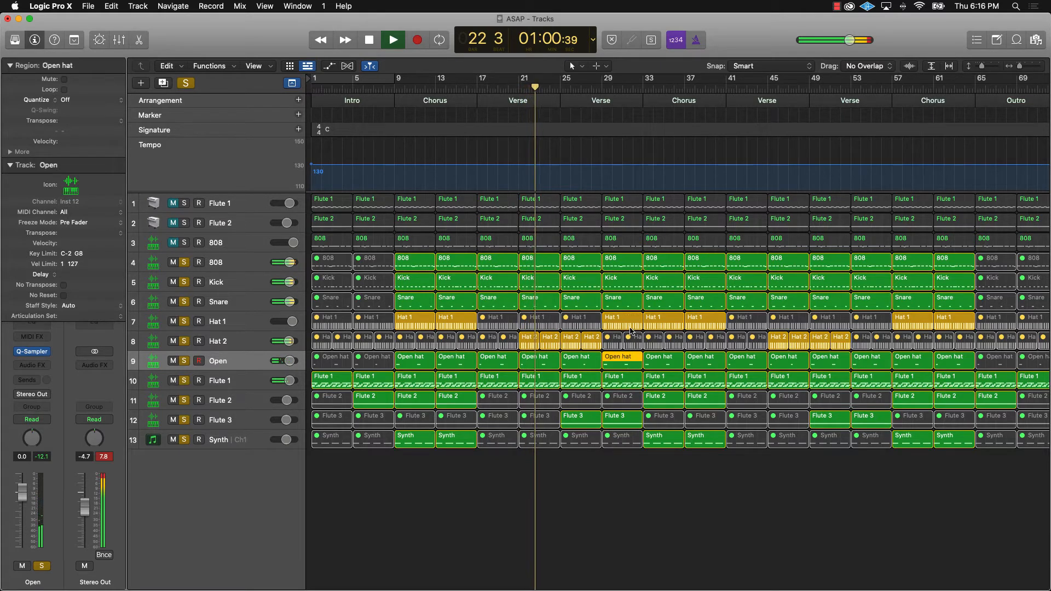
shift+click(633, 301)
shift+click(635, 282)
shift+click(638, 263)
shift+click(633, 262)
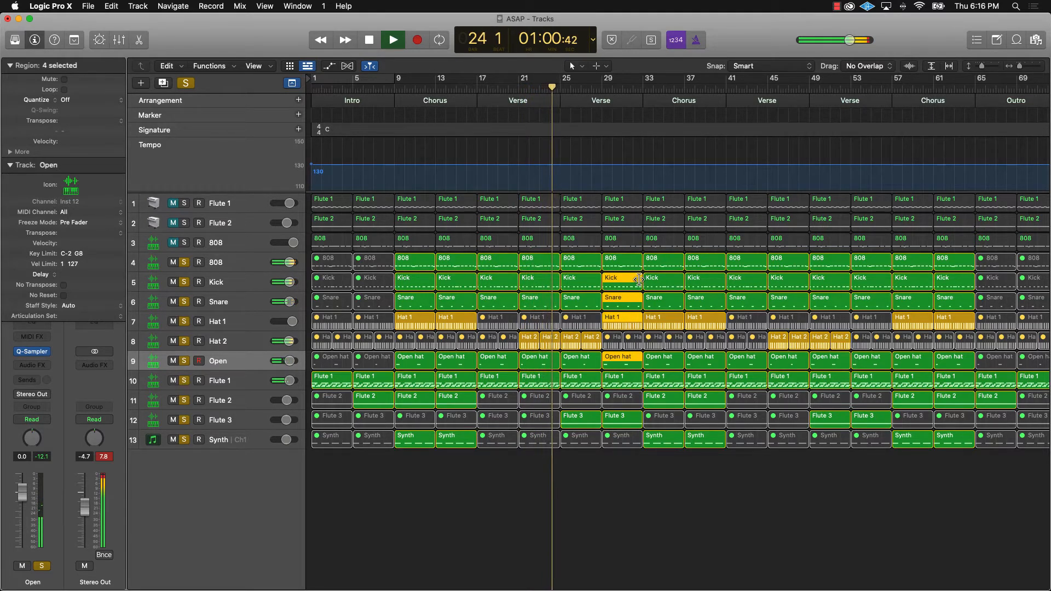
drag(634, 285, 633, 384)
click(646, 492)
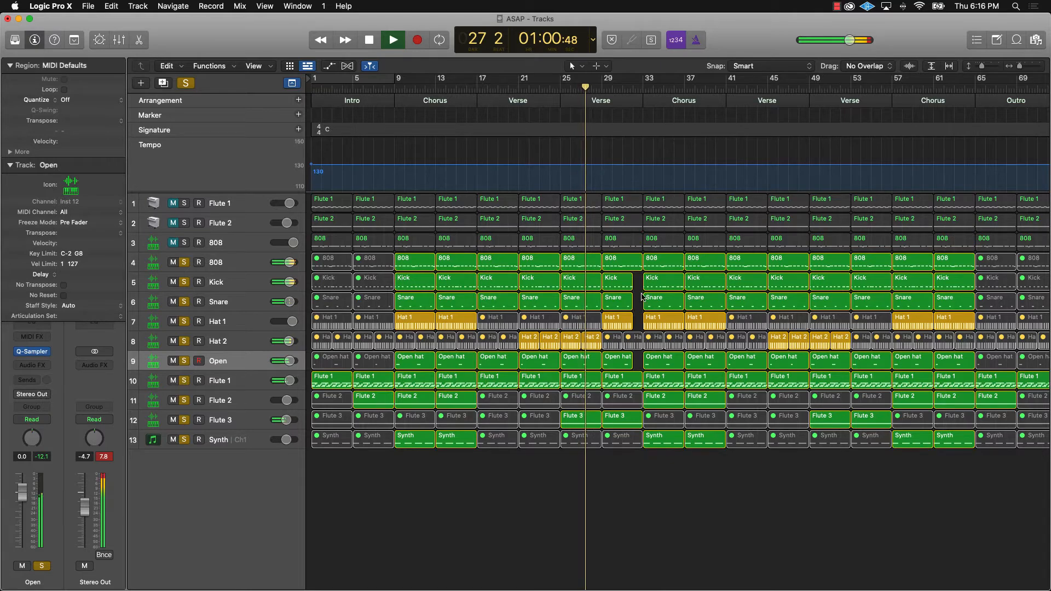
Step: Shorten the 808 region that starts at bar 29 on track 4 so it ends at bar 32
drag(641, 268, 635, 275)
key(super+Right)
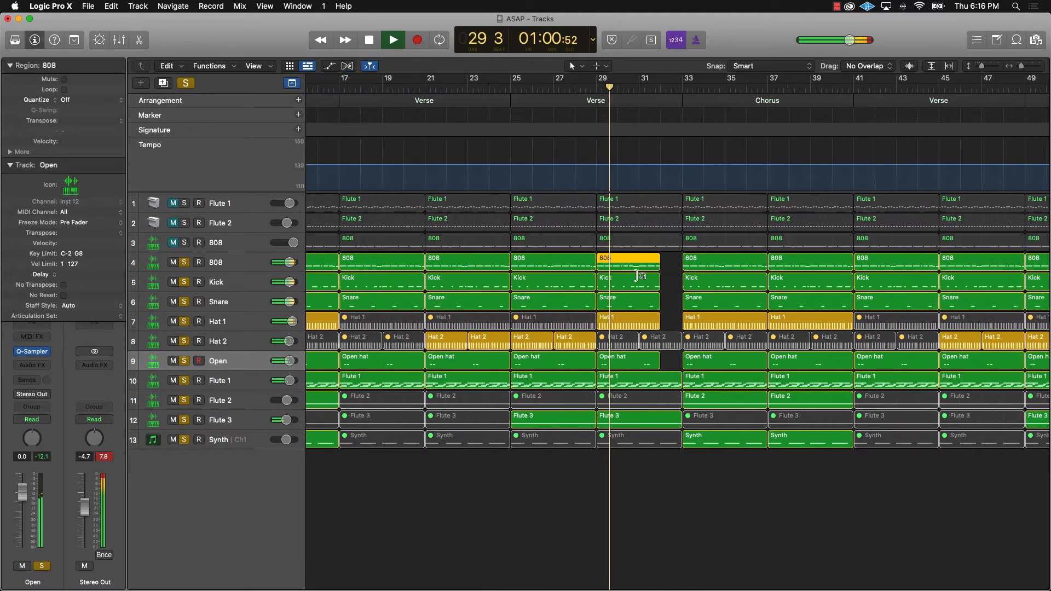
key(super+Right)
click(682, 282)
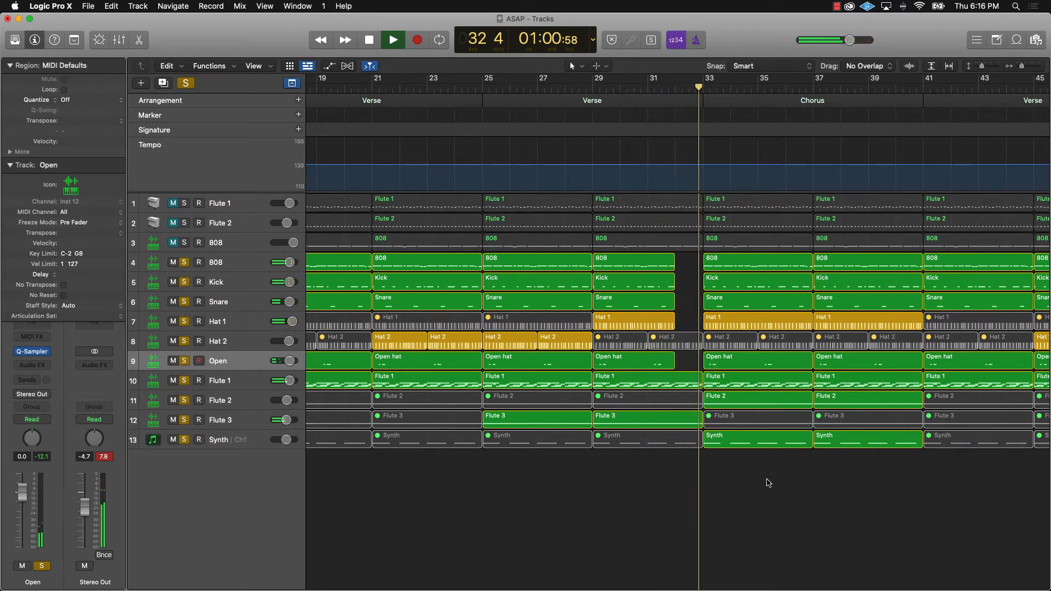
Step: Mute the 808, Kick, Snare and Open hat regions from bar 41 to 45 at the start of the third Verse
key(super+Left)
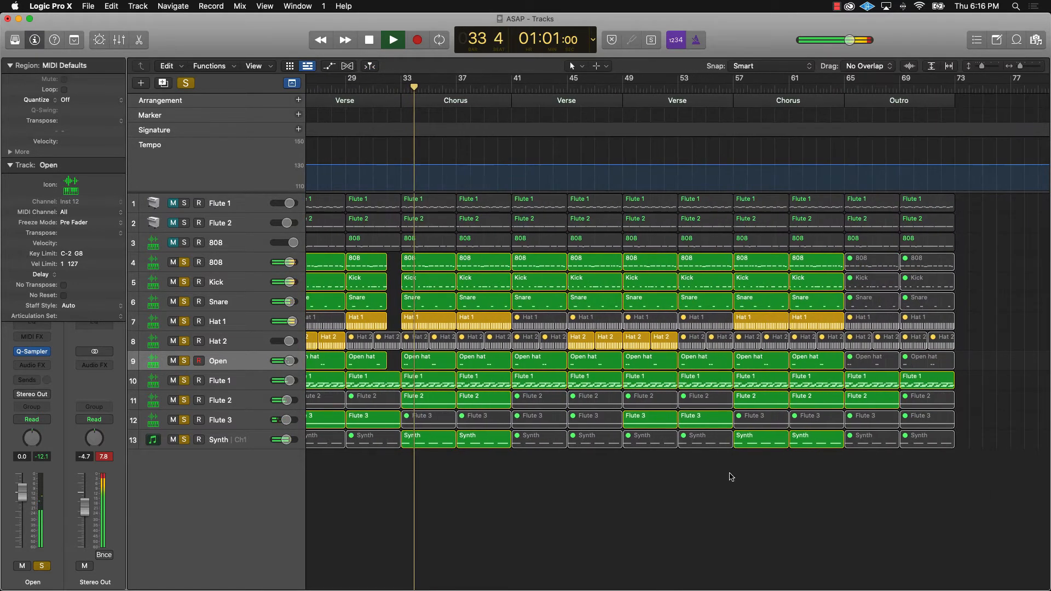
drag(539, 253, 541, 307)
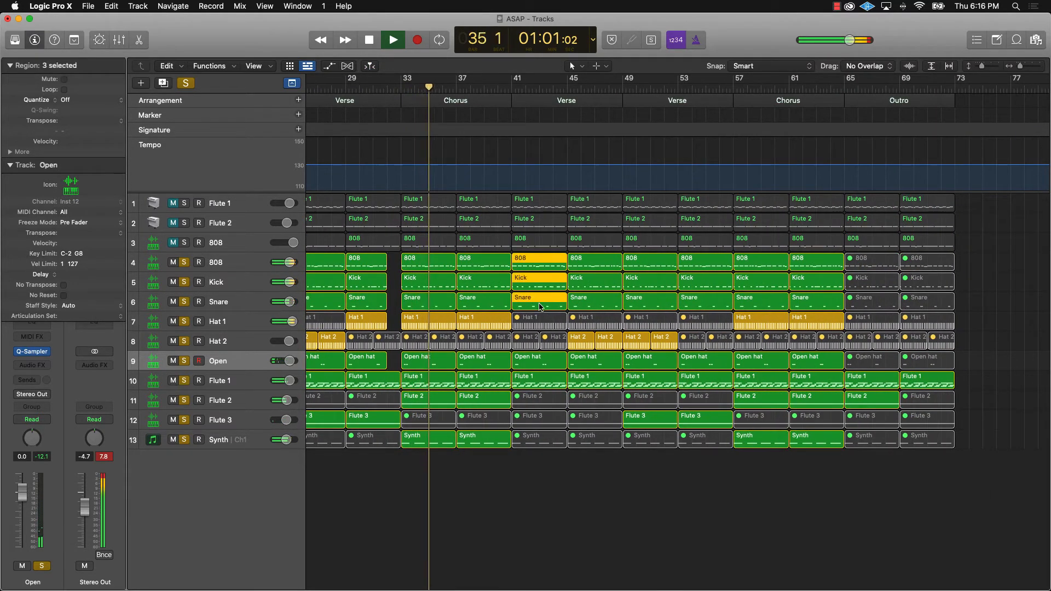
key(ctrl+m)
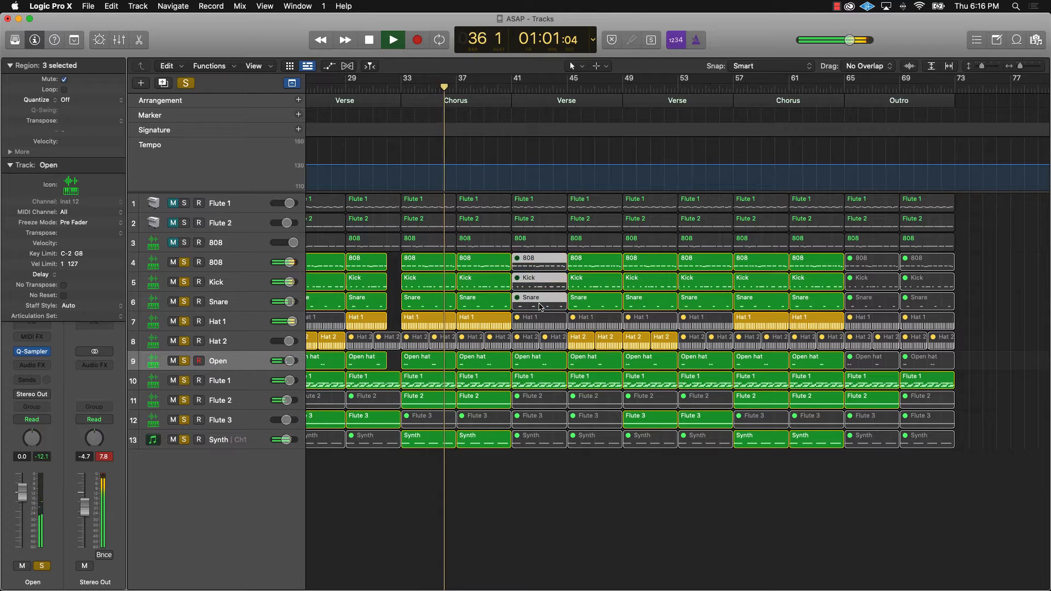
click(545, 360)
key(ctrl+m)
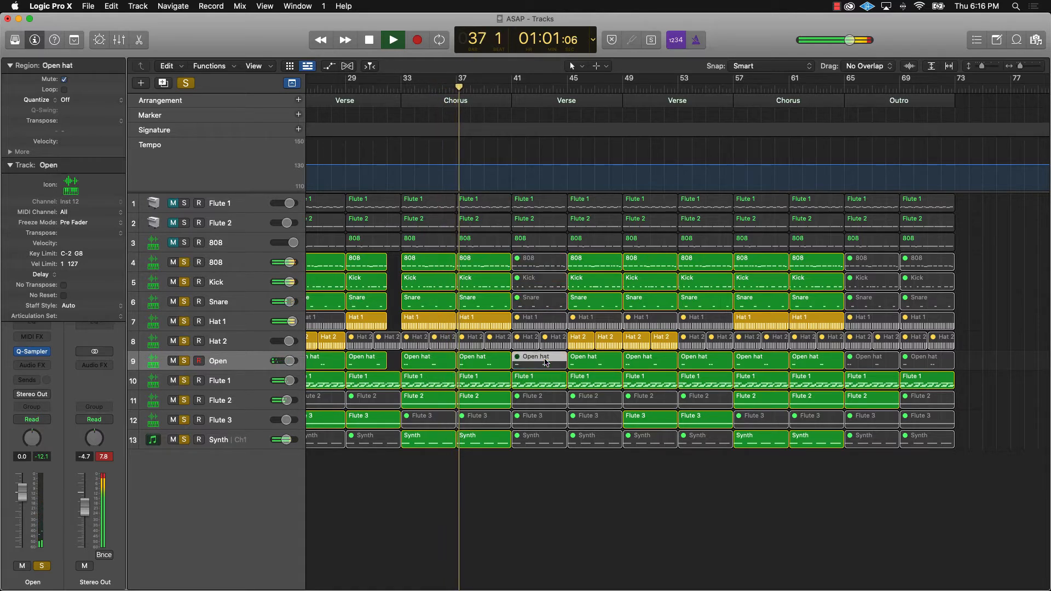
click(579, 485)
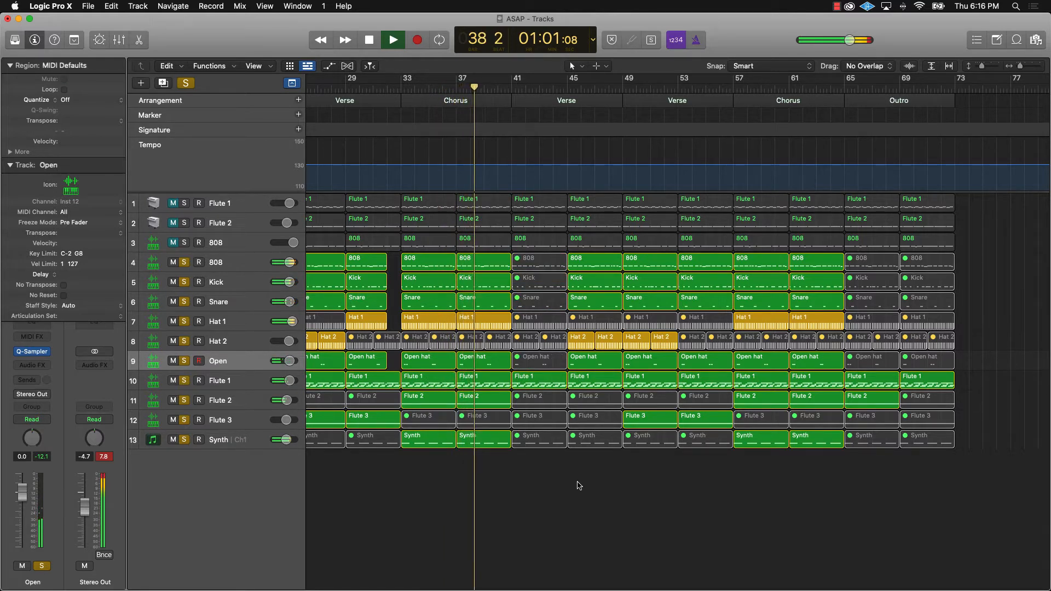
Step: Mute the 808 and Kick regions from bar 45 to 49 in the third Verse
click(546, 420)
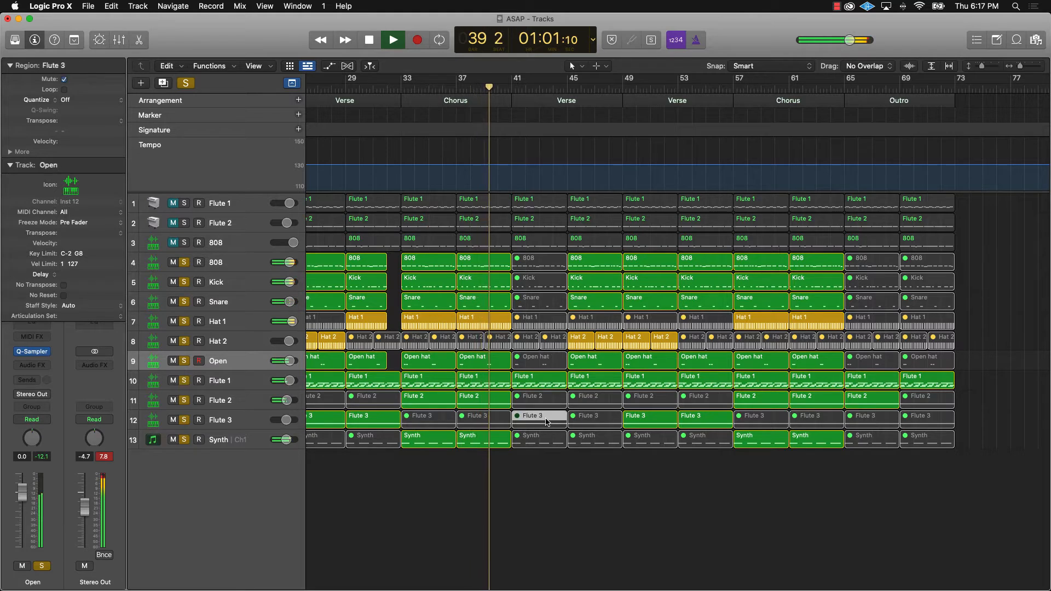
click(588, 499)
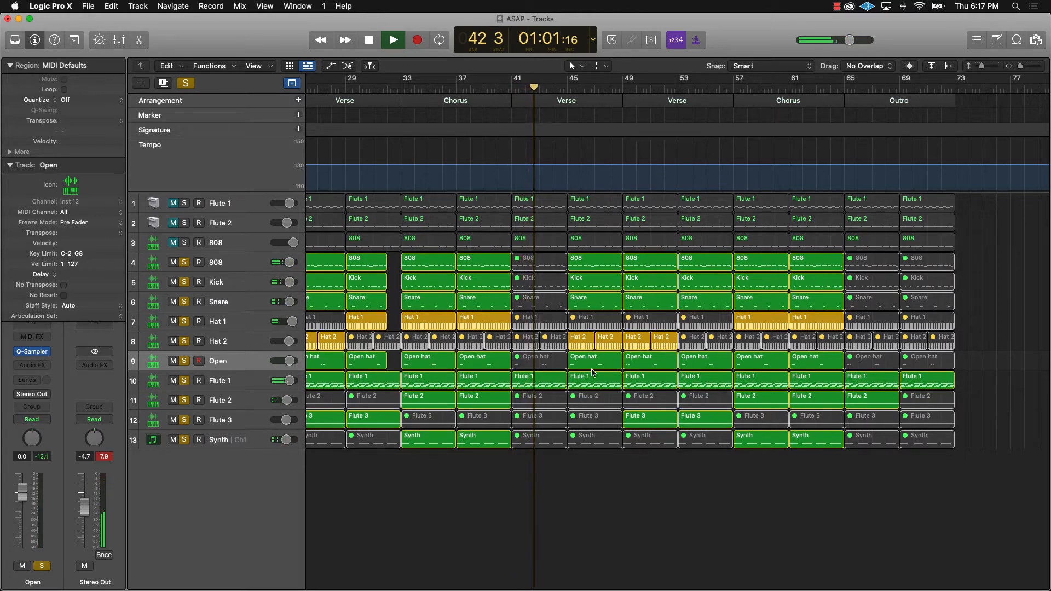
click(585, 267)
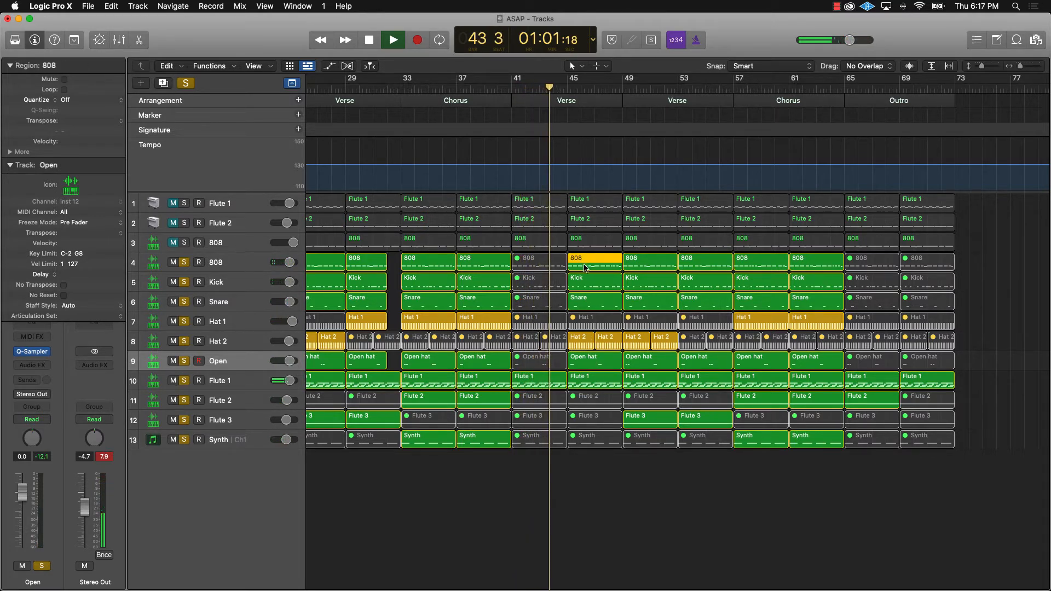
shift+click(586, 279)
key(ctrl+m)
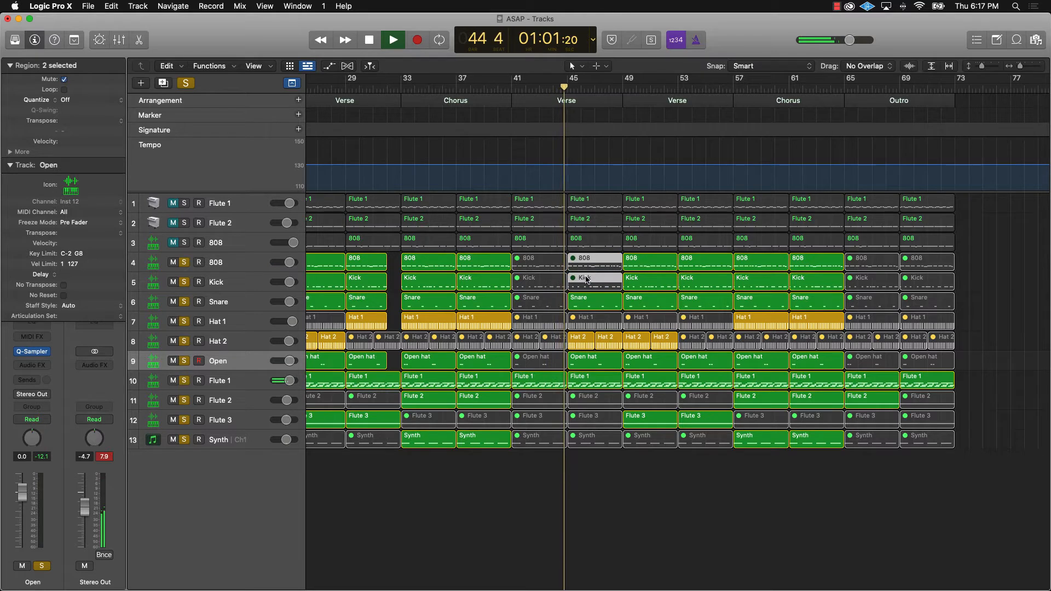
click(670, 467)
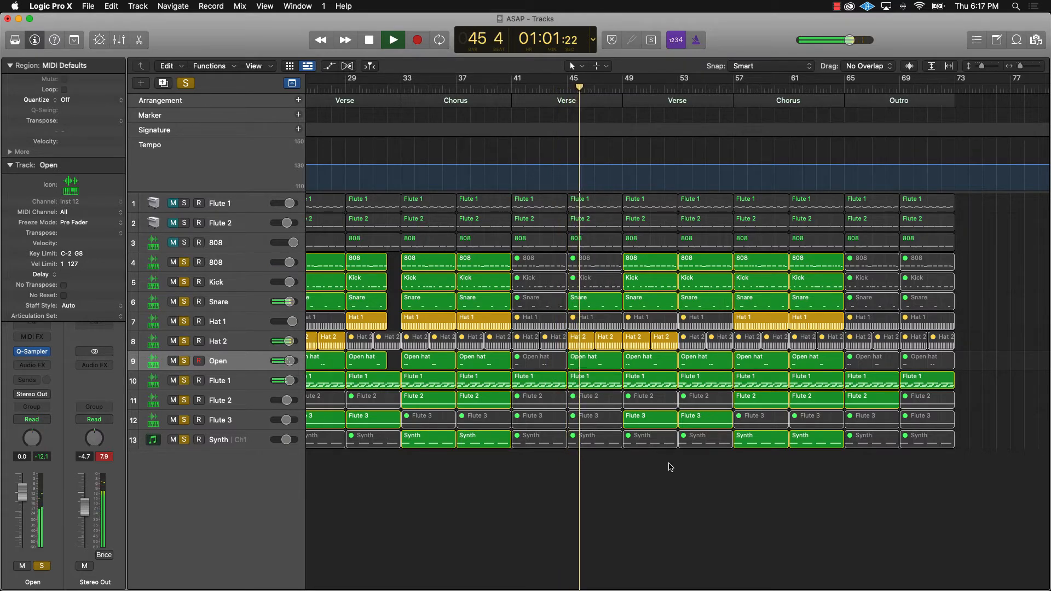
Step: Unmute the Hat 1 region from bar 53 to 57 in the fourth Verse
click(707, 321)
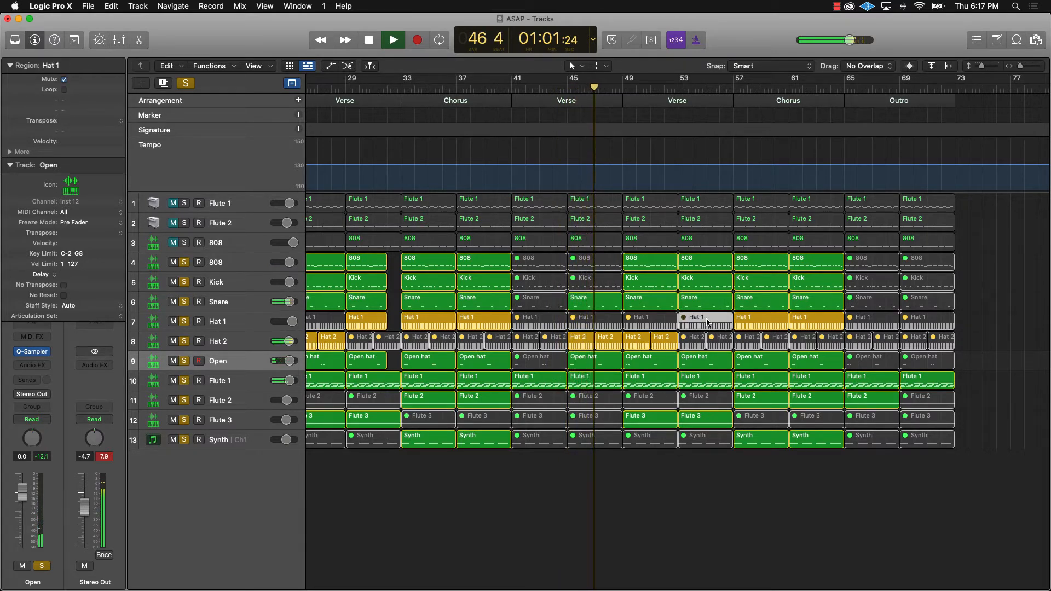
key(ctrl+m)
click(737, 525)
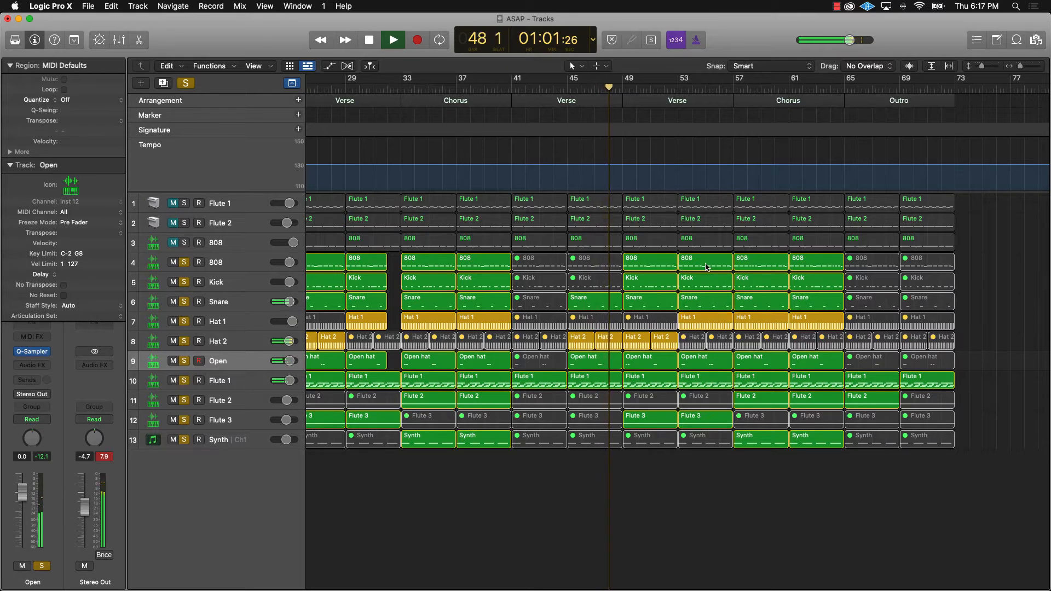
Step: Shorten the track 4 808, Kick, Snare, Hat 1 and Open hat regions that start at bar 53 so they end at bar 56
click(716, 323)
shift+click(714, 361)
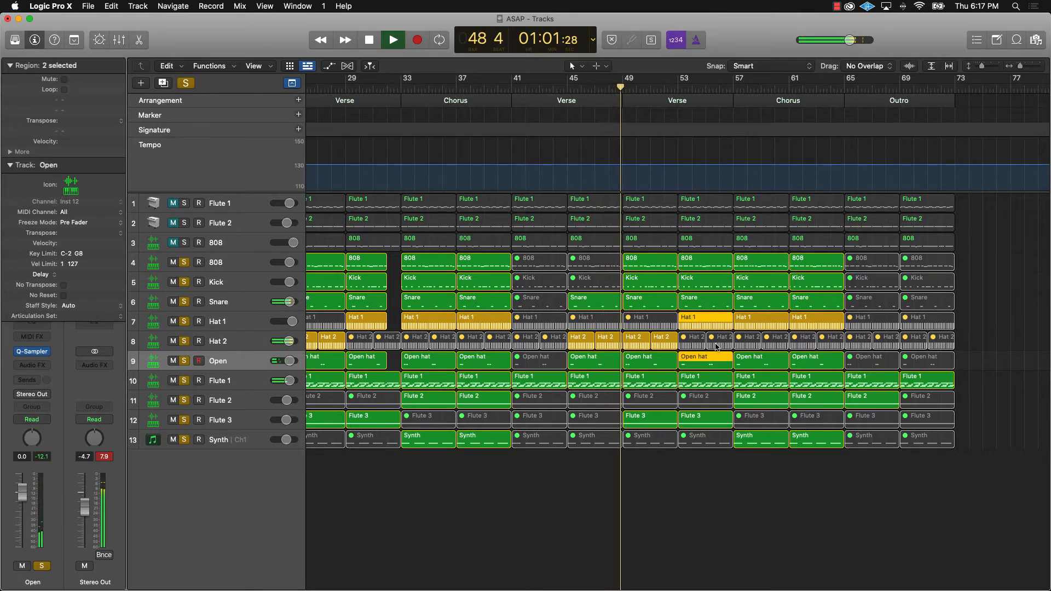
shift+click(719, 306)
shift+click(716, 285)
shift+click(712, 266)
drag(723, 266, 709, 267)
click(727, 464)
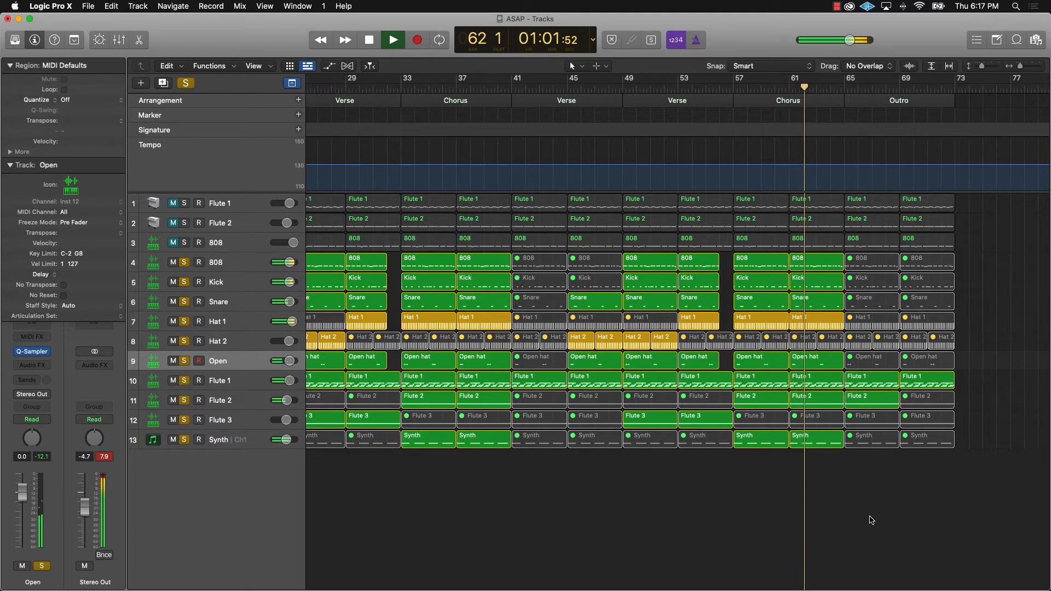
Step: Stop playback, change the Outro section at bar 65 to Bridge, and add a second Bridge section at bar 73
key(space)
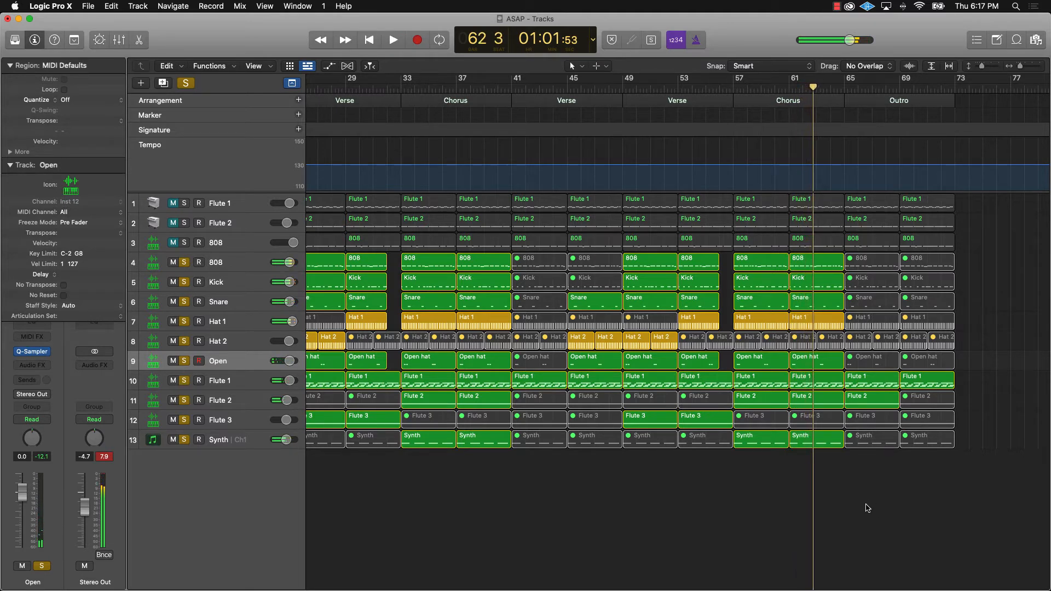
drag(880, 453, 938, 169)
scroll(893, 211, right, 5)
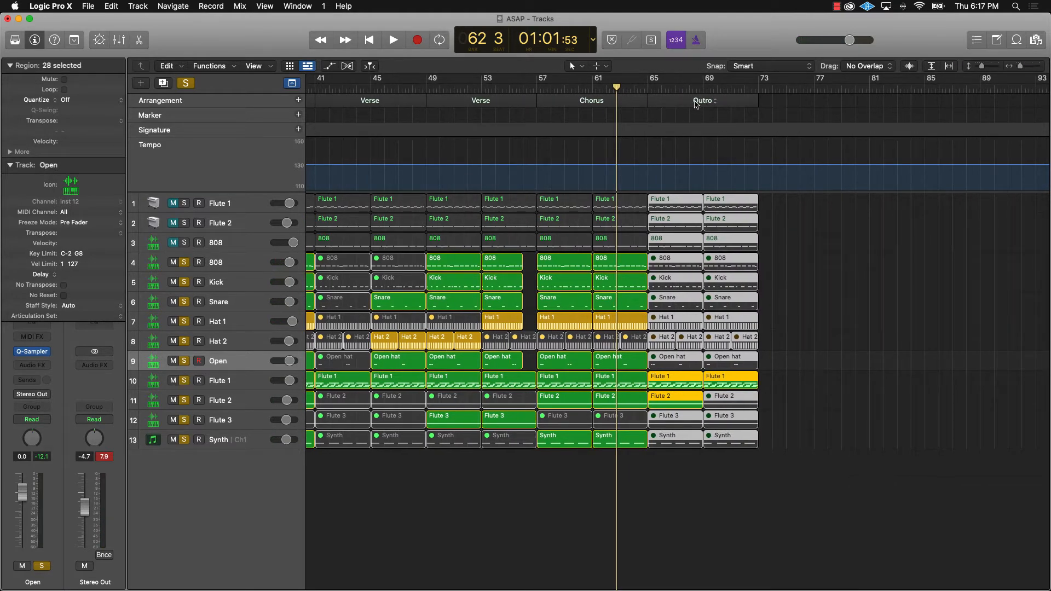
click(705, 103)
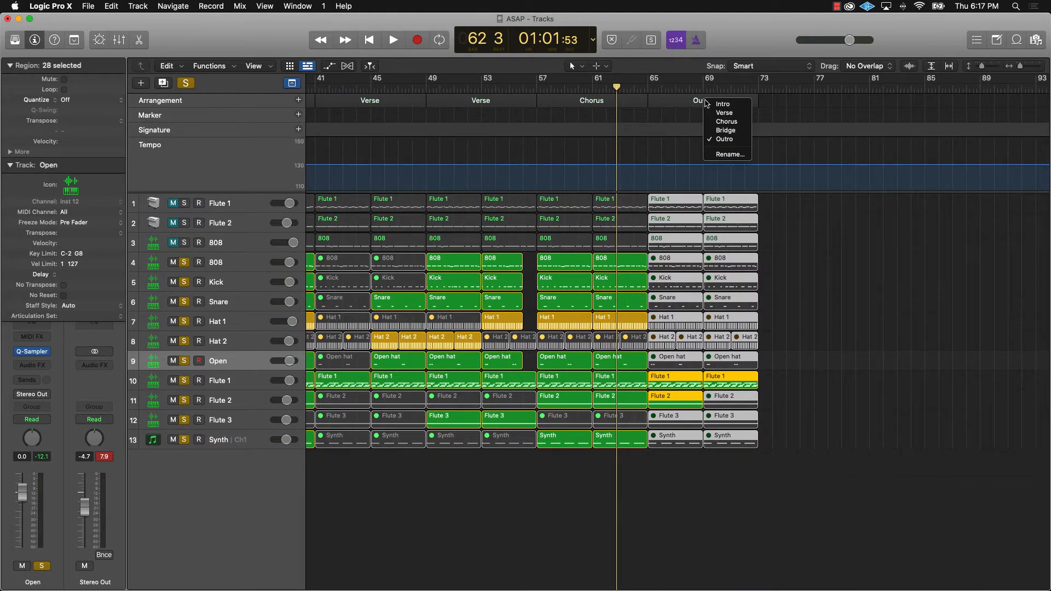
click(726, 130)
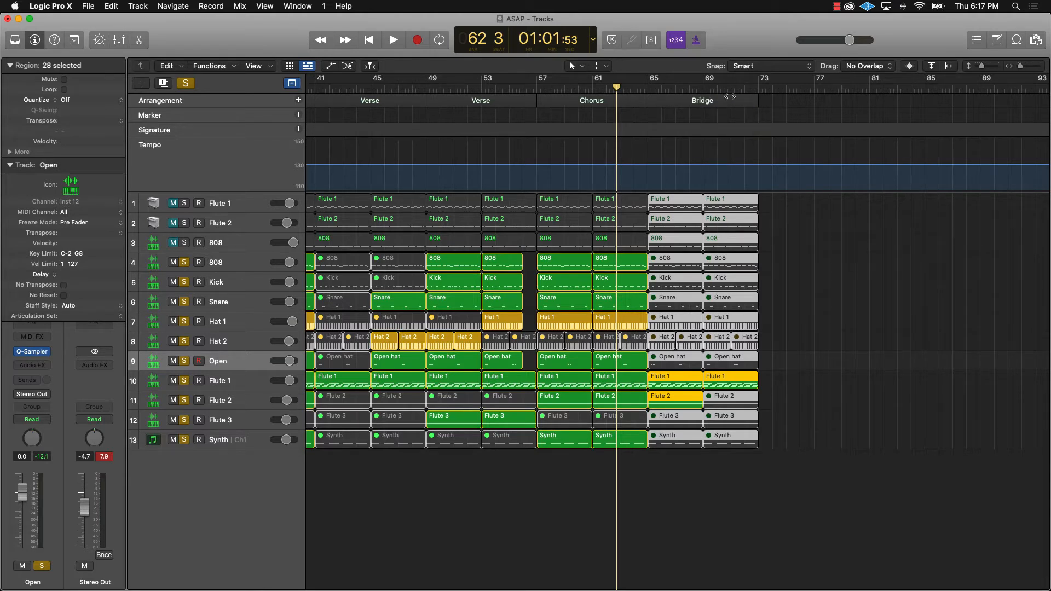
click(300, 101)
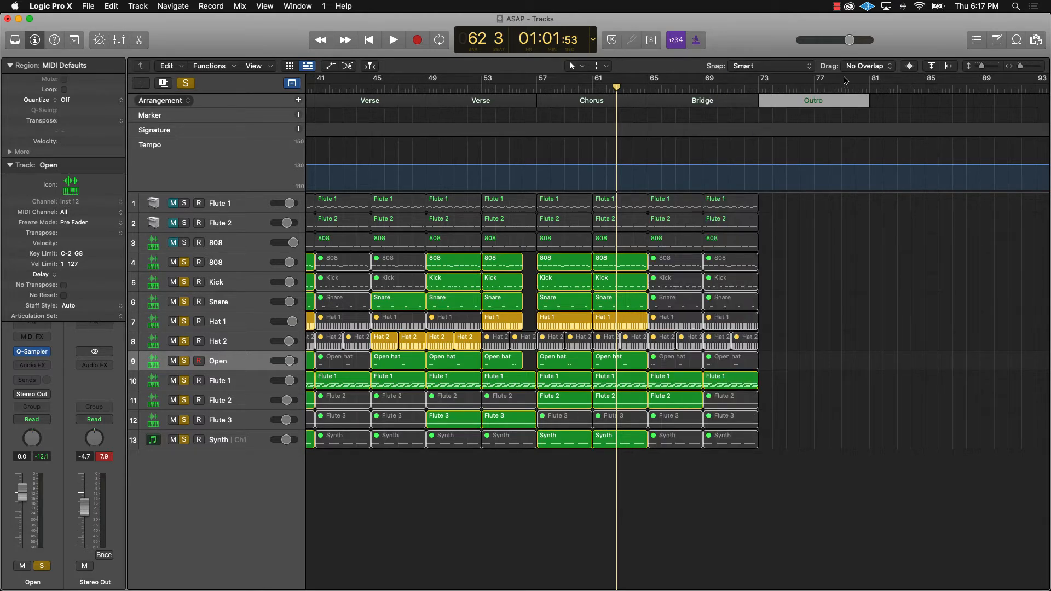
click(810, 103)
click(831, 131)
scroll(481, 130, right, 5)
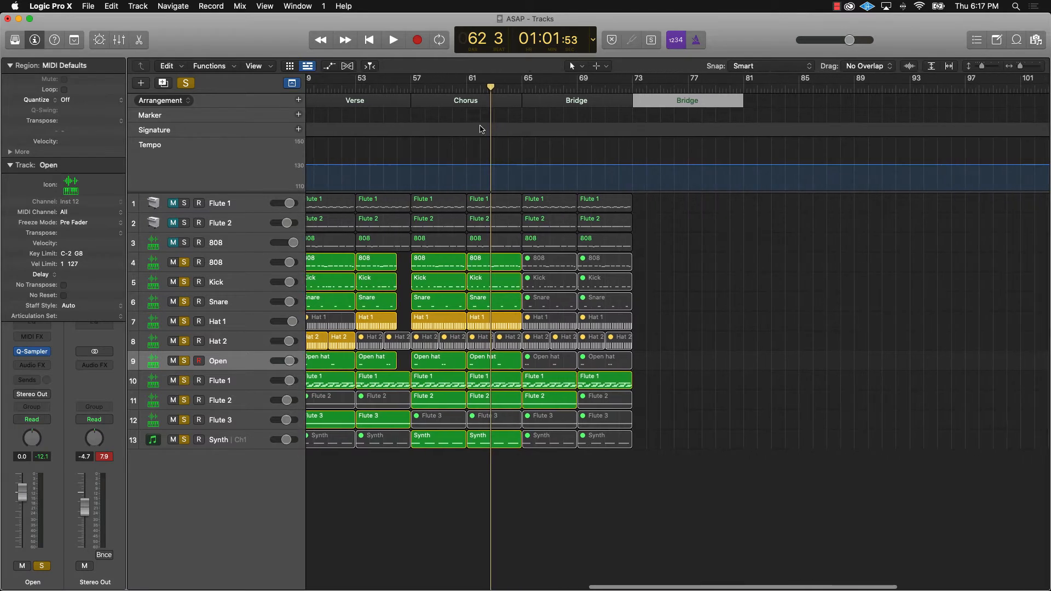
Step: Add a Chorus section at bar 81 and an Outro section at bar 89 to the arrangement
click(299, 102)
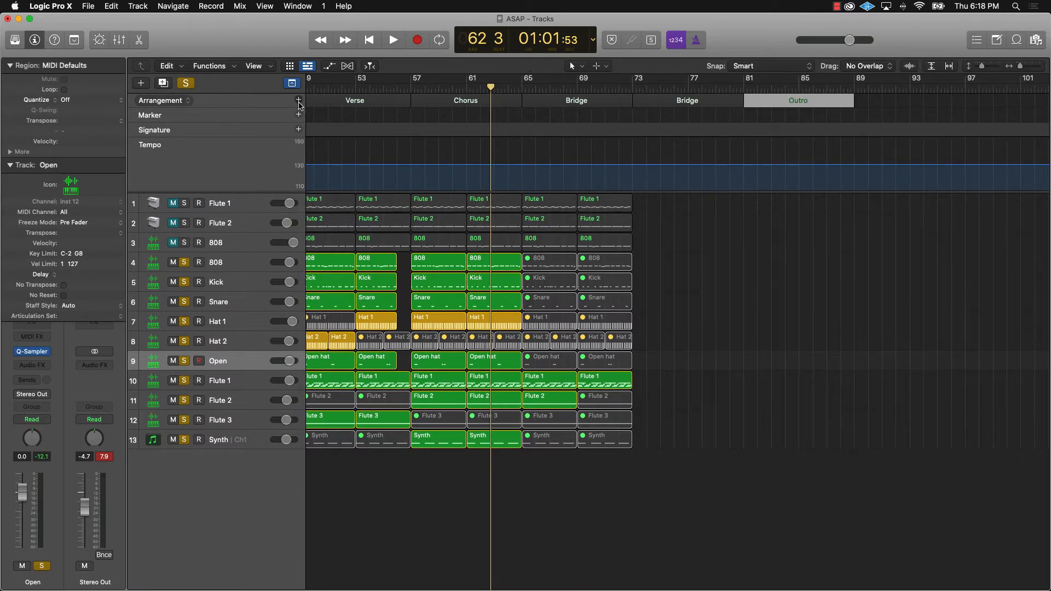
click(803, 104)
click(299, 102)
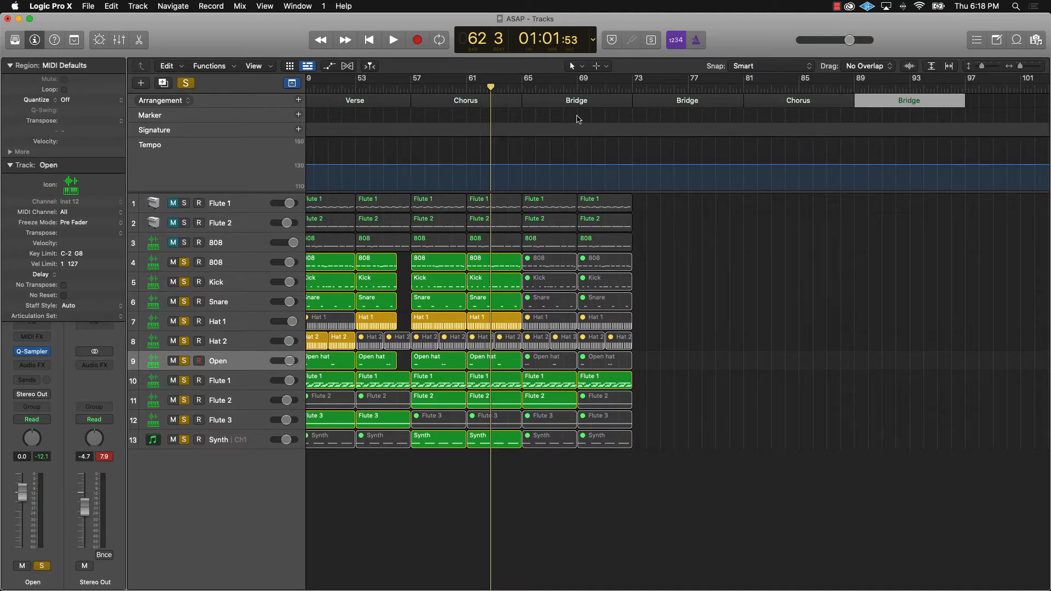
click(922, 102)
click(938, 140)
Step: Move the former Outro regions from bars 65 to 73 into the new Outro section at bar 89
mouse_move(557, 467)
mouse_down()
mouse_move(575, 328)
mouse_move(619, 205)
mouse_up()
drag(541, 207, 876, 211)
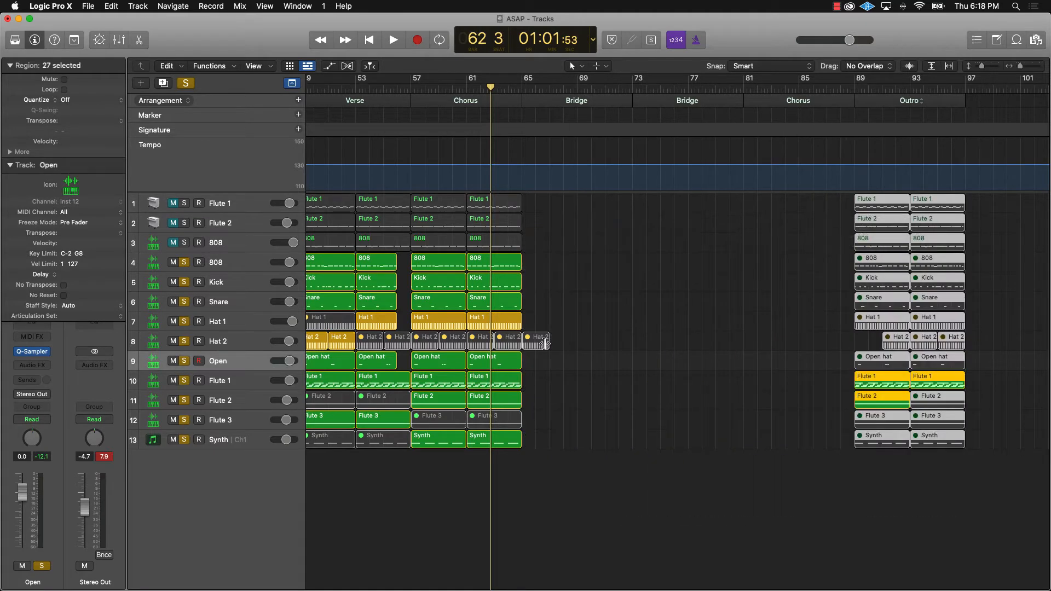
drag(545, 344, 740, 345)
key(z)
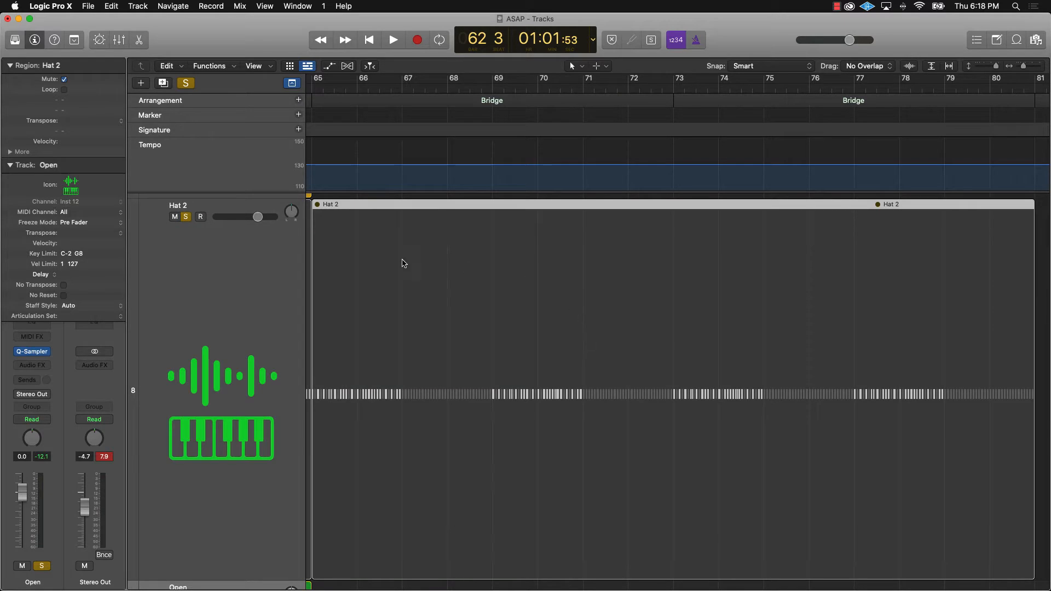
double_click(371, 265)
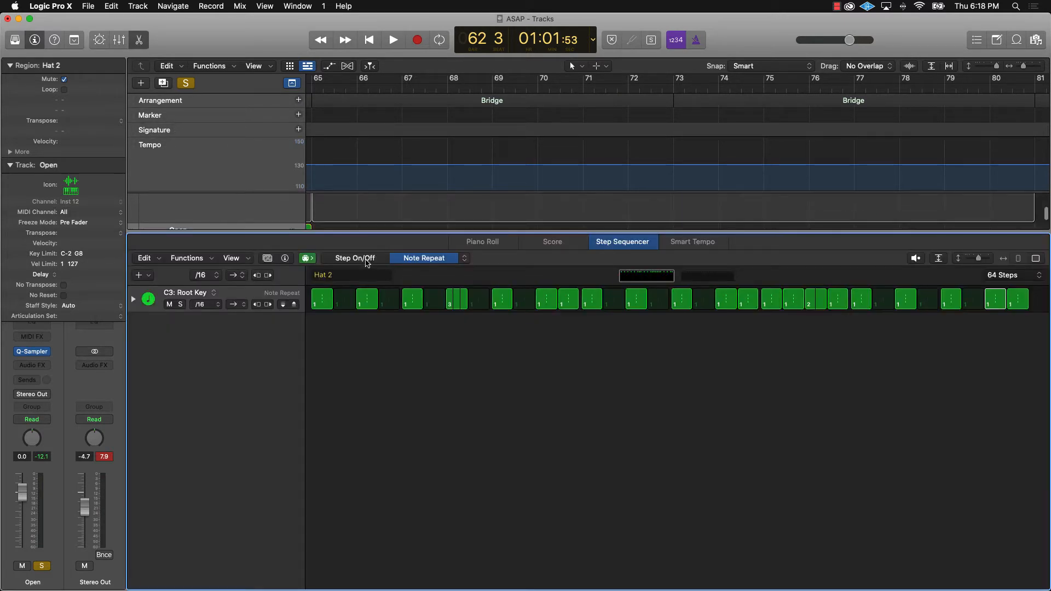
click(141, 40)
ctrl+alt+click(445, 294)
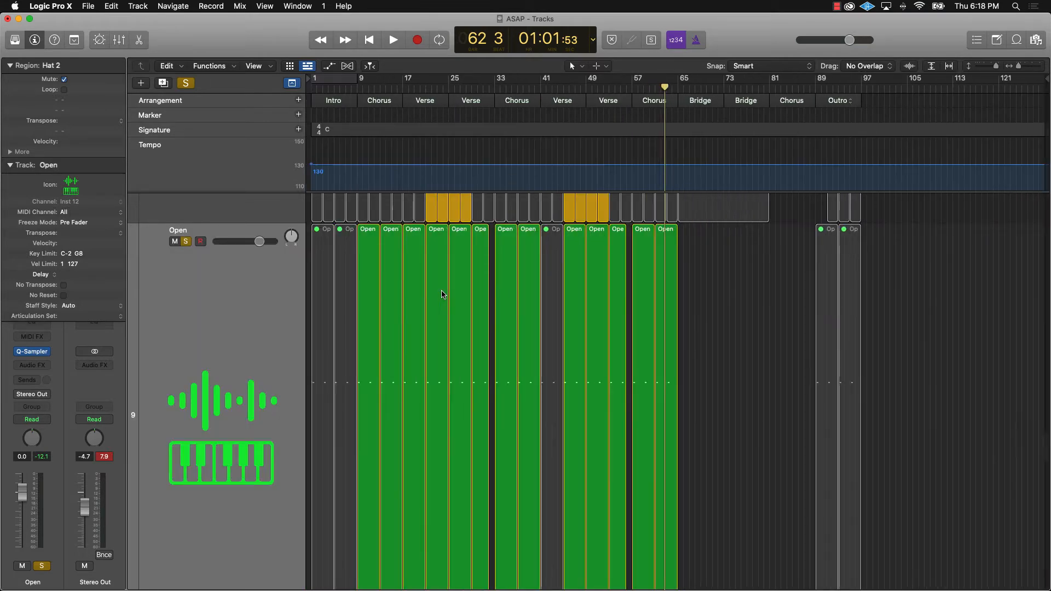
Step: Move the leftover Hat 2 region from bar 65 to the start of the Outro at bar 89
click(757, 315)
drag(764, 300, 820, 294)
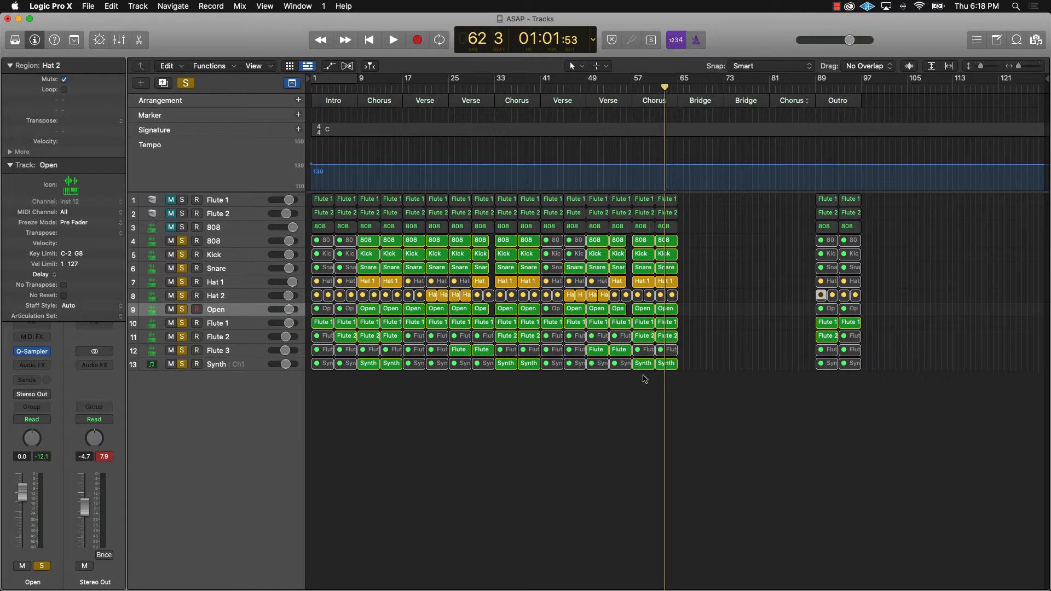
Step: Copy all Chorus regions from bars 57 to 65 into the new Chorus section at bar 81
mouse_move(666, 327)
mouse_down()
mouse_move(674, 197)
mouse_move(779, 202)
mouse_up()
click(745, 215)
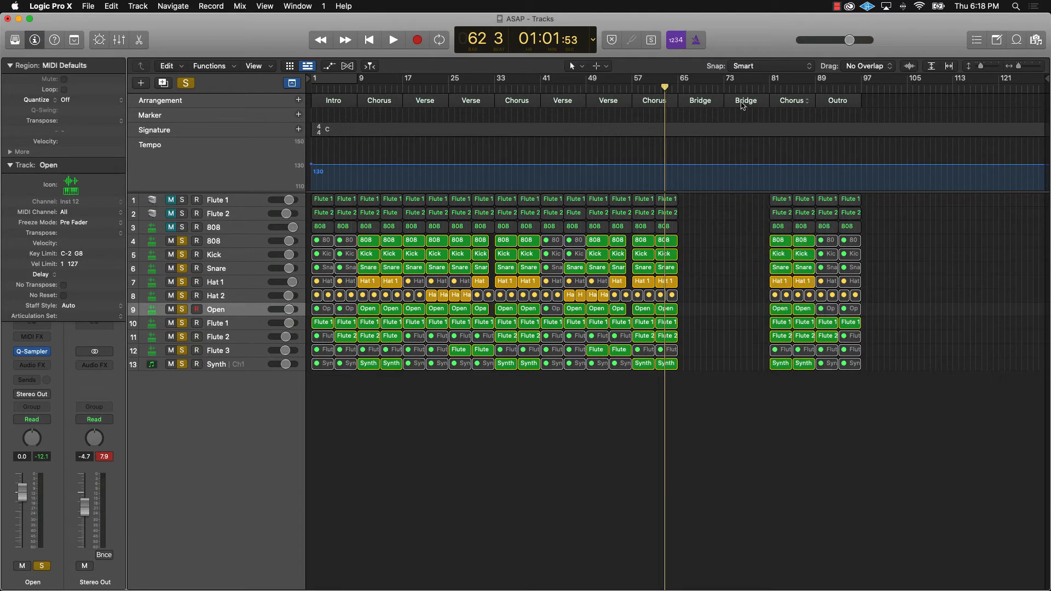
Step: Copy all regions of the two Verses from bars 41 to 57 into the Bridge sections starting at bar 65
key(super+Right)
key(super+Right)
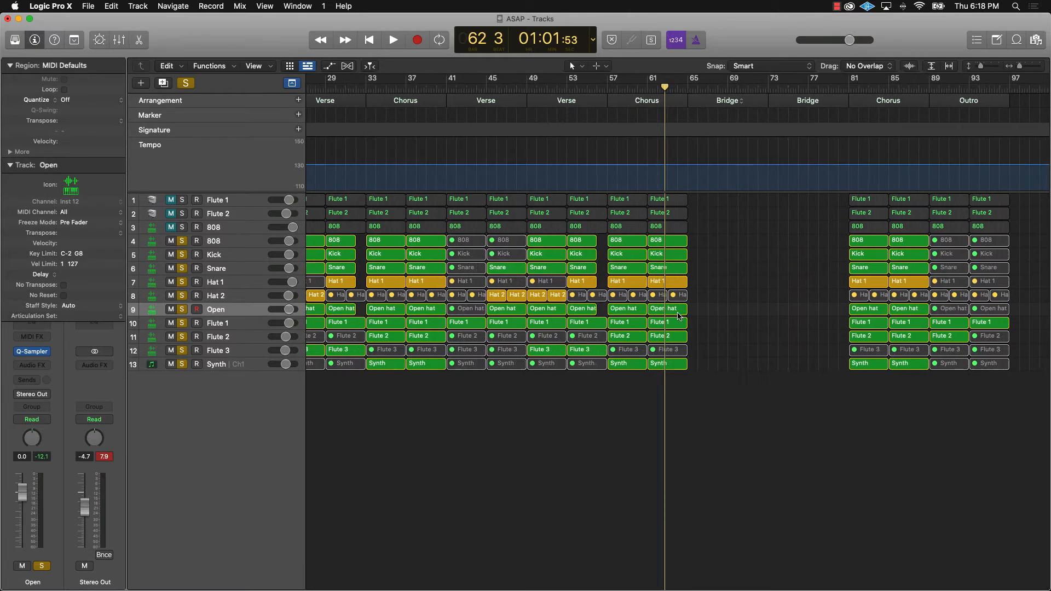
drag(602, 352, 455, 189)
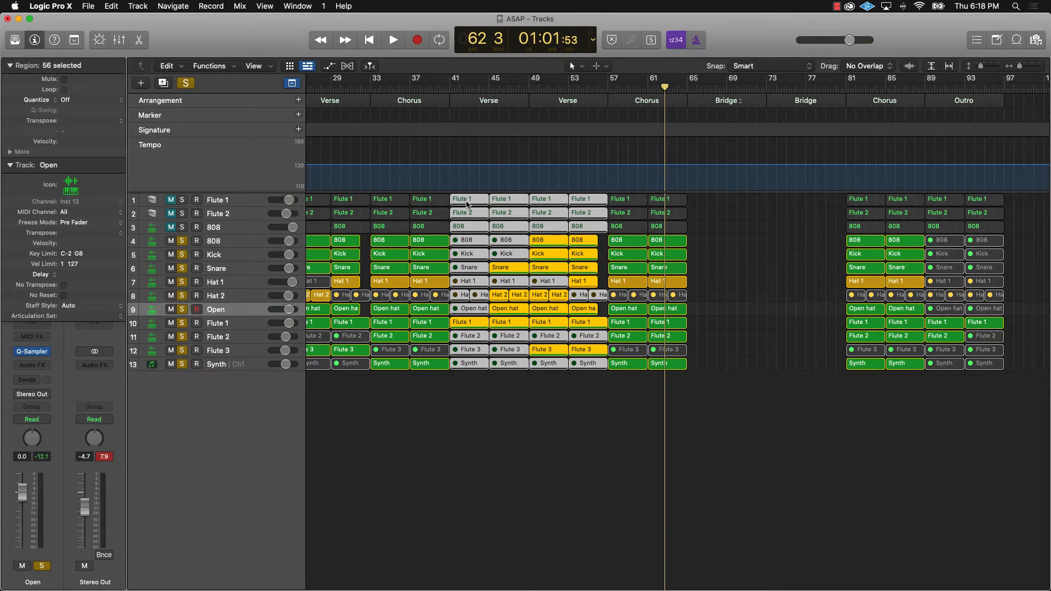
drag(466, 204, 706, 219)
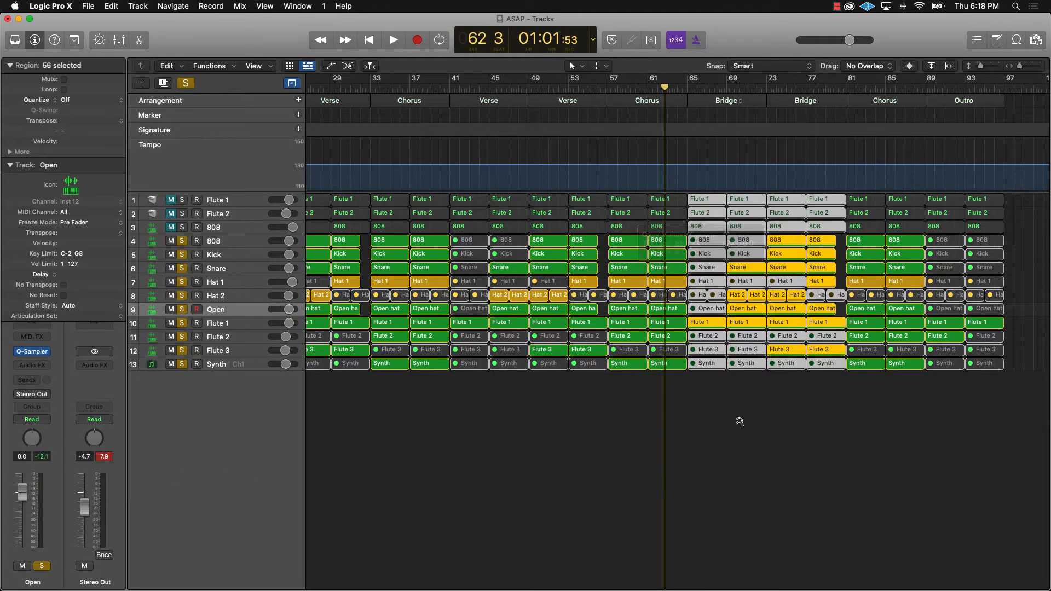
click(751, 416)
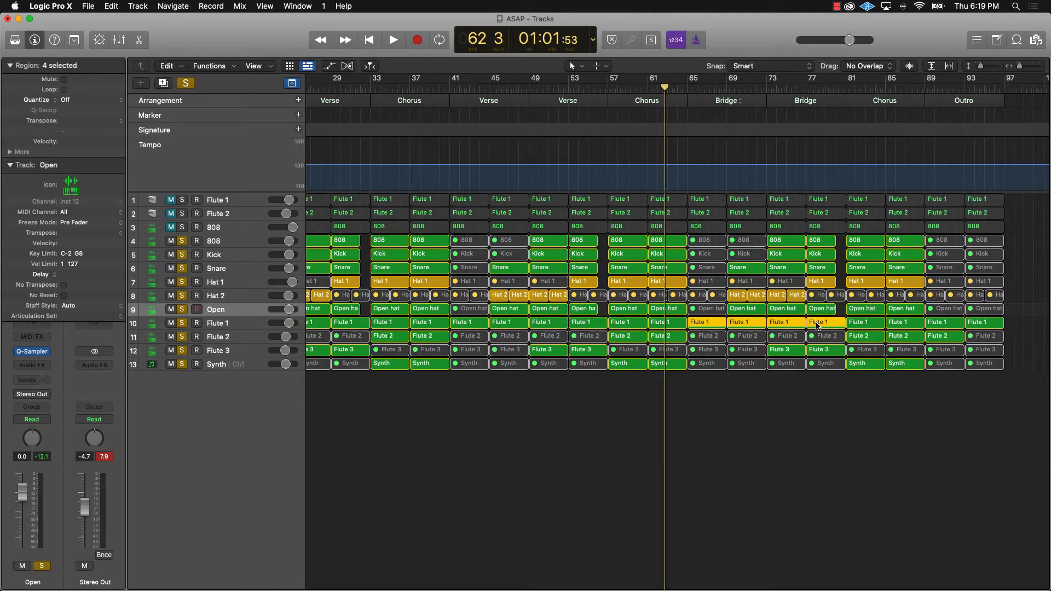
Step: Mute the track 10 Flute 1 regions across both Bridges and unmute the Flute 3 regions from bar 65 to 73
click(722, 350)
shift+click(757, 354)
key(ctrl+m)
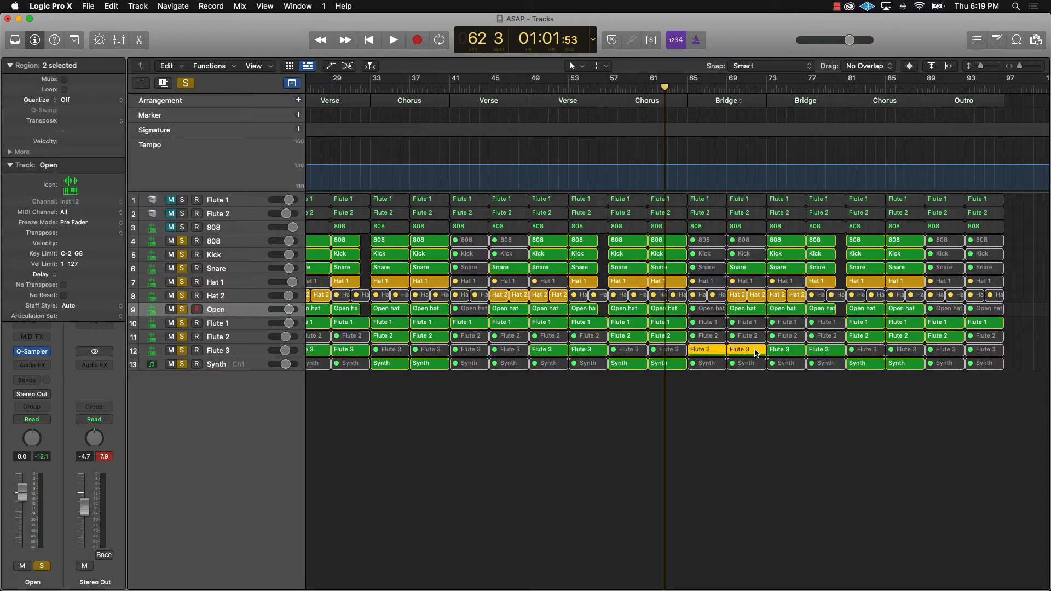
click(757, 417)
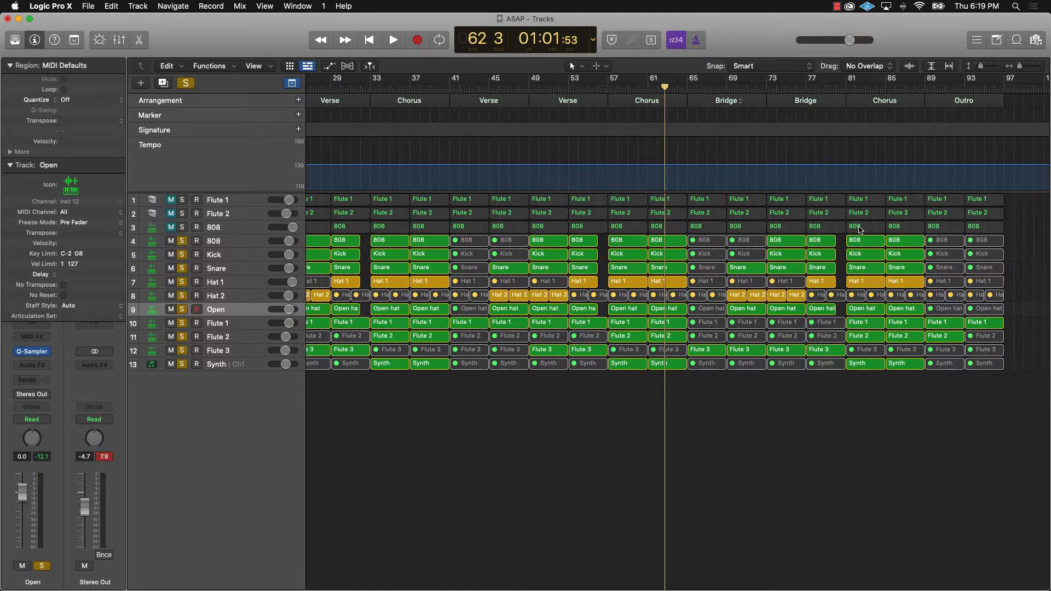
Step: Mute the two track 4 808 regions in the second Bridge, starting at bars 73 and 77
click(780, 241)
shift+click(821, 241)
key(ctrl+m)
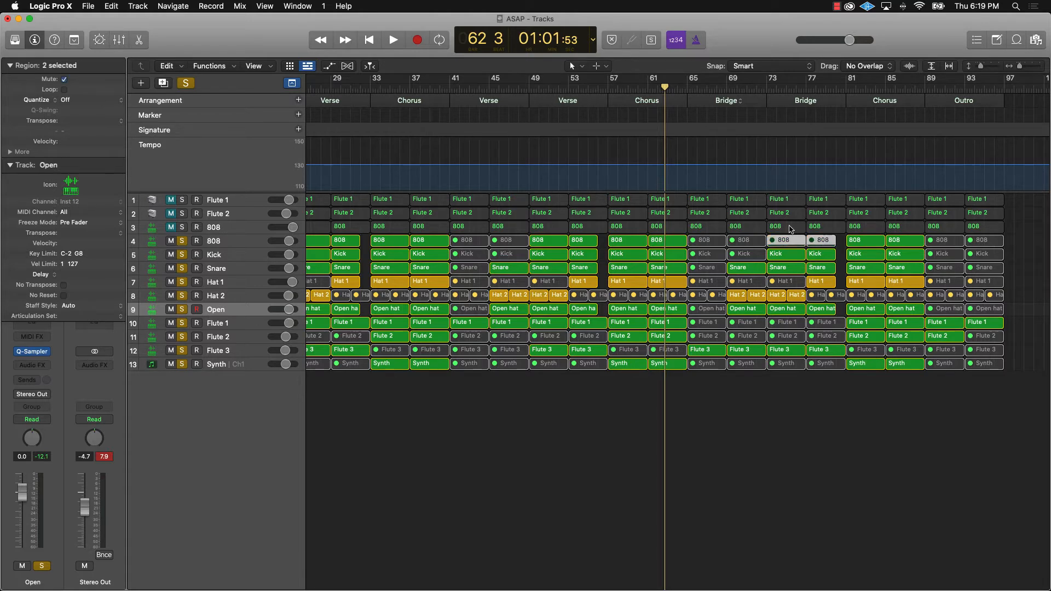
Step: Mute every region on the track 3 808 and solo that track
click(226, 229)
key(ctrl+m)
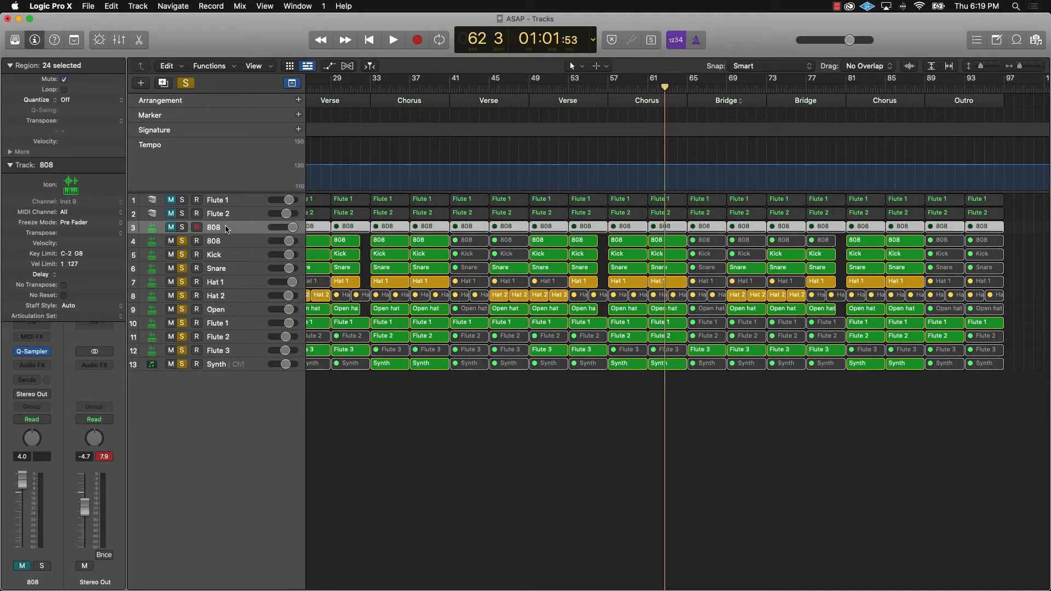
click(181, 229)
click(781, 450)
Step: Unmute the track 3 808 regions from bar 73 to 81 and shorten the last one to end at bar 80
click(787, 228)
shift+click(821, 230)
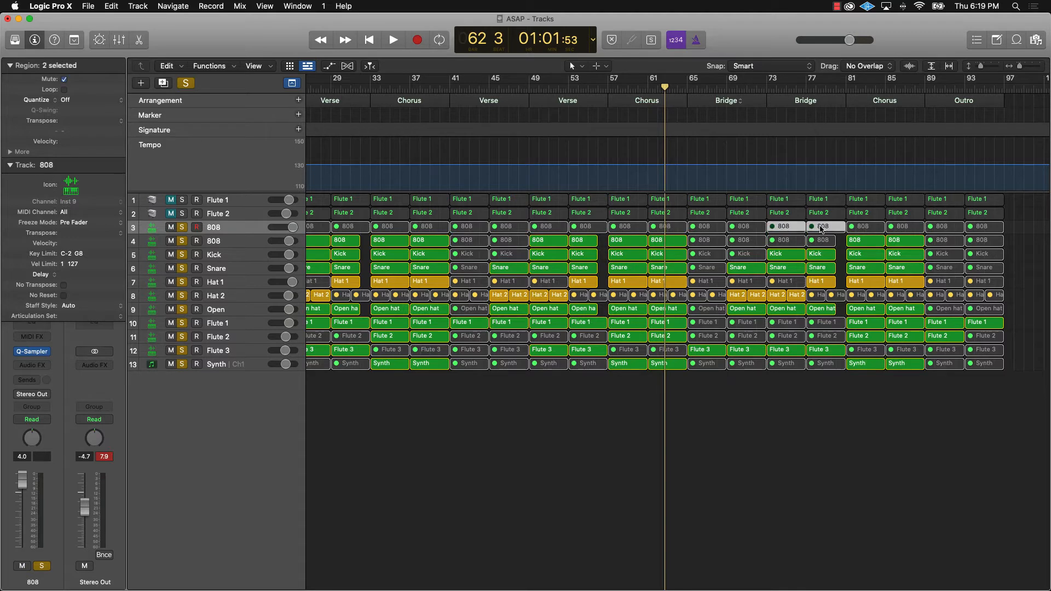
key(ctrl+m)
click(836, 386)
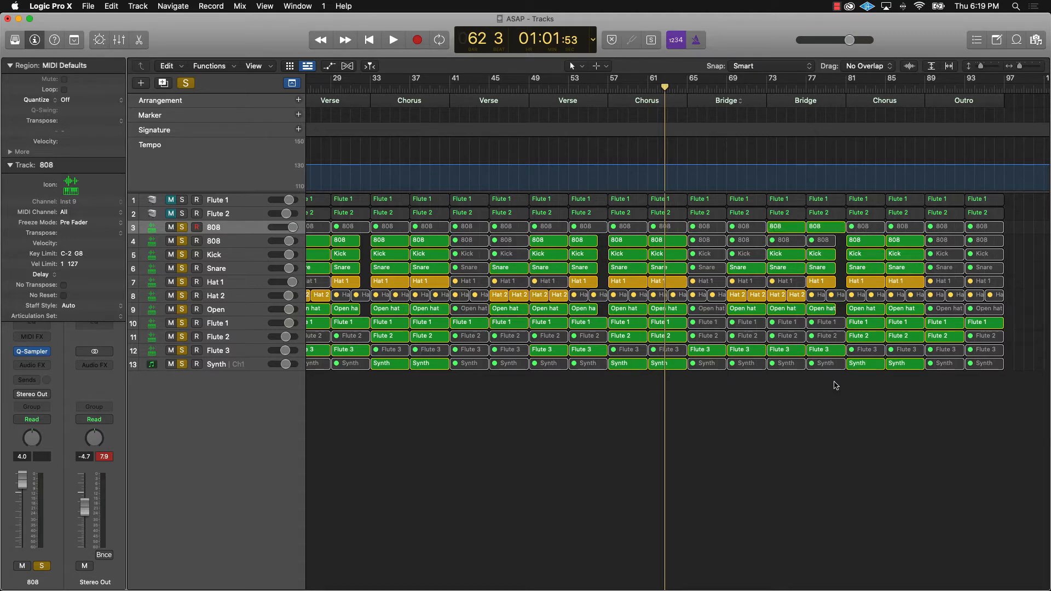
drag(844, 229, 836, 230)
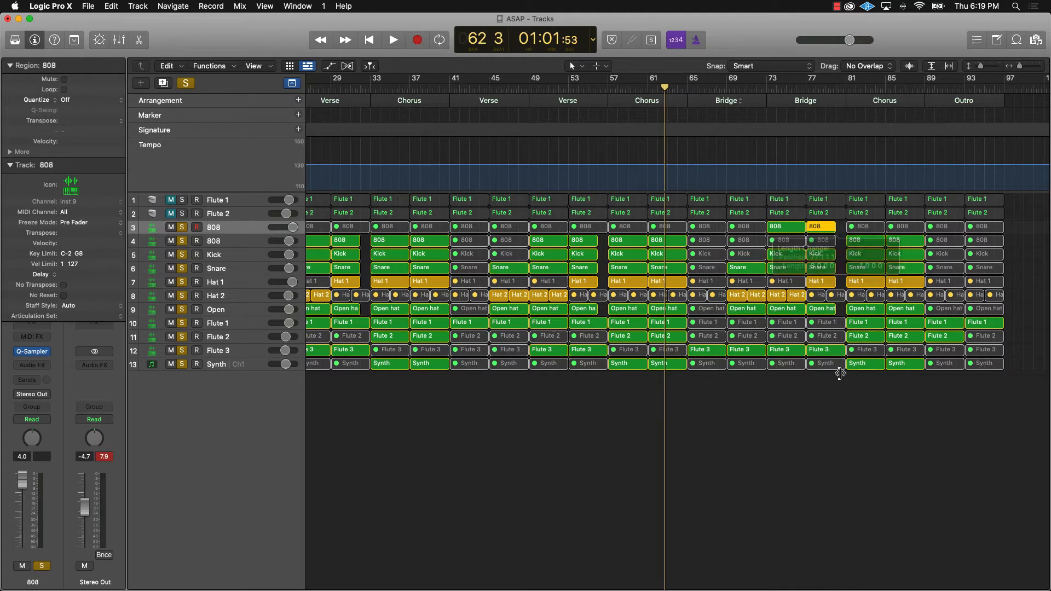
Step: Mute the four Hat 2 regions from bar 69 to 77 and unmute the Hat 1 regions starting at bars 69 and 73
click(732, 296)
shift+click(780, 296)
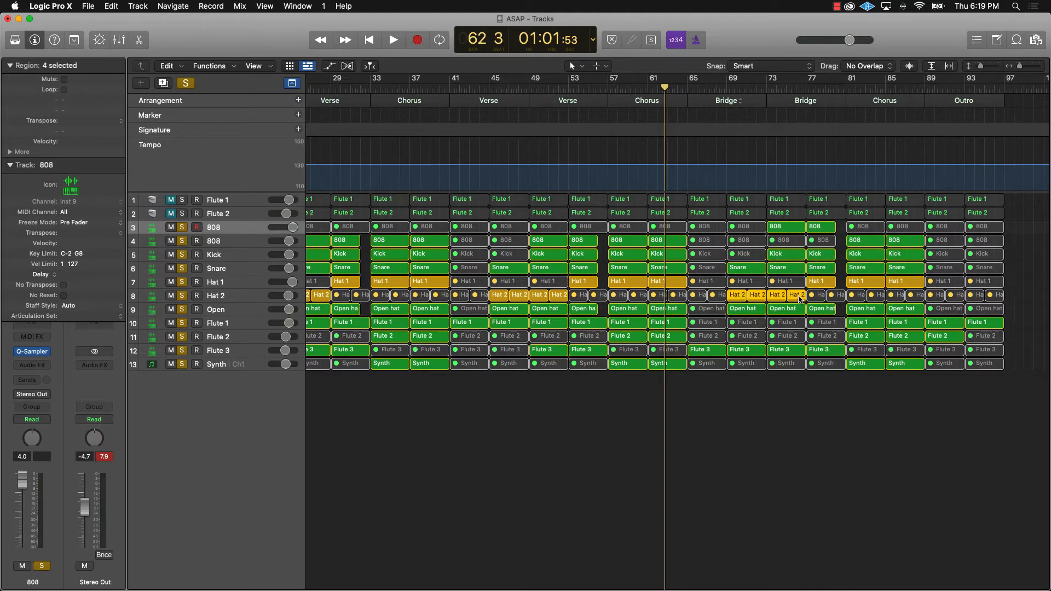
key(ctrl+m)
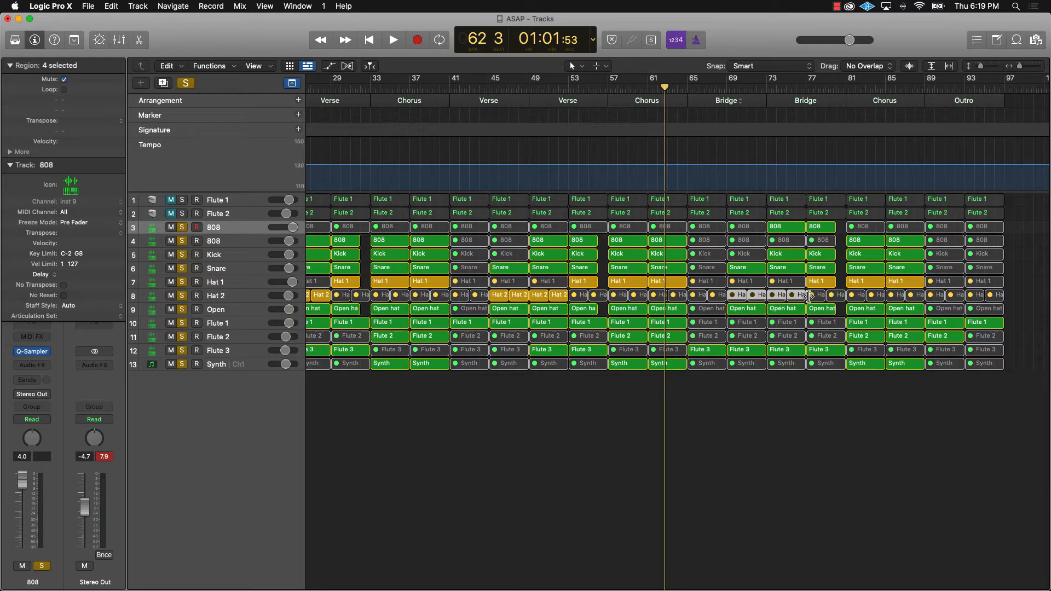
click(795, 463)
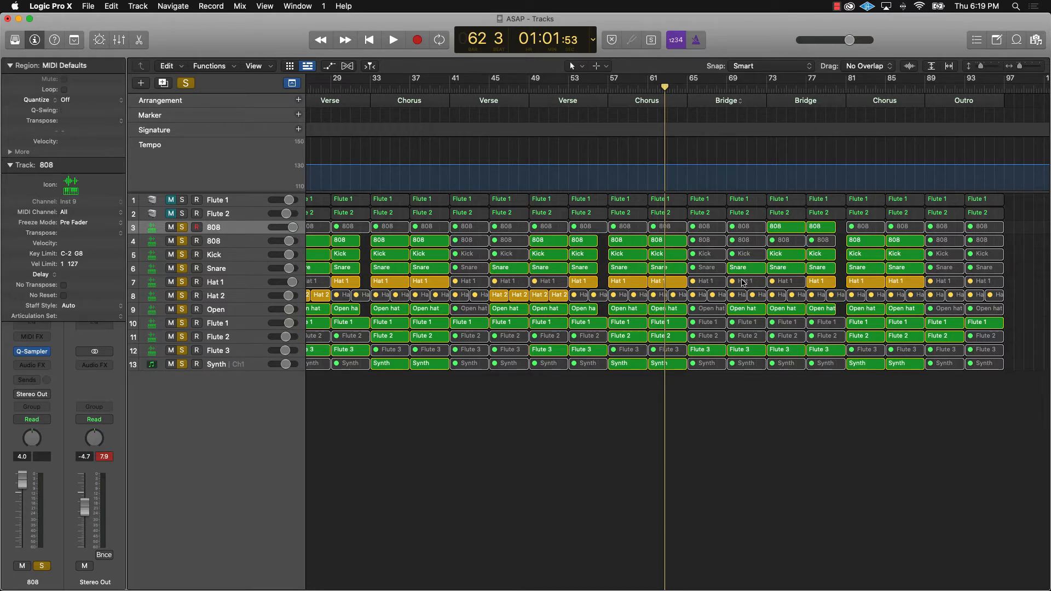
click(743, 283)
shift+click(774, 284)
key(ctrl+m)
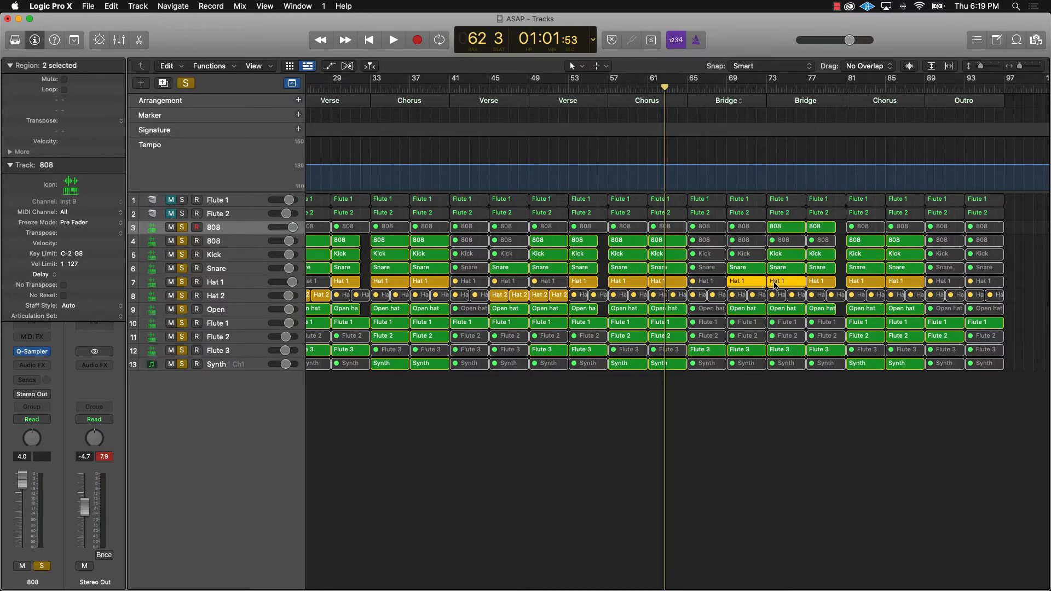
Step: Mute the Hat 1 region at bar 77 and unmute the two Hat 2 regions in the second half of the second Bridge
click(827, 284)
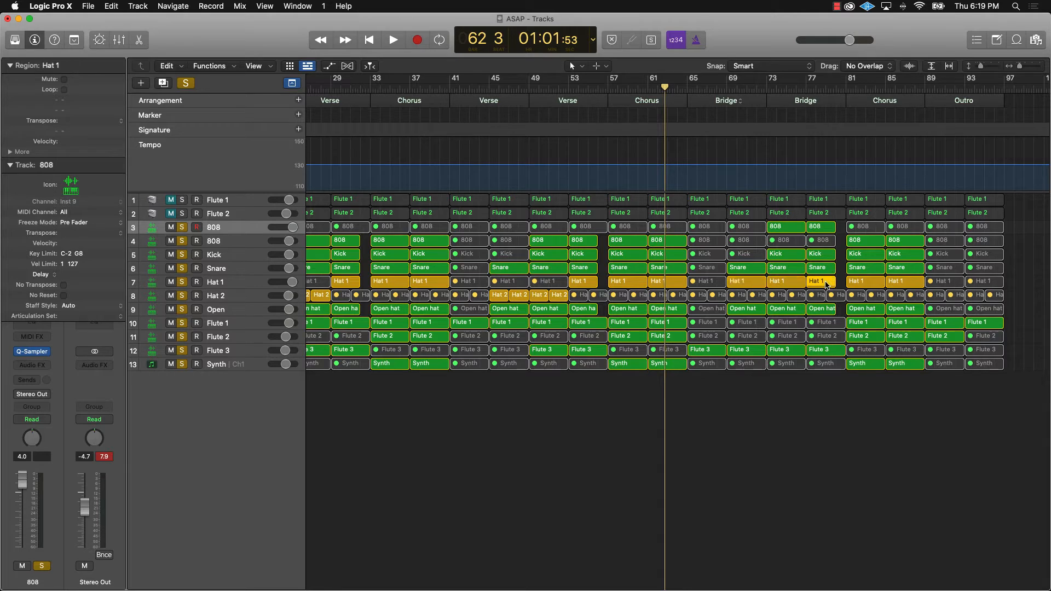
click(820, 295)
shift+click(838, 297)
key(ctrl+m)
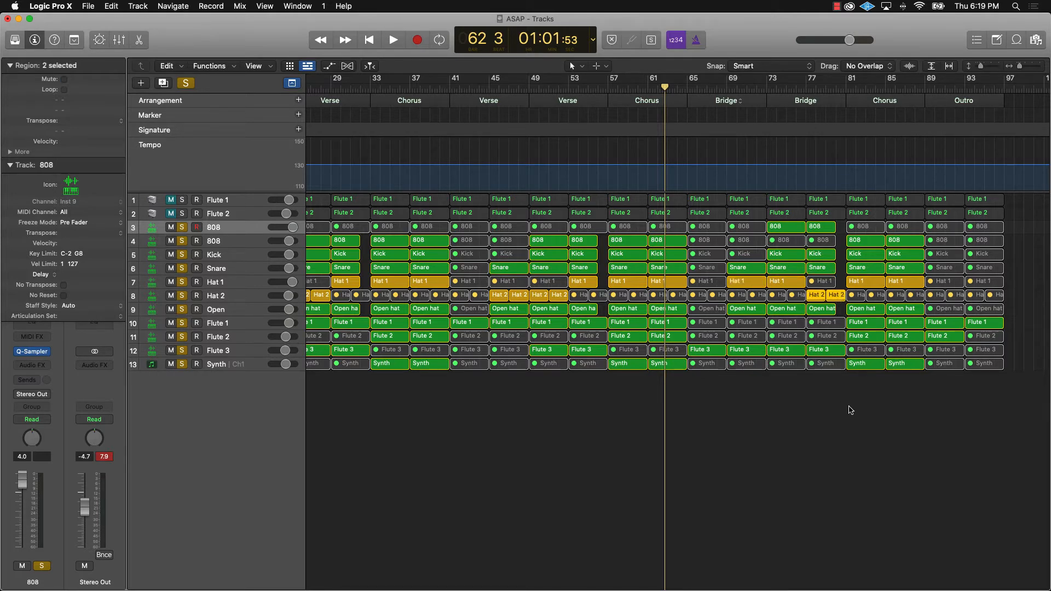
Step: Shorten the last Hat 2 region of the second Bridge to end at bar 80
click(851, 410)
click(844, 296)
mouse_move(843, 297)
mouse_down()
mouse_move(852, 298)
mouse_move(836, 298)
mouse_up()
click(871, 441)
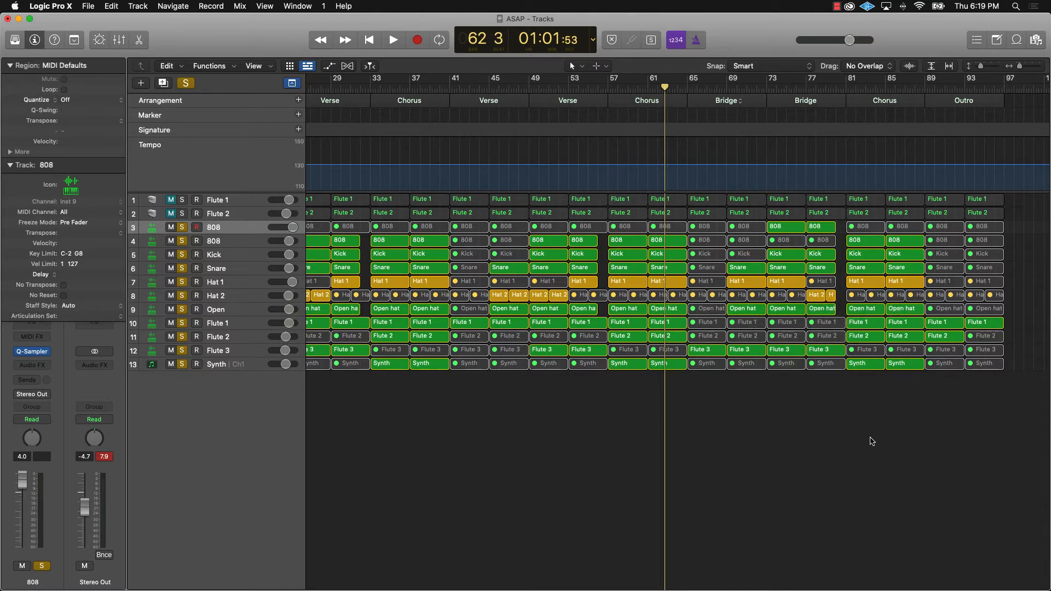
Step: Play the arrangement from bar 61 to listen to the transition from the Chorus into the Bridges
key(Return)
key(space)
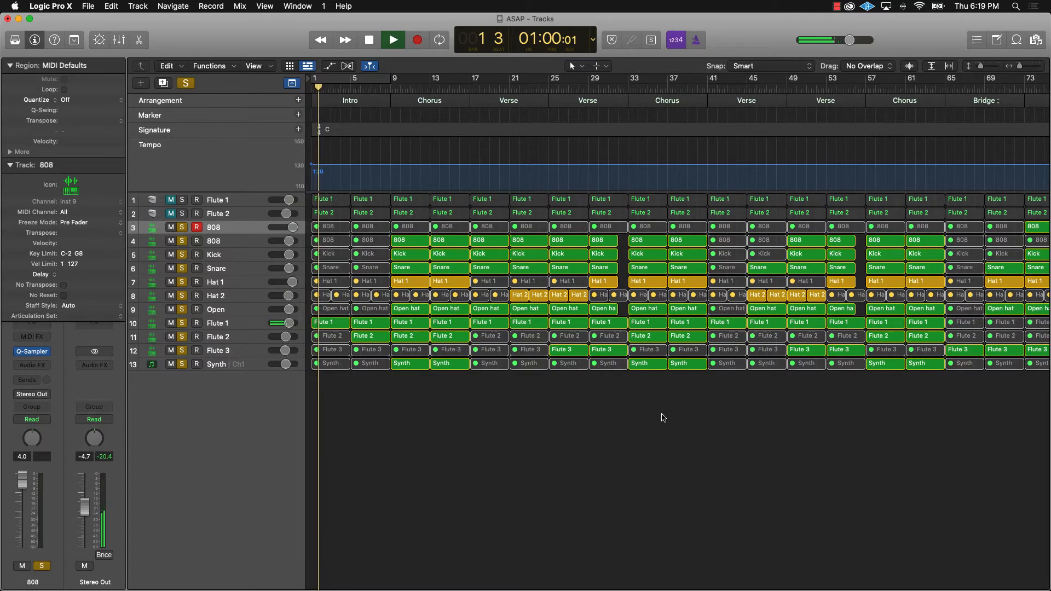
key(super+Left)
key(space)
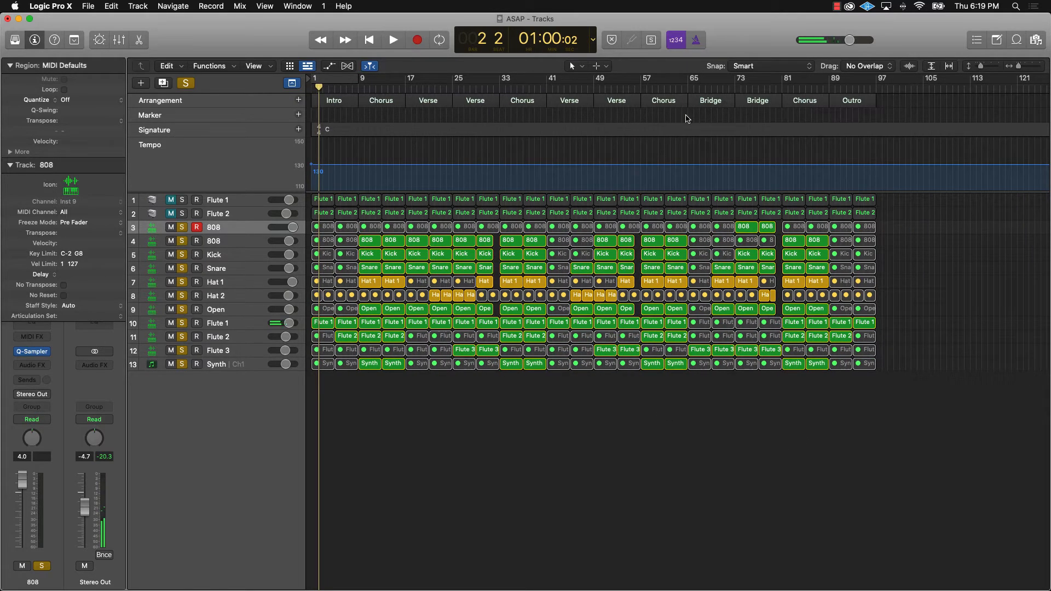
click(666, 98)
key(space)
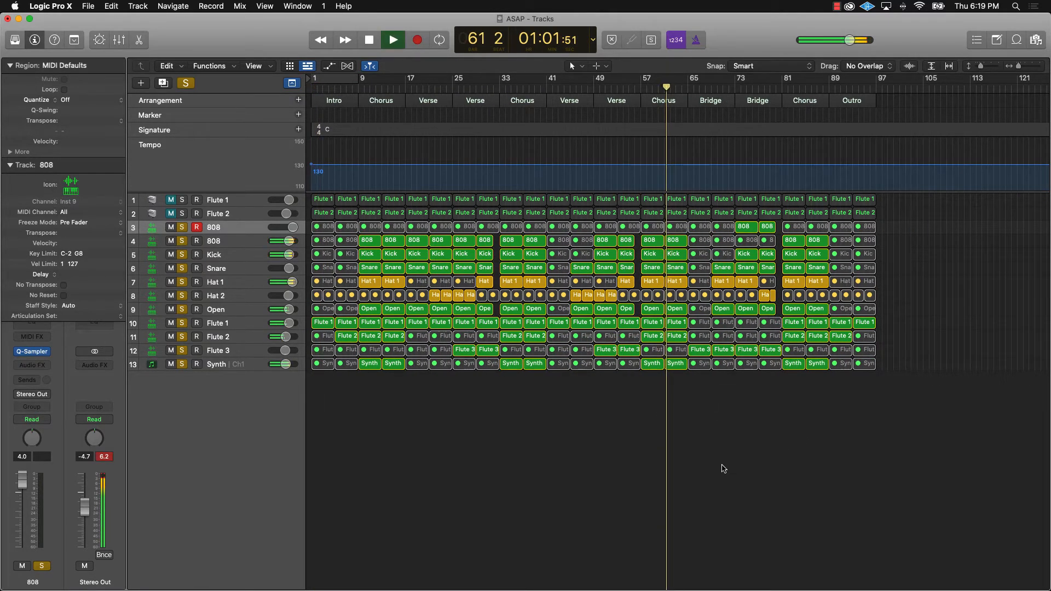
key(super+Right)
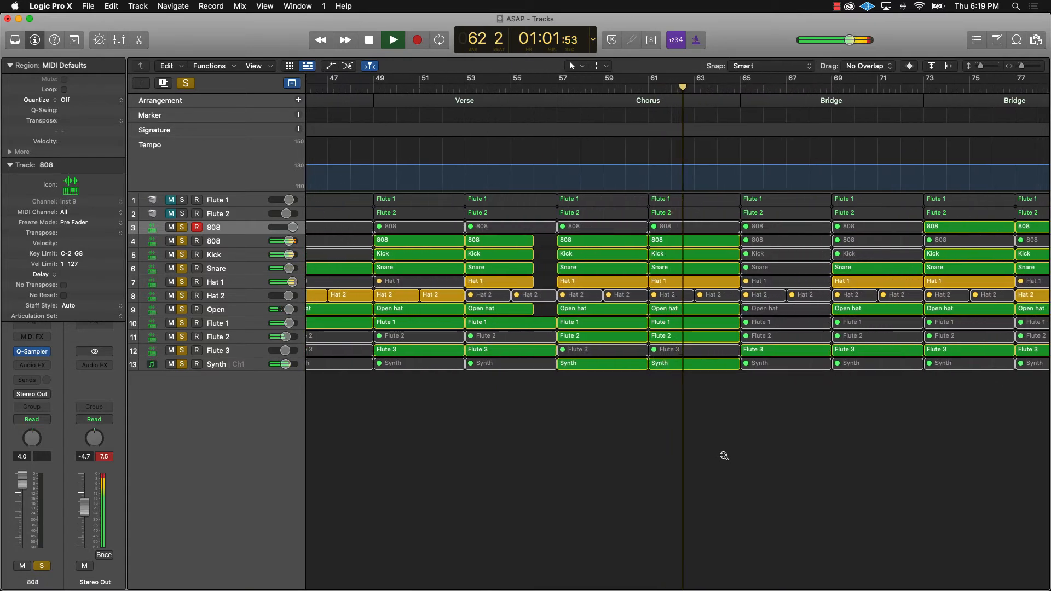
key(super+Left)
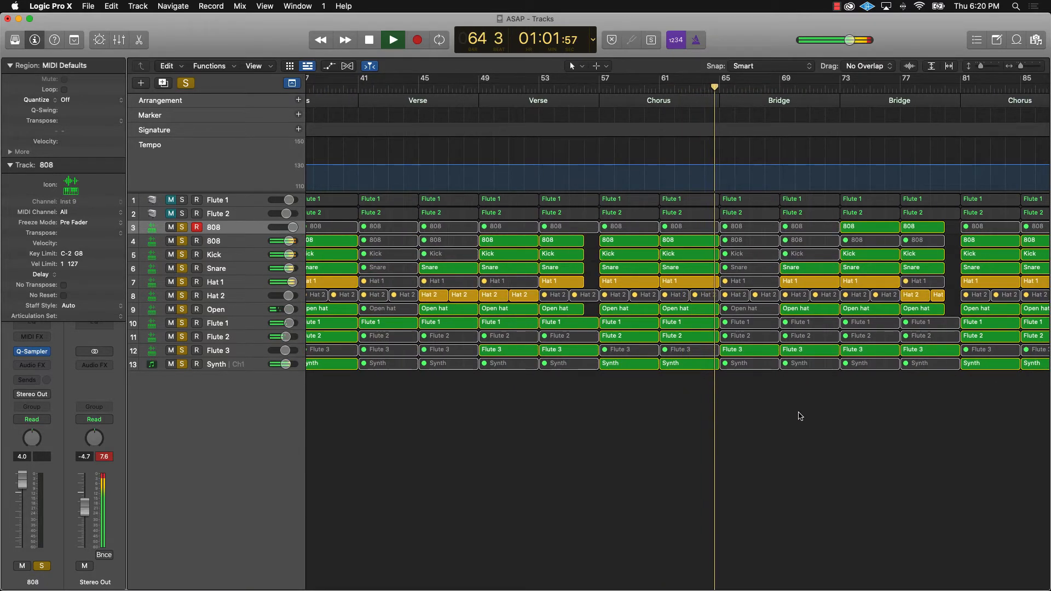
scroll(800, 416, right, 2)
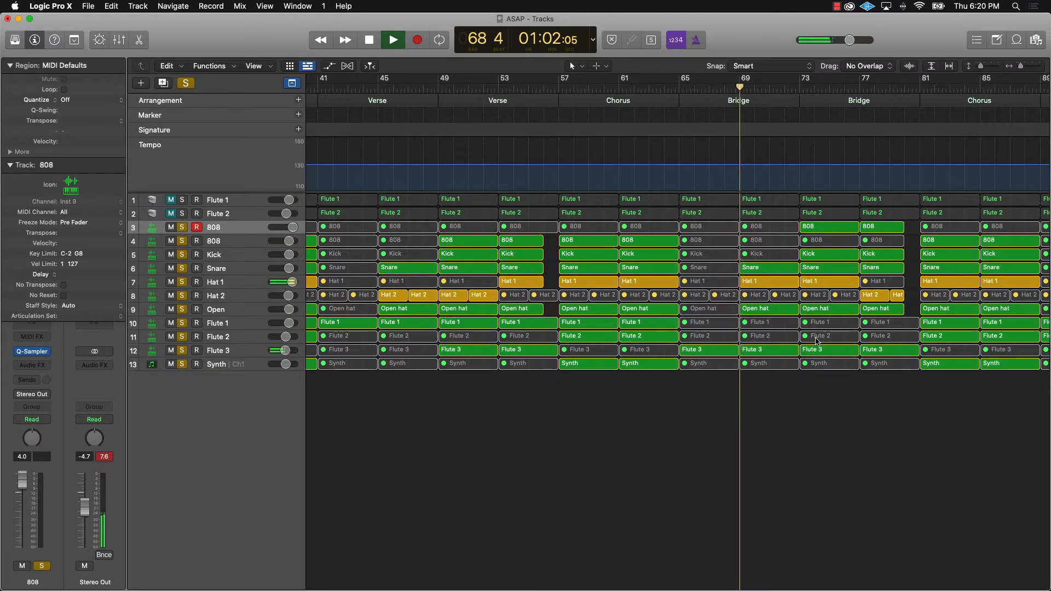
Step: Unmute the two track 11 Flute 2 regions in the second Bridge, starting at bars 73 and 77
click(838, 338)
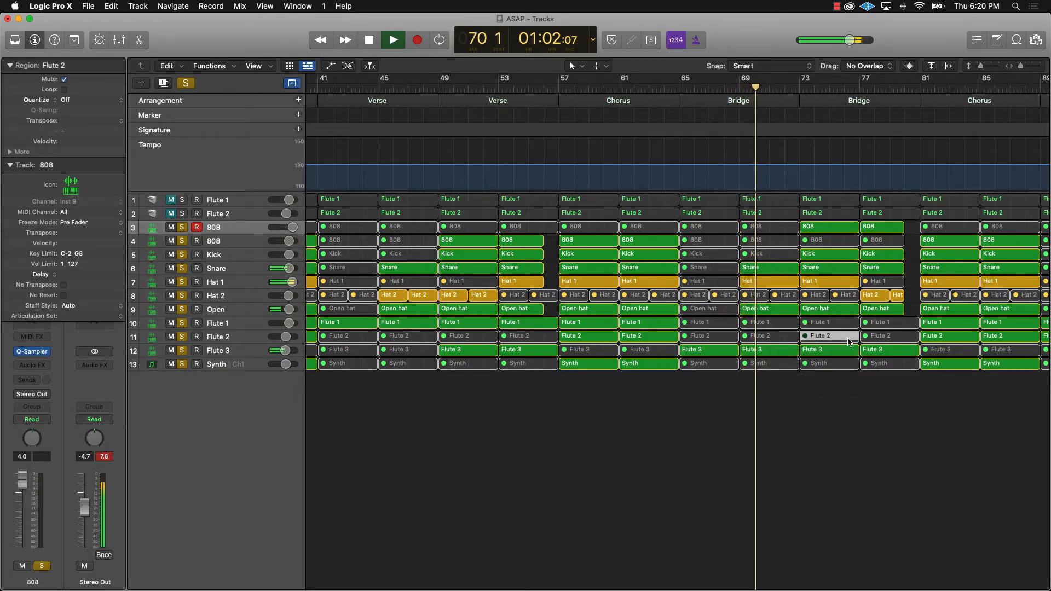
shift+click(869, 338)
key(ctrl+m)
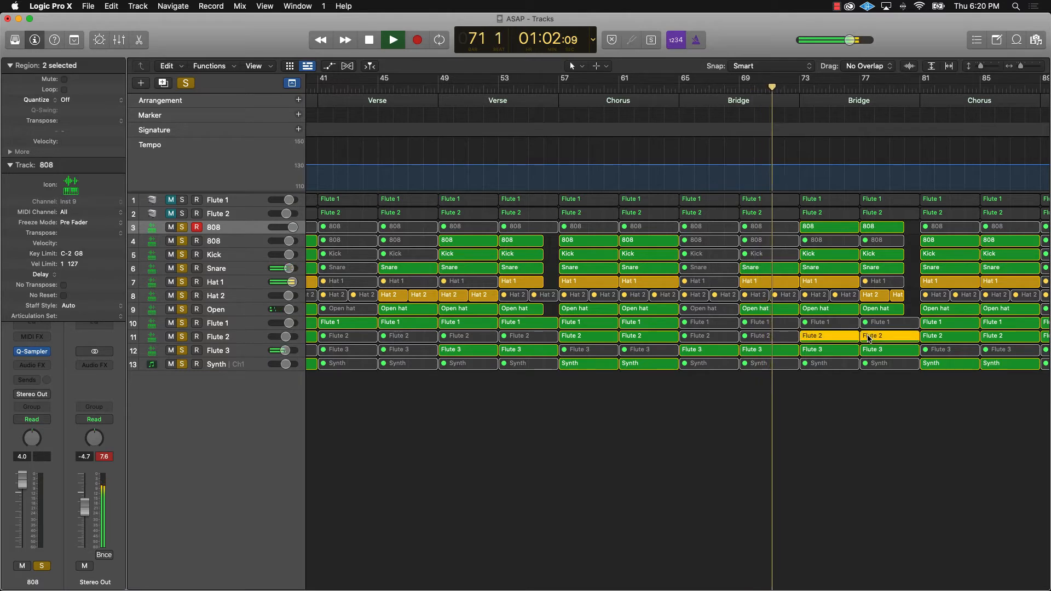
click(831, 415)
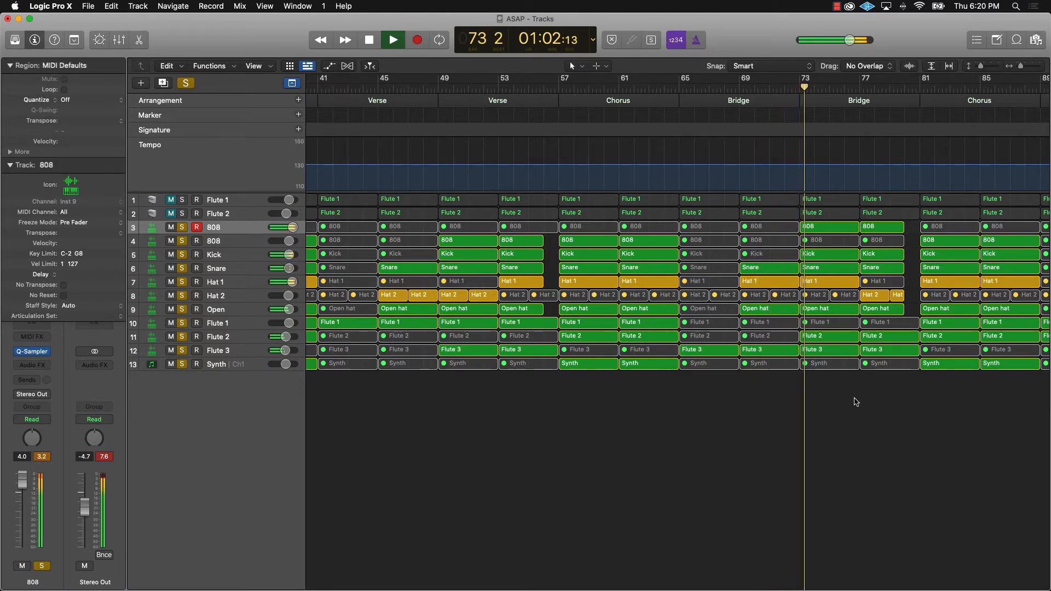
Step: Lower the track 3 808 volume to 0.1 dB while listening through the second Bridge into the final Chorus, then stop playback
drag(293, 227, 289, 227)
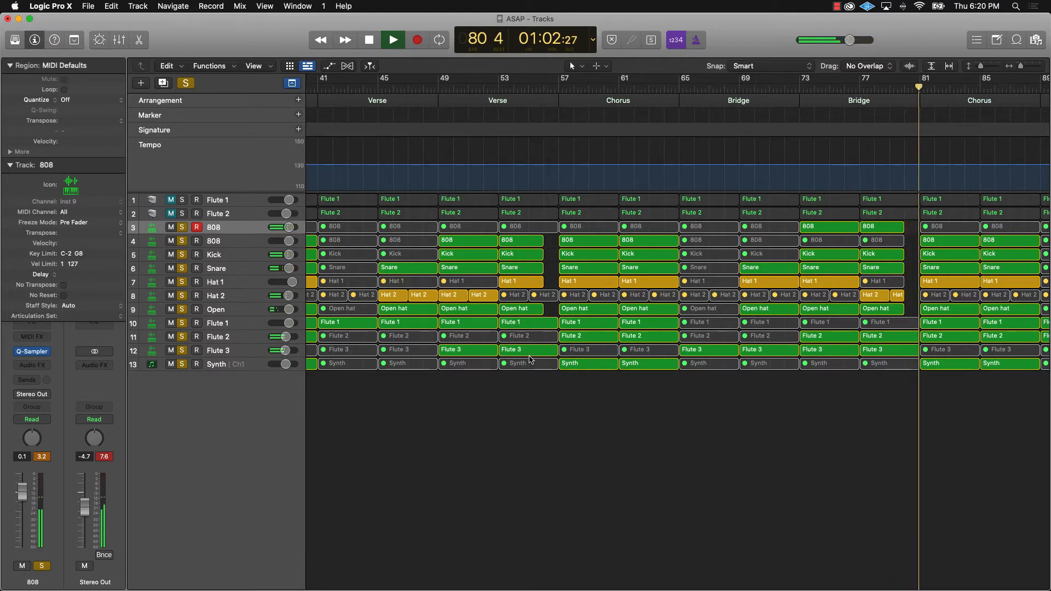
scroll(625, 383, right, 10)
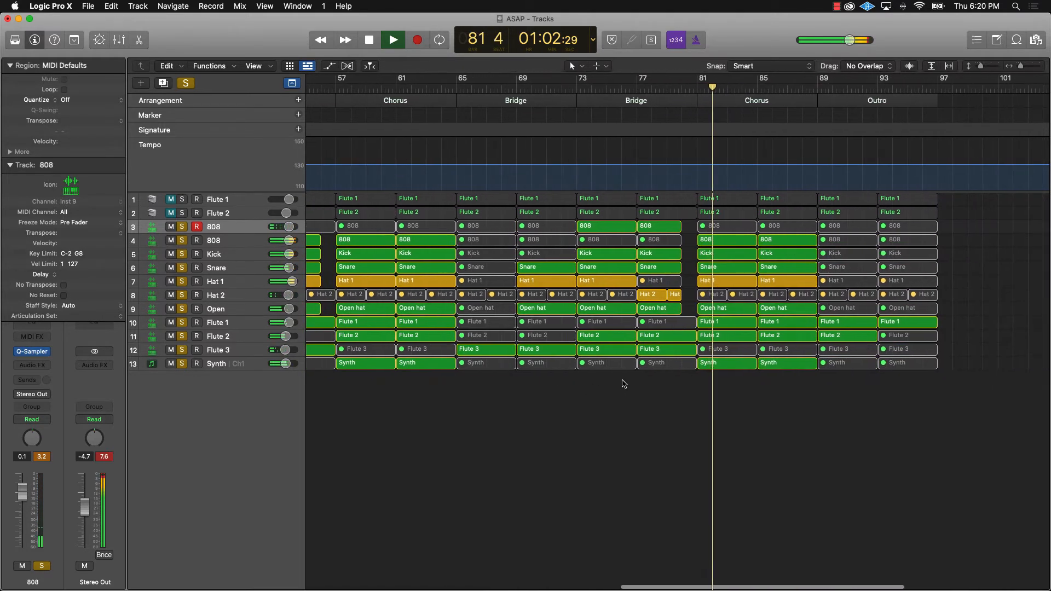
key(z)
key(space)
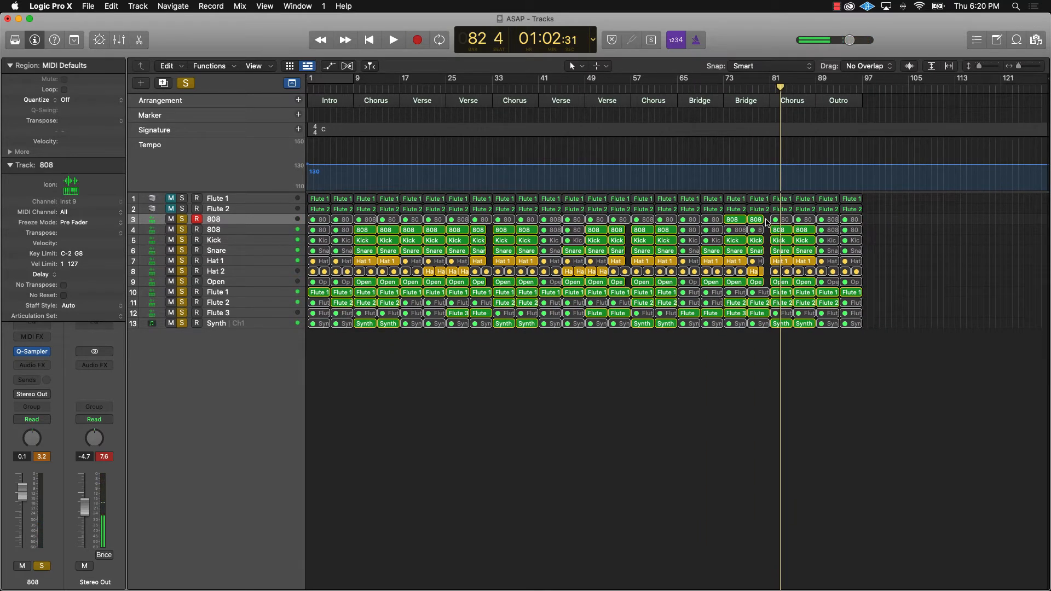
Step: Mute the track 3 808 regions in the second Bridge and unmute the track 4 808 regions there
drag(767, 222, 737, 223)
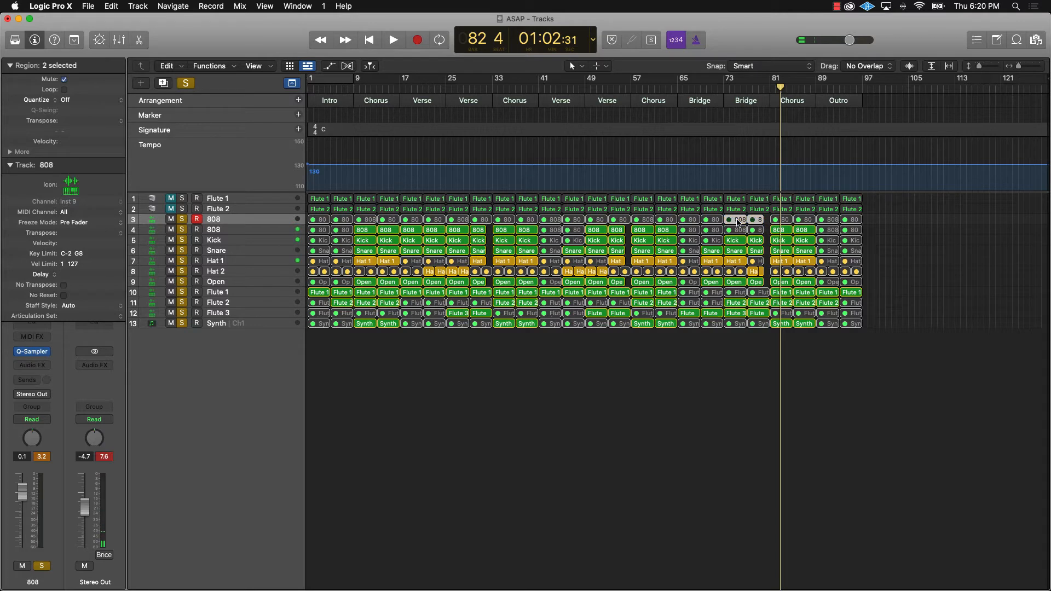
click(740, 230)
shift+click(757, 230)
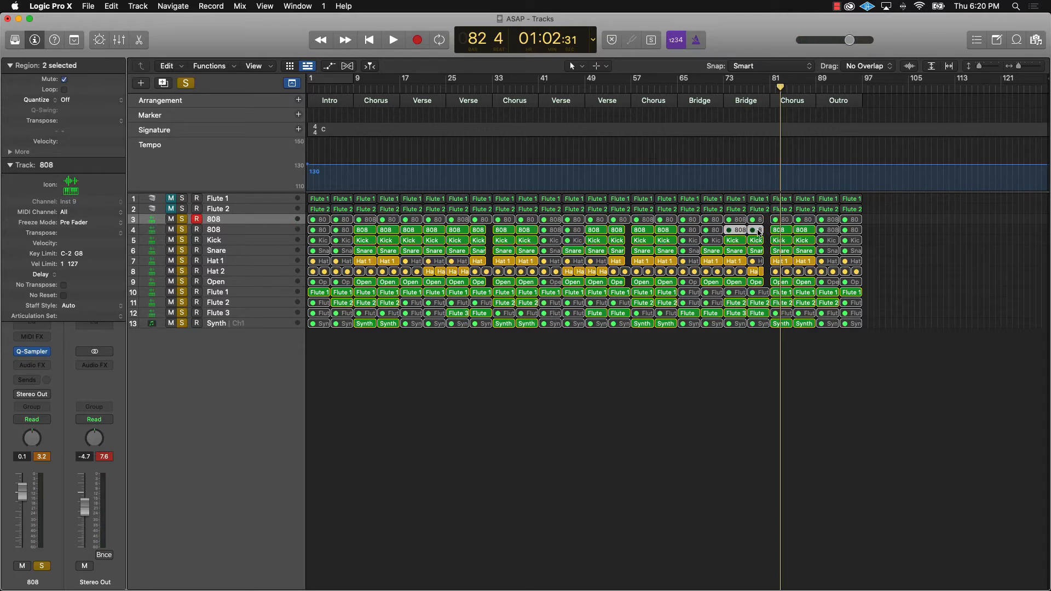
key(Return)
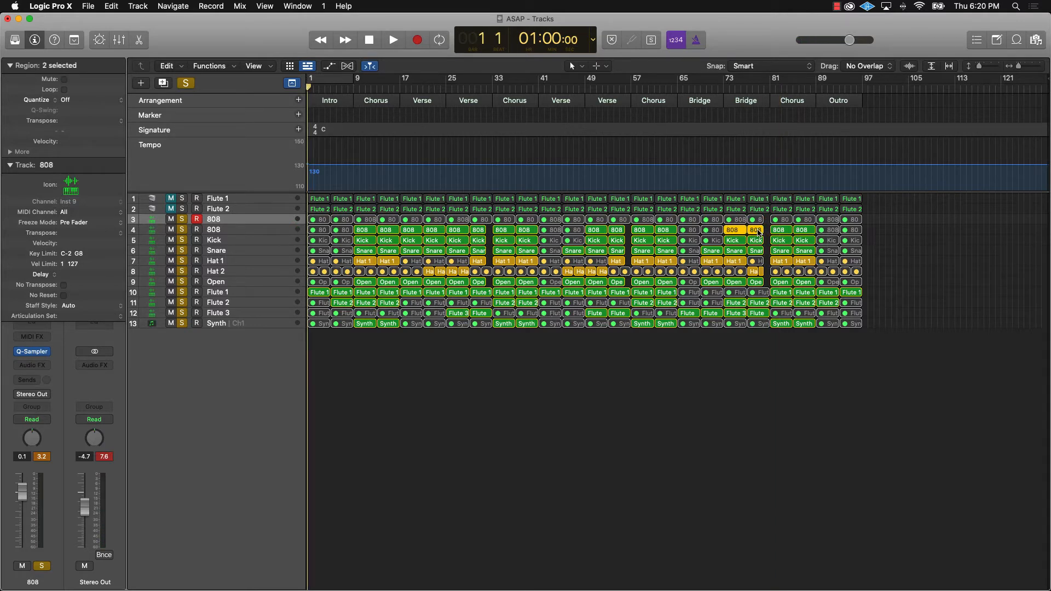
click(622, 408)
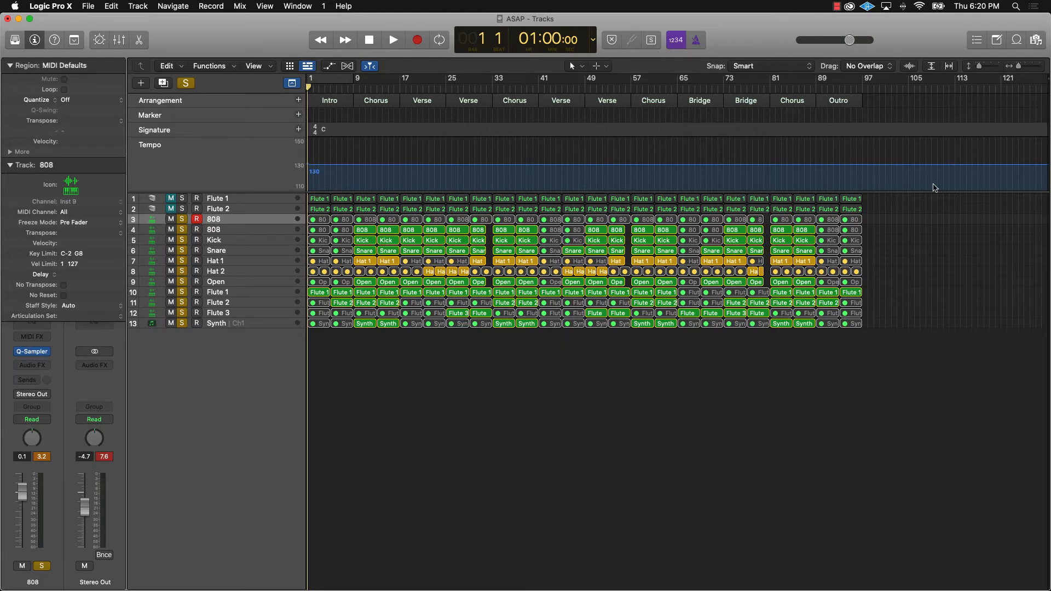
Step: Move the project end marker to just after the Outro and turn off solo on all tracks
scroll(1036, 89, right, 1)
drag(1045, 86, 872, 115)
key(space)
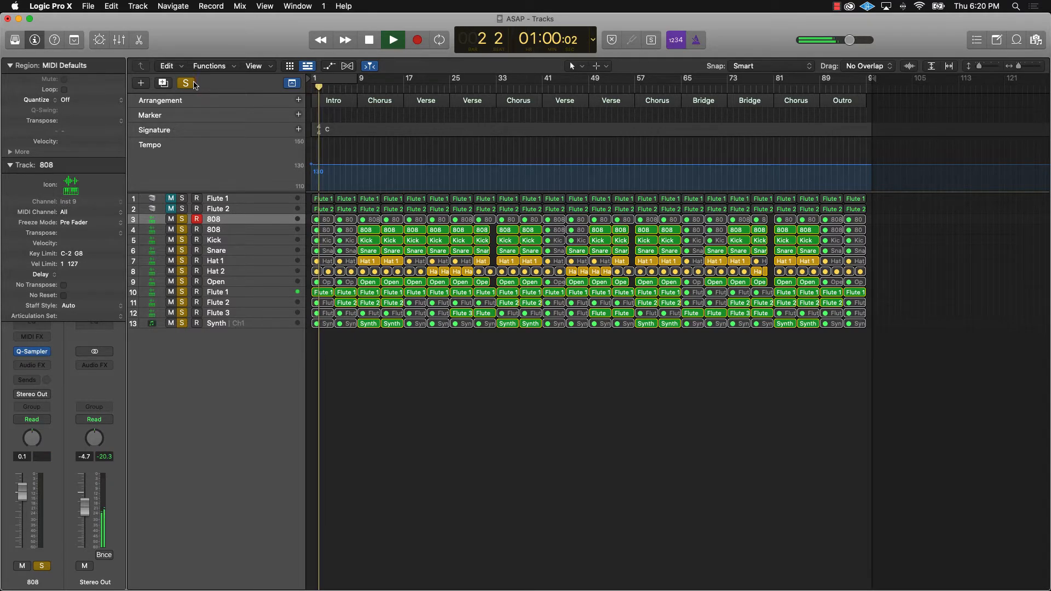
click(186, 83)
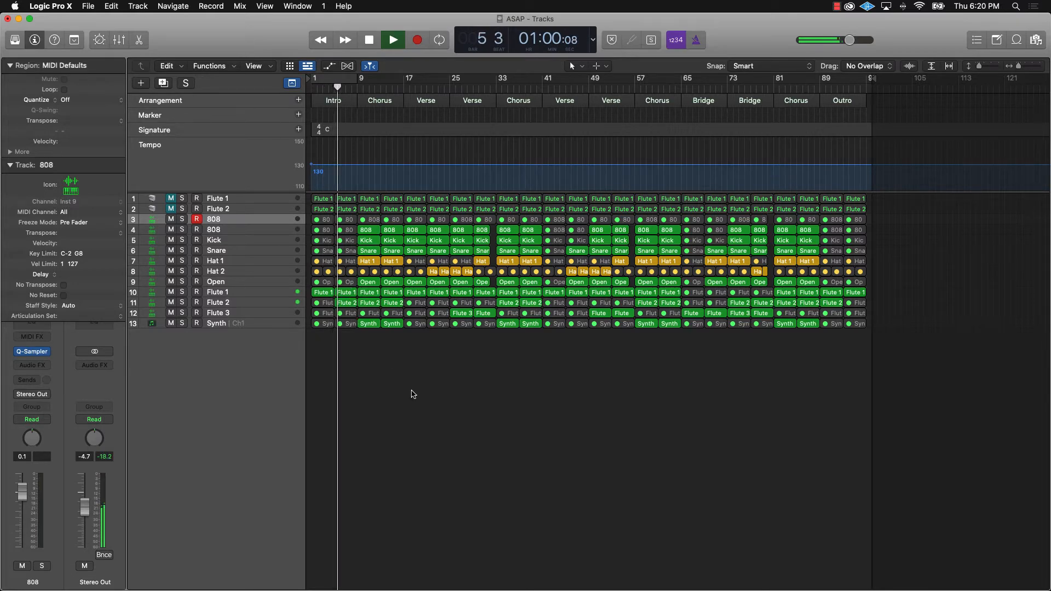
ctrl+alt+click(412, 390)
key(space)
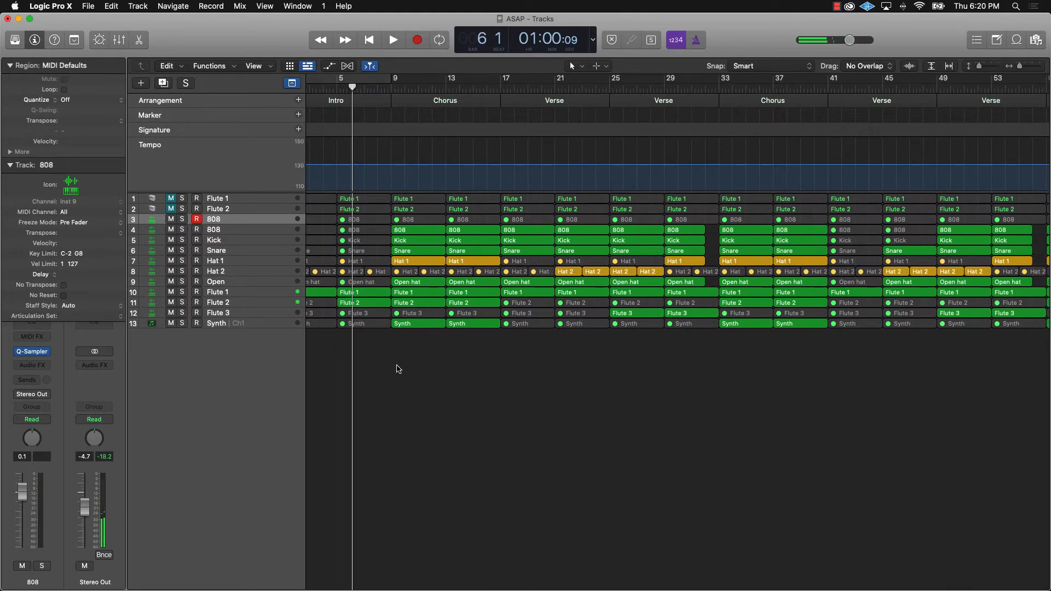
scroll(398, 370, left, 3)
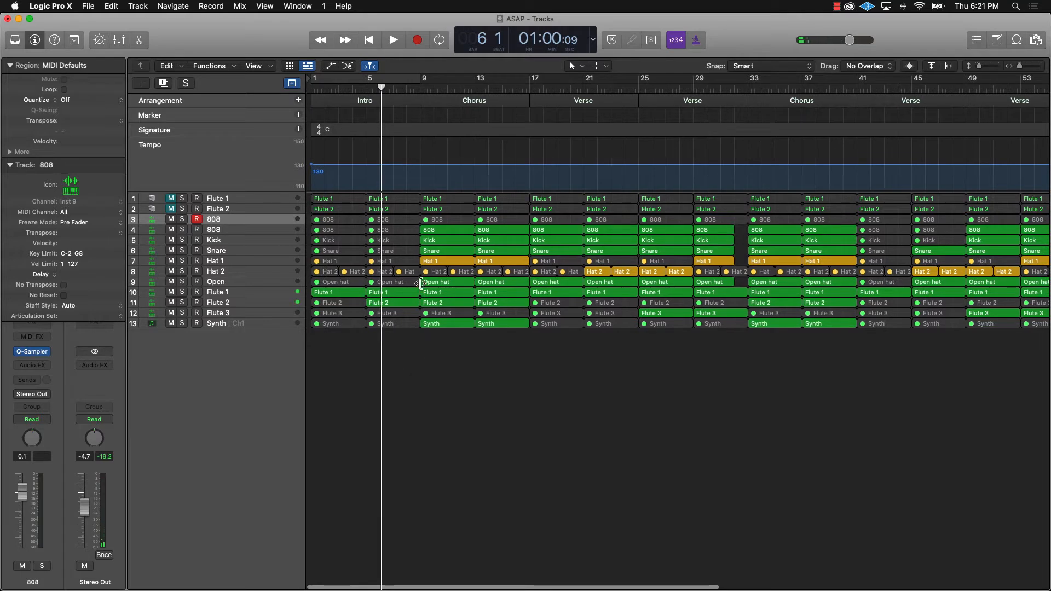
Step: Create one new software instrument track with the Default Patch below the Synth track
click(231, 324)
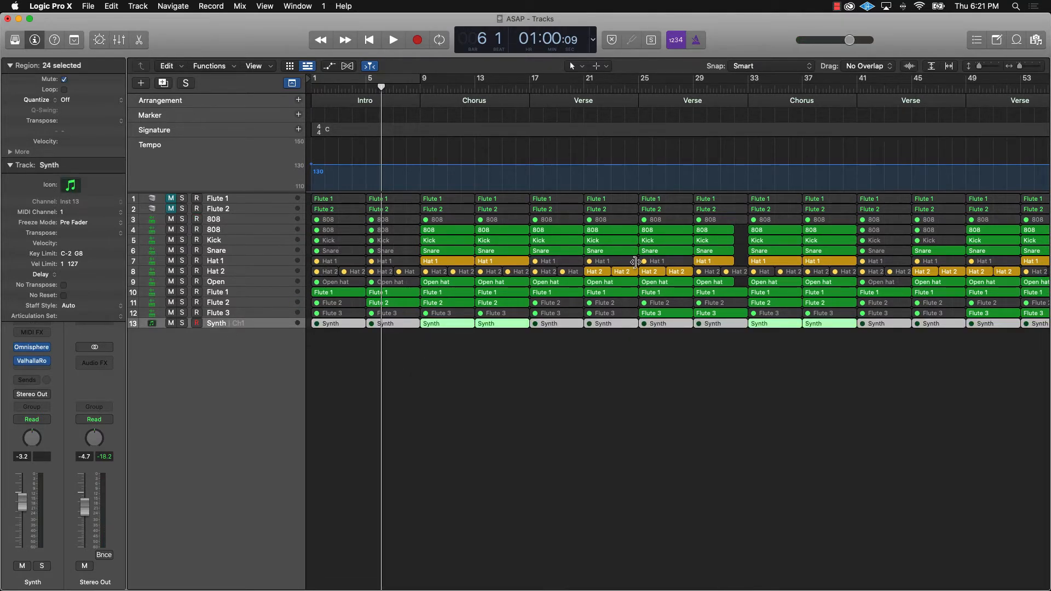
key(super+Left)
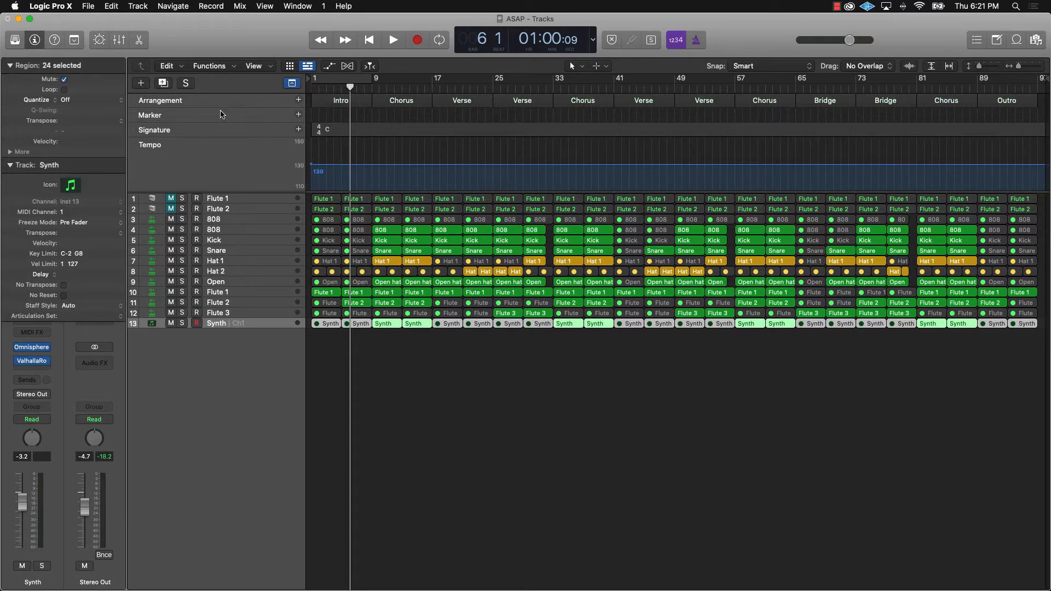
key(alt+super+n)
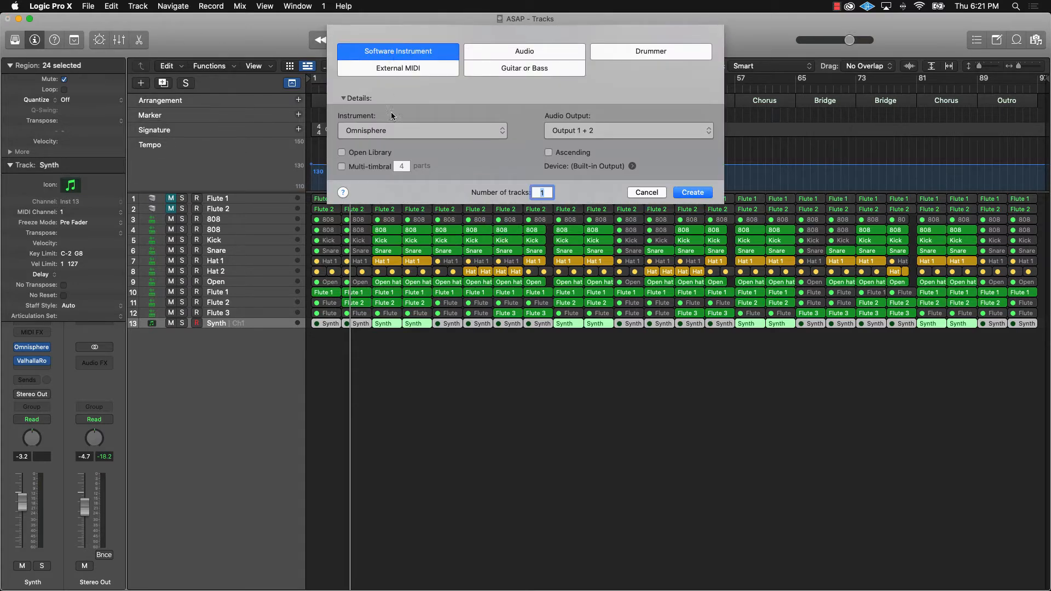
click(393, 131)
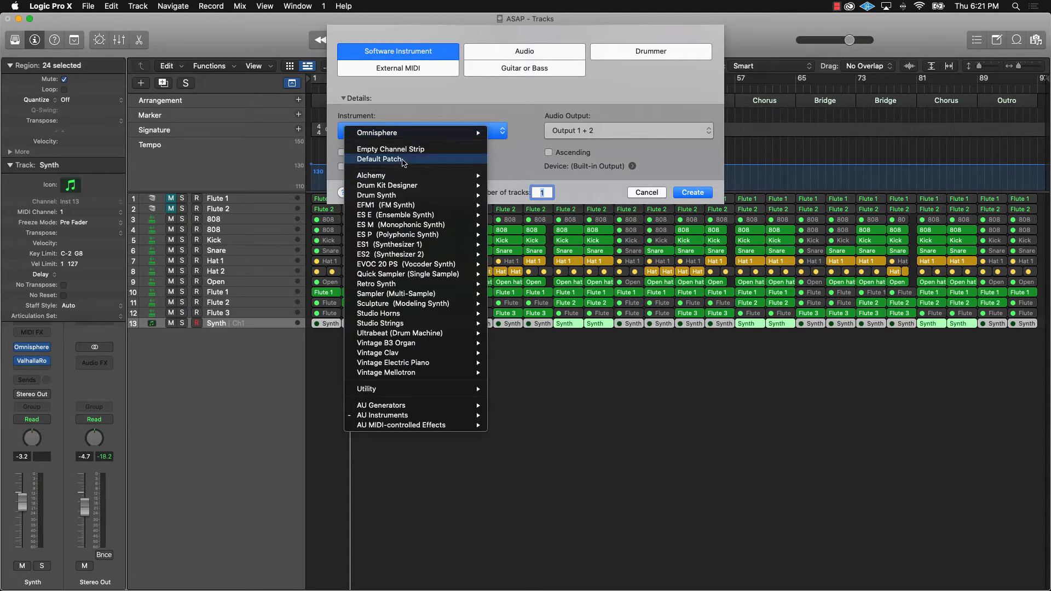
click(403, 159)
click(693, 193)
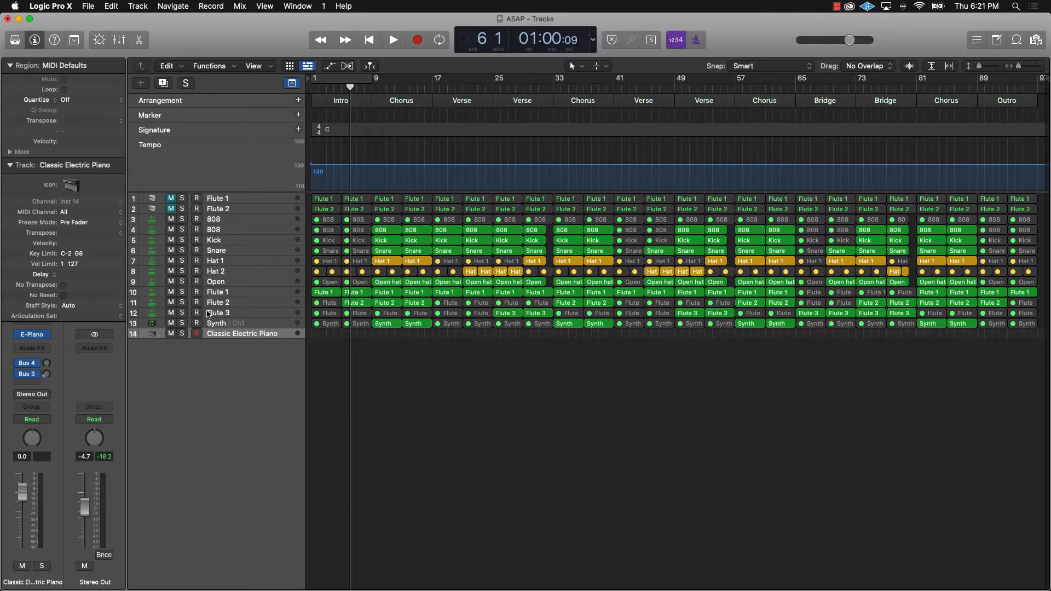
Step: Search the sound library for "rise" and load the Strobe Riser patch on the new track
click(10, 65)
click(15, 39)
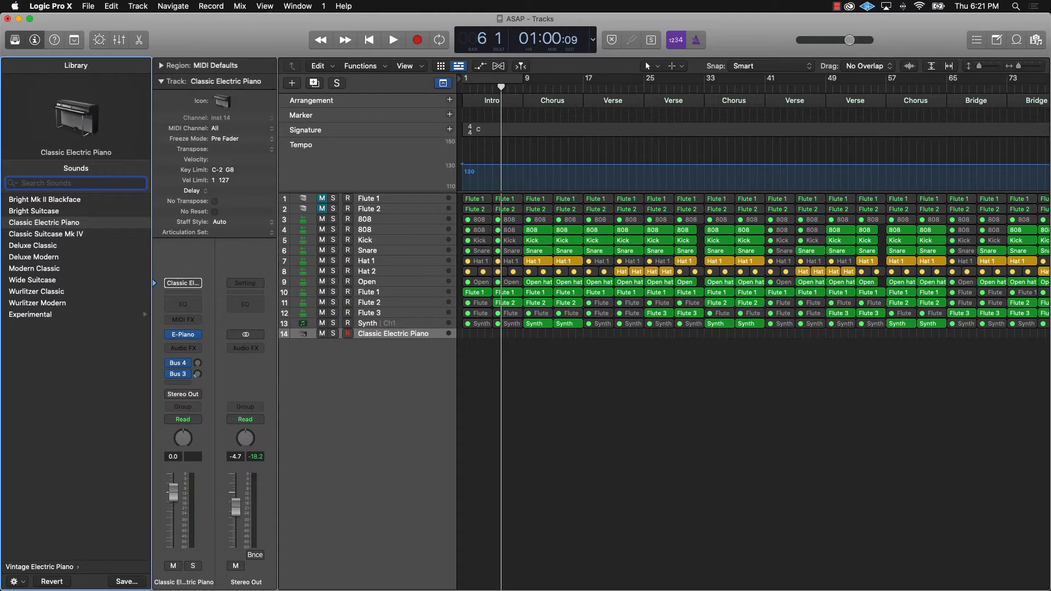
text(rise)
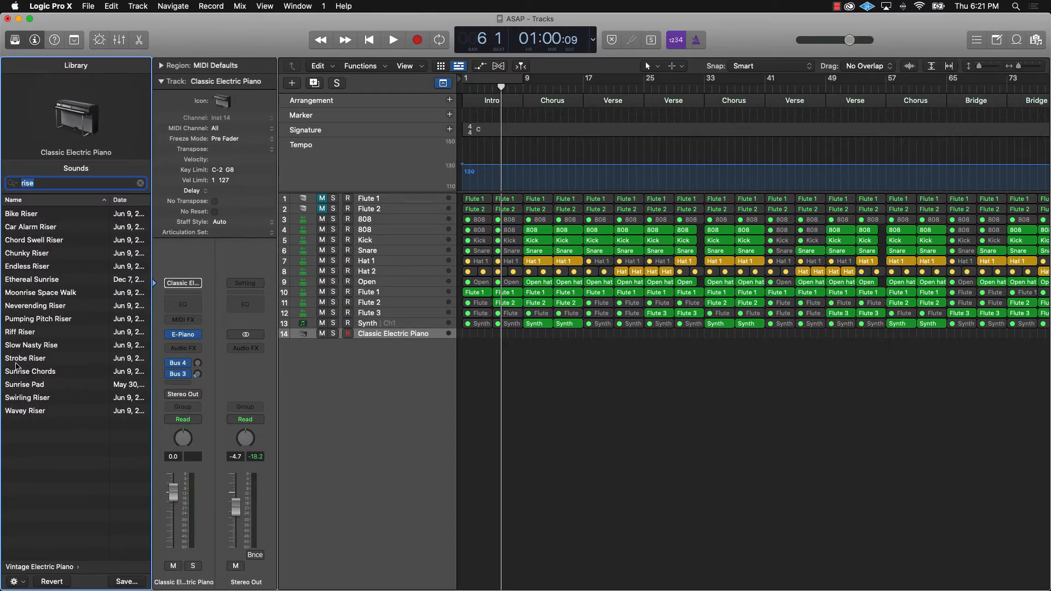
click(19, 358)
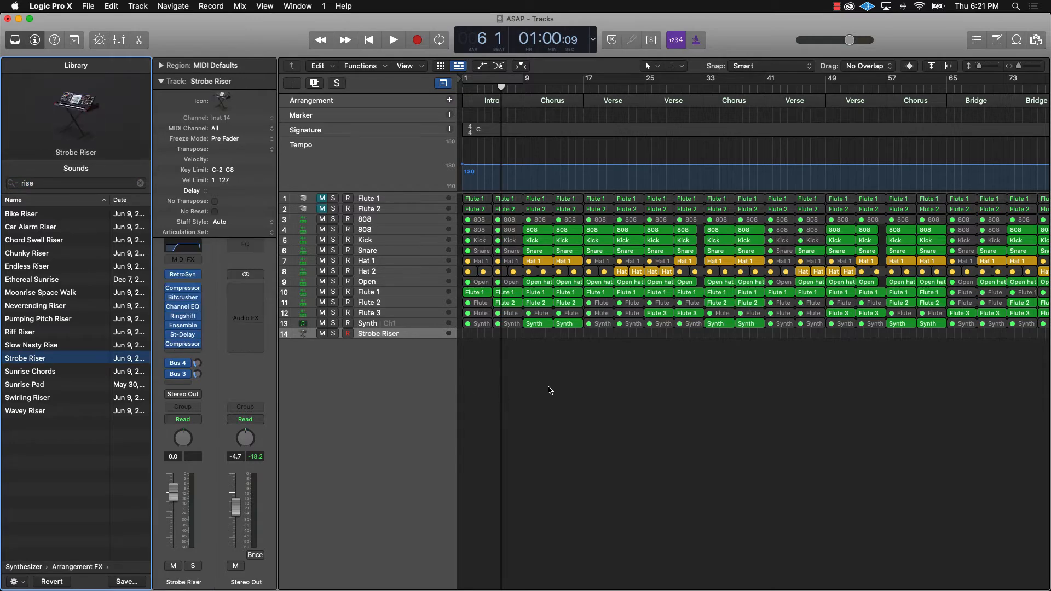
Step: Record a sustained C4 riser note on the Strobe Riser track across the Intro's last two bars, up to bar 9
key(super+k)
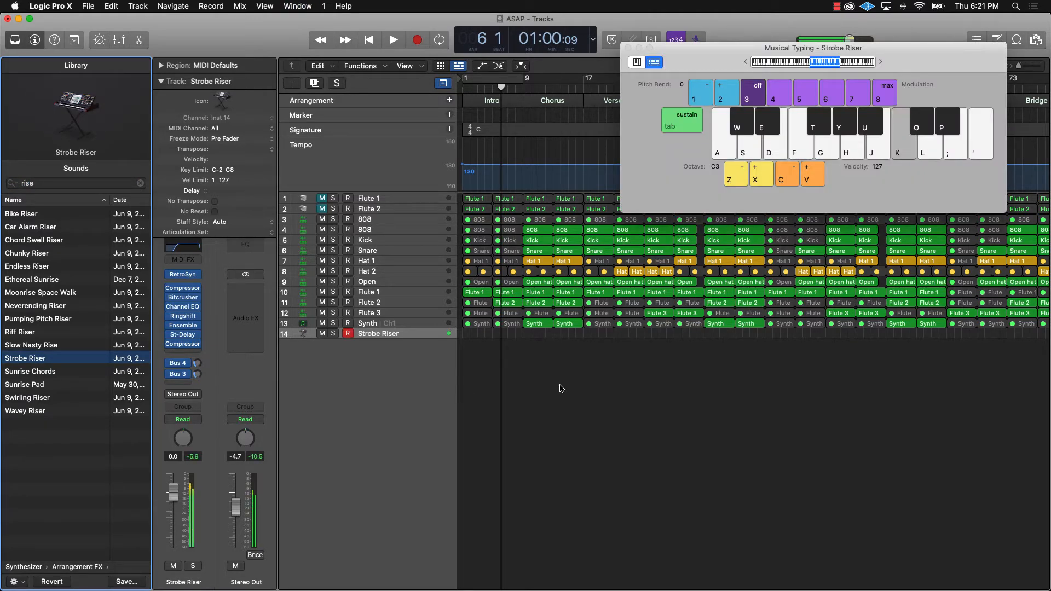
key(Return)
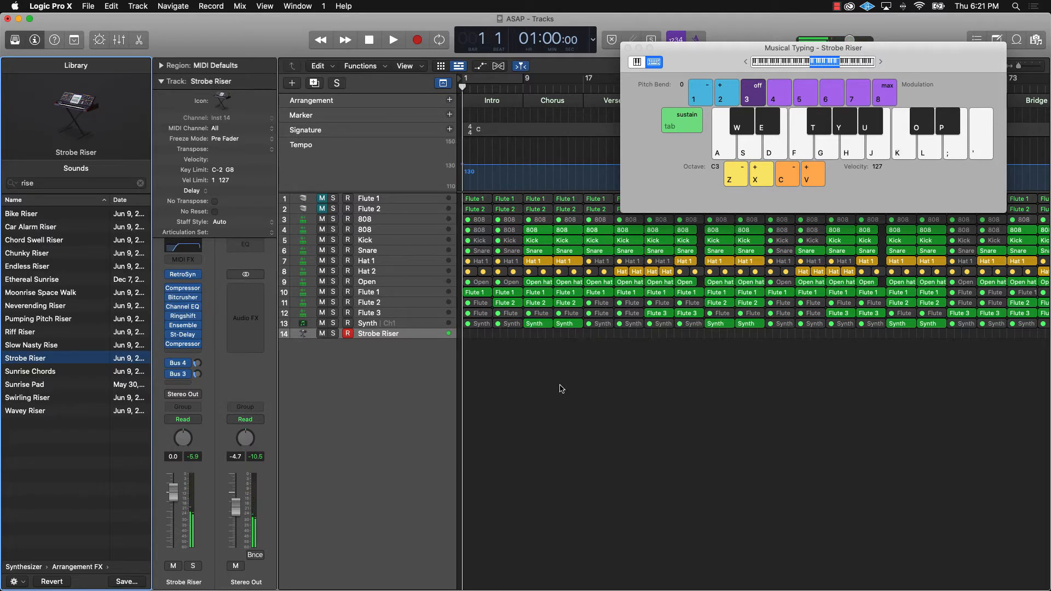
key(r)
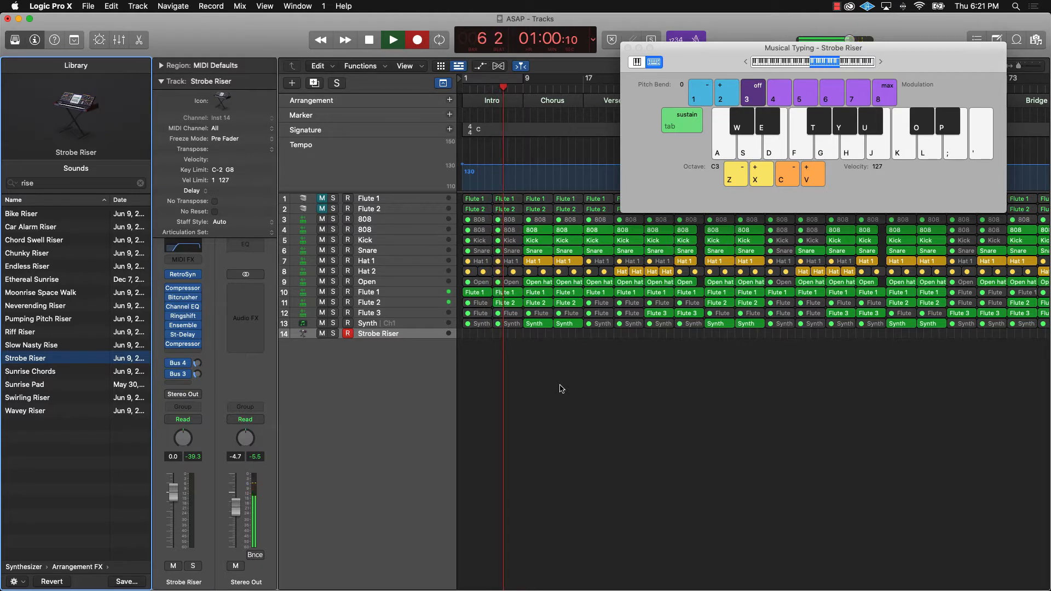
key(k)
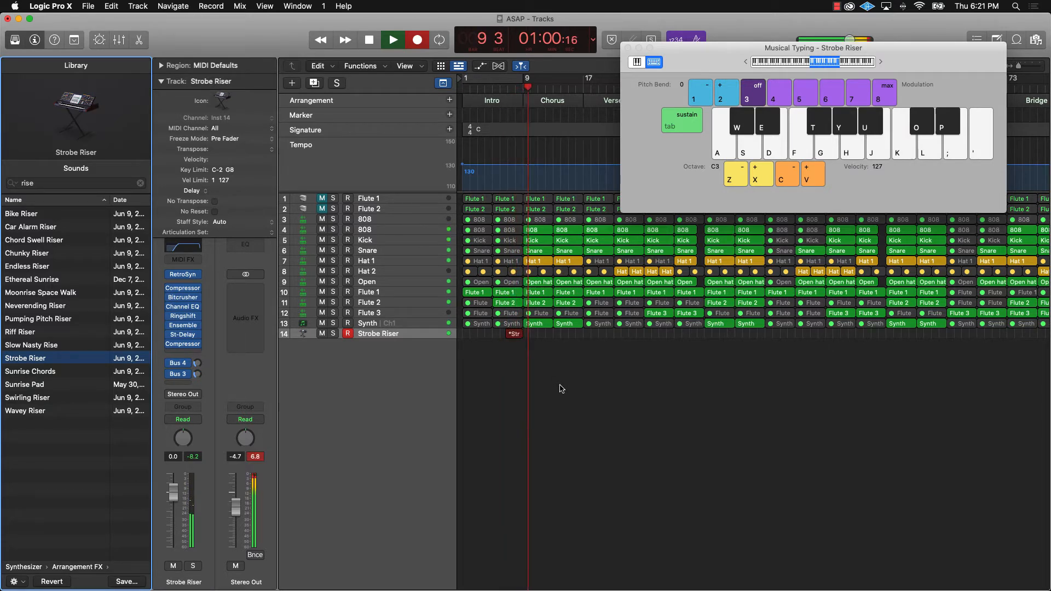
click(514, 388)
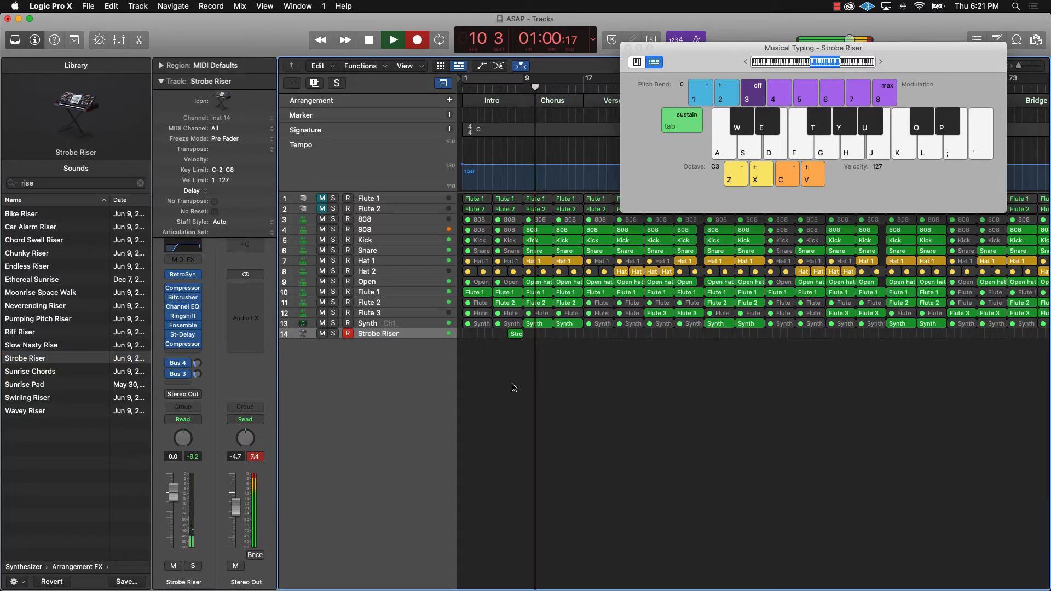
key(space)
Step: Examine the recorded Strobe Riser note in the Piano Roll, then close Musical Typing and the editor
ctrl+alt+click(512, 386)
scroll(510, 385, up, 10)
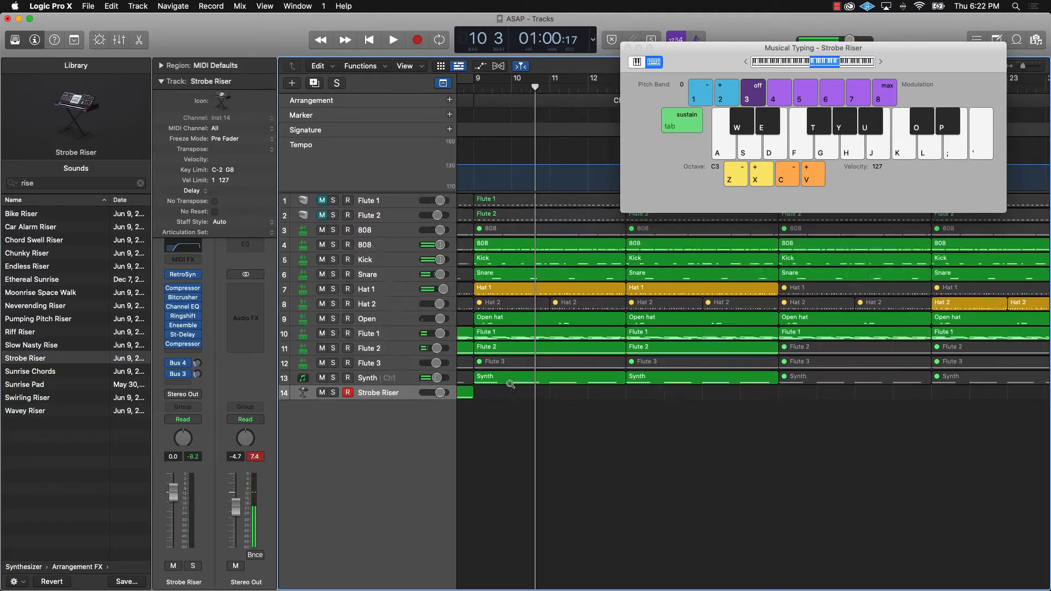
scroll(511, 386, left, 8)
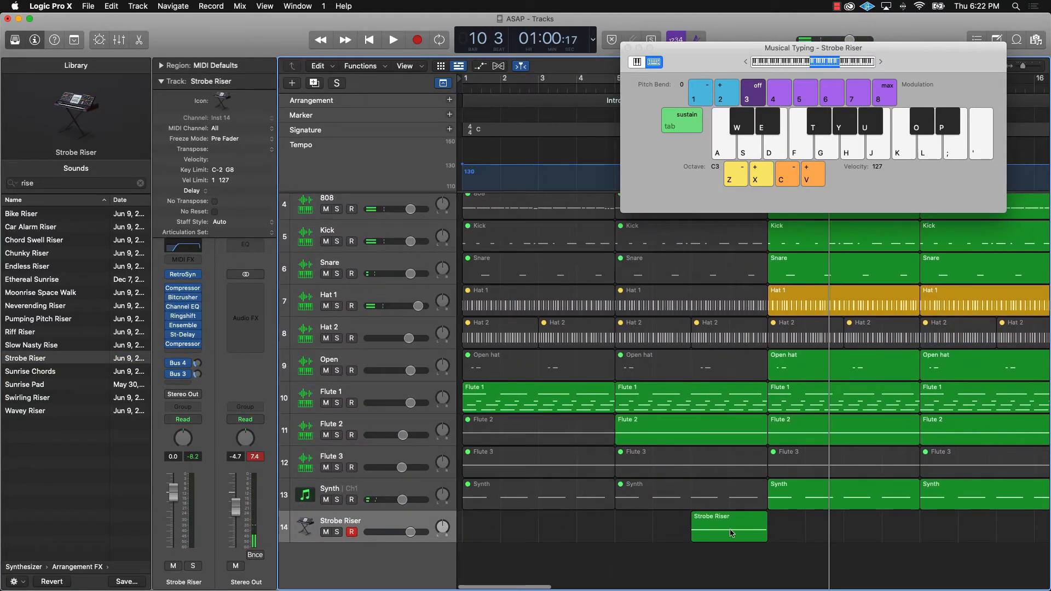
double_click(731, 533)
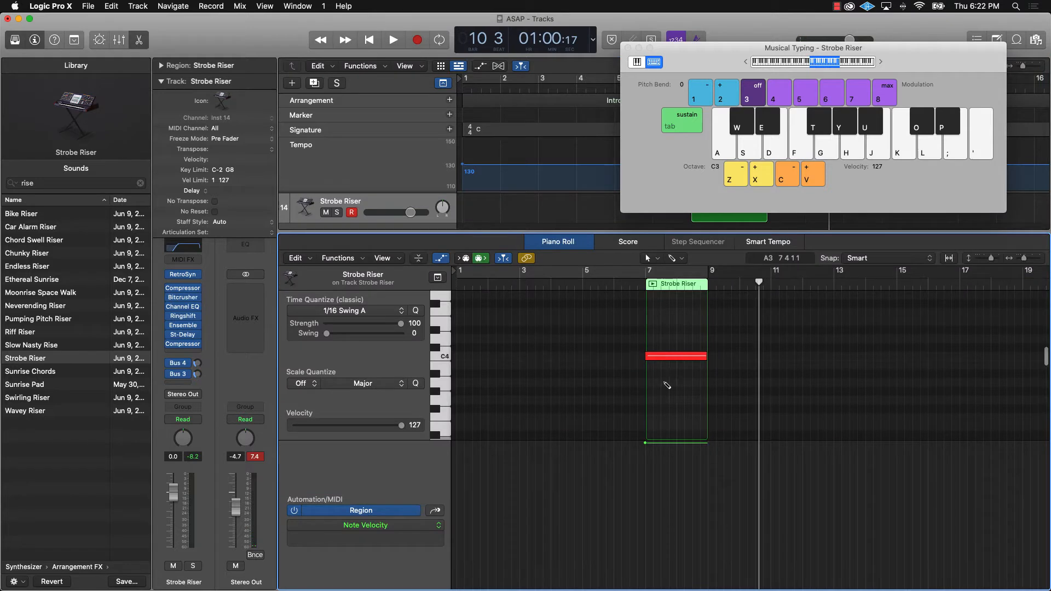
key(super+a)
click(678, 408)
click(628, 49)
key(e)
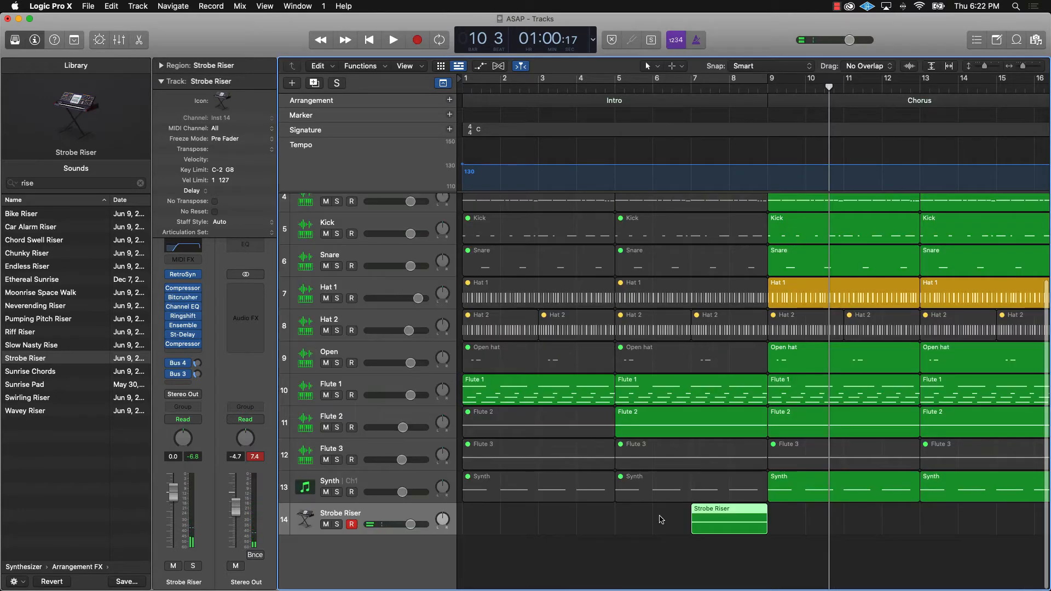
Step: Extend the start of the Strobe Riser region back to bar 1 so it spans the eight-bar Intro
click(645, 531)
key(z)
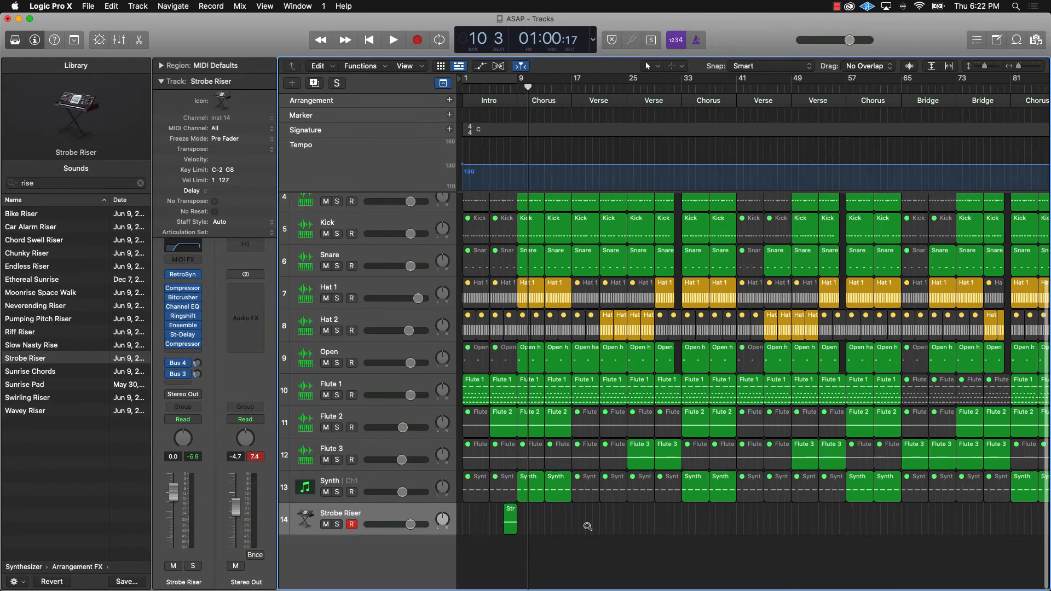
scroll(541, 523, left, 3)
drag(518, 531, 447, 530)
key(comma)
key(comma)
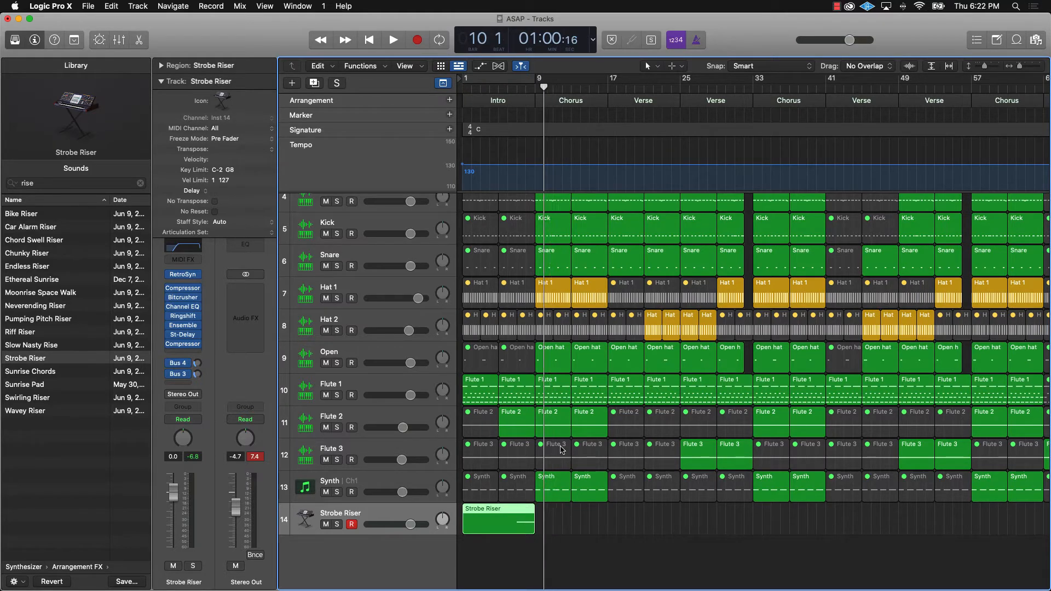
Step: Repeat the eight-bar Strobe Riser region through every section up to the end of the Outro at bar 97
key(super+r)
key(super+r)
key(super+r)
key(super+r)
key(super+r)
key(super+r)
key(super+r)
key(super+r)
key(super+r)
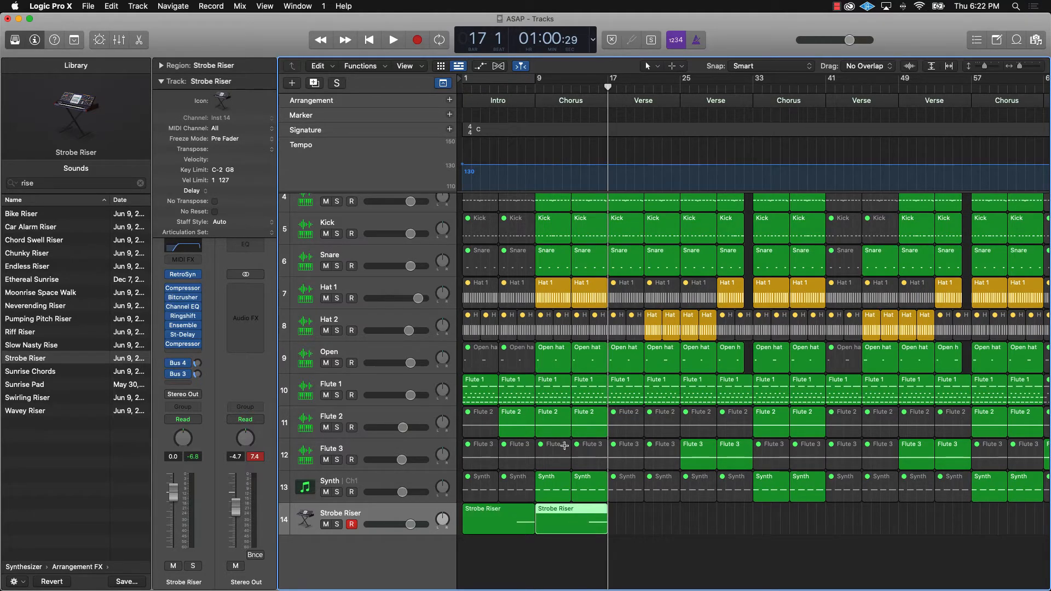
key(super+r)
key(super+r)
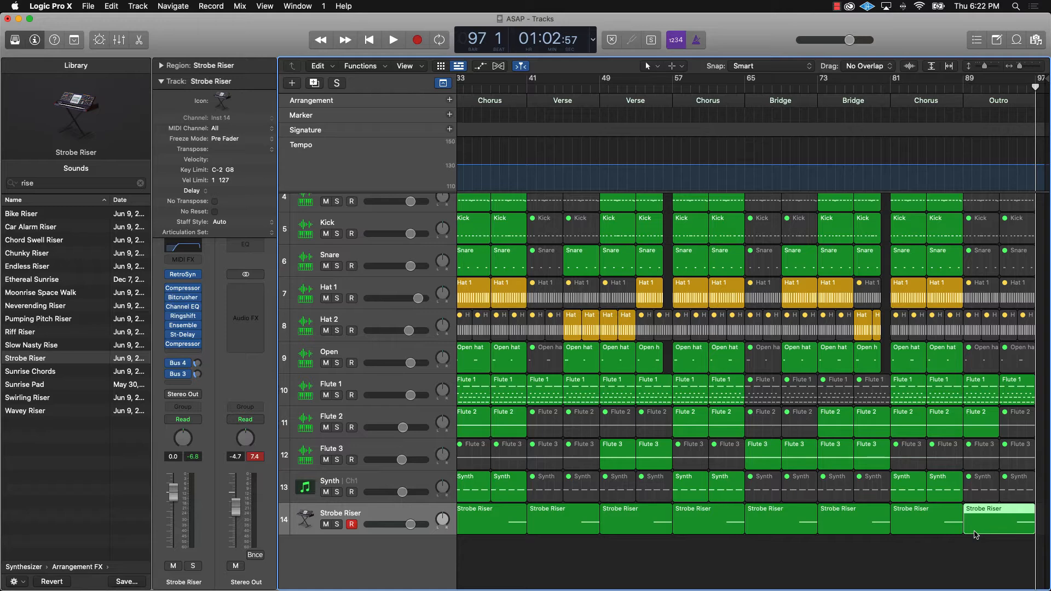
Step: Mute the Strobe Riser regions in the Outro, the first Bridge and the Verses starting at bars 17 and 41
key(ctrl+m)
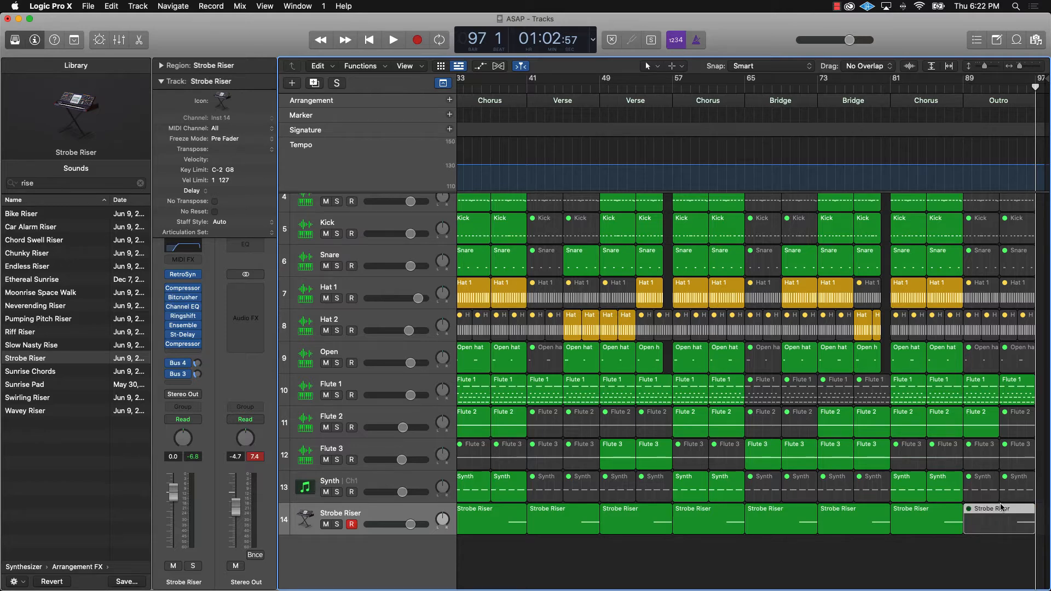
click(787, 527)
scroll(679, 525, left, 2)
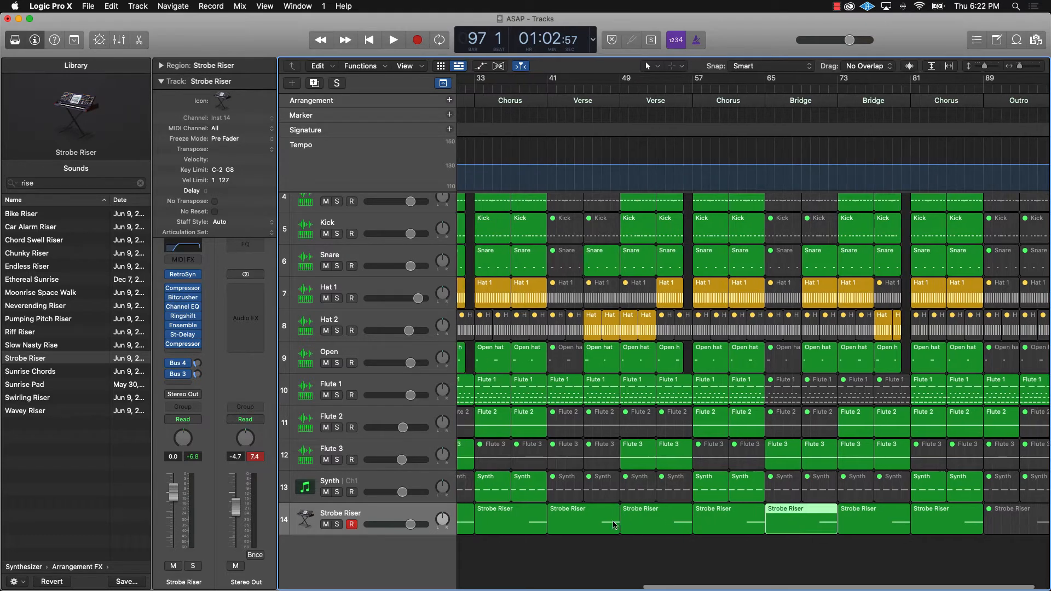
scroll(599, 523, left, 10)
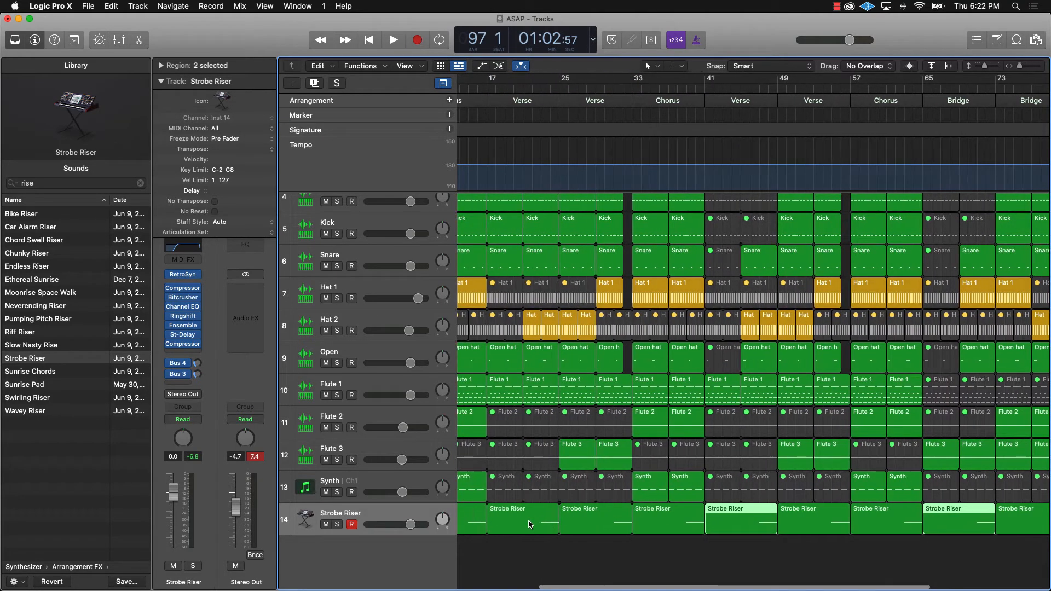
key(ctrl+m)
key(Return)
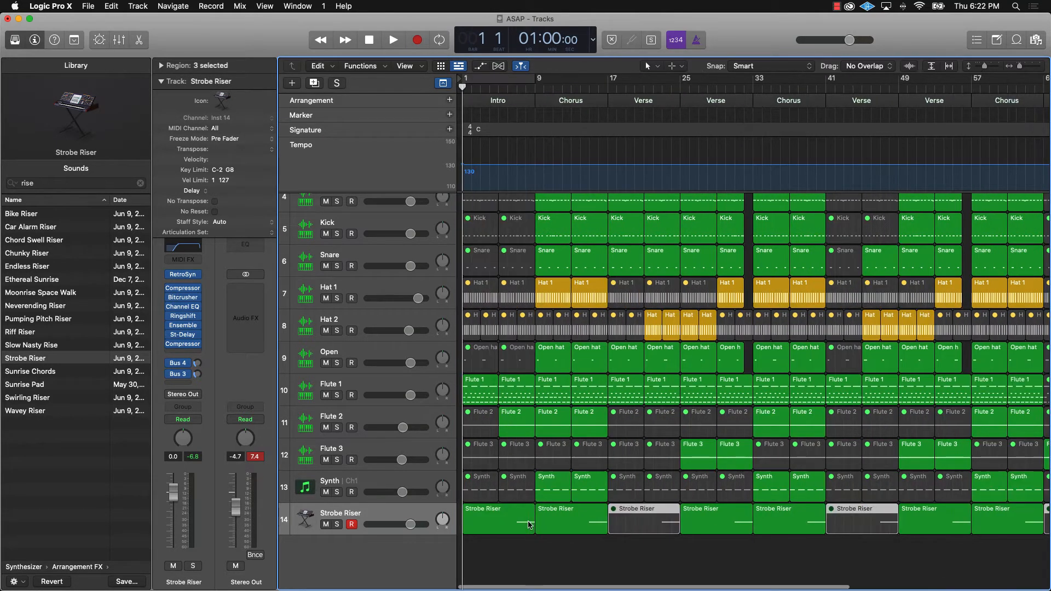
click(654, 557)
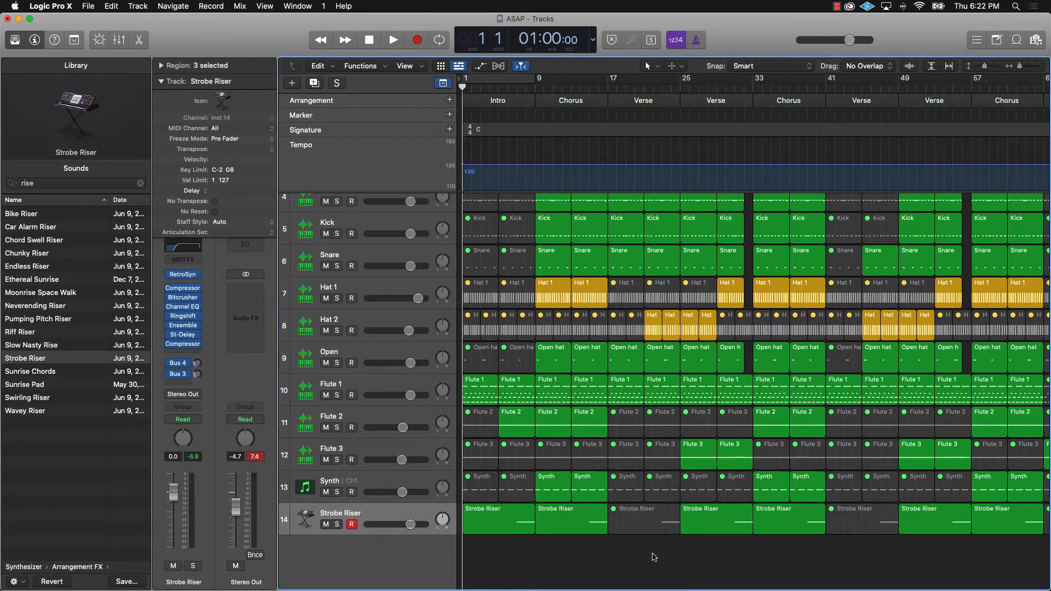
Step: Lower the Strobe Riser track's volume to -3.7 dB, start playback from the beginning, and rename the track Rise
drag(412, 527, 402, 525)
key(space)
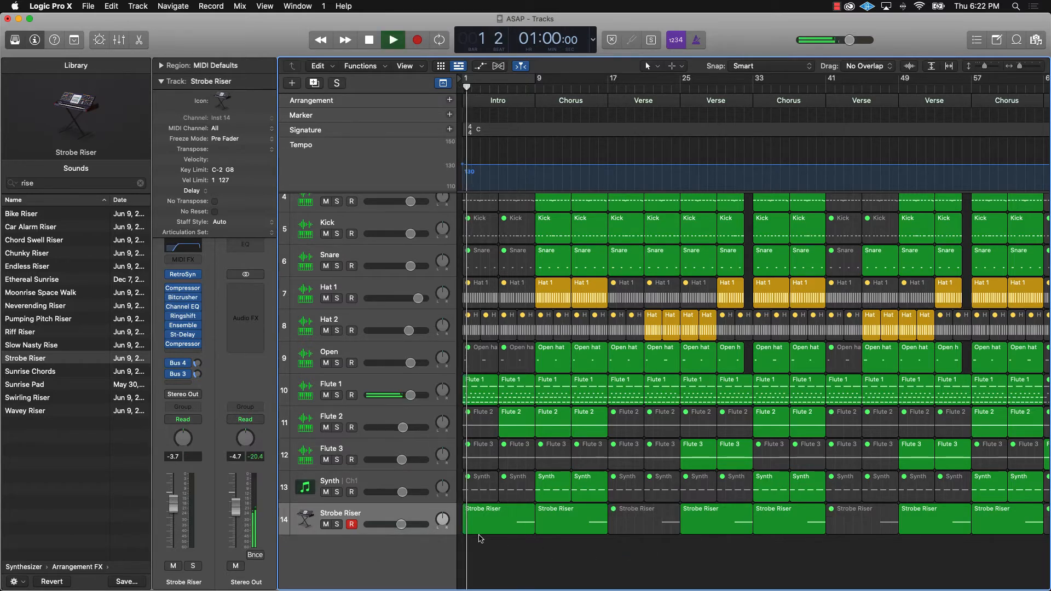
double_click(340, 513)
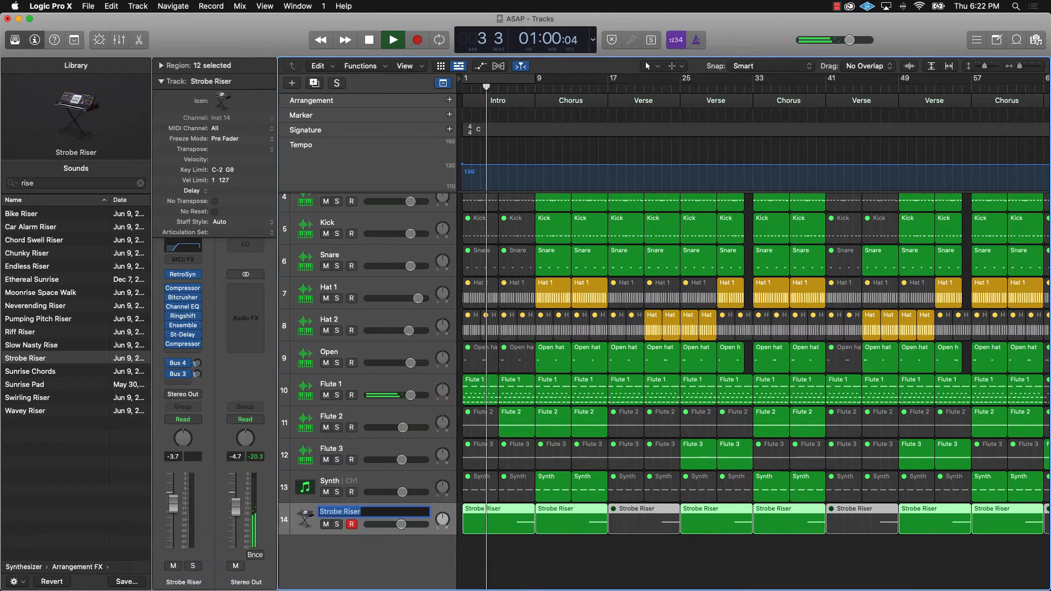
text(Rise)
key(Return)
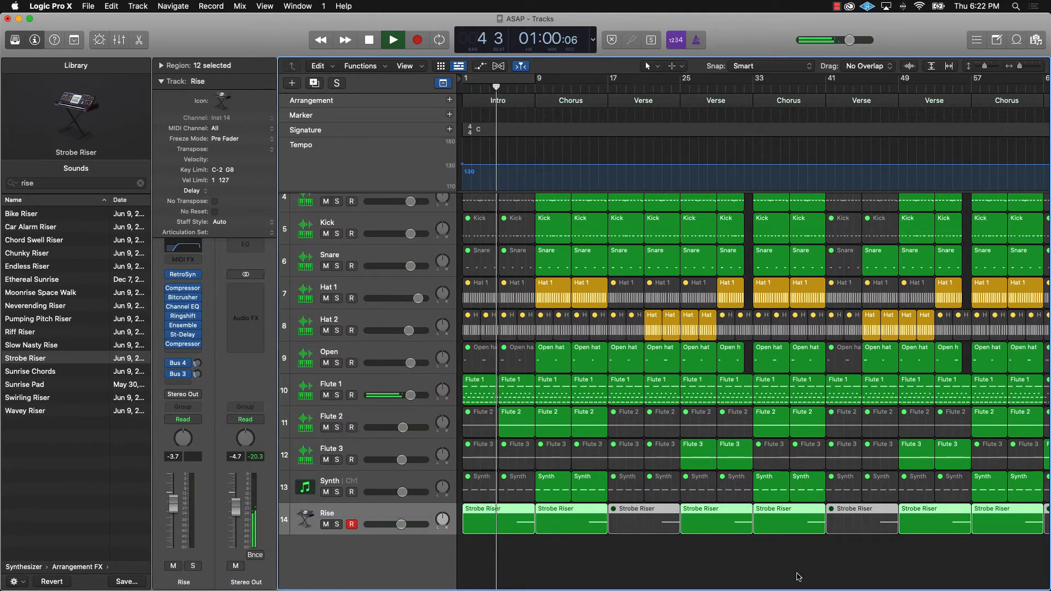
Step: Rename all regions in the project after their track names and clear the selection
click(749, 564)
key(super+a)
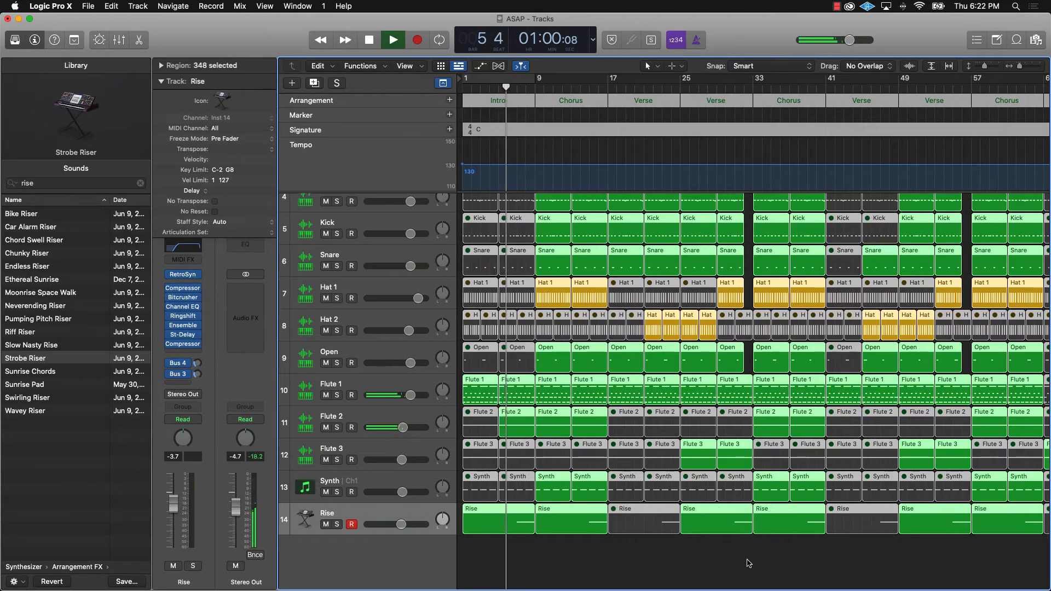
scroll(613, 368, up, 2)
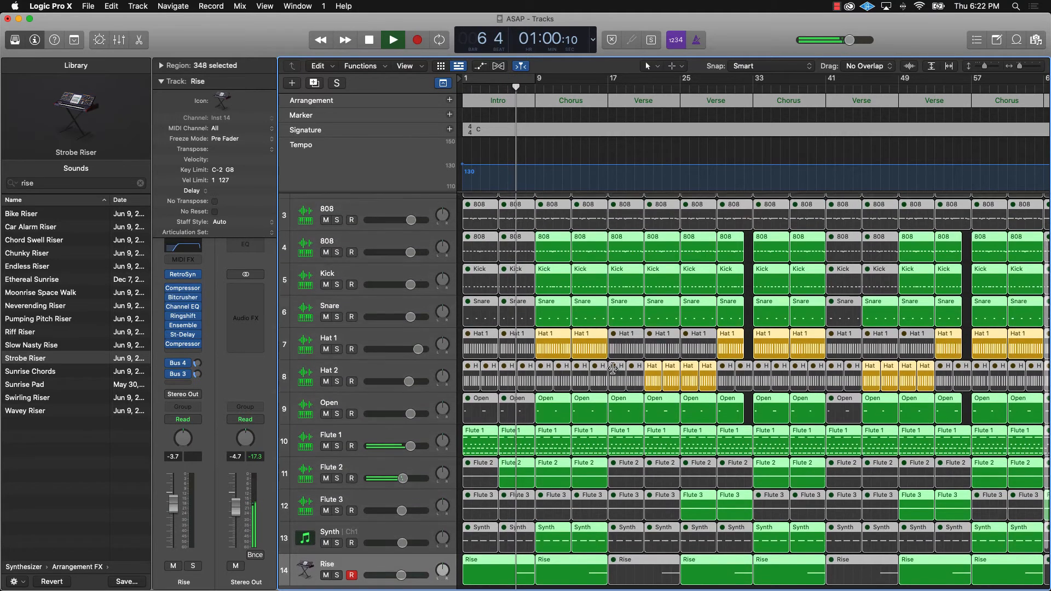
scroll(613, 368, down, 5)
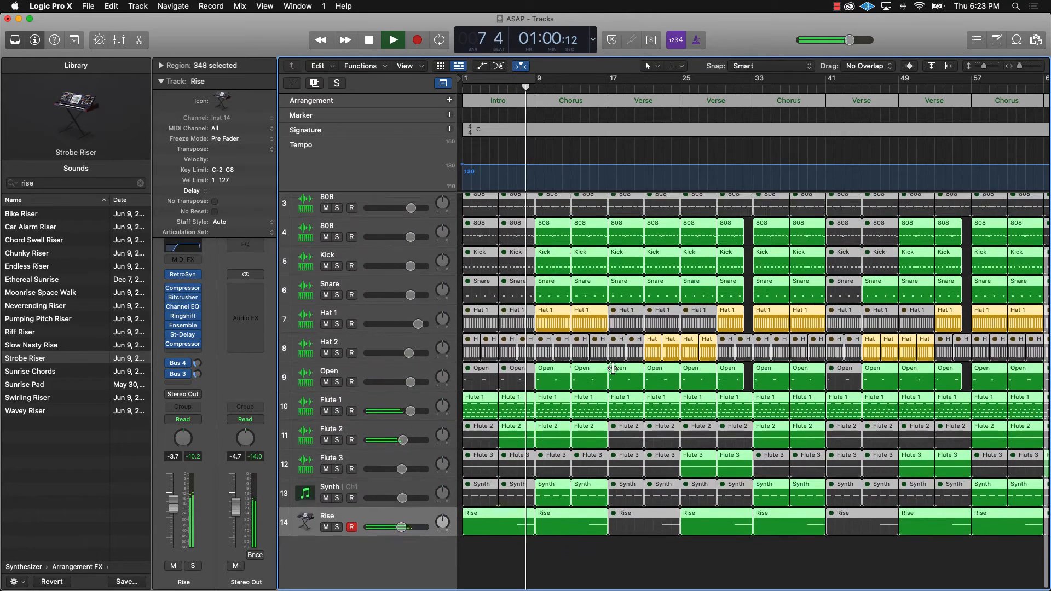
scroll(613, 368, down, 3)
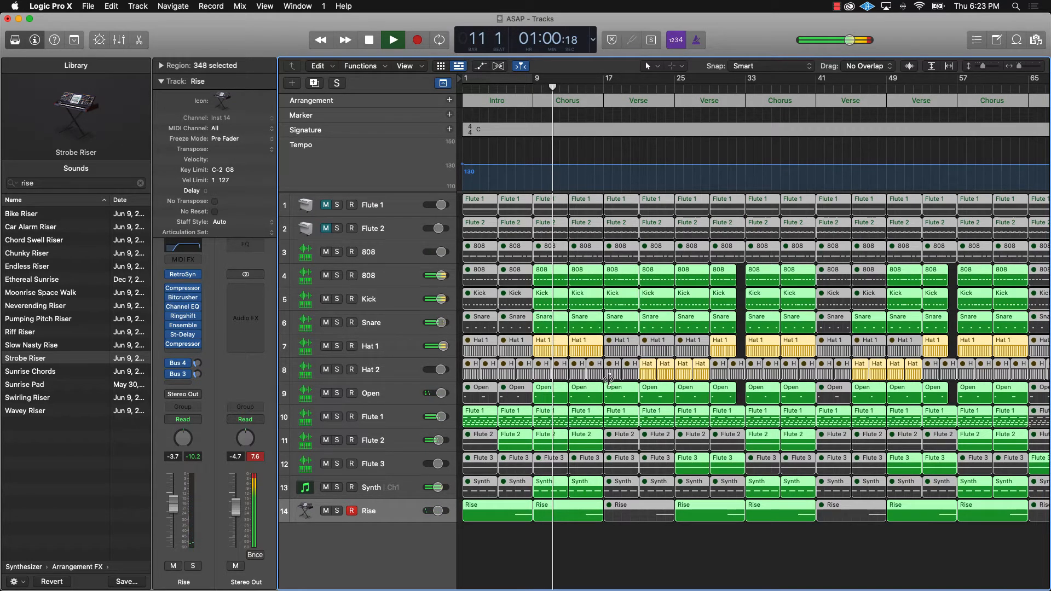
click(620, 553)
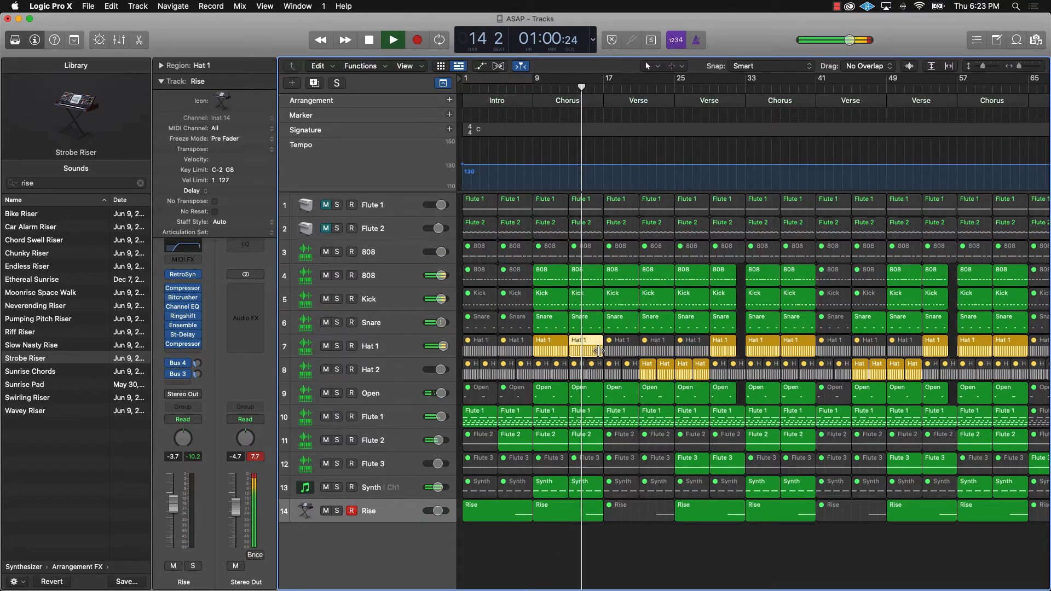
Step: Trim about half a bar off the end of the last Hat 1 region in each of the four Choruses
drag(600, 351, 593, 351)
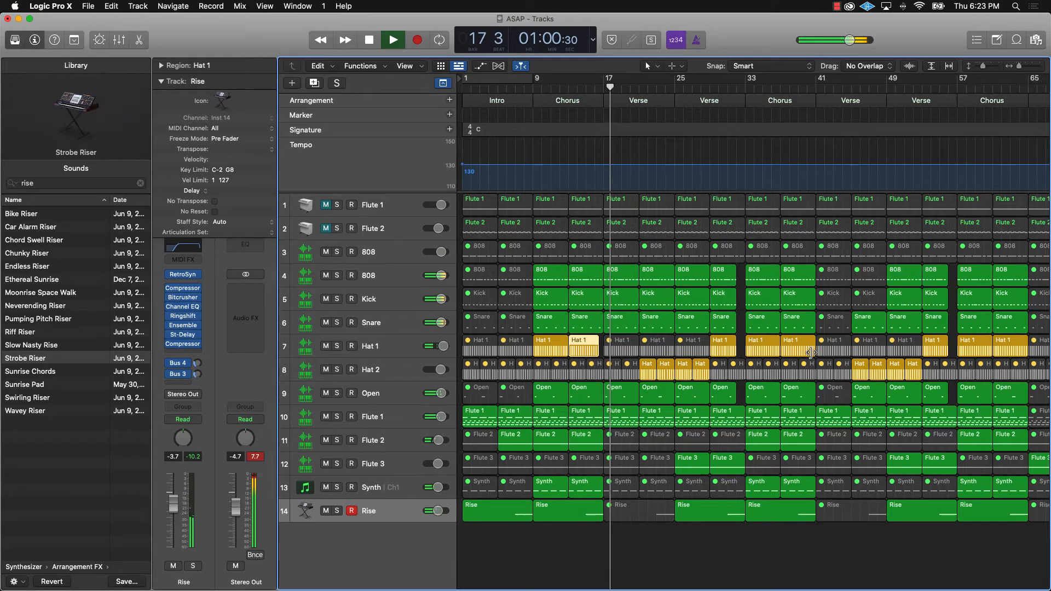
drag(811, 352, 807, 352)
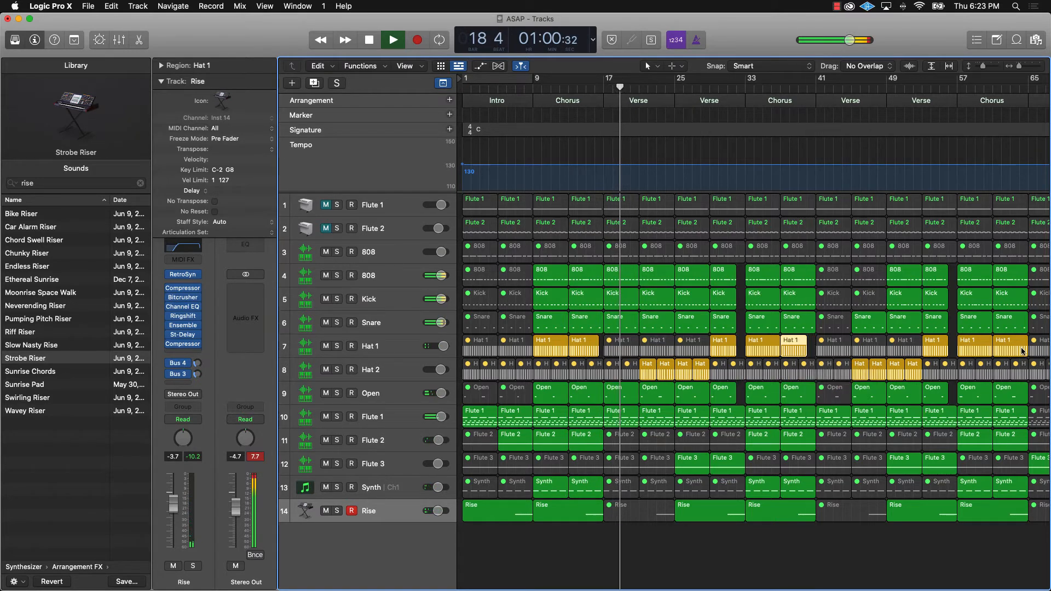
drag(1021, 351, 1019, 351)
scroll(949, 361, right, 1)
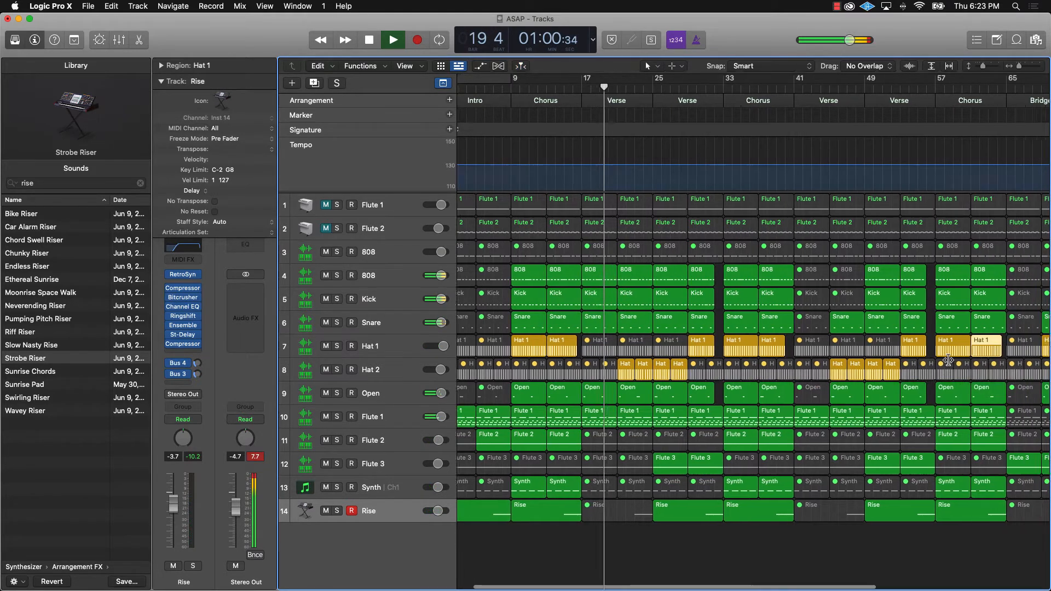
scroll(949, 362, right, 5)
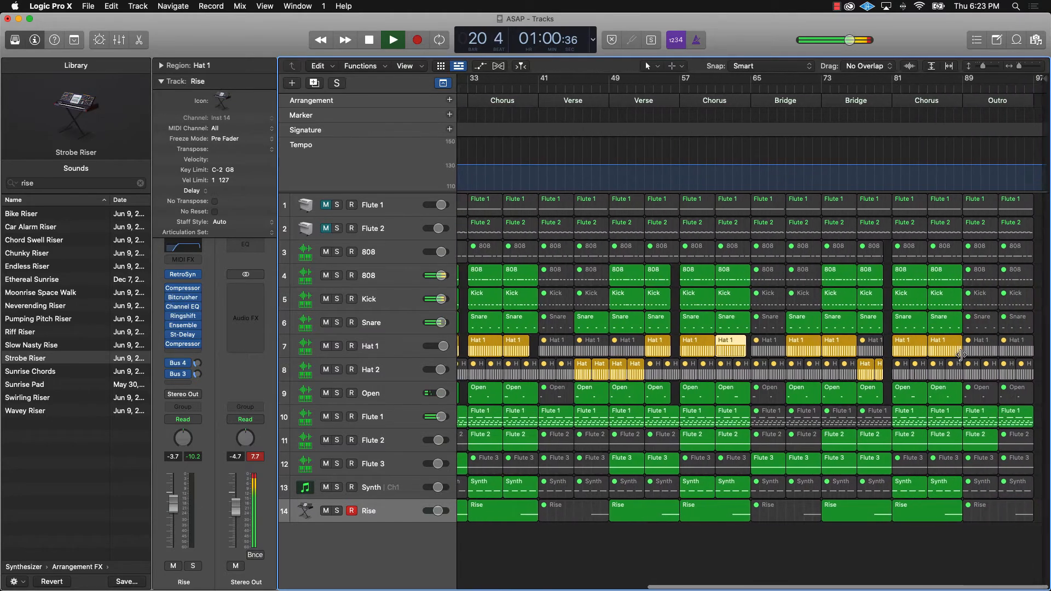
drag(961, 354, 957, 354)
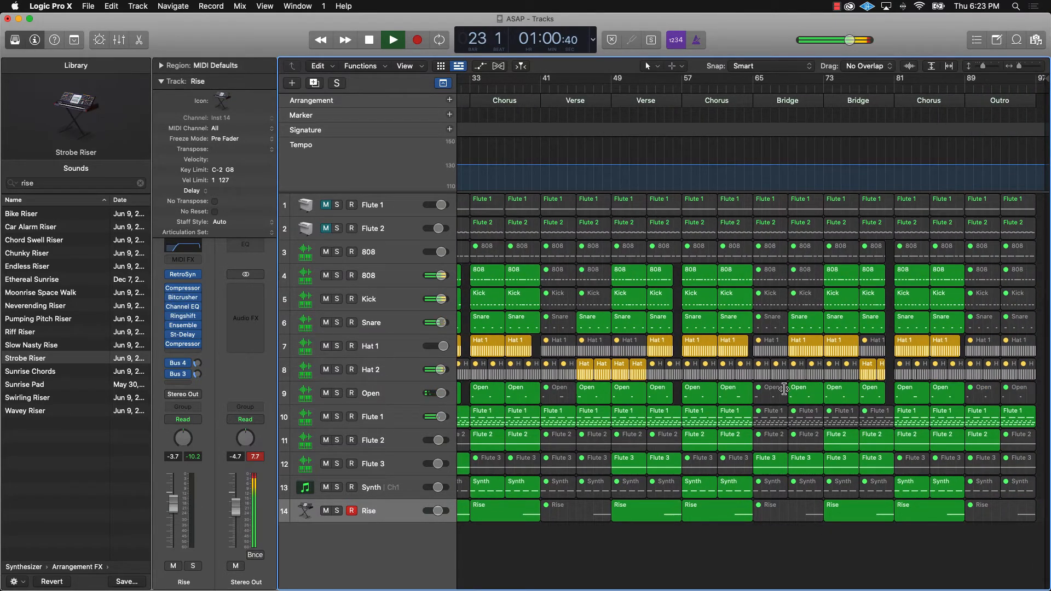
scroll(772, 365, left, 7)
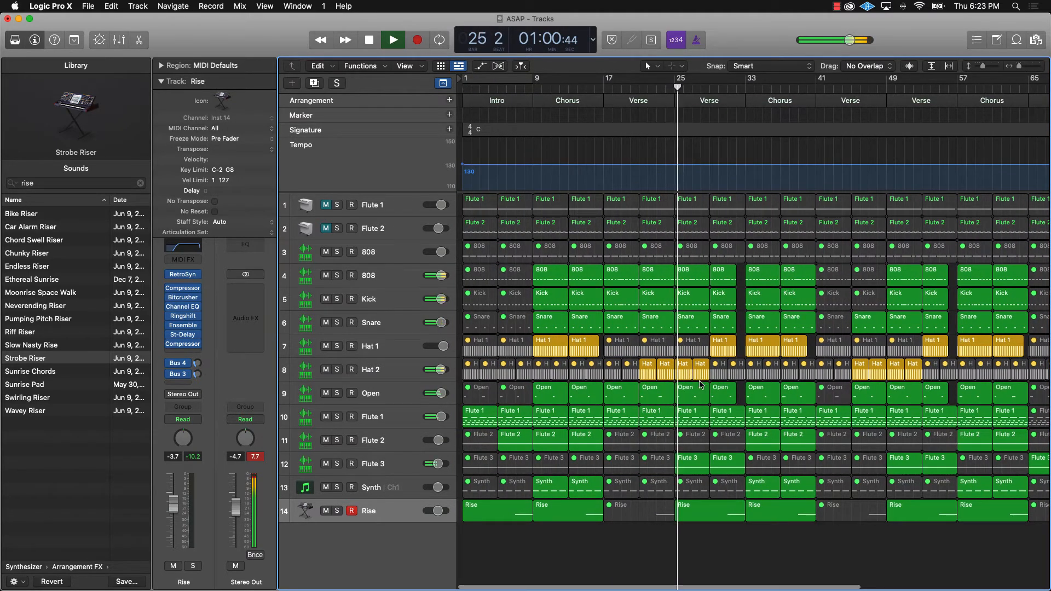
Step: Extend the track 4 808 region at the end of the second Verse to bar 33, where the next Chorus starts
key(super+Up)
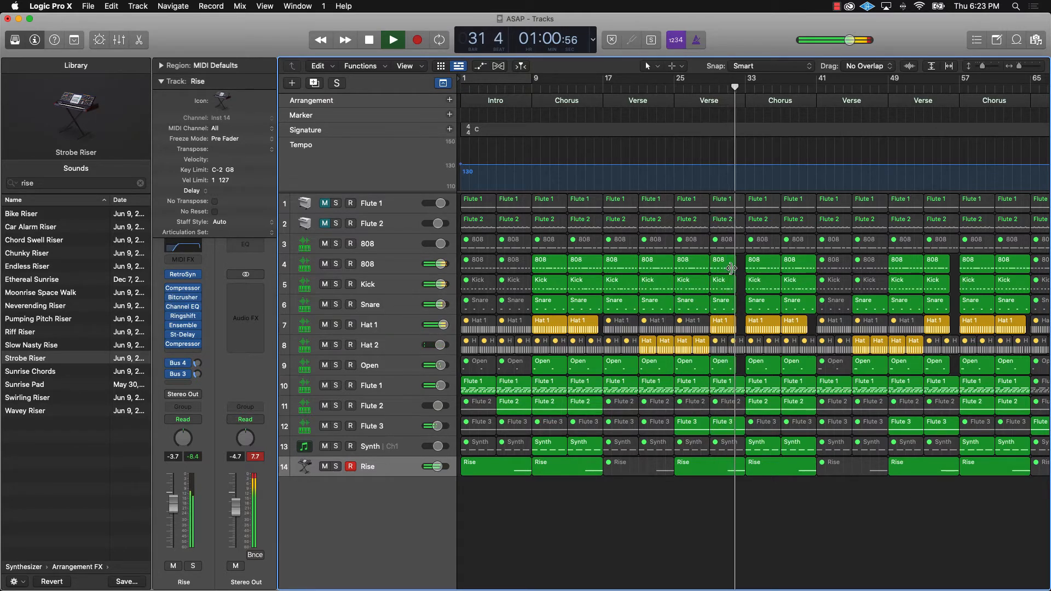
drag(736, 266, 739, 269)
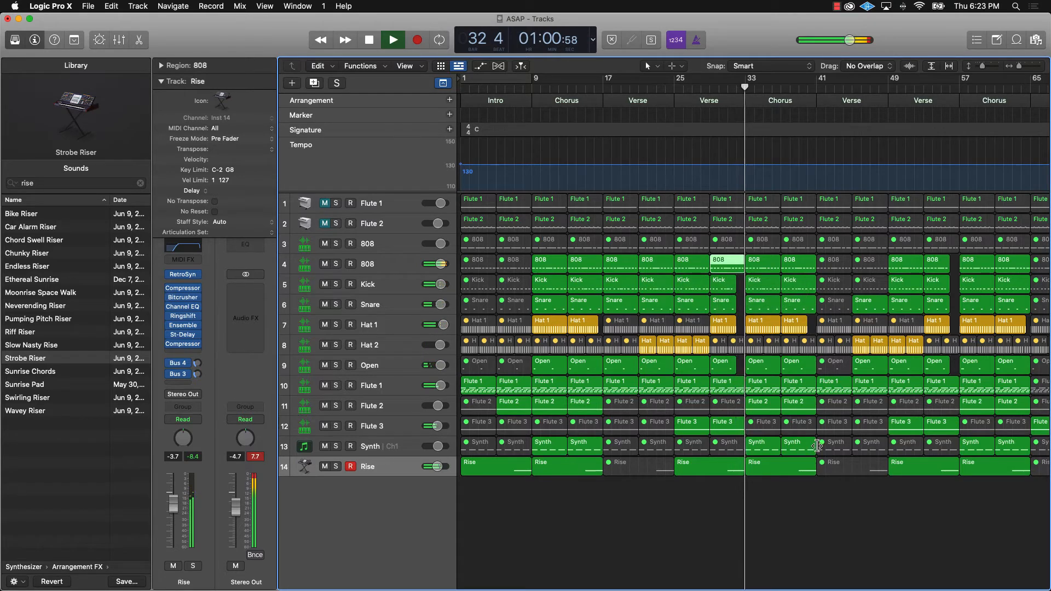
click(847, 526)
scroll(846, 509, right, 3)
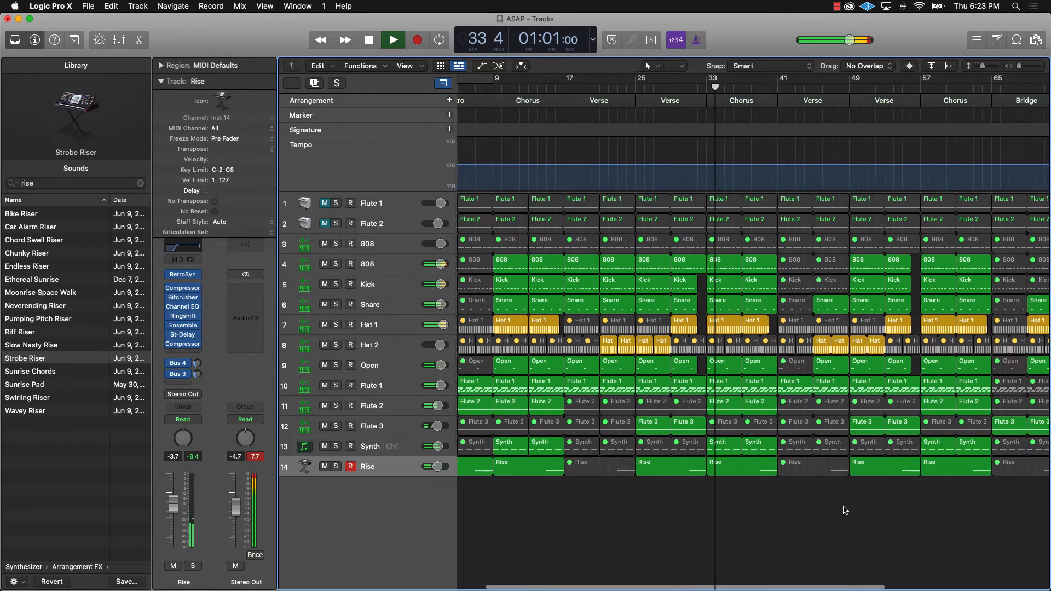
Step: Extend the last Hat 1 region in the Chorus at bar 33 slightly to match the other Choruses, and clear the selection
scroll(846, 510, right, 3)
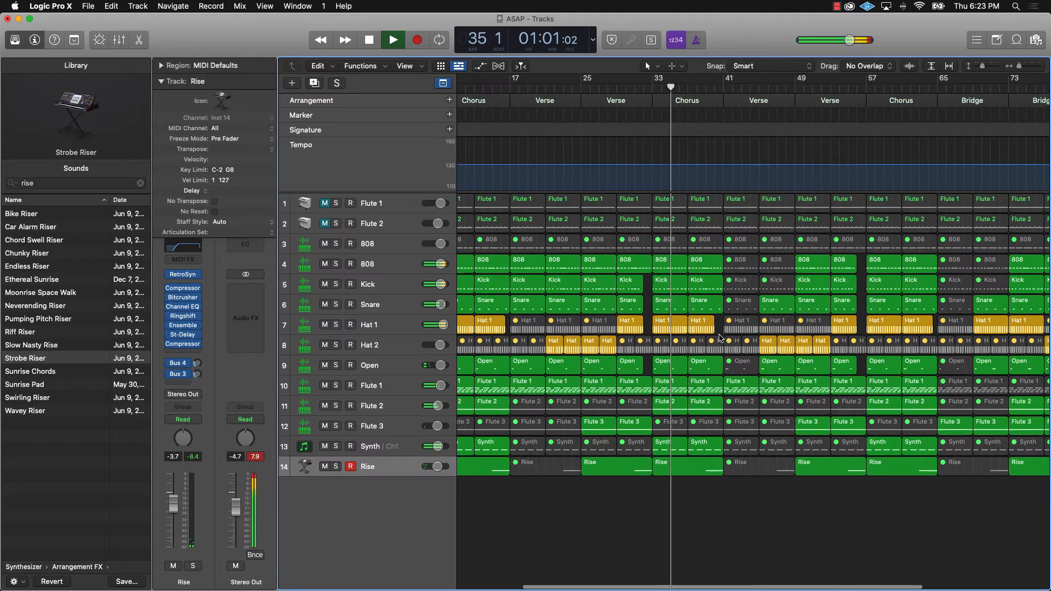
drag(715, 329, 715, 329)
scroll(954, 340, right, 8)
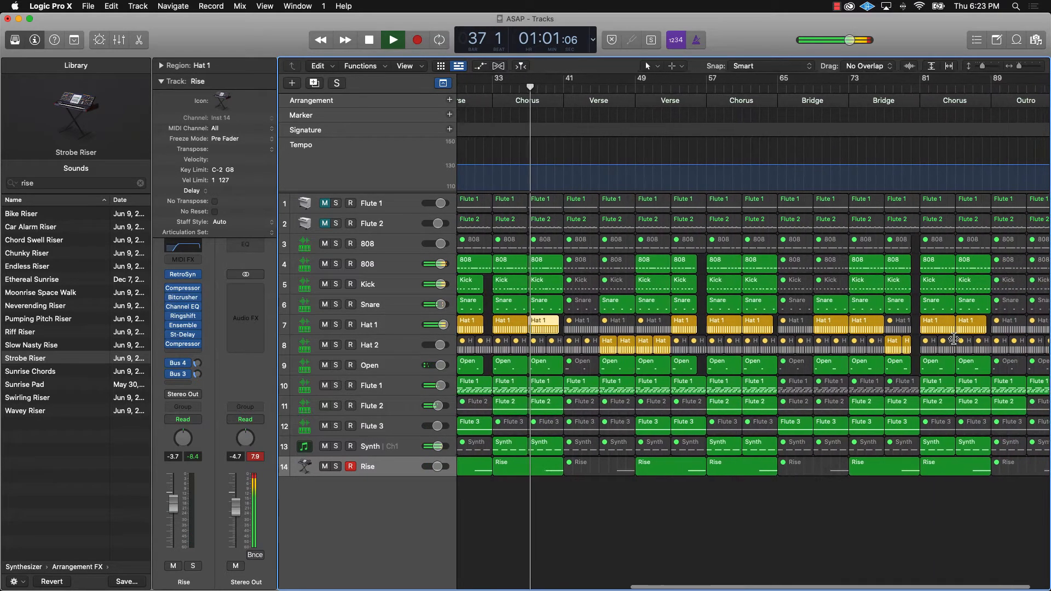
scroll(931, 383, left, 5)
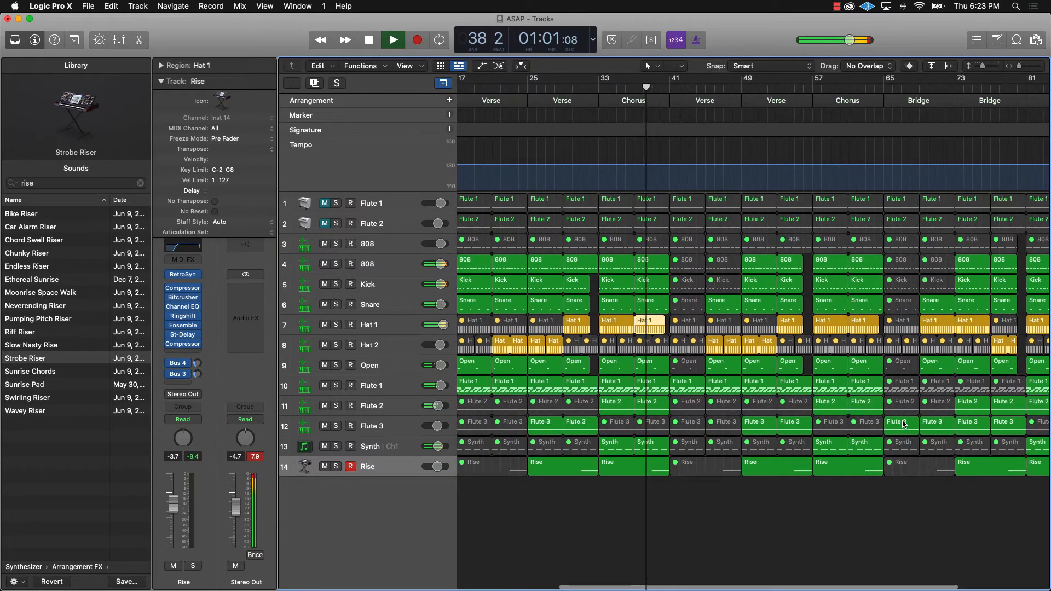
click(744, 520)
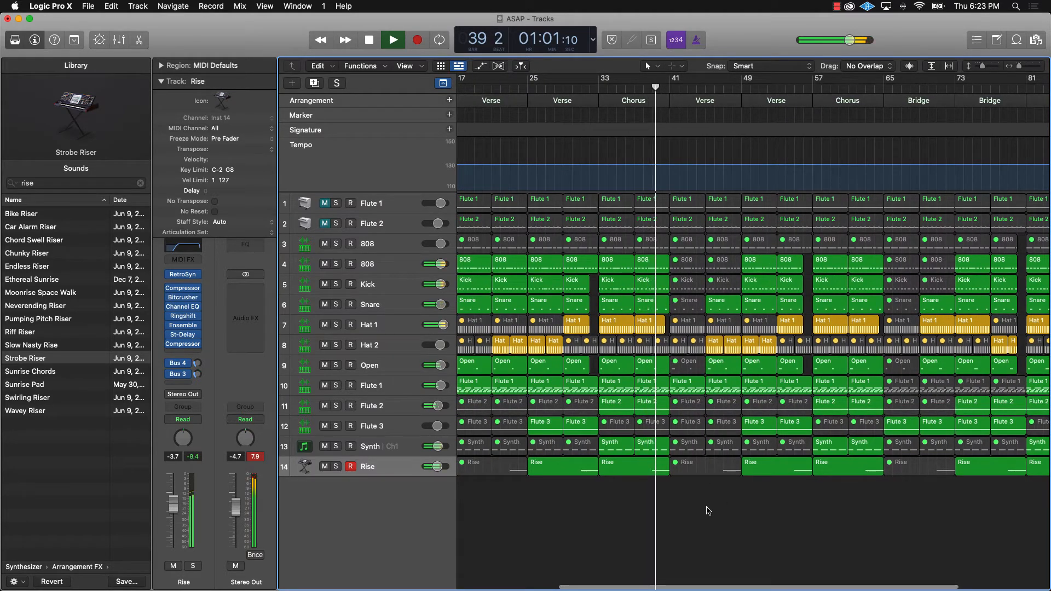
Step: Raise the Rise track's volume to -3.6 dB
drag(441, 468, 445, 468)
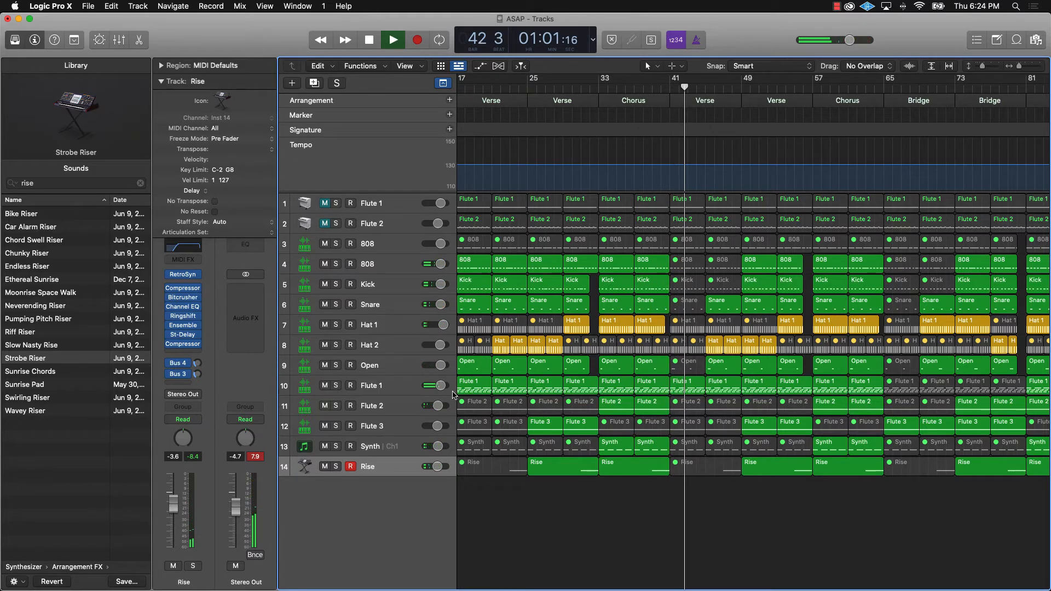
Step: Mute both Flute 3 regions in the first Bridge and both Flute 2 regions in the second Bridge
click(910, 430)
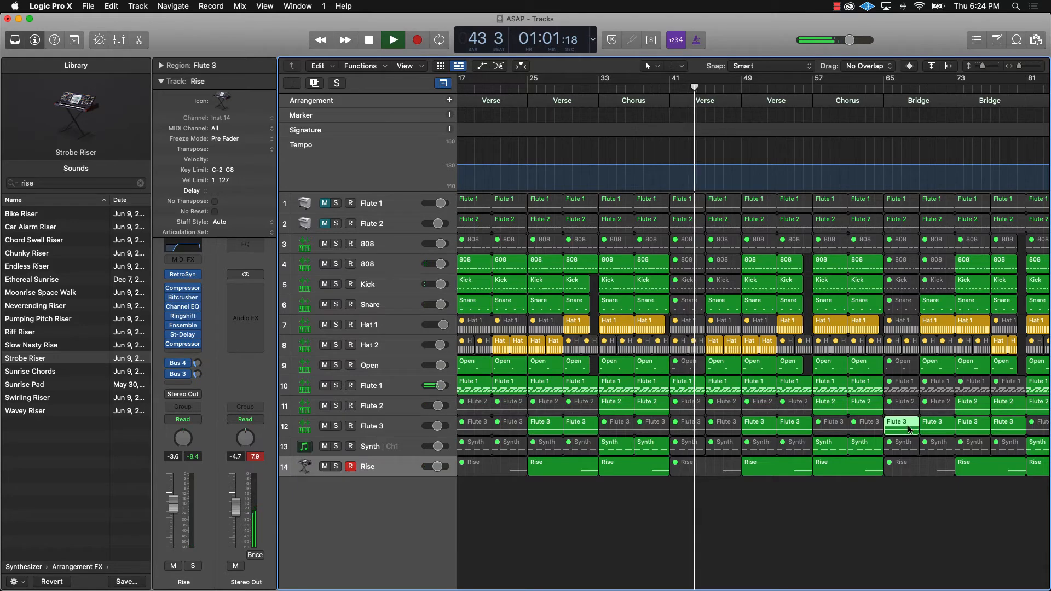
shift+click(938, 430)
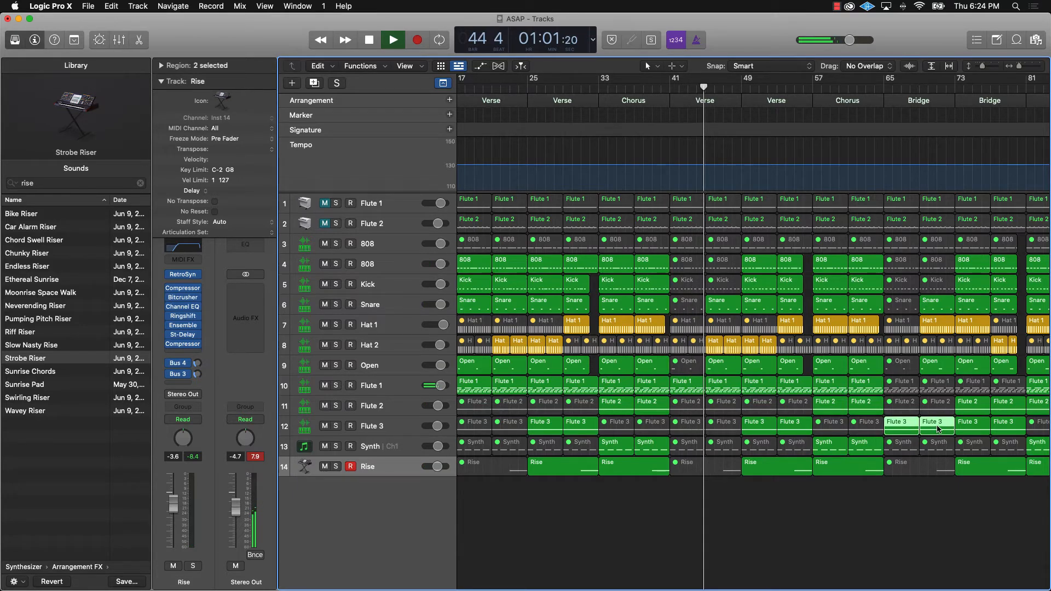
shift+click(976, 409)
shift+click(1005, 409)
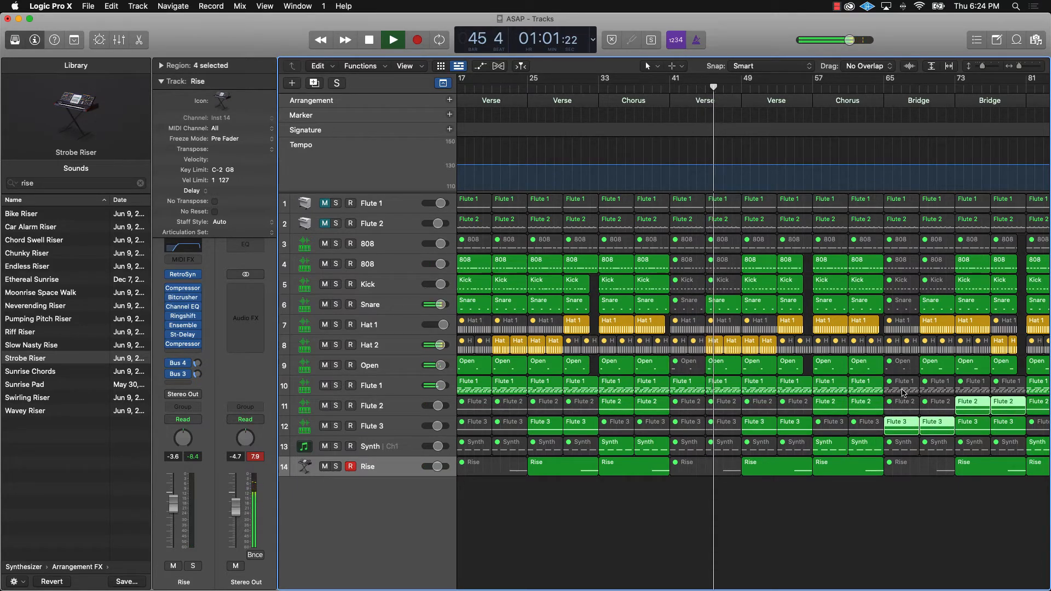
key(ctrl+m)
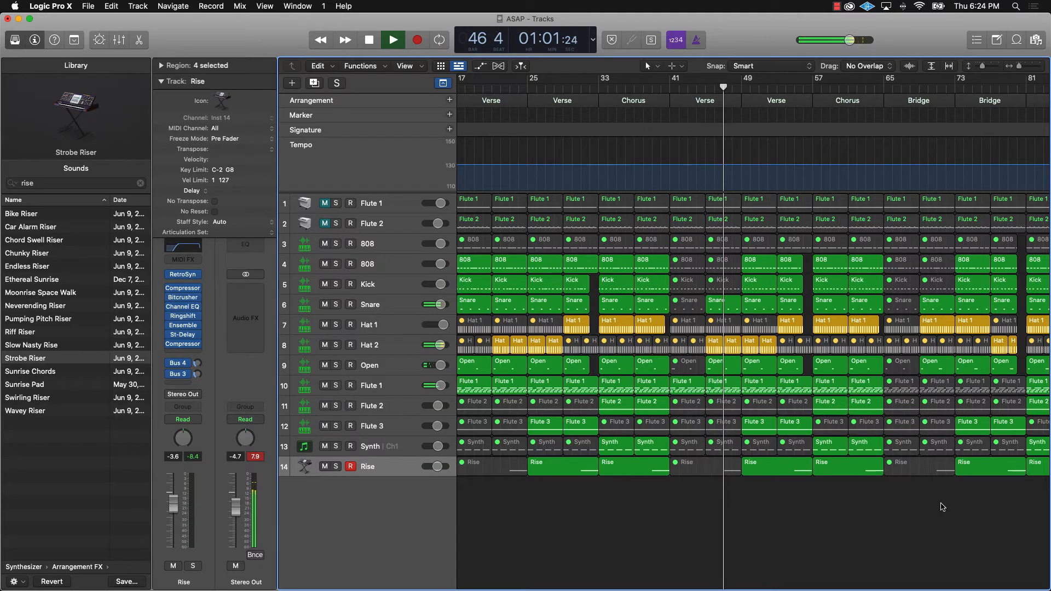
click(942, 507)
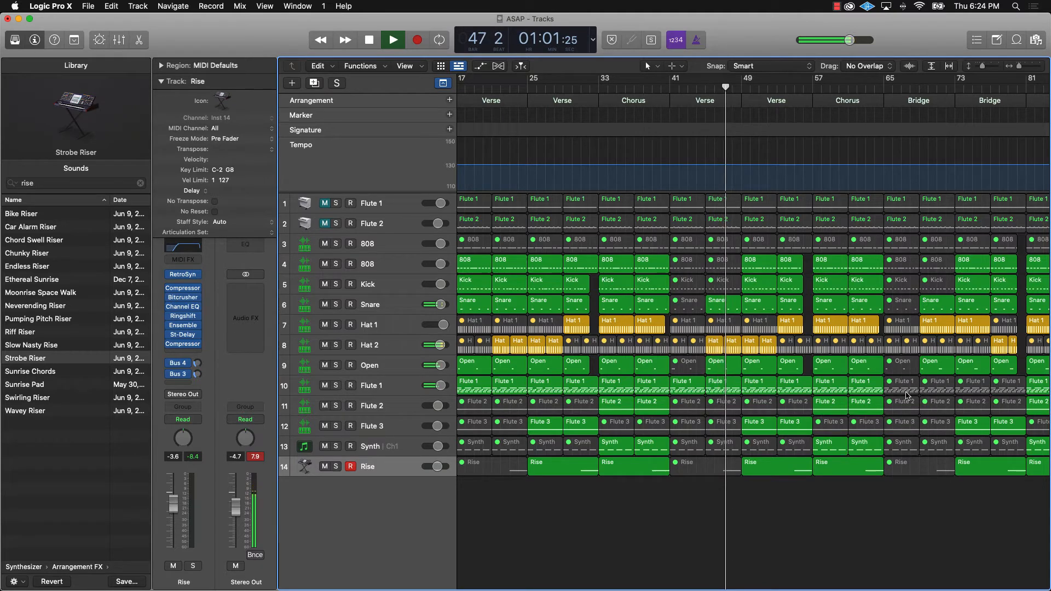
click(908, 430)
shift+click(934, 429)
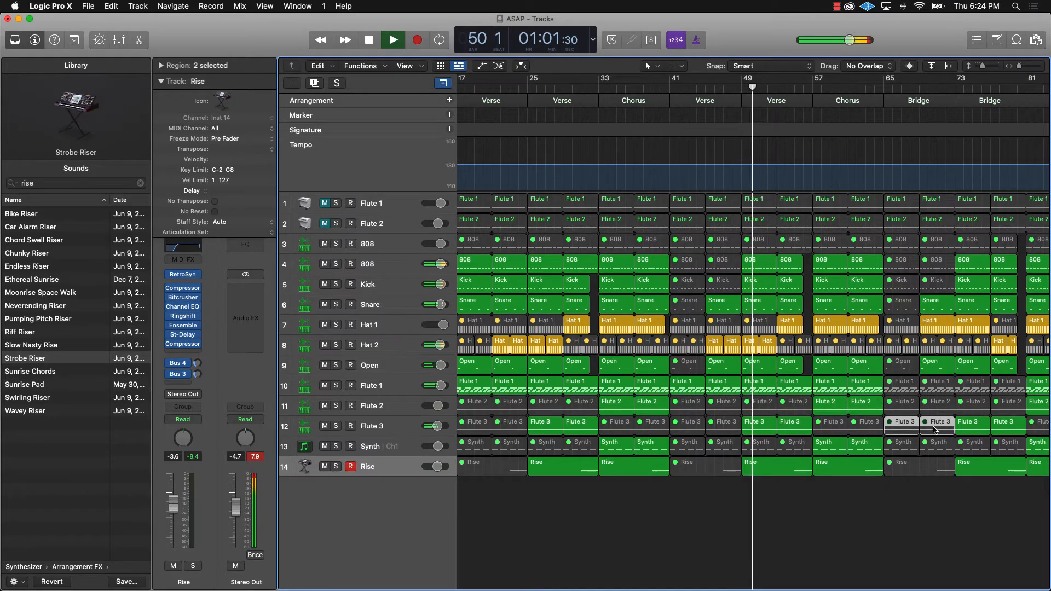
key(ctrl+m)
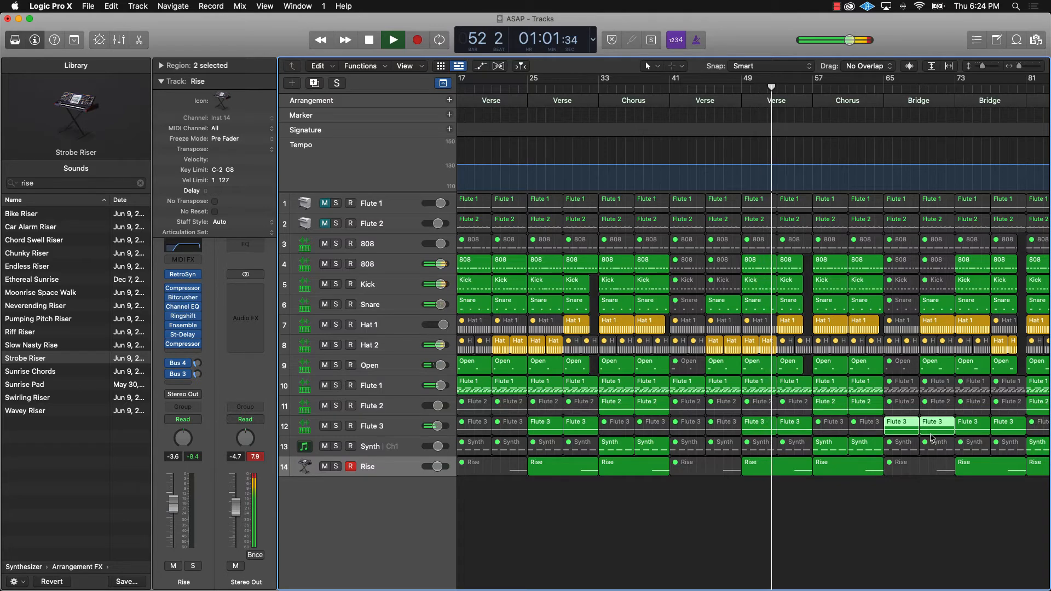
key(ctrl+m)
click(956, 507)
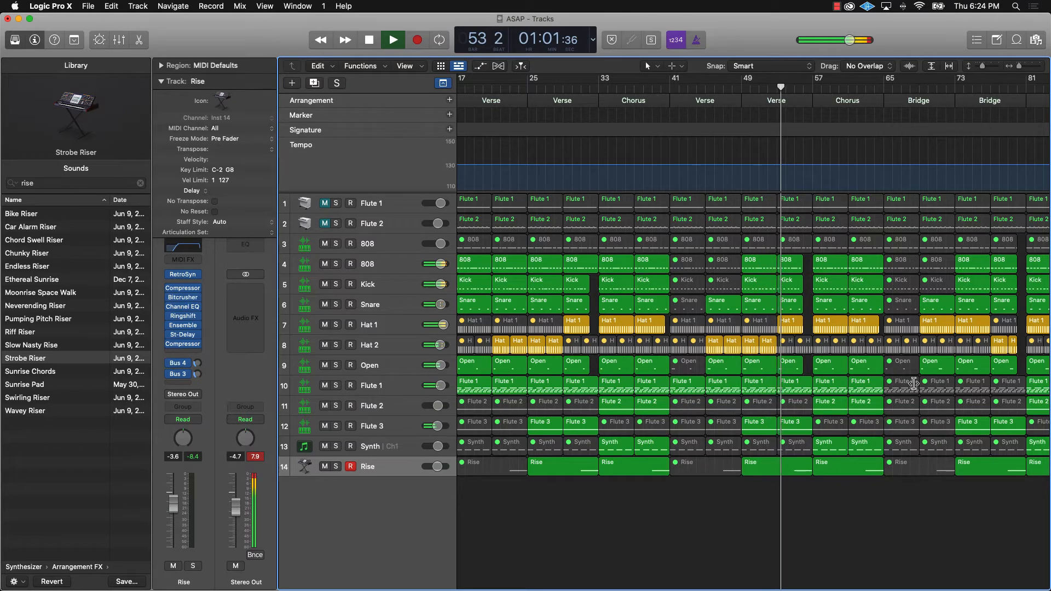
Step: Unmute the four track 10 Flute 1 regions across both Bridges
click(901, 386)
shift+click(937, 386)
shift+click(981, 387)
shift+click(995, 385)
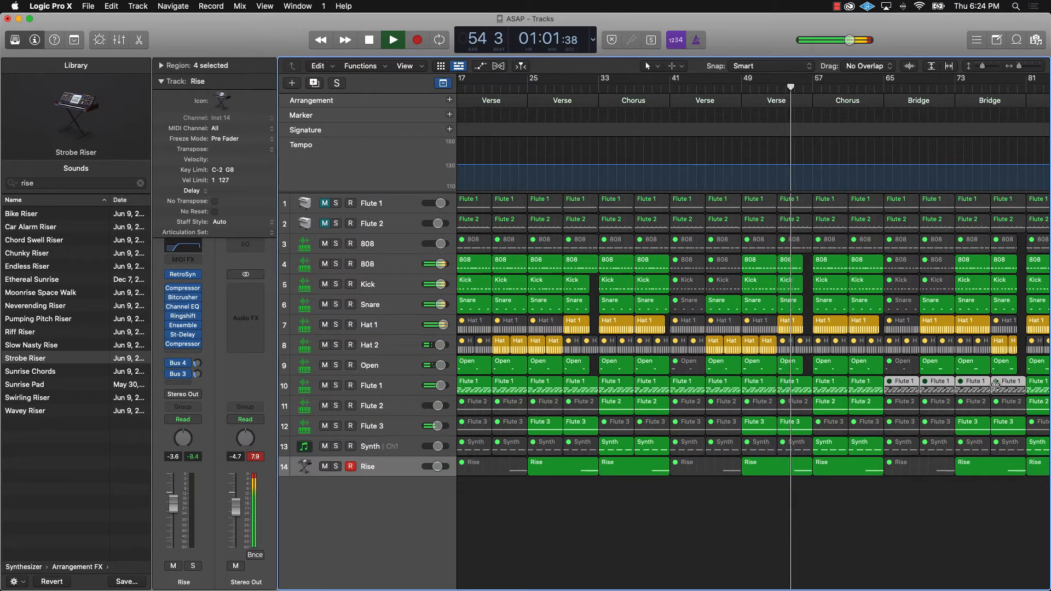
key(ctrl+m)
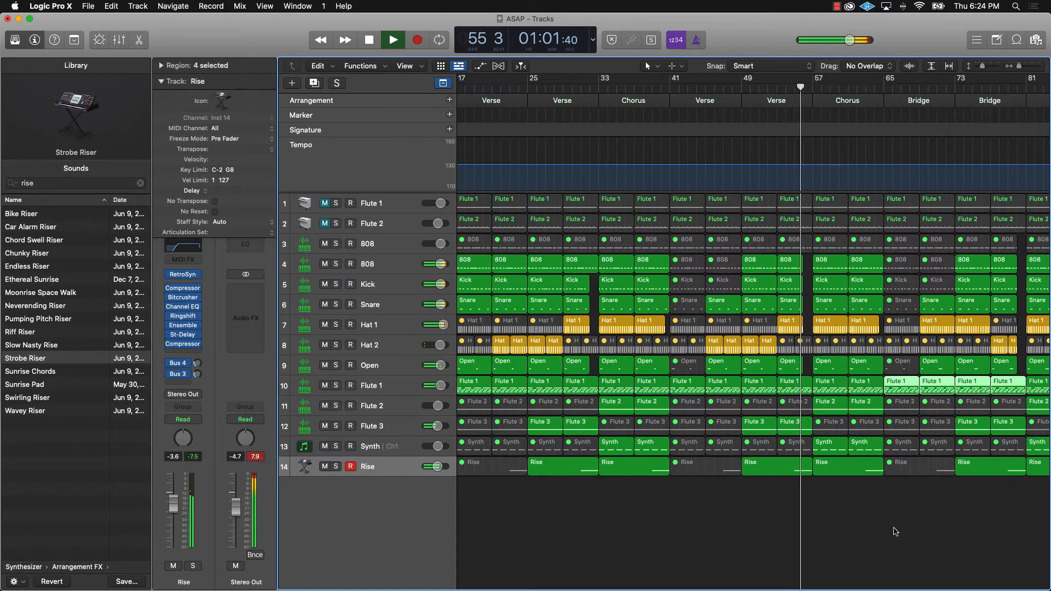
Step: Insert the HalfTime plug-in after Channel EQ on the track 10 Flute 1 channel, switch its effect off, and stop playback
click(383, 385)
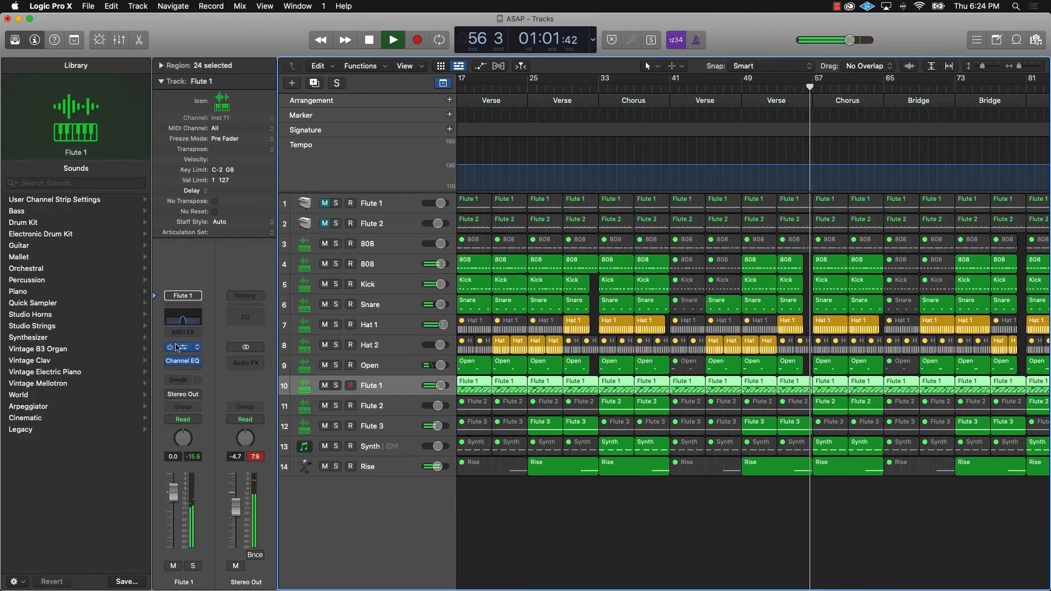
click(185, 372)
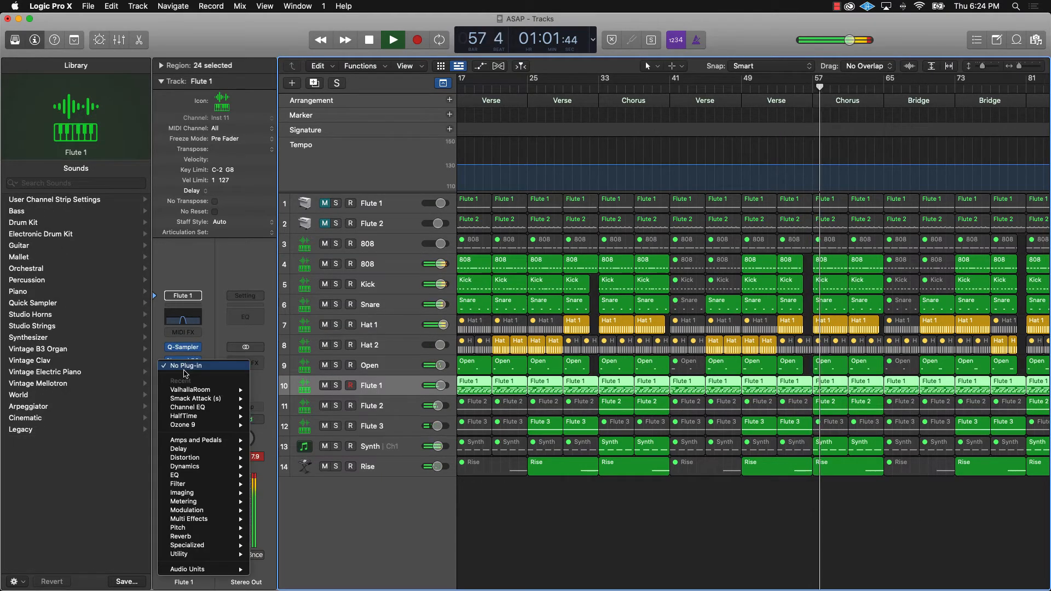
click(224, 422)
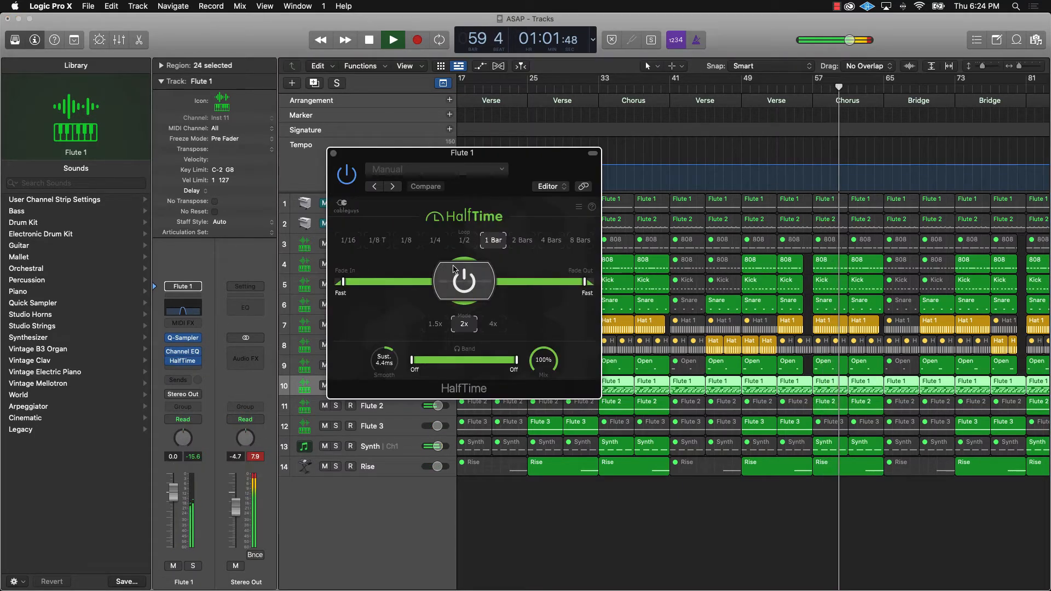
click(455, 271)
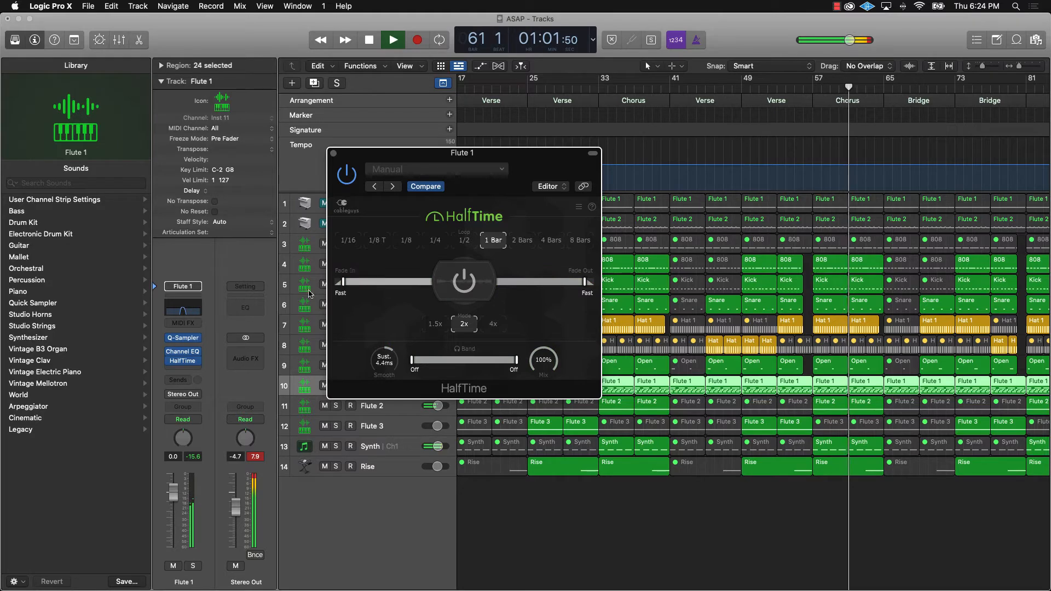
key(space)
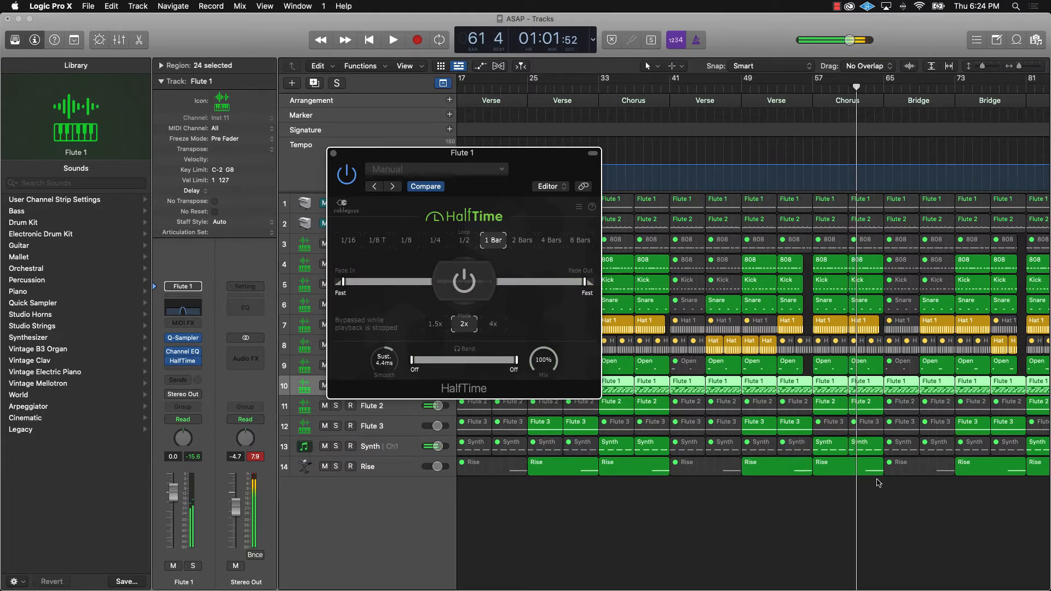
Step: Set HalfTime's Fade In and Fade Out to 1/8 and the Flute 1 track's automation mode to Latch
click(944, 549)
scroll(861, 392, right, 5)
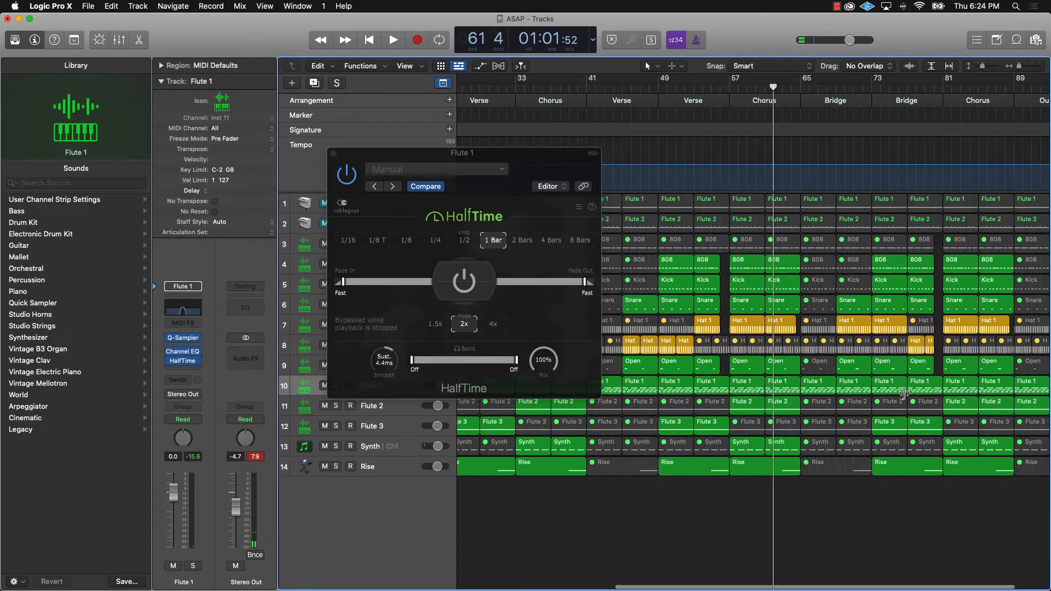
drag(348, 279, 362, 281)
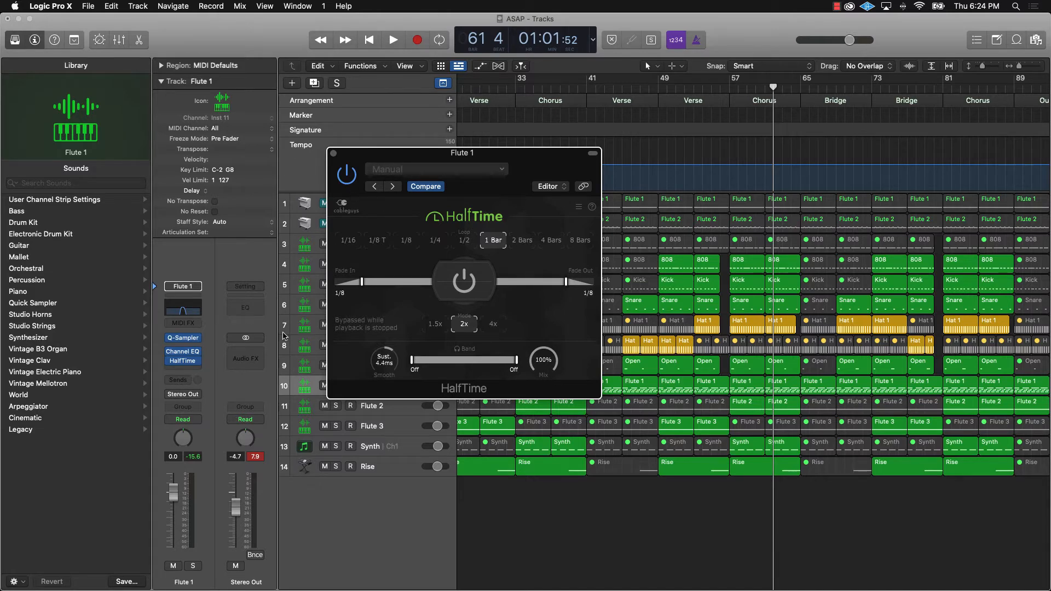
click(195, 423)
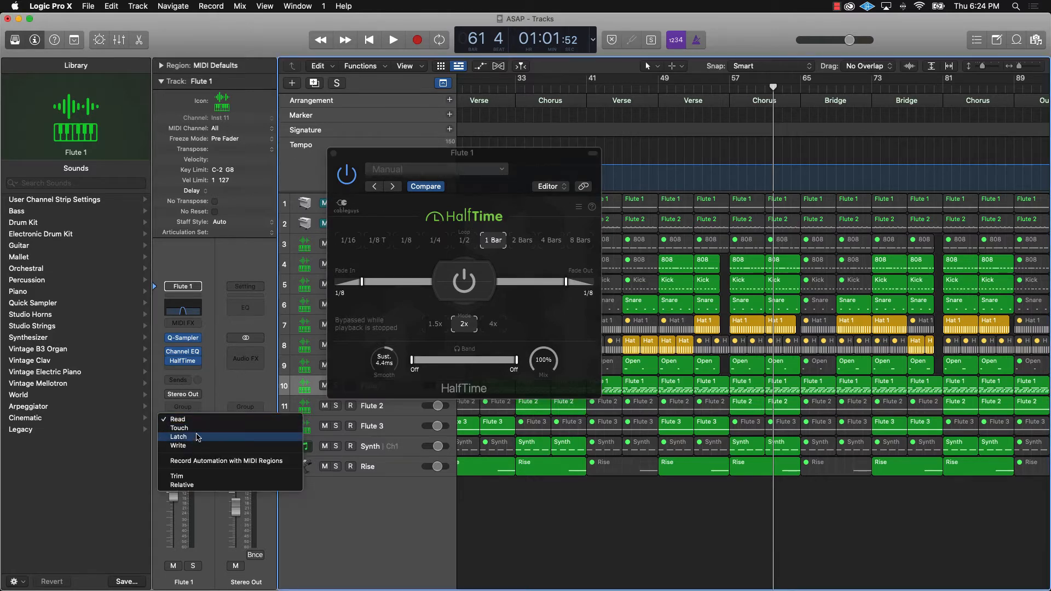
click(197, 438)
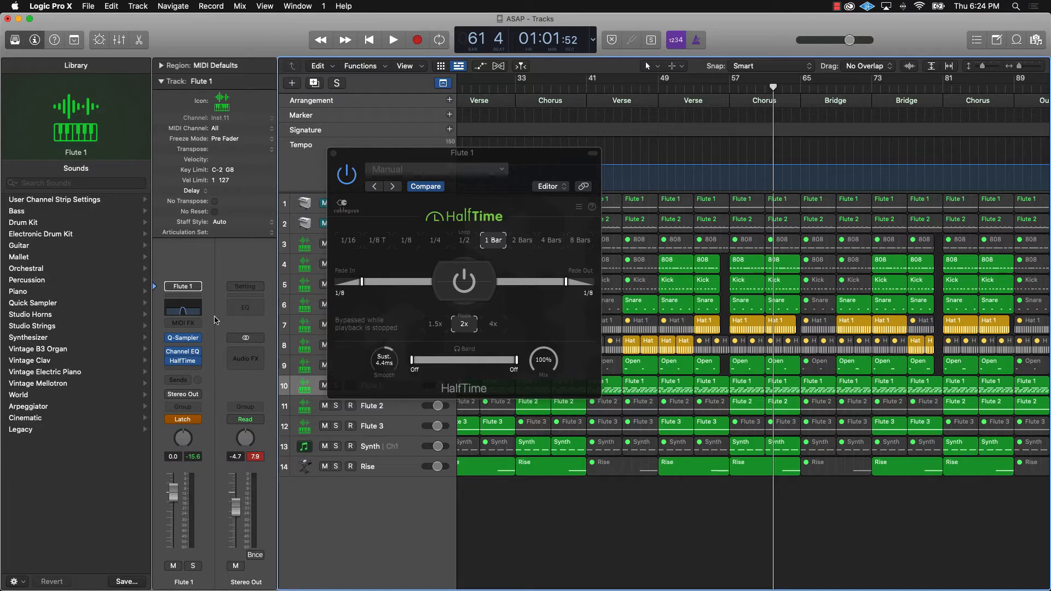
drag(542, 157, 617, 382)
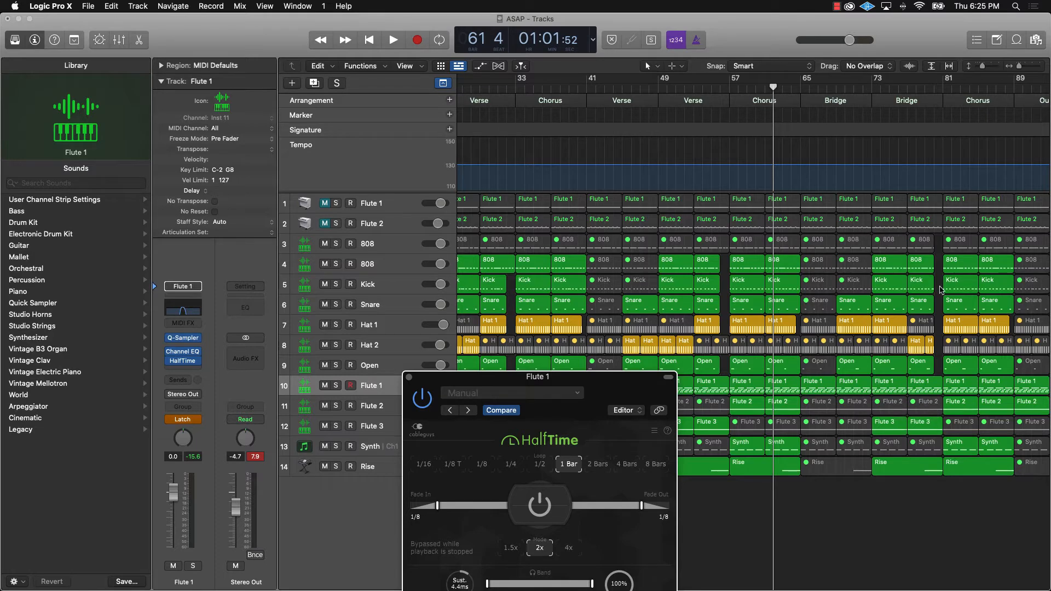
click(826, 99)
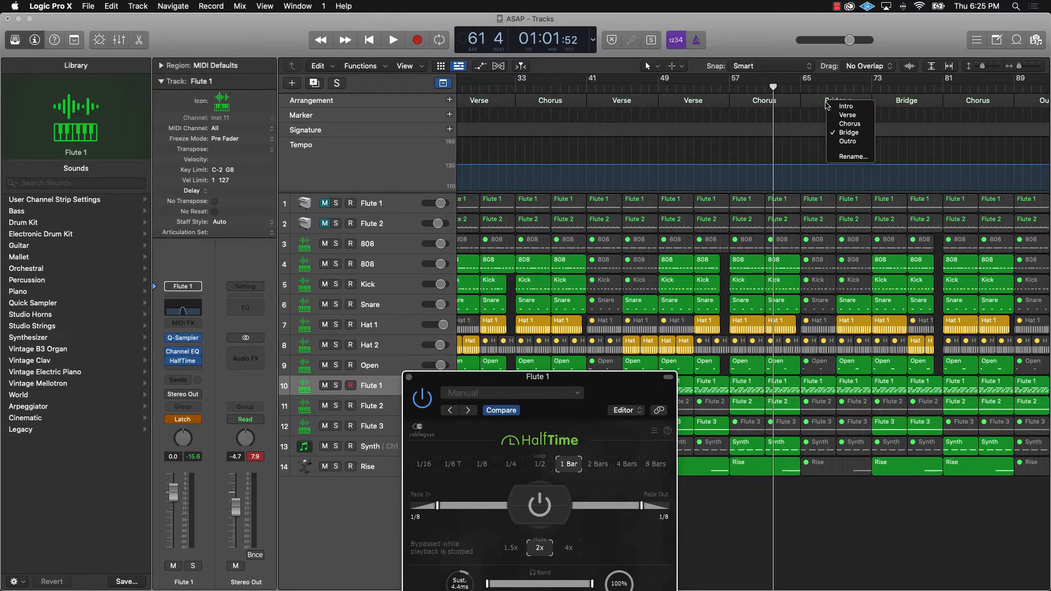
click(916, 153)
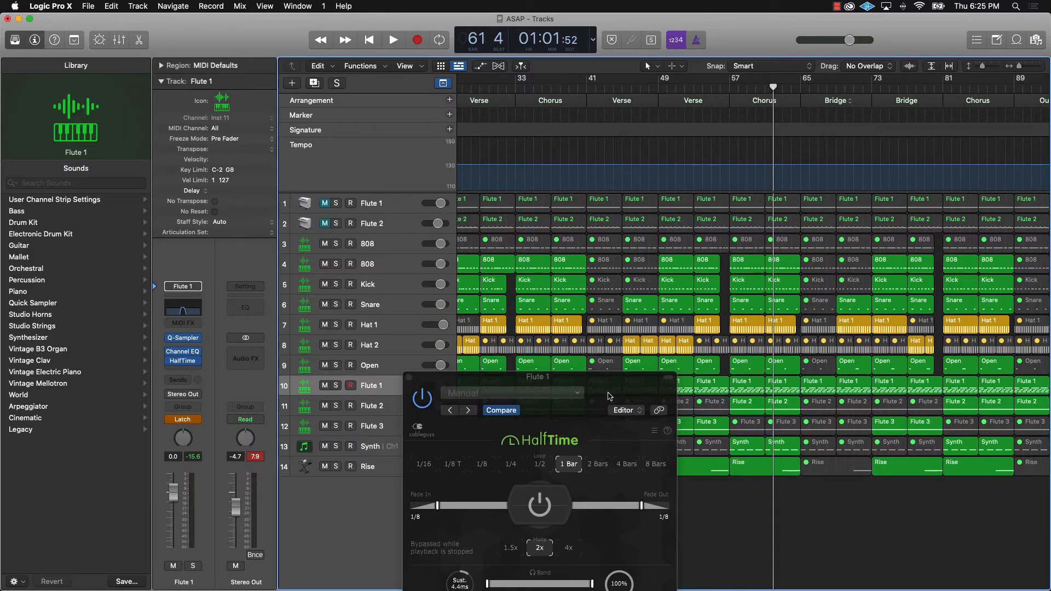
drag(609, 396, 455, 165)
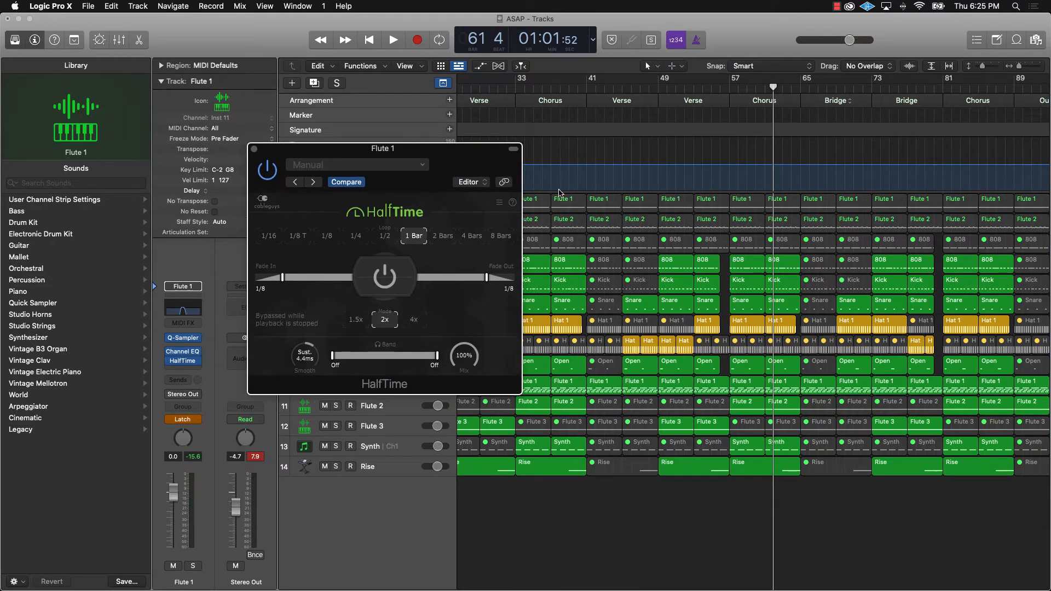
Step: Start playback before the first Bridge and engage HalfTime on Flute 1 in that Bridge to record the automation
key(space)
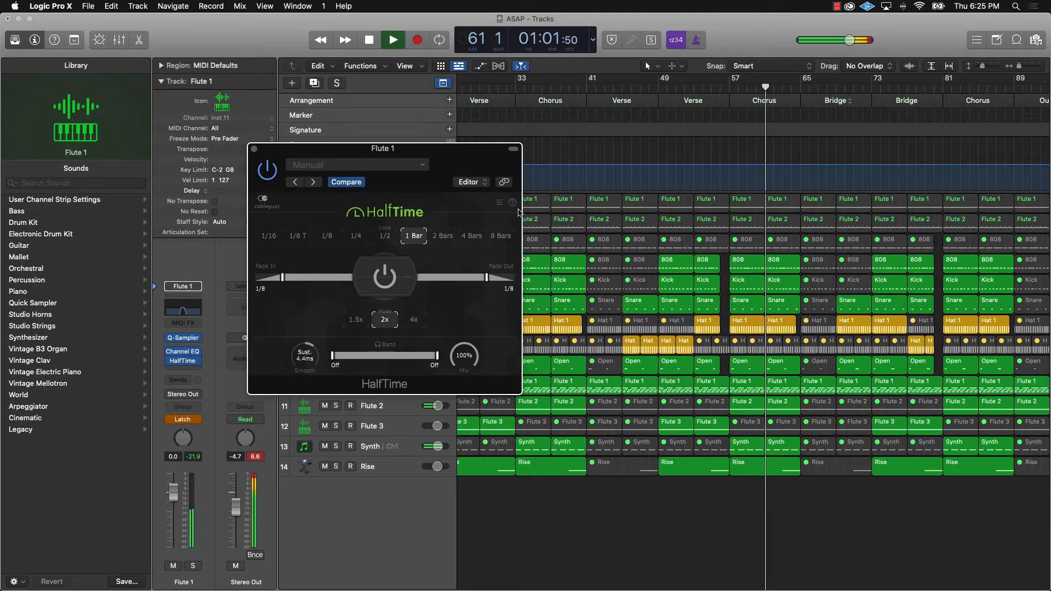
click(386, 278)
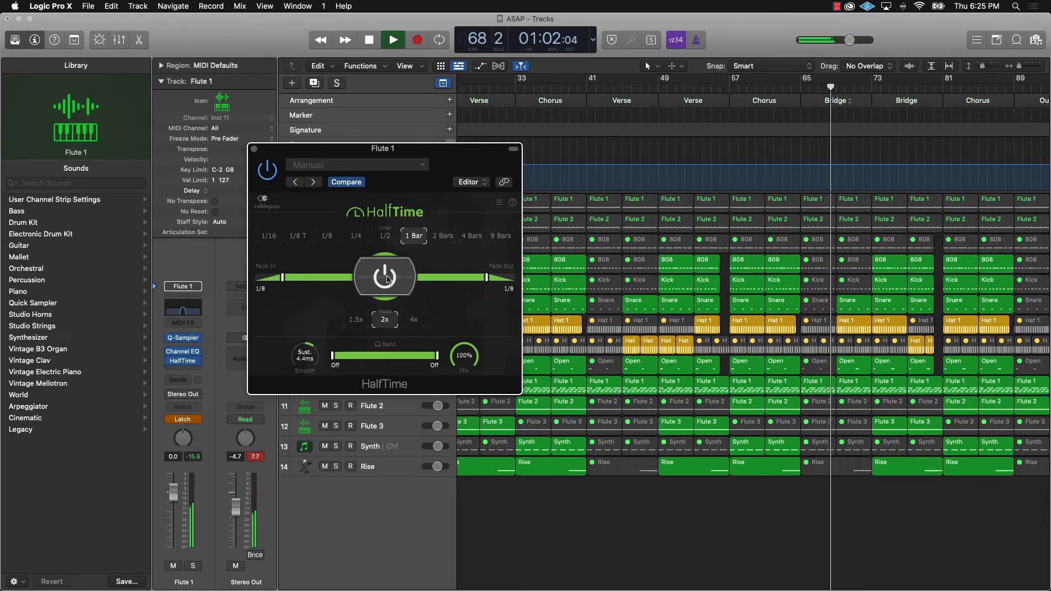
Step: Mute both Flute 3 regions and unmute both Flute 2 regions in the second Bridge
click(893, 426)
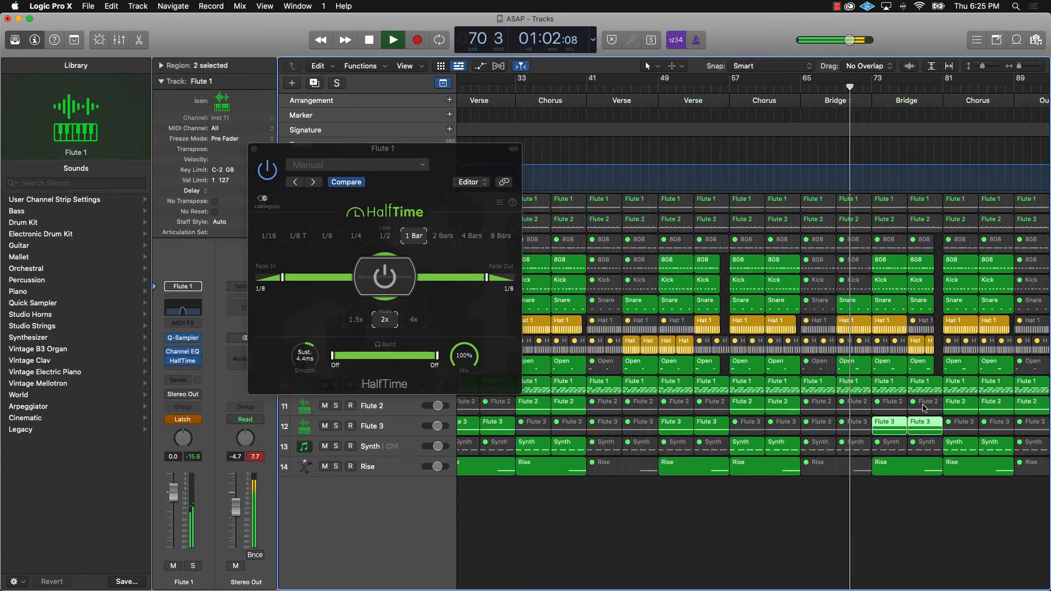
shift+click(925, 423)
click(924, 408)
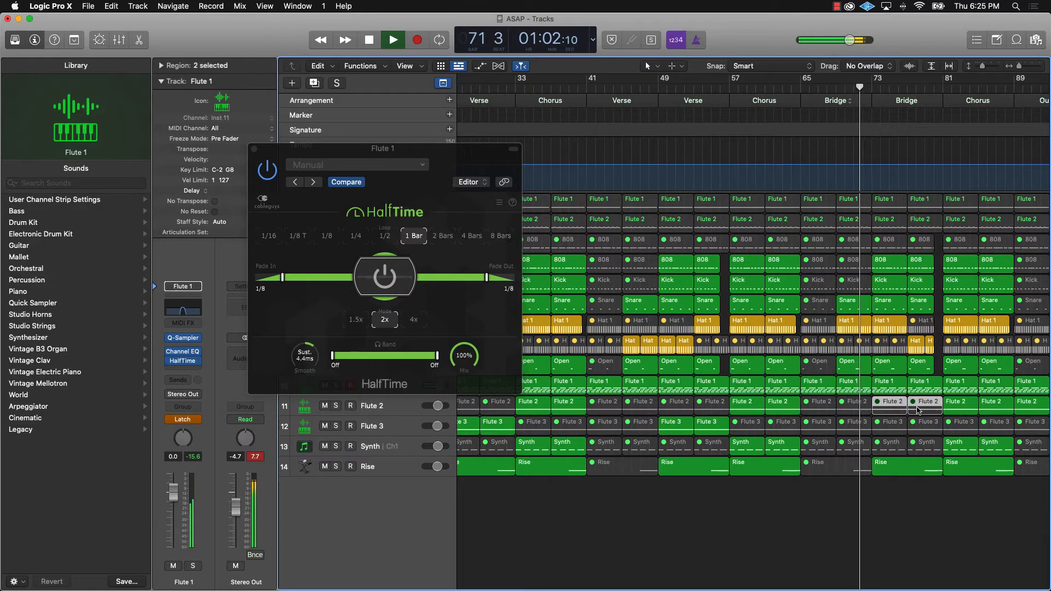
shift+click(890, 405)
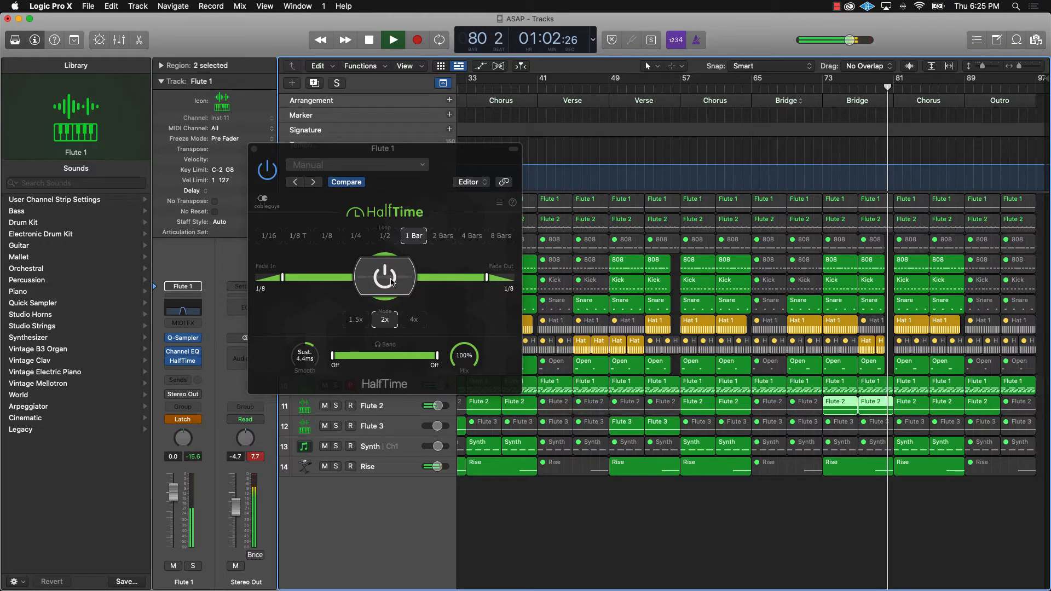
Step: Disengage HalfTime as the Chorus at bar 81 begins, and stop playback
click(392, 282)
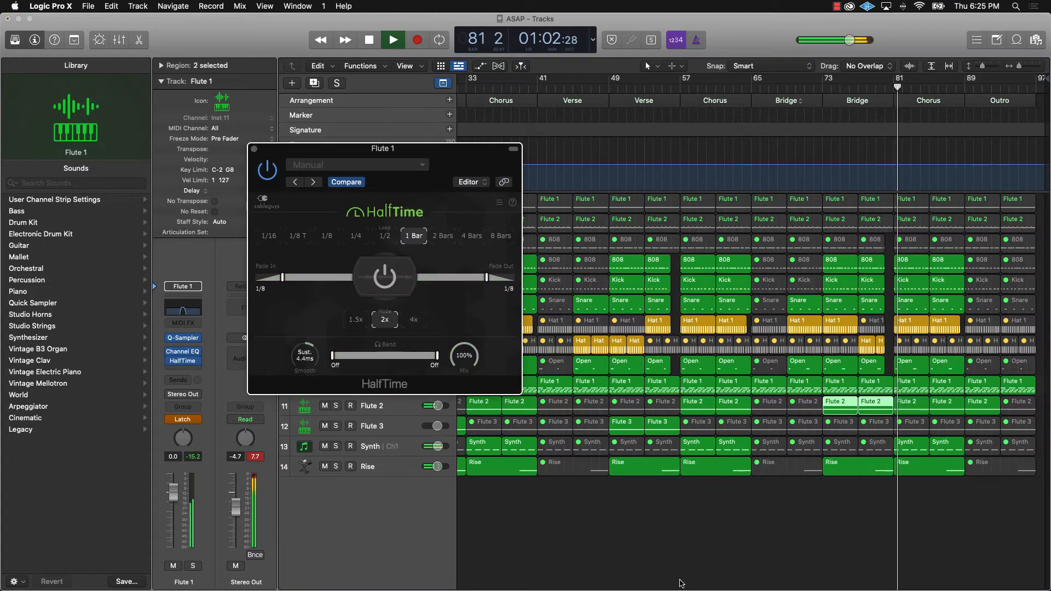
key(space)
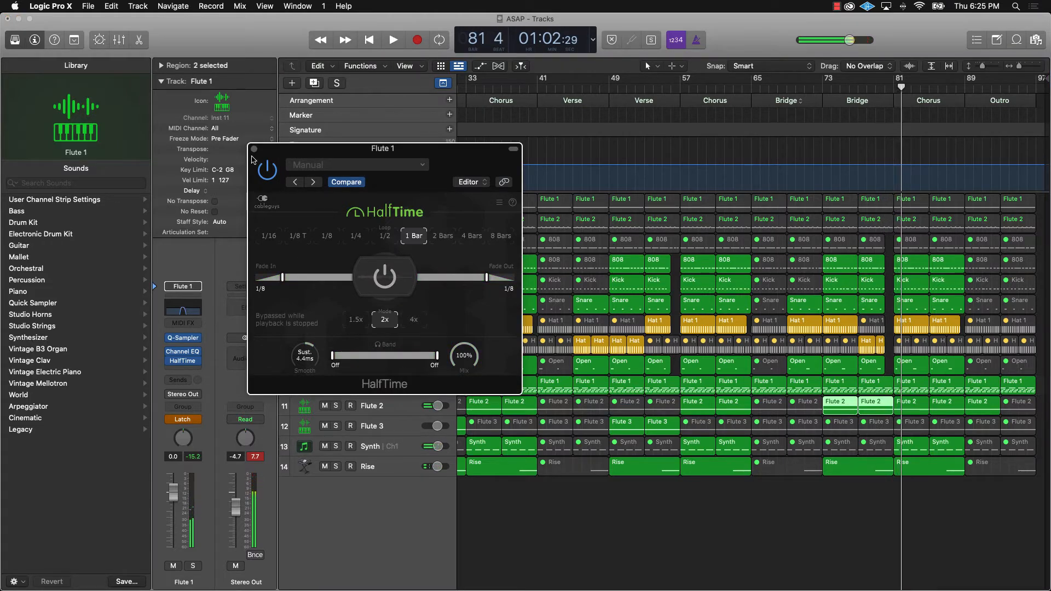
Step: Close the HalfTime plug-in window and mute both Flute 2 regions in the second Bridge
click(254, 149)
click(829, 523)
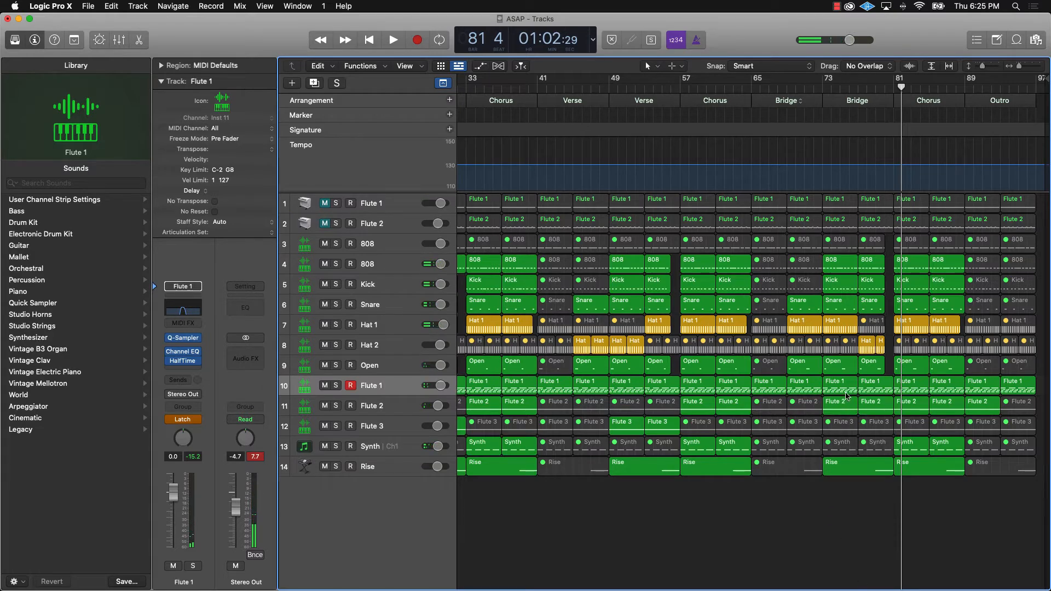
click(832, 408)
key(ctrl+m)
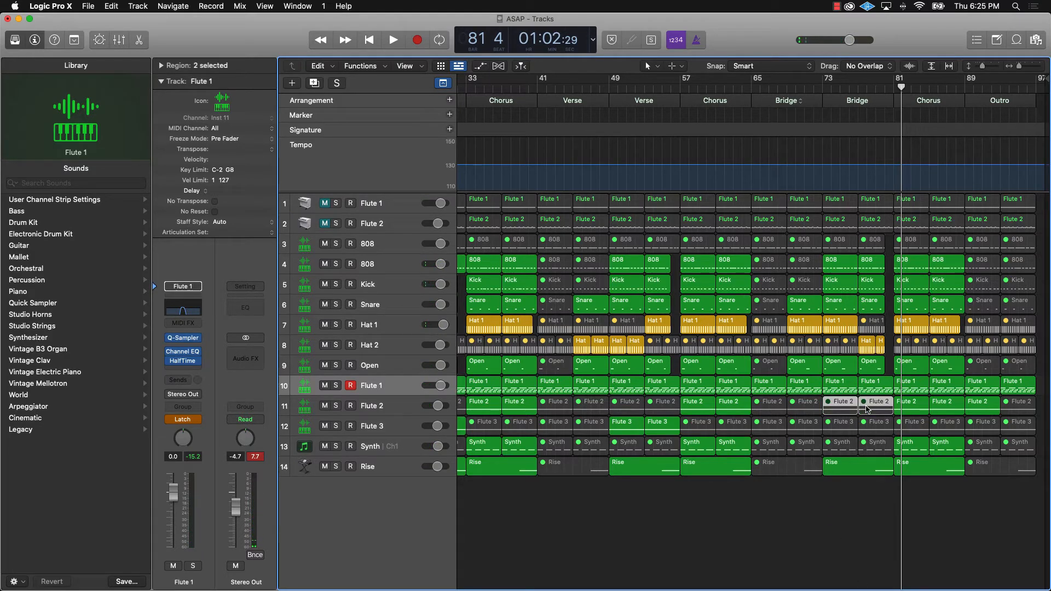
click(806, 528)
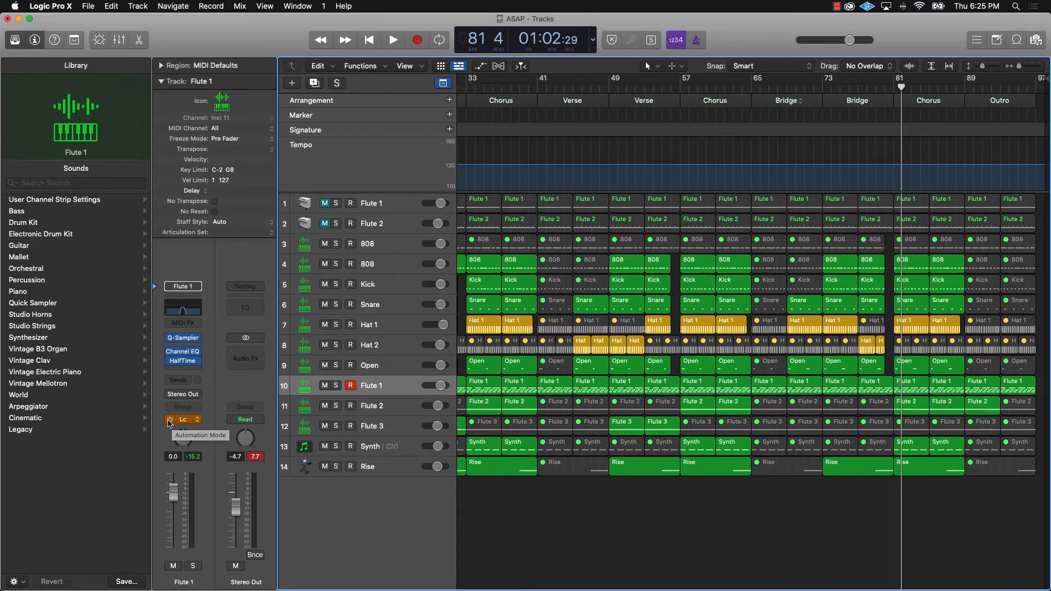
Step: Show track automation and display the HalfTime Power On parameter on the Flute 1 track
key(a)
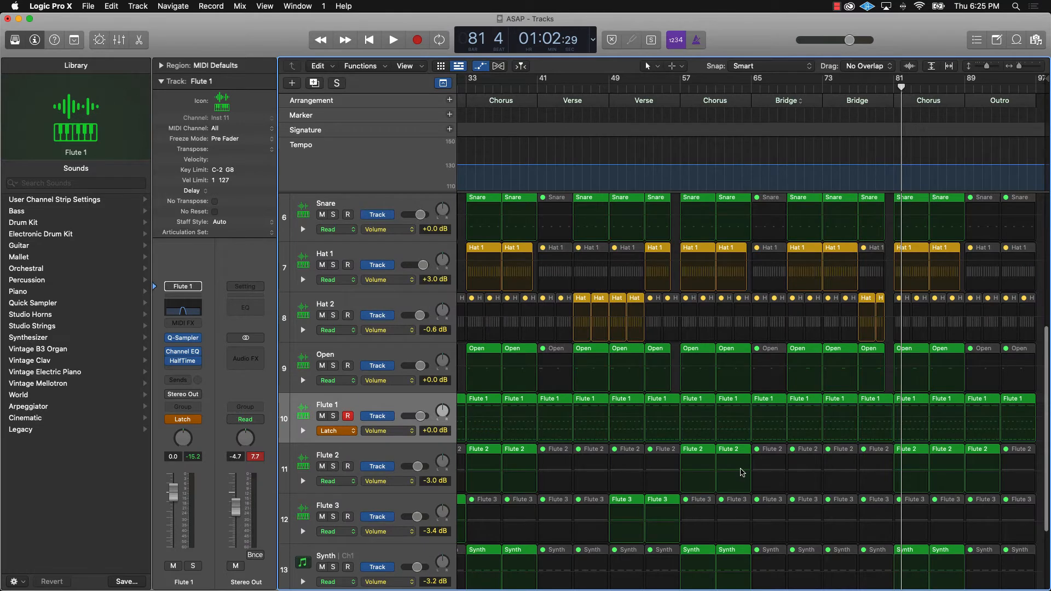
scroll(788, 437, down, 2)
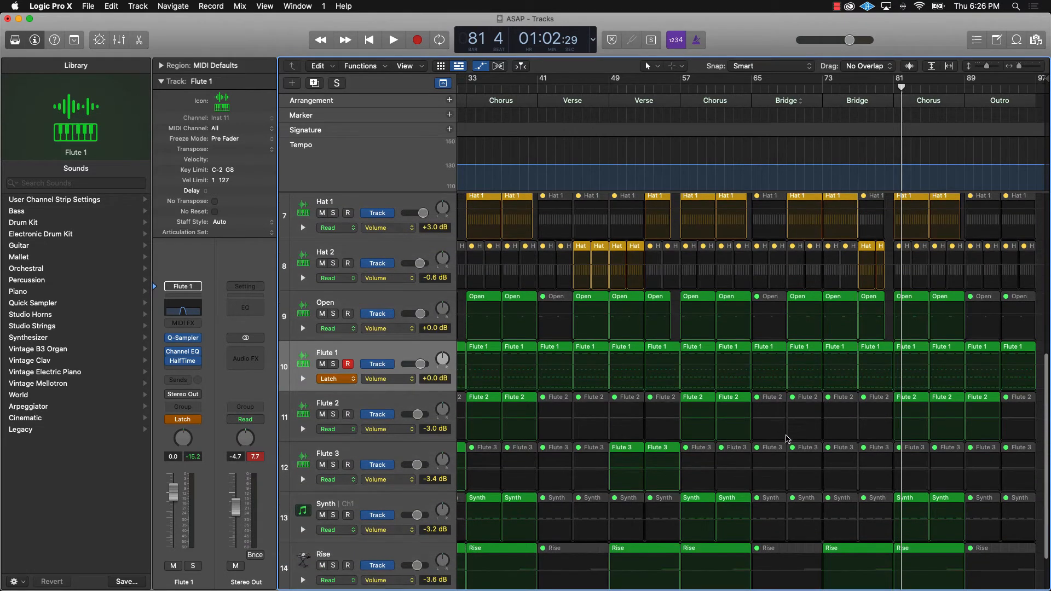
click(369, 347)
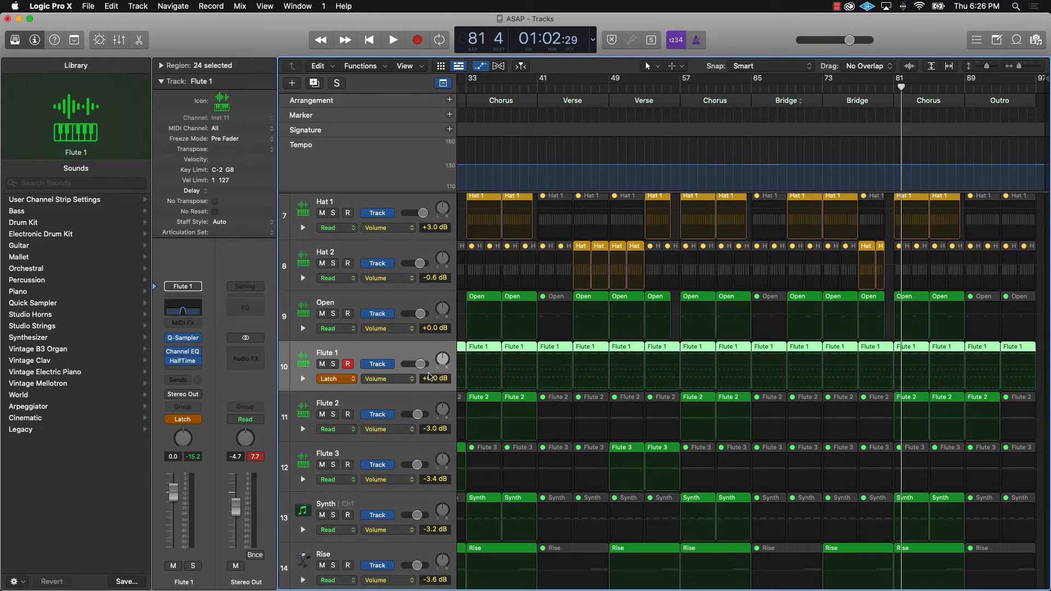
click(411, 383)
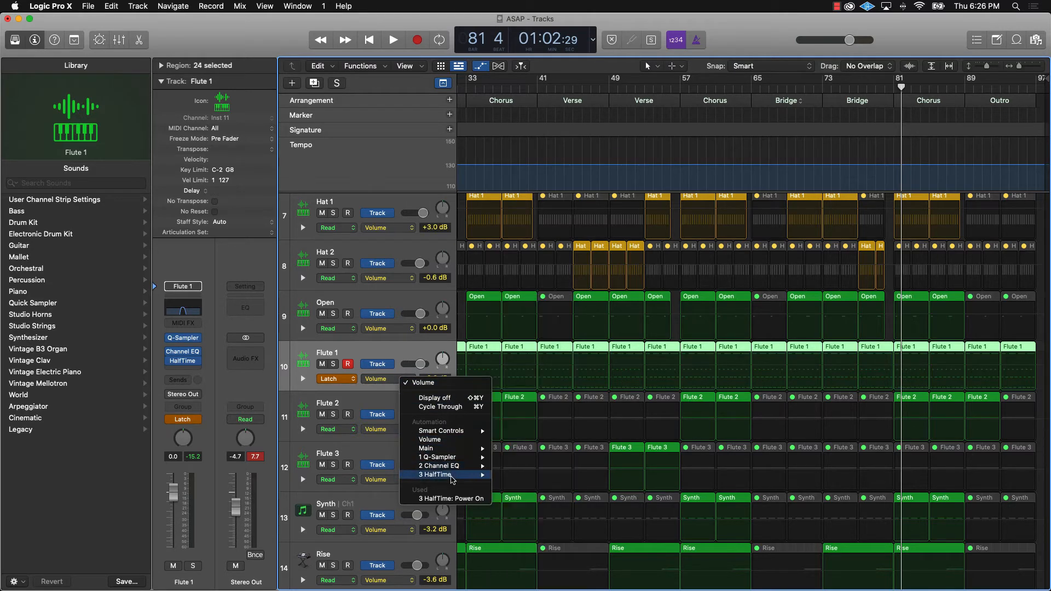
mouse_move(452, 476)
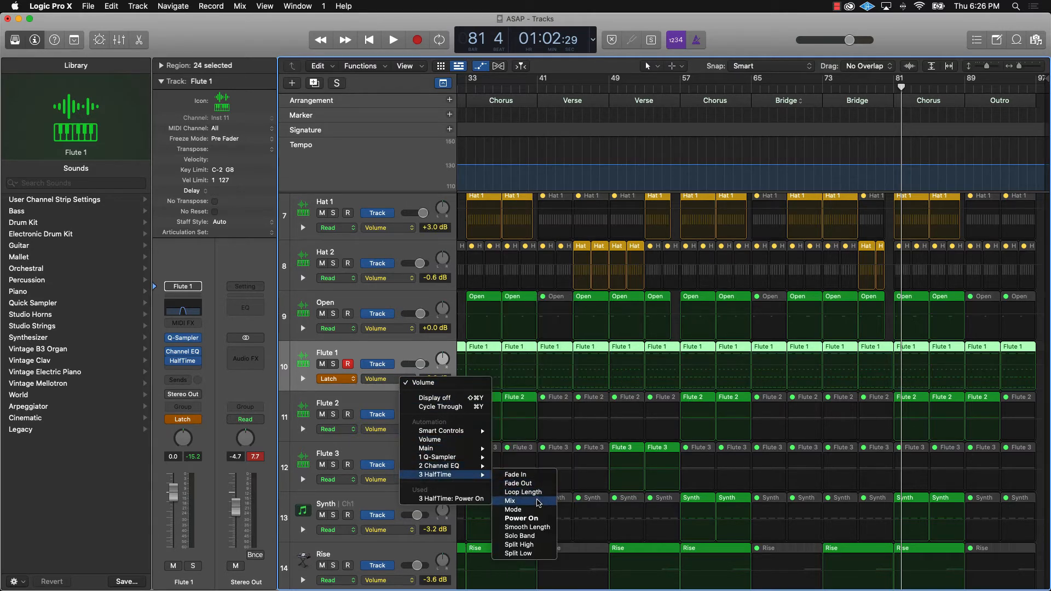
click(531, 519)
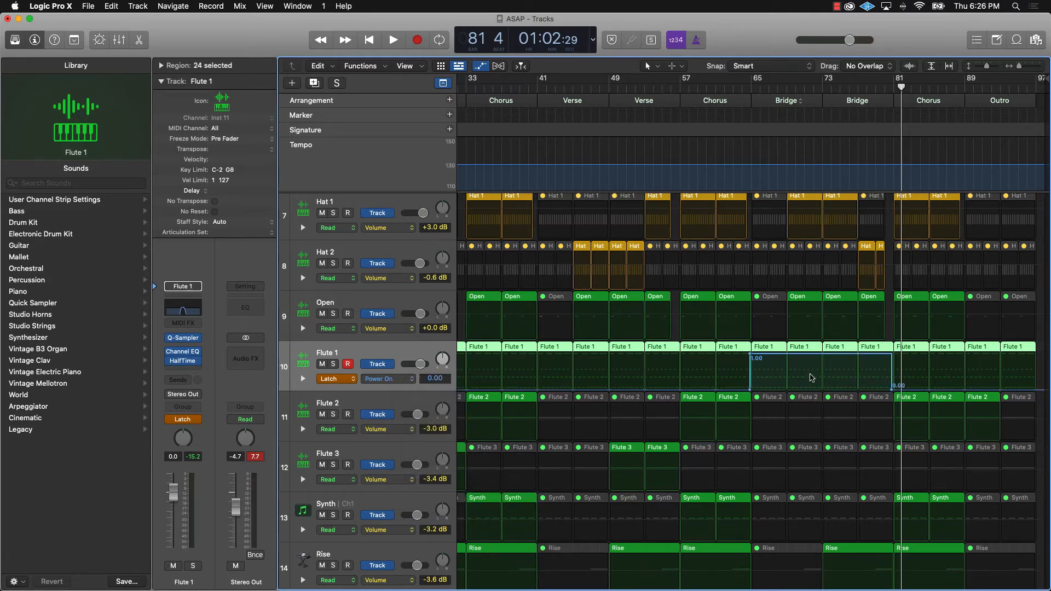
Step: Align Flute 1's Power On automation to start at bar 65 and end at bar 73, covering only the first Bridge
scroll(761, 369, up, 10)
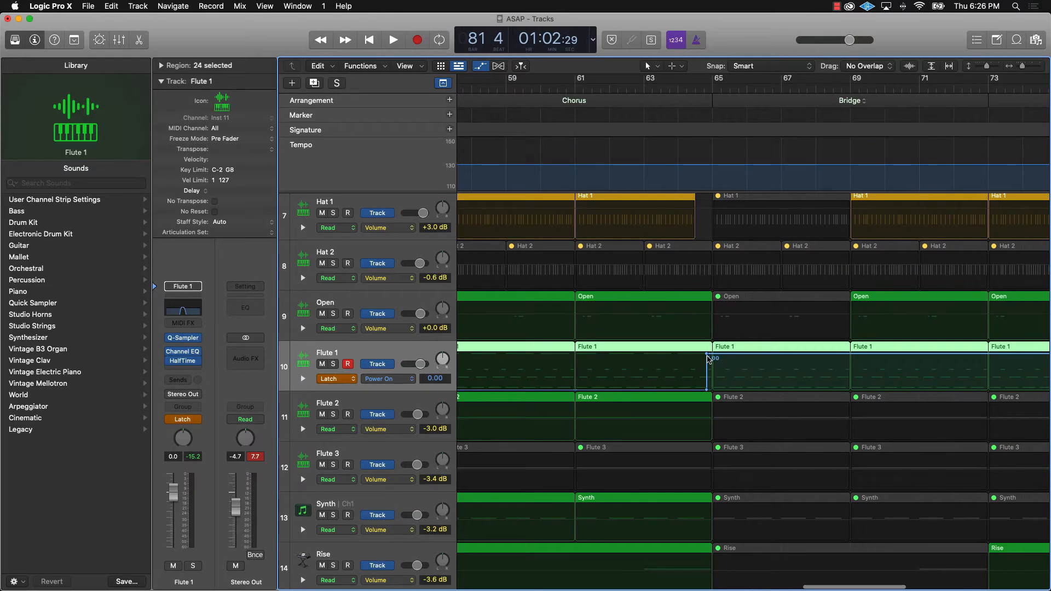
drag(709, 359, 712, 354)
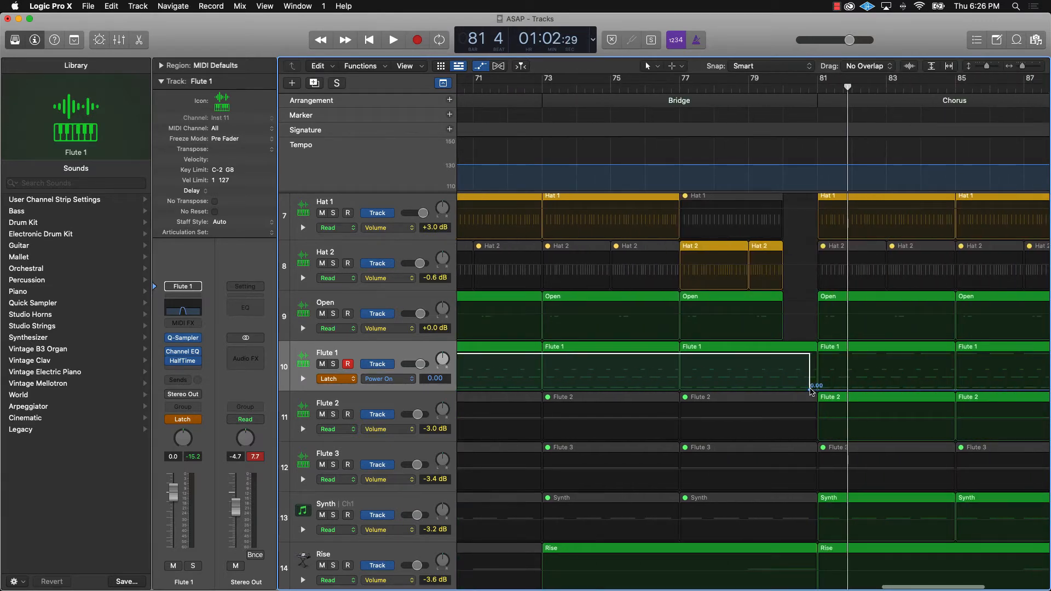
scroll(810, 391, left, 3)
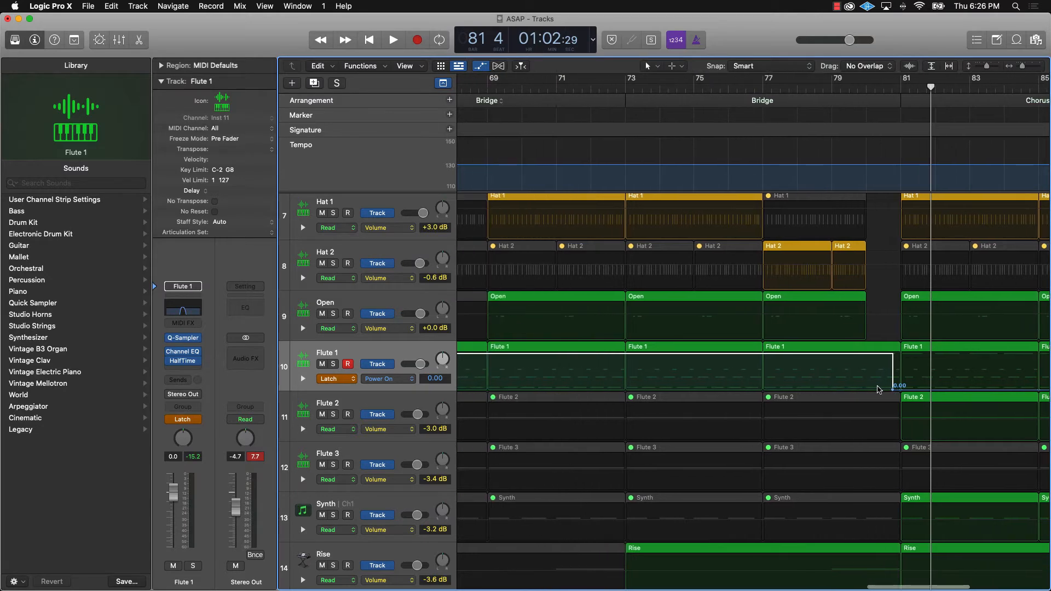
drag(893, 391, 625, 389)
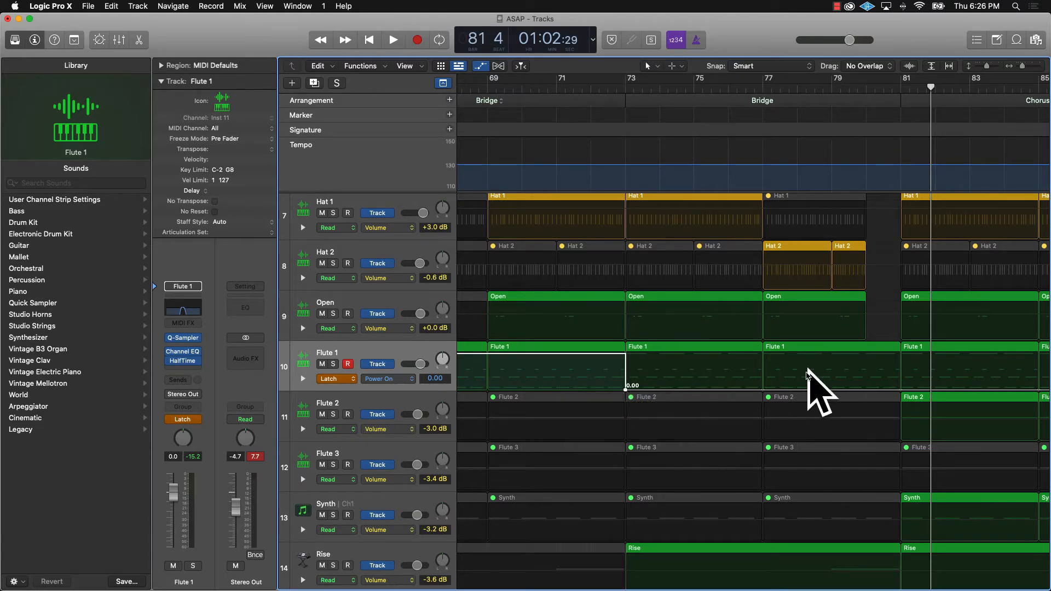
key(super+Left)
key(super+Left)
key(super+Left)
scroll(804, 373, down, 1)
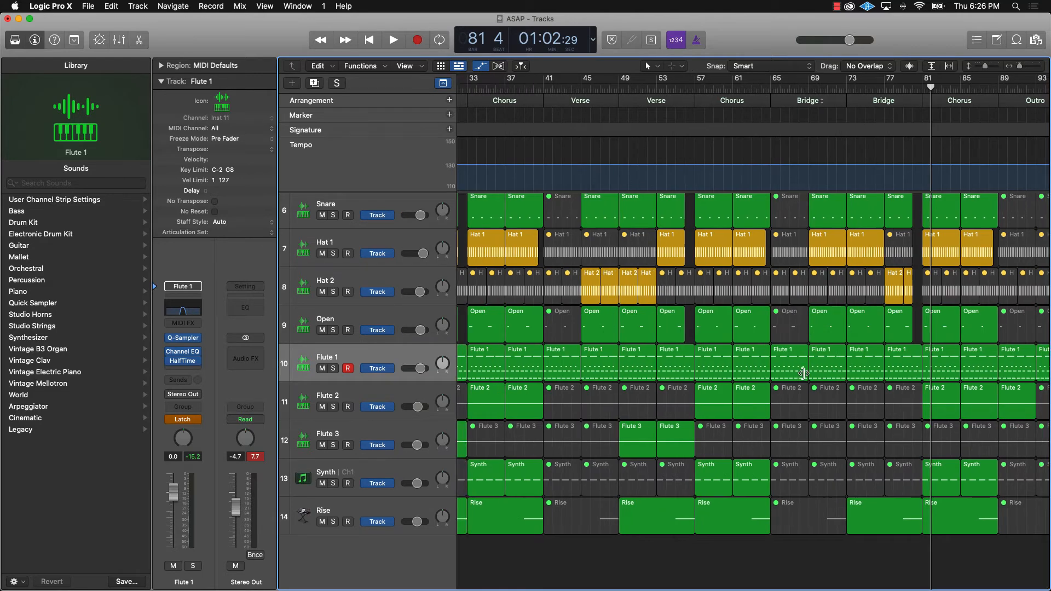
Step: Turn off the automation on Flute 1 and play the transition into the first Bridge
key(a)
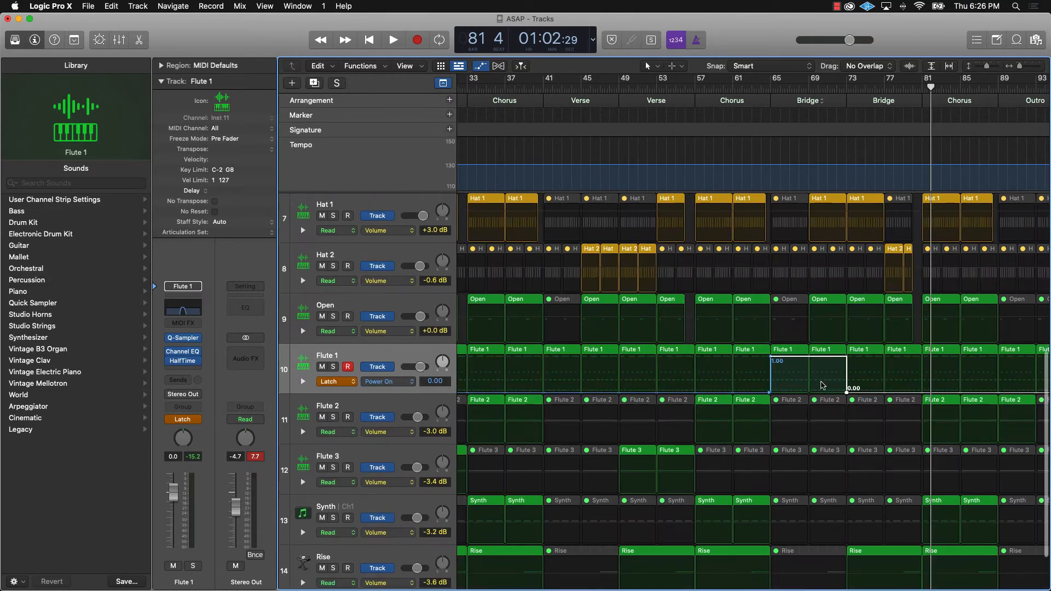
key(a)
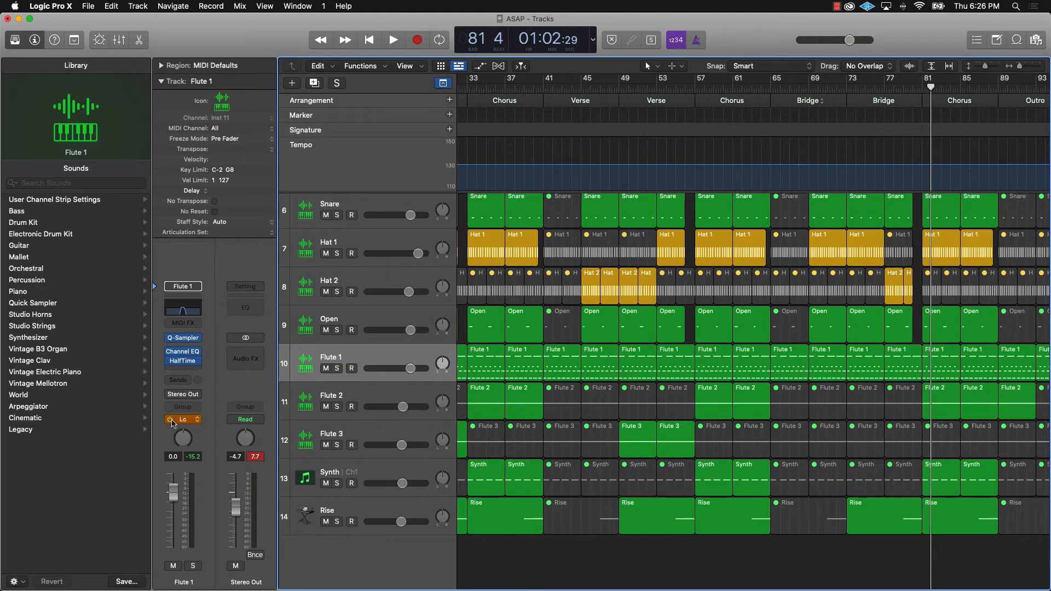
key(a)
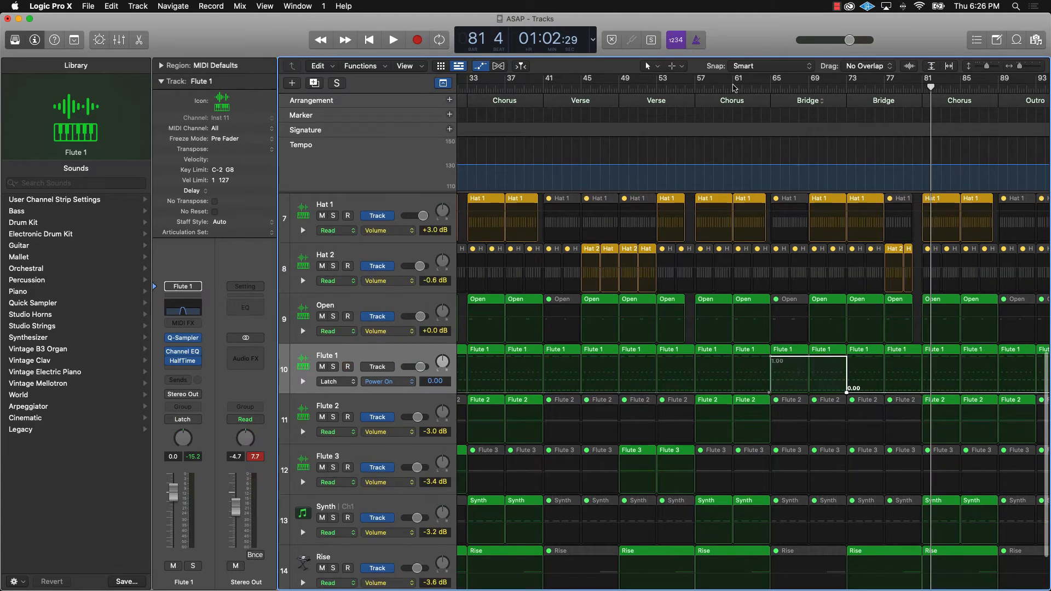
click(752, 86)
key(space)
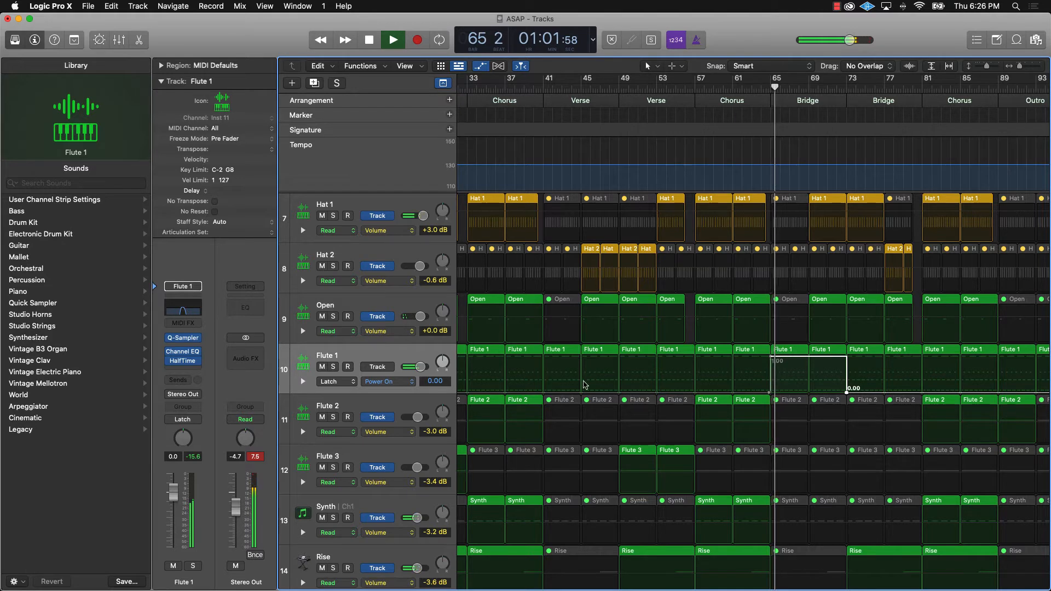
key(space)
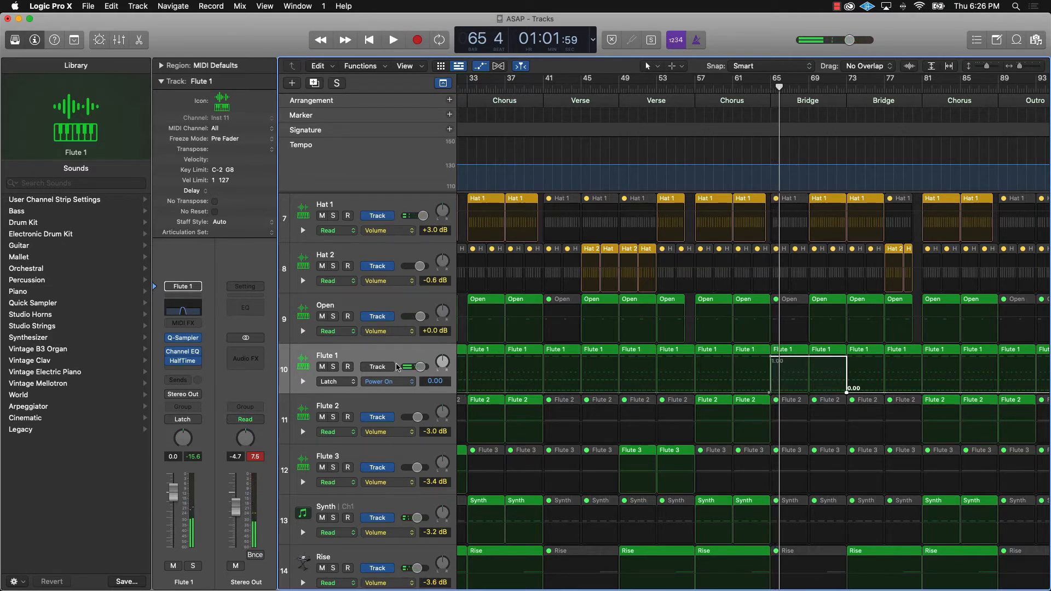
Step: Turn Flute 1's automation back on in T-Latch mode and play from before the first Bridge
click(384, 355)
click(171, 421)
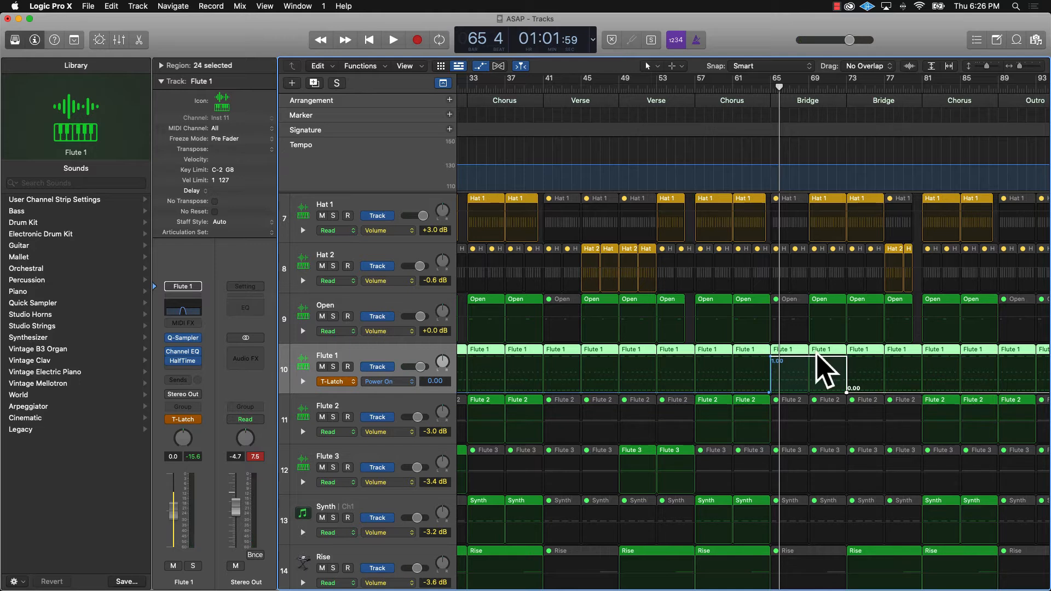
click(758, 90)
key(space)
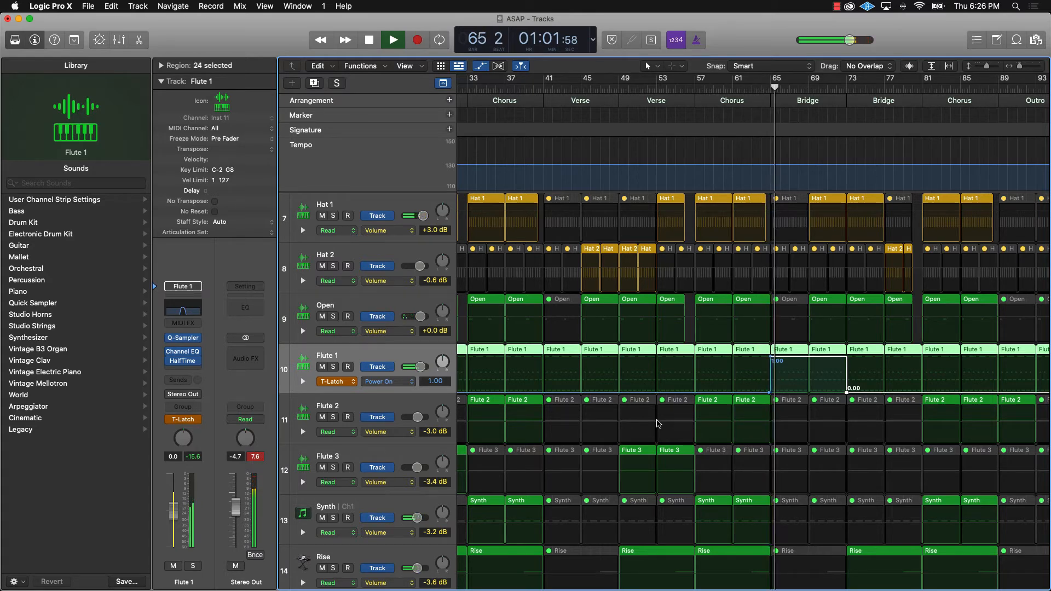
Step: Hide track automation and unmute both Flute 3 regions in the second Bridge during playback
key(a)
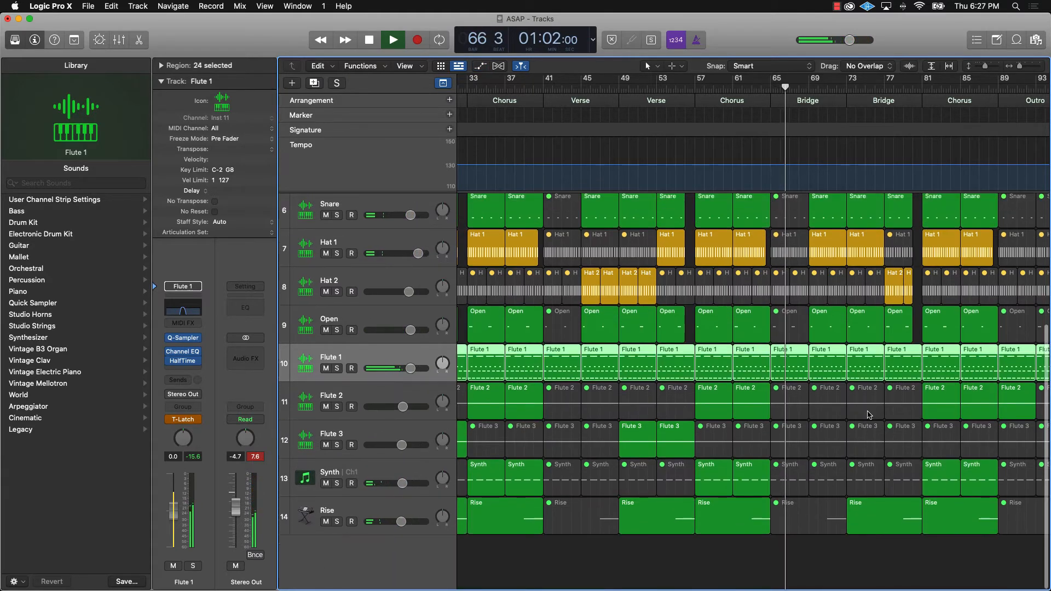
click(865, 438)
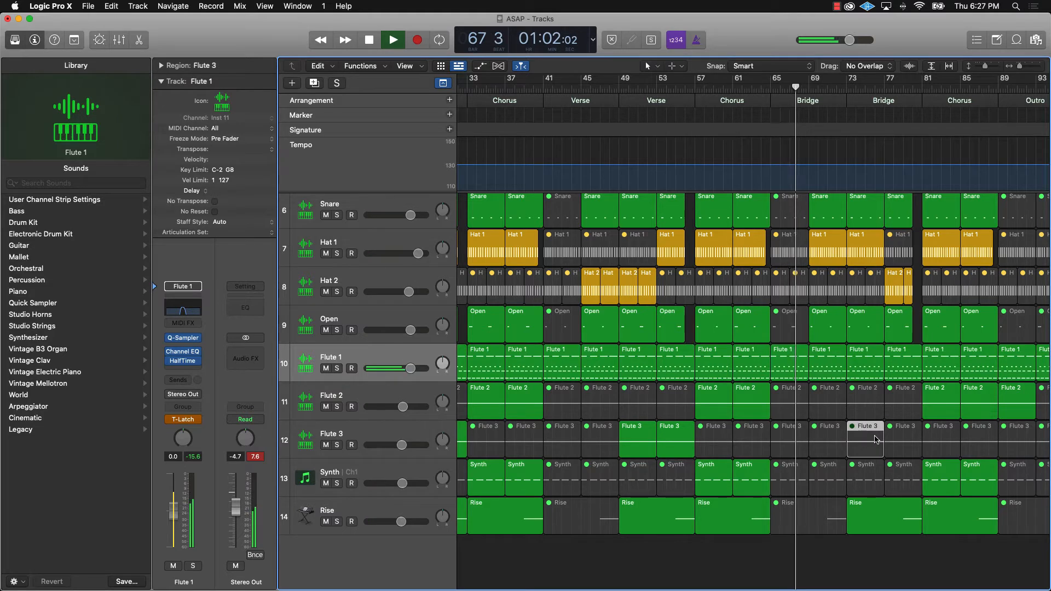
shift+click(896, 442)
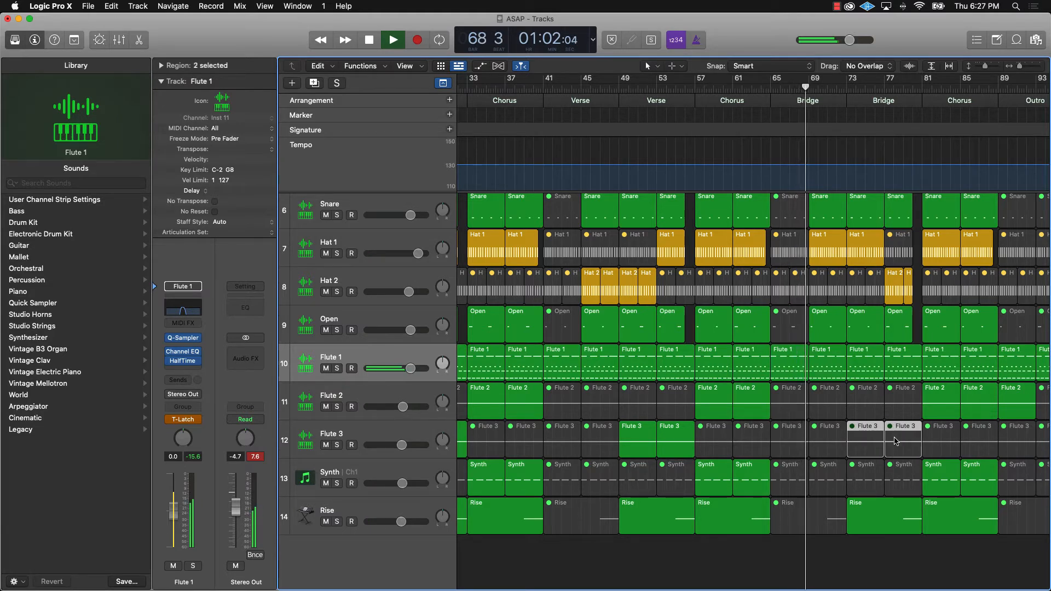
key(m)
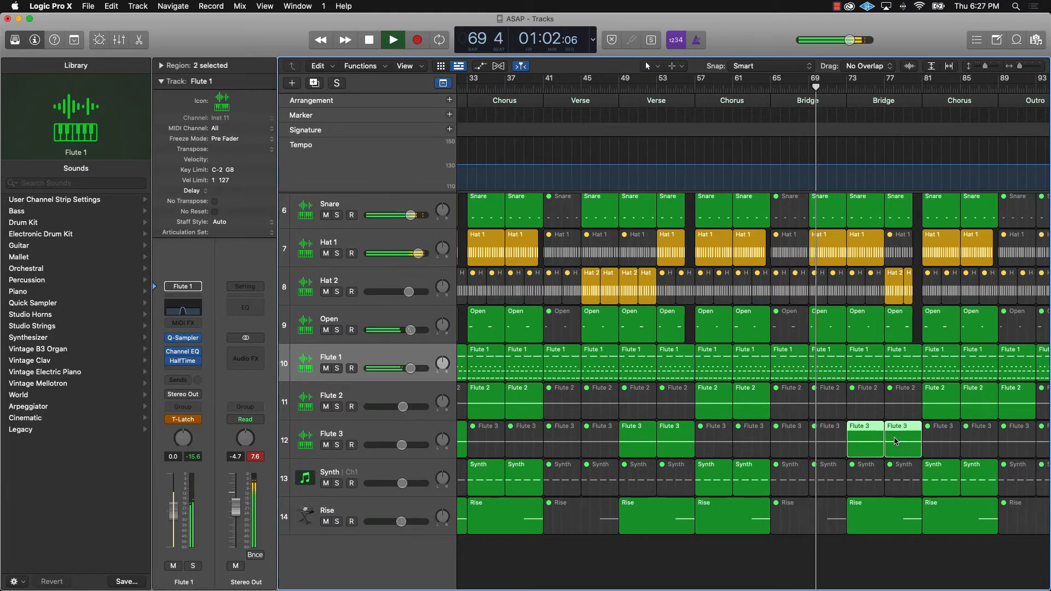
click(861, 551)
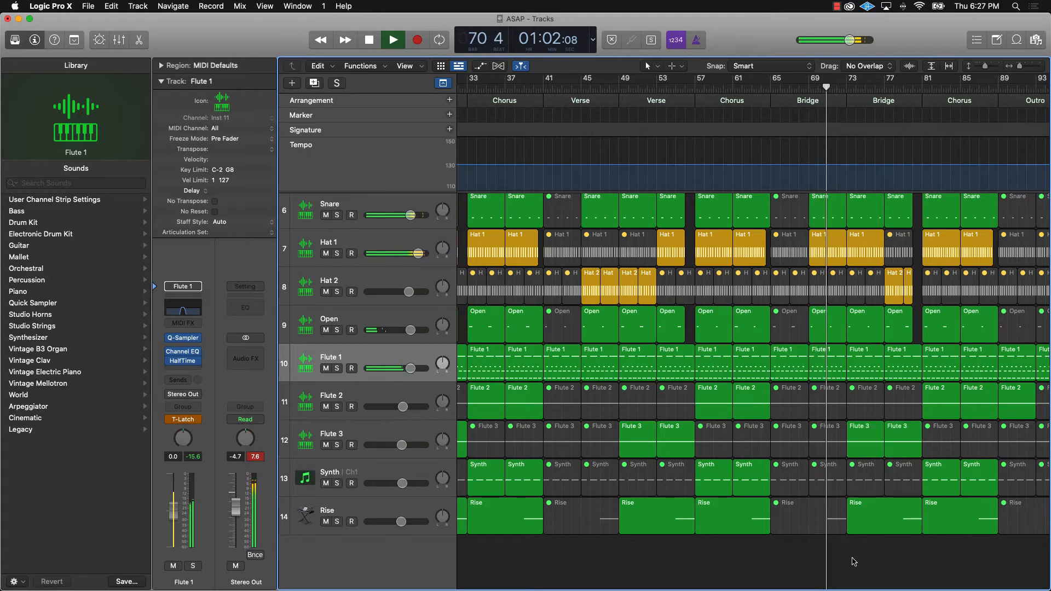
Step: Listen through the second Bridge and the final Chorus while reviewing the whole arrangement
scroll(861, 550, up, 5)
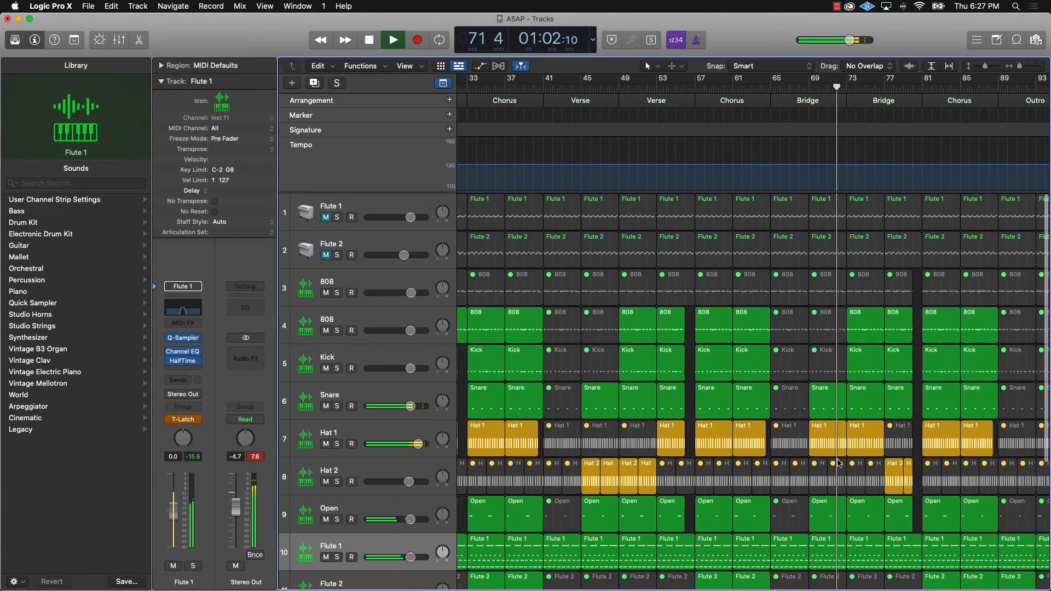
key(super+Up)
key(super+Up)
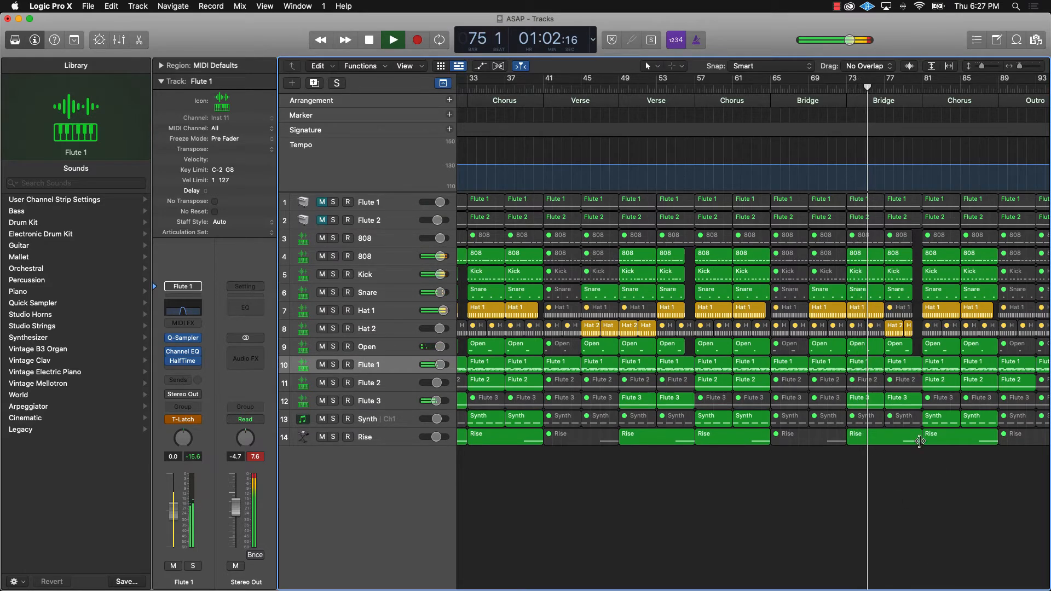
key(super+Right)
key(super+Left)
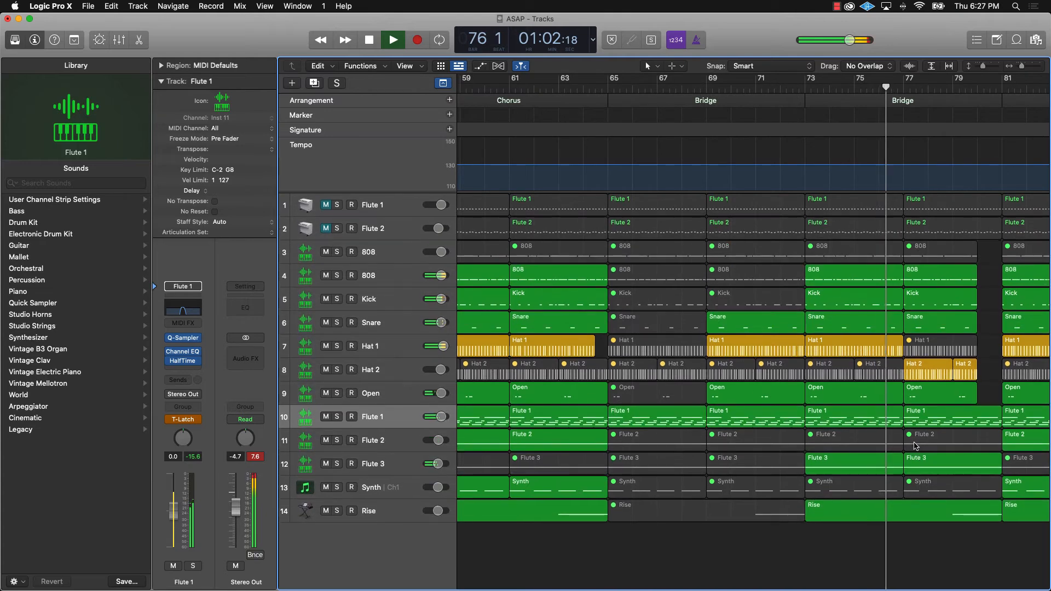
key(super+Down)
key(super+Left)
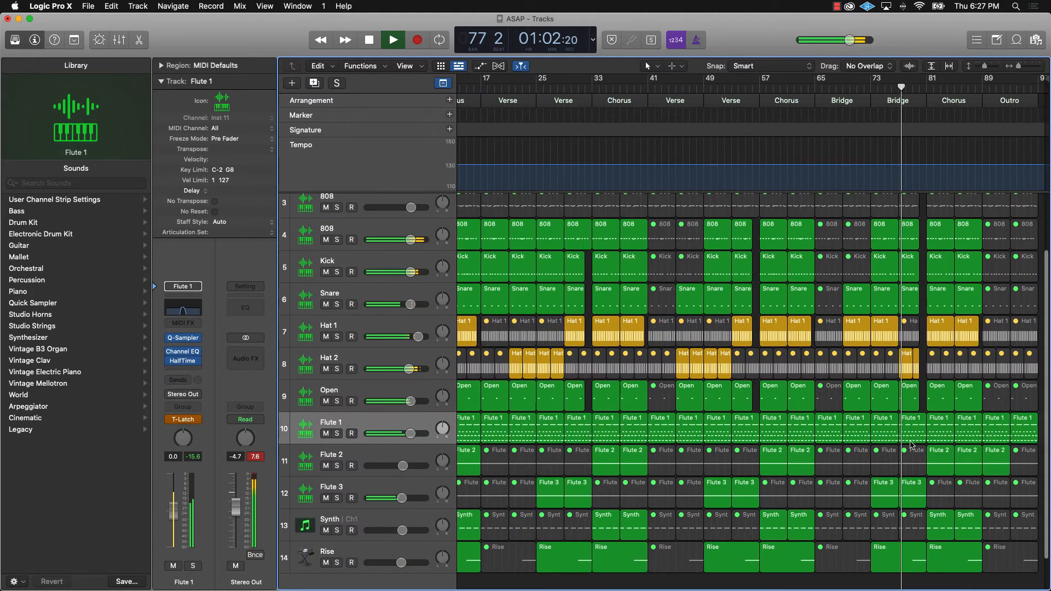
key(super+Down)
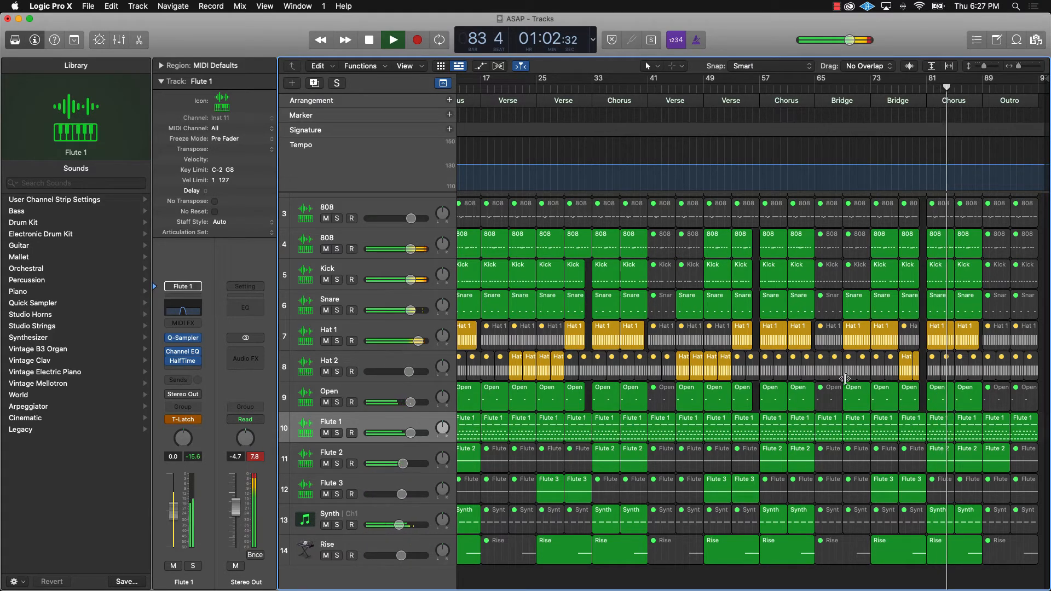
key(z)
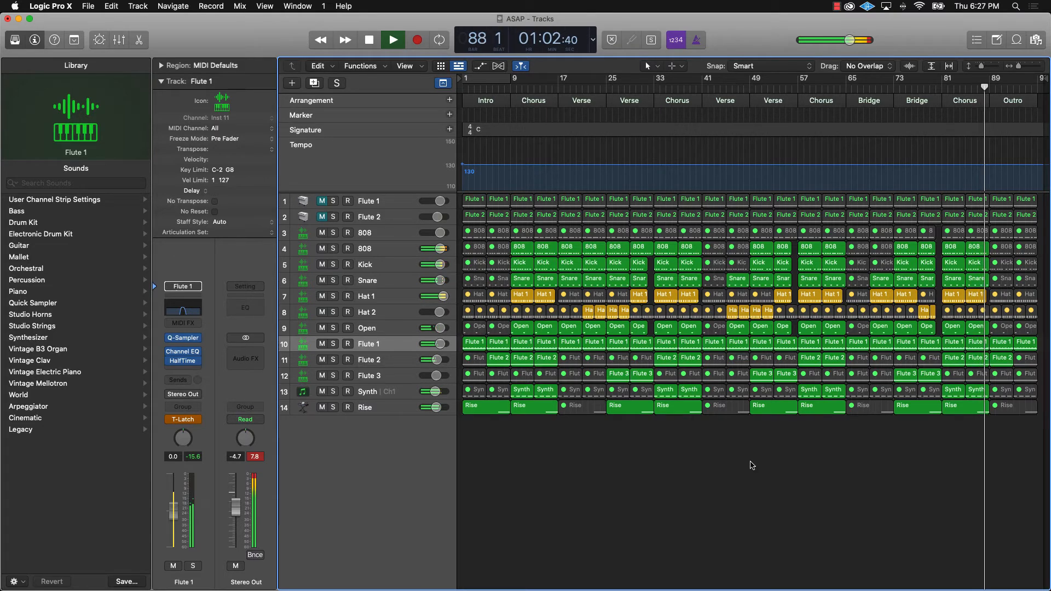
Step: Unmute the Flute 2 region in the second half of the Outro, at bar 93
key(super+Right)
key(super+Right)
key(super+Right)
key(super+Right)
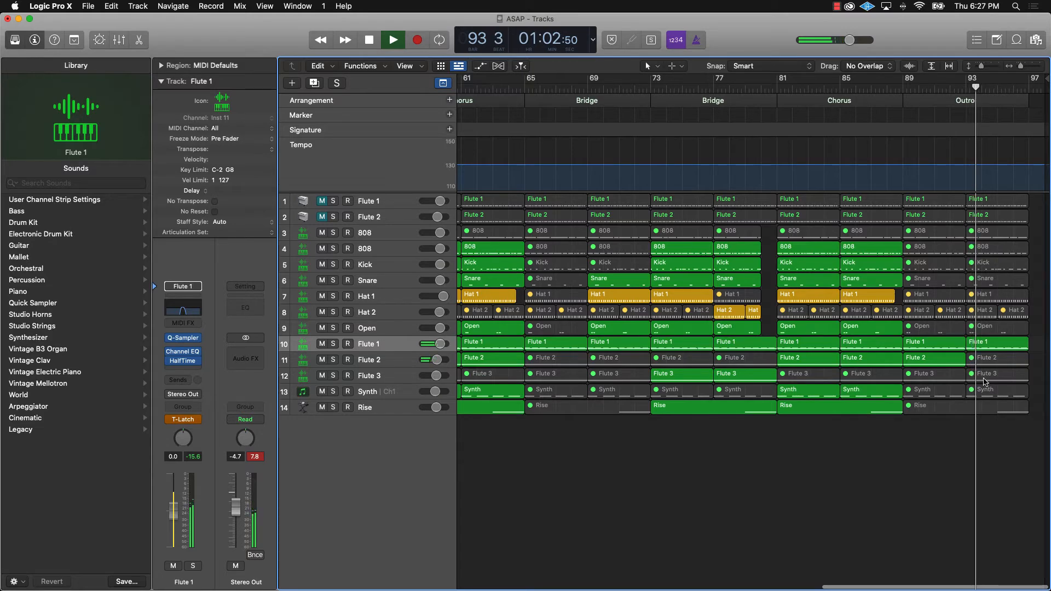
click(989, 361)
key(m)
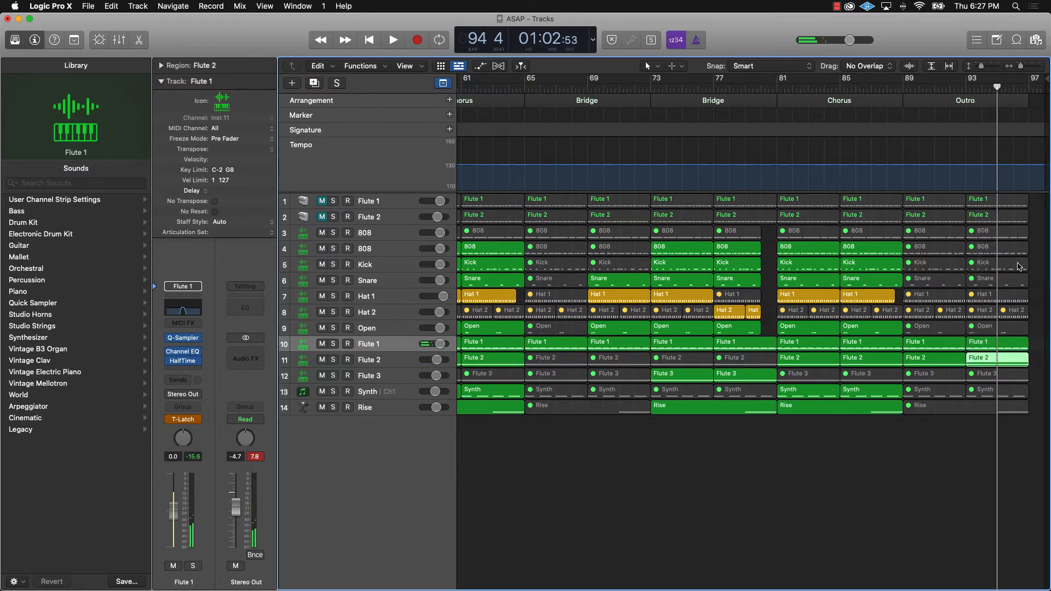
Step: Return the playhead to bar 1, select the Flute 1 track with its regions, and show track automation
key(Return)
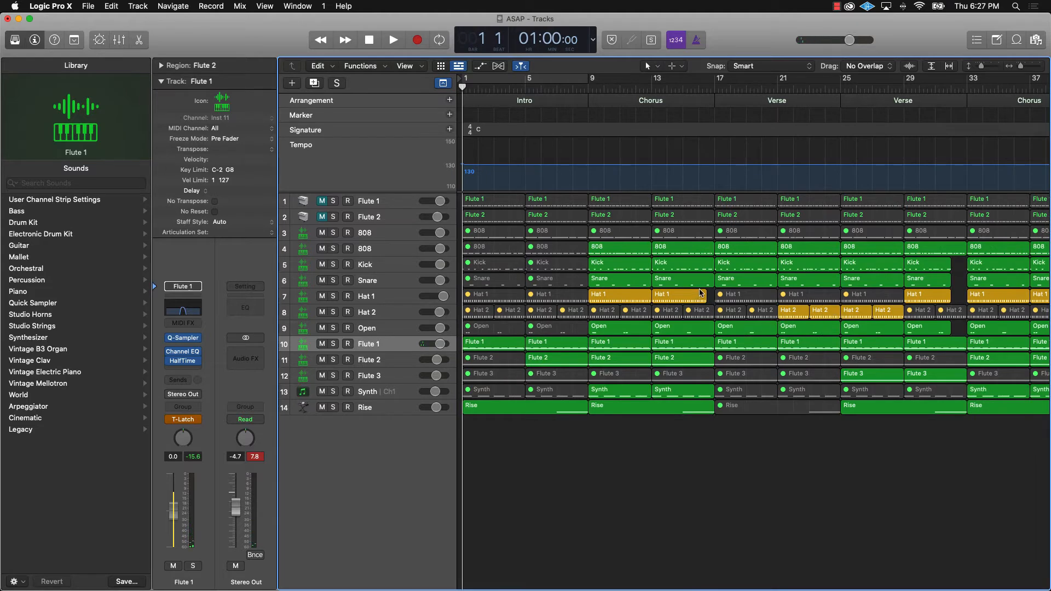
scroll(701, 293, down, 5)
scroll(381, 347, down, 1)
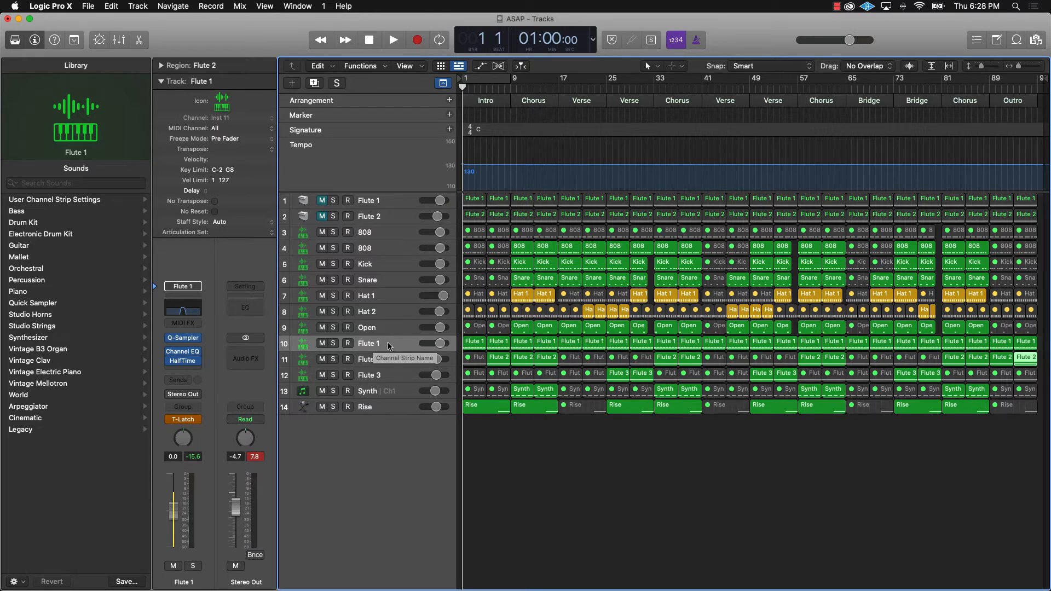
click(389, 345)
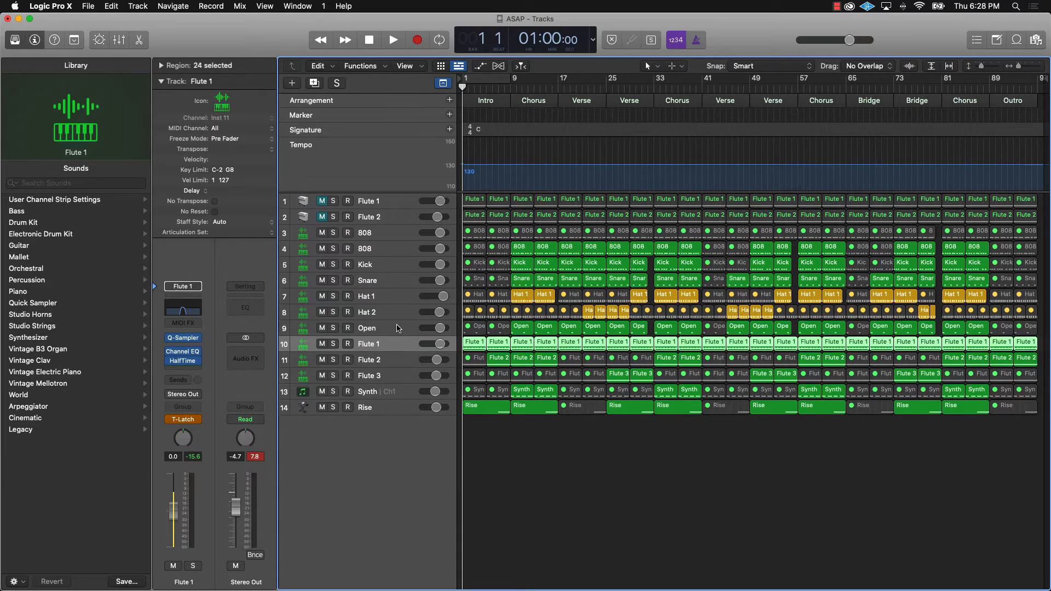
click(398, 330)
click(391, 346)
key(a)
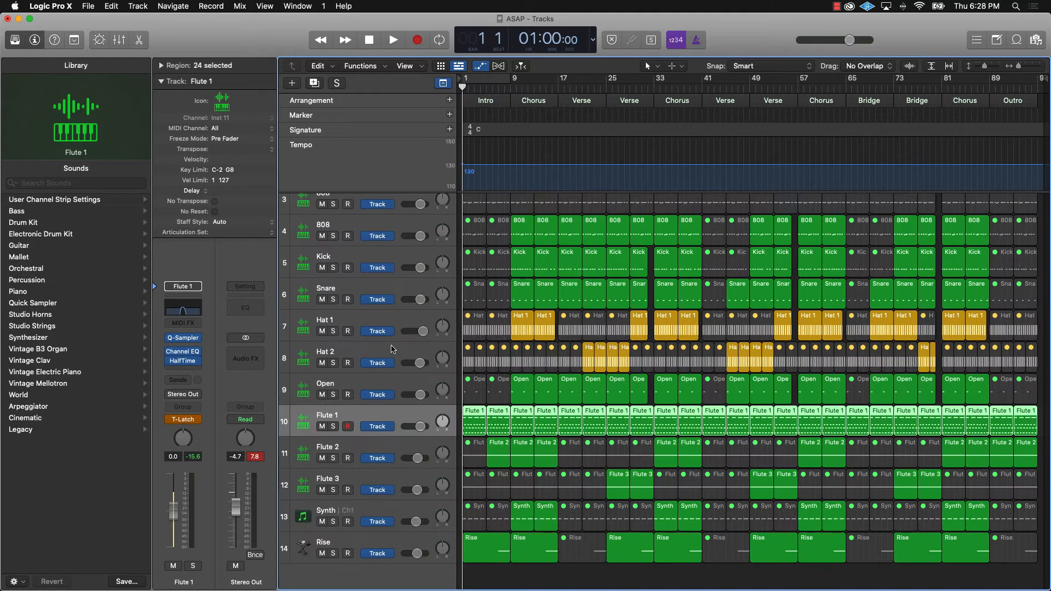
Step: Bounce the selected Flute 1 regions in place to a new track named Flute 1_bip, muting the source with normalization off
key(a)
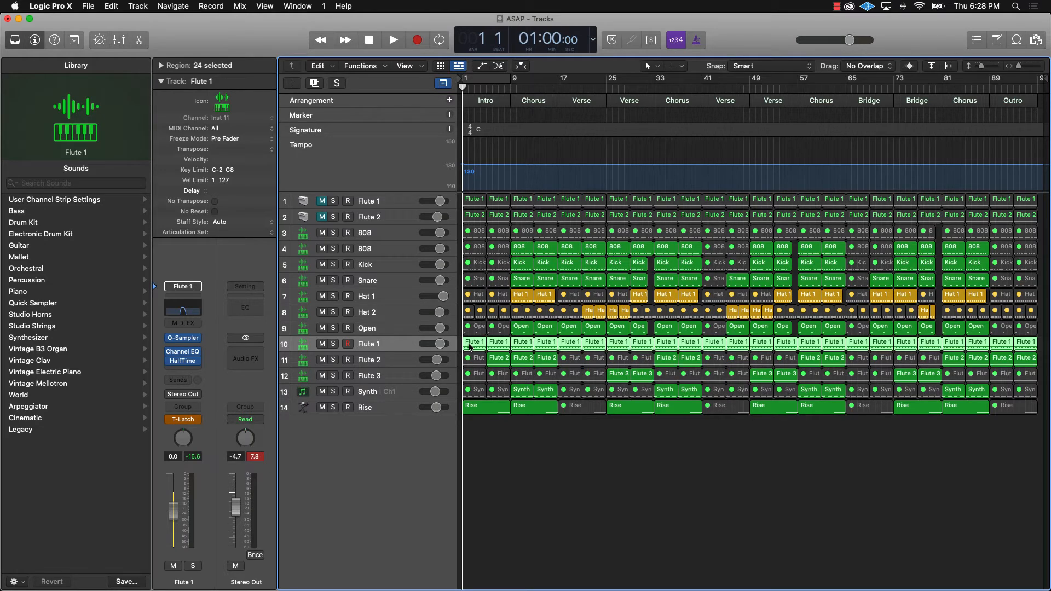
right_click(470, 347)
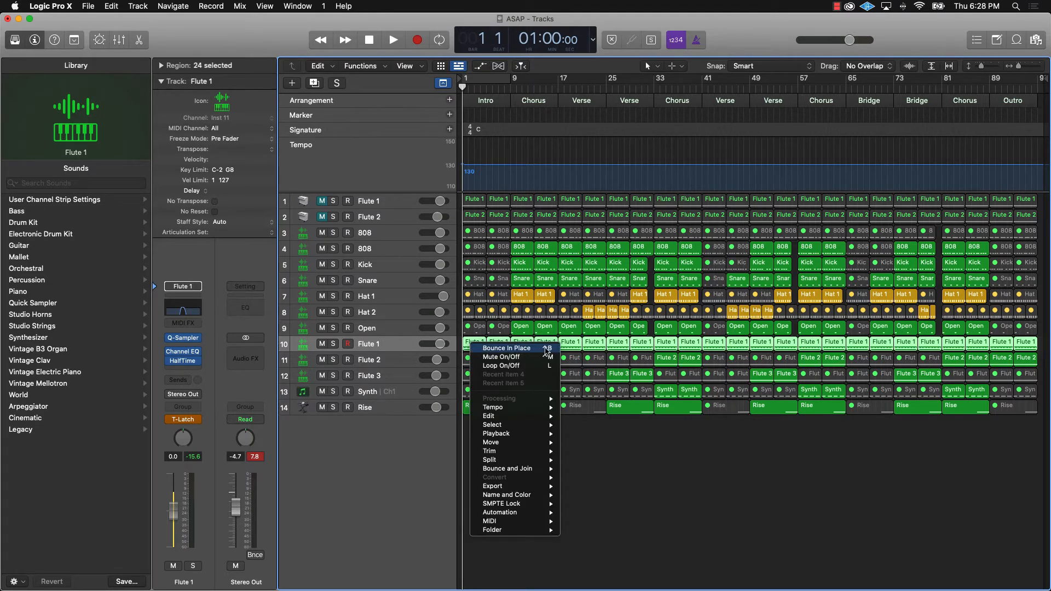
click(533, 349)
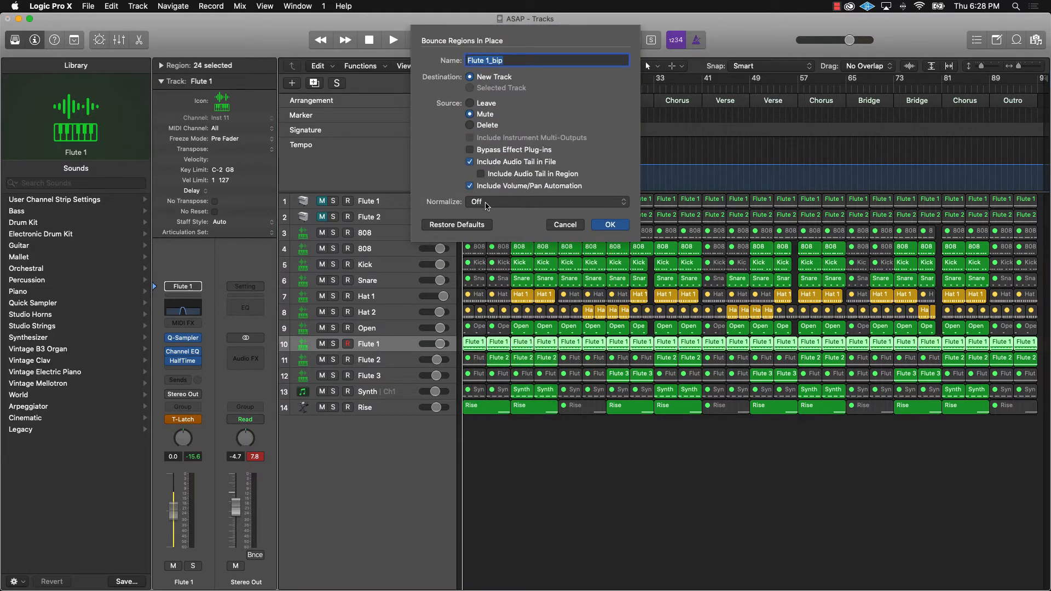
click(611, 224)
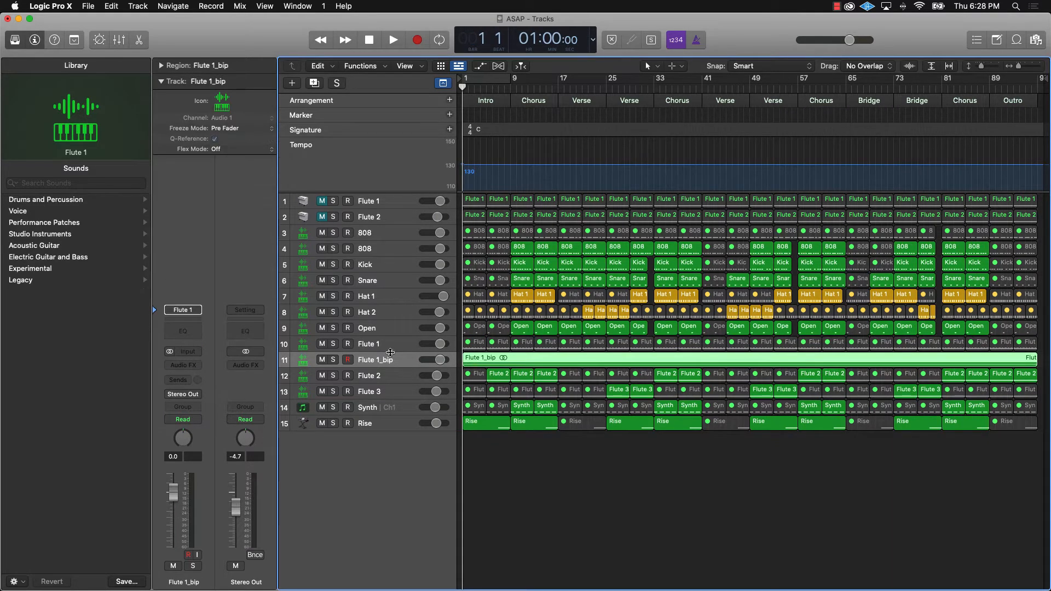
Step: Move the original Flute 1 track to third place with automation off, and mute it and the regions of the two tracks above
drag(375, 344, 367, 232)
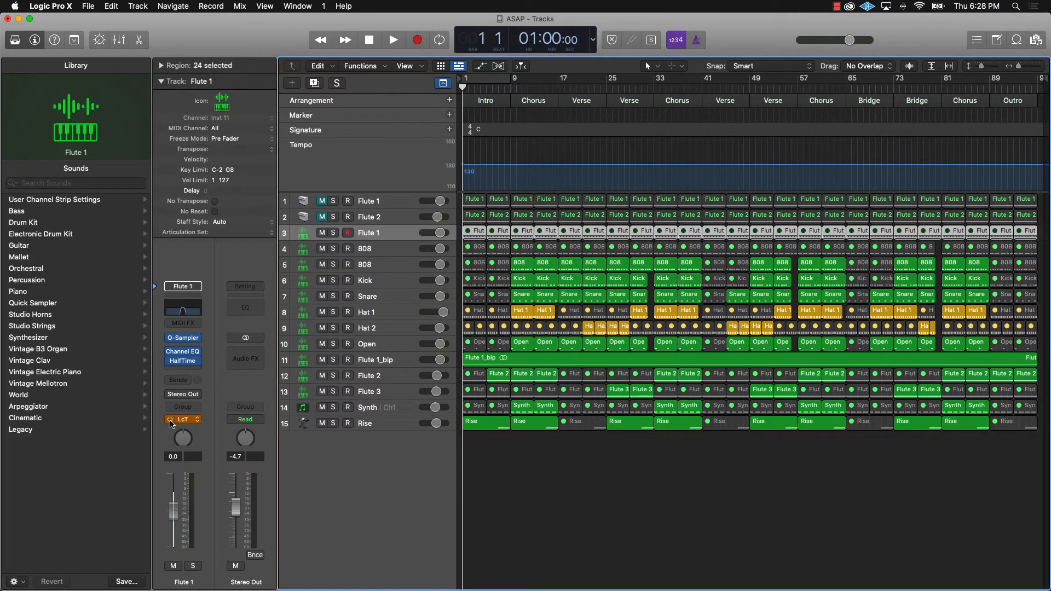
click(170, 420)
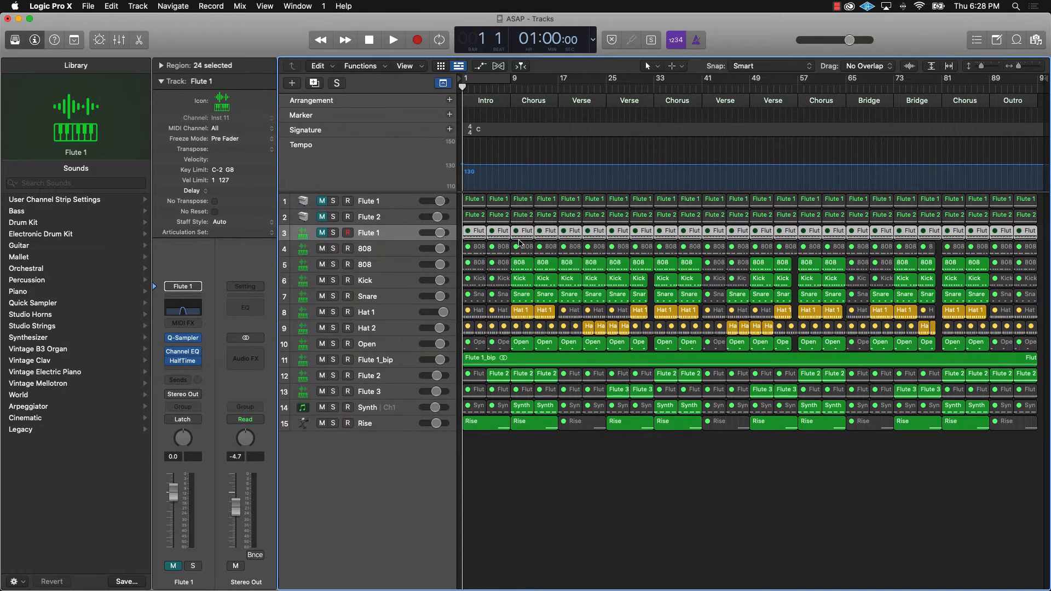
drag(1040, 206, 392, 213)
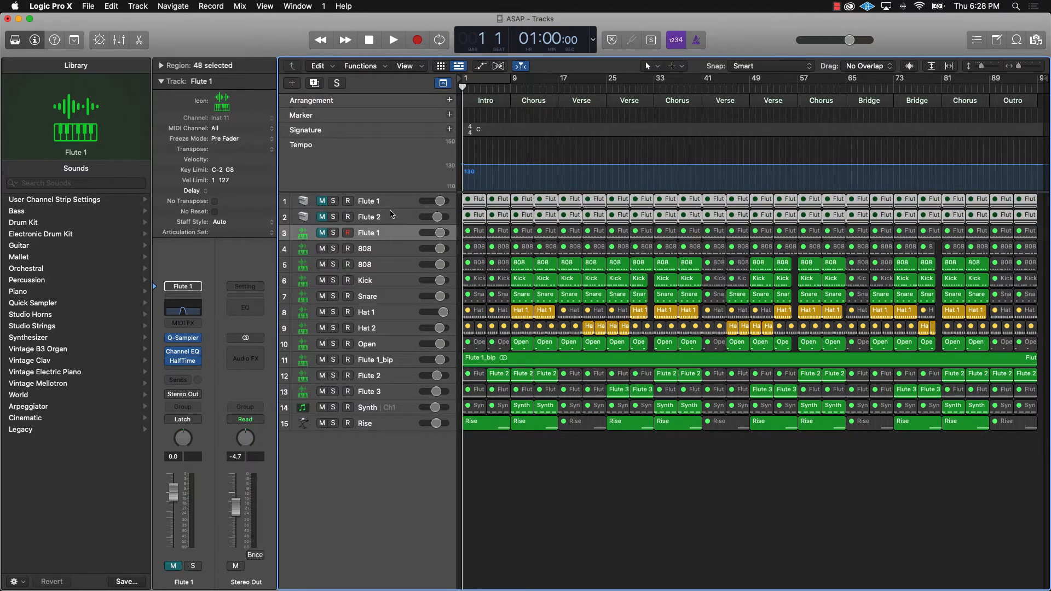
click(743, 510)
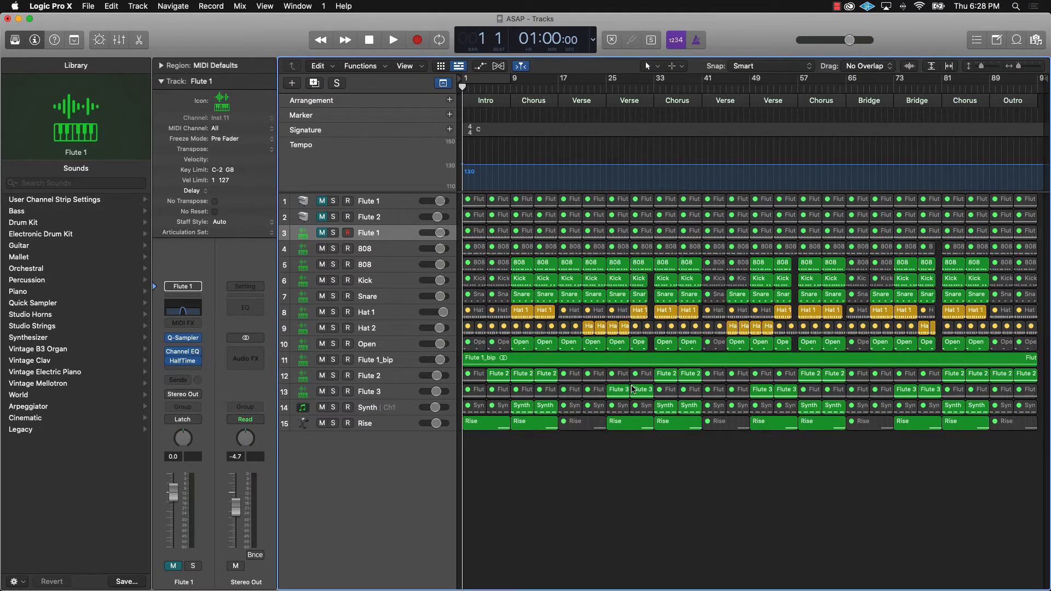
Step: Play the song's opening to check the bounced Flute 1_bip region and select its track
scroll(646, 381, up, 3)
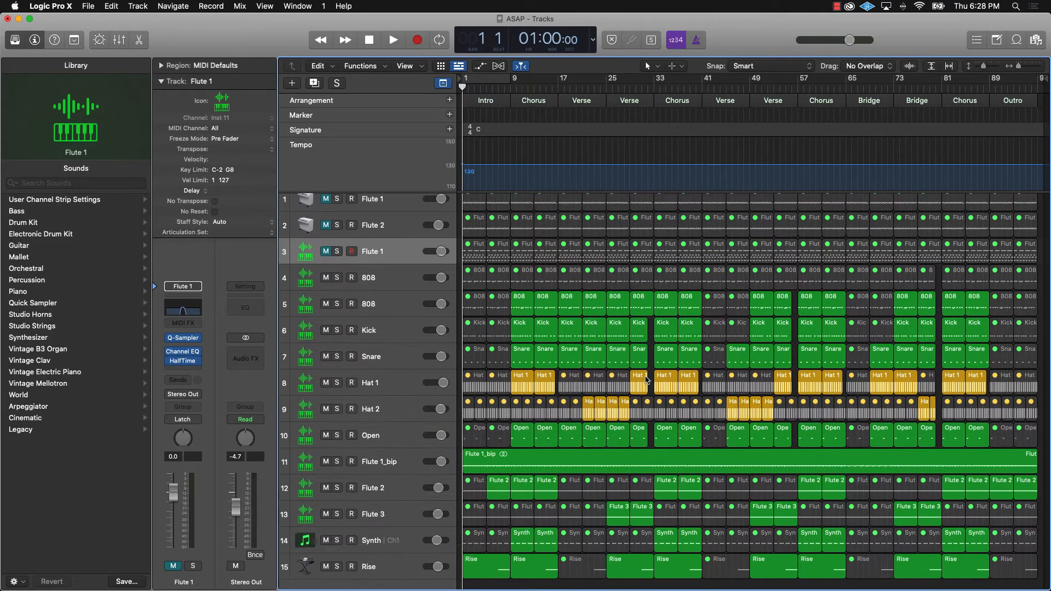
key(space)
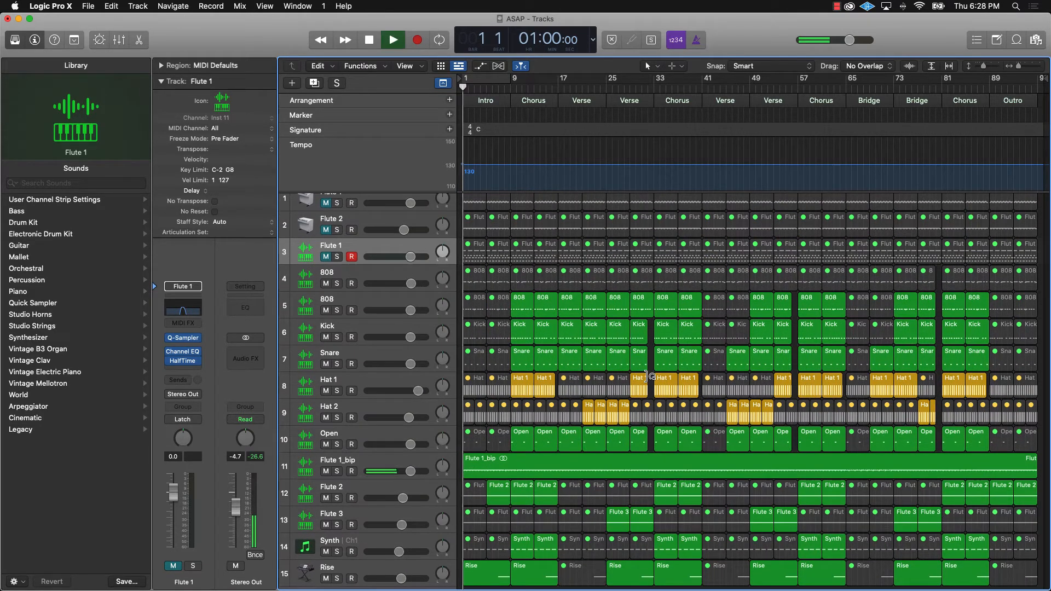
click(502, 466)
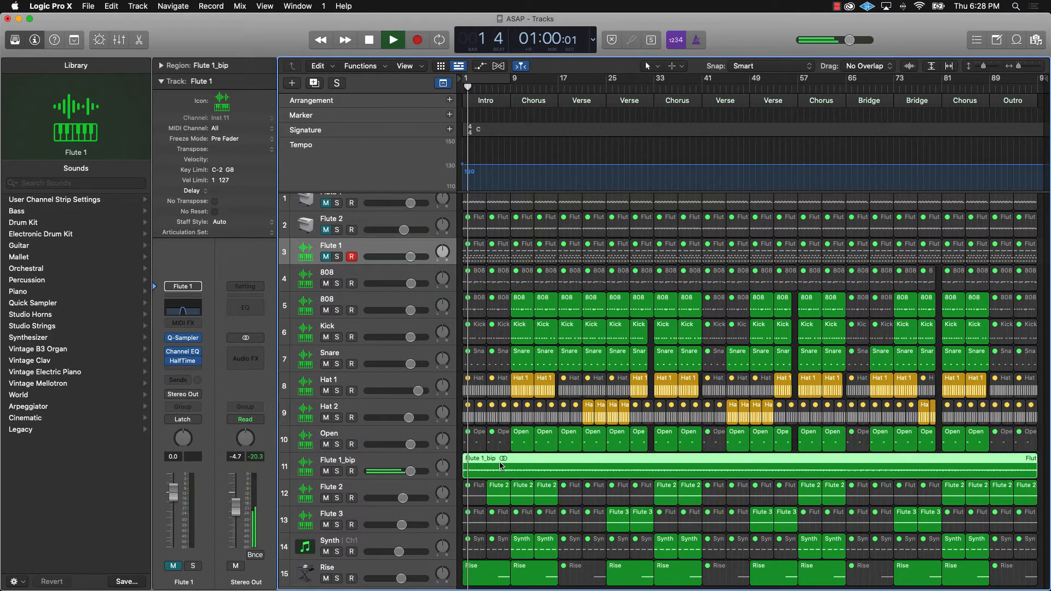
click(383, 461)
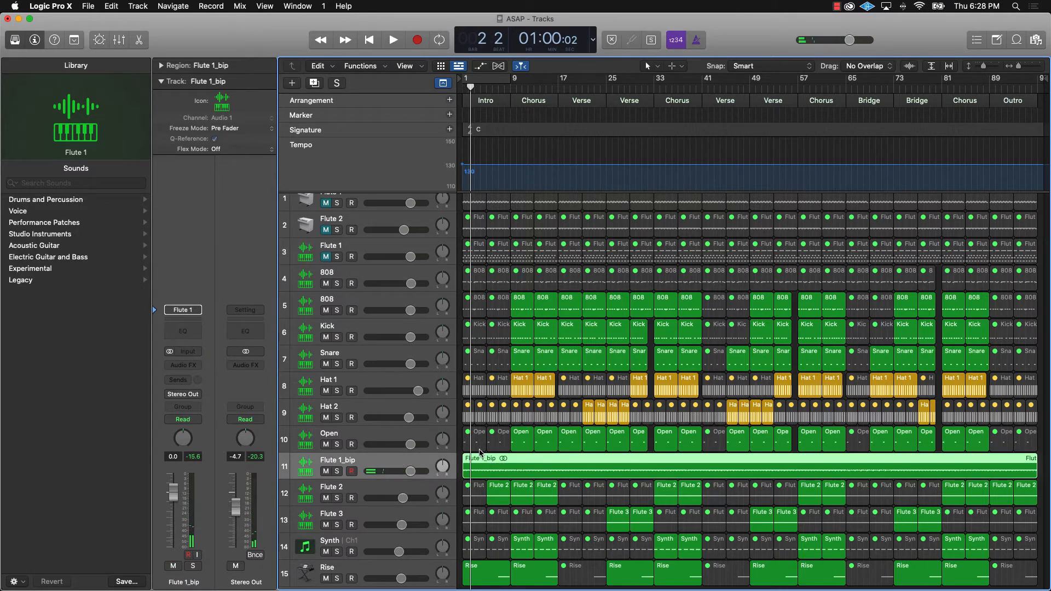
key(space)
scroll(642, 345, down, 5)
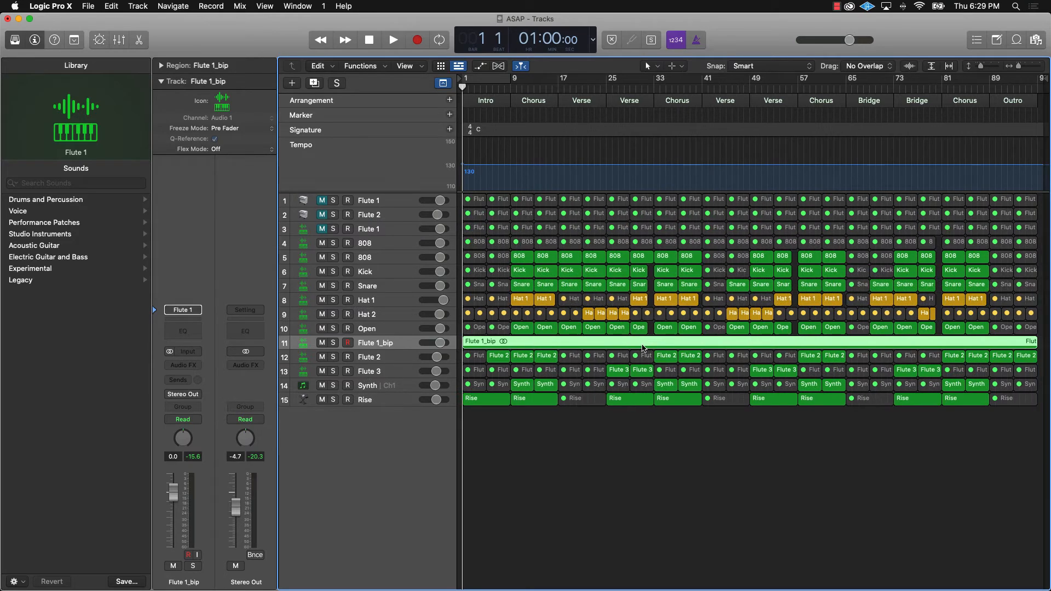
Step: Split off bar 8 of the muted Snare region, unmute that one-bar piece and shorten its note in the Piano Roll
scroll(642, 345, up, 5)
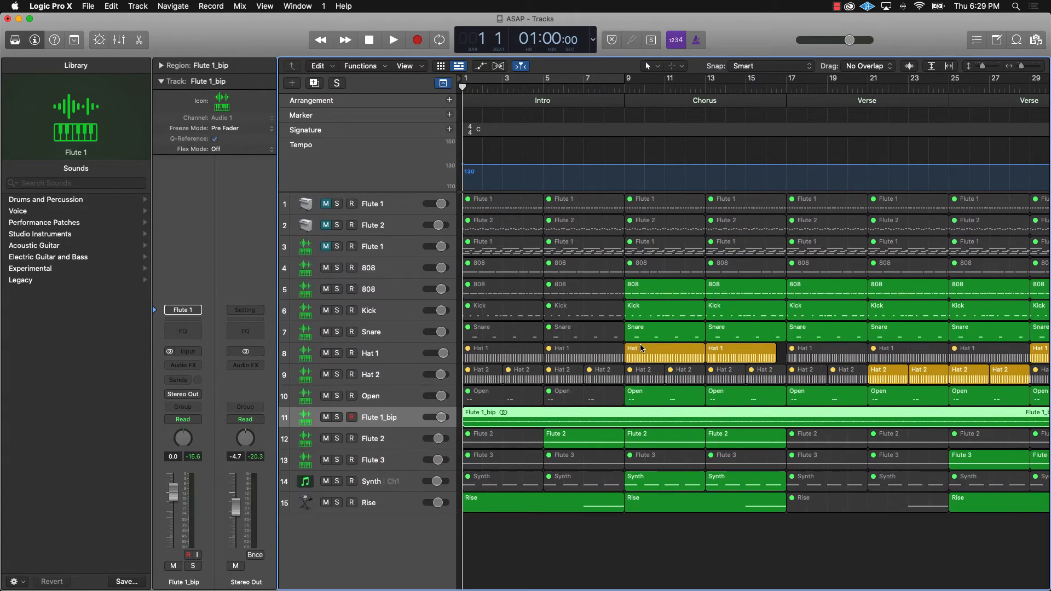
scroll(642, 348, up, 5)
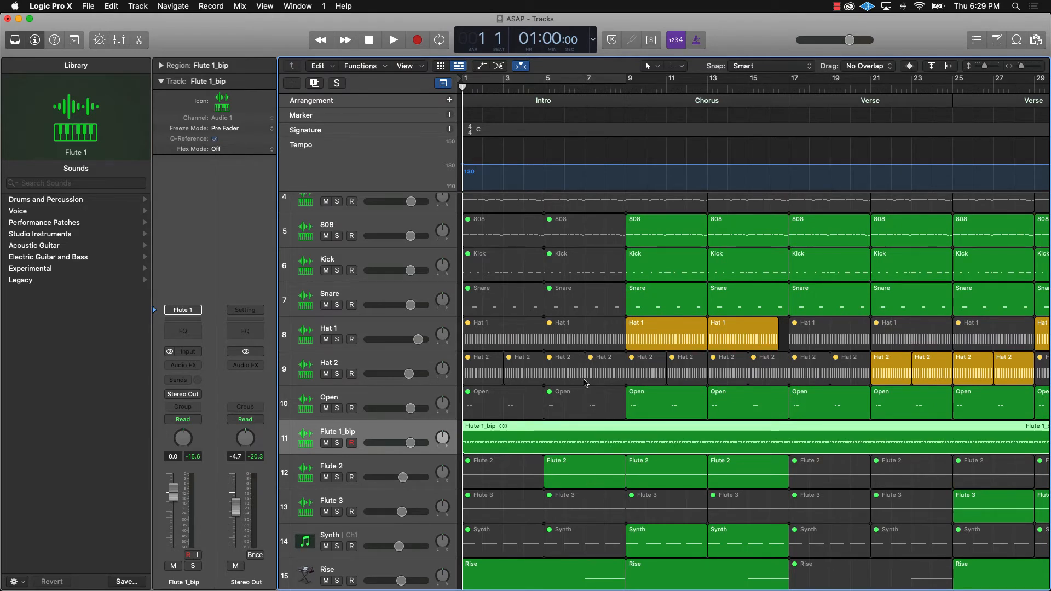
click(607, 310)
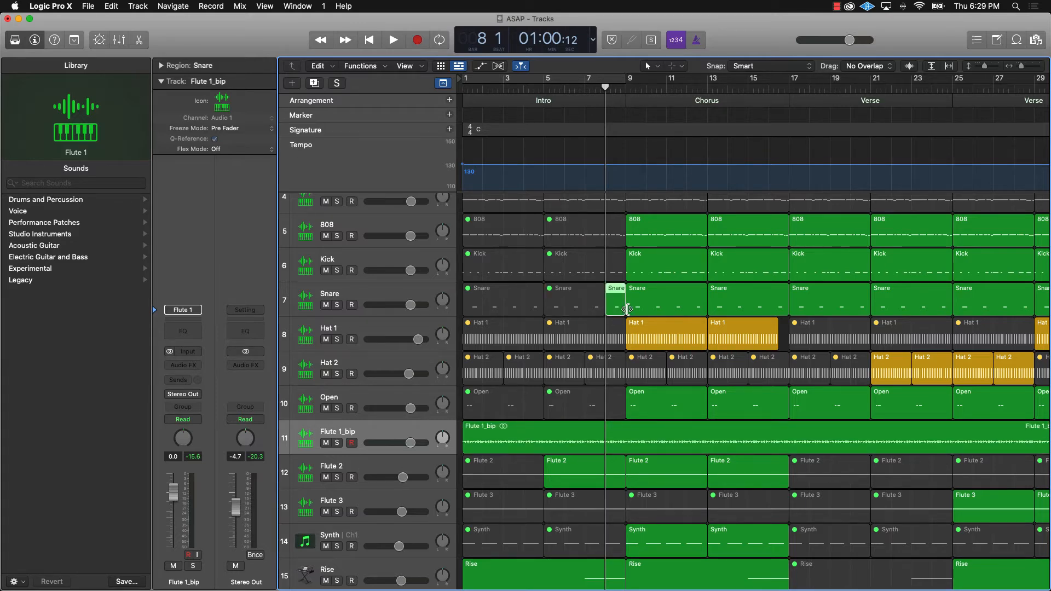
double_click(624, 307)
ctrl+alt+click(706, 406)
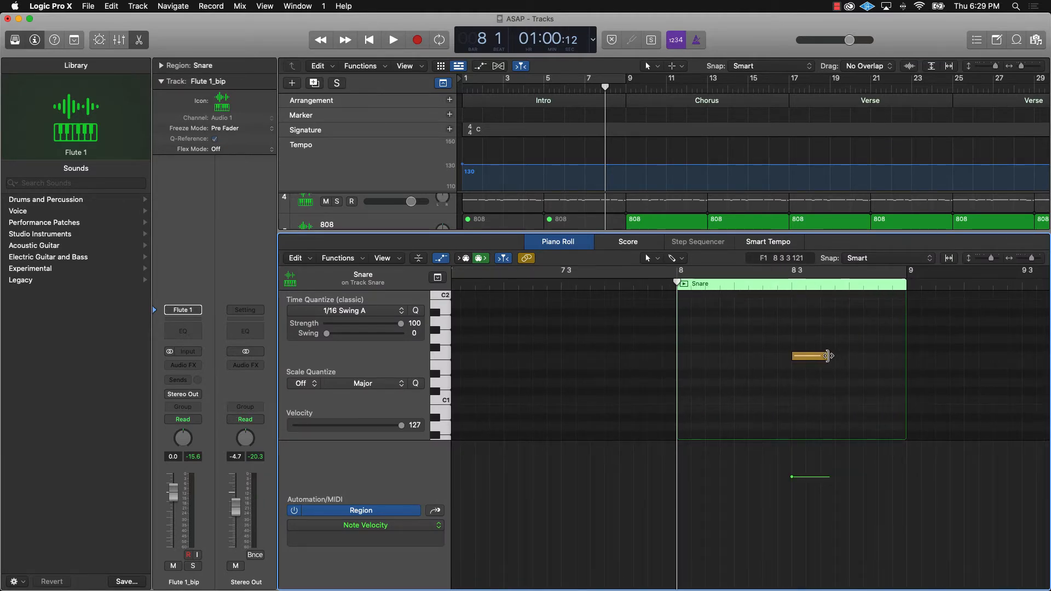
drag(828, 357, 800, 360)
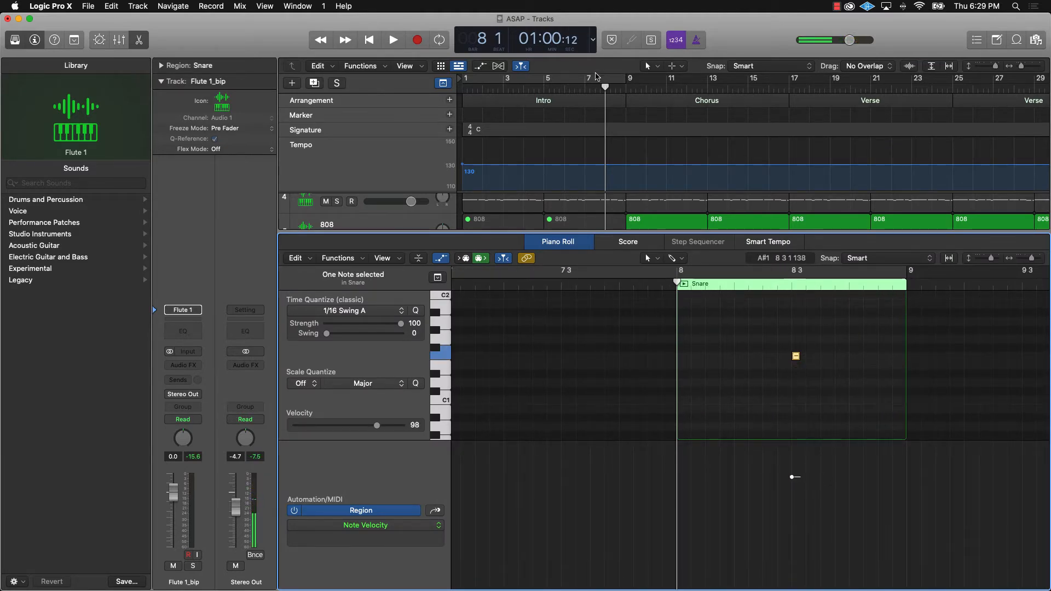
Step: Cycle bars 7 to 9 and add four short F1 sixteenth notes across beat 4 of bar 8 in the Snare region
drag(587, 82, 626, 82)
key(space)
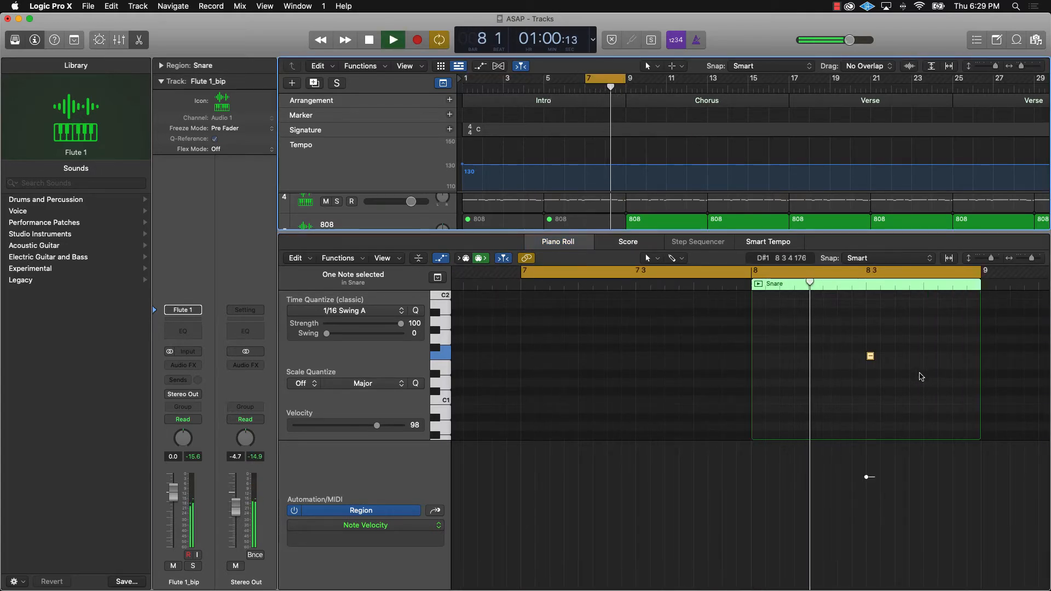
key(space)
click(929, 356)
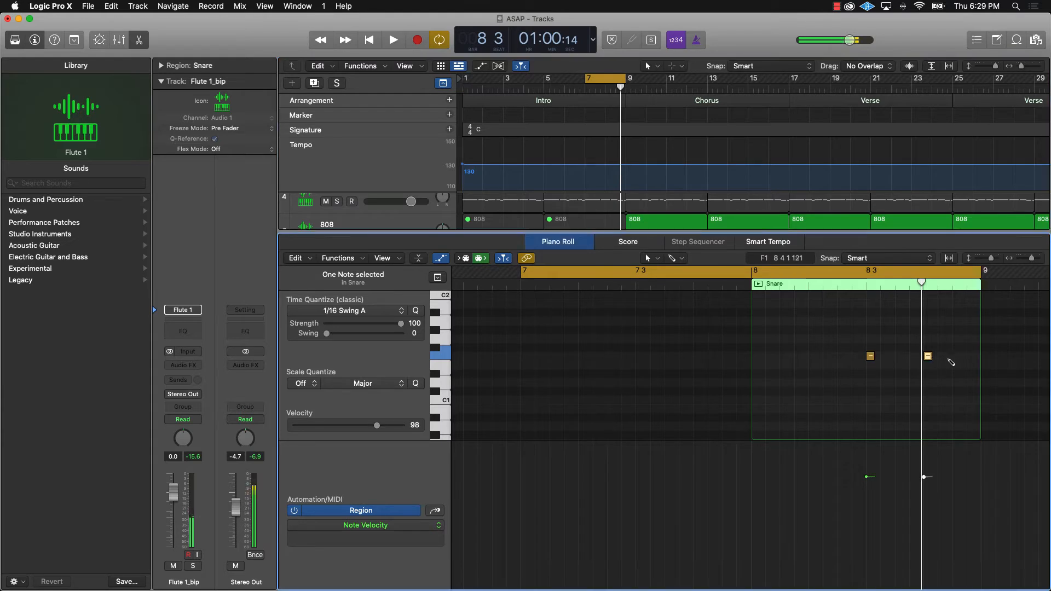
click(944, 357)
click(958, 356)
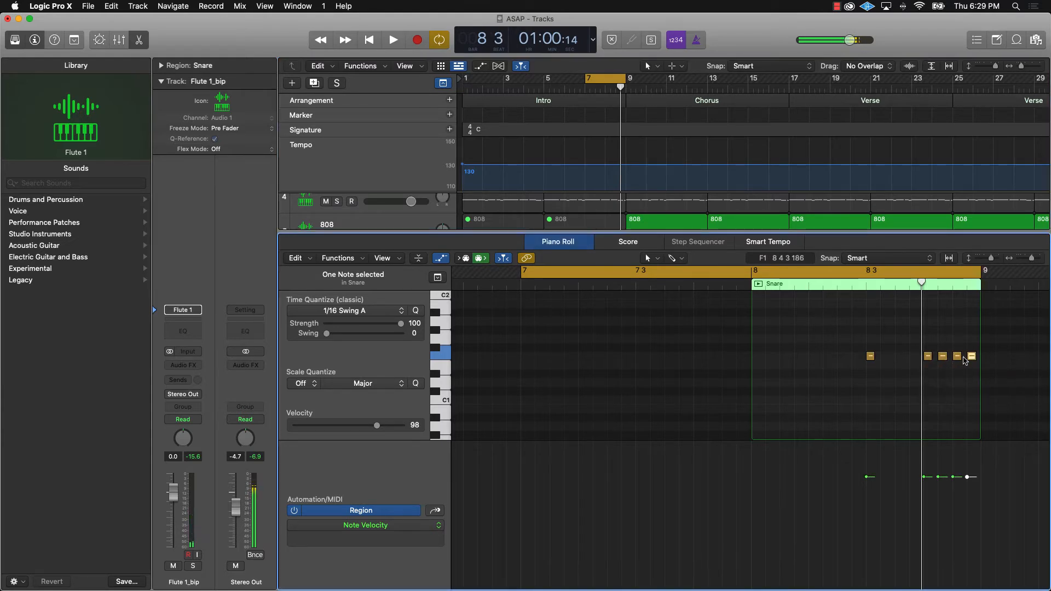
Step: Play the cycled snare fill and add a short F1 note at position 8 1 3
key(space)
click(906, 386)
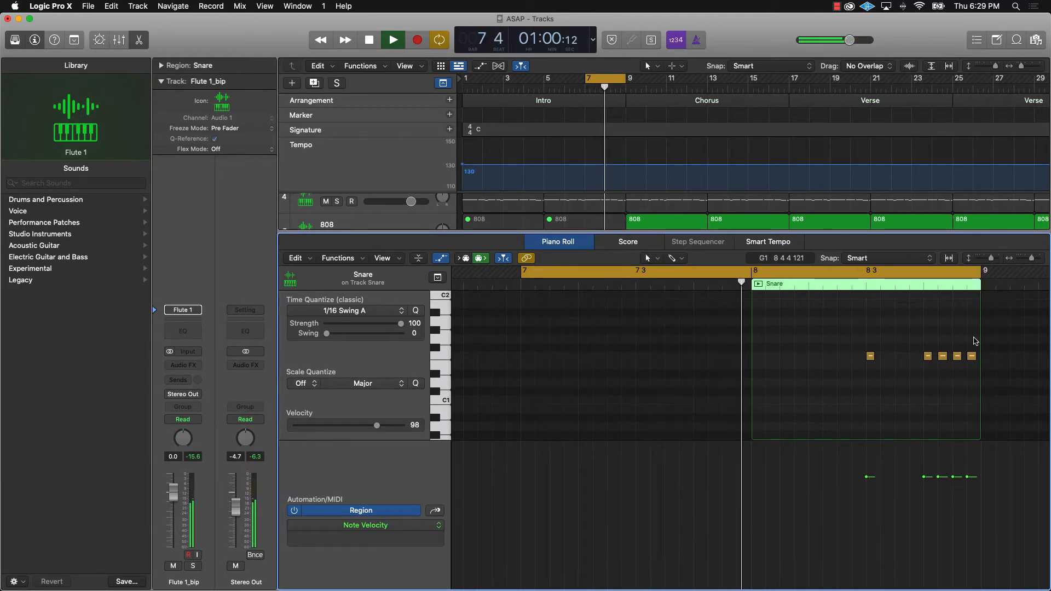
drag(974, 338, 920, 358)
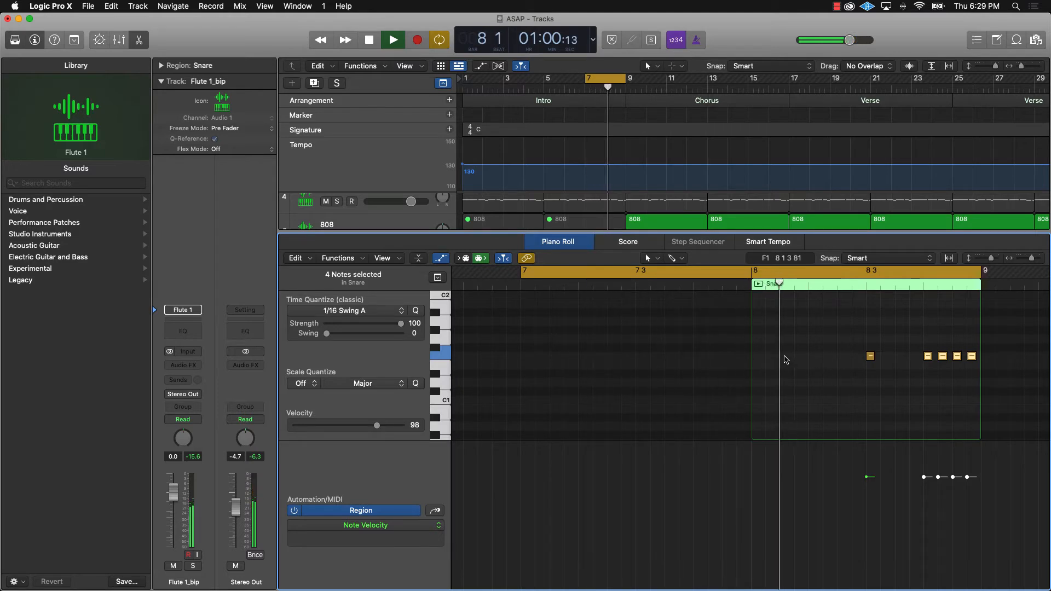
click(786, 356)
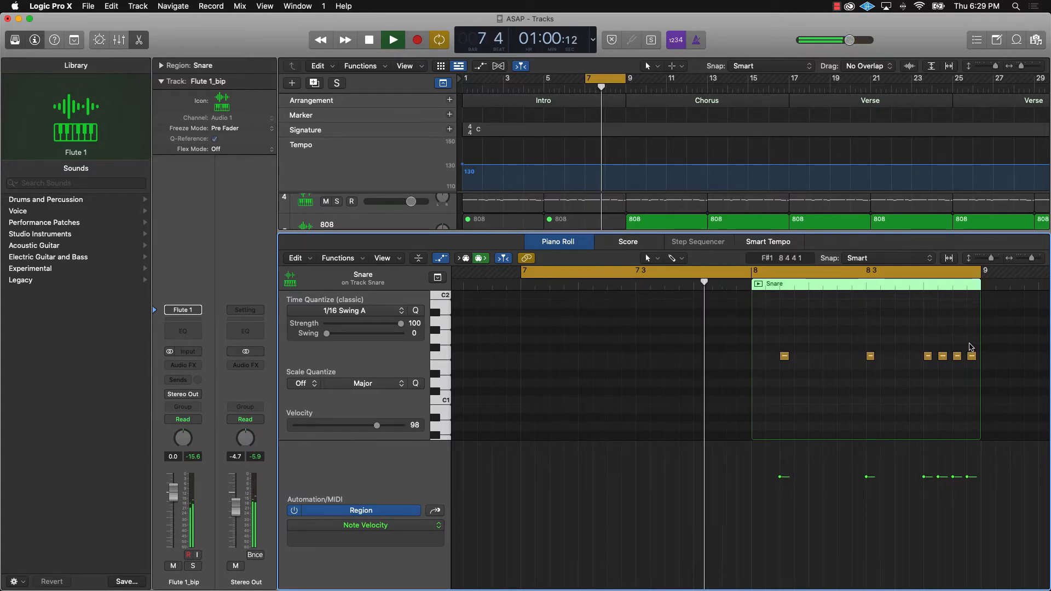
Step: Turn the last two sixteenth notes of the snare fill into four shorter thirty-second notes
shift+click(958, 357)
key(space)
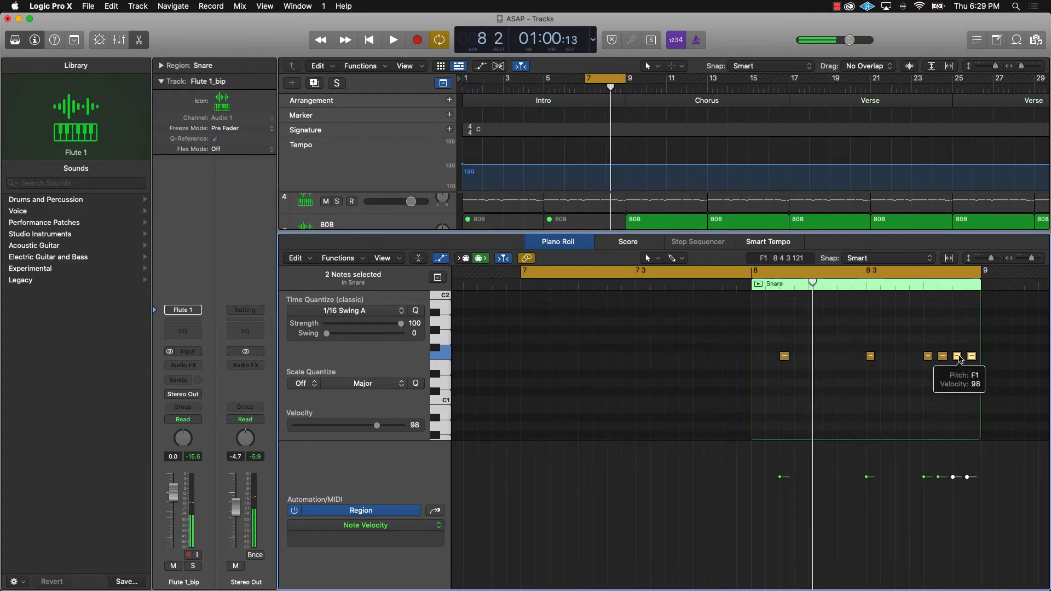
scroll(958, 359, up, 5)
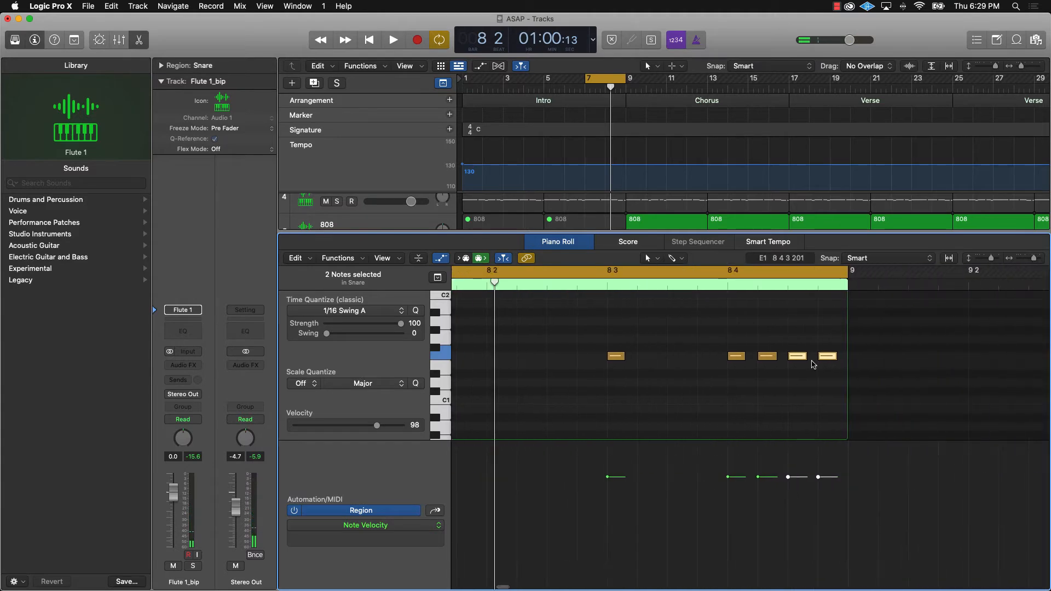
mouse_move(806, 357)
mouse_down()
mouse_move(791, 359)
mouse_move(808, 362)
mouse_up()
Step: Audition the snare roll over the cycled bars and close the Piano Roll
key(space)
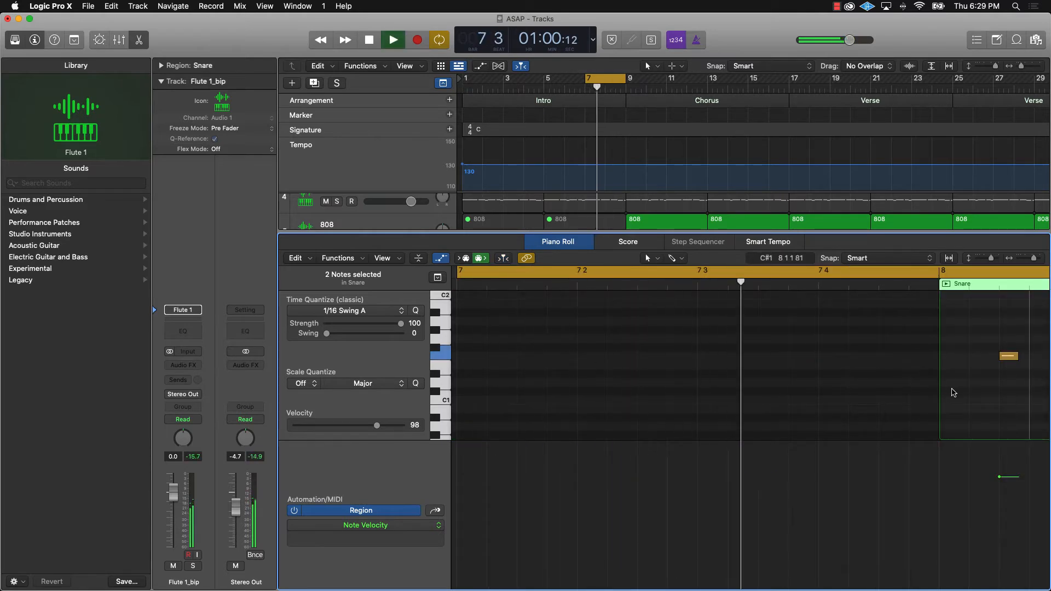
ctrl+alt+click(952, 389)
ctrl+alt+click(952, 389)
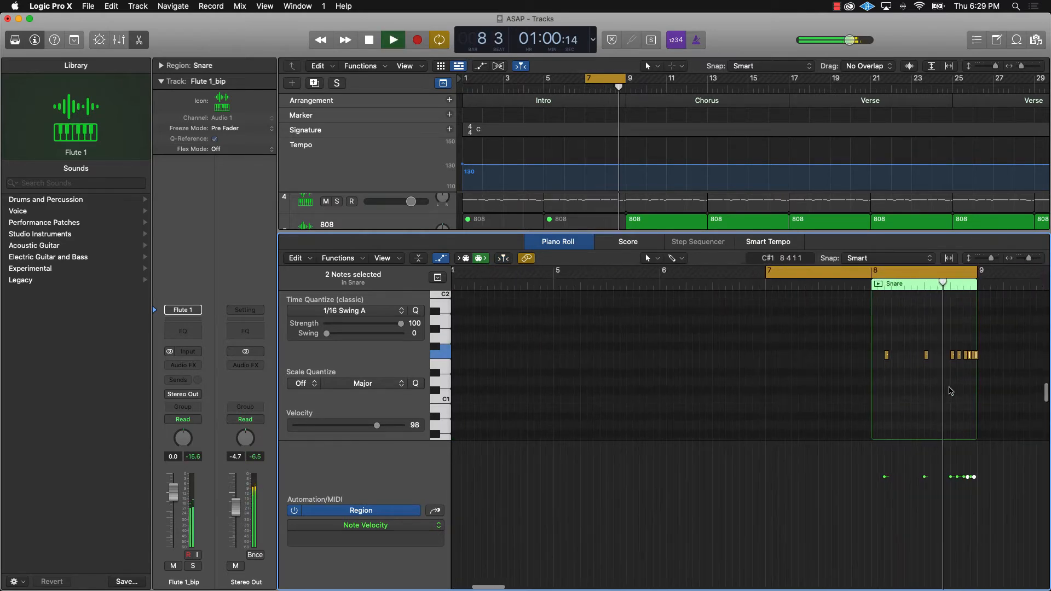
ctrl+alt+click(949, 391)
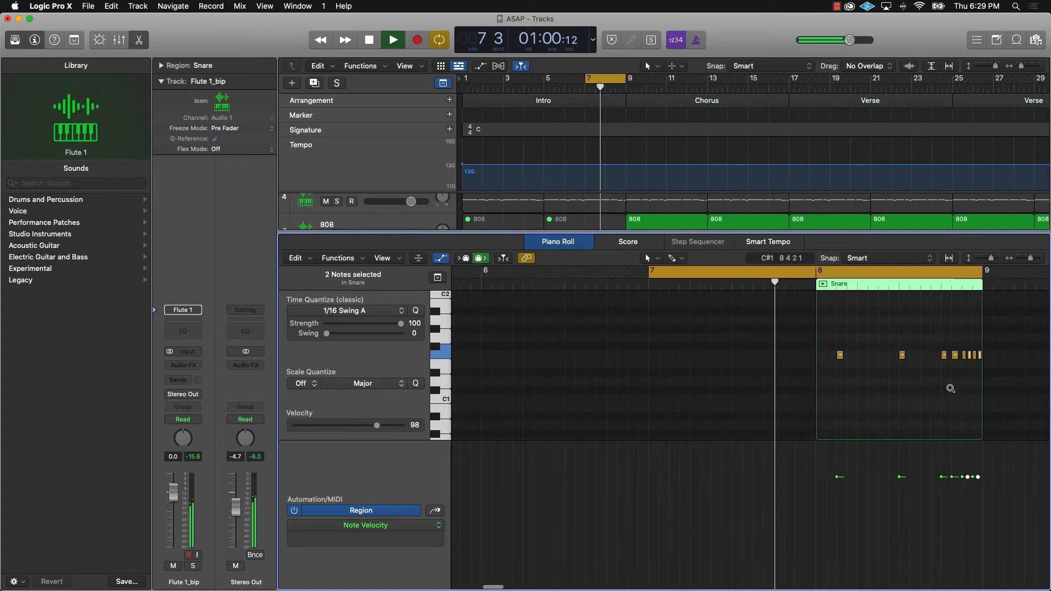
click(815, 368)
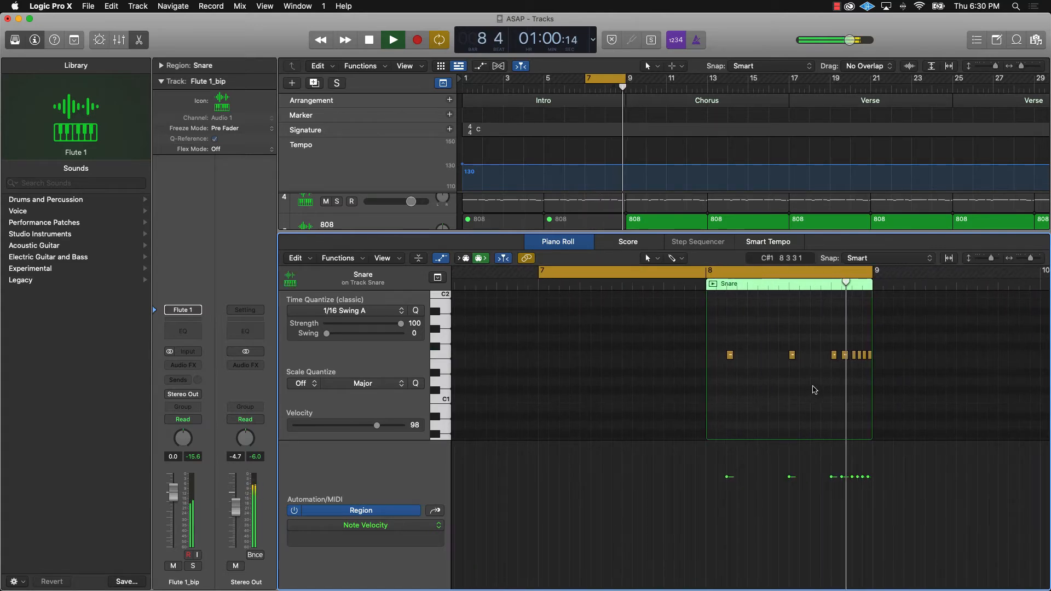
key(space)
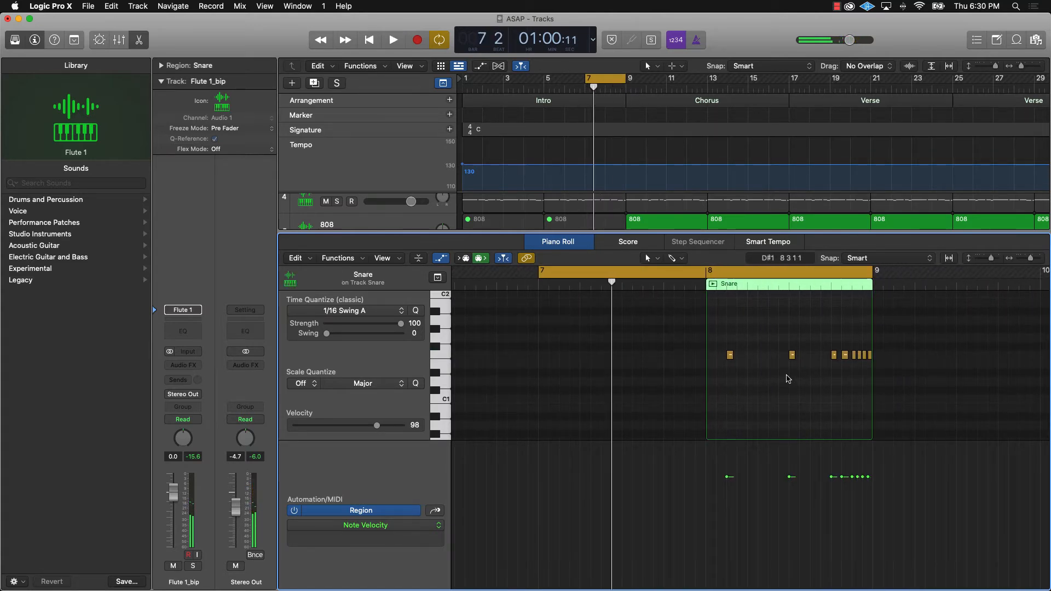
key(e)
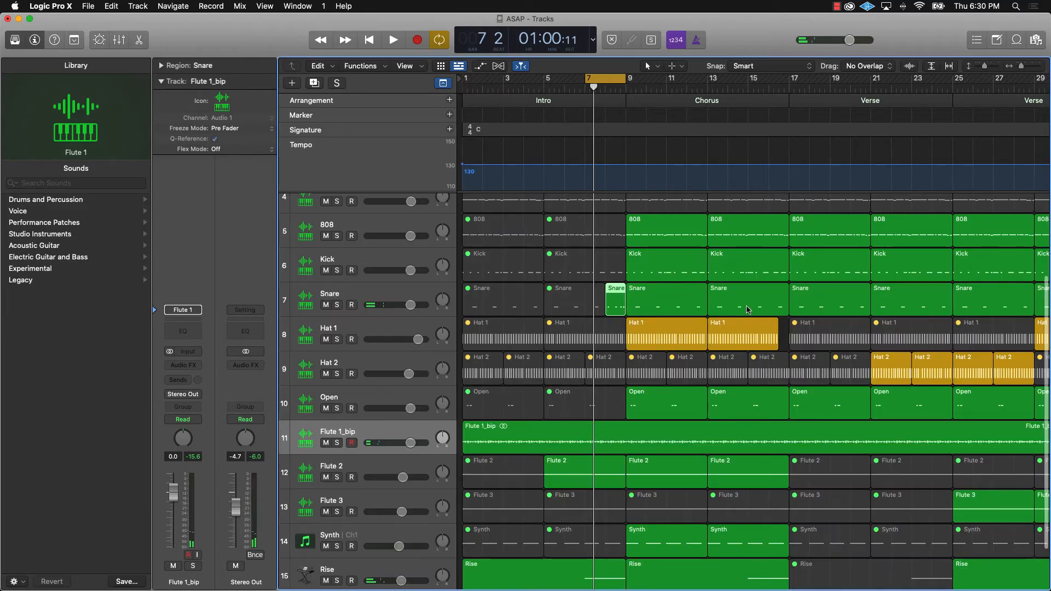
Step: Copy the one-bar Snare fill to bars 32 and 56, directly before the two following Chorus sections
key(super+Up)
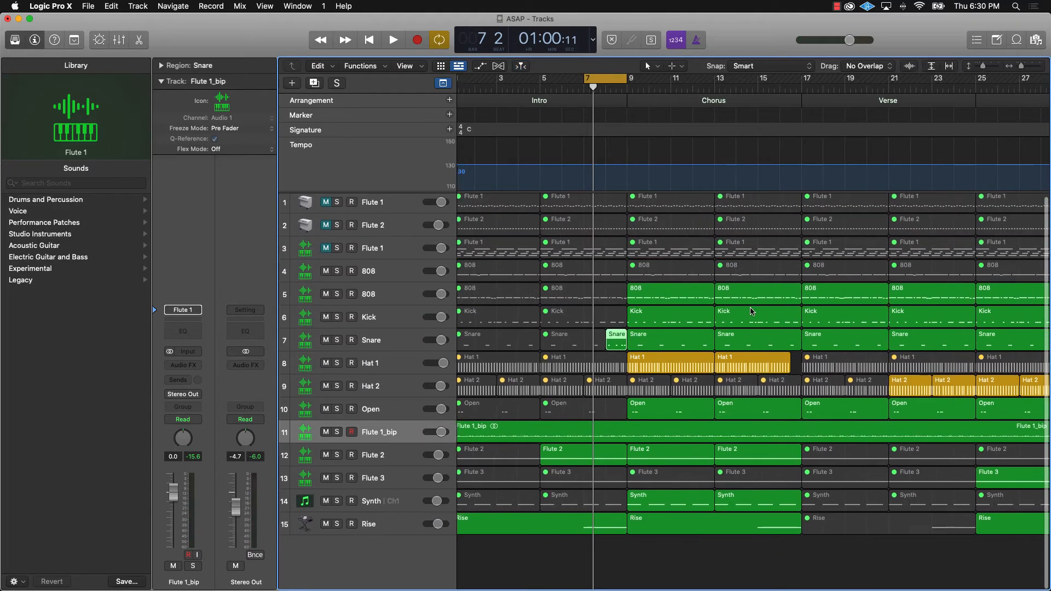
key(super+Left)
key(super+Left)
key(super+Right)
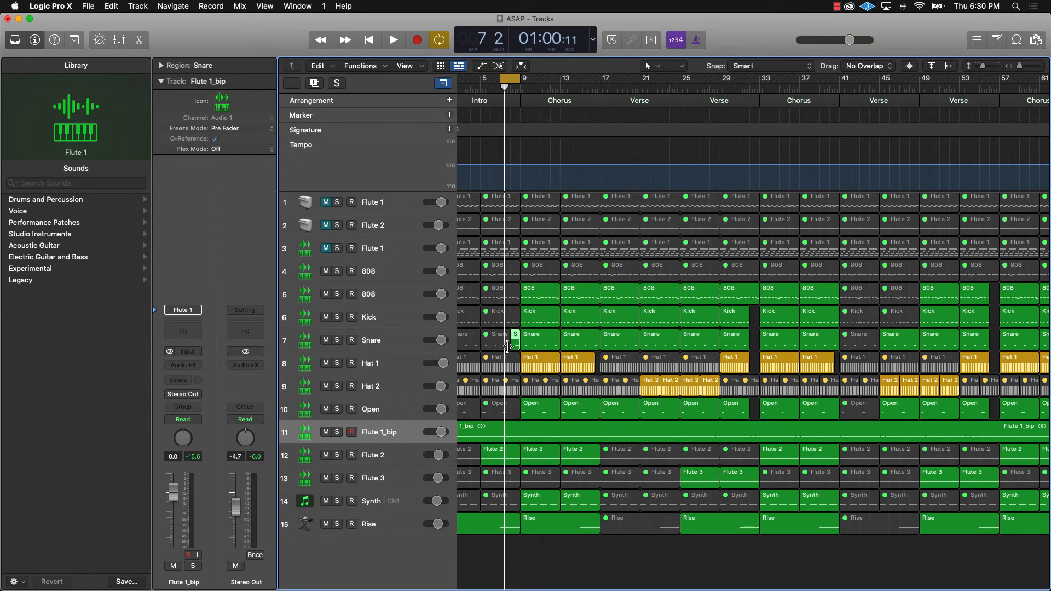
drag(517, 348, 997, 348)
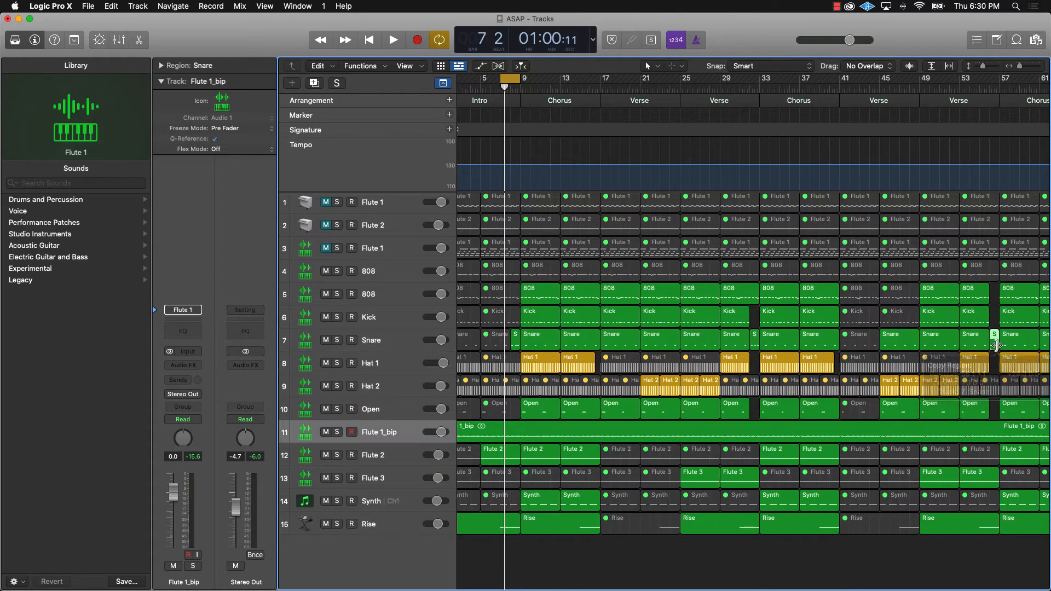
Step: Copy the one-bar Snare fill to bar 80, directly before the last Chorus section
scroll(985, 348, right, 10)
scroll(729, 342, left, 1)
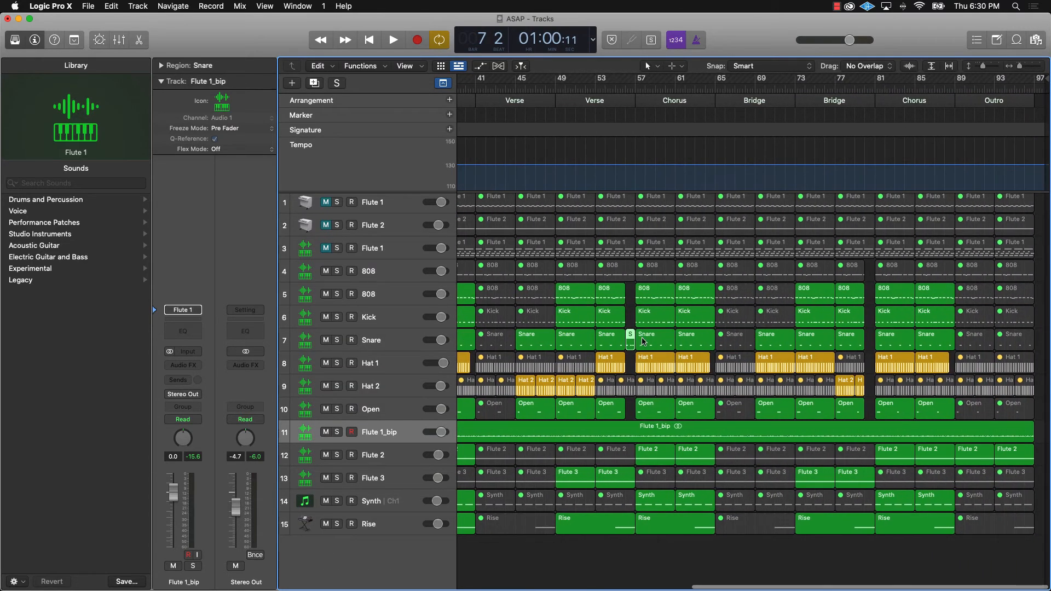
drag(635, 347, 874, 349)
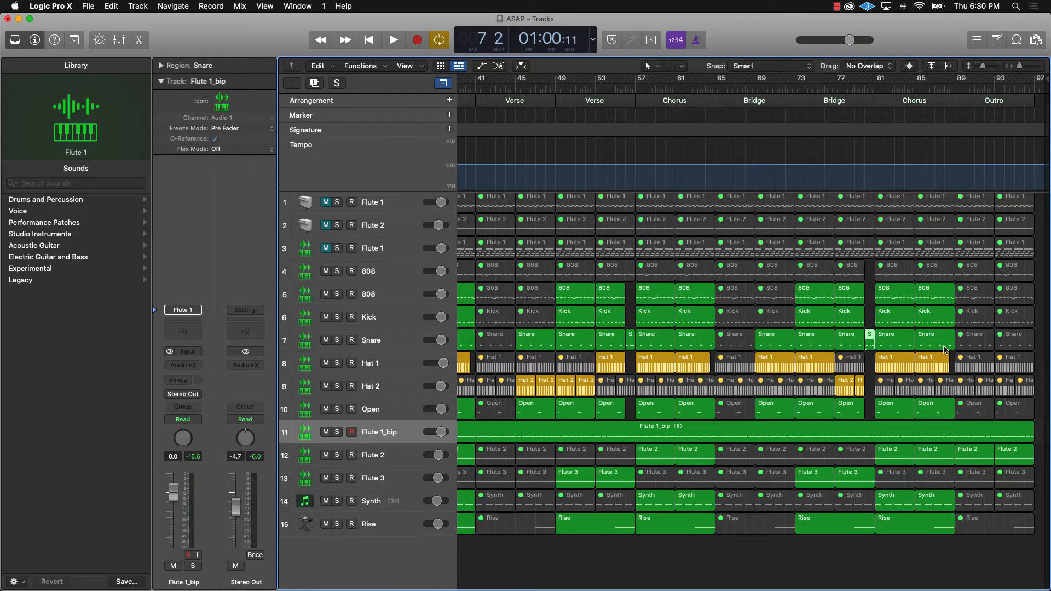
Step: Turn off cycling and play the arrangement from bar 7 through the first half of the first Chorus
scroll(895, 348, left, 11)
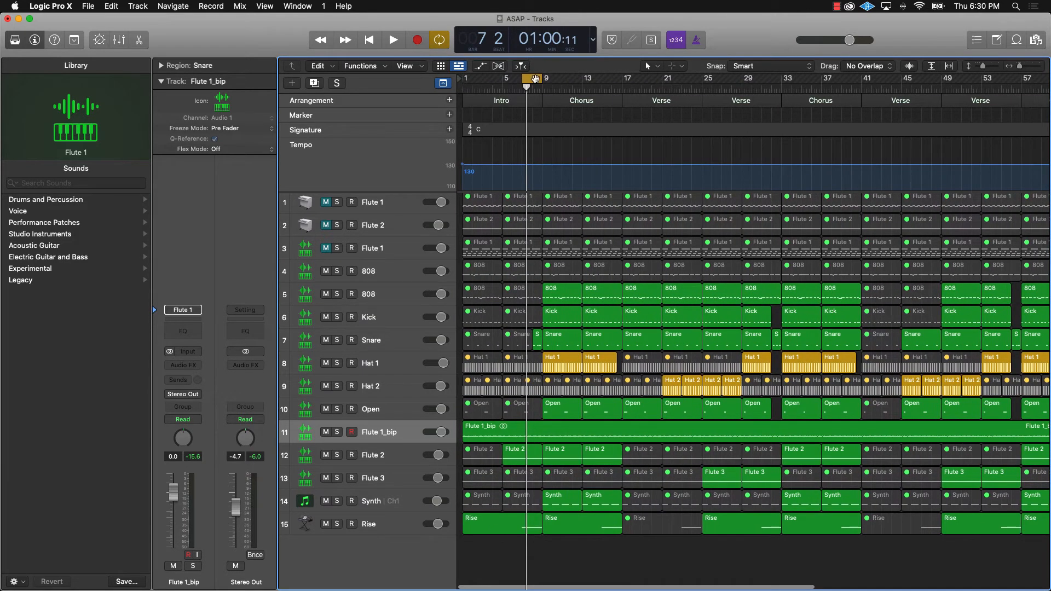
key(c)
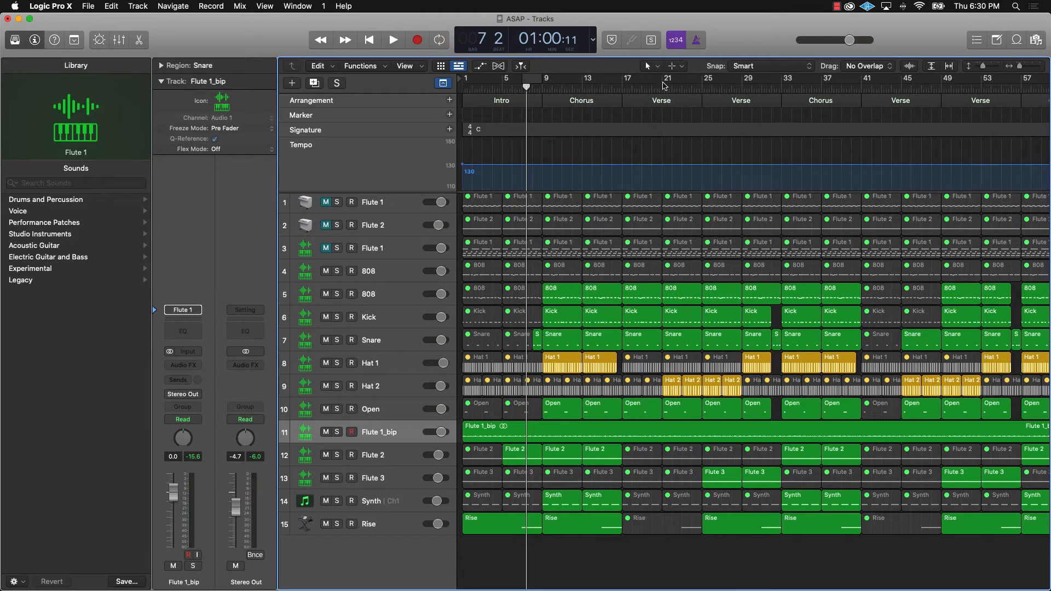
key(space)
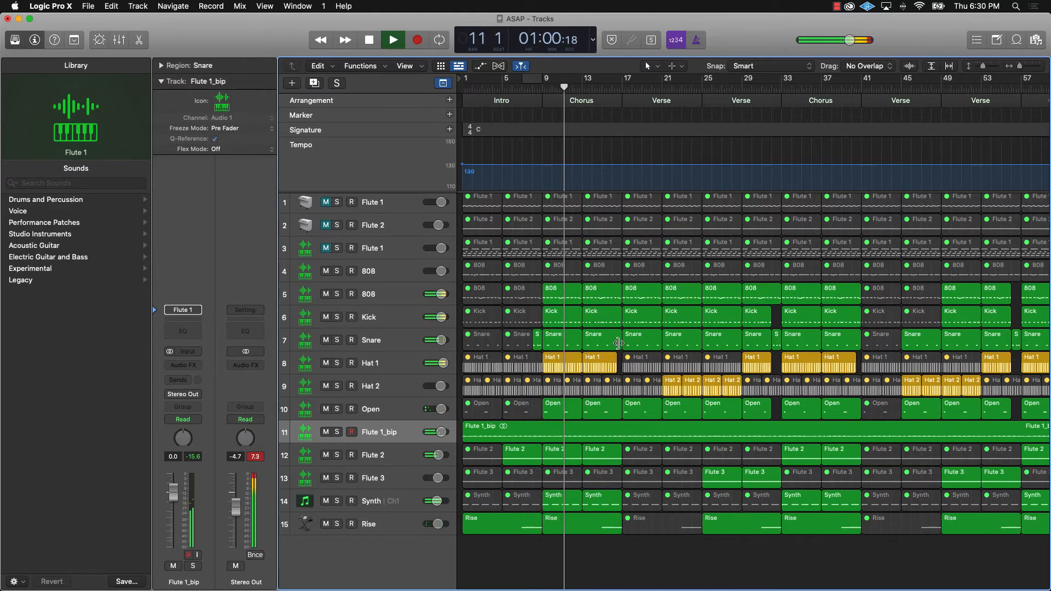
key(super+Right)
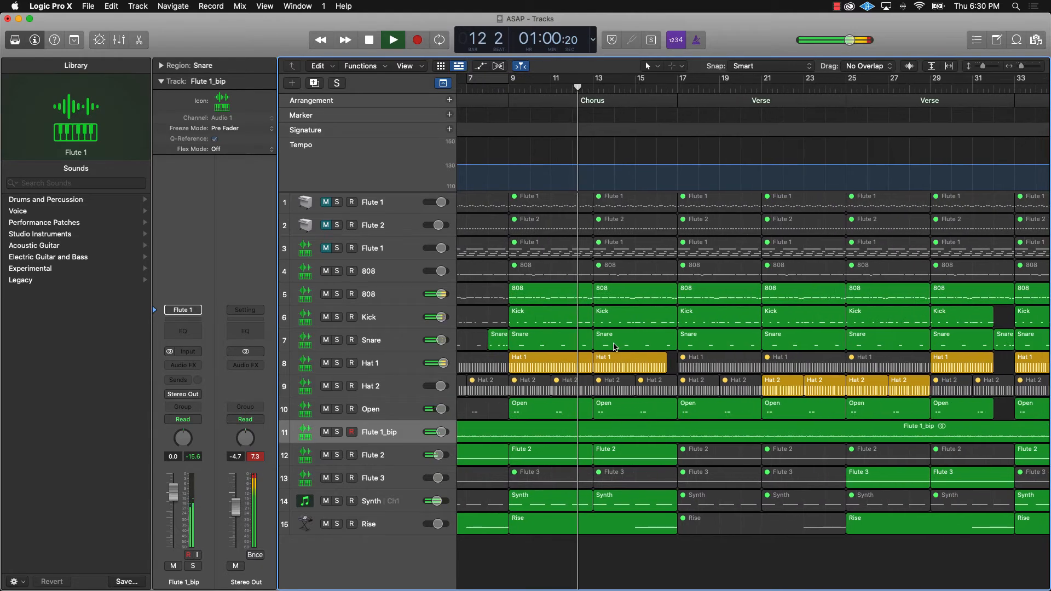
key(space)
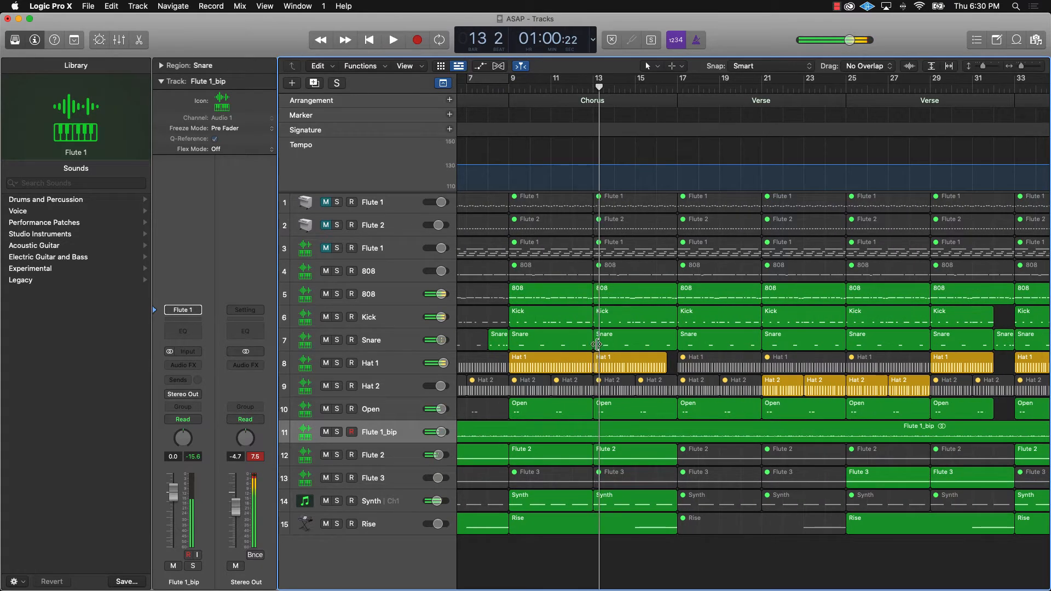
Step: Cycle the first Chorus from bar 9 to 17, join its two Snare regions into one and play it
drag(513, 82, 678, 82)
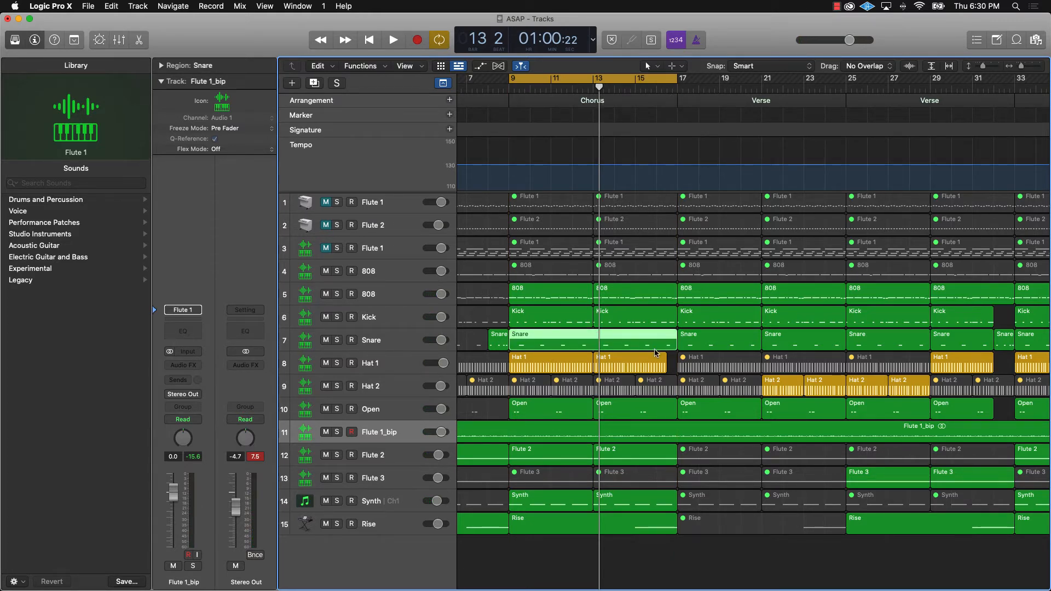
scroll(655, 349, right, 5)
scroll(655, 350, up, 8)
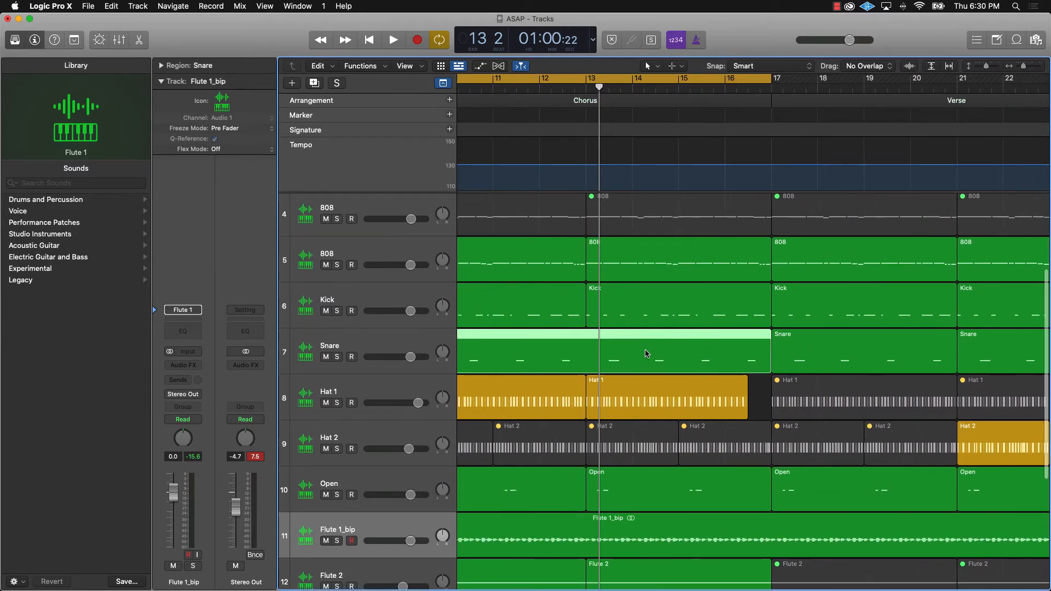
scroll(646, 353, up, 6)
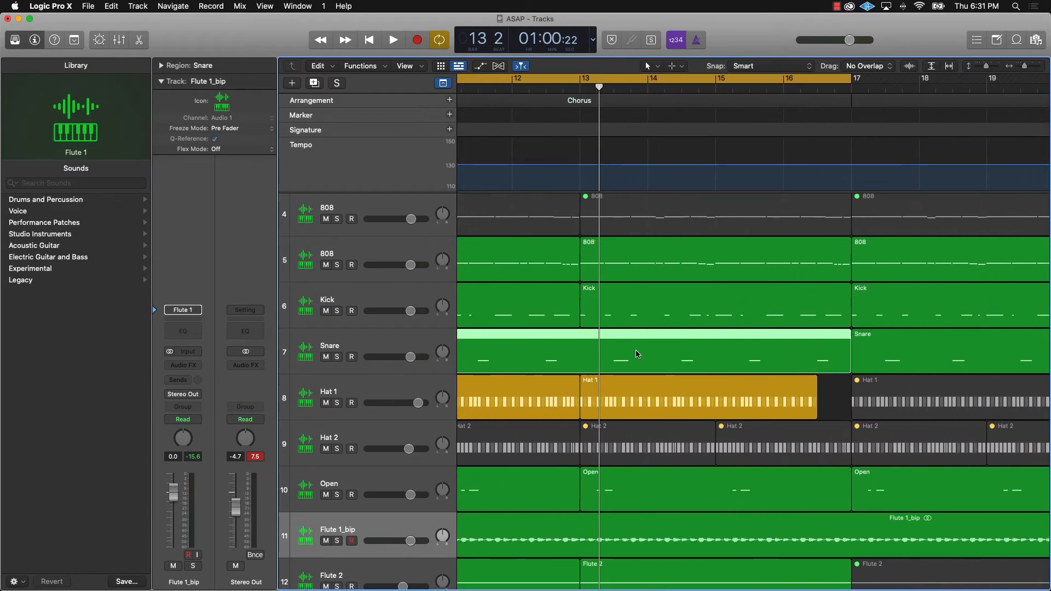
key(shift+space)
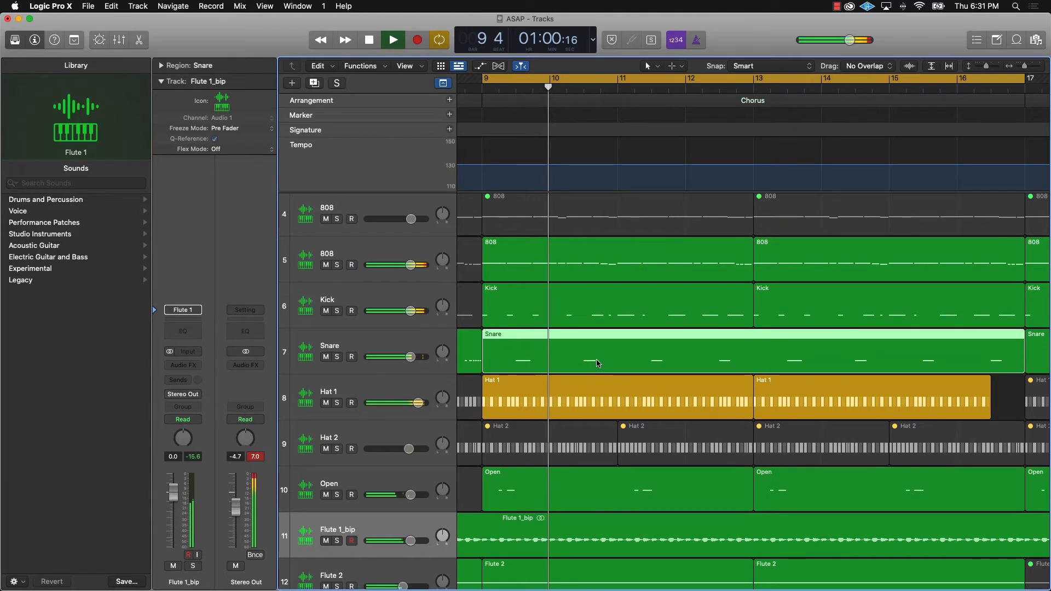
Step: Open the joined Snare region in the Piano Roll and add a short F1 note at position 10 4 3
double_click(598, 363)
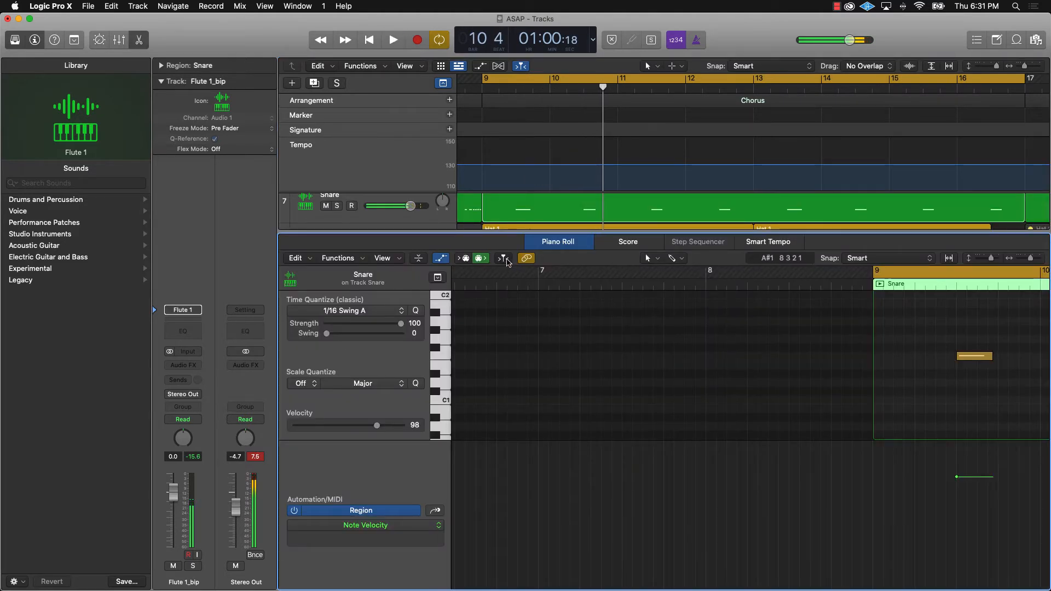
key(shift+space)
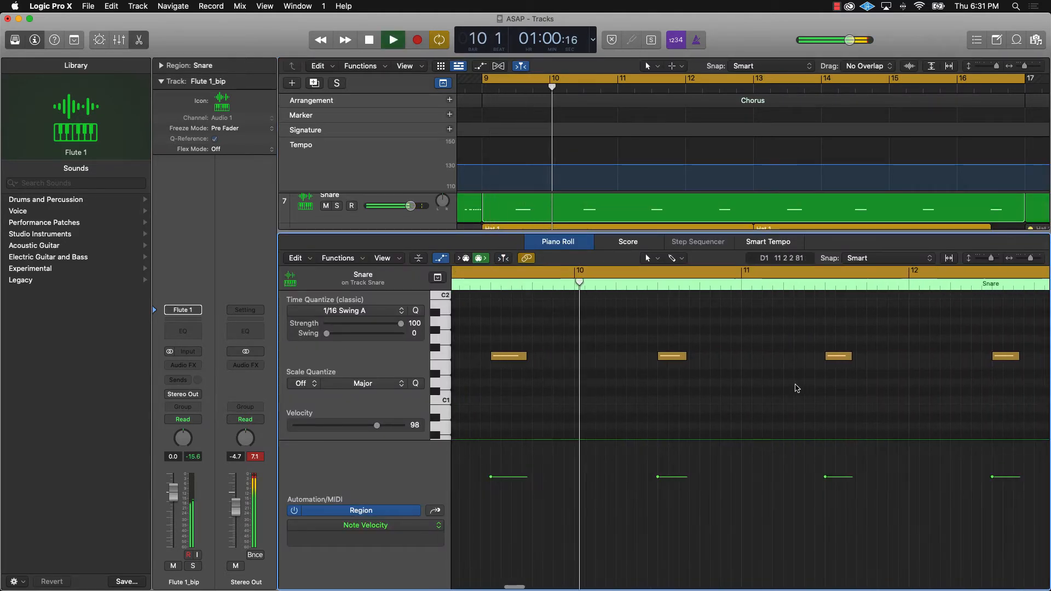
key(space)
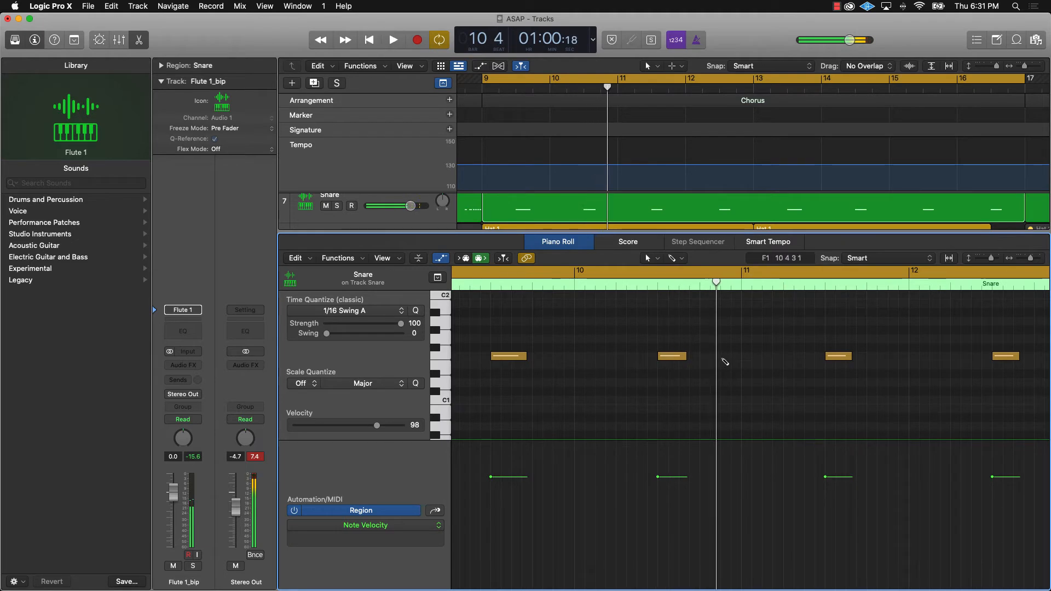
click(723, 357)
key(space)
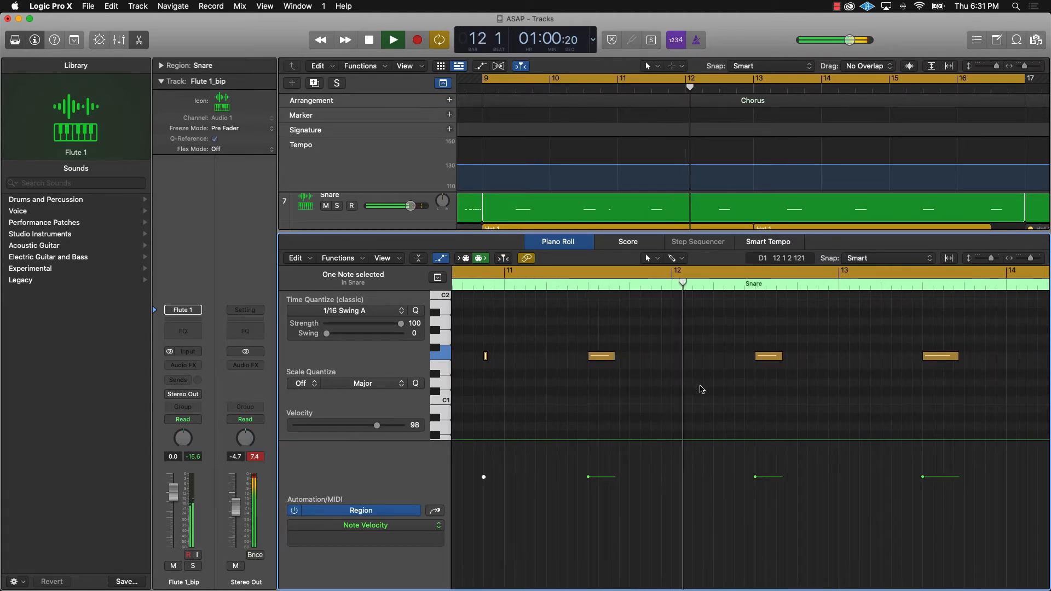
Step: Add two short F1 snare notes at the end of bar 12, at positions 12 4 3 and 12 4 4
key(space)
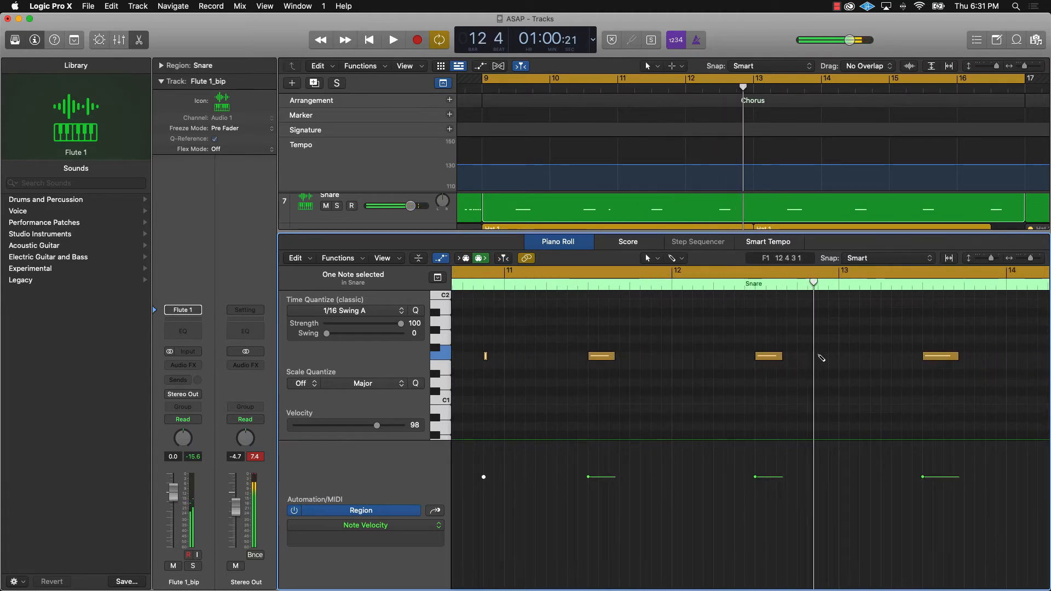
click(827, 359)
key(space)
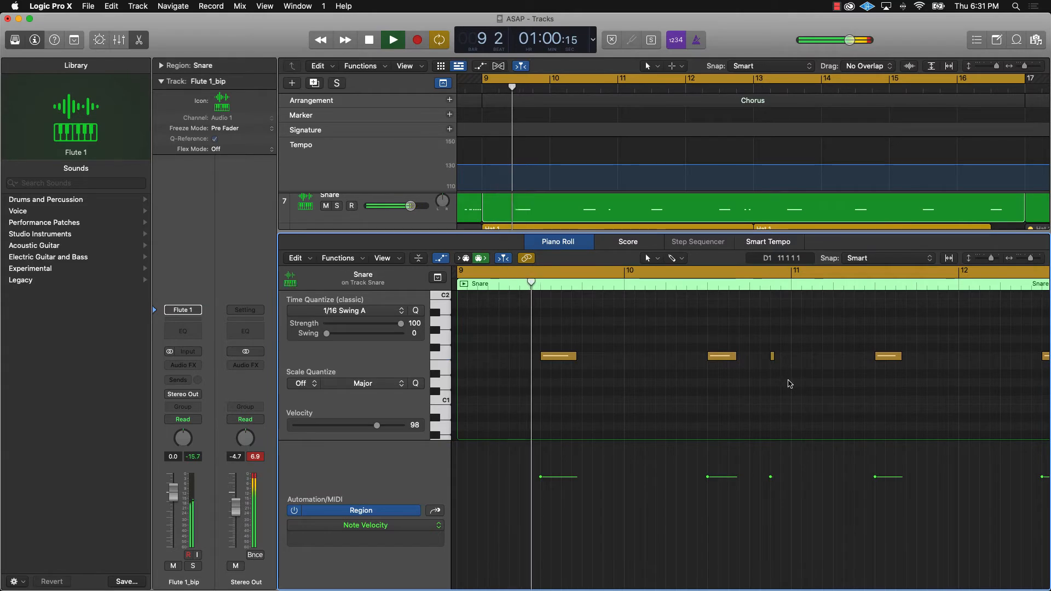
Step: Audition the added snare notes from the start of the Chorus and replay bar 13
ctrl+alt+click(790, 380)
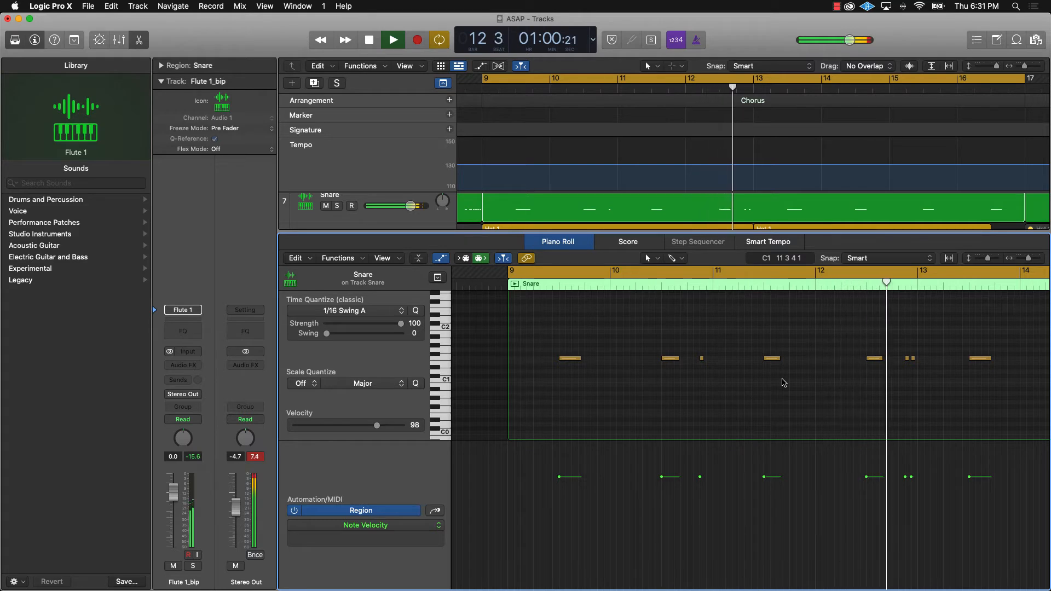
scroll(784, 383, right, 6)
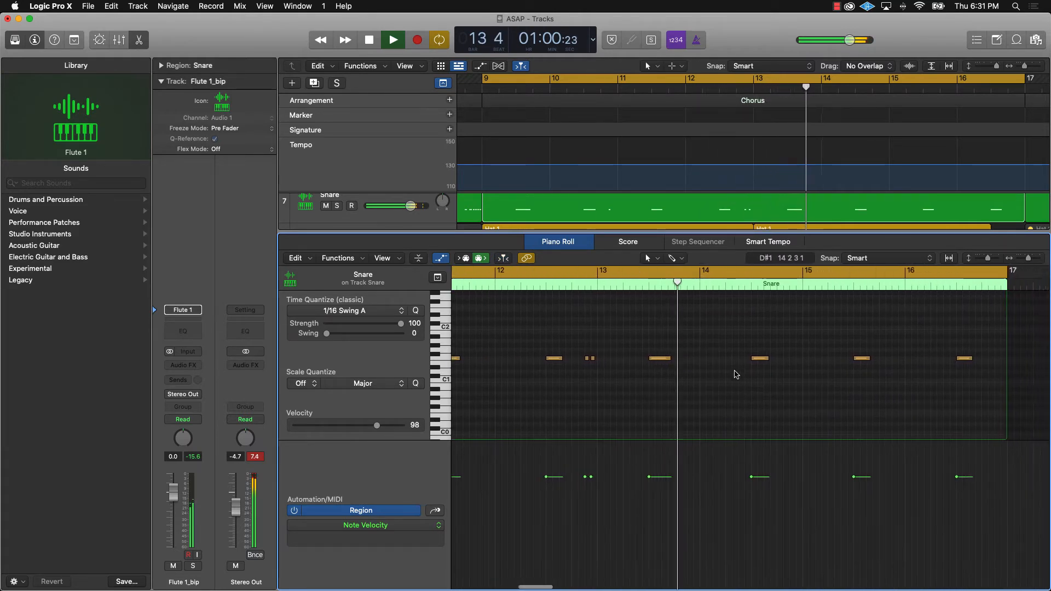
key(space)
click(596, 285)
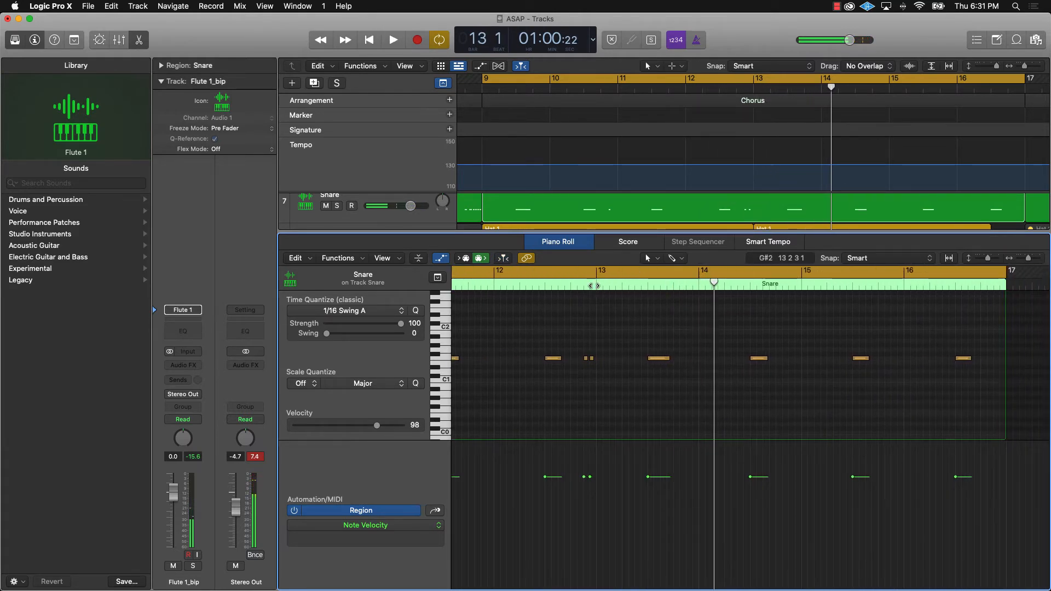
key(space)
key(space)
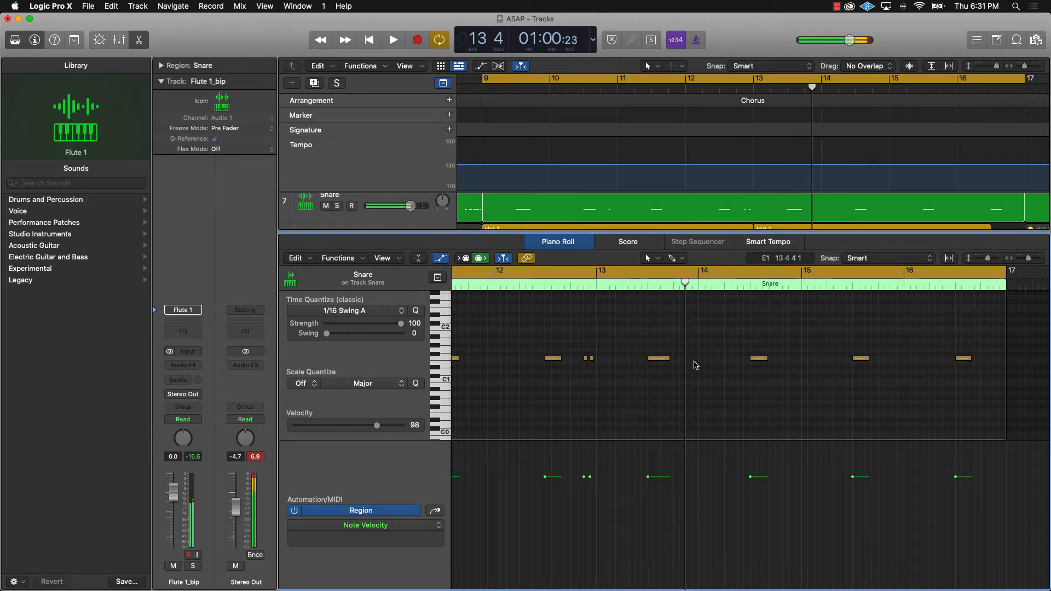
Step: Play bar 14 of the Snare region and add a short F1 note at position 14 4 3
scroll(692, 362, up, 5)
key(Return)
key(space)
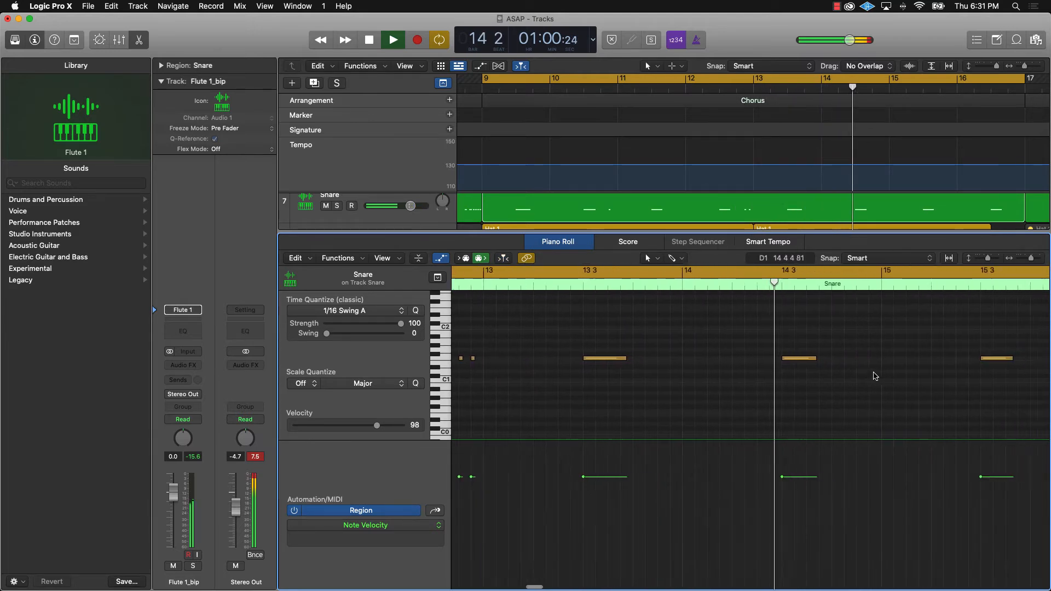
key(space)
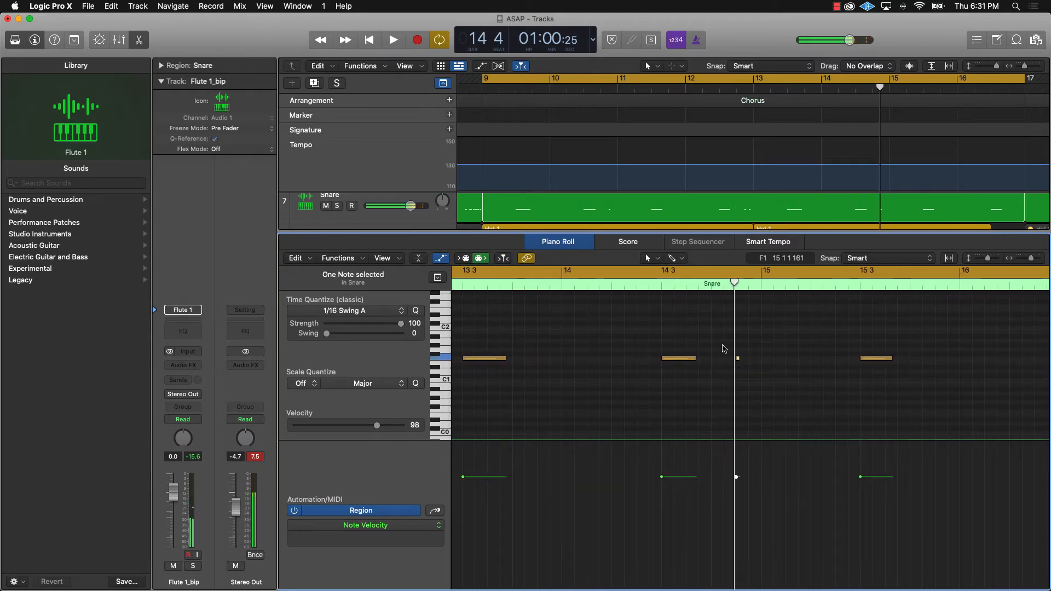
click(662, 284)
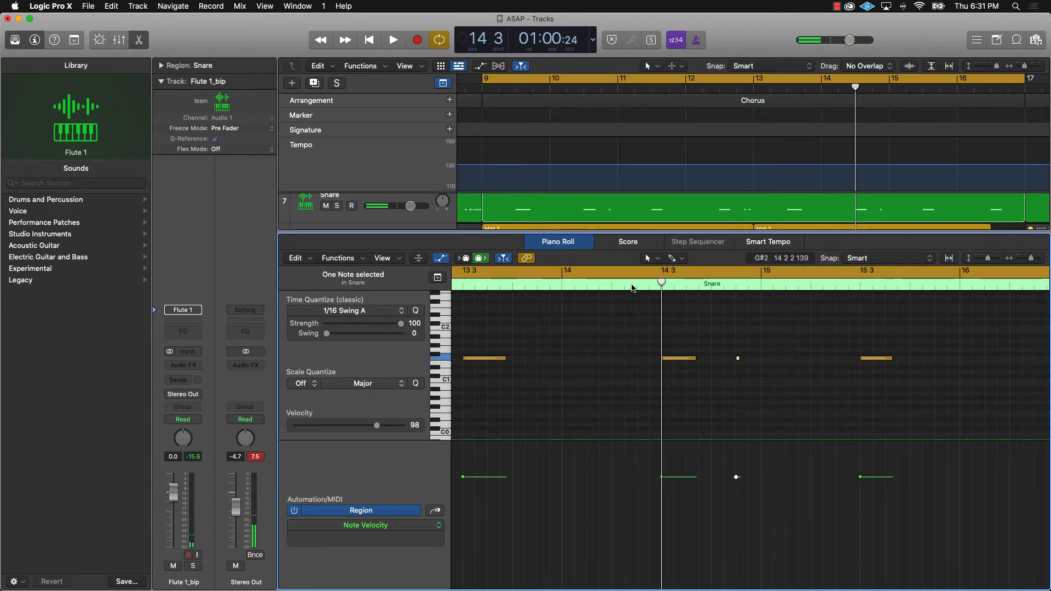
Step: Add short F1 snare notes at positions 15 4 3 and 16 1 3 while auditioning bars 15 and 16
key(space)
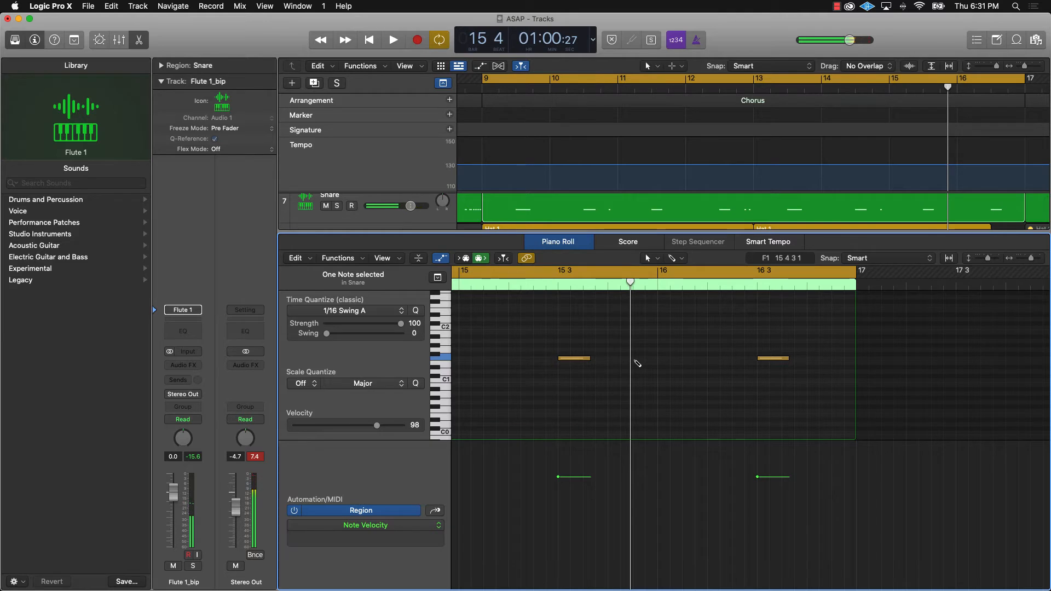
click(544, 290)
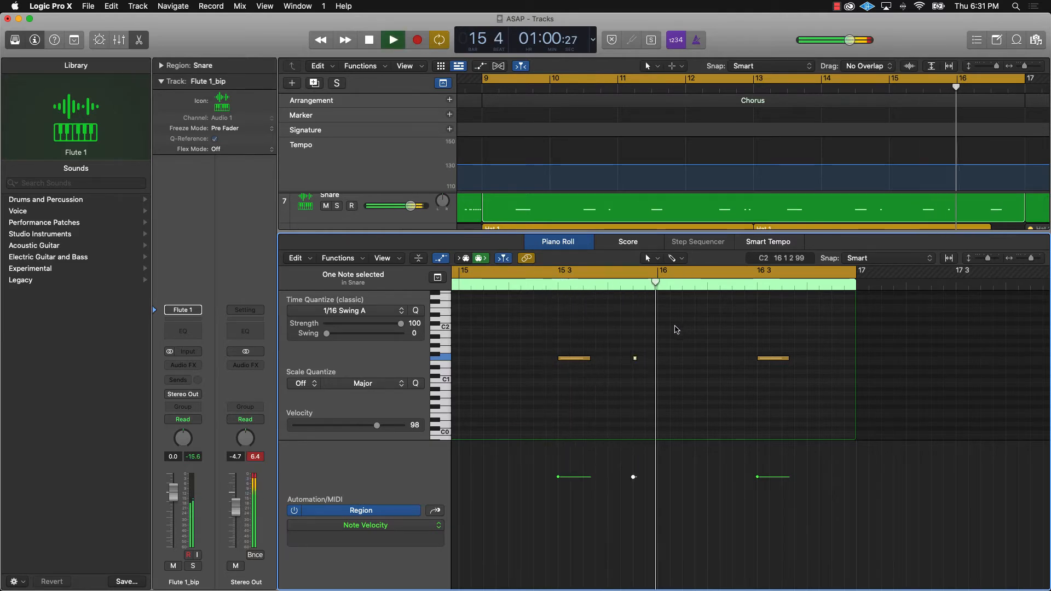
super+click(687, 361)
click(554, 284)
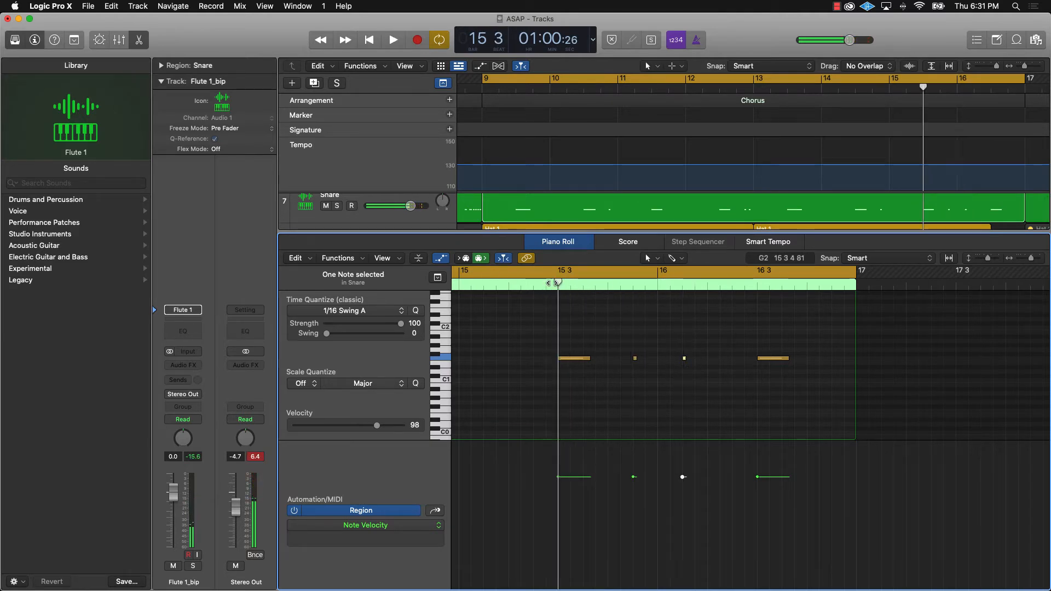
Step: Add three consecutive short F1 notes at 16 4 2, 16 4 3 and 16 4 4 and play the end of bar 16
key(space)
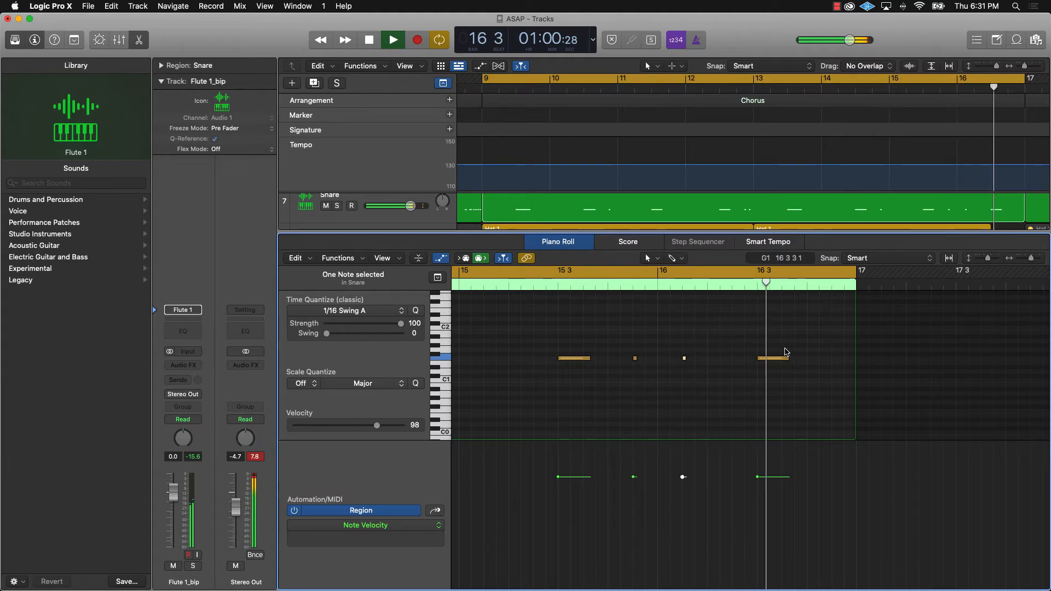
key(space)
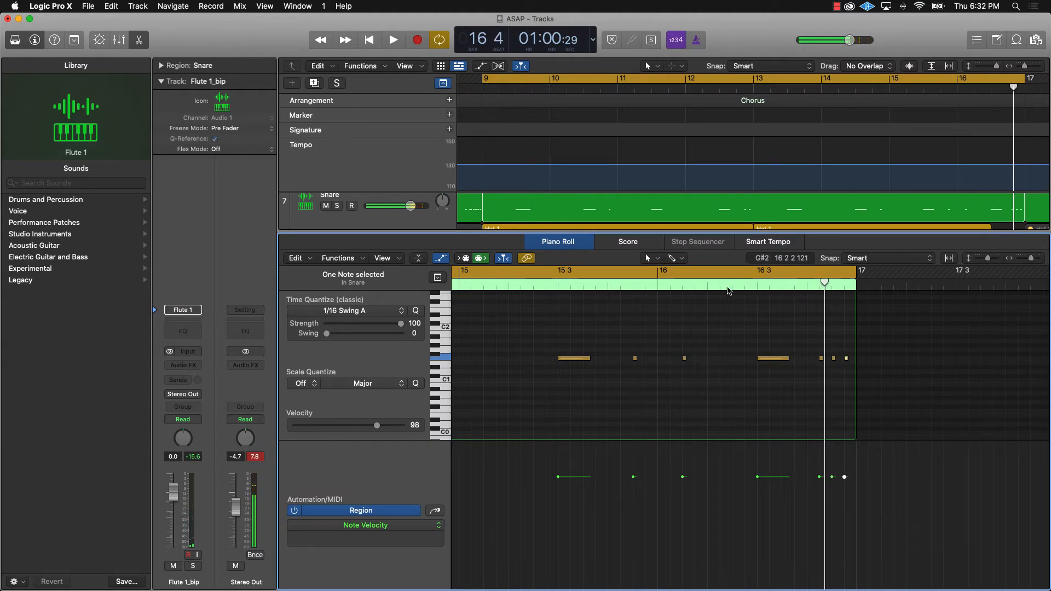
click(731, 286)
key(space)
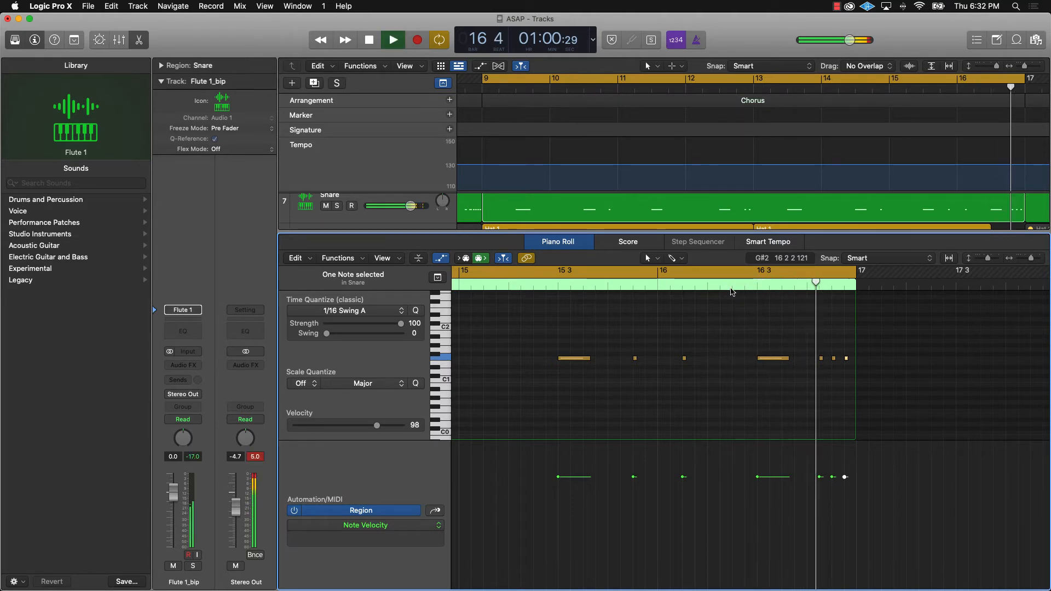
Step: Move the last three snare notes one sixteenth earlier so they start at 16 4 1, and play them
scroll(876, 343, right, 10)
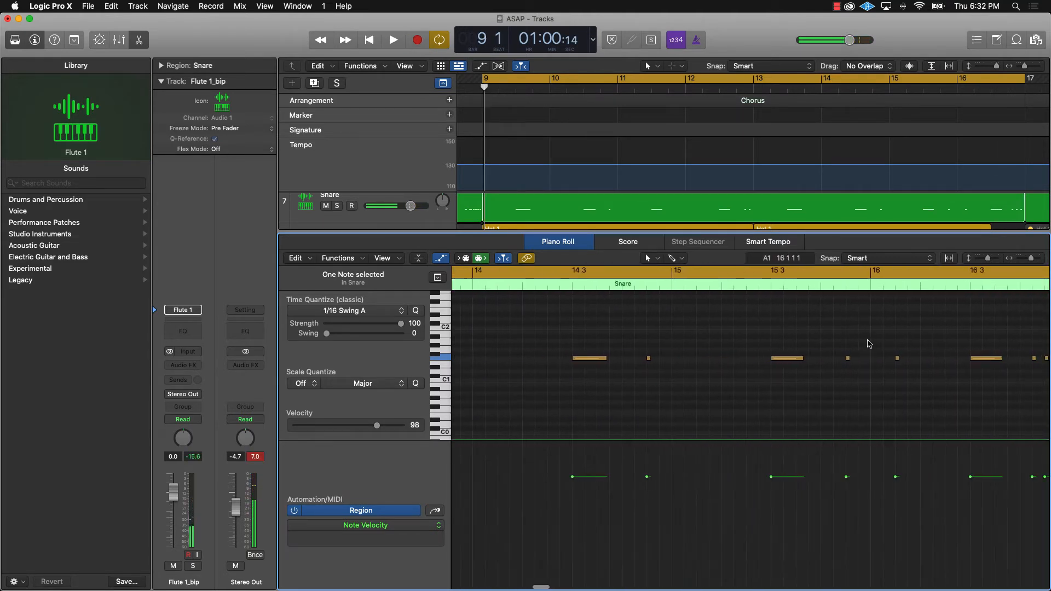
mouse_move(745, 343)
mouse_down()
mouse_move(782, 361)
mouse_move(742, 359)
mouse_up()
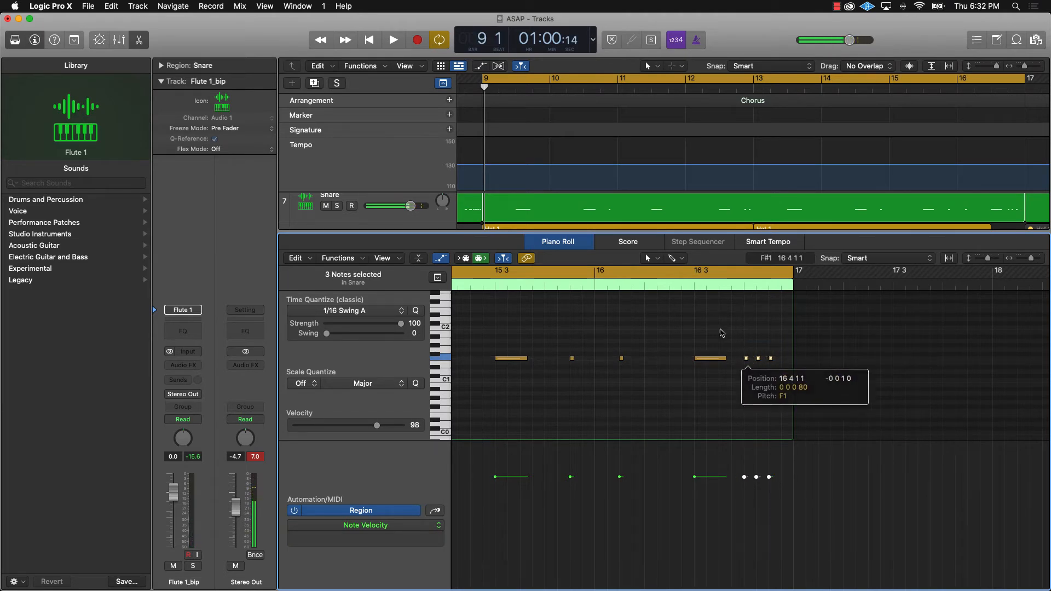
double_click(682, 285)
key(space)
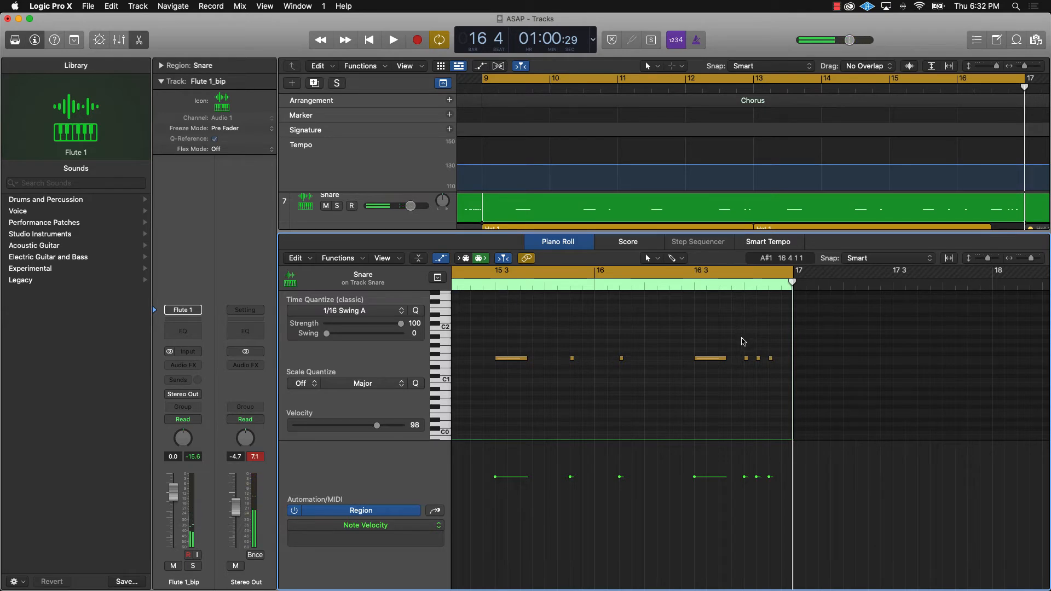
Step: Play the cycled Chorus with the edited snare pattern and close the Piano Roll
key(space)
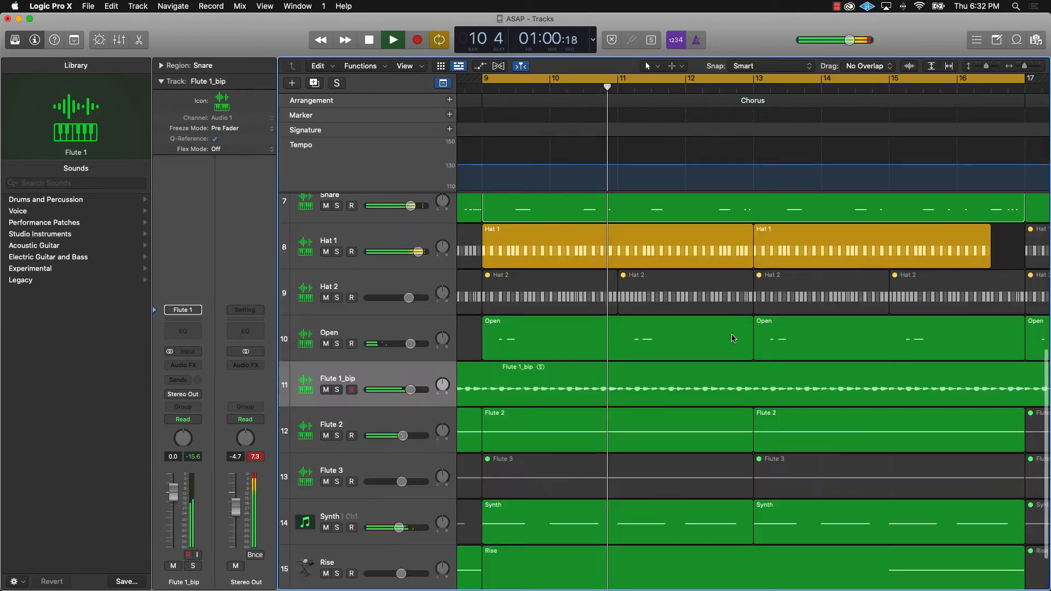
key(p)
key(z)
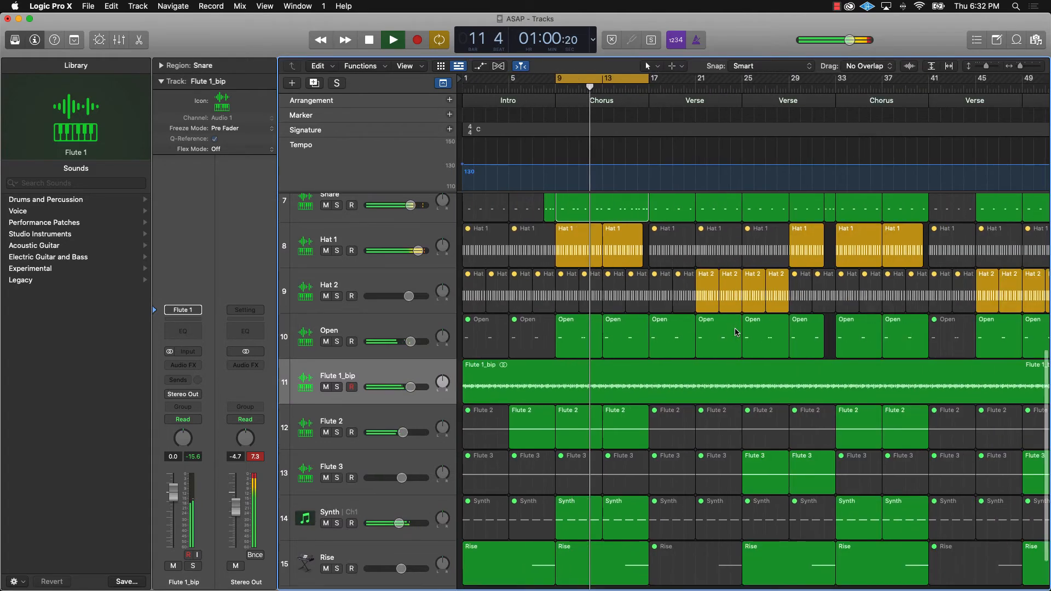
Step: Turn off the Chorus cycle and let playback continue into the Verse
scroll(736, 332, down, 5)
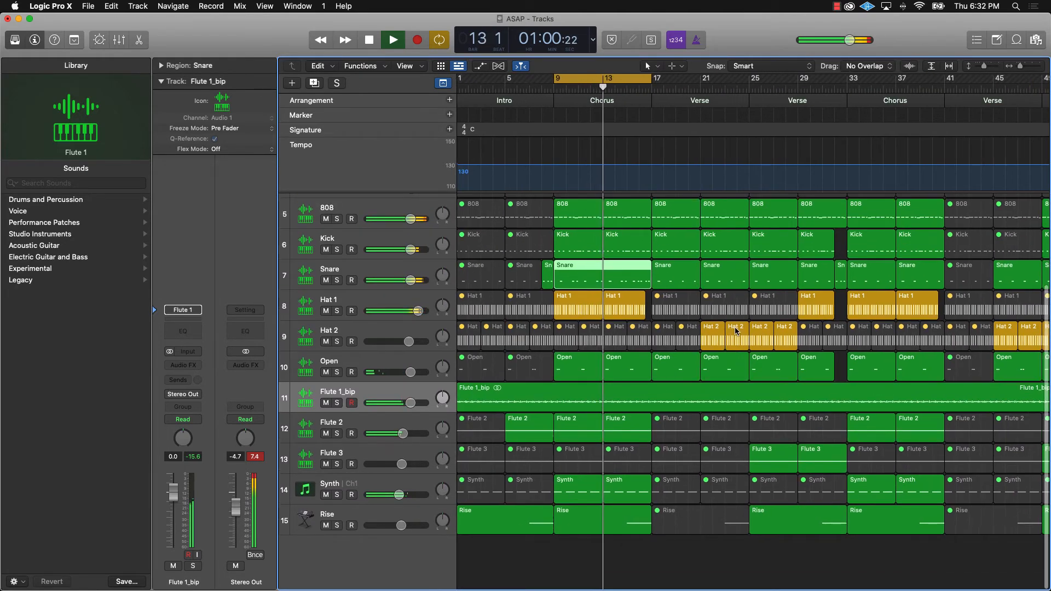
scroll(736, 332, down, 2)
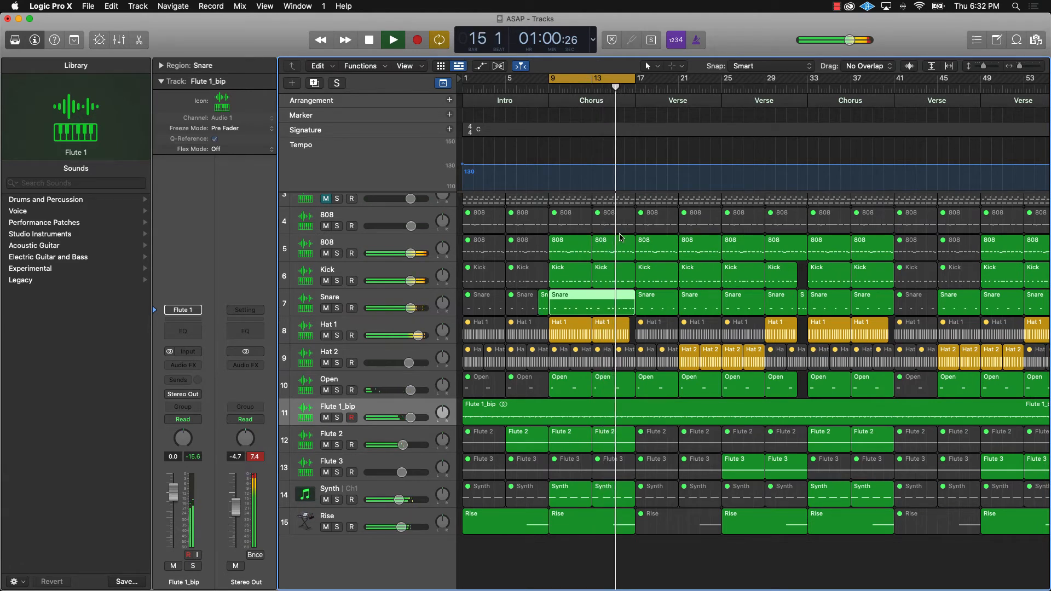
click(591, 85)
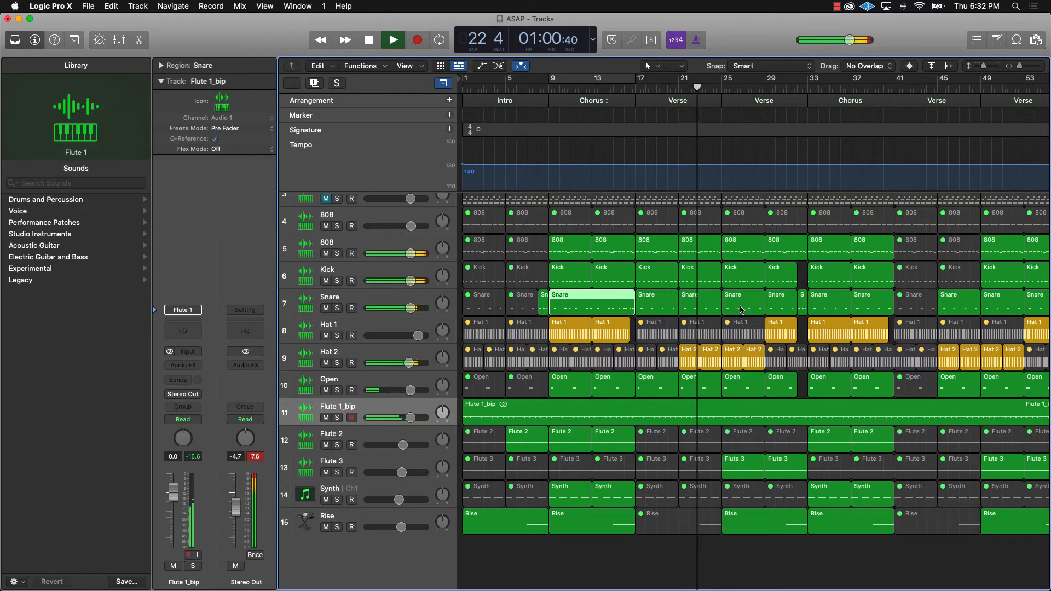
Step: Replace the two Snare regions of the Verse at bar 17 with a copy of the Chorus snare region and play from bar 17
click(696, 309)
shift+click(661, 312)
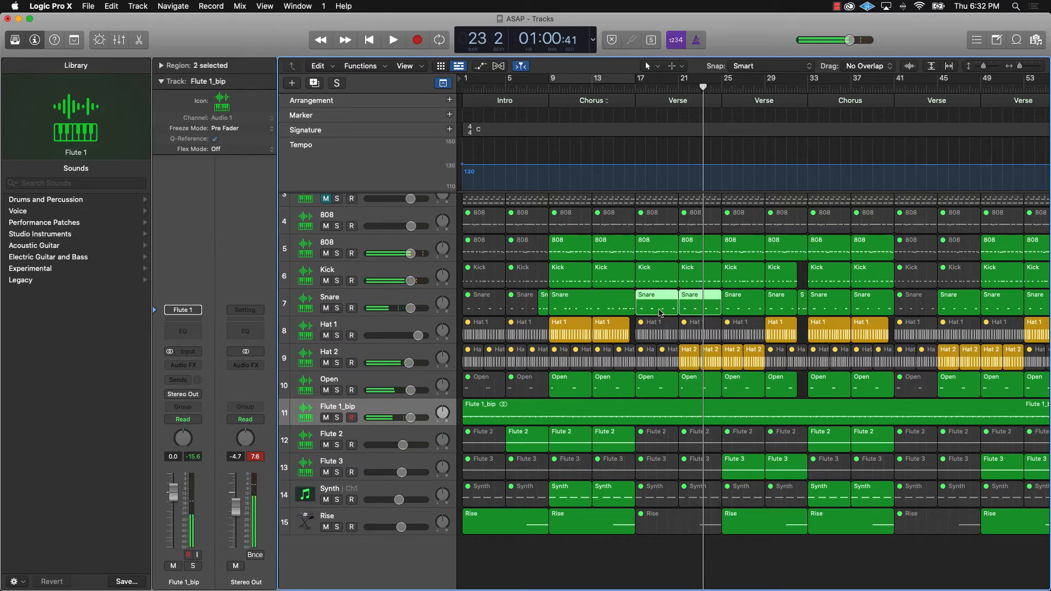
key(Delete)
drag(586, 307, 677, 308)
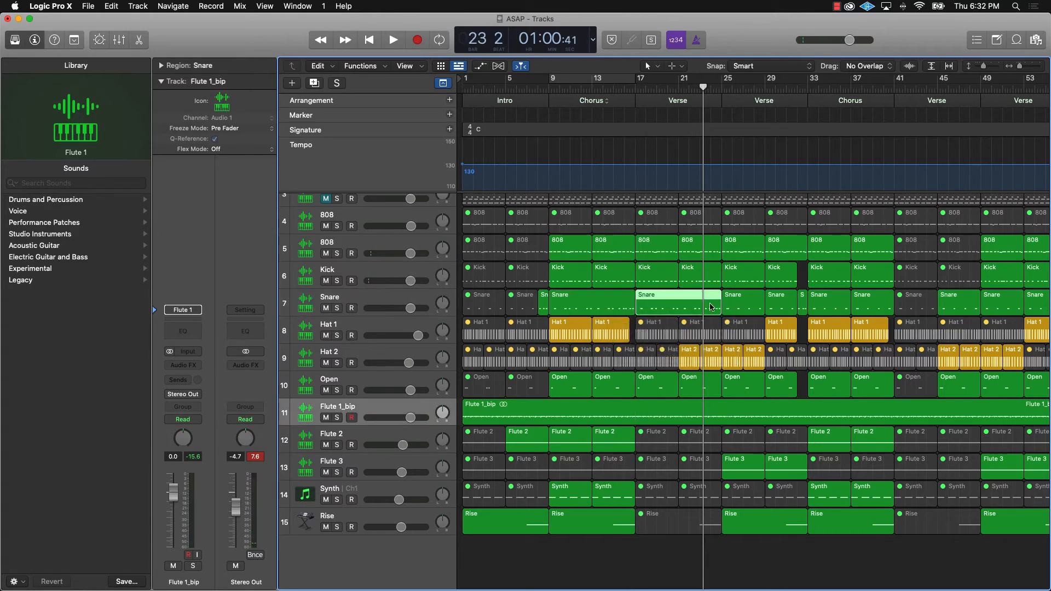
key(shift+Return)
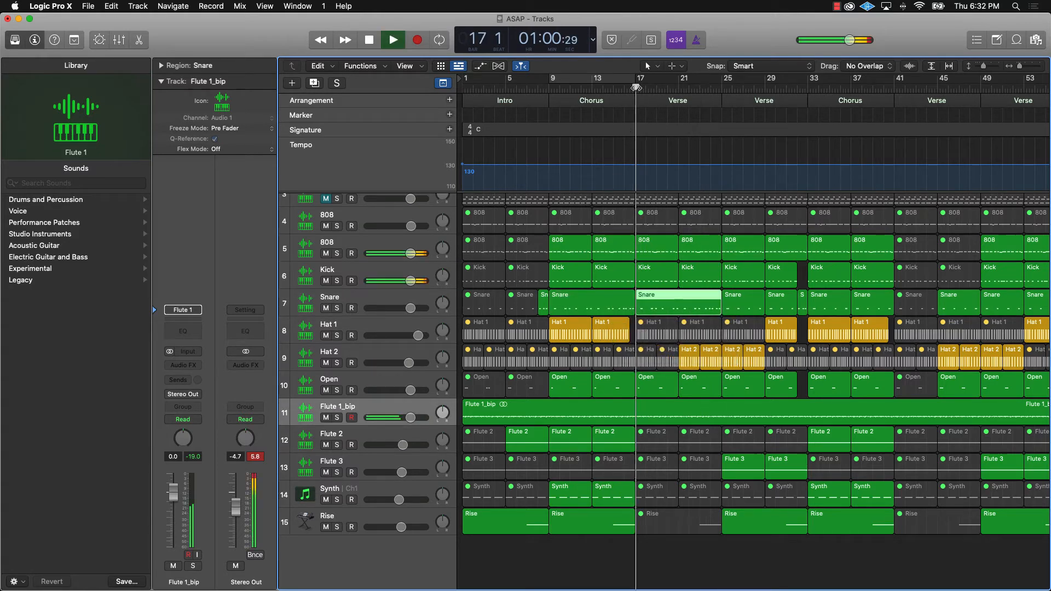
click(684, 561)
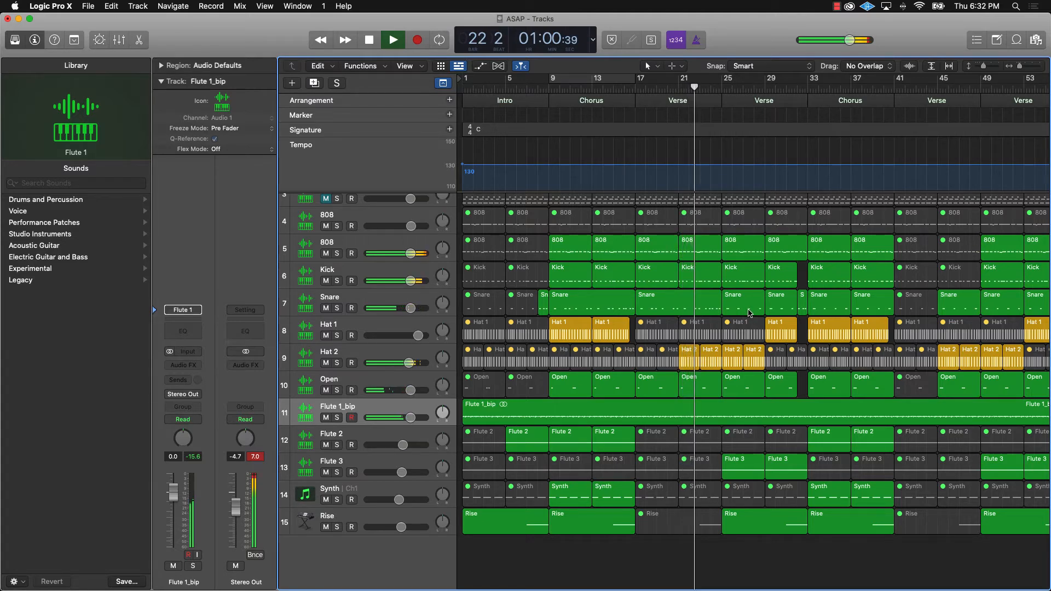
Step: Duplicate the Snare track and copy the bar 17 Verse snare region onto the new track at bar 25
click(400, 297)
key(super+d)
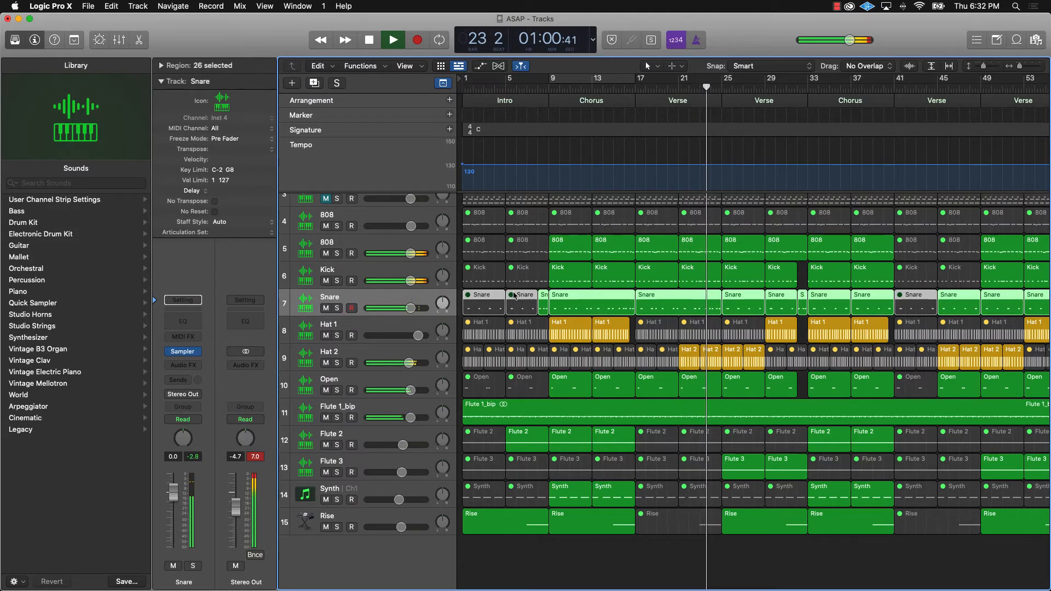
drag(673, 314, 760, 331)
scroll(761, 330, right, 3)
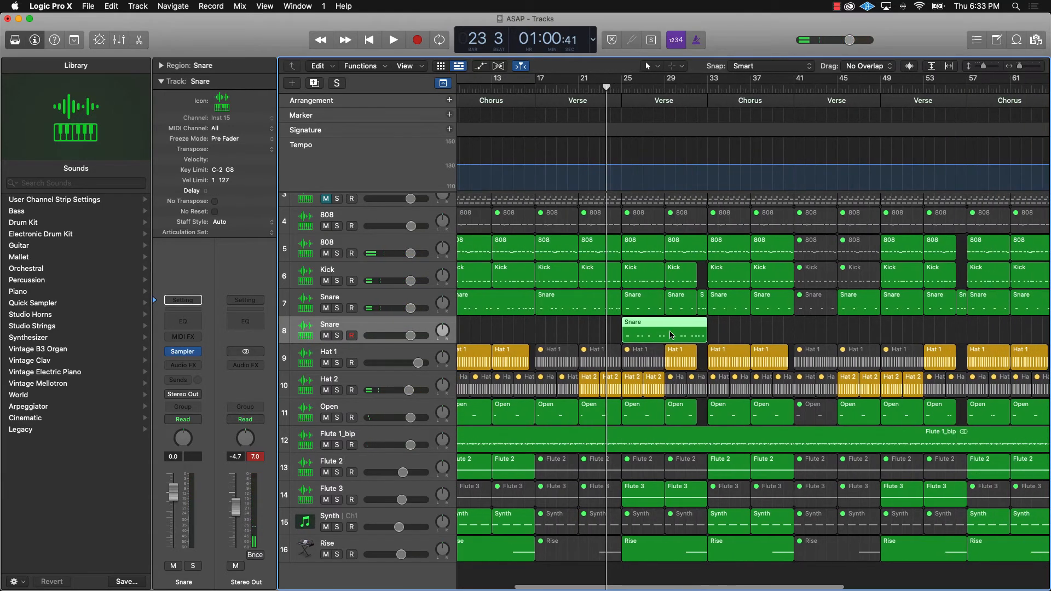
Step: Copy the eight-bar snare region along the duplicate track at bars 33, 41, 49, 57, 65, 73 and 81
drag(663, 331, 914, 335)
scroll(876, 334, right, 5)
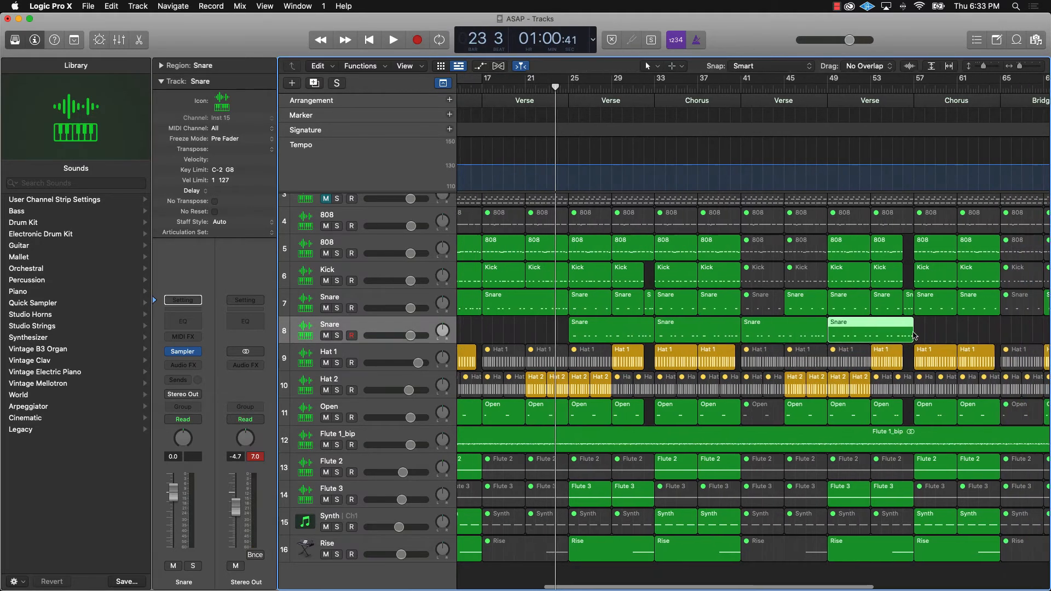
ctrl+alt+click(862, 332)
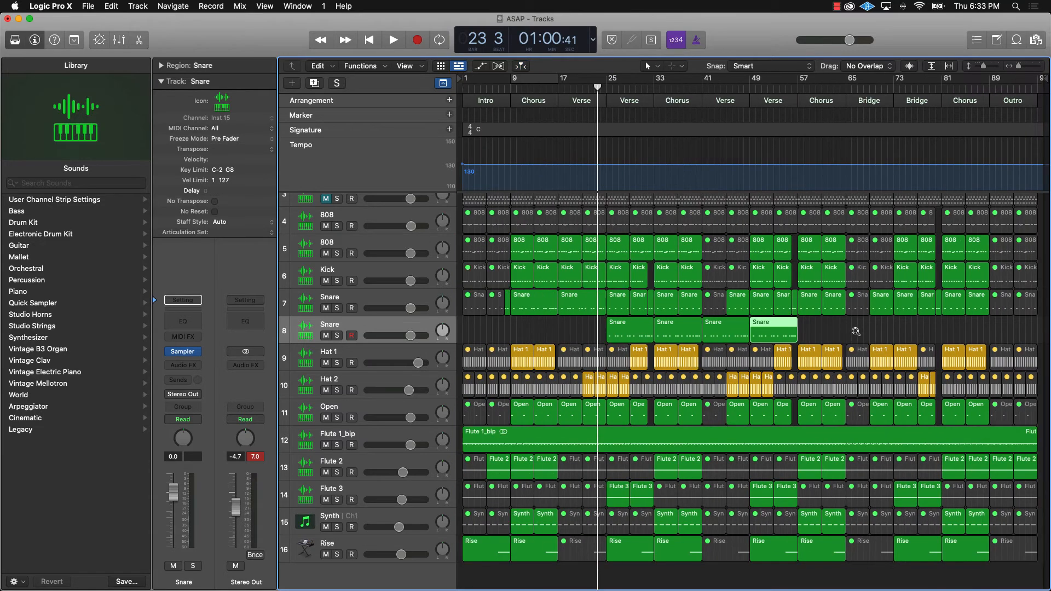
shift+click(709, 334)
drag(727, 337, 935, 336)
Step: Trim the snare copies at bars 25, 49 and 73 to end before the snare fills, and delete the six original regions above them
click(1014, 338)
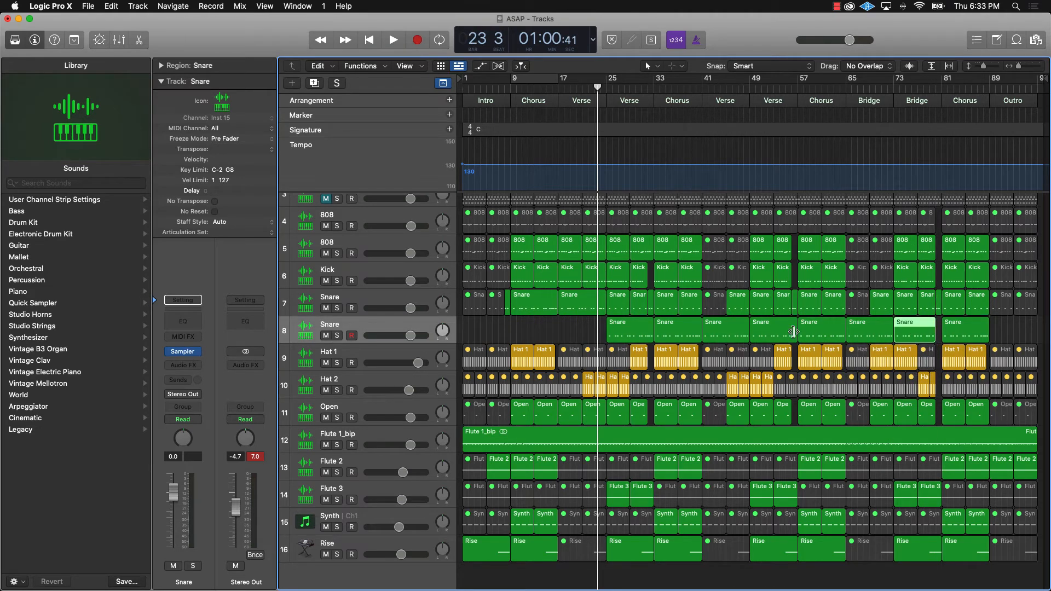
drag(794, 332, 792, 331)
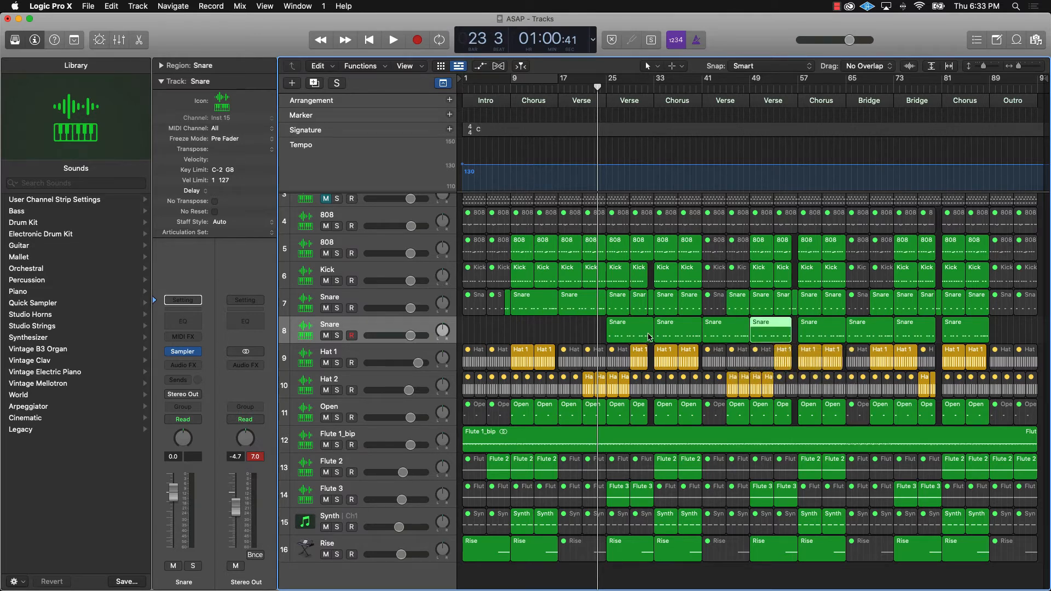
drag(648, 334, 647, 334)
click(646, 308)
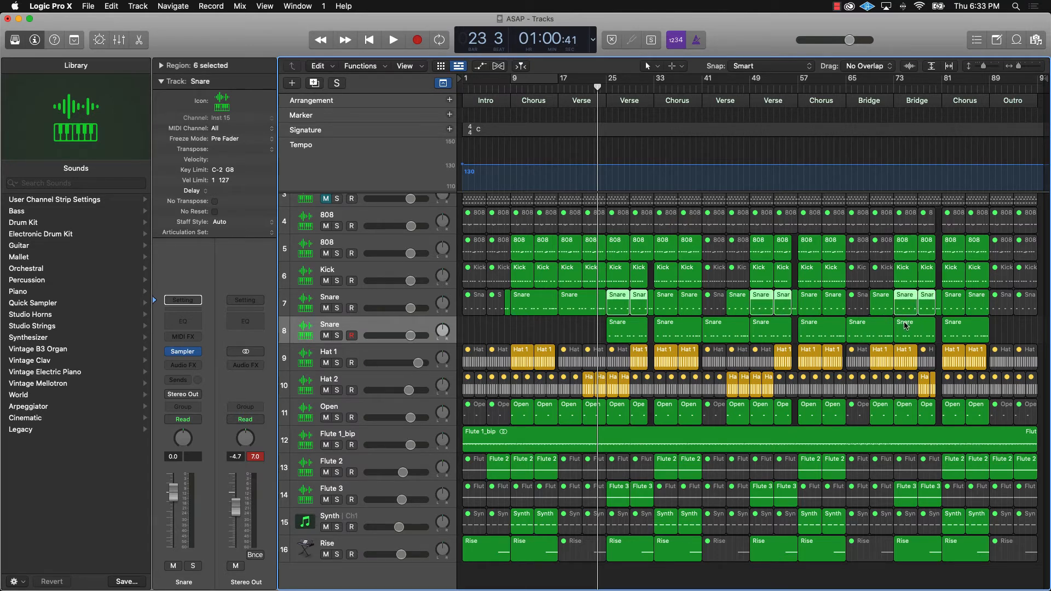
key(Delete)
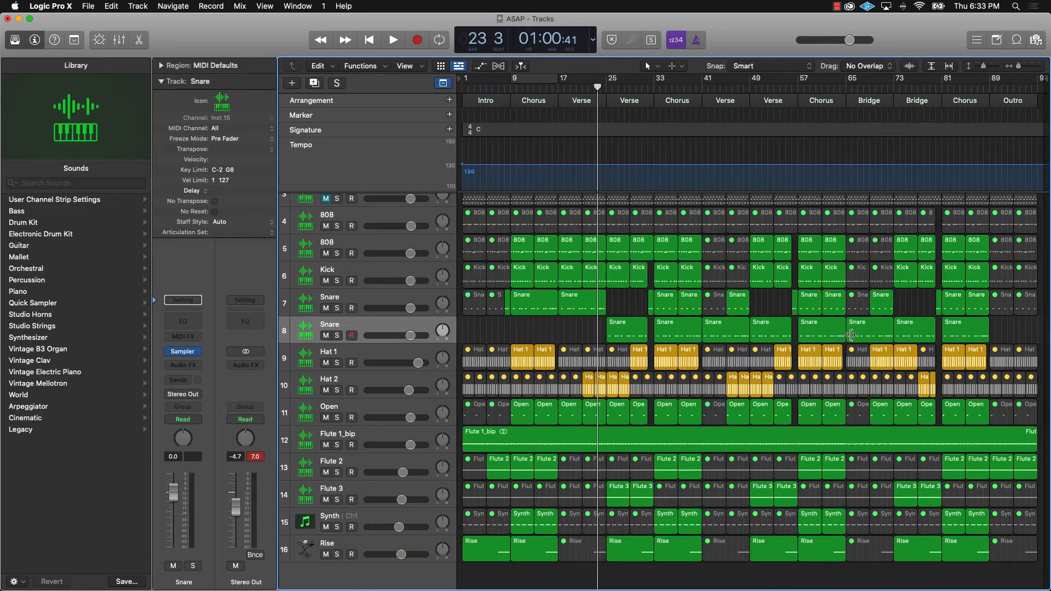
Step: Trim the snare copies at bars 65 and 41 to start at bars 69 and 45, and delete the original regions above them
drag(851, 336, 870, 335)
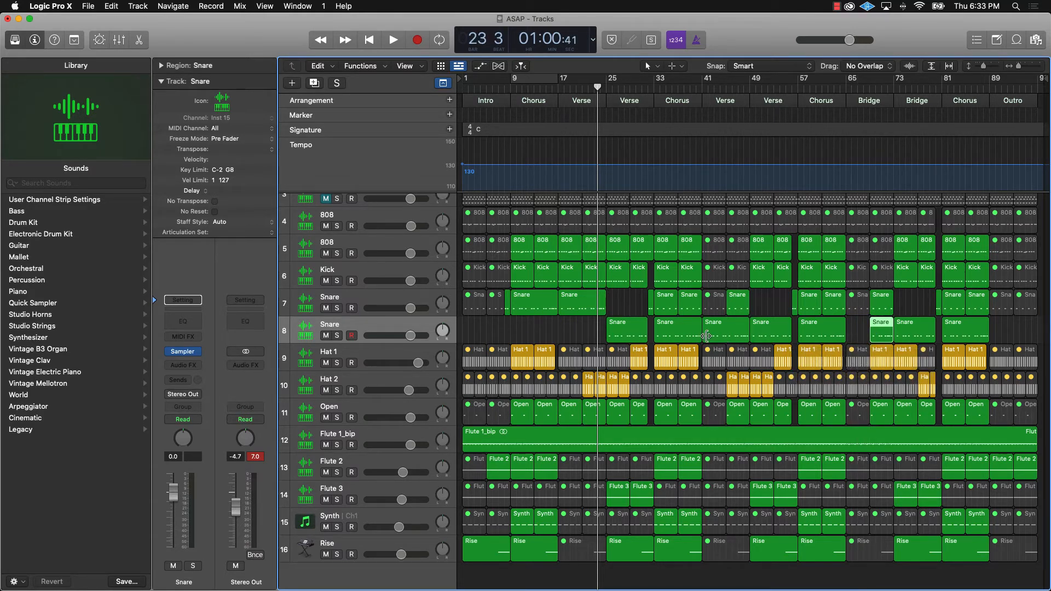
drag(705, 335, 729, 334)
key(Delete)
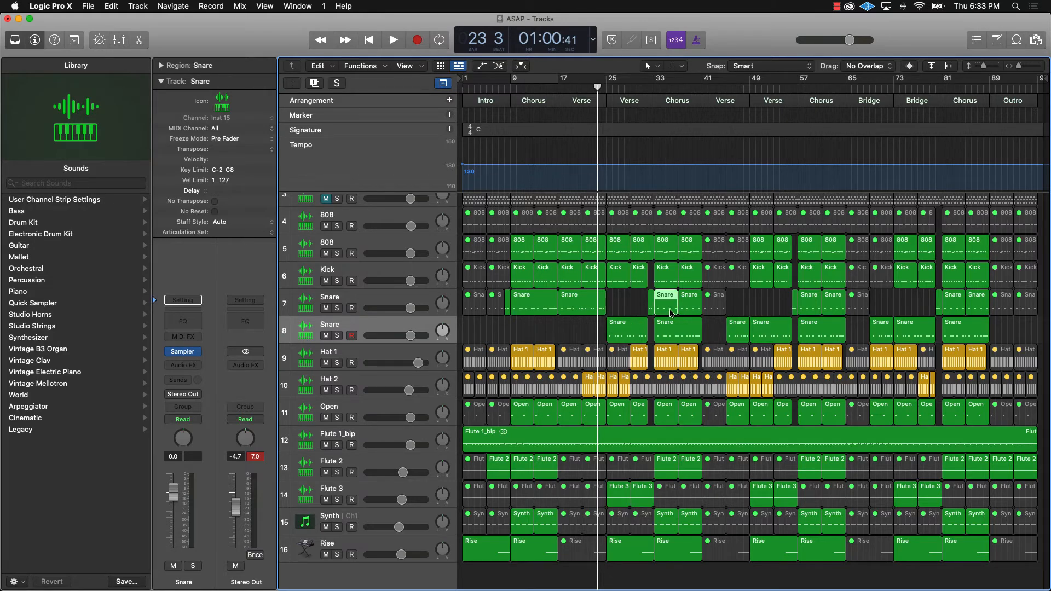
Step: Delete the original Snare regions in the Choruses at bars 33, 57 and 81, keeping the short fills
key(Delete)
click(689, 307)
key(Delete)
click(816, 310)
key(Delete)
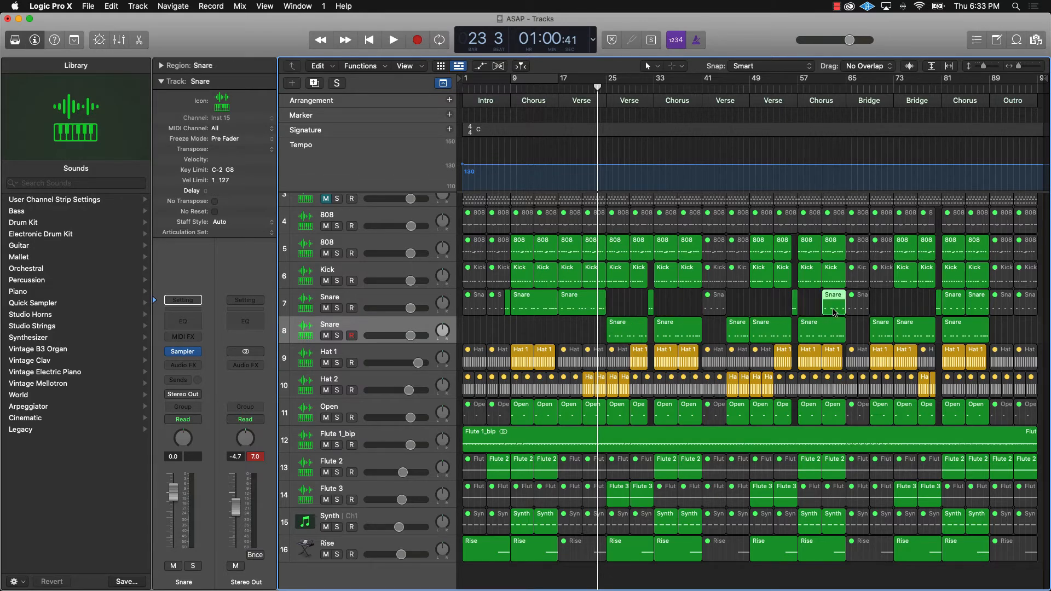
click(834, 306)
key(Delete)
key(Delete)
click(978, 307)
key(Delete)
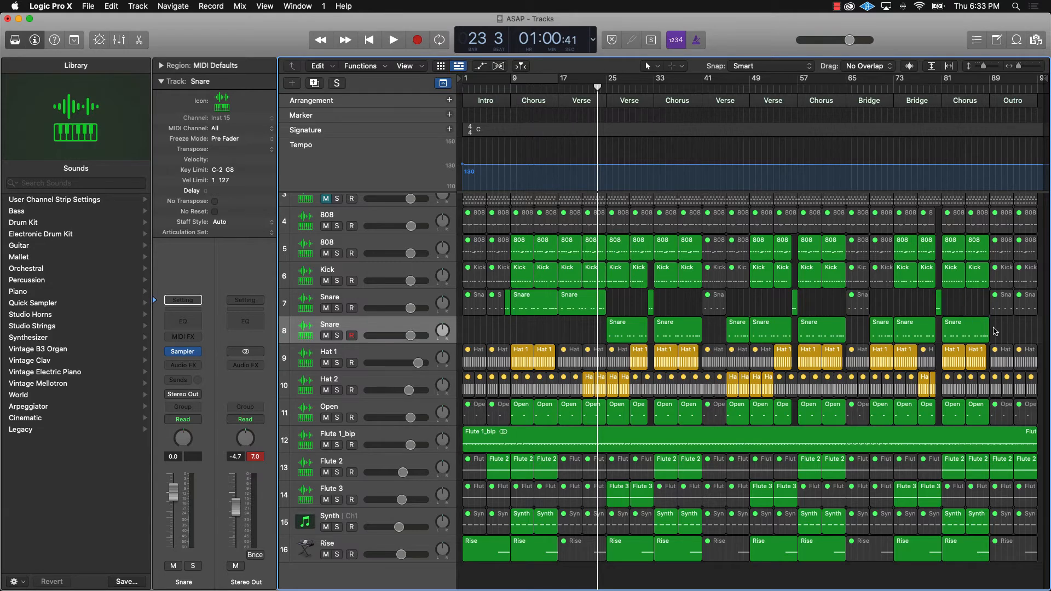
Step: Move all the snare copies up onto the original Snare track and delete the emptied duplicate track
drag(944, 335, 624, 305)
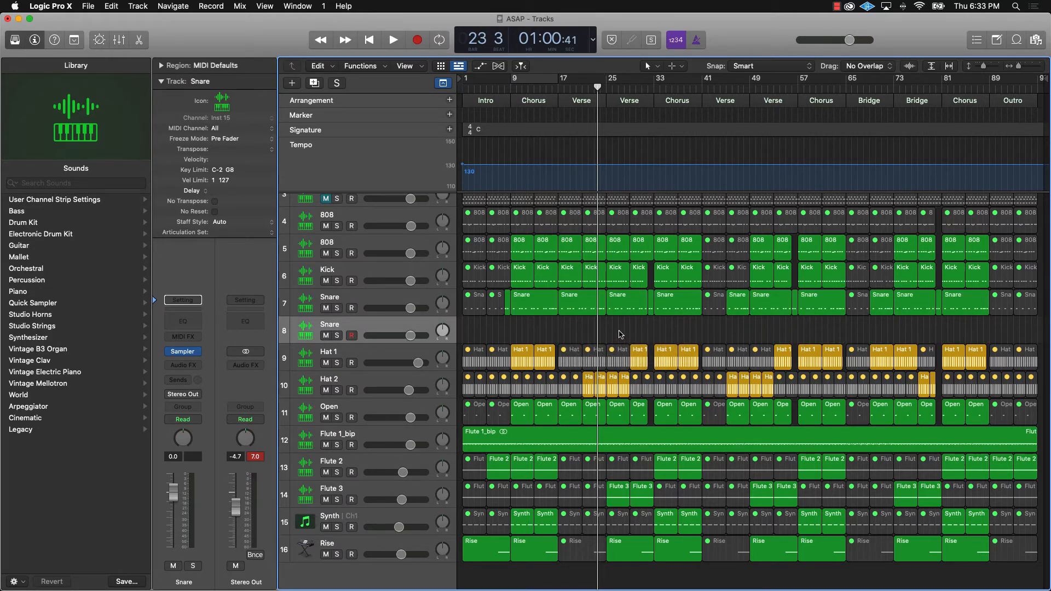
key(super+BackSpace)
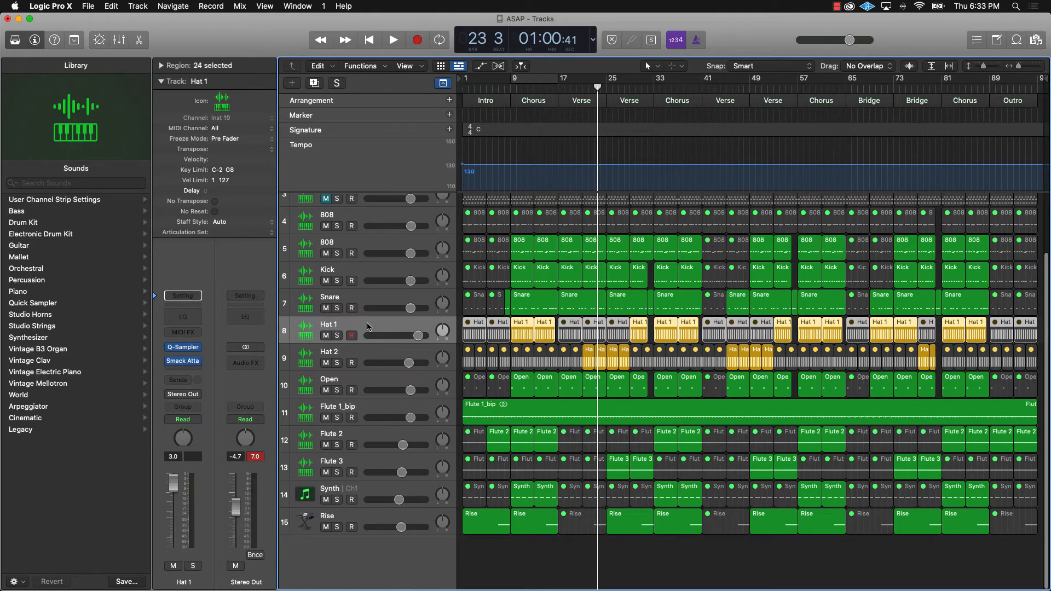
click(740, 564)
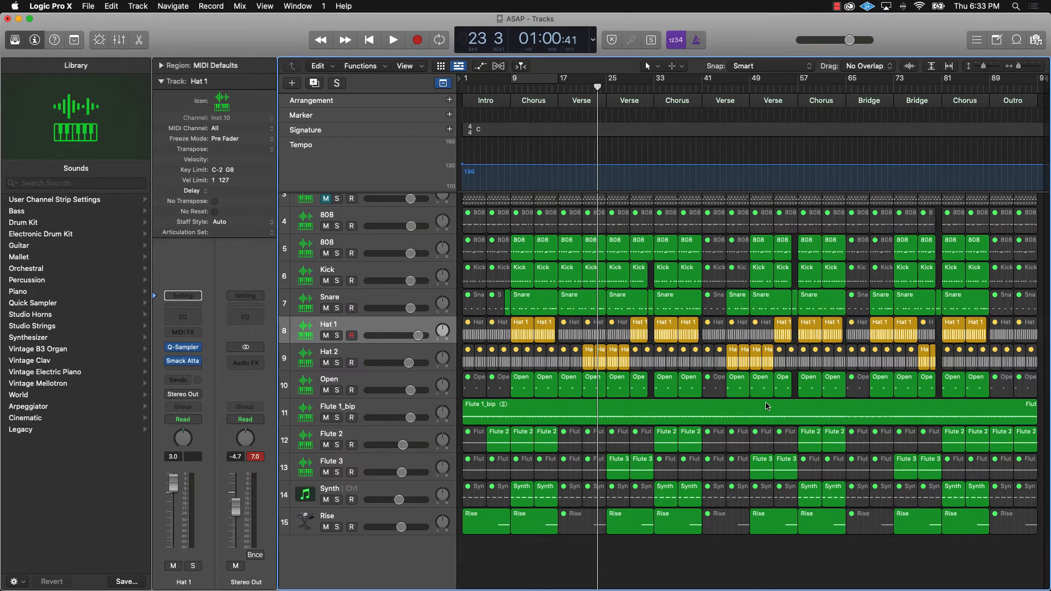
Step: Play the opening briefly and delete the three muted Hat 1 regions at bars 17, 21 and 25
key(Return)
key(space)
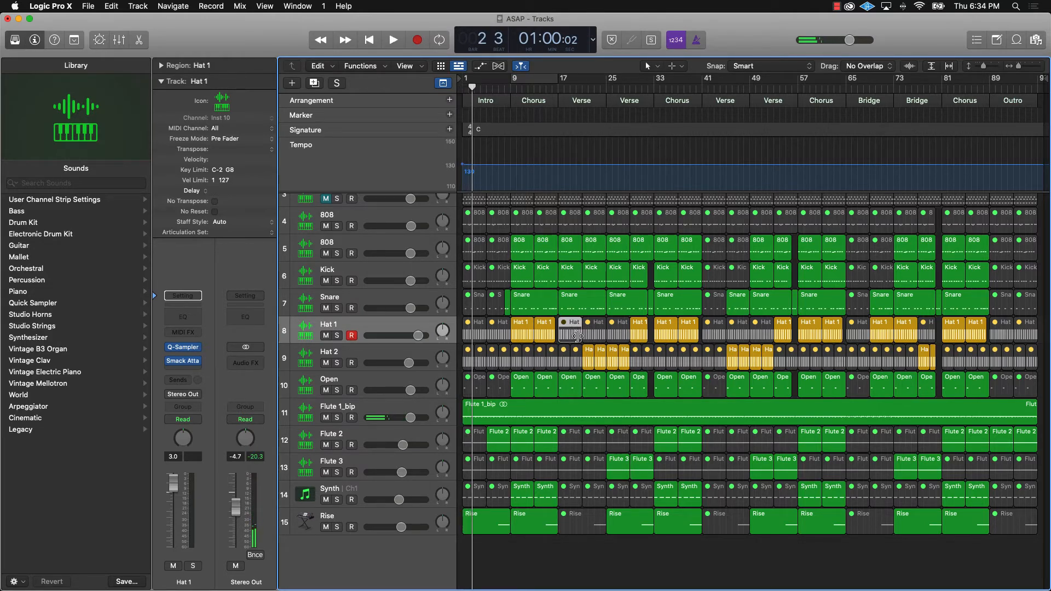
key(Delete)
click(594, 335)
key(Delete)
click(619, 335)
key(Delete)
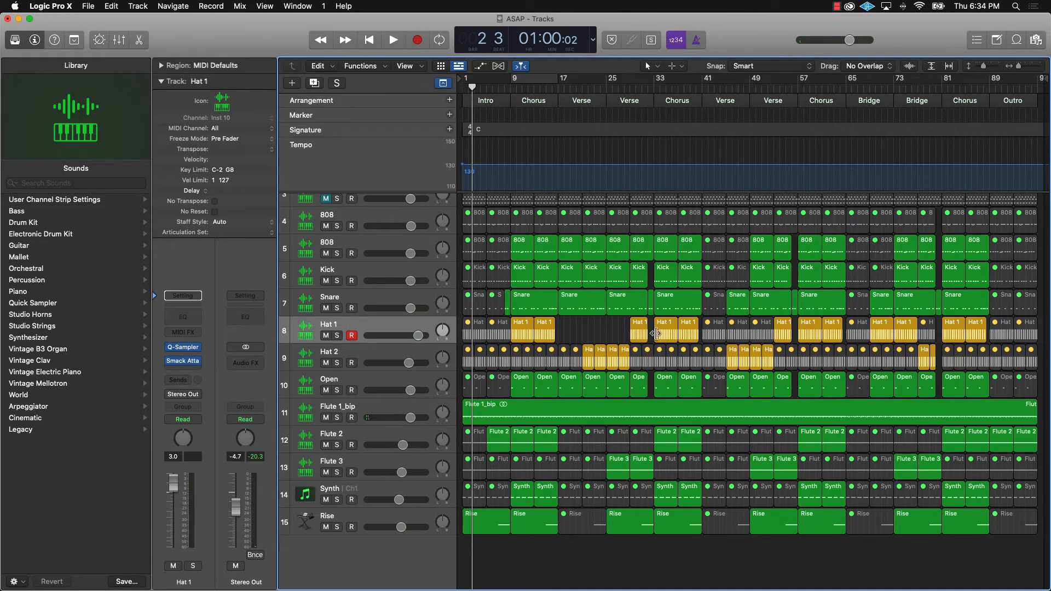
Step: Delete the muted Hat 1 regions at bars 41, 45, 49 and 77, keeping the one at bar 65
key(Delete)
click(737, 334)
key(Delete)
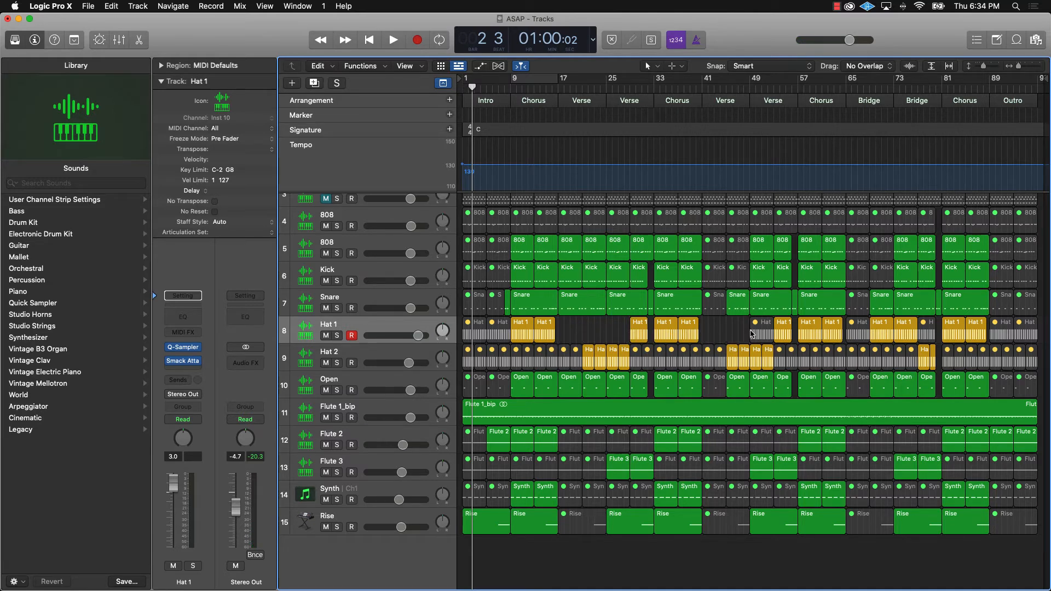
click(762, 334)
key(Delete)
key(Delete)
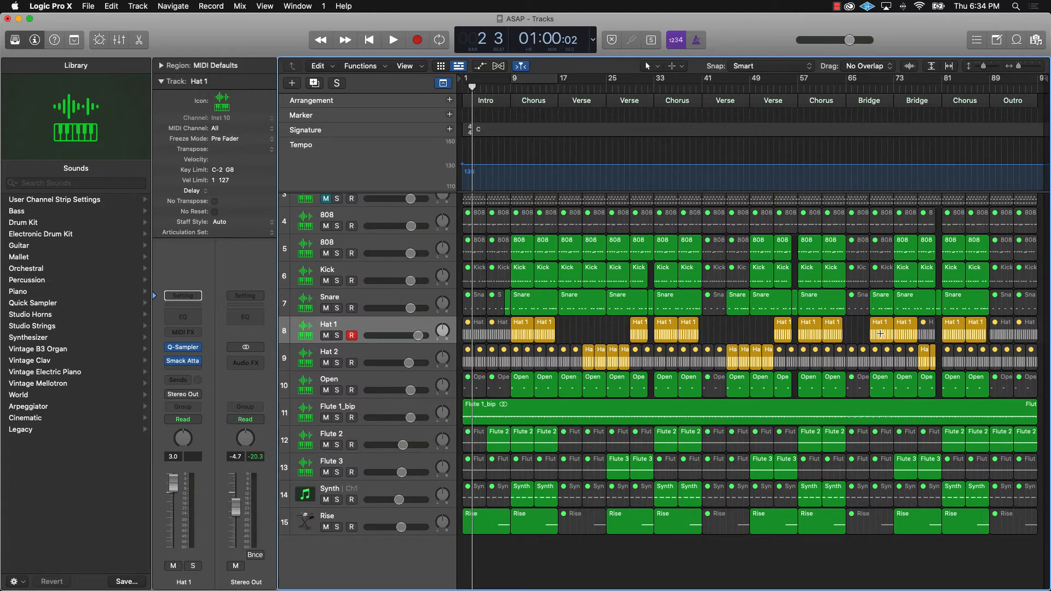
key(super+z)
click(921, 330)
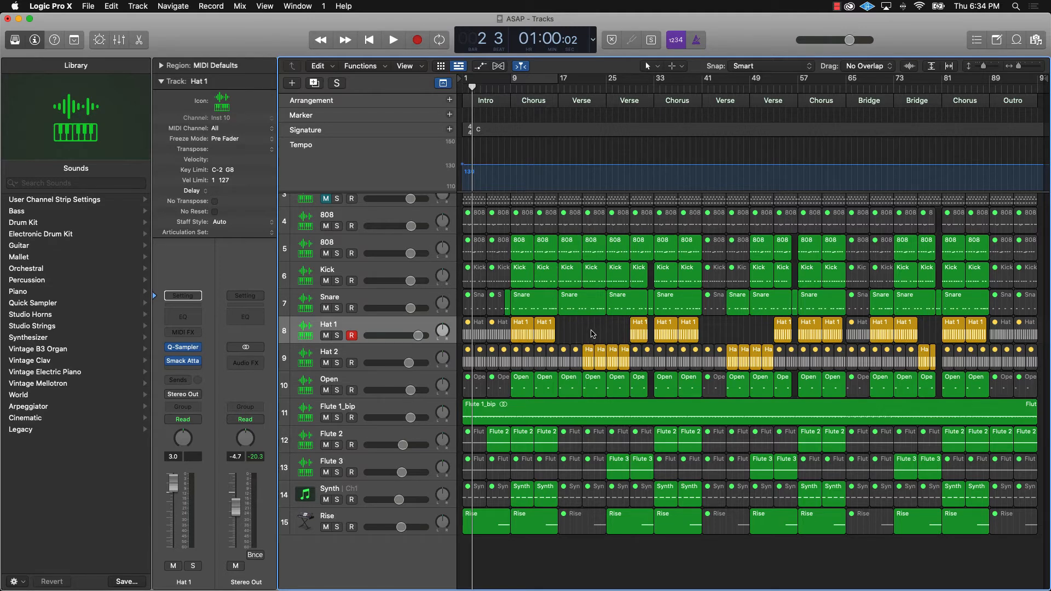
Step: Move the Hat 2 regions that fall within the Hat 1 gaps at bars 17, 41 and 77 onto the Hat 1 track
drag(593, 334, 627, 357)
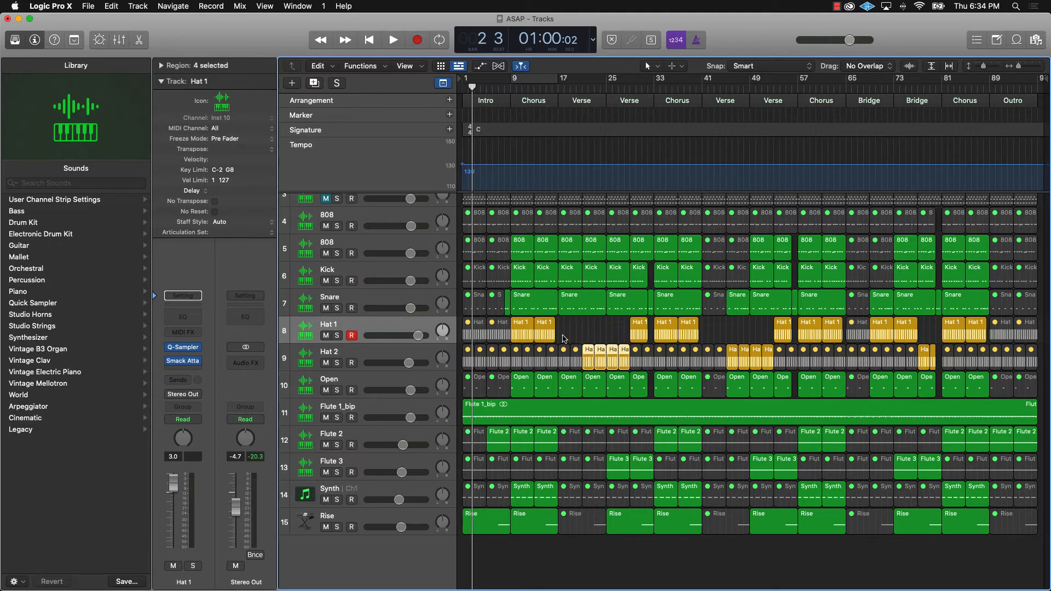
drag(565, 339, 630, 355)
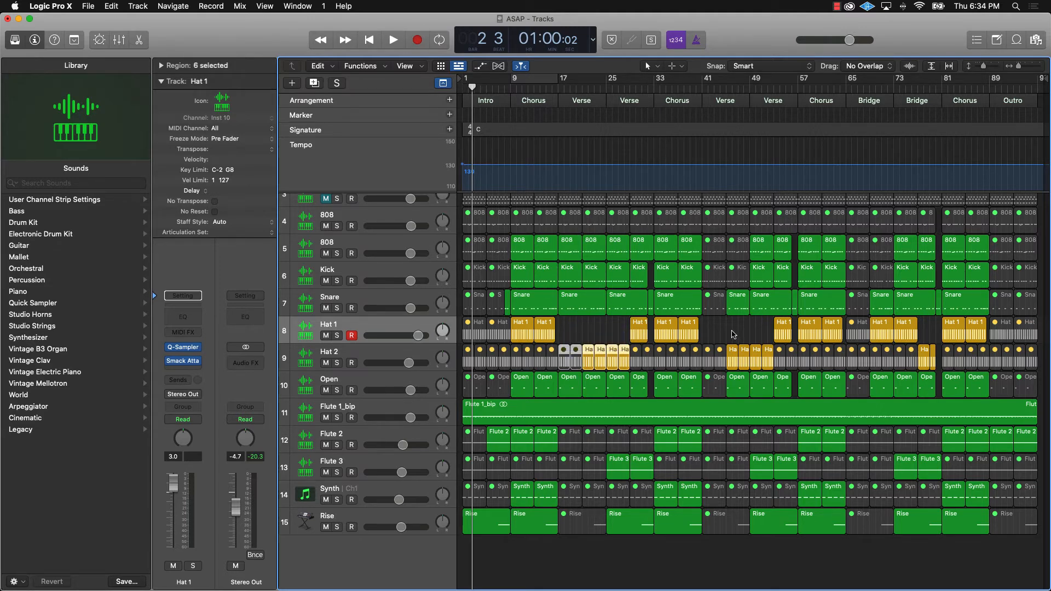
click(734, 337)
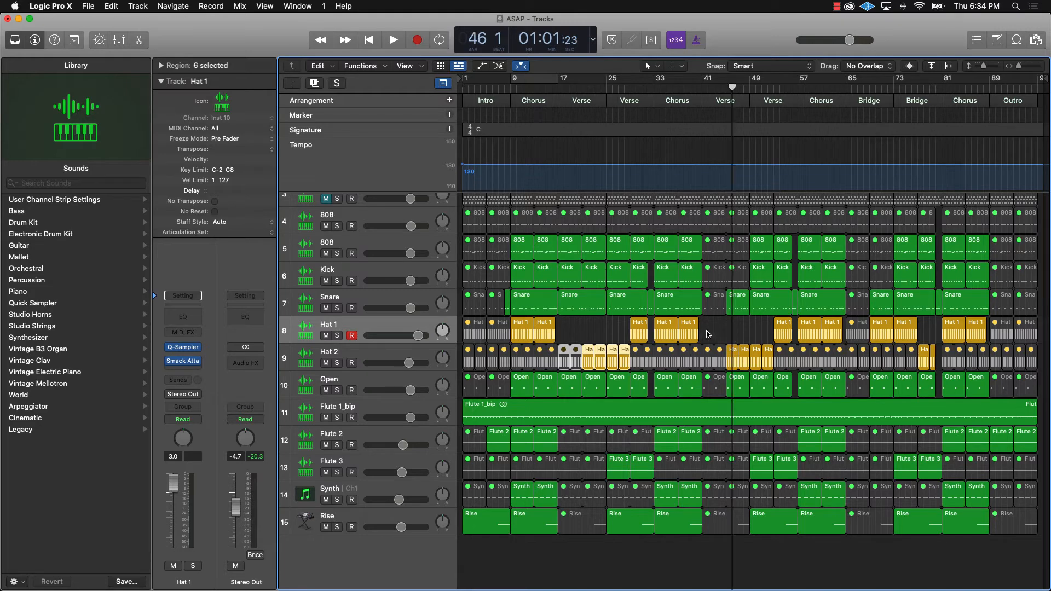
drag(719, 340, 773, 361)
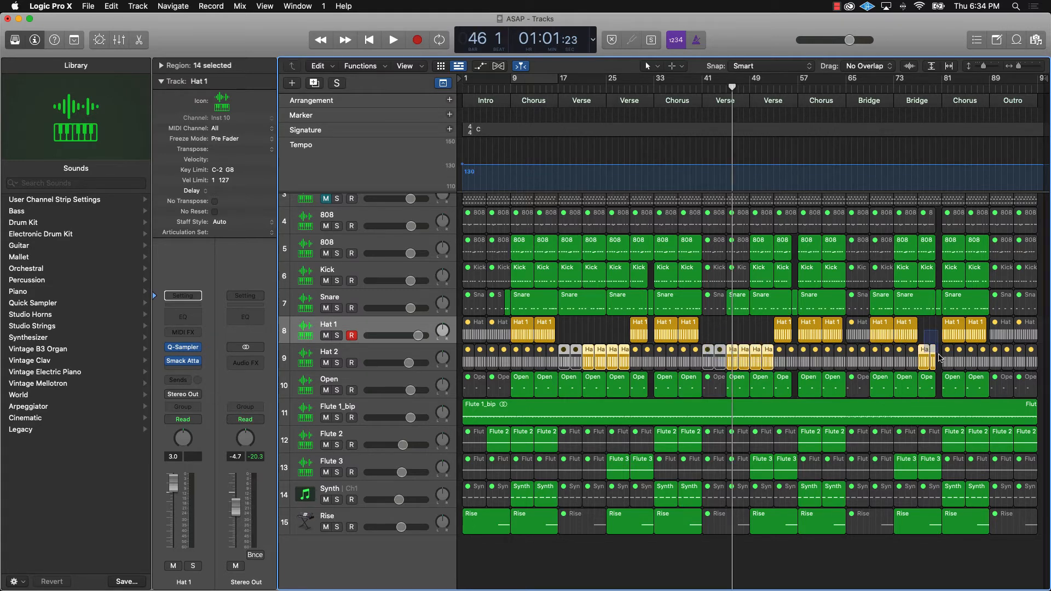
drag(923, 360, 924, 333)
click(750, 365)
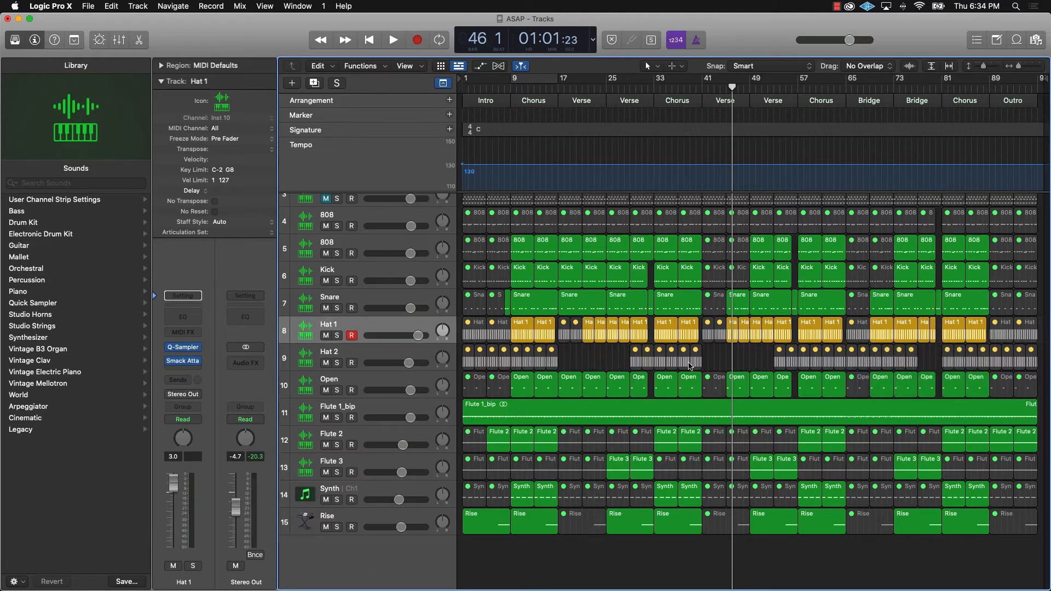
Step: Delete the Hat 2 track together with its remaining muted regions
click(384, 359)
key(Delete)
key(super+BackSpace)
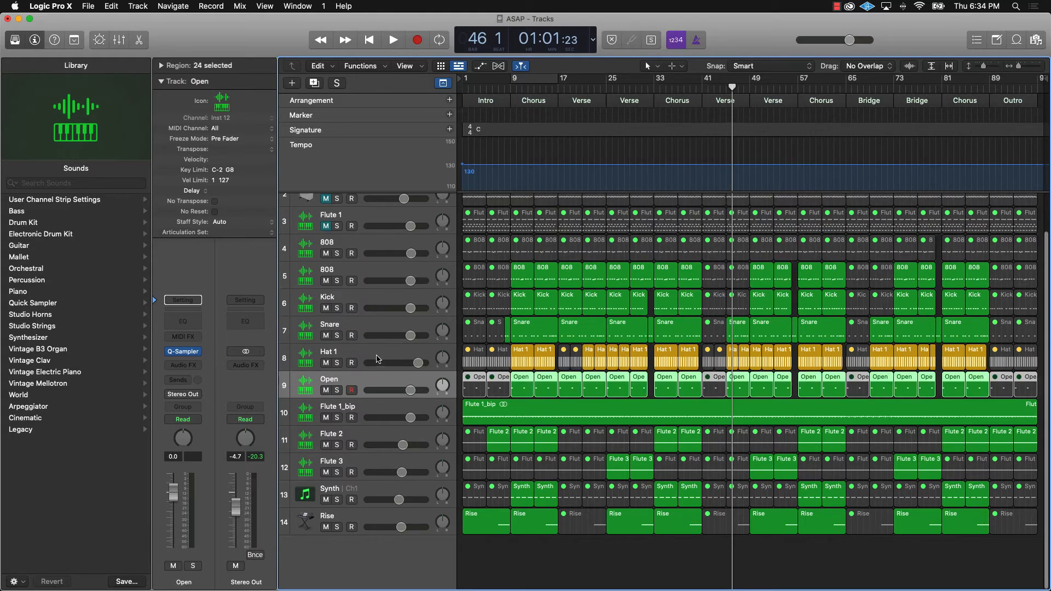
Step: Rename the Hat 1 track as Hat
double_click(332, 353)
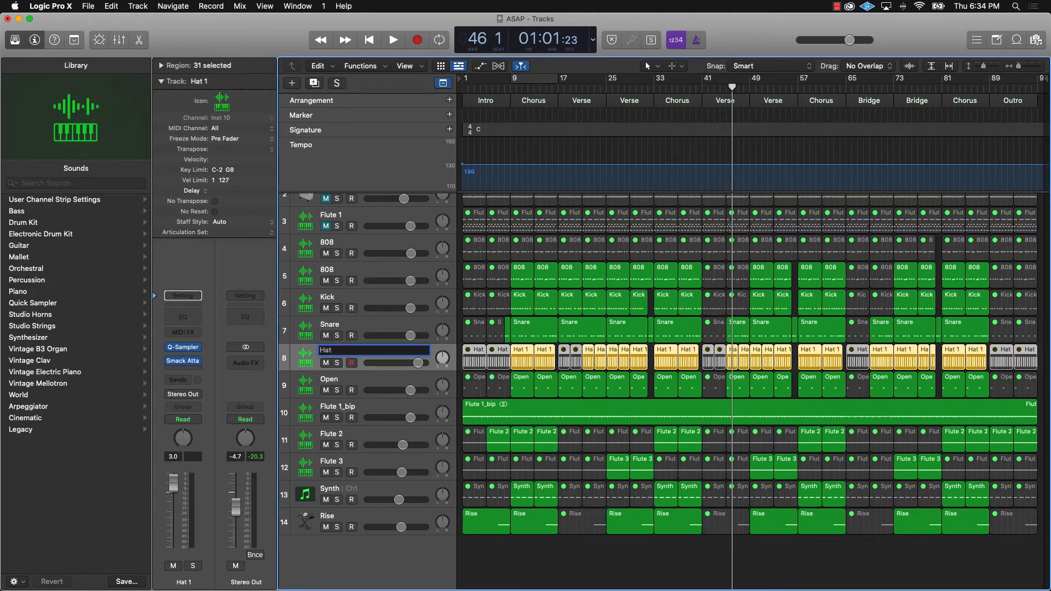
text(Hat)
click(378, 388)
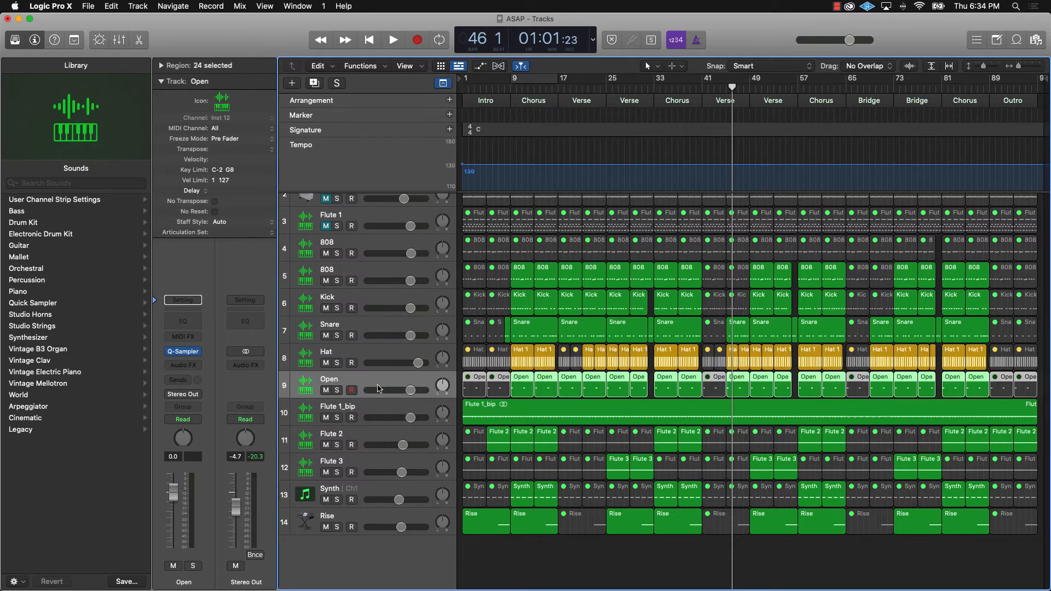
Step: Rename the Flute 1_bip track as Flute 1 and name all regions after their tracks
double_click(353, 409)
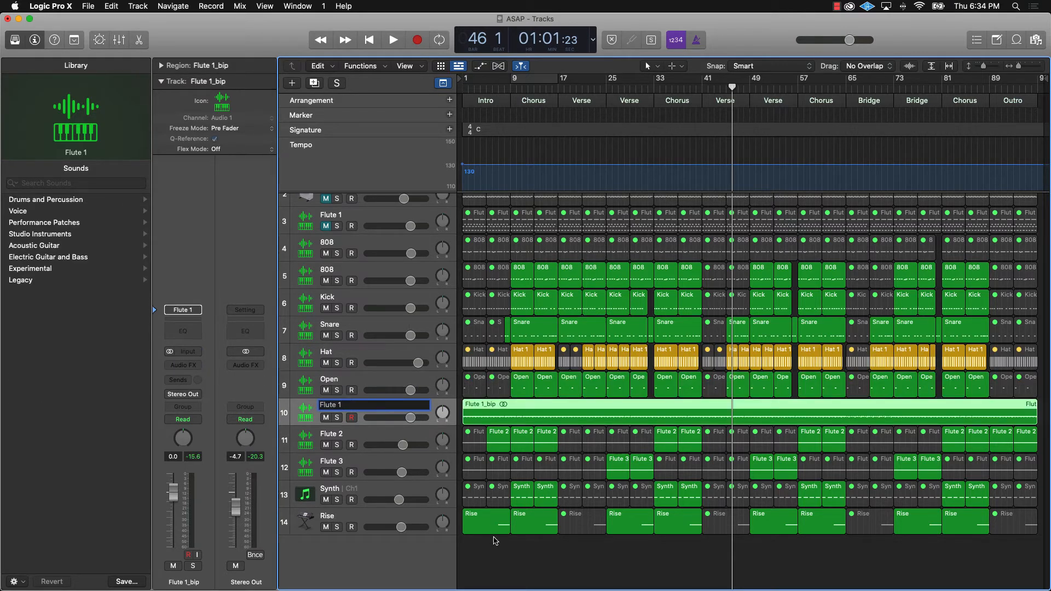
click(514, 563)
key(super+a)
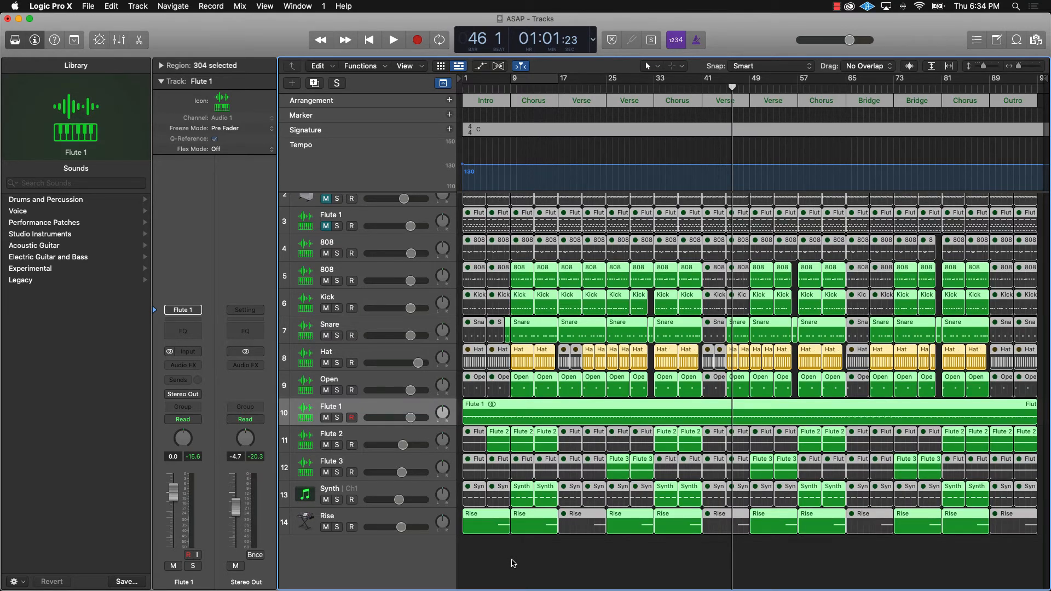
click(610, 544)
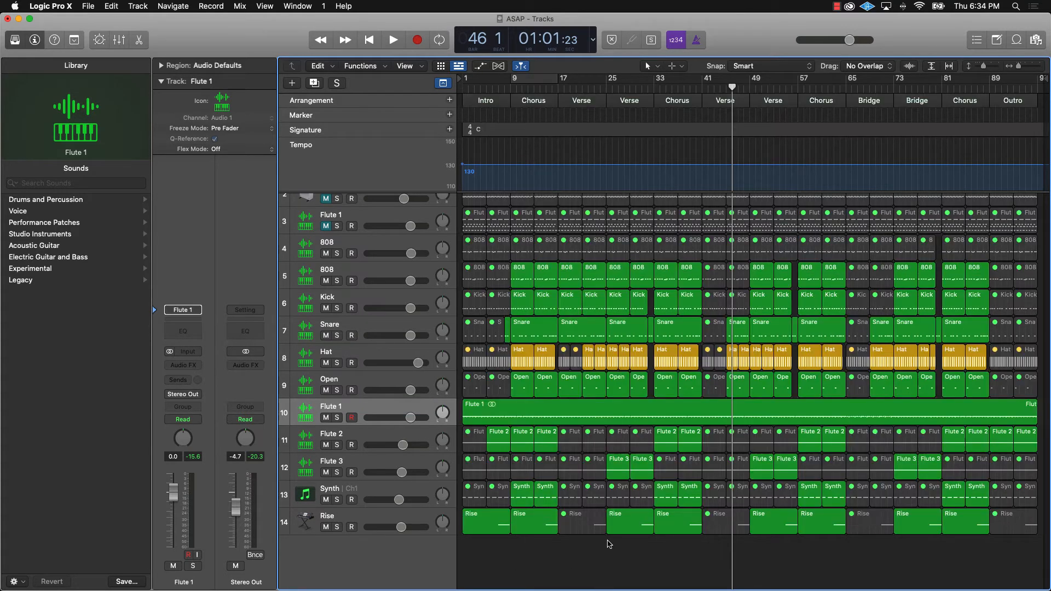
Step: Play the arrangement from the beginning and raise the Snare track's volume slightly
key(Return)
key(space)
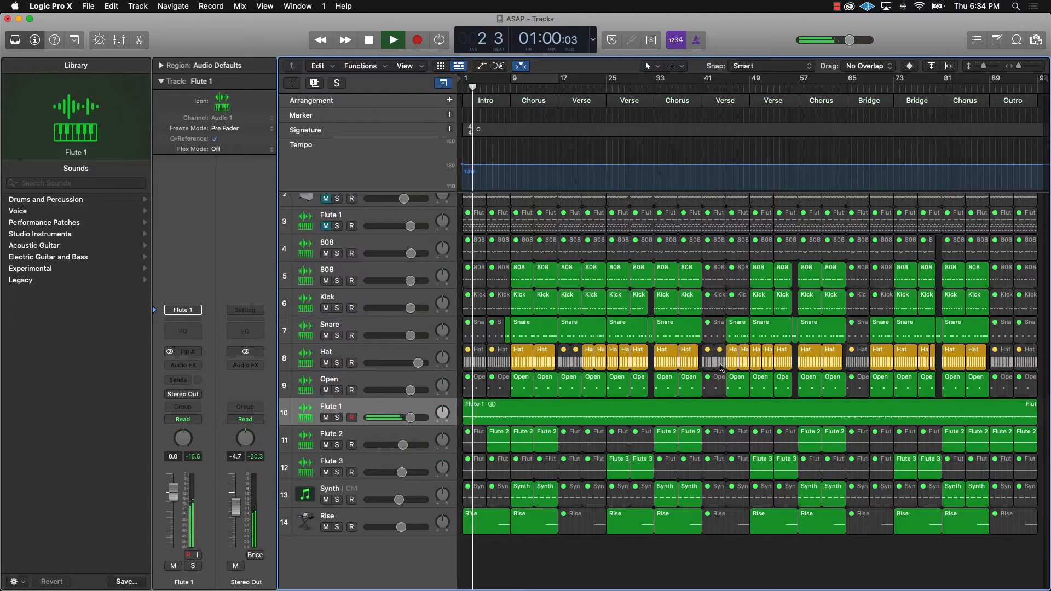
key(super+Down)
key(super+Down)
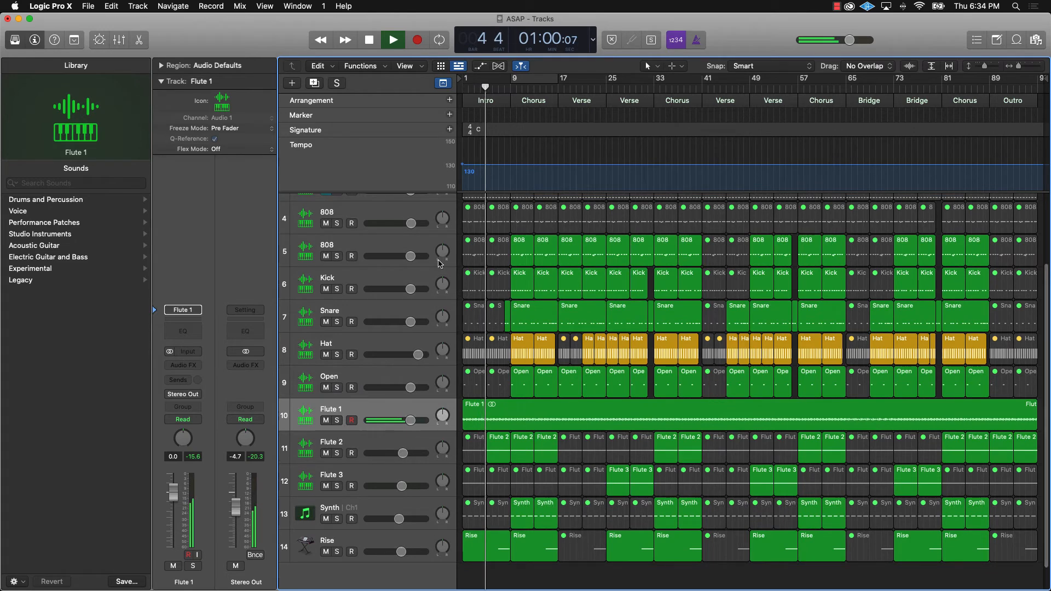
scroll(439, 263, down, 2)
scroll(439, 263, down, 2)
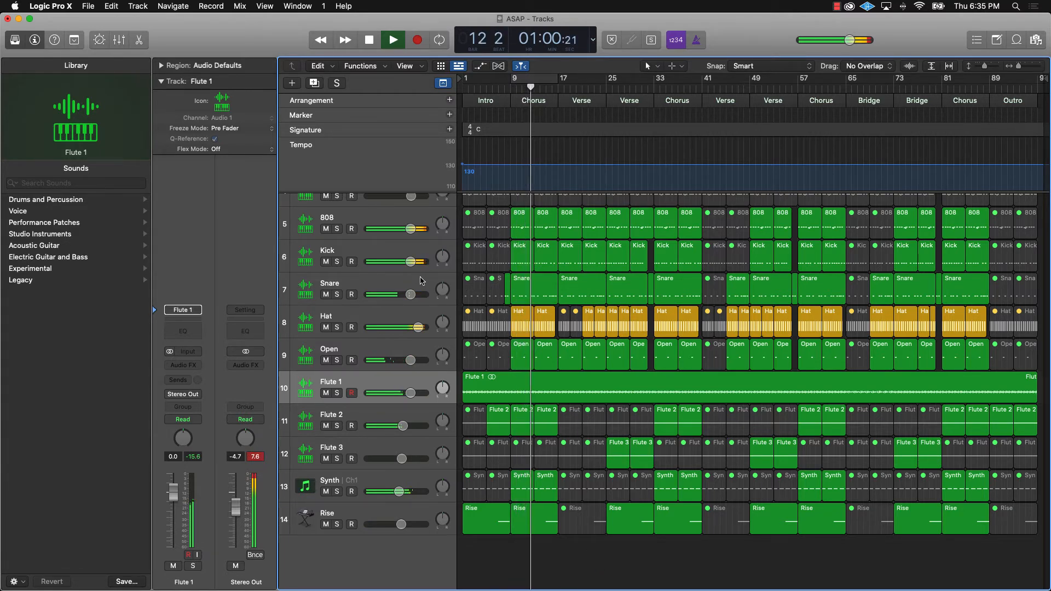
drag(412, 296, 417, 296)
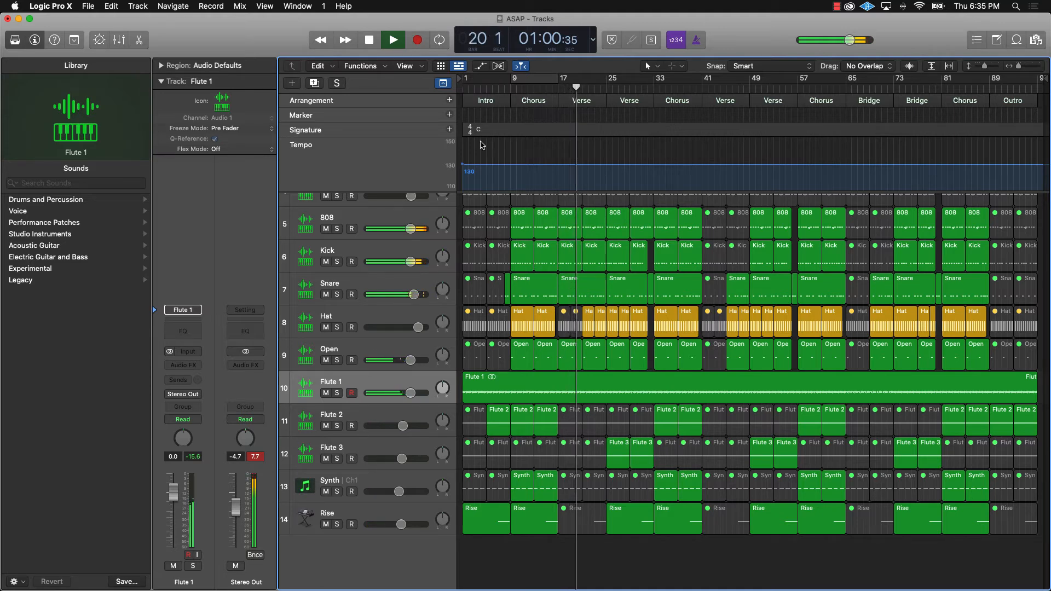
Step: Open the Kick region at bar 21 in the Piano Roll and audition its pattern around bars 21 and 22
click(591, 264)
double_click(592, 264)
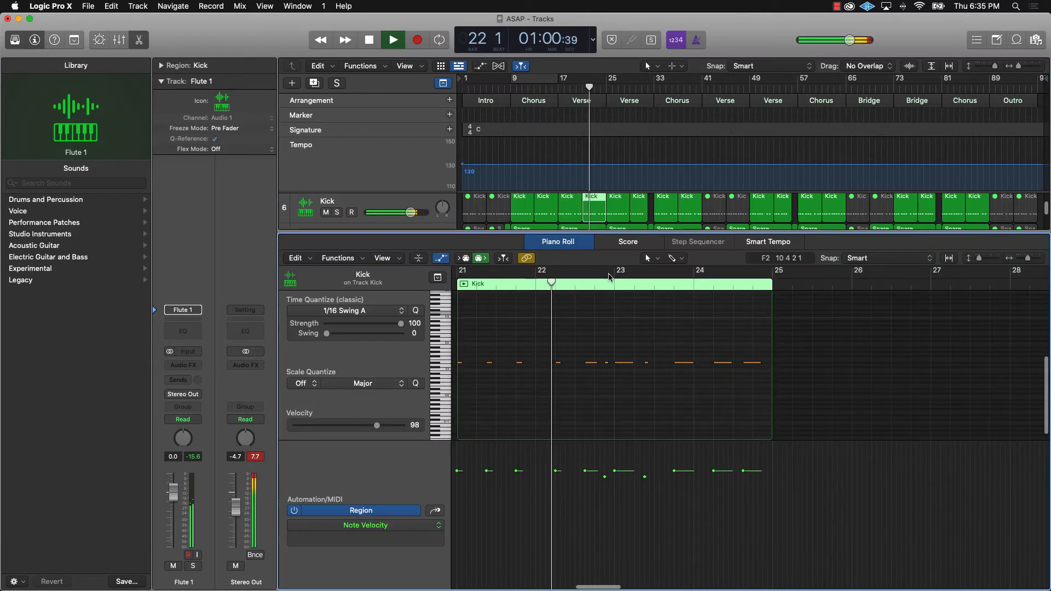
key(space)
click(508, 285)
key(space)
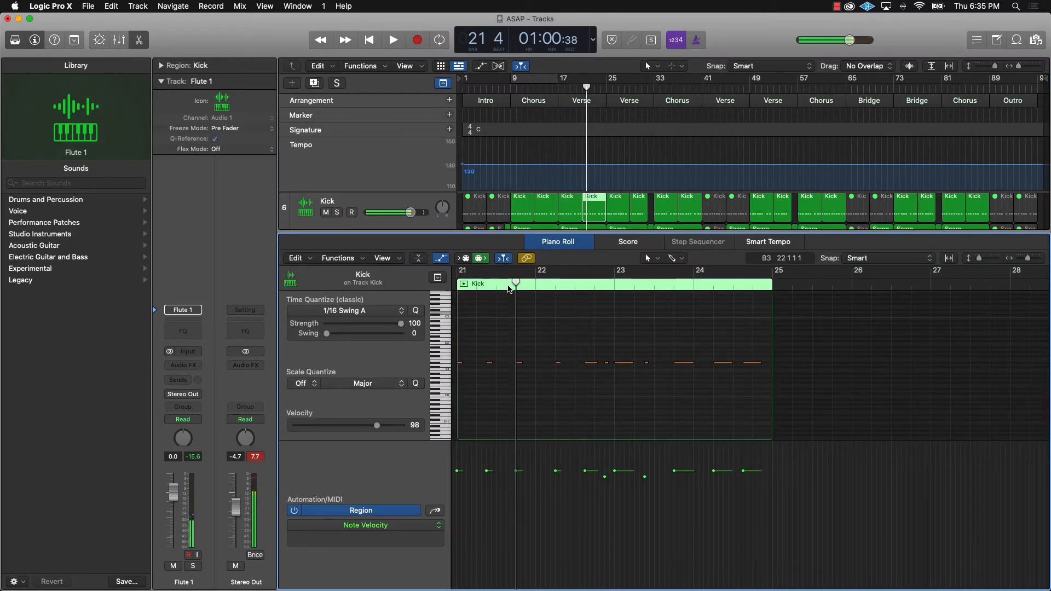
key(space)
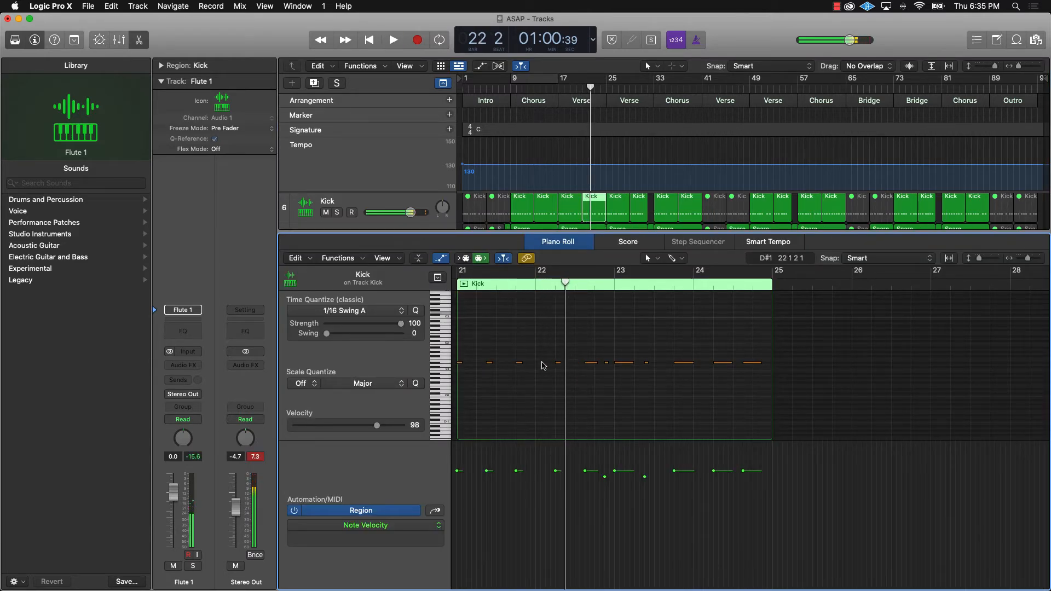
scroll(559, 202, down, 3)
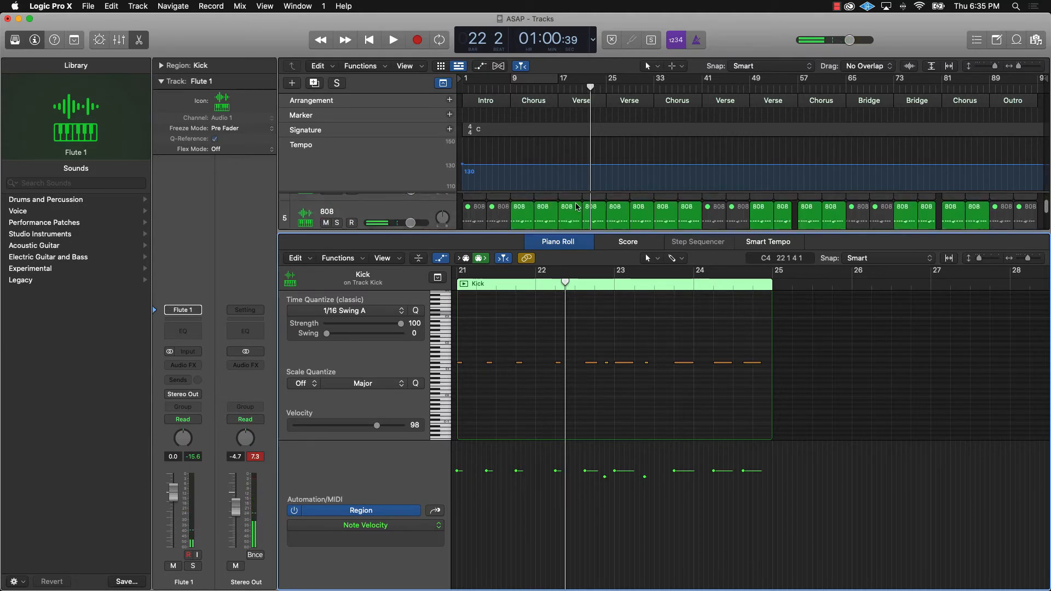
Step: Close the editor, cycle the Chorus at bars 9 to 17, and play it with the 808 (track 5) and Kick tracks soloed
key(e)
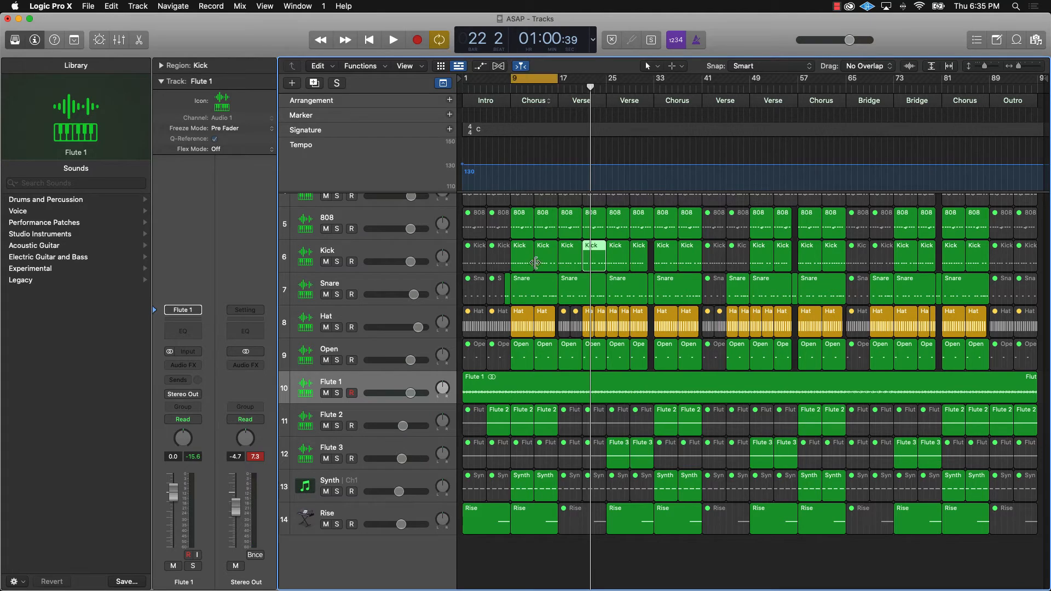
scroll(536, 263, up, 2)
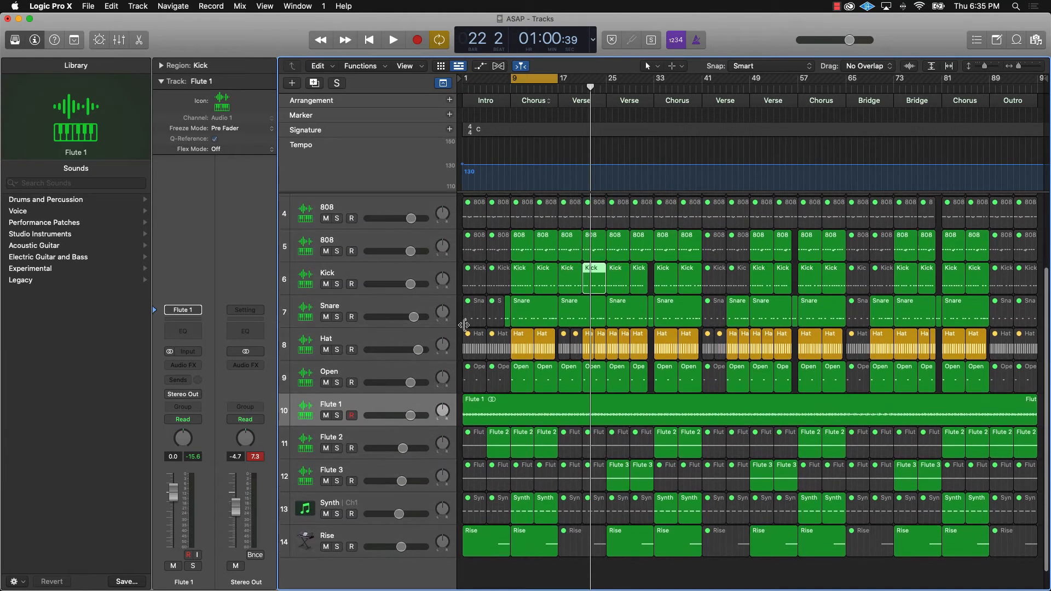
drag(338, 253, 342, 287)
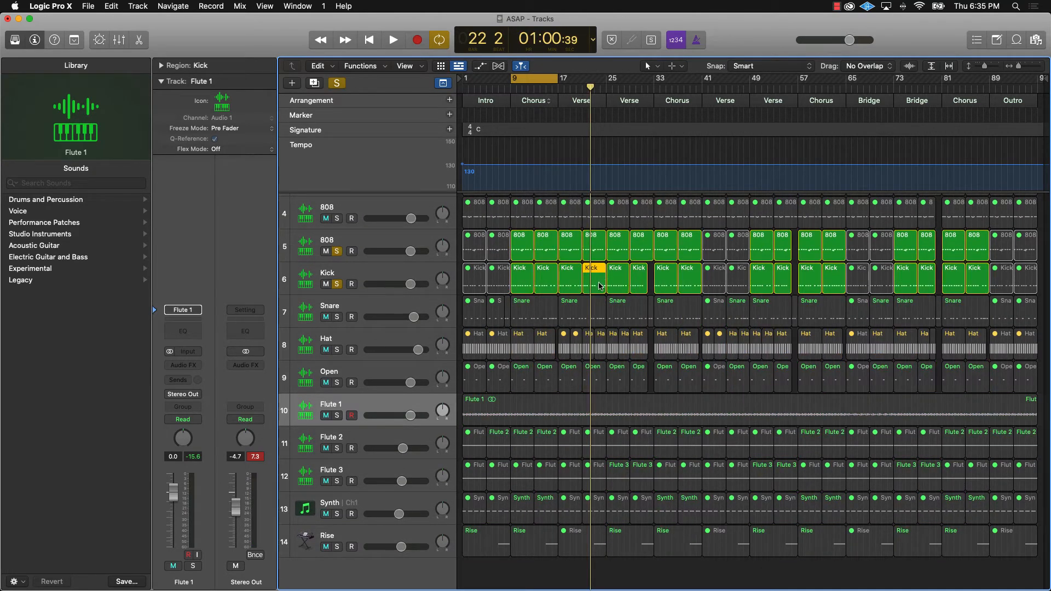
key(space)
Step: Open the Kick region at bar 9 in the Piano Roll and add a short kick note at 10 1 3
double_click(542, 293)
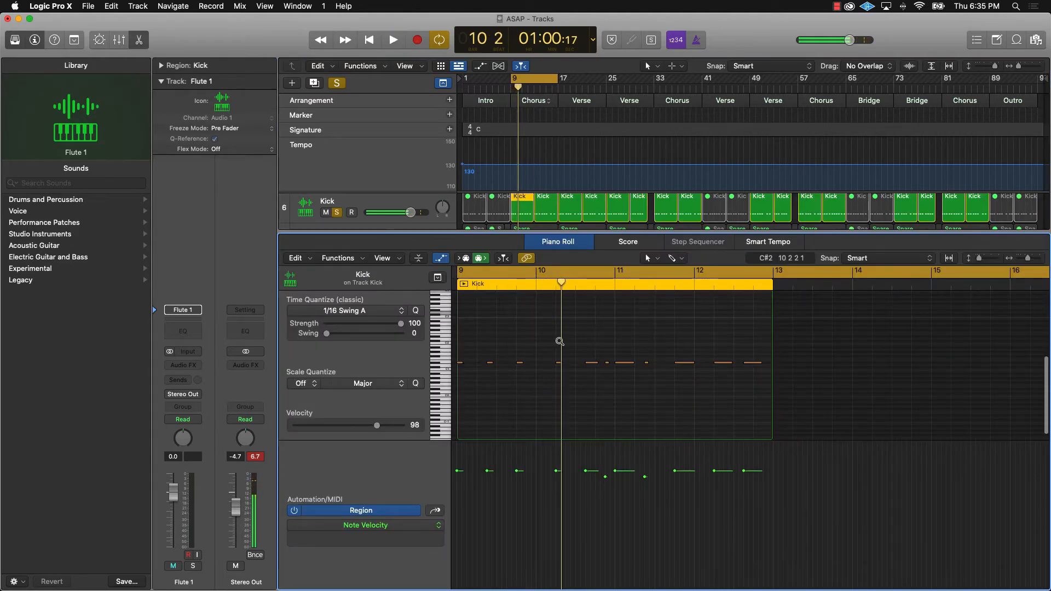
ctrl+alt+click(560, 341)
click(524, 286)
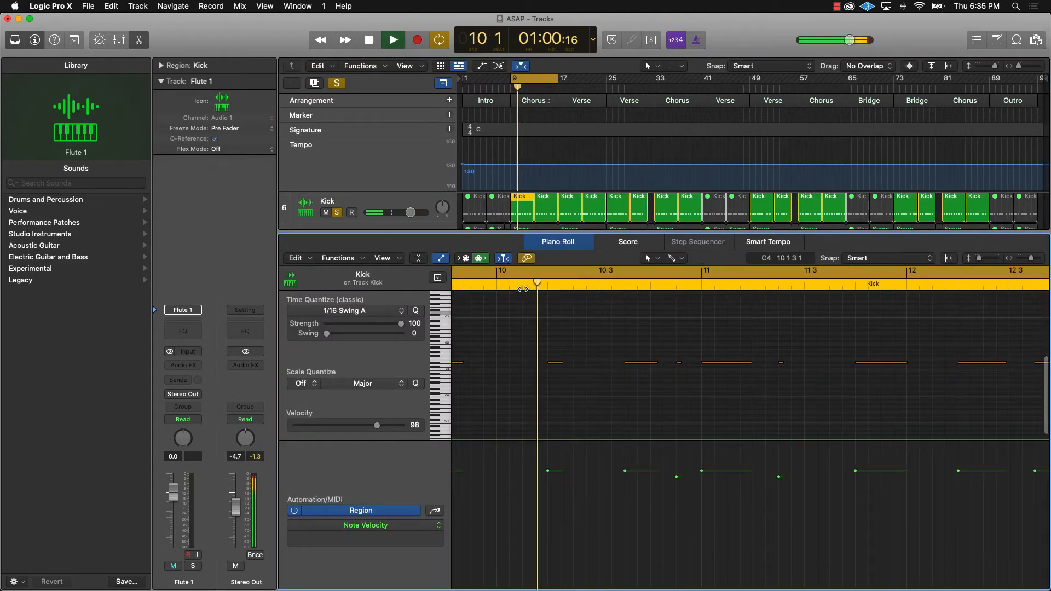
click(525, 363)
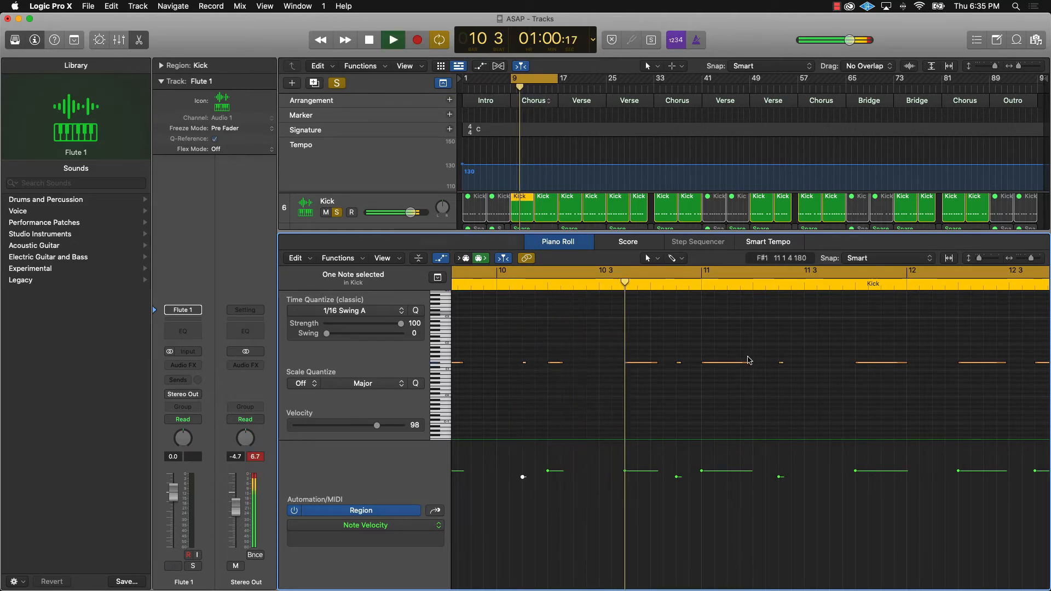
Step: Add a short kick note at 10 3 and delete the longer note at 10 3 3
click(503, 282)
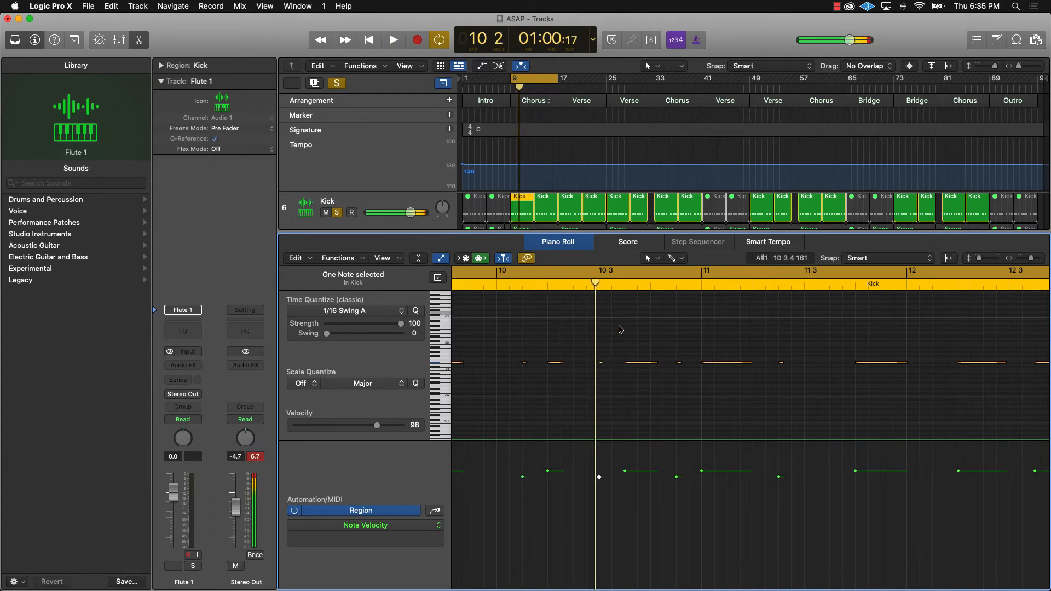
double_click(499, 283)
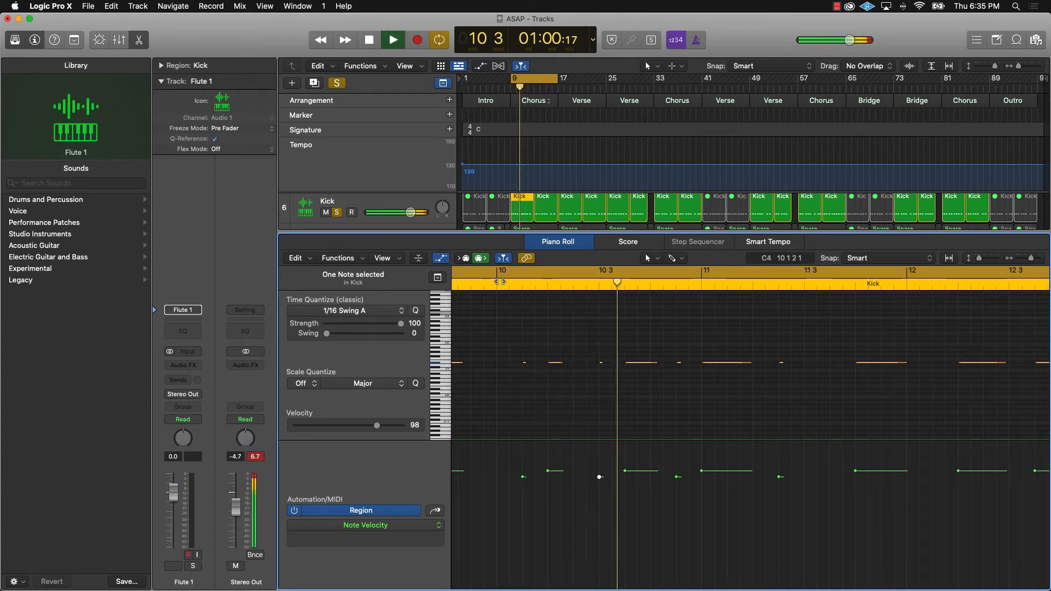
key(space)
click(643, 364)
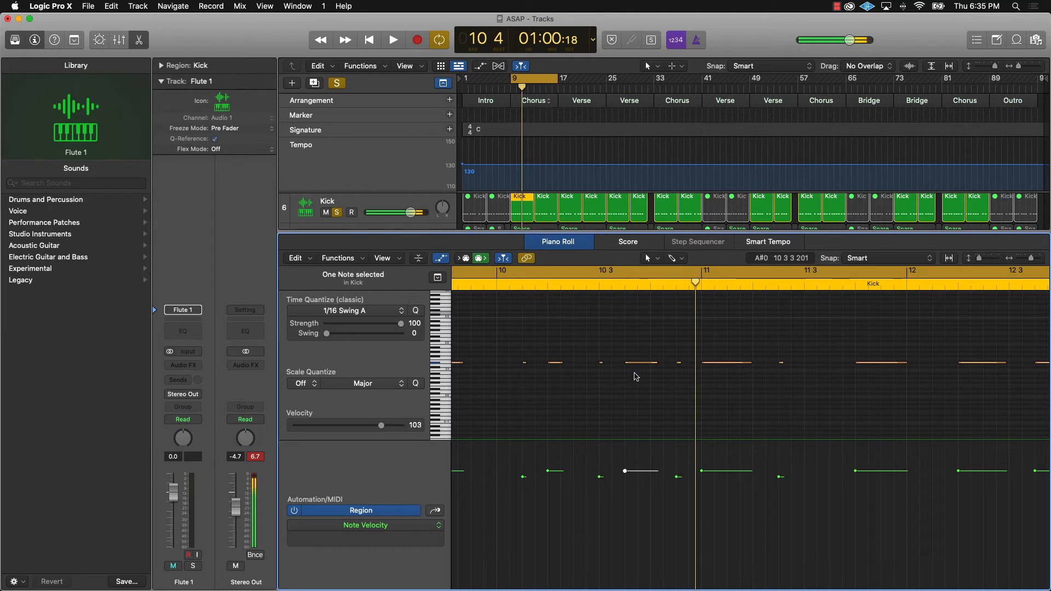
key(space)
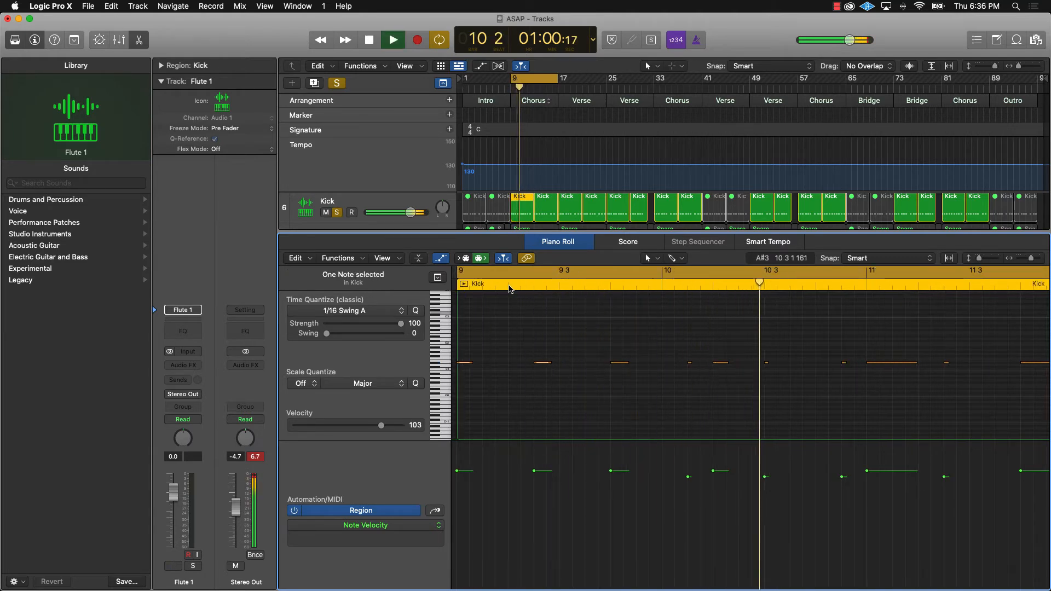
Step: Add a short kick note at 10 4 and play back the edited pattern
key(space)
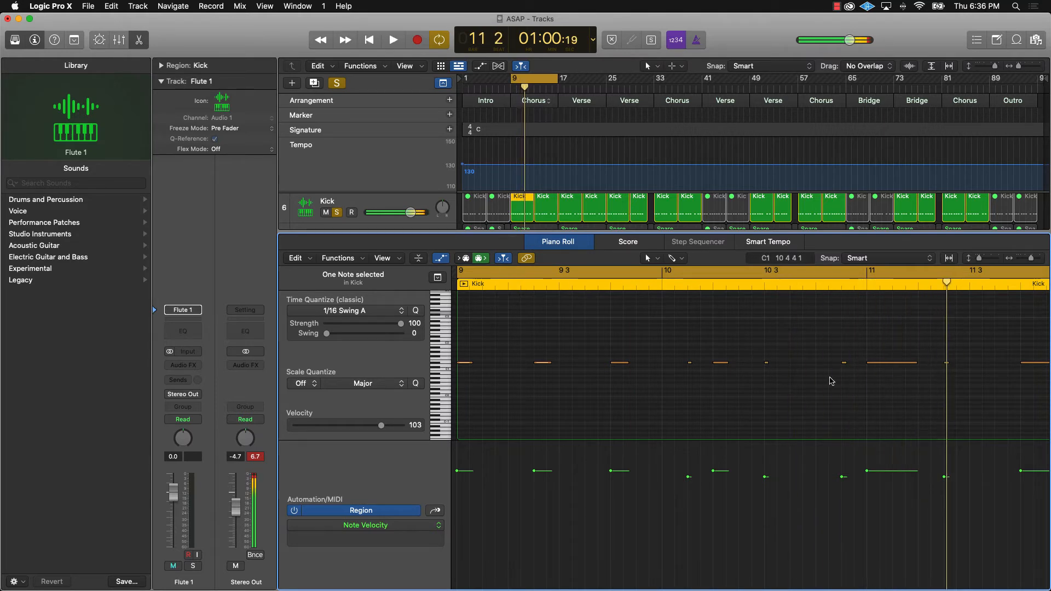
key(space)
click(853, 395)
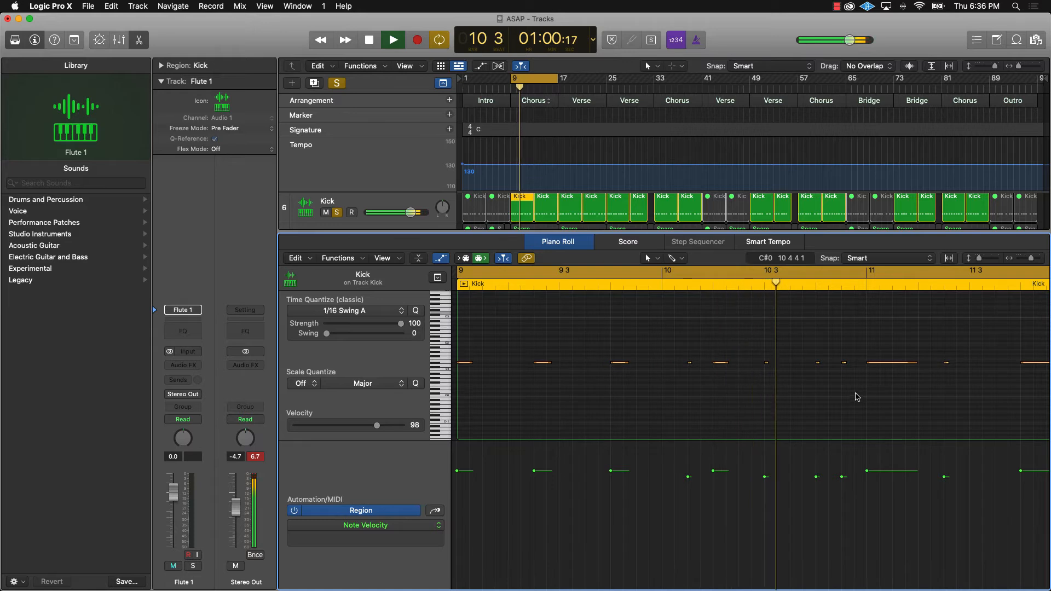
key(space)
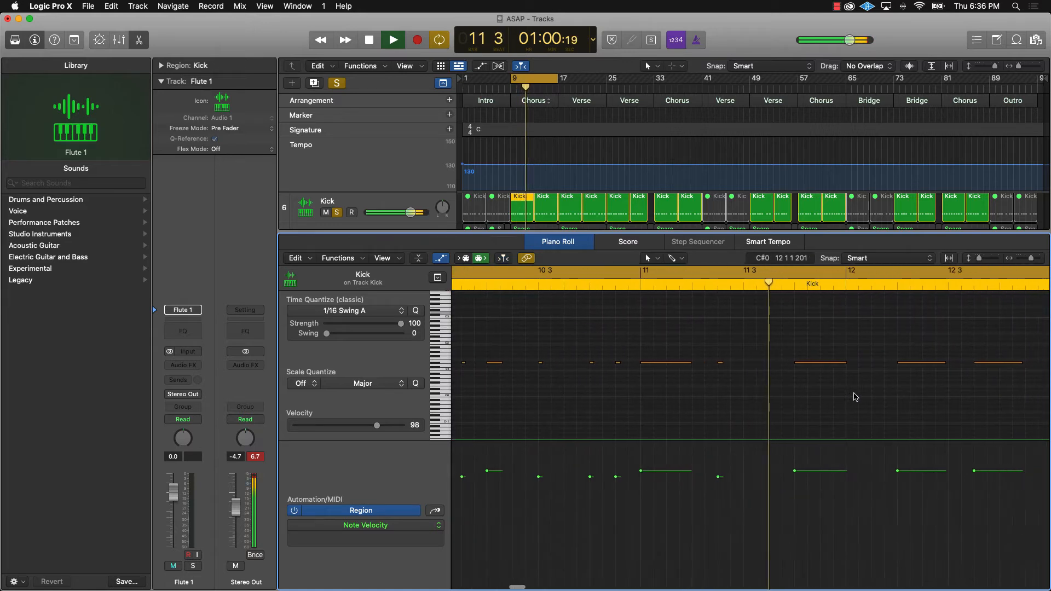
Step: Add a short kick note at 12 1 3 on the same pitch as the others and audition bar 12
key(space)
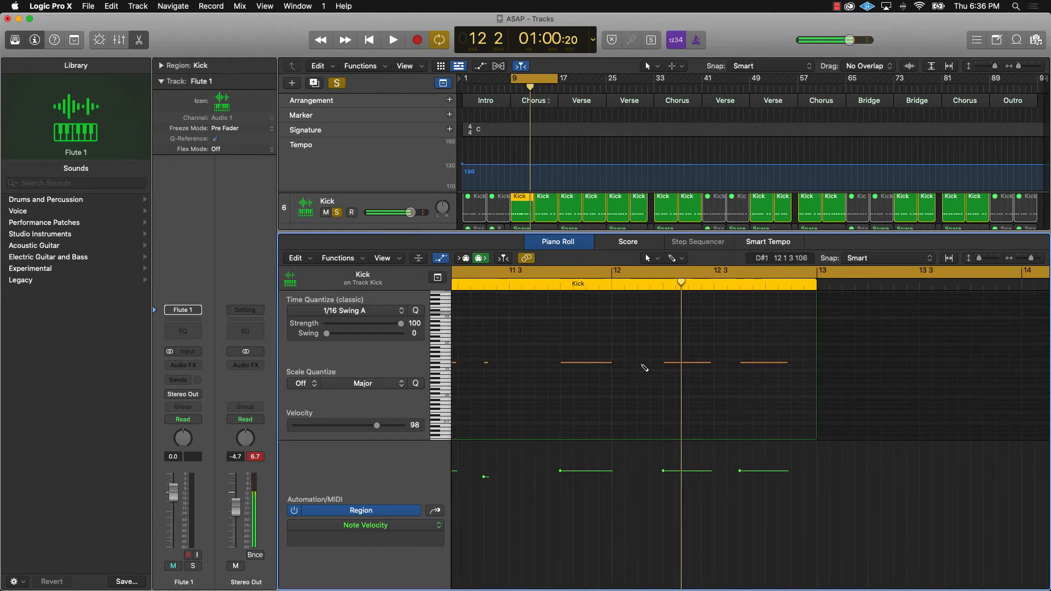
click(640, 365)
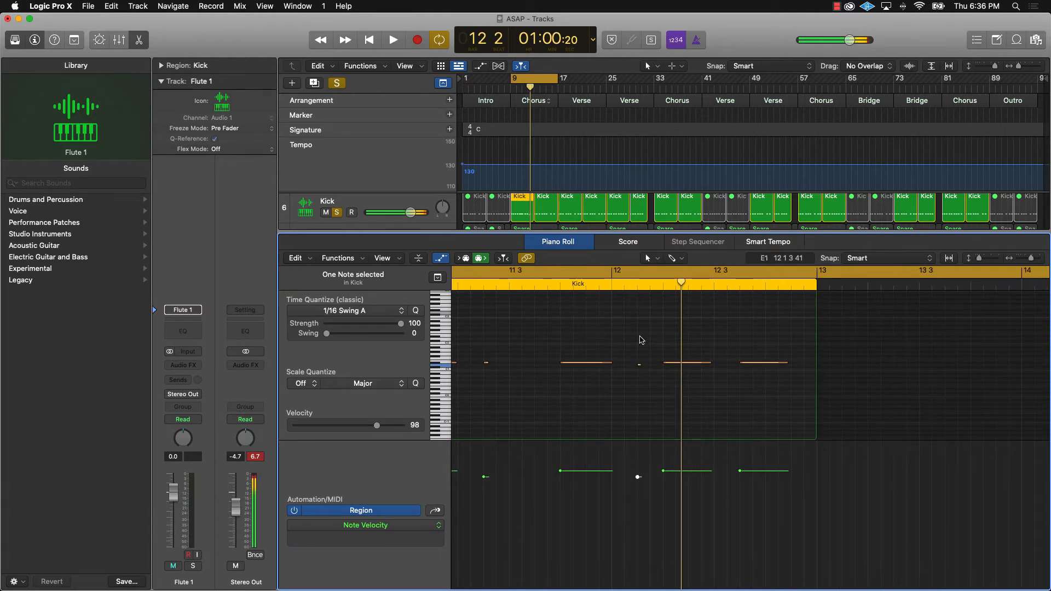
click(639, 363)
click(557, 289)
key(space)
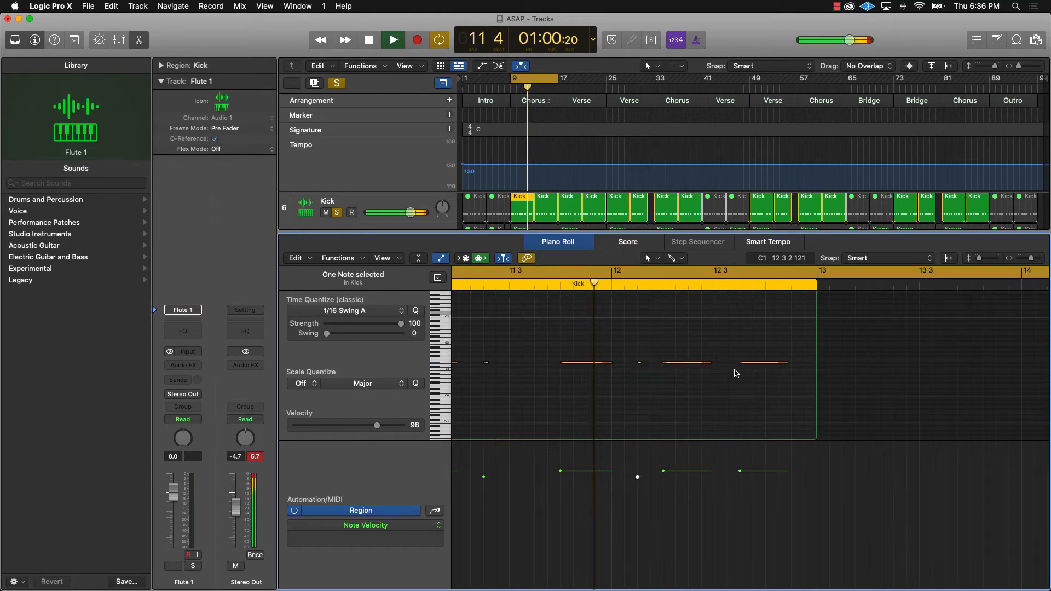
key(space)
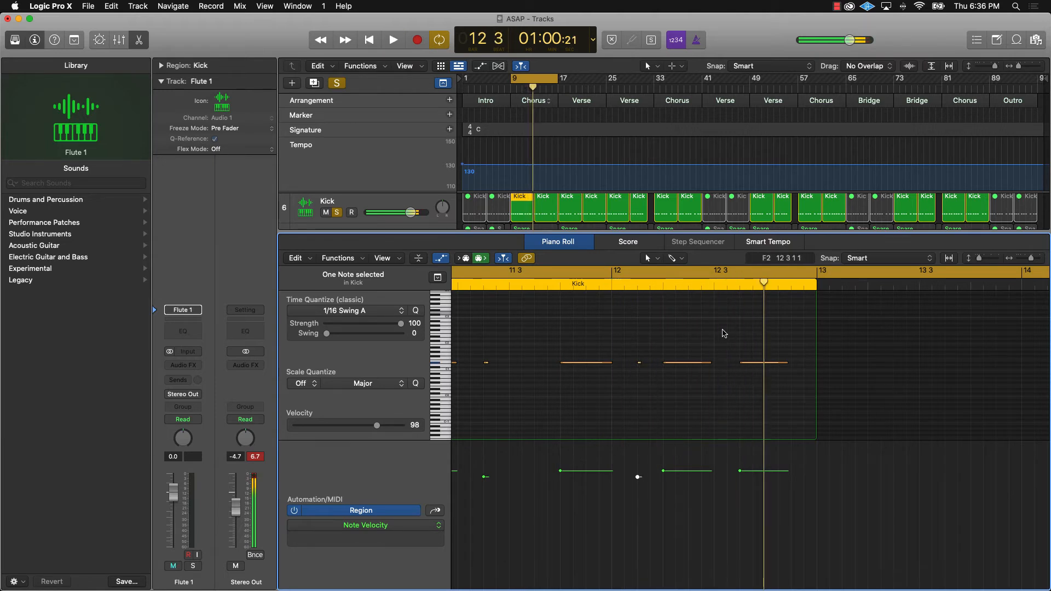
Step: Move the last long kick note earlier to 12 3 and audition the change
drag(754, 366, 728, 366)
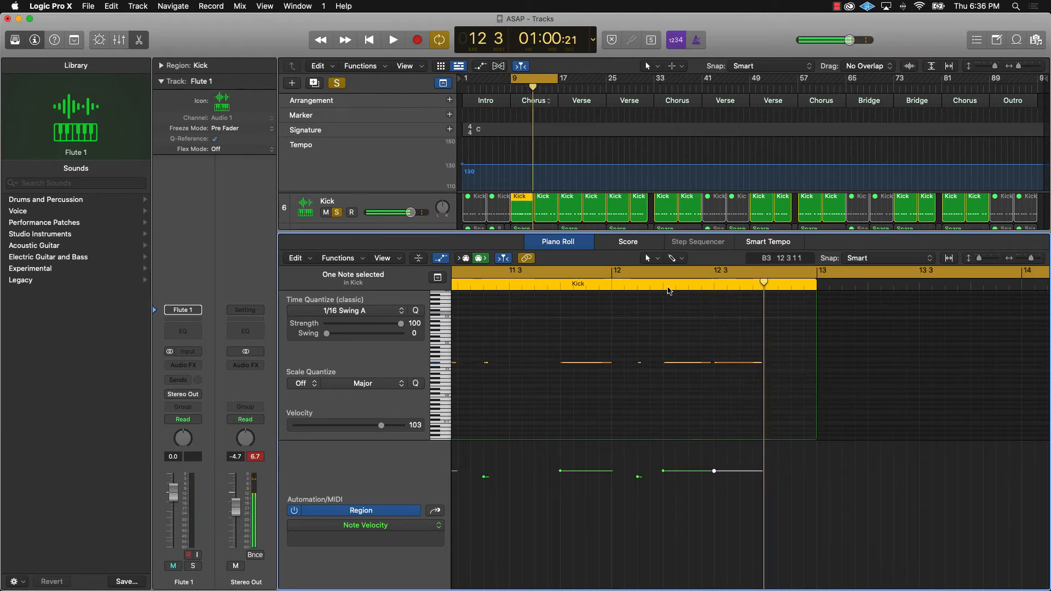
click(647, 287)
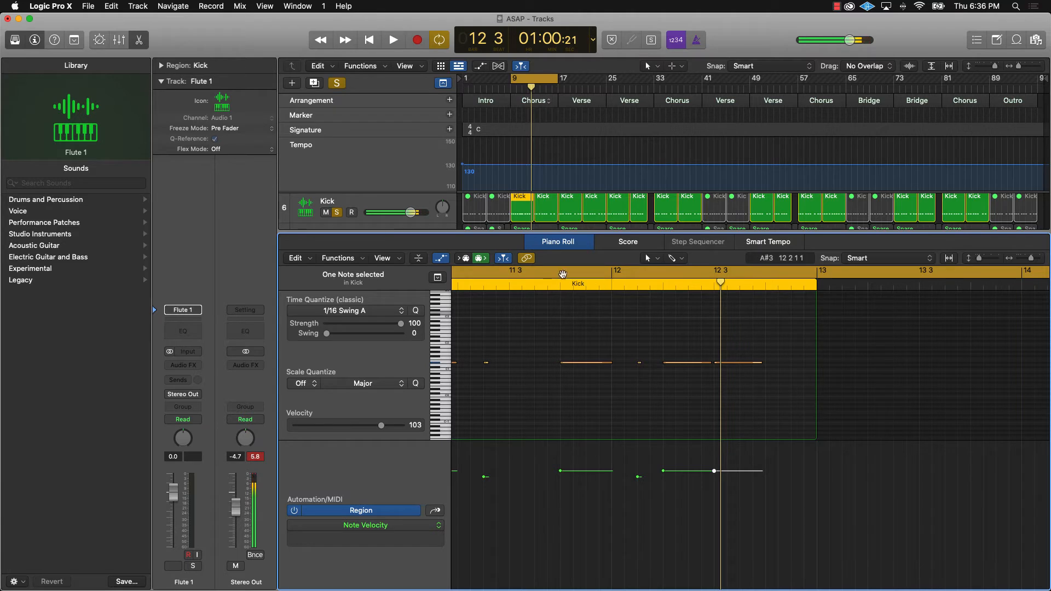
double_click(522, 284)
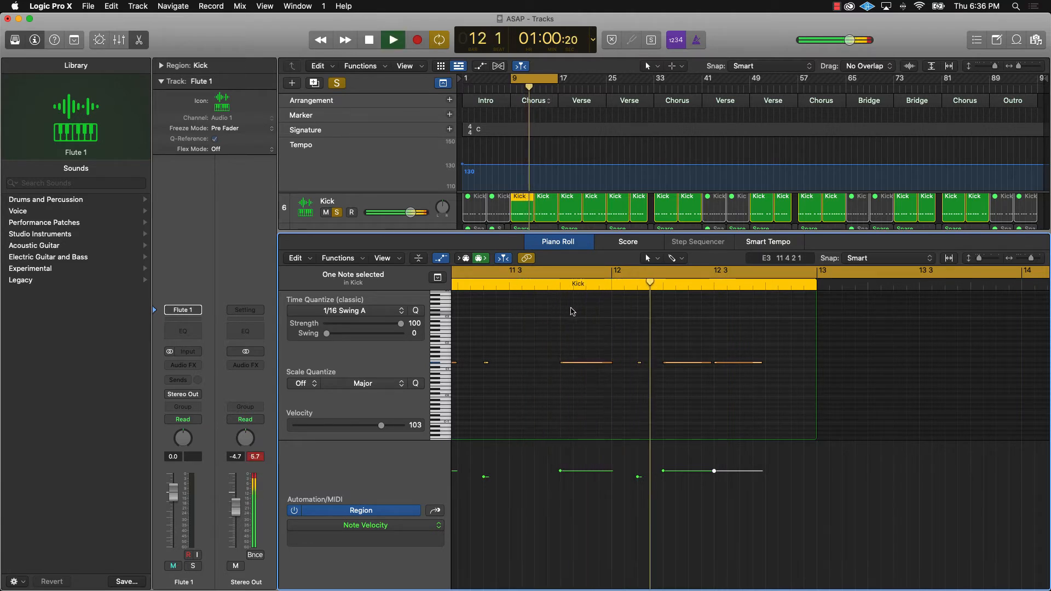
Step: Add a long kick note at 12 4 and shorten it to a brief hit
key(space)
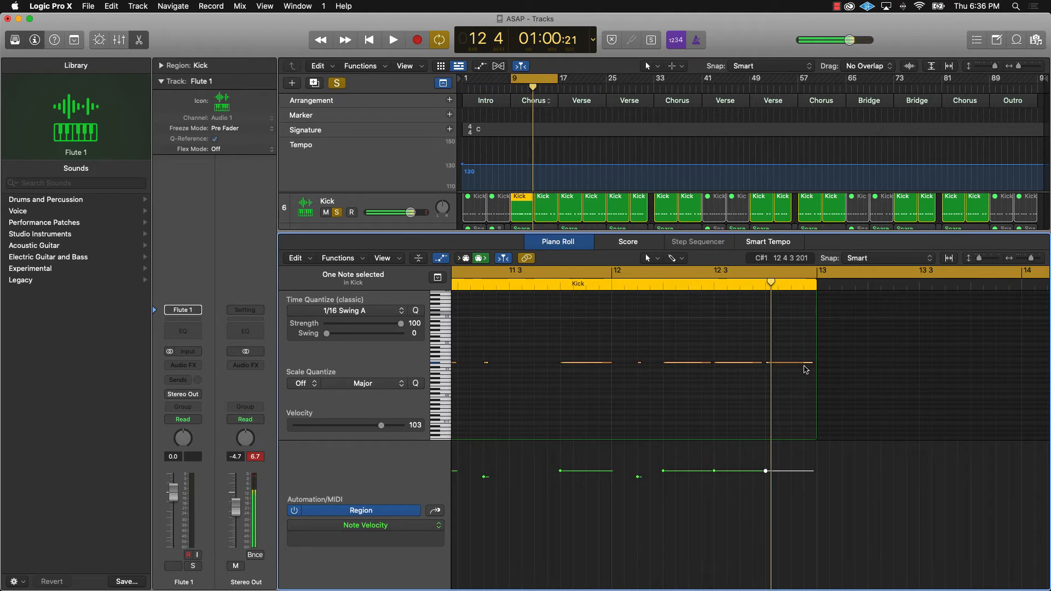
drag(812, 363, 771, 366)
key(super+Right)
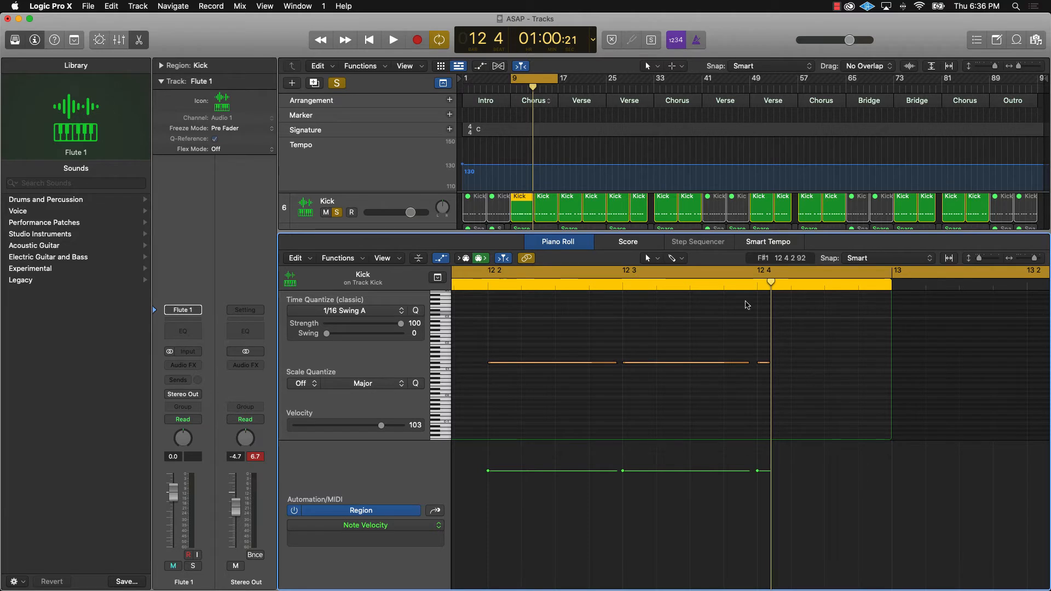
Step: Audition the end of bar 12 and add another short kick note at 12 4 2
click(489, 288)
key(space)
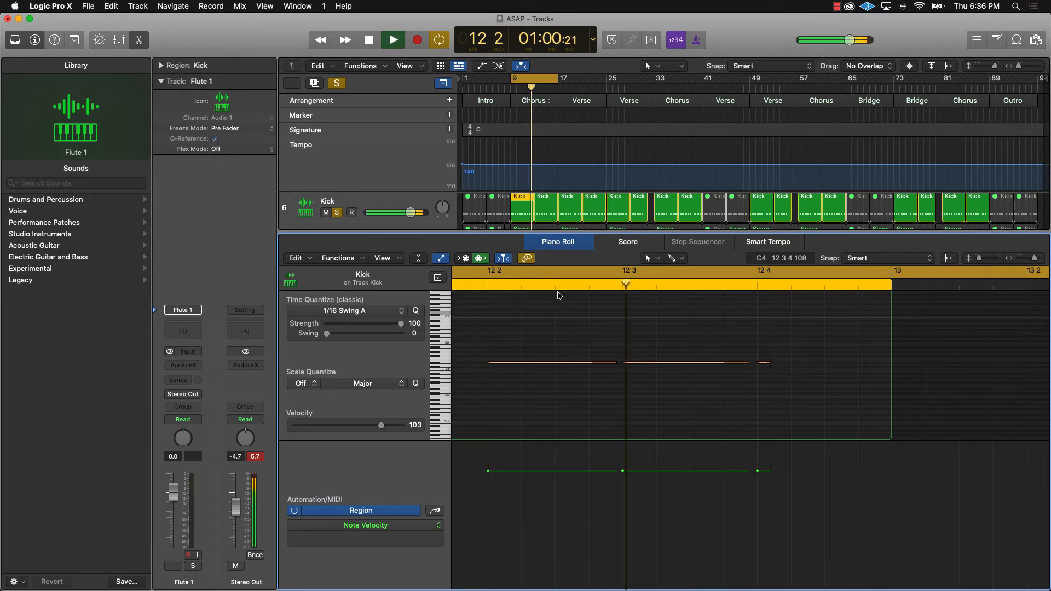
key(space)
click(794, 363)
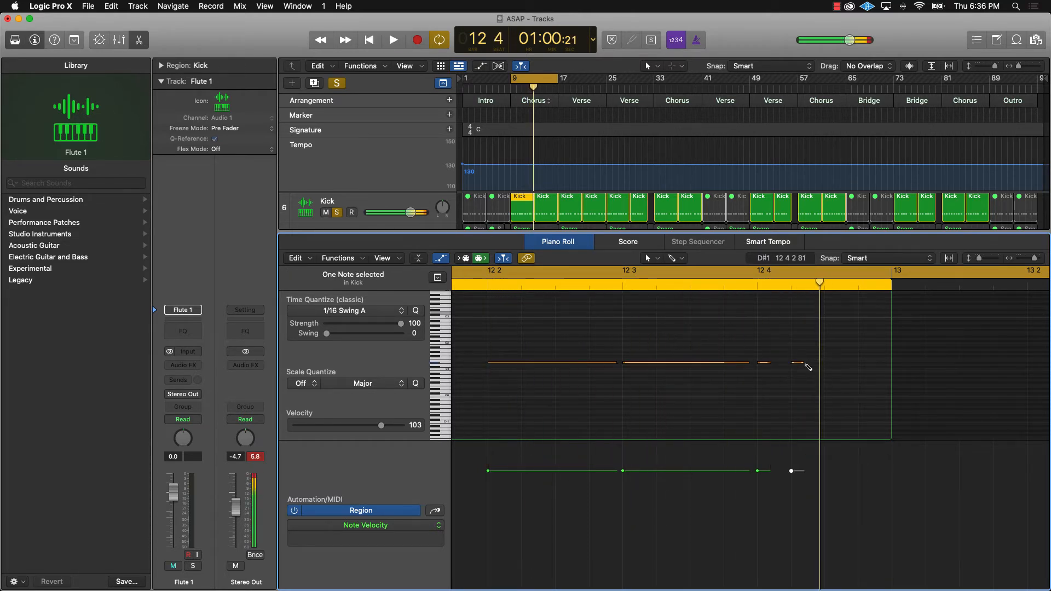
Step: Add a short kick note at 12 4 3 on the same pitch and audition the end of bar 12
click(720, 286)
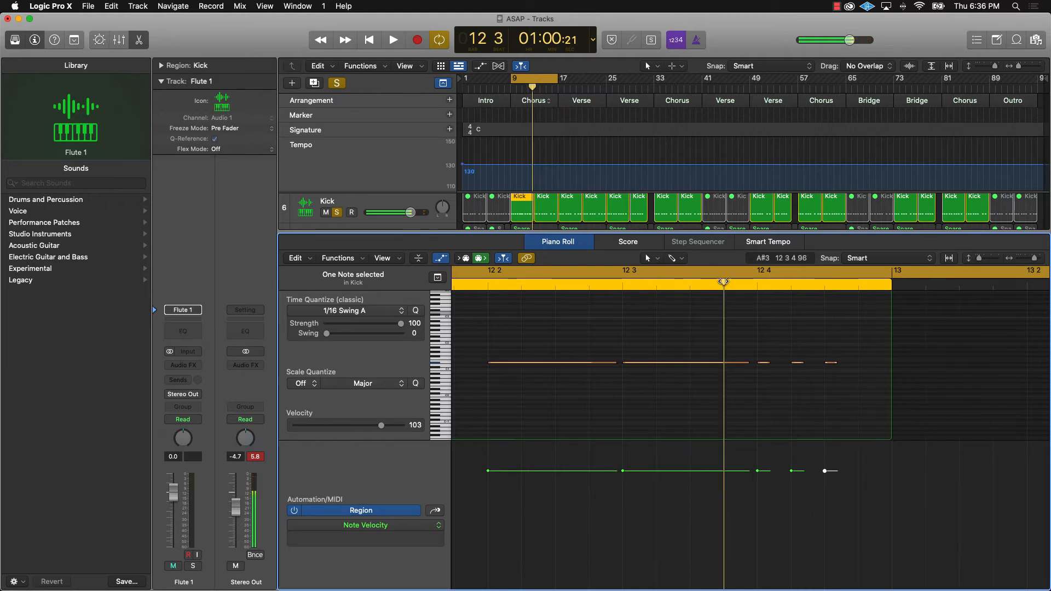
key(space)
key(space)
click(779, 325)
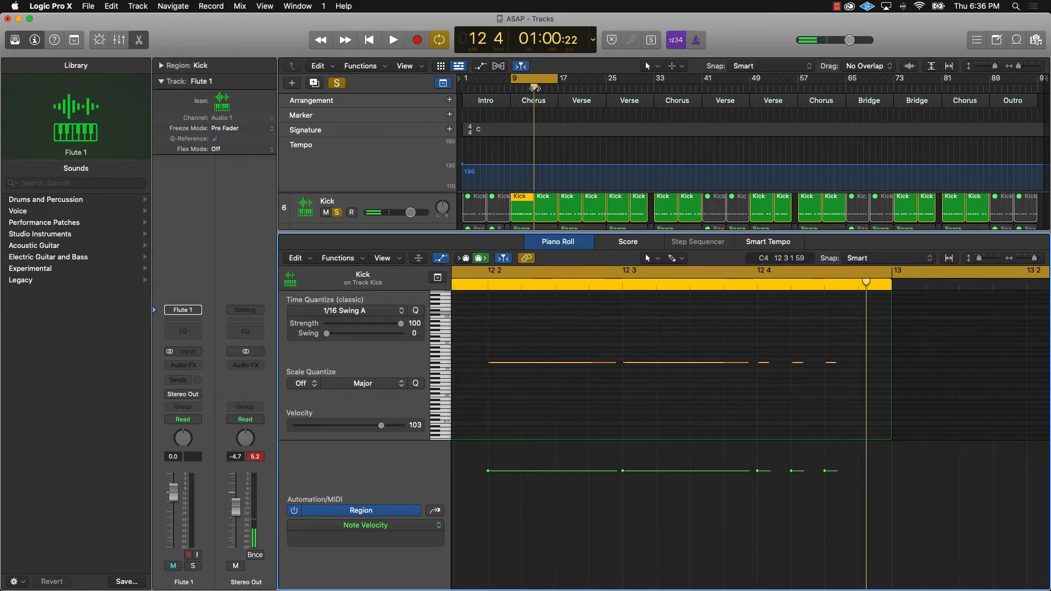
Step: Replace the kick region at bar 13 with a copy of the bar 9 region and close the note editor
click(549, 219)
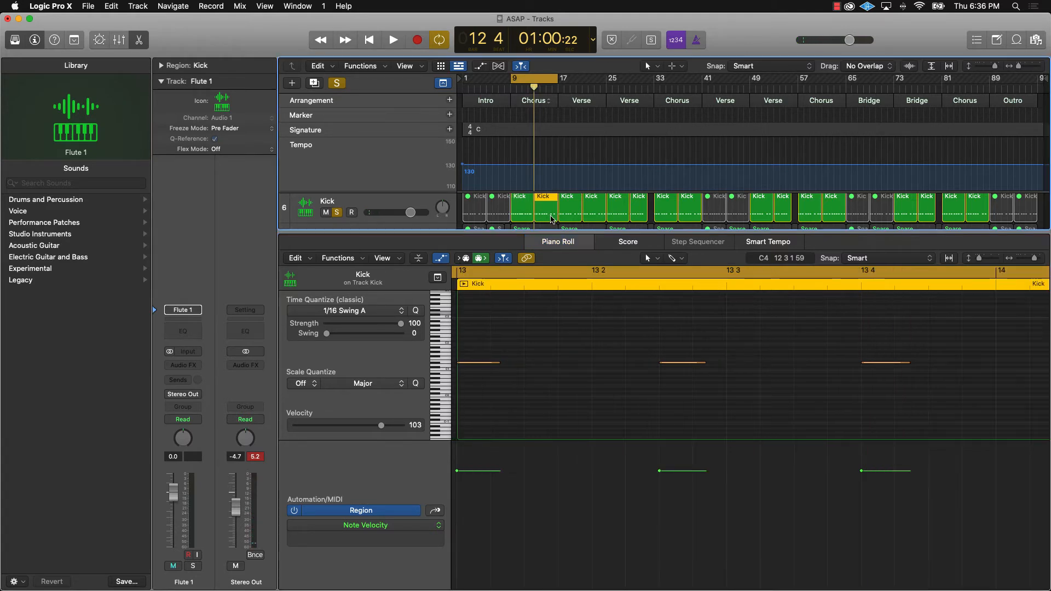
key(Delete)
drag(527, 218, 553, 215)
key(e)
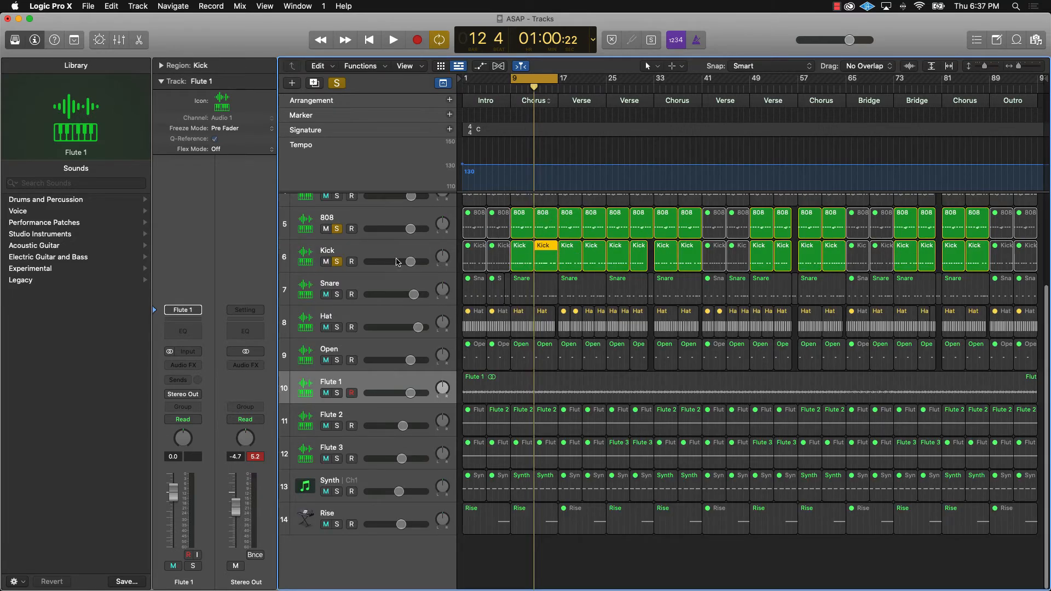
Step: Duplicate the Kick track, copy the two chorus kick regions onto it, and move the playhead to bar 17
click(375, 254)
key(super+d)
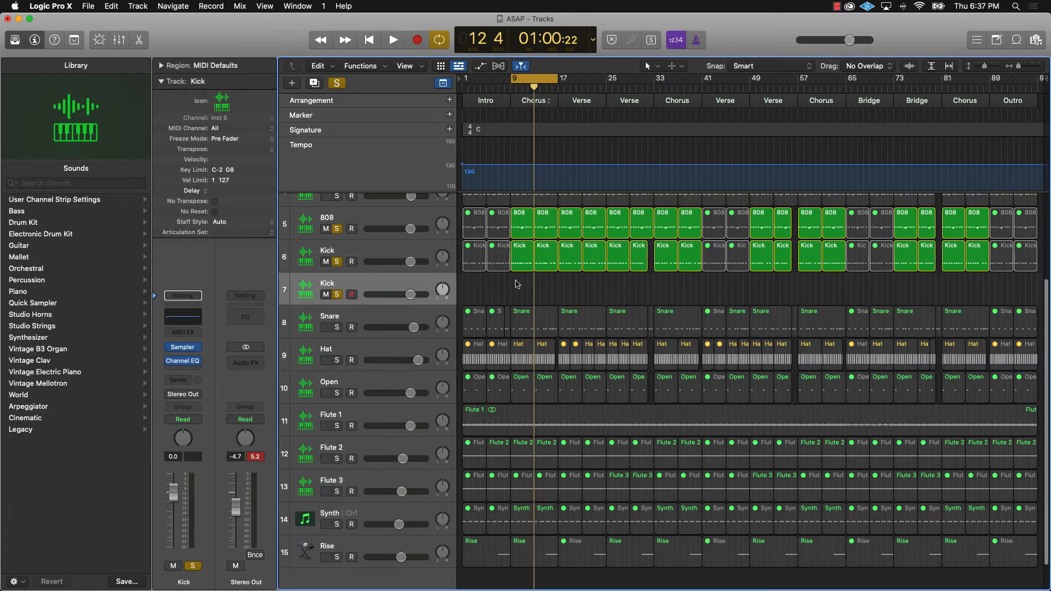
drag(536, 267, 530, 291)
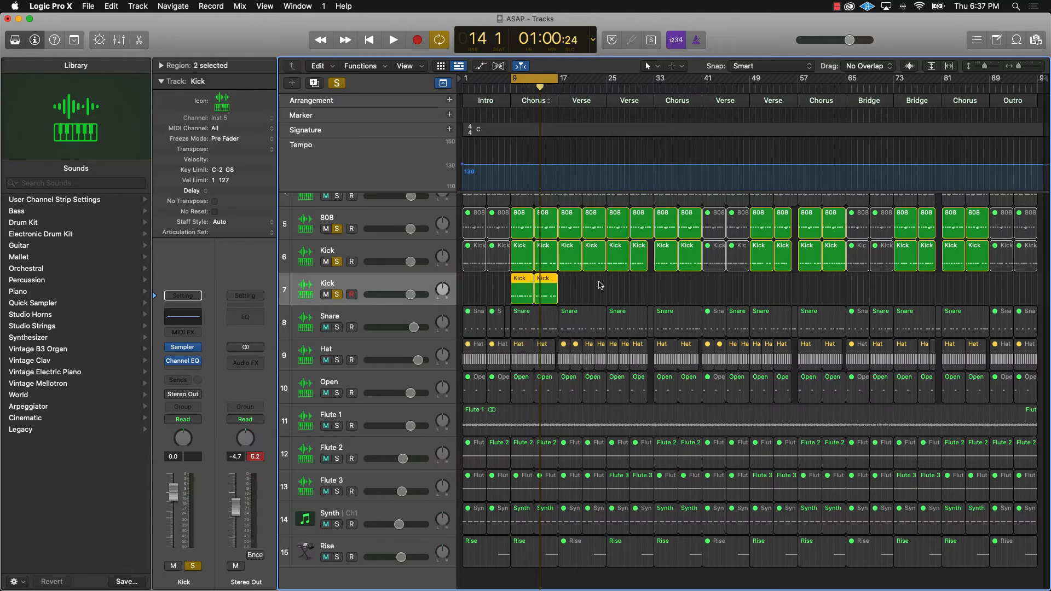
key(period)
key(period)
key(period)
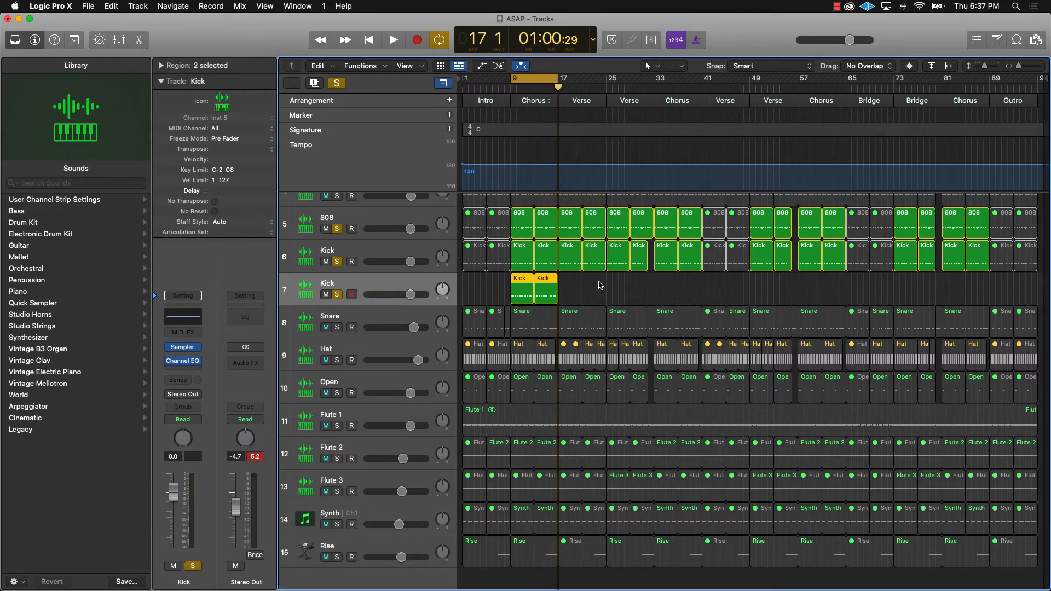
Step: Repeat the two copied kick regions nine times from bar 17 up to bar 89
key(super+r)
key(super+r)
key(super+r)
key(super+r)
key(super+r)
key(super+r)
key(super+r)
key(super+r)
key(super+r)
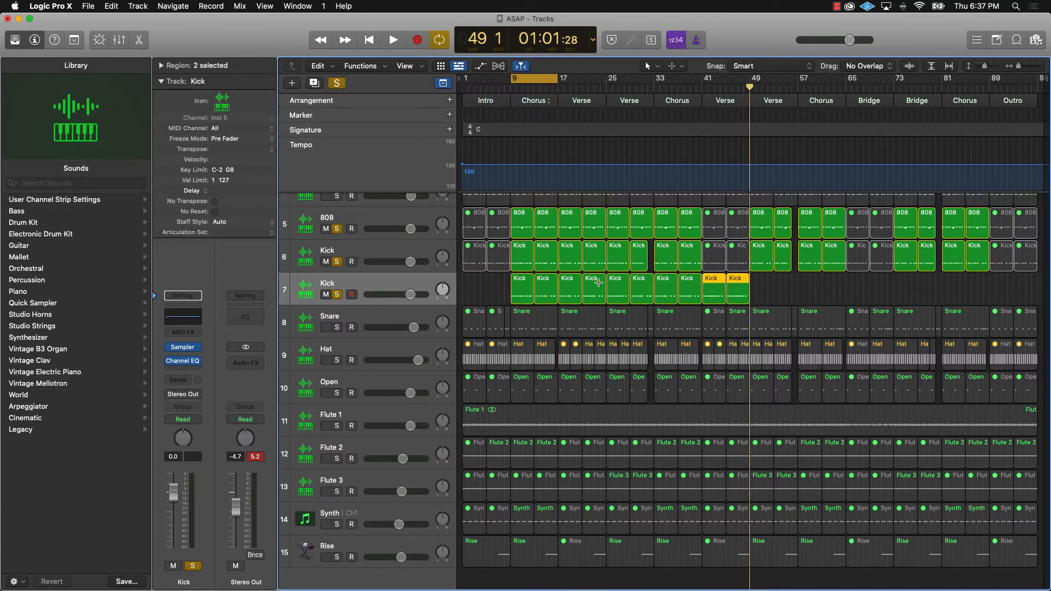
Step: Shorten the duplicate kick regions at bars 29 and 77 to 3 bars and mute those in the bar 41 Verse and the first Bridge
click(649, 296)
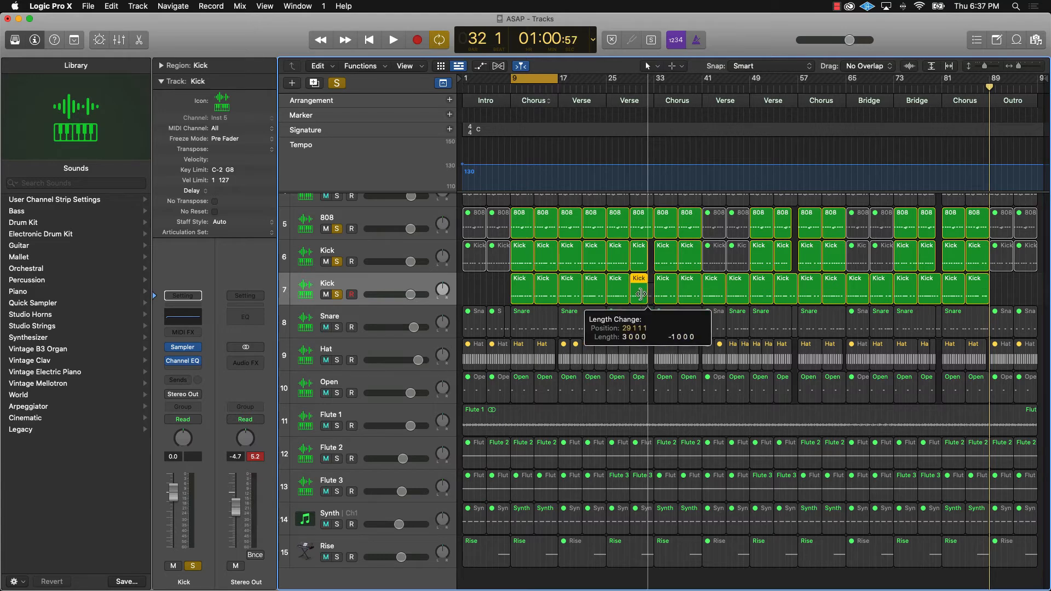
click(941, 297)
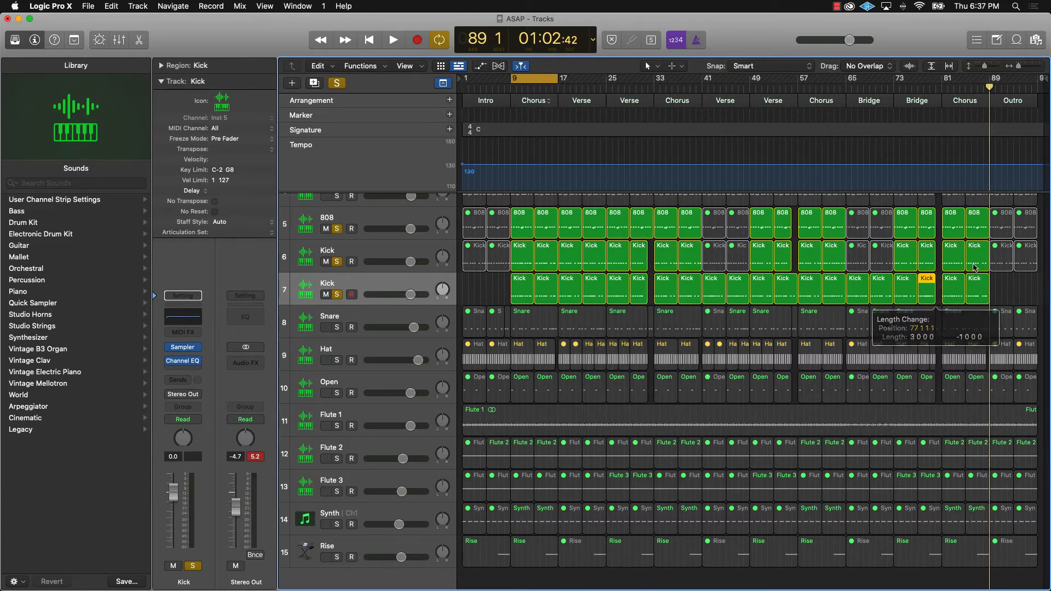
drag(1042, 260, 567, 262)
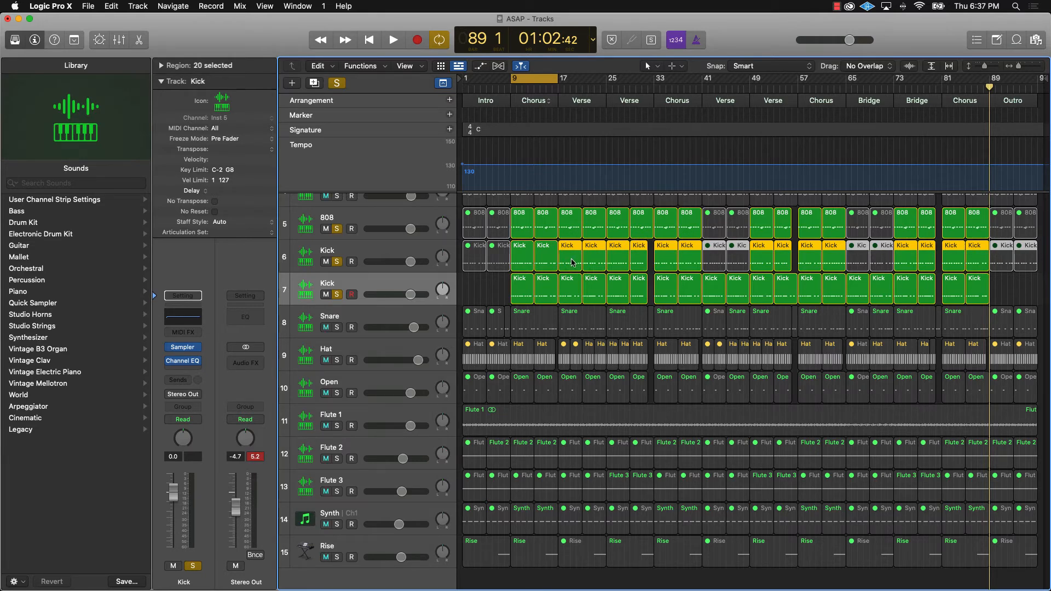
click(715, 294)
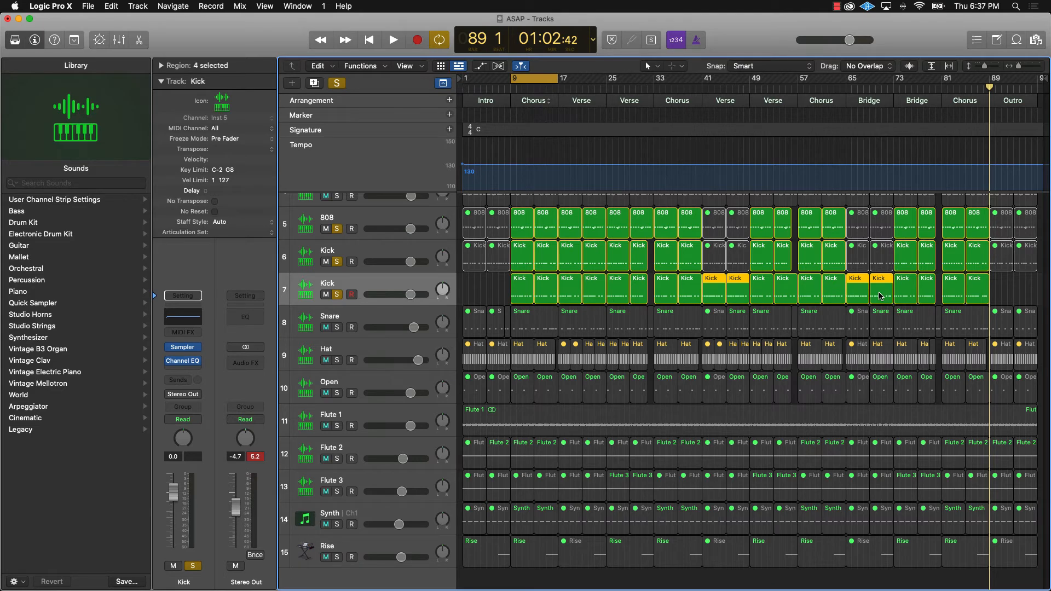
key(ctrl+m)
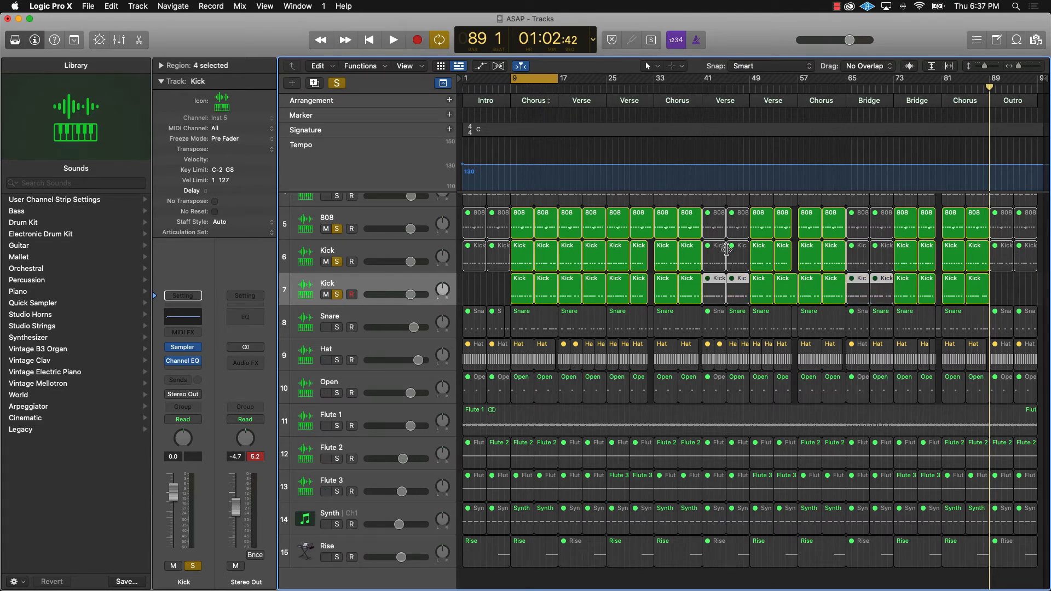
Step: Delete the original kick regions from bar 17 onward and move the new copies up into their place
drag(1045, 260, 579, 267)
key(Delete)
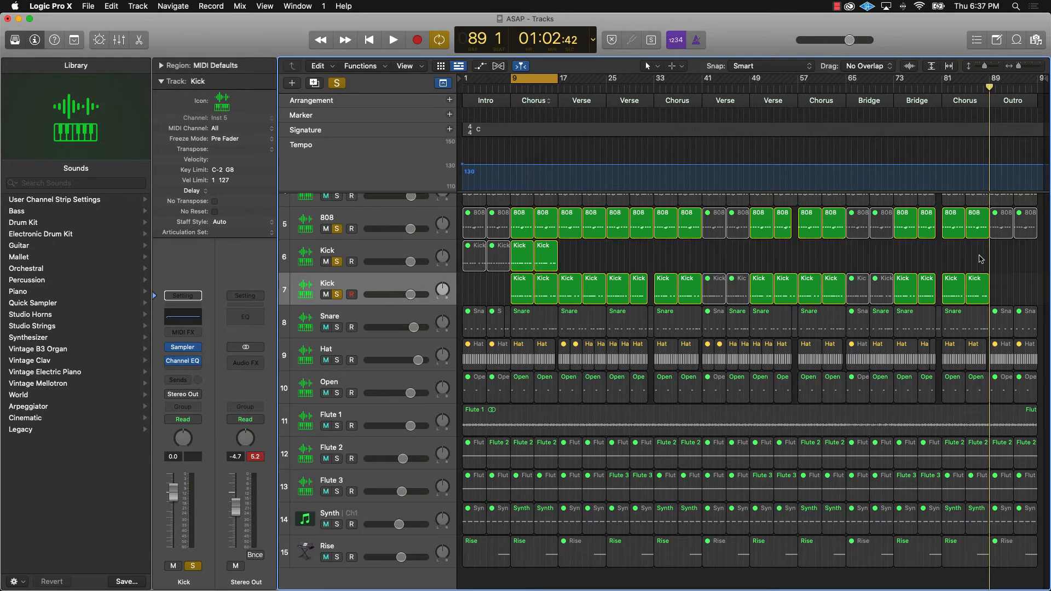
drag(904, 276, 572, 277)
Step: Delete the upper Kick track's regions at bars 9 and 13 and move the duplicate track's chorus regions into their place
click(529, 266)
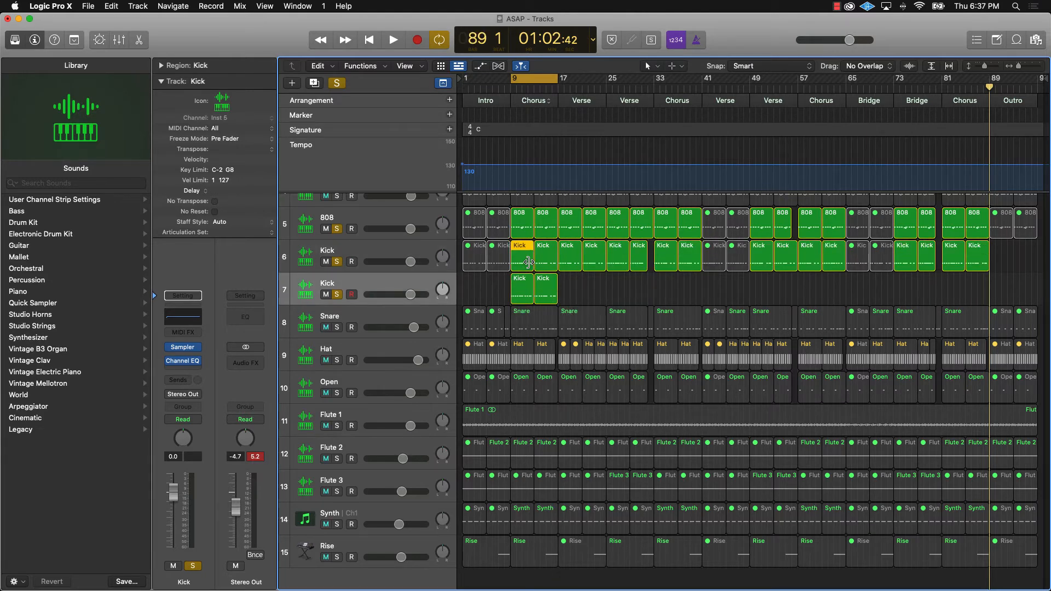
key(Delete)
click(546, 262)
key(Delete)
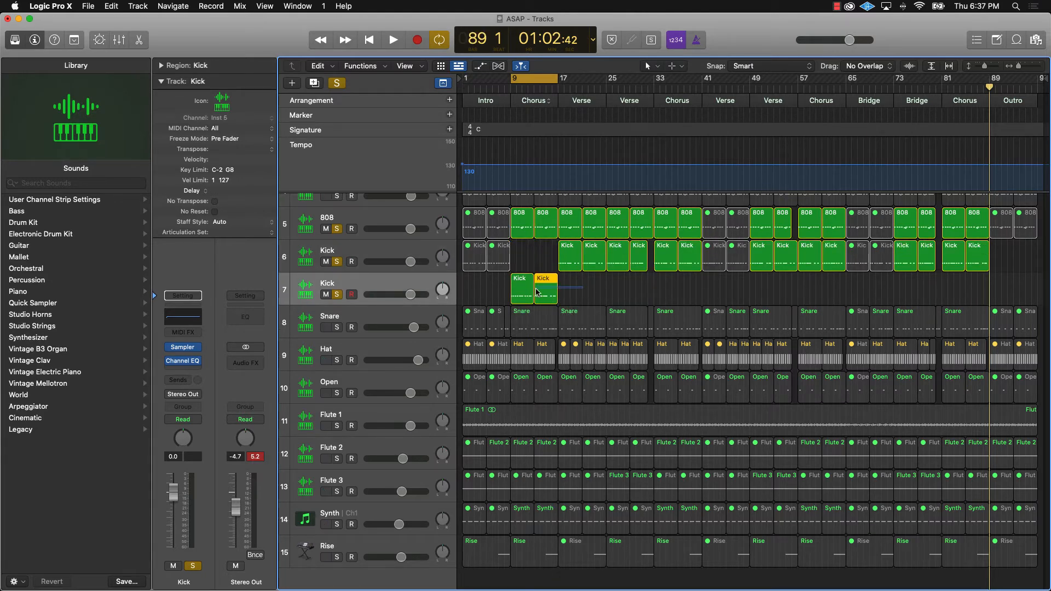
drag(522, 286, 523, 254)
Step: Delete the empty duplicate Kick track and briefly audition the chorus
click(564, 302)
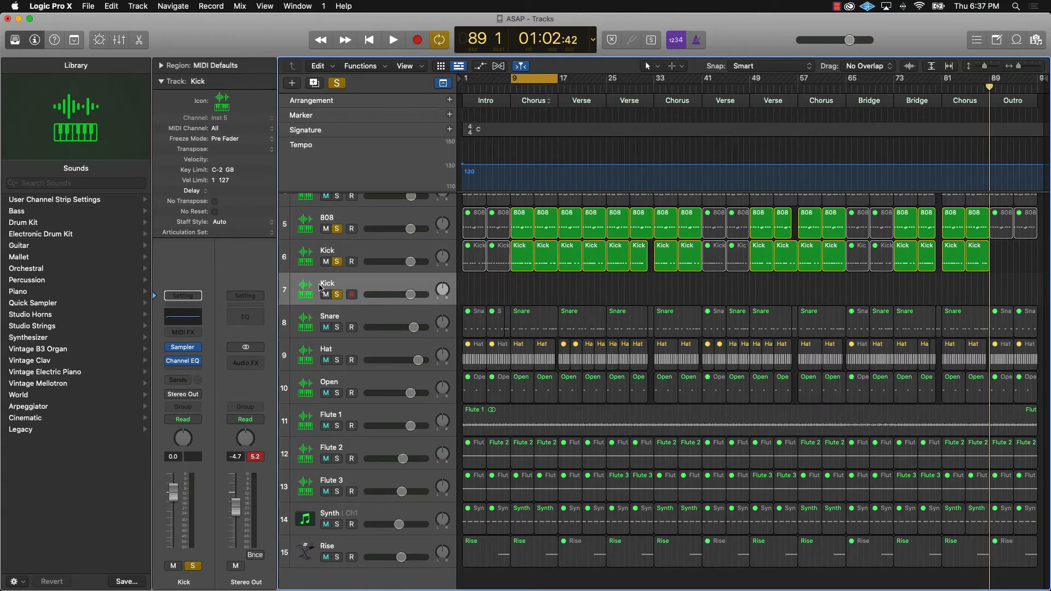
key(super+BackSpace)
key(Return)
key(space)
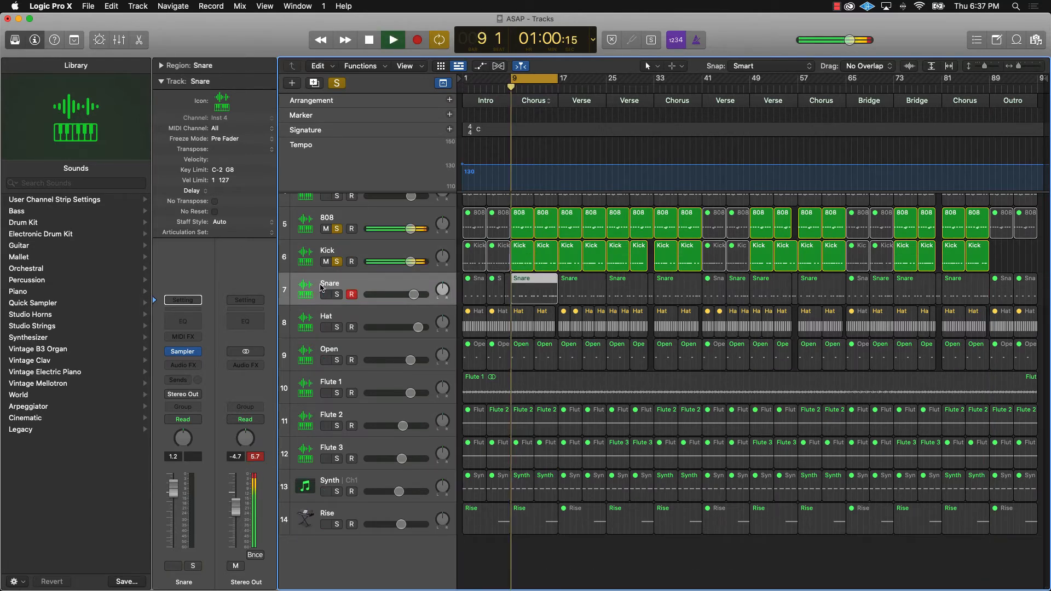
key(space)
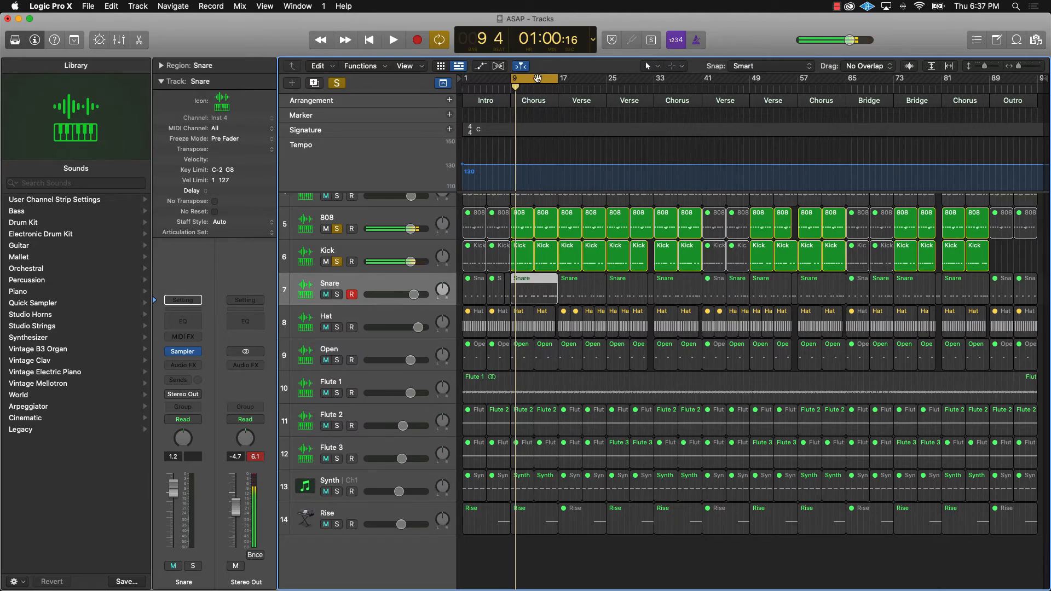
Step: Turn off cycling and all solos, and play the full arrangement from bar 1
key(Return)
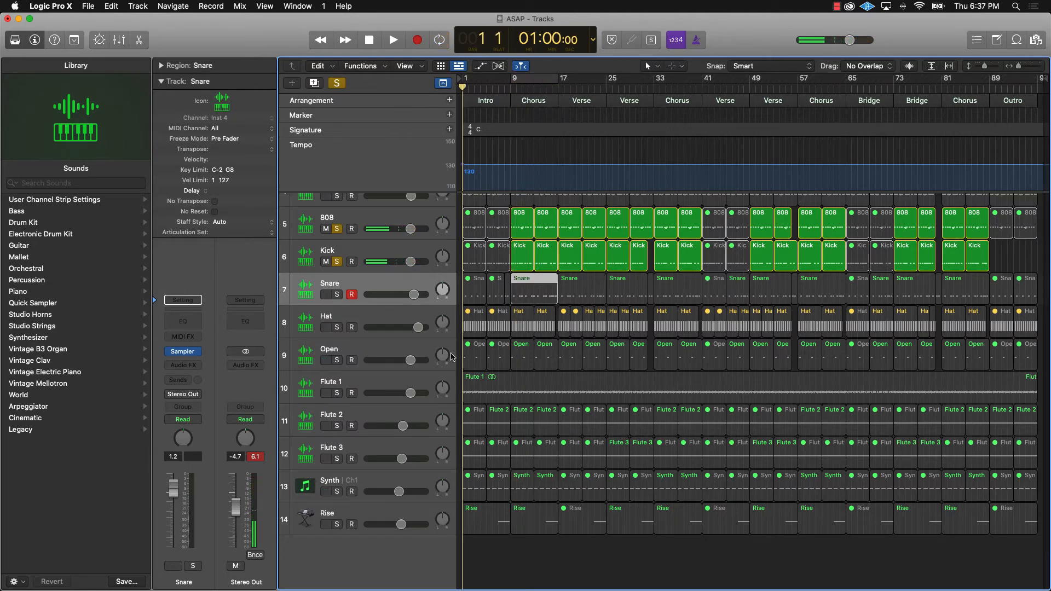
click(337, 83)
key(space)
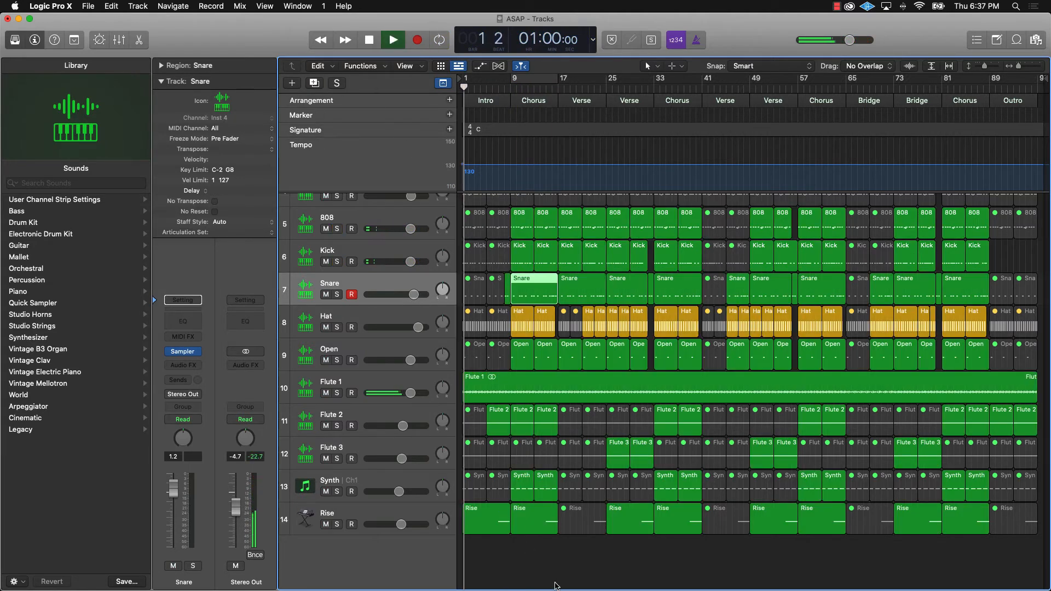
click(566, 567)
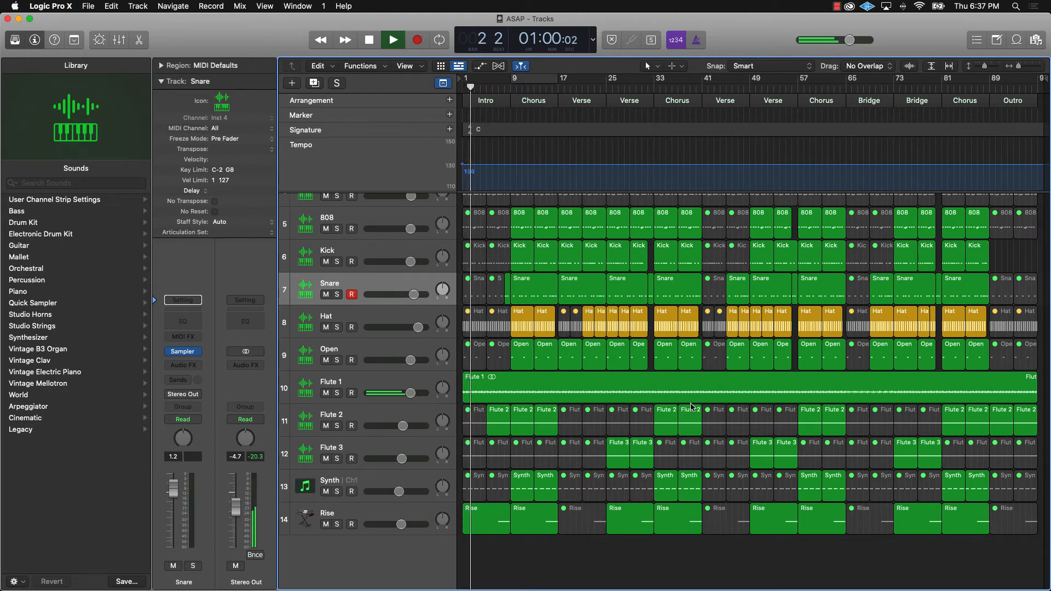
scroll(689, 403, down, 1)
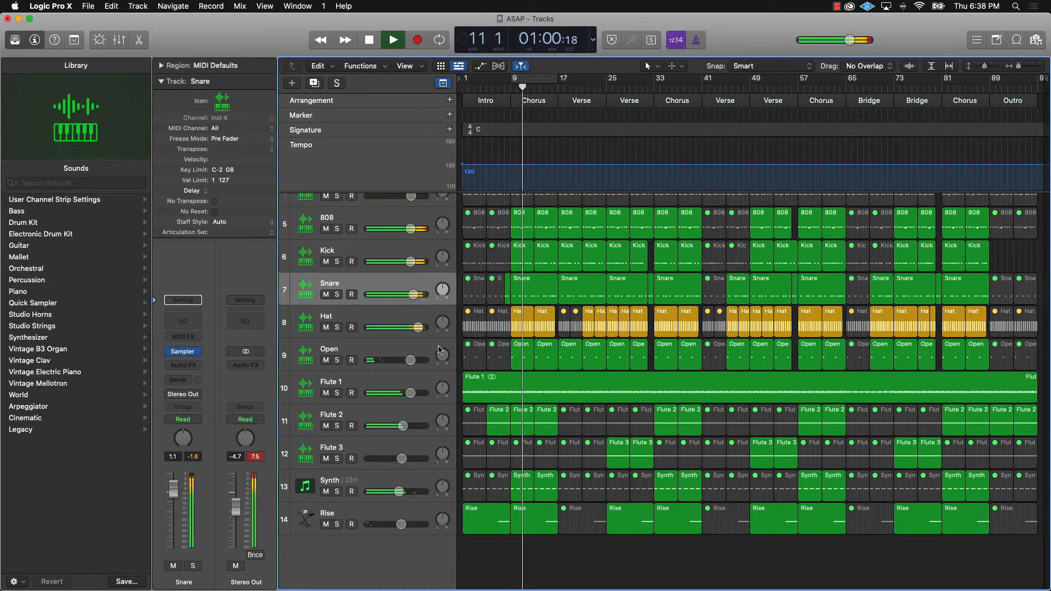
Step: Raise the Snare track's level to 1.7 dB while listening, and stop playback in the second Verse
click(413, 296)
drag(414, 295, 416, 296)
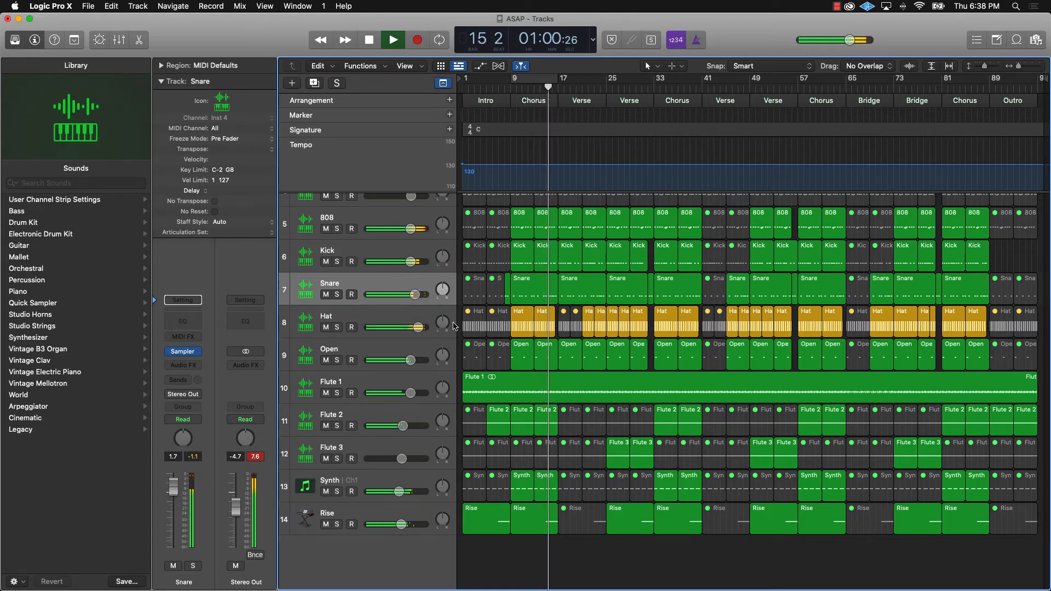
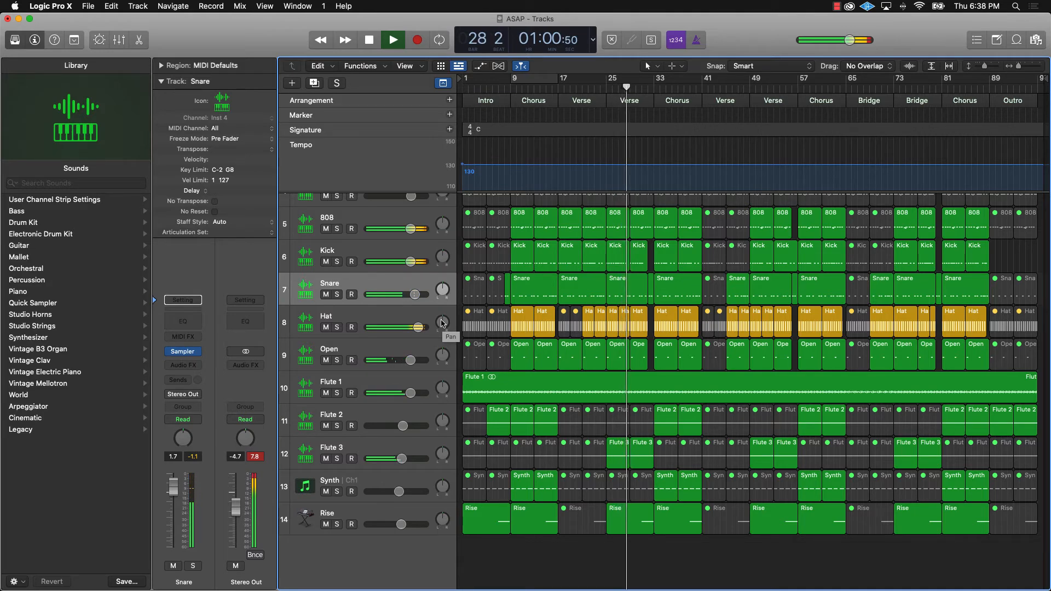
key(space)
Step: Audition the Verse from bar 25 and trim its Hat and Kick regions before bar 29 to end at about 28 4
key(super+Right)
key(super+Right)
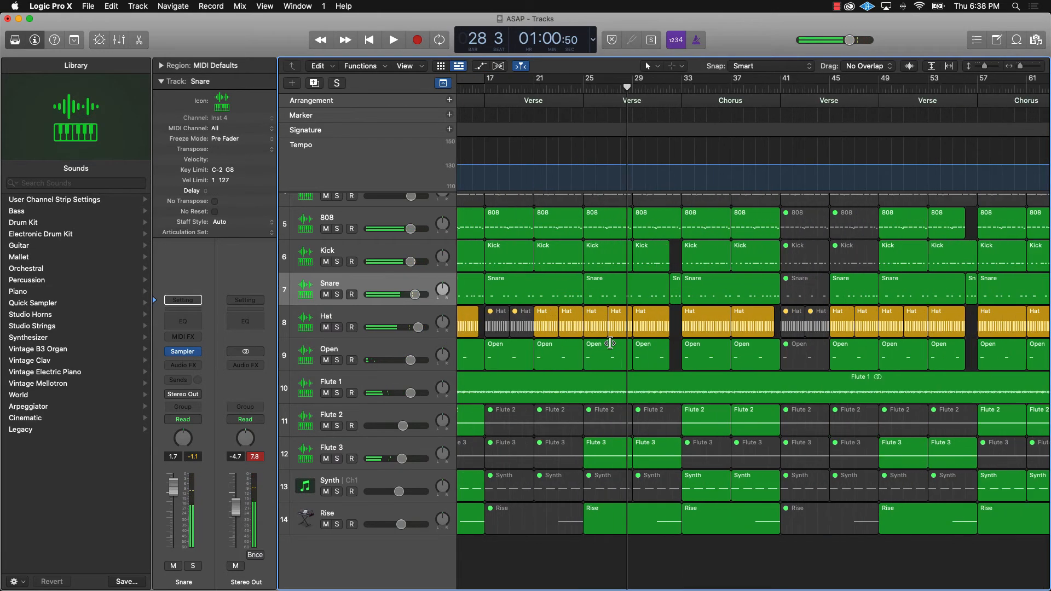
double_click(552, 87)
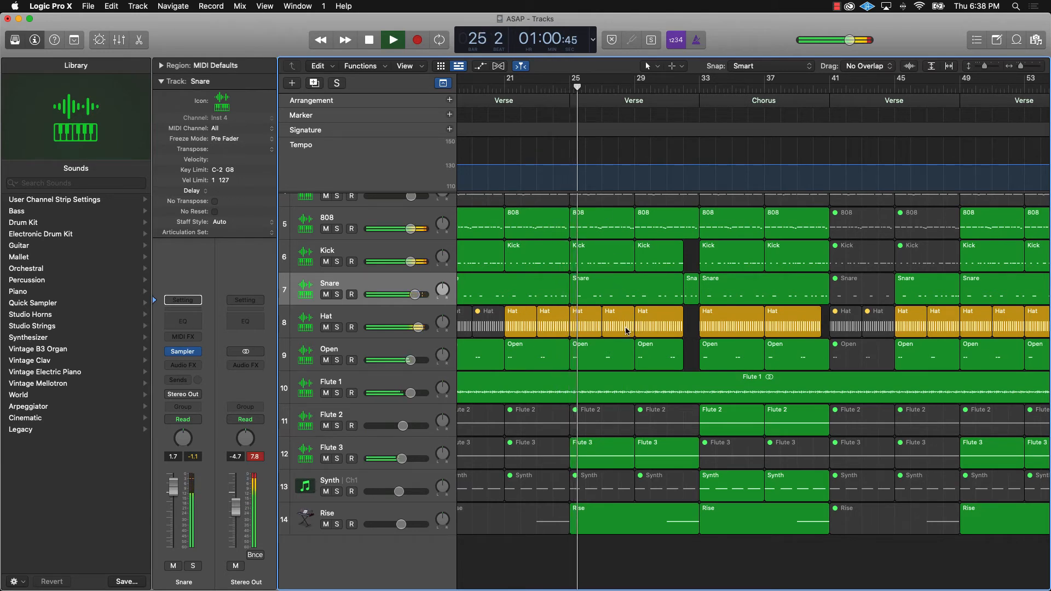
drag(637, 326, 625, 327)
click(629, 261)
drag(630, 261, 626, 262)
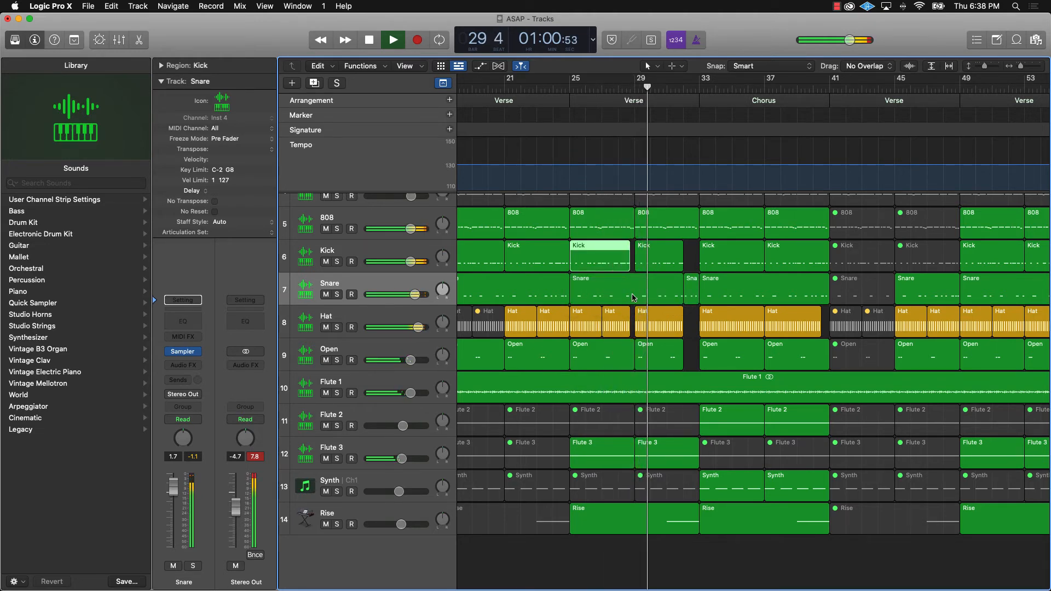
key(space)
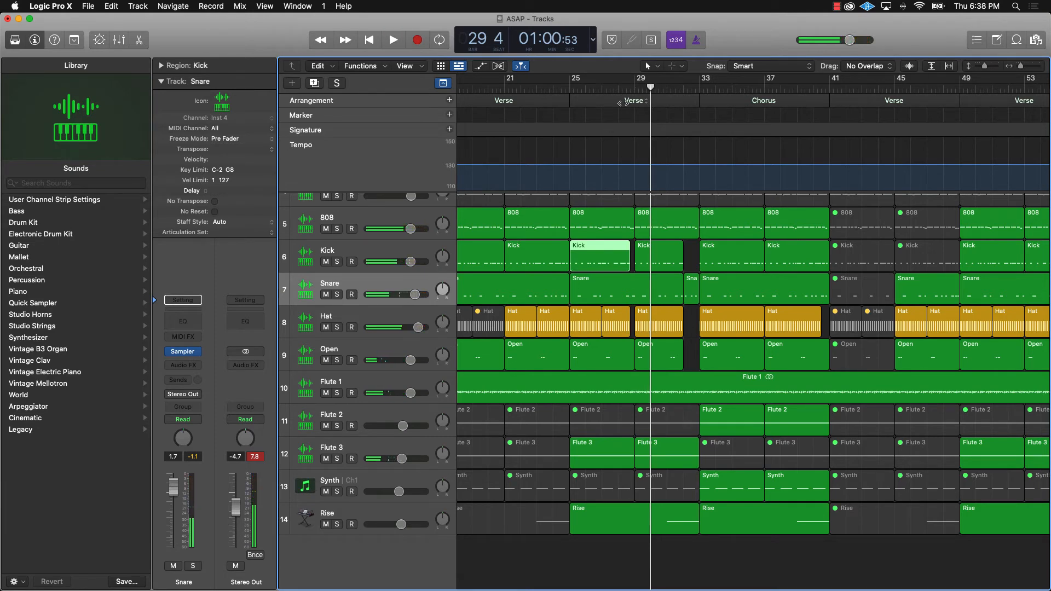
Step: Mute the two short snare notes at 28 4 3 and 28 4 4 in the bar 25 Verse region
drag(649, 86, 630, 91)
click(641, 288)
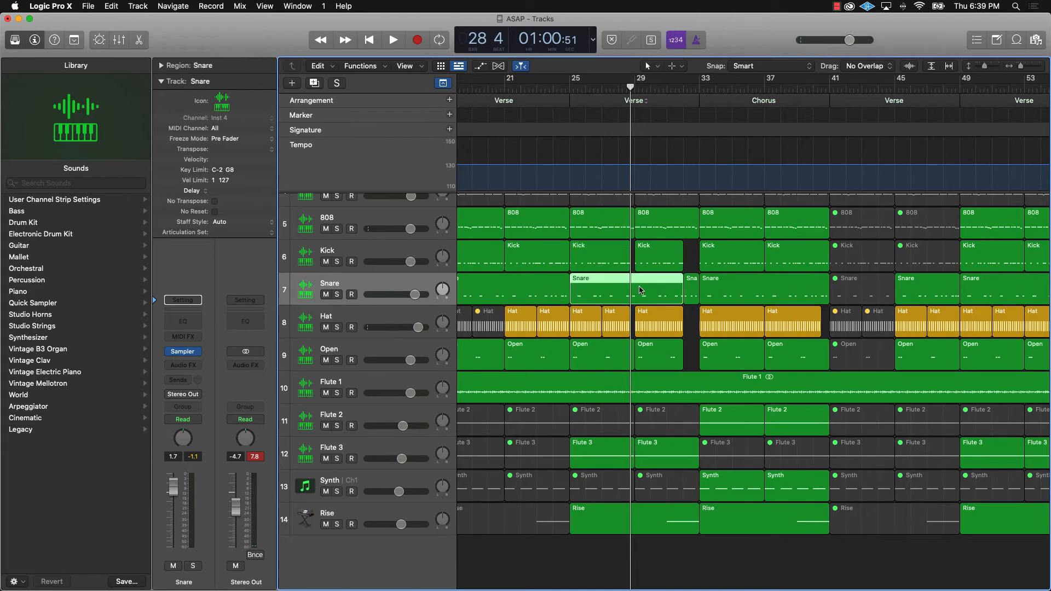
double_click(645, 291)
scroll(816, 363, right, 5)
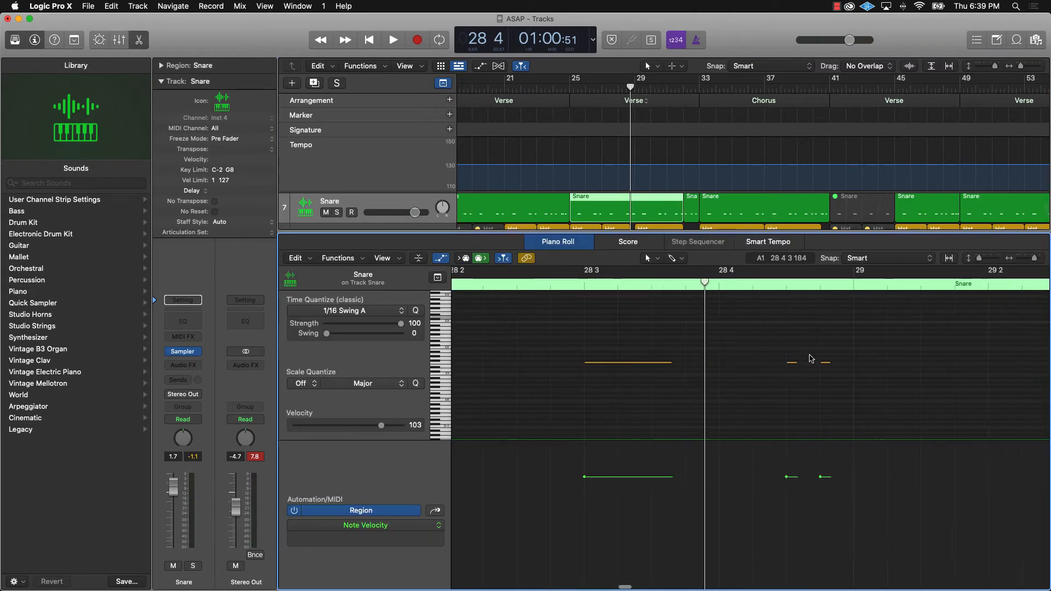
drag(726, 343, 616, 383)
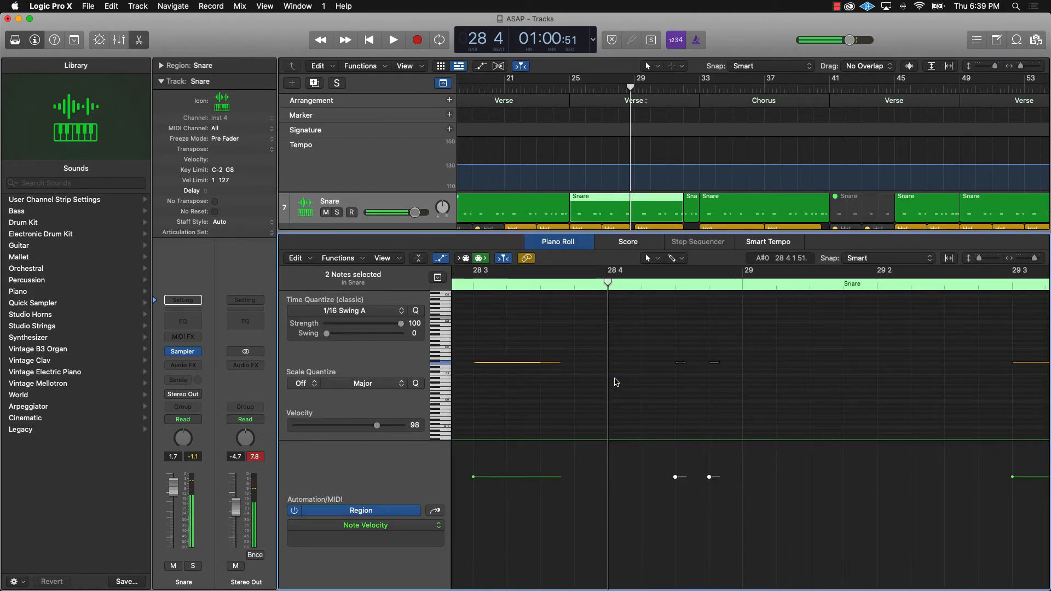
key(e)
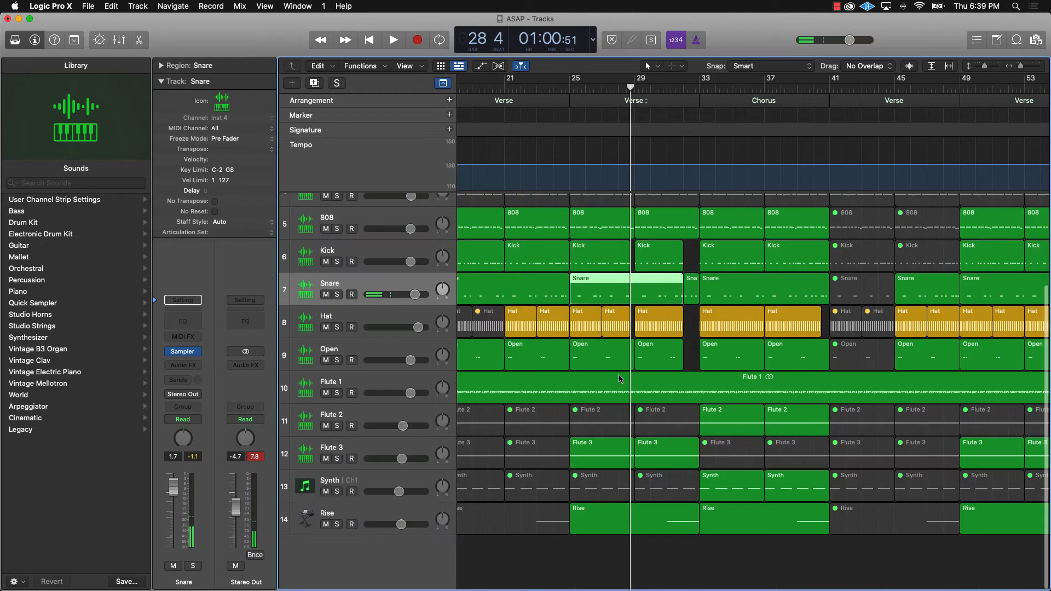
Step: Play the second Verse from bar 25 to check the drum dropout before bar 29
click(595, 86)
key(space)
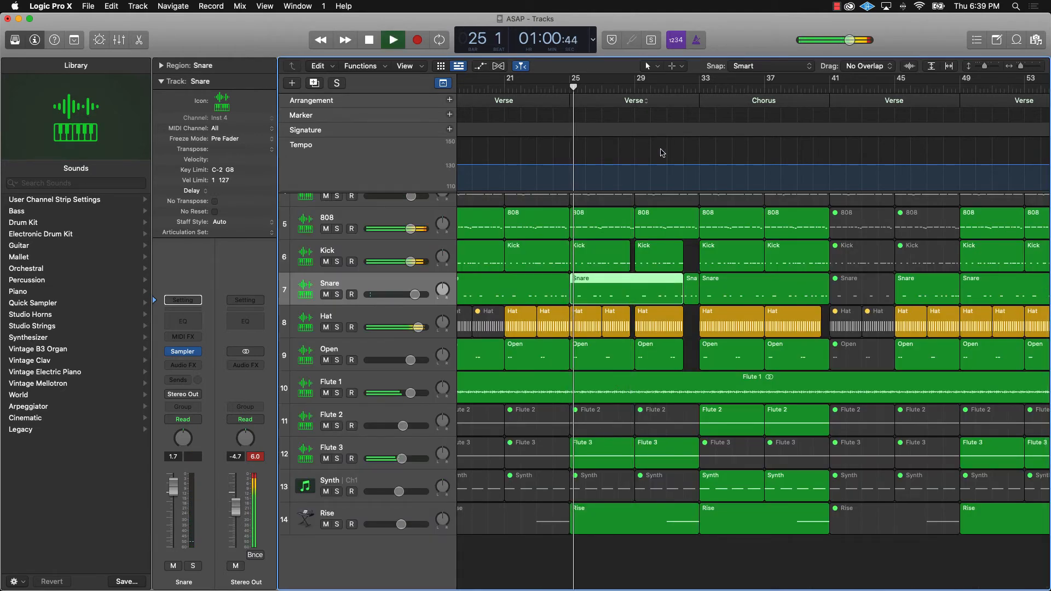
click(659, 152)
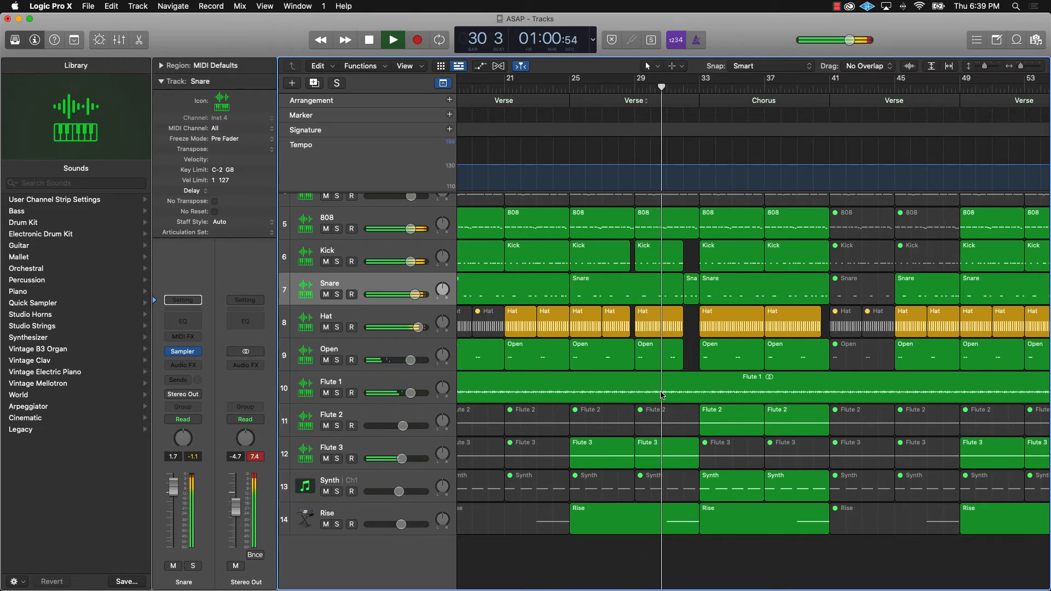
Step: Lower the Synth track's level slightly while the Chorus from bar 33 plays
key(super+Left)
key(super+Up)
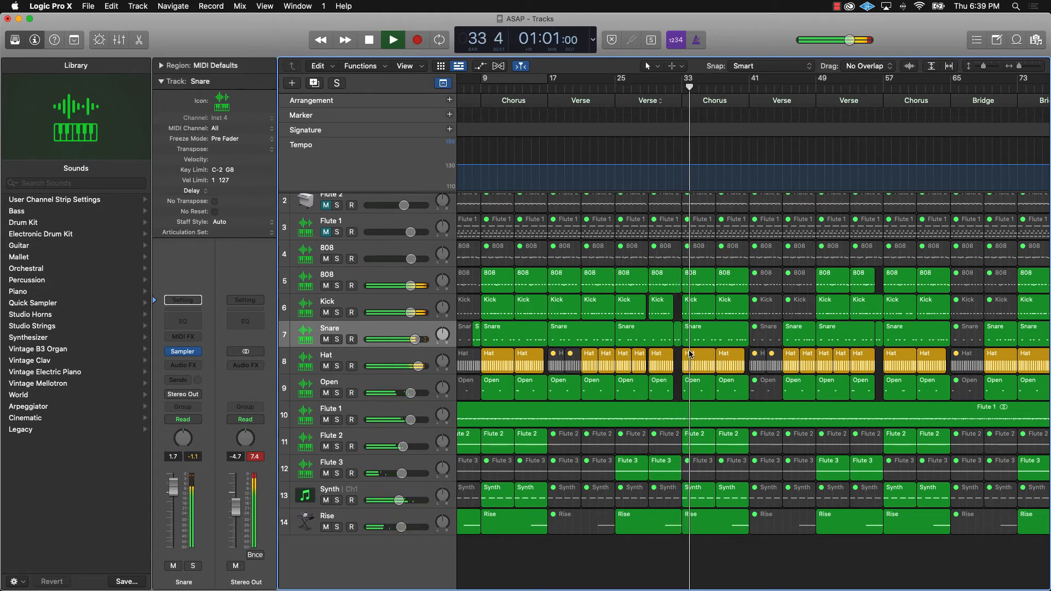
click(398, 500)
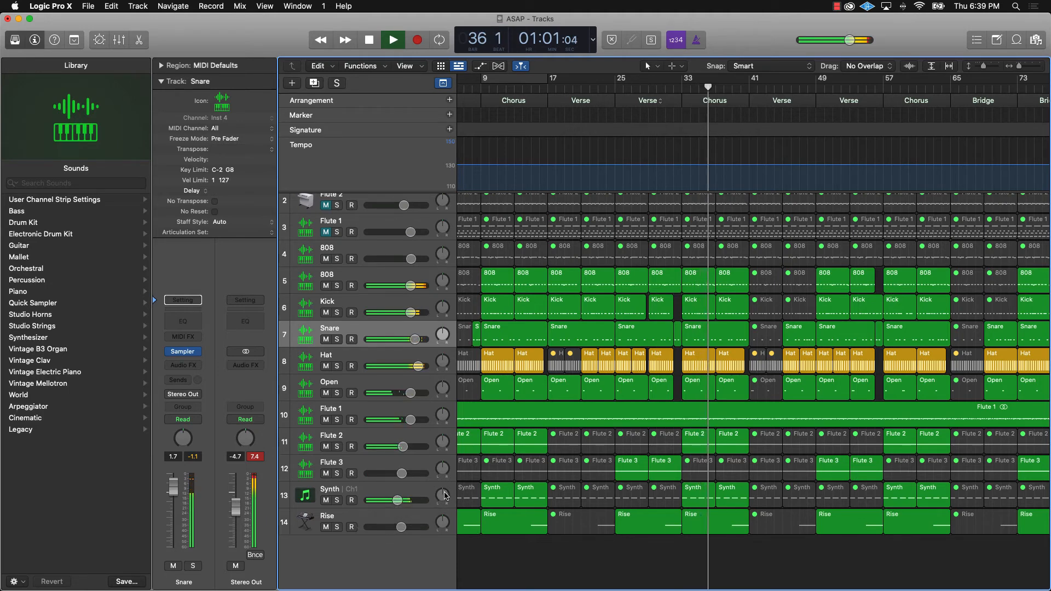
Step: Trim the ends of the Snare and Kick regions in the bar 33 Chorus to stop just before bar 41, matching the Hat
click(737, 335)
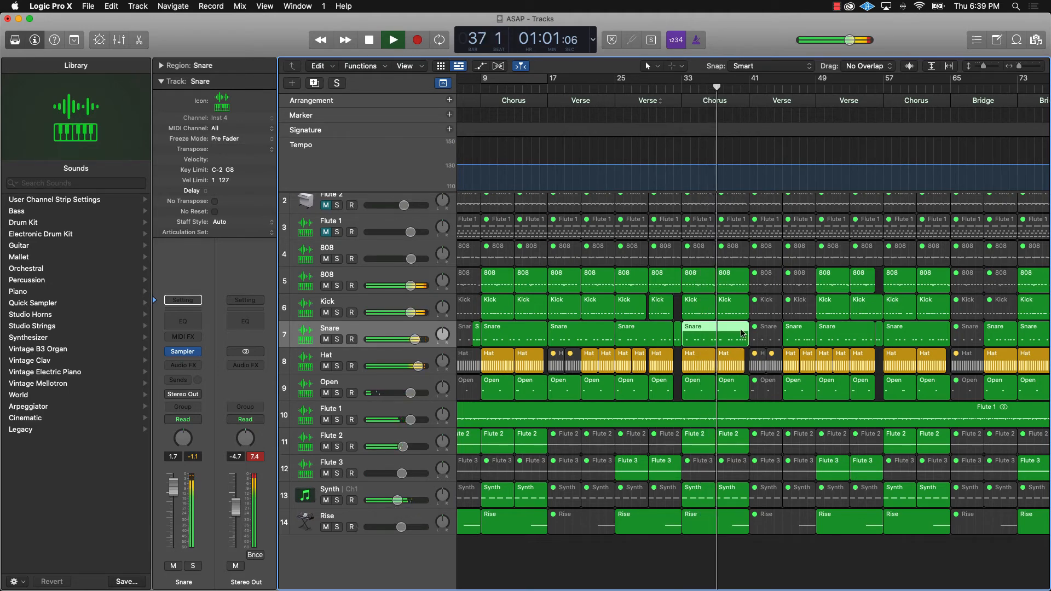
shift+click(739, 309)
shift+click(744, 285)
shift+click(743, 285)
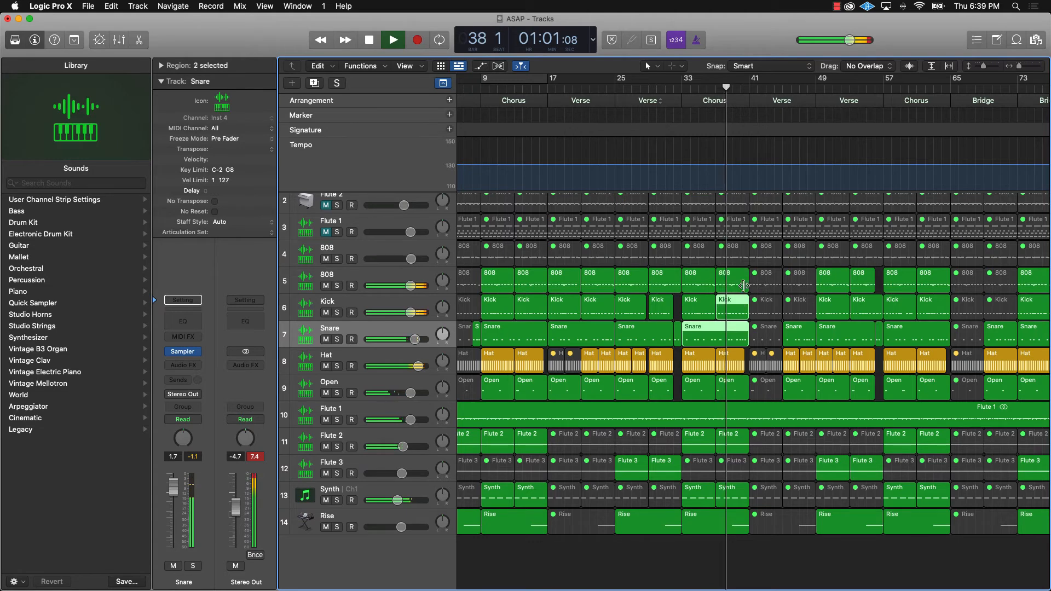
drag(745, 309, 744, 328)
click(788, 554)
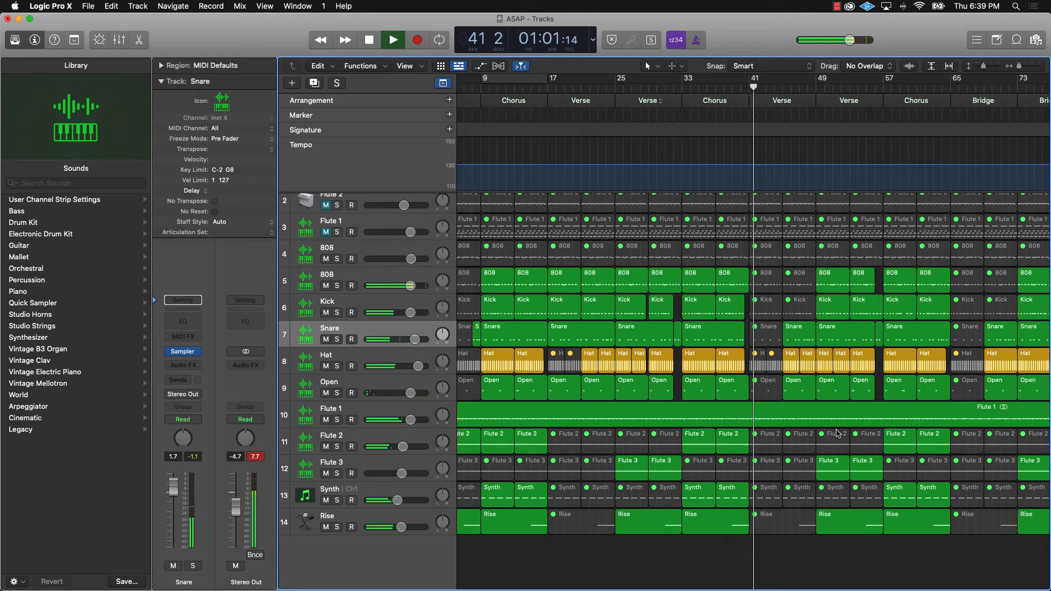
Step: Trim the Snare and Hat regions at the end of the bar 41 Verse to stop just before bar 49
scroll(840, 394, right, 2)
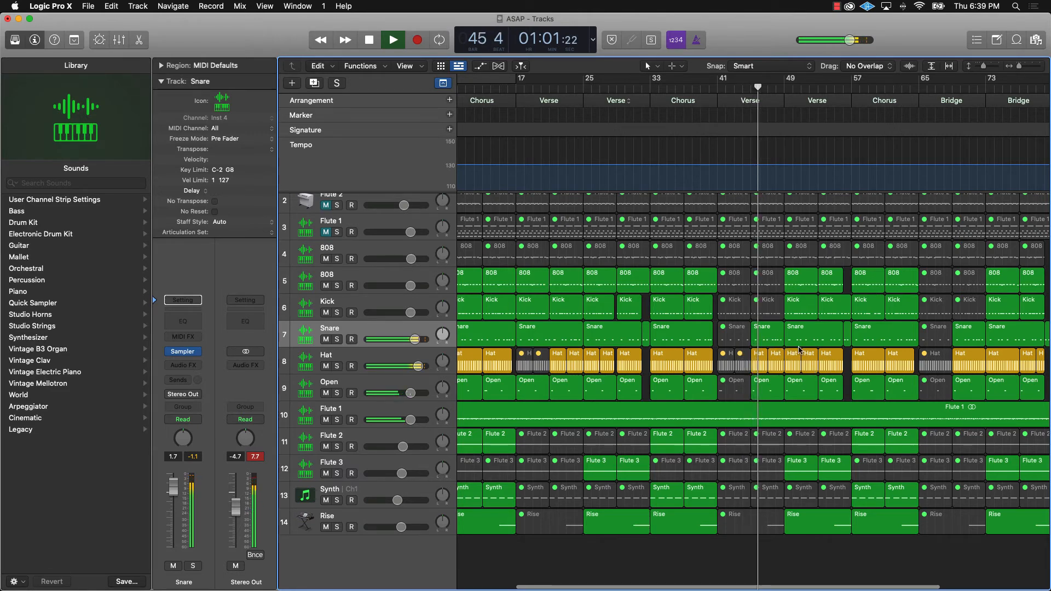
click(778, 335)
shift+click(780, 362)
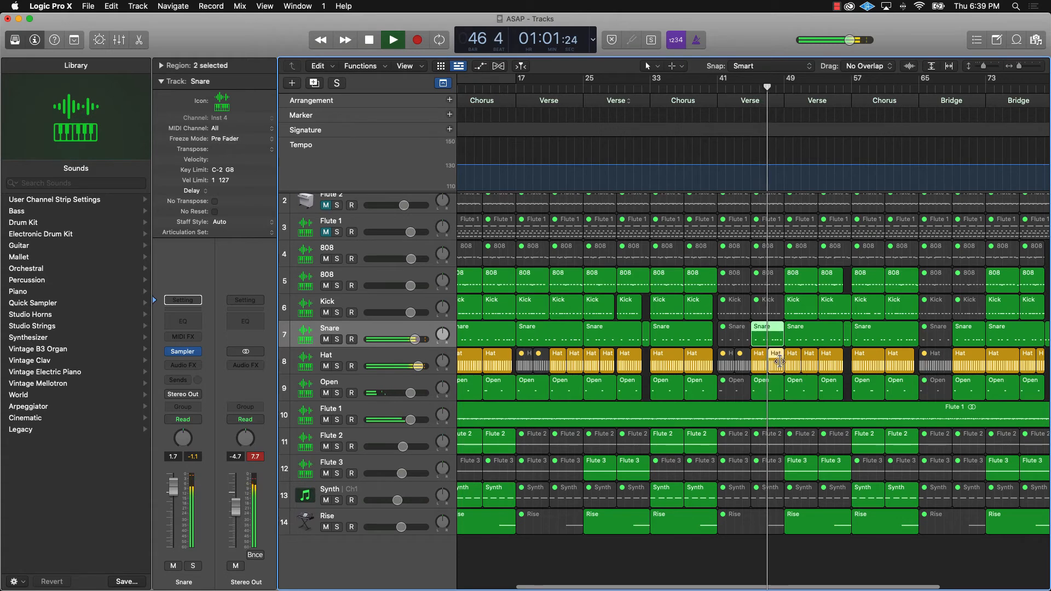
drag(781, 367, 780, 367)
click(754, 581)
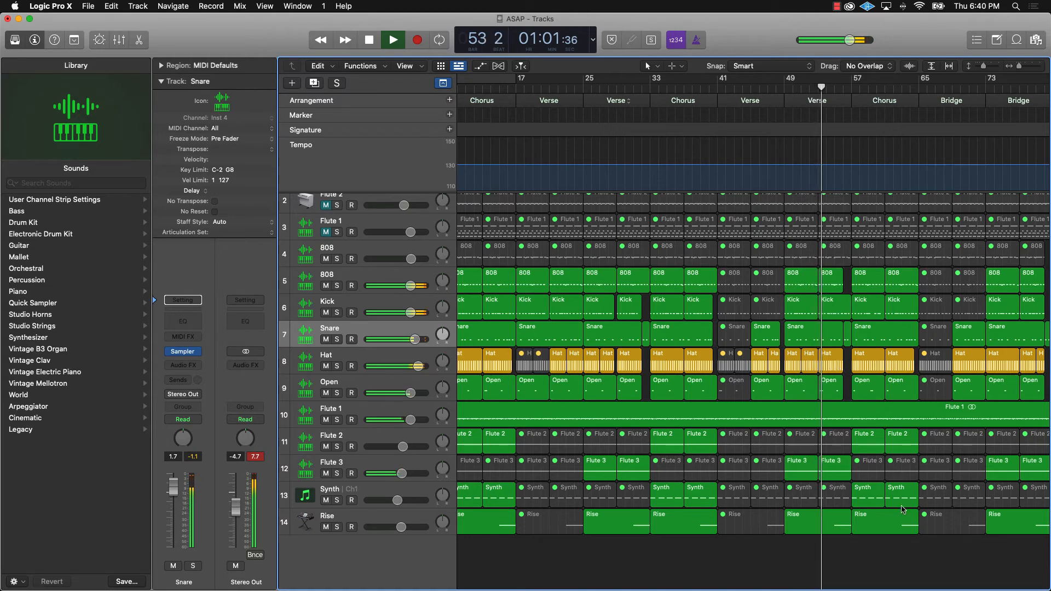
Step: Raise the level of the Flute 1 track (track 10) slightly while listening into the first Bridge
scroll(767, 438, right, 5)
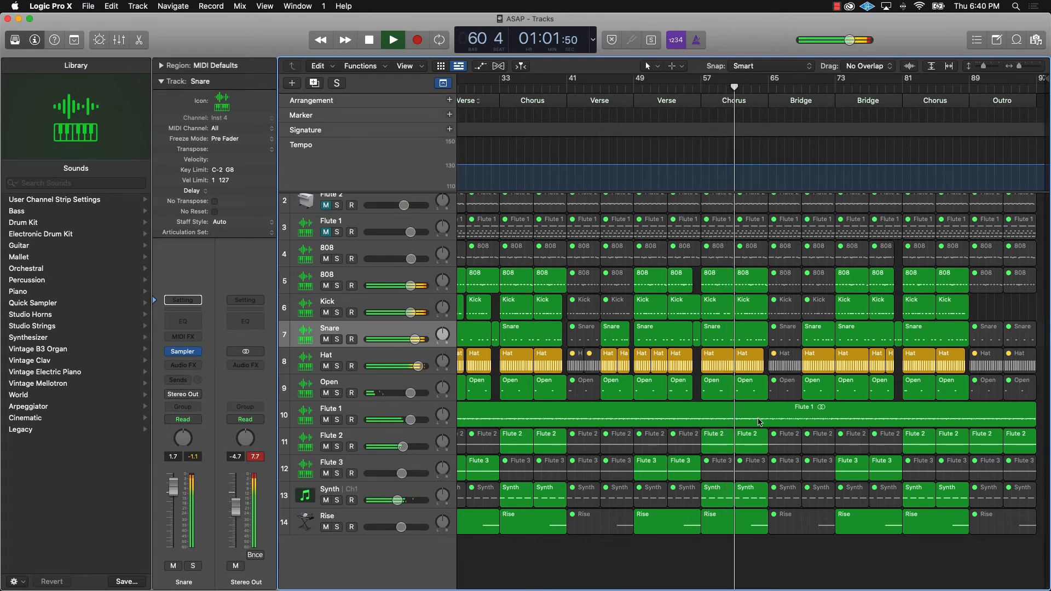
key(super+Down)
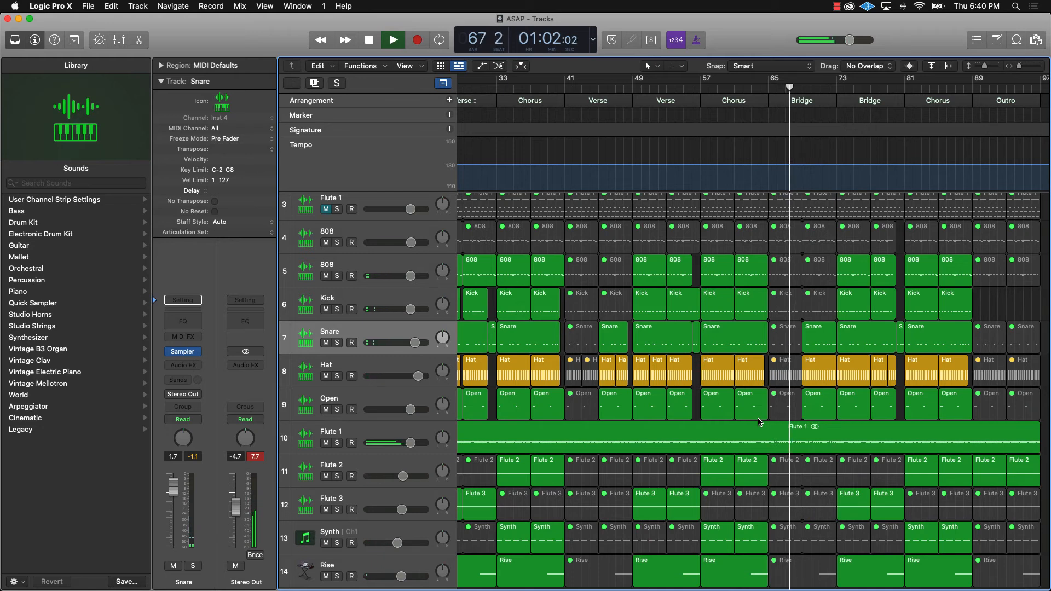
drag(410, 443, 414, 443)
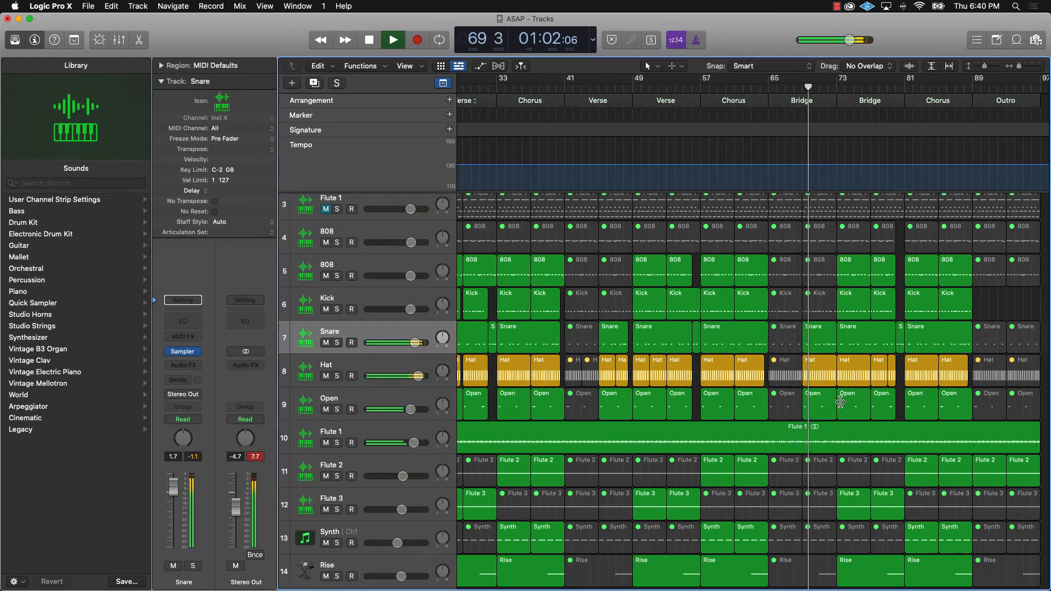
Step: Trim the Hat region before bar 73 and mute the three short notes in bars 70 to 72 of the bar 69 Snare region
drag(834, 370, 827, 373)
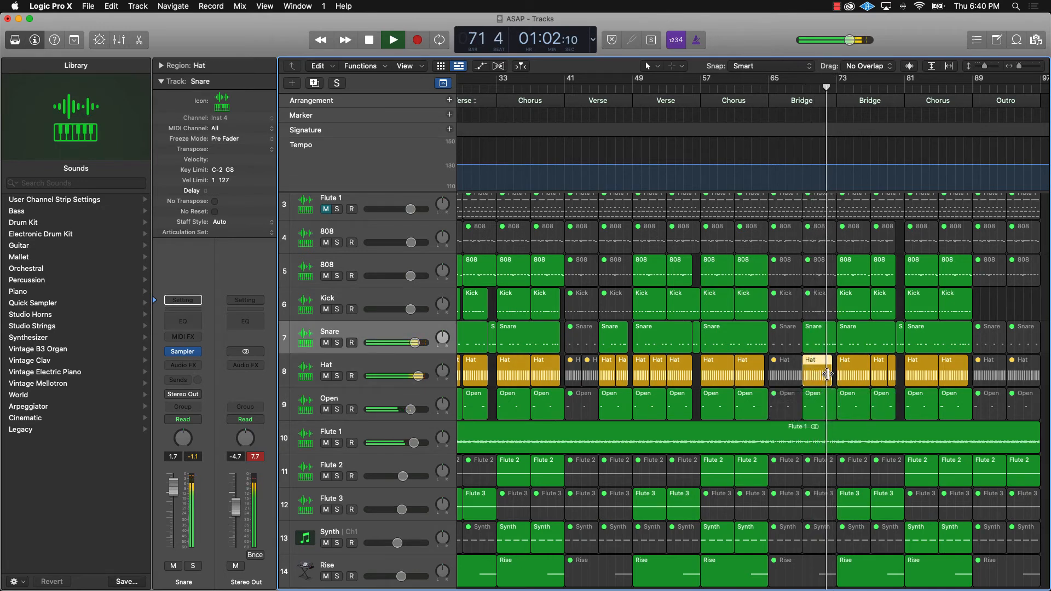
key(space)
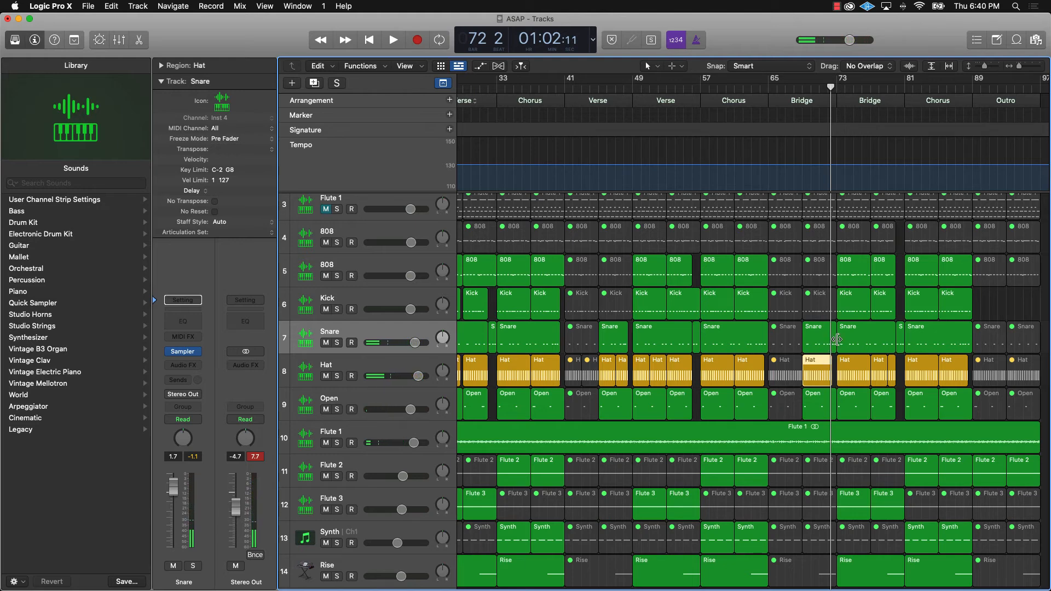
double_click(820, 345)
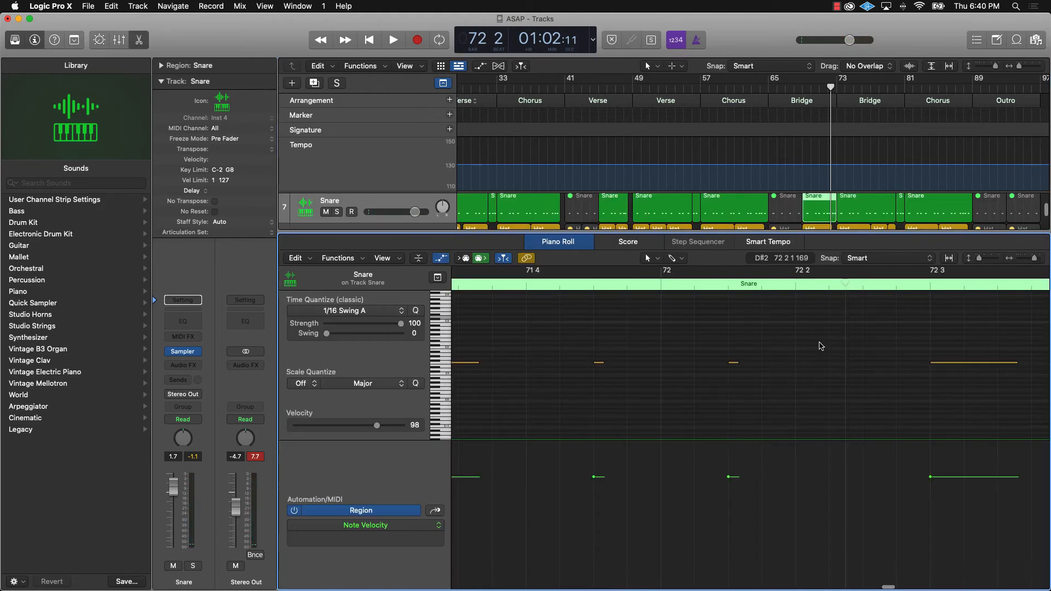
ctrl+alt+click(706, 388)
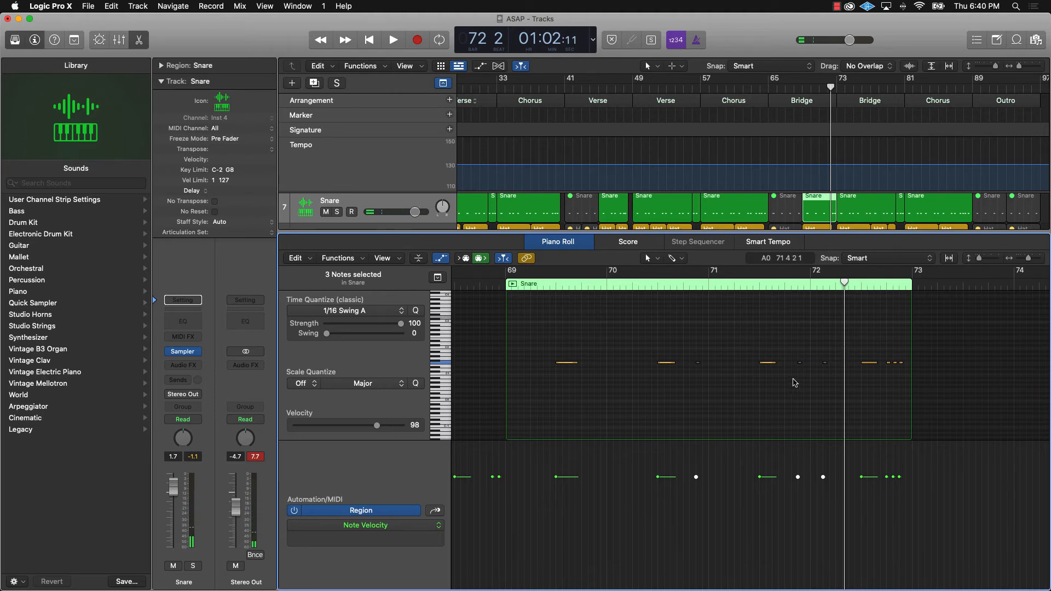
key(e)
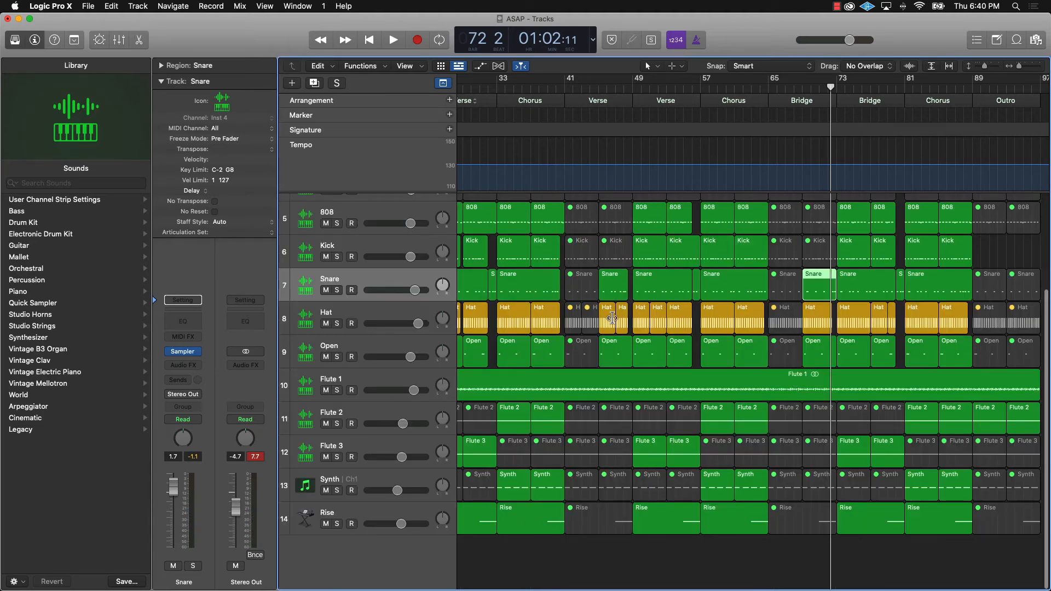
Step: Mute the three short notes in bars 46 to 48 of the Snare region that starts at bar 45
double_click(620, 292)
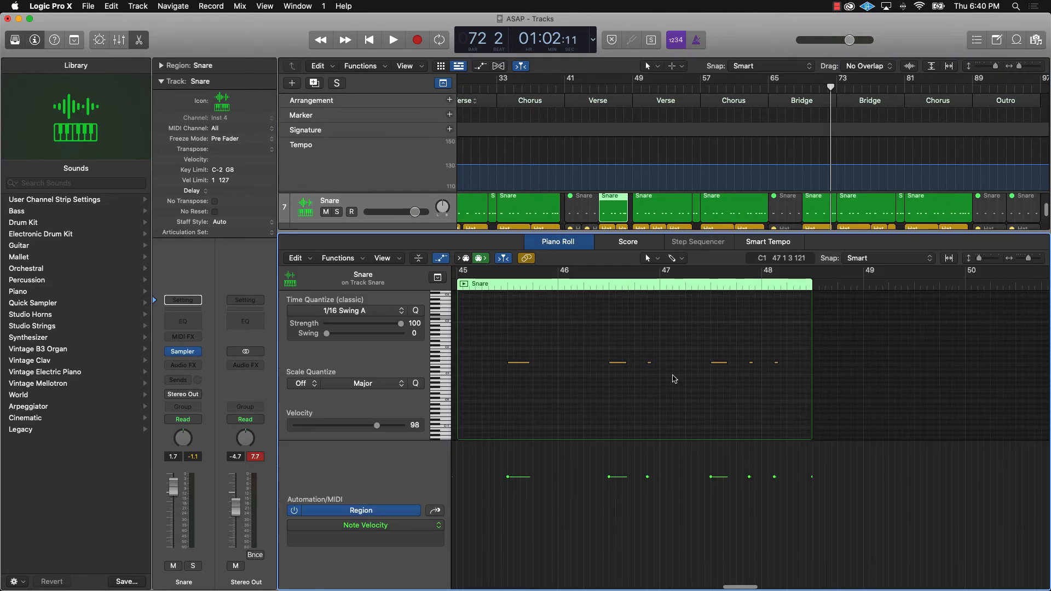
drag(646, 354, 667, 372)
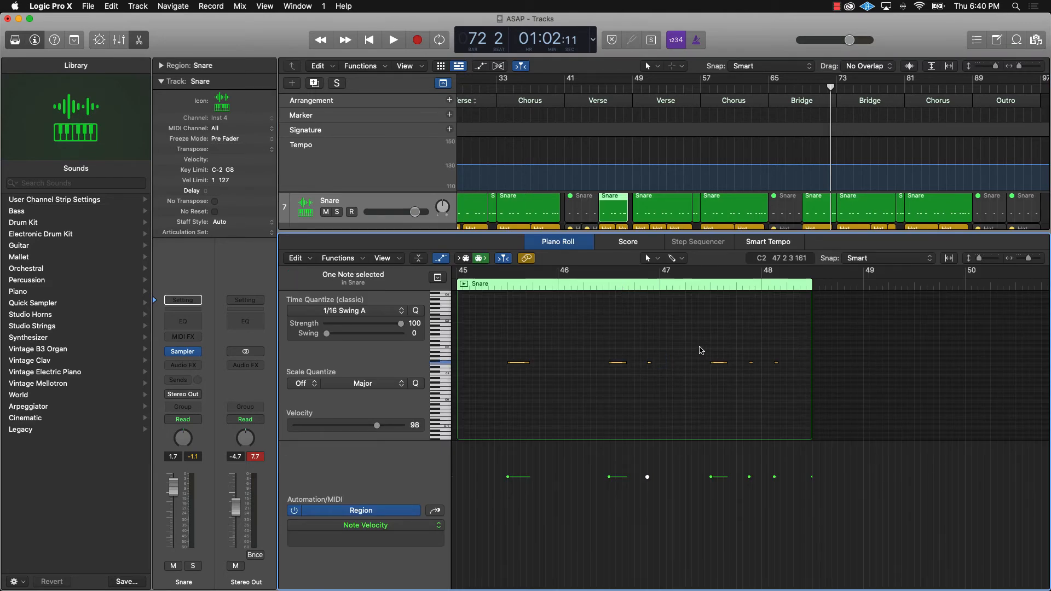
scroll(778, 349, right, 2)
scroll(776, 347, right, 1)
alt+shift+click(768, 347)
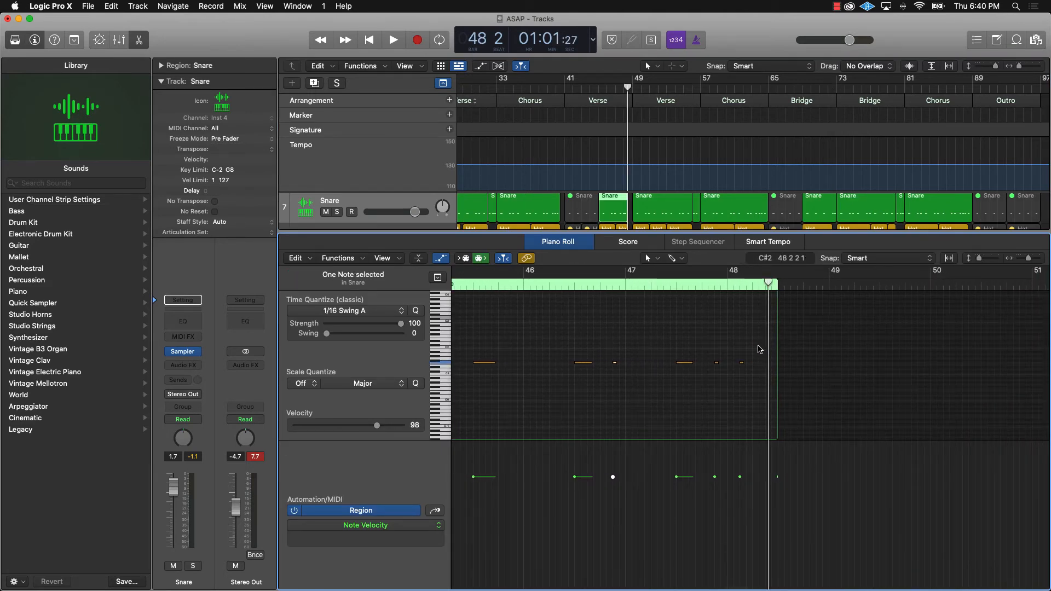
drag(757, 349, 711, 369)
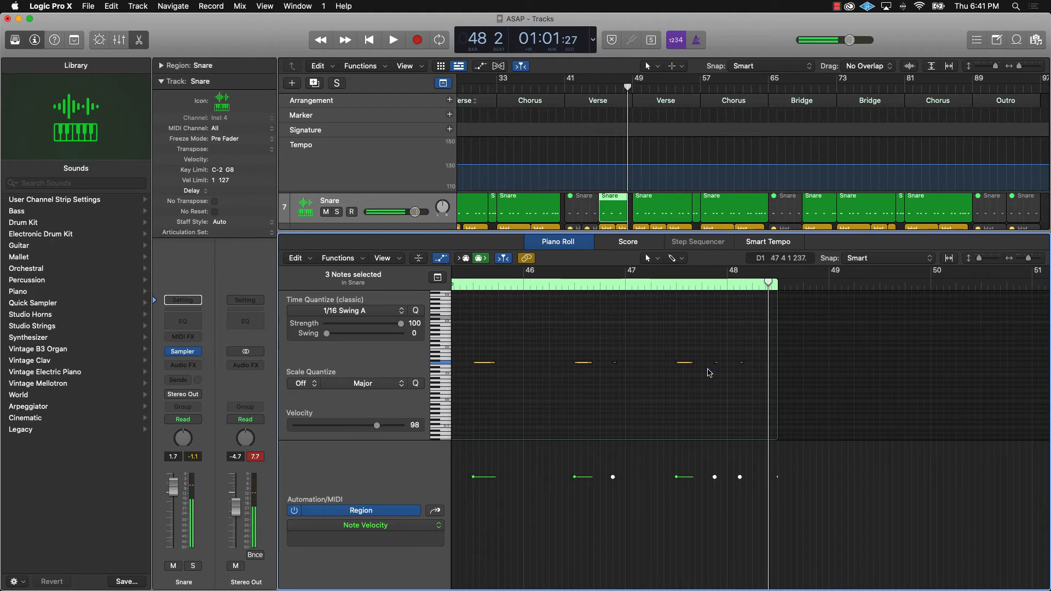
key(e)
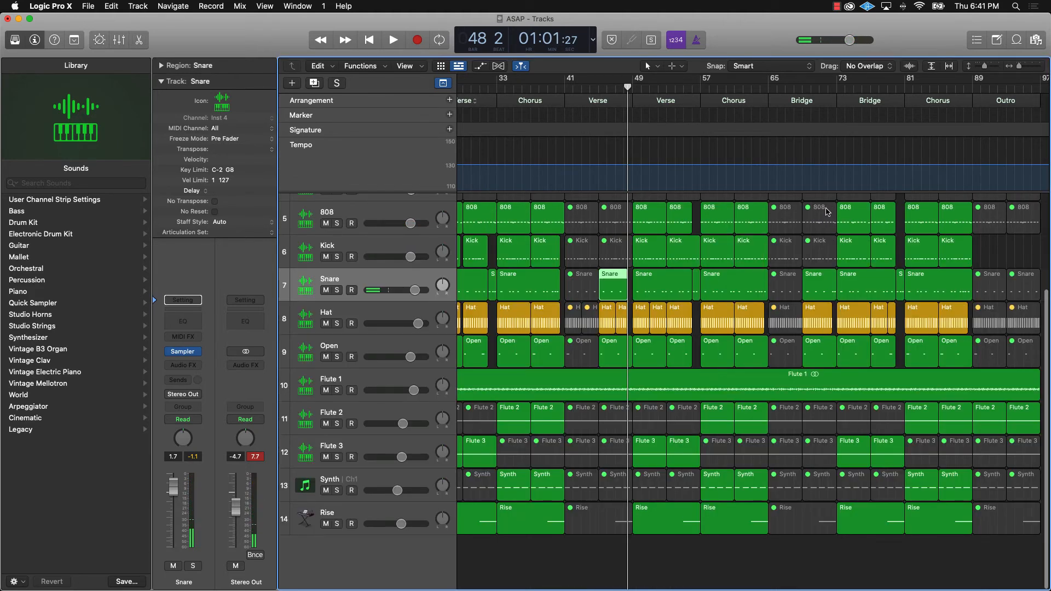
Step: Play from bar 63 through the first Bridge into the second, checking the drum dropouts and the Hat region at bar 73
click(750, 91)
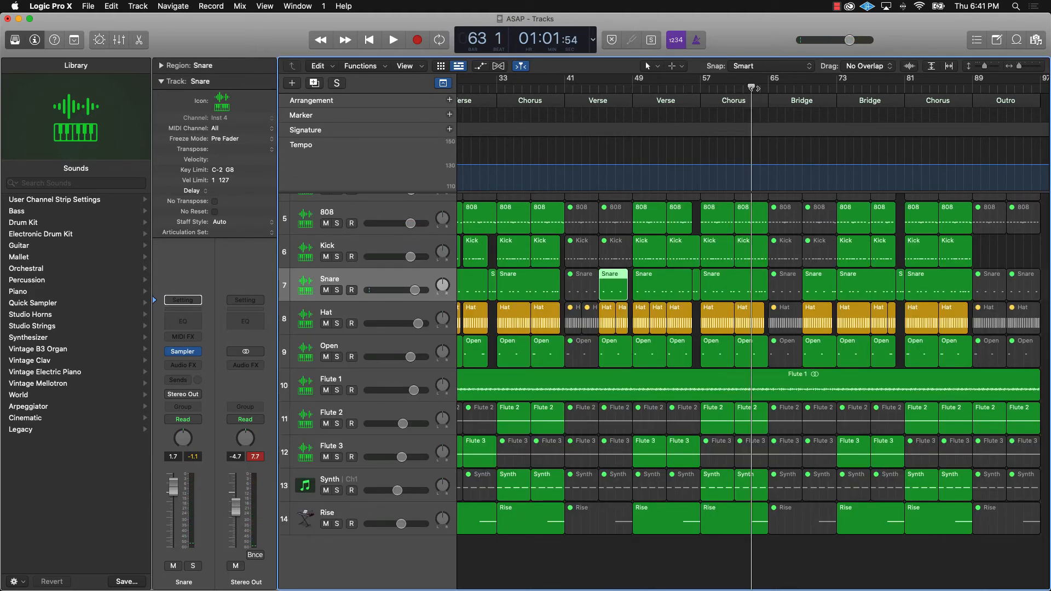
key(space)
click(679, 563)
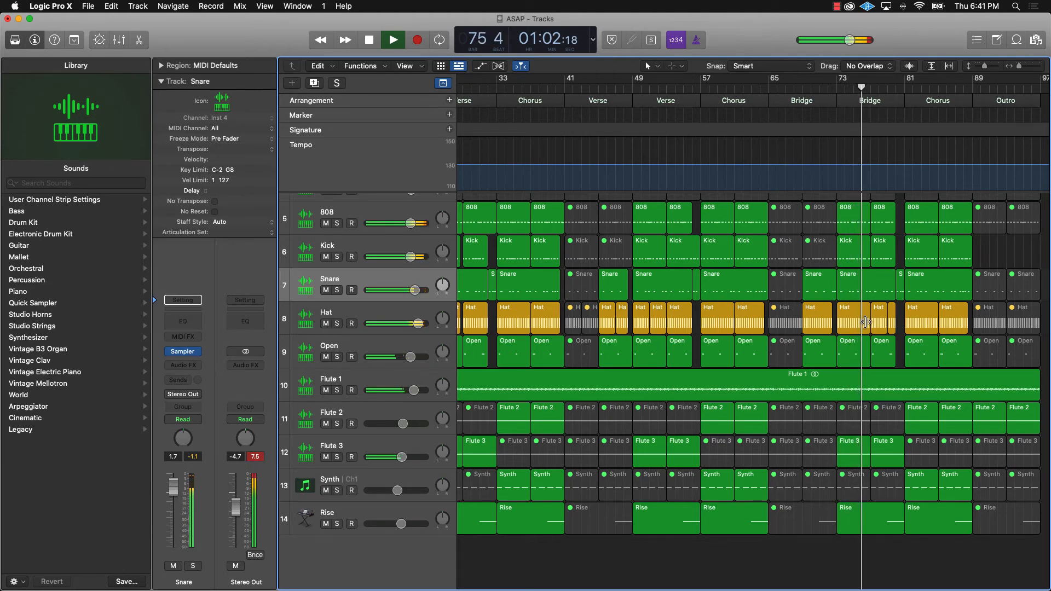
drag(866, 322, 863, 322)
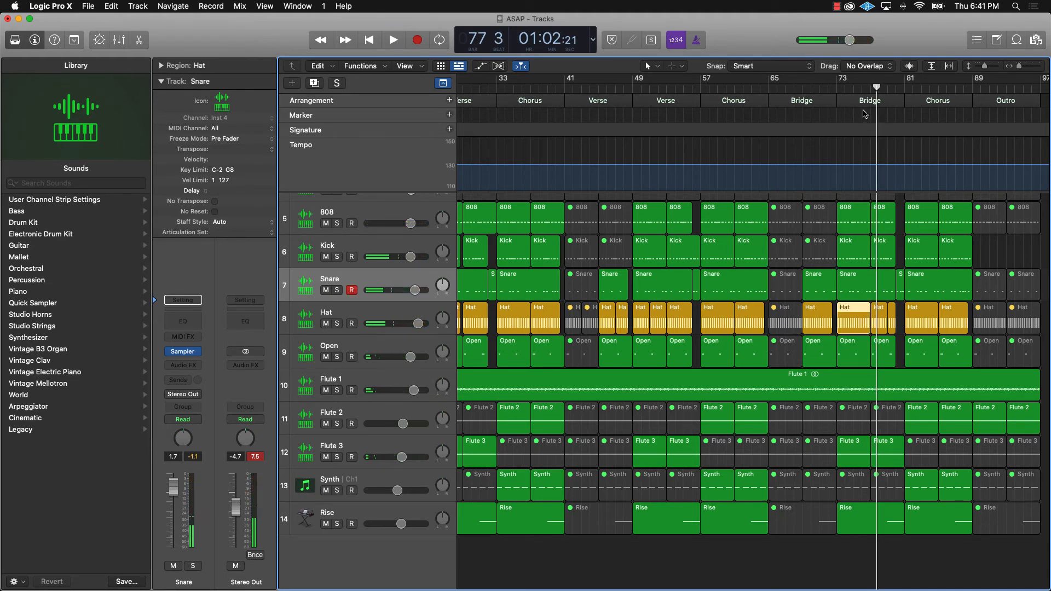
key(space)
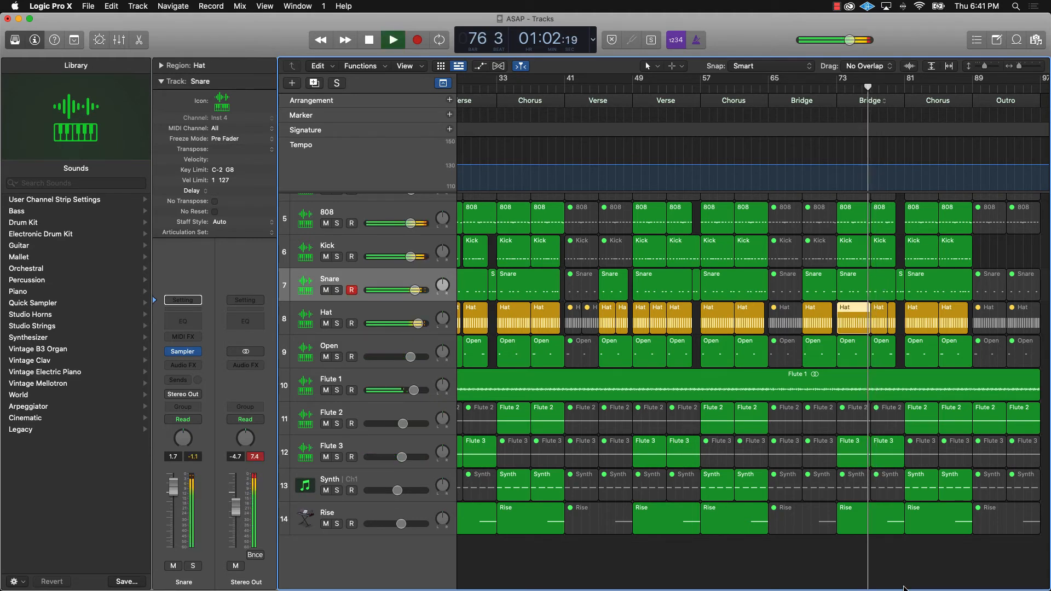
Step: Set the Snare track's level to 1.3 dB while the second Bridge plays into the last Chorus
click(897, 347)
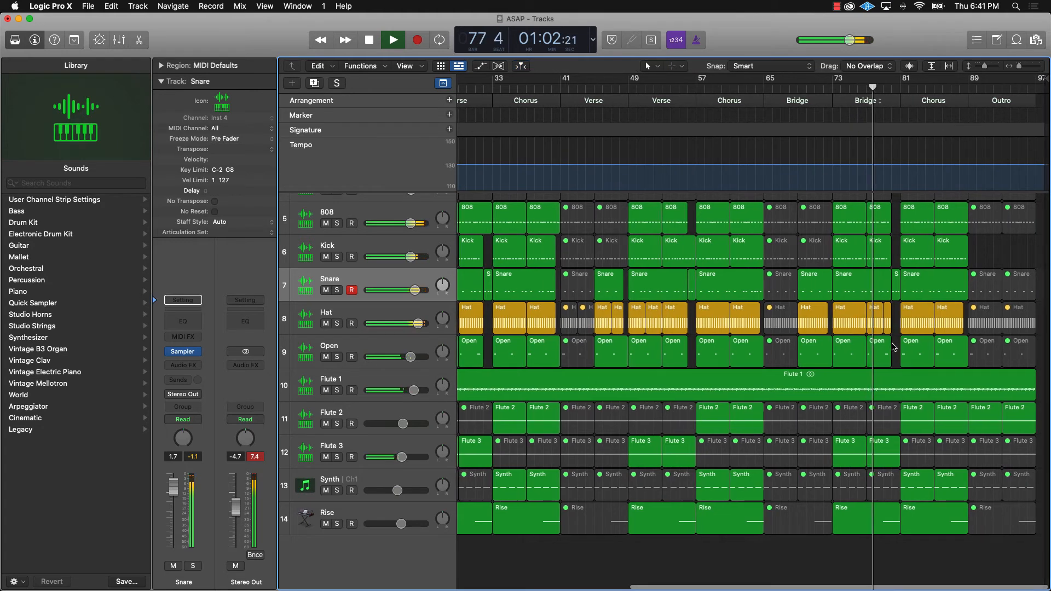
click(897, 293)
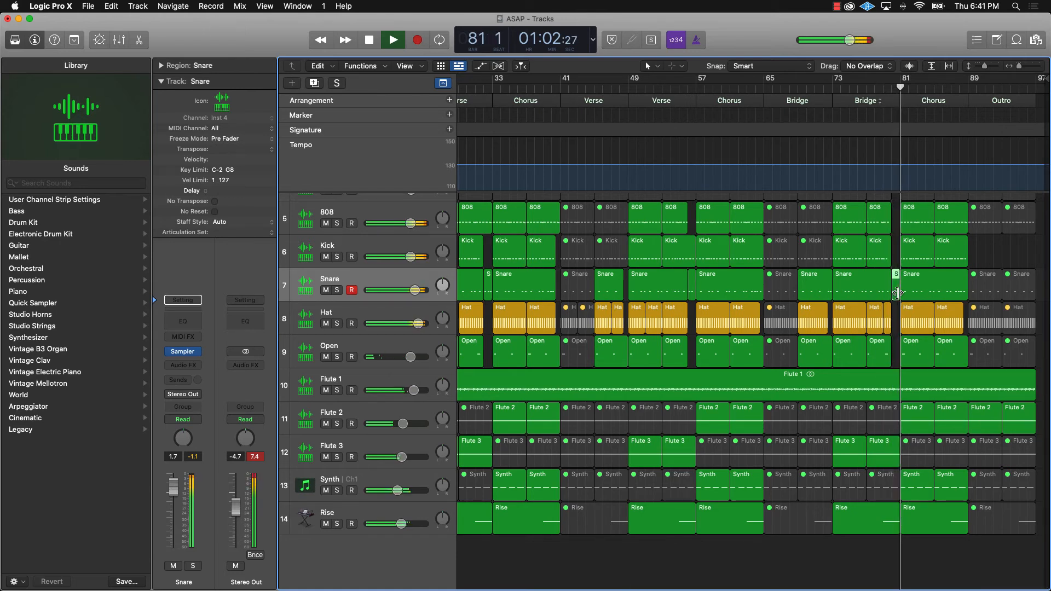
drag(415, 291, 414, 292)
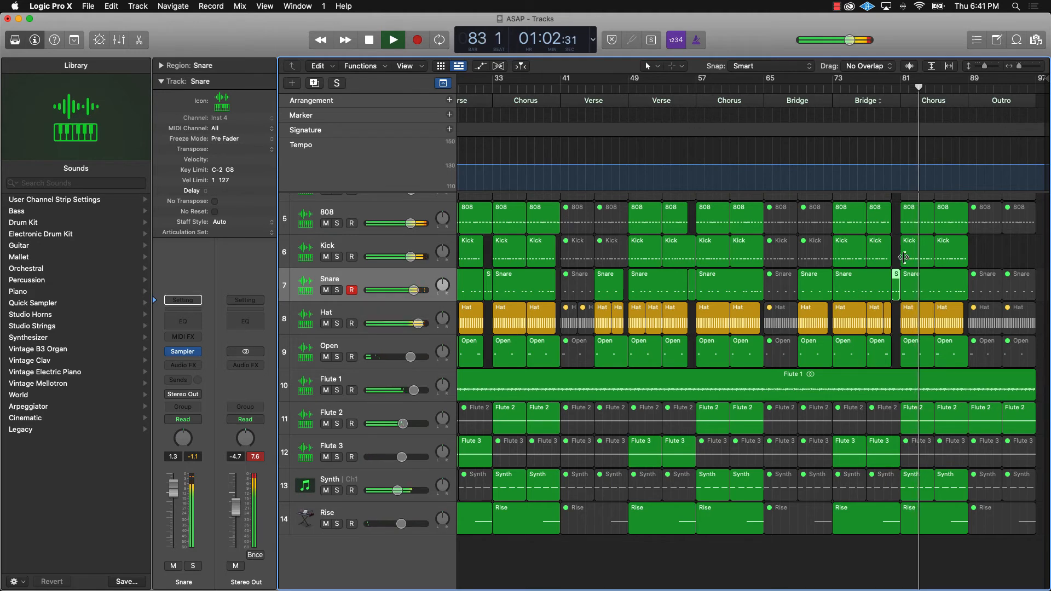
Step: Trim the Snare, Kick and 808 regions in the bar 81 Chorus to stop just before the Outro at bar 89
click(959, 282)
shift+click(963, 258)
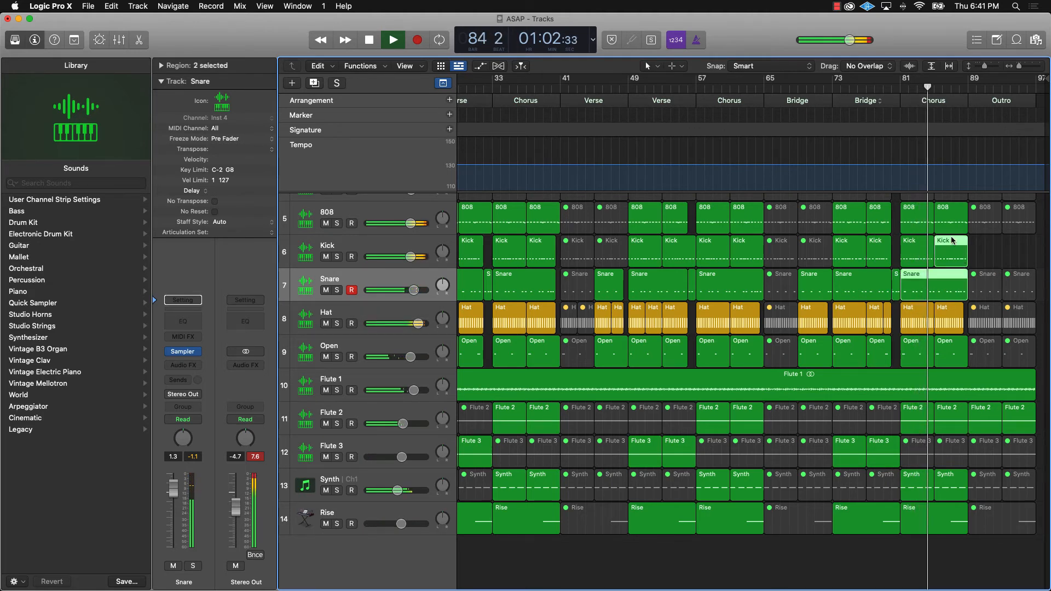
shift+click(963, 225)
drag(964, 226, 959, 227)
click(987, 572)
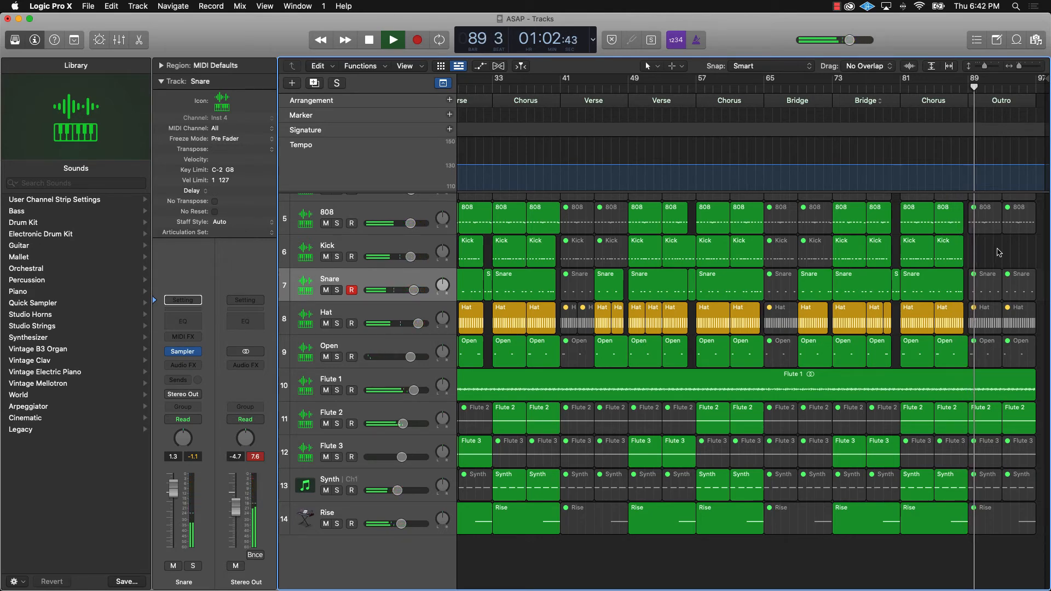
Step: Listen to the Outro and examine how its regions end at bar 97 against the full arrangement
scroll(993, 254, down, 2)
scroll(993, 255, up, 5)
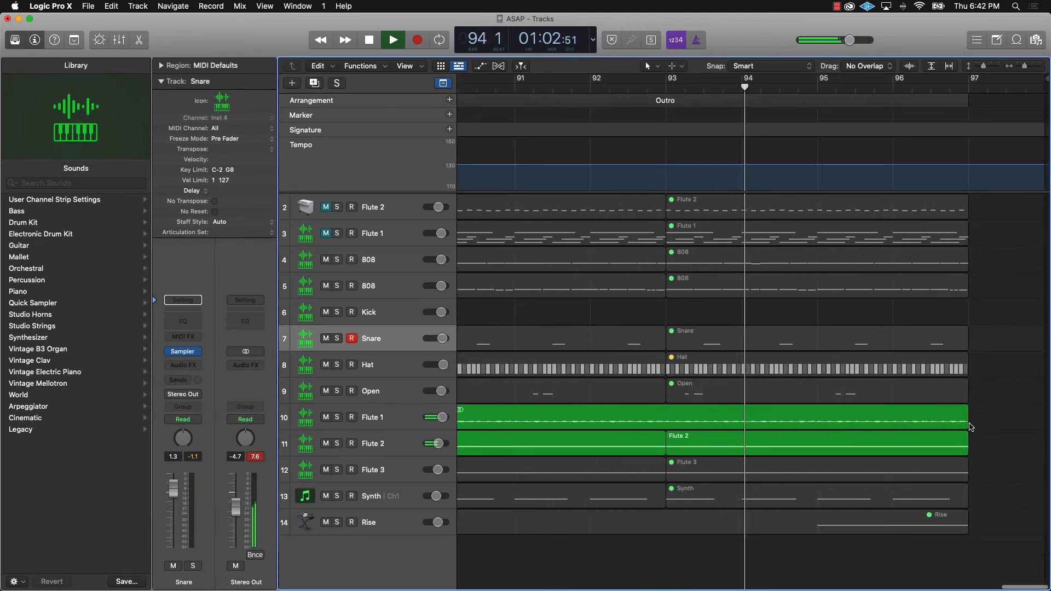
scroll(972, 426, down, 5)
scroll(970, 426, down, 10)
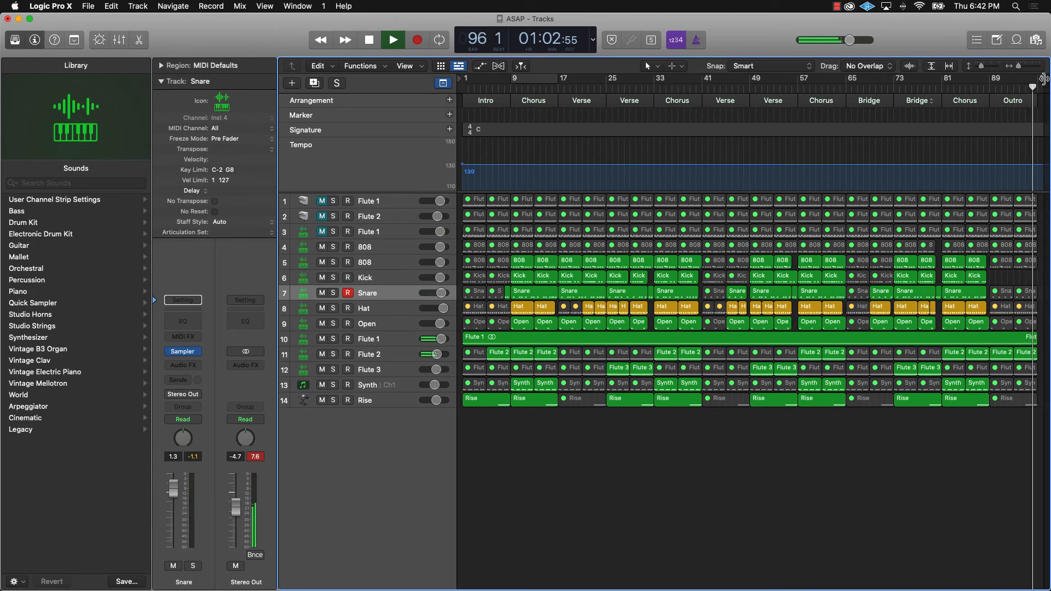
scroll(1015, 165, right, 1)
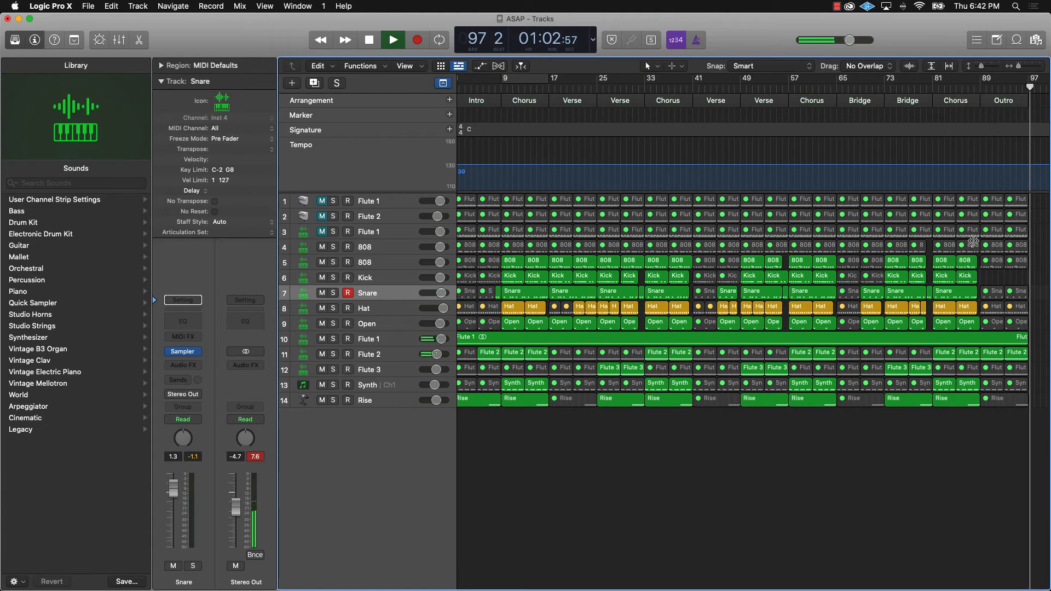
Step: Return the playhead to the start and save a copy of the project as ASAP2, organized as a folder
key(Return)
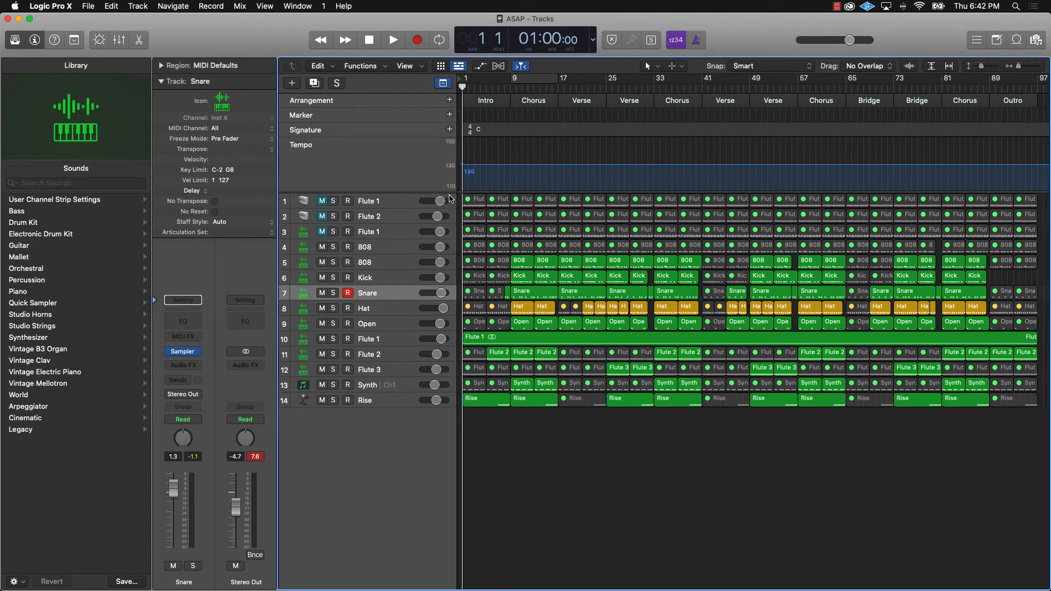
key(super+shift+s)
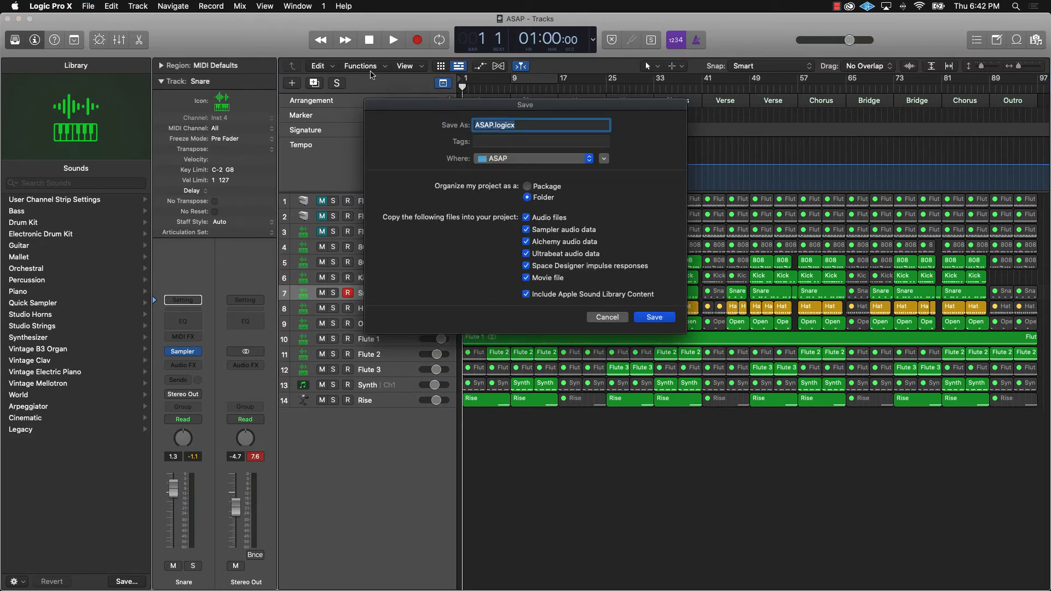
click(492, 125)
click(651, 316)
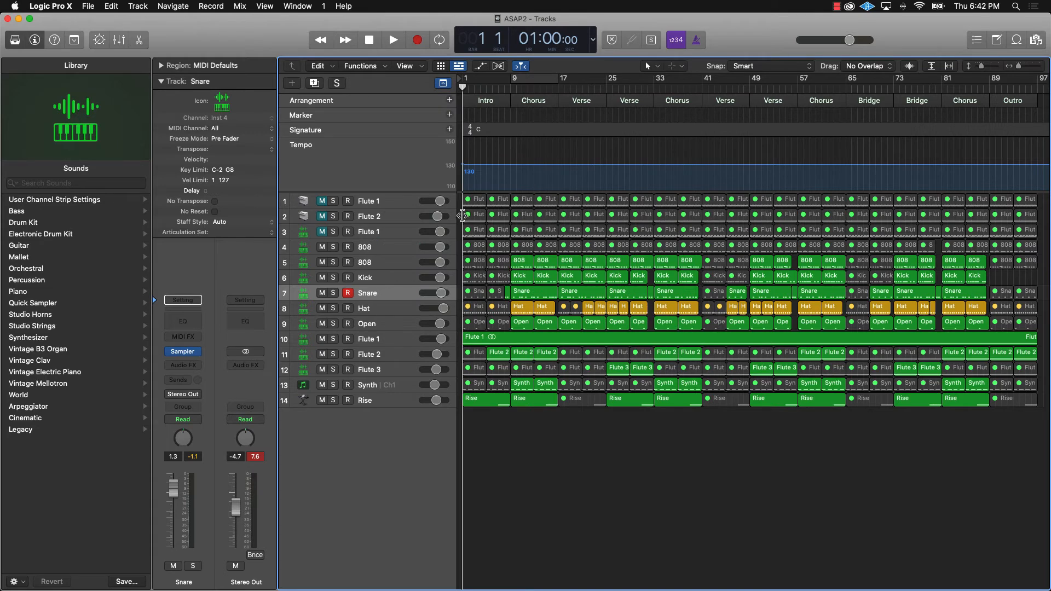
Step: Delete the first four tracks (Flute 1, Flute 2, Flute 1 and the upper 808) and erase their automation data
click(382, 252)
shift+click(393, 201)
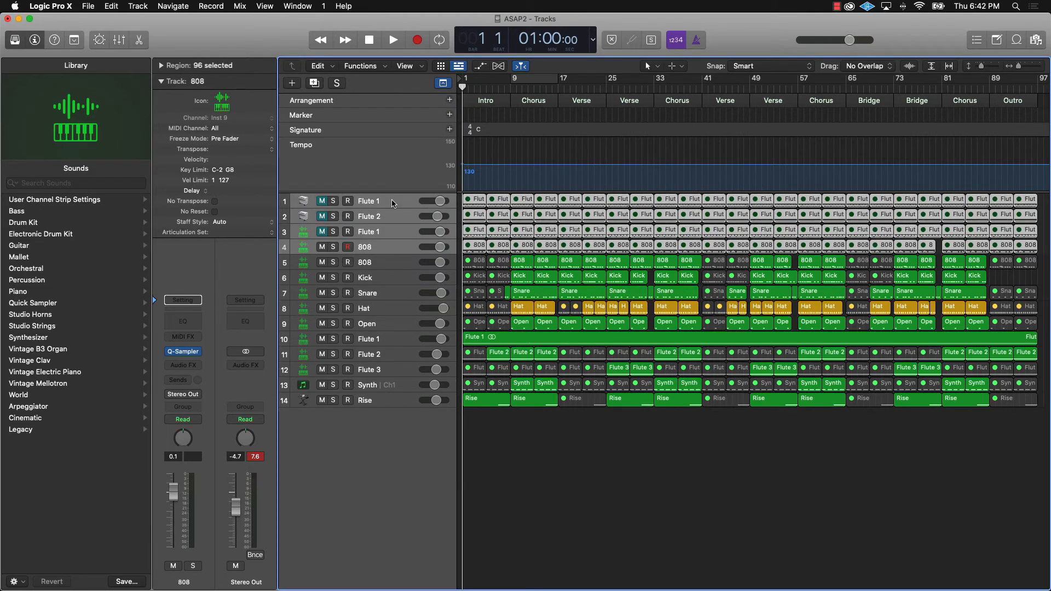
key(Delete)
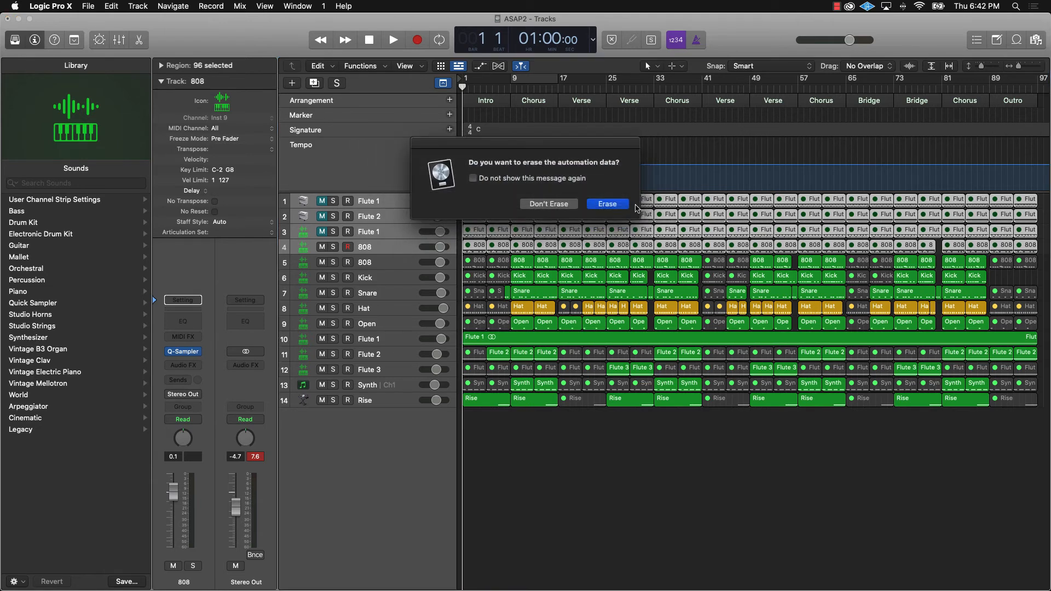
click(618, 206)
key(super+BackSpace)
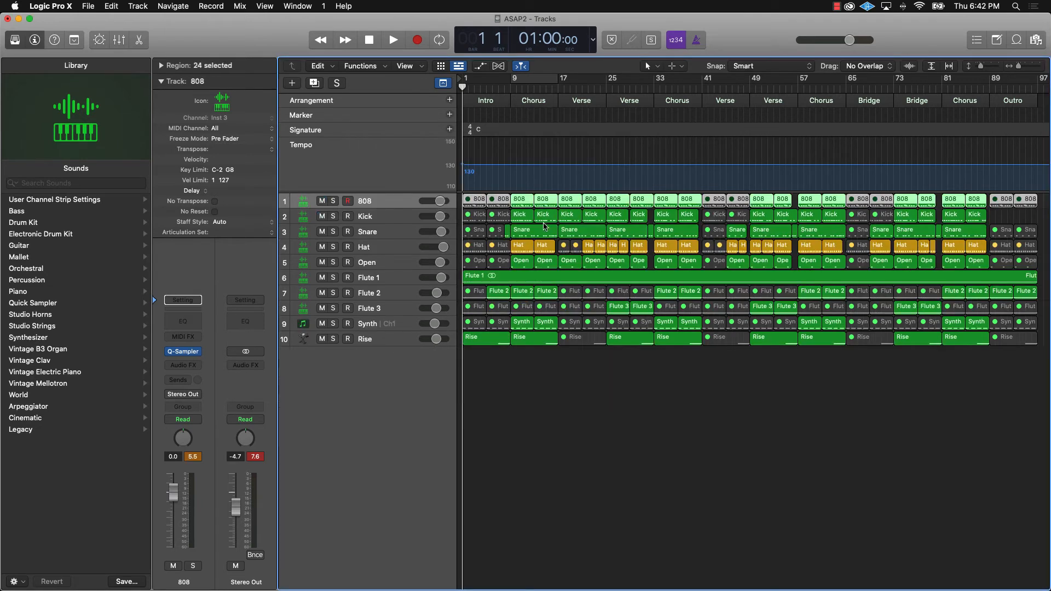
click(627, 405)
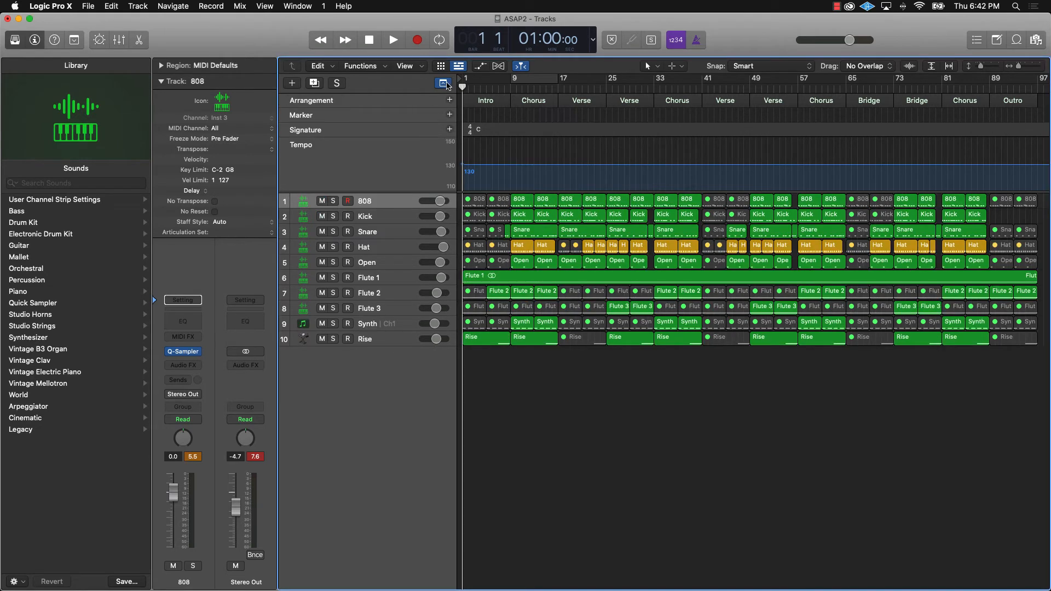
Step: Hide the global tracks and clear the peak level readings on the channel strips
click(444, 83)
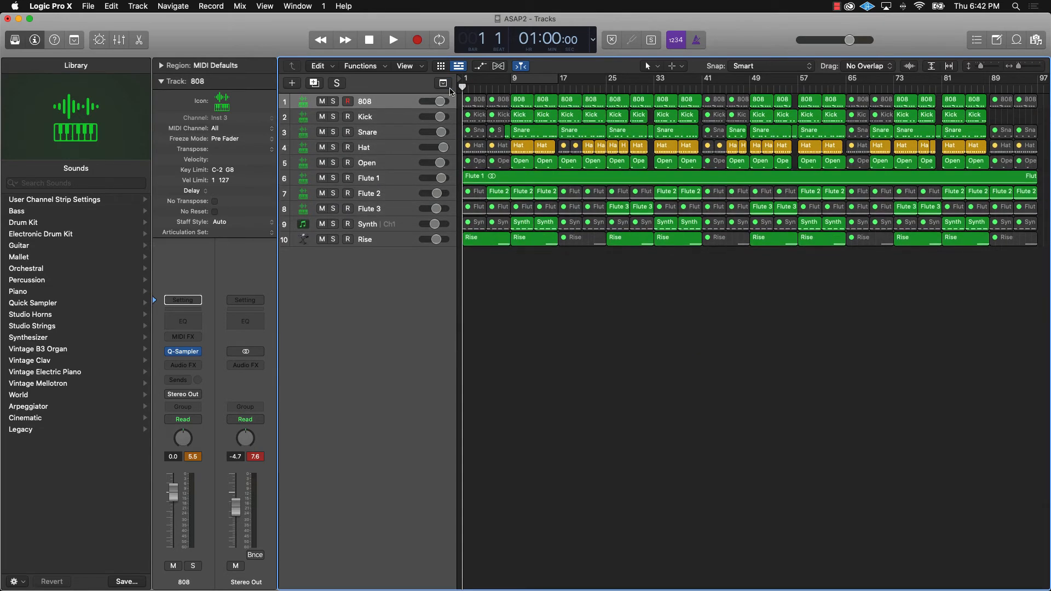
click(252, 457)
ctrl+alt+click(604, 380)
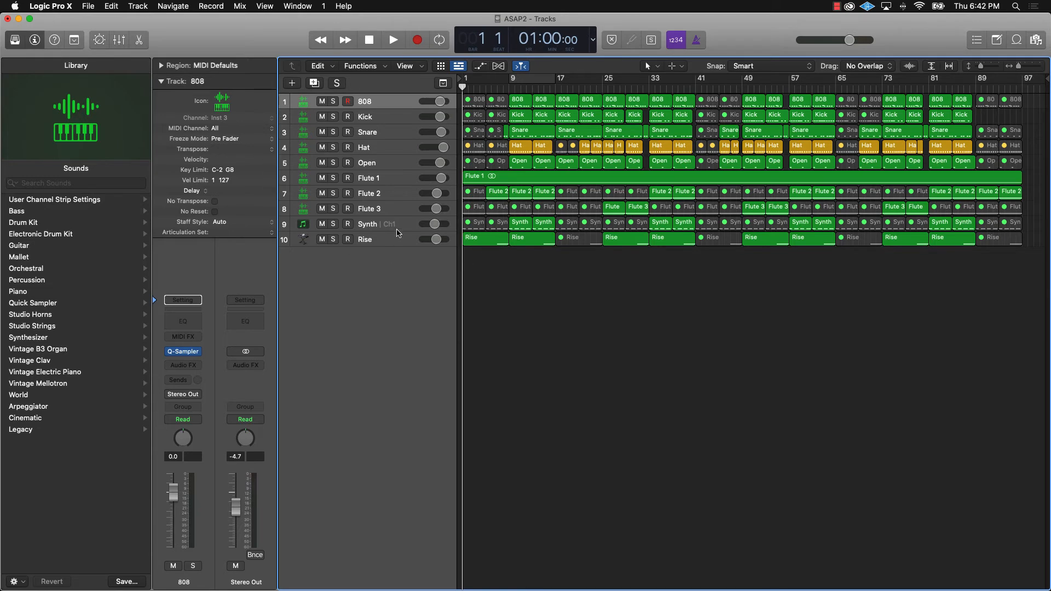
key(super+Down)
key(super+Down)
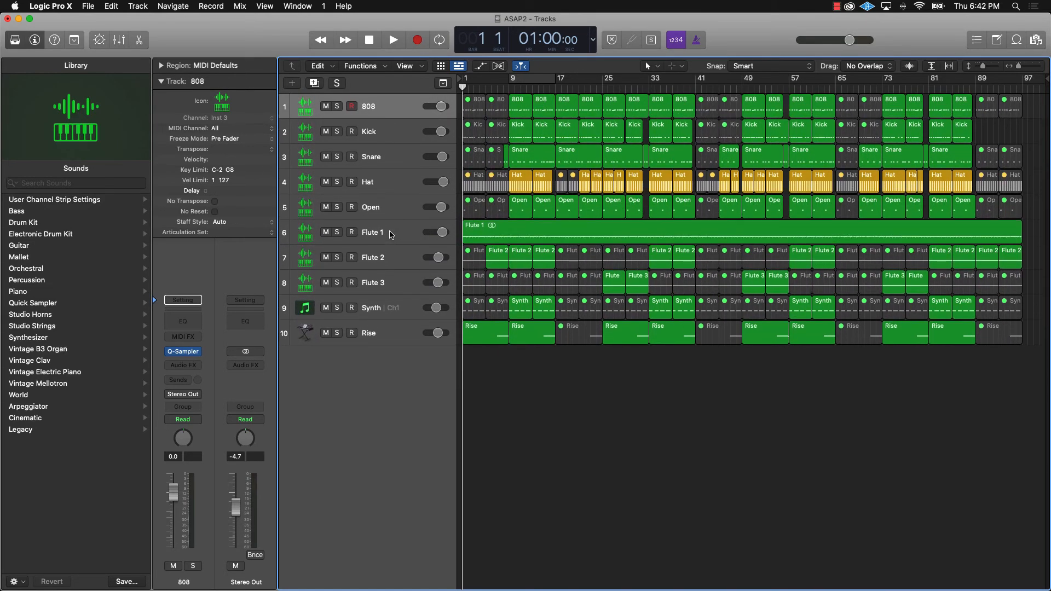
key(super+Right)
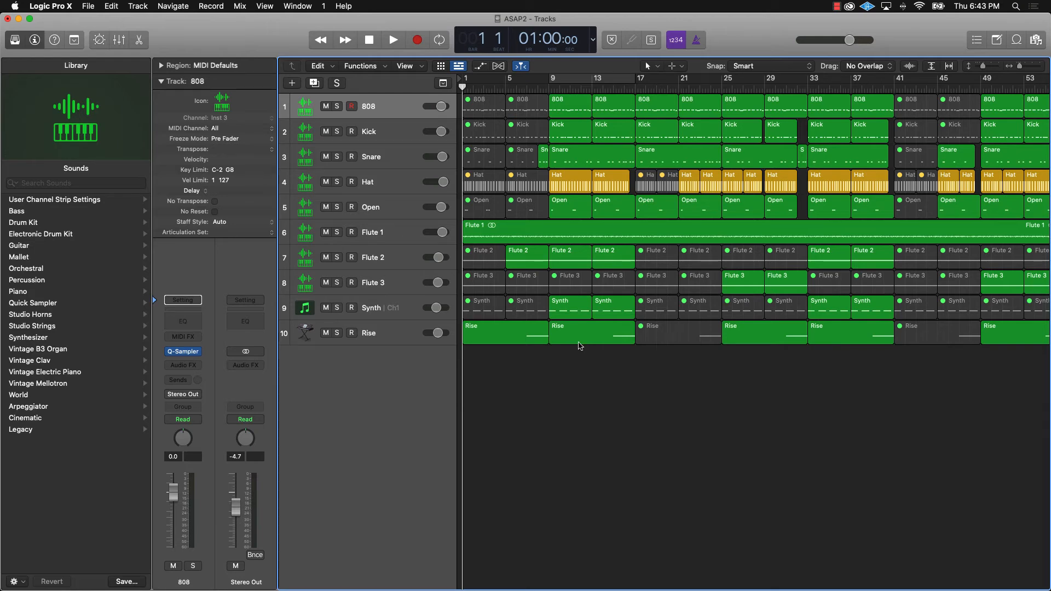
Step: Show the mixer and play the first Chorus in a cycle from bar 9 to bar 17
click(116, 42)
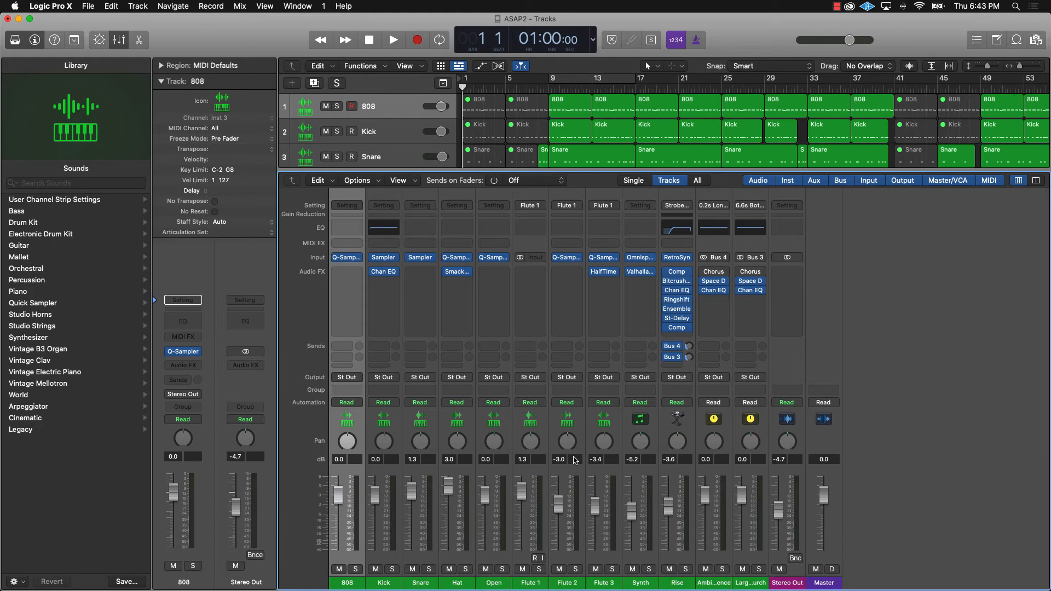
click(597, 84)
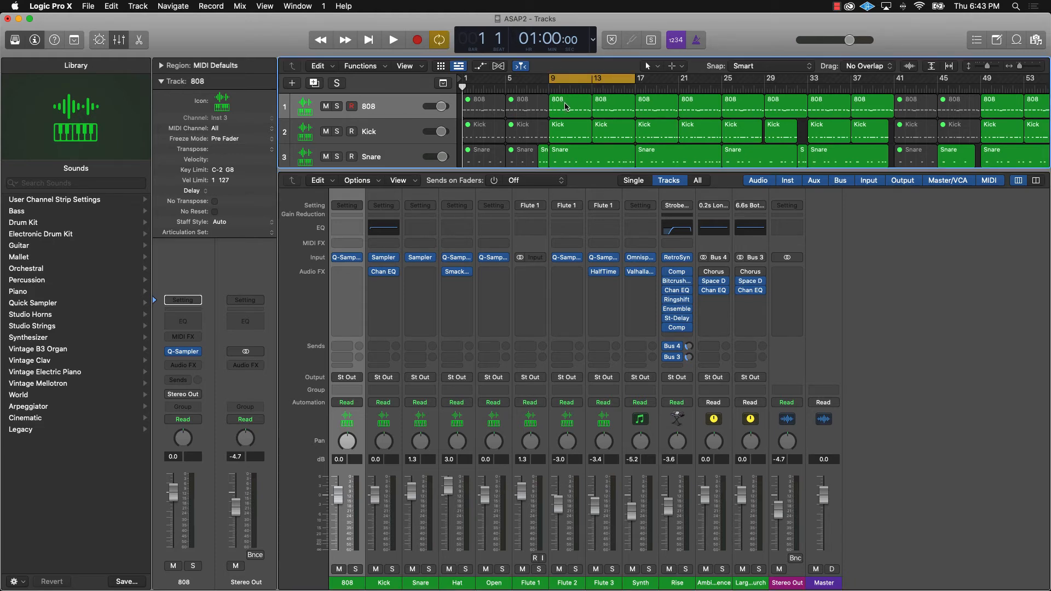
scroll(575, 121, down, 3)
scroll(571, 125, up, 1)
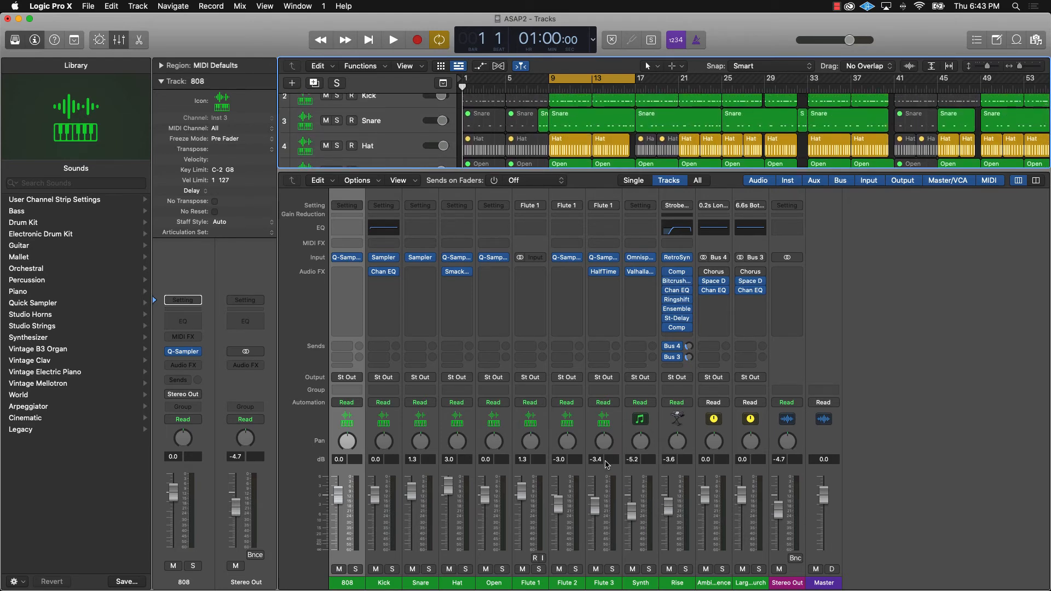
key(space)
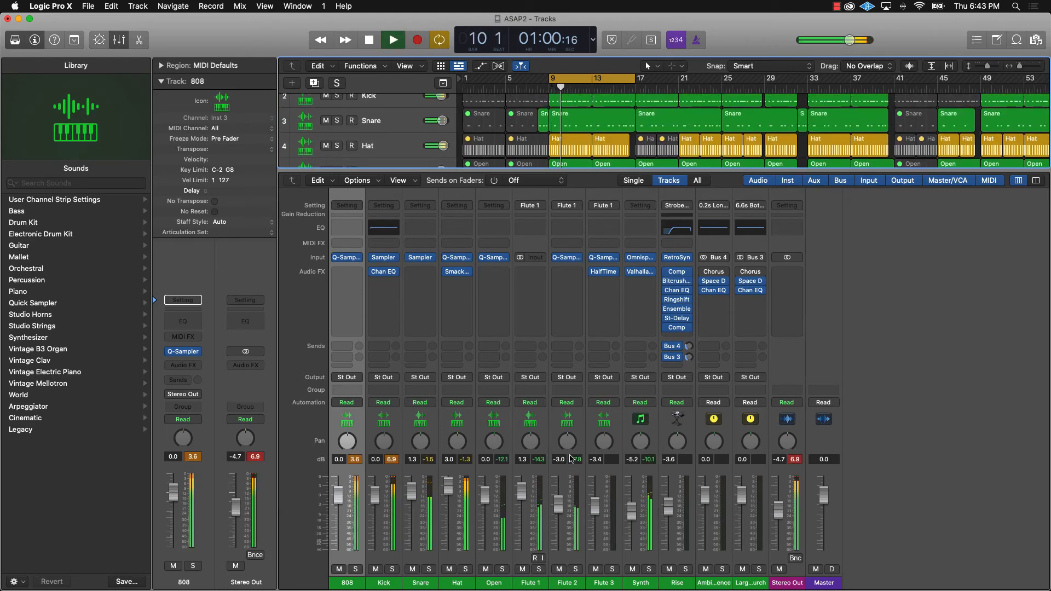
Step: Pan Flute 1 to -7, Flute 2 to +18, Synth to -6, Hat to +3, Open to -5, Flute 3 to +4 and Rise to +8
drag(567, 441, 530, 445)
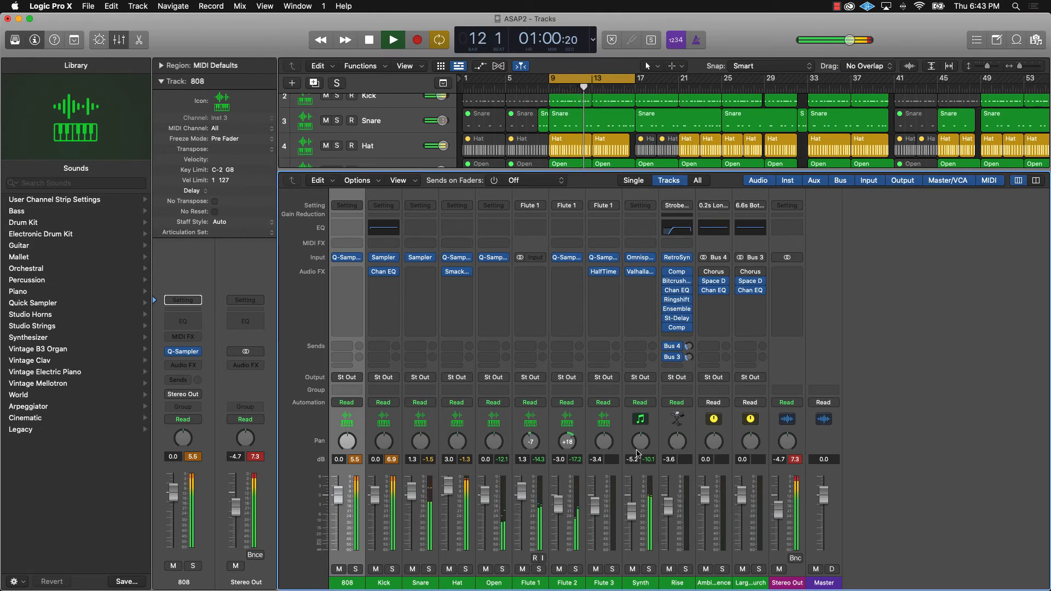
drag(637, 451, 638, 455)
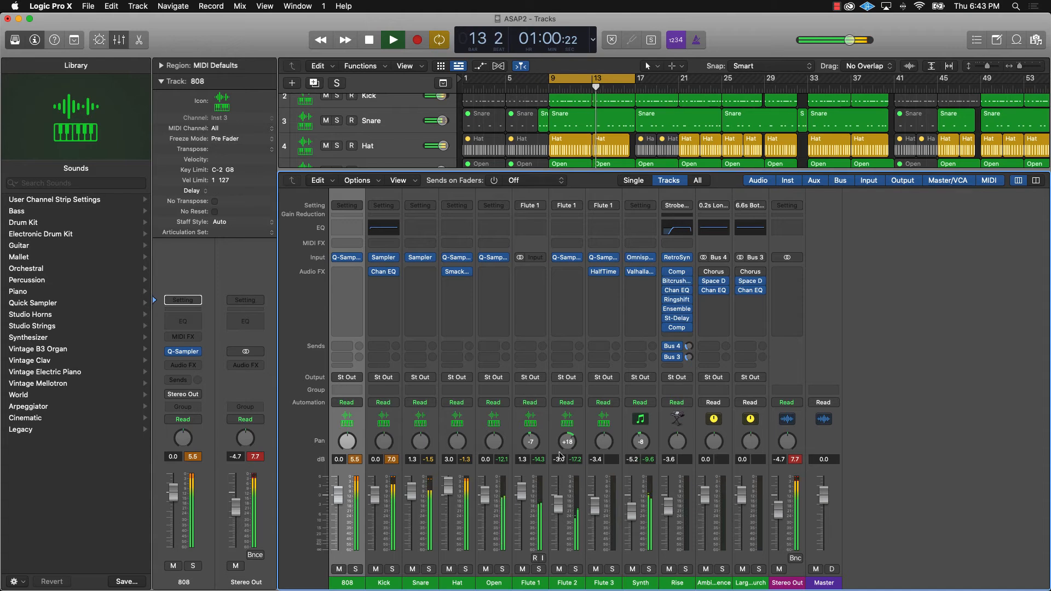
mouse_move(495, 446)
mouse_down()
mouse_move(494, 455)
mouse_move(494, 438)
mouse_move(459, 446)
mouse_move(459, 435)
mouse_move(500, 453)
mouse_up()
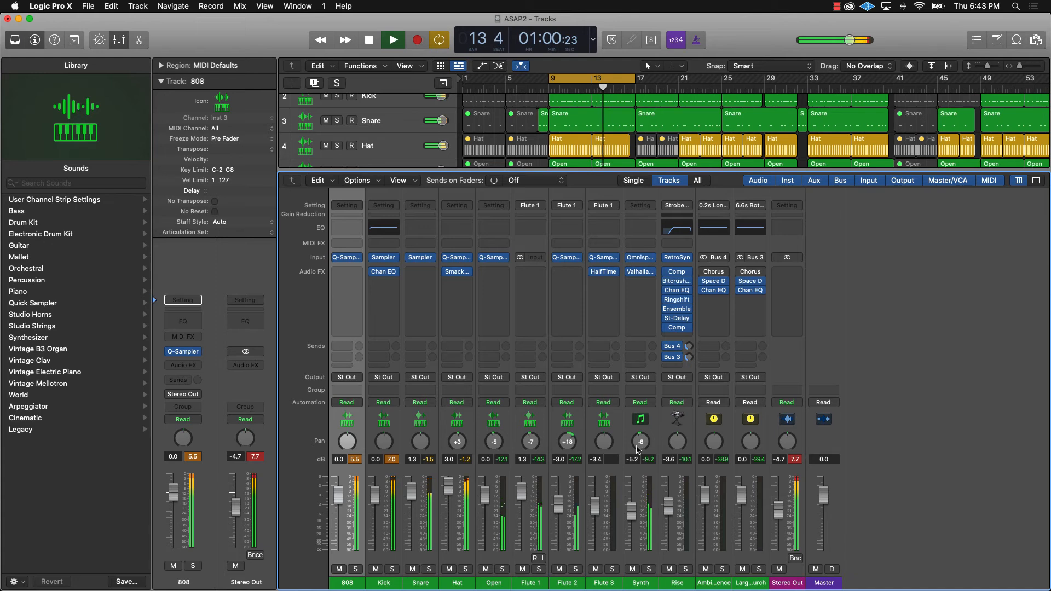
drag(604, 441, 604, 439)
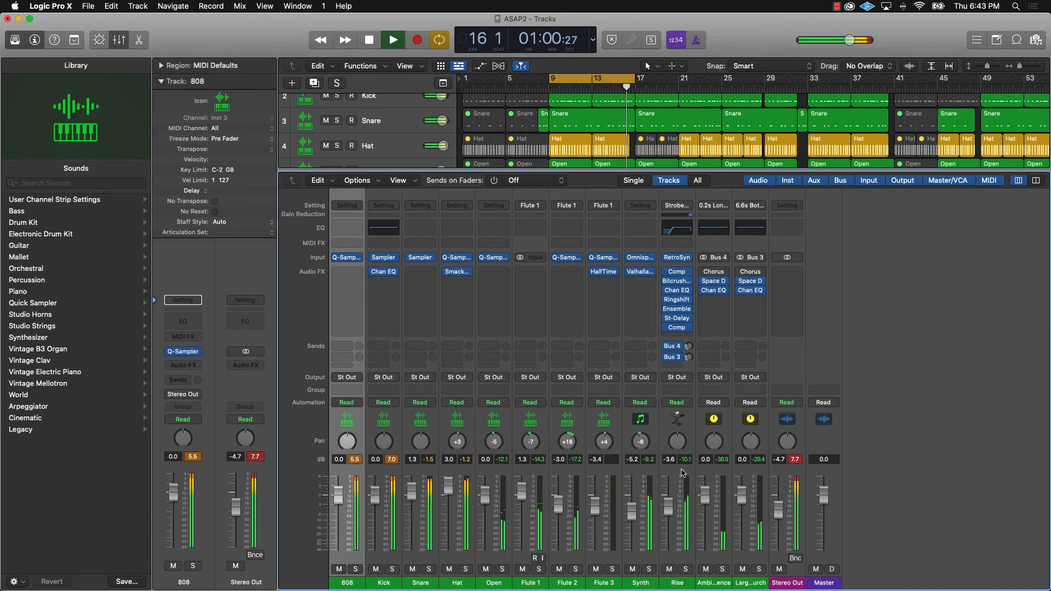
drag(677, 442, 677, 436)
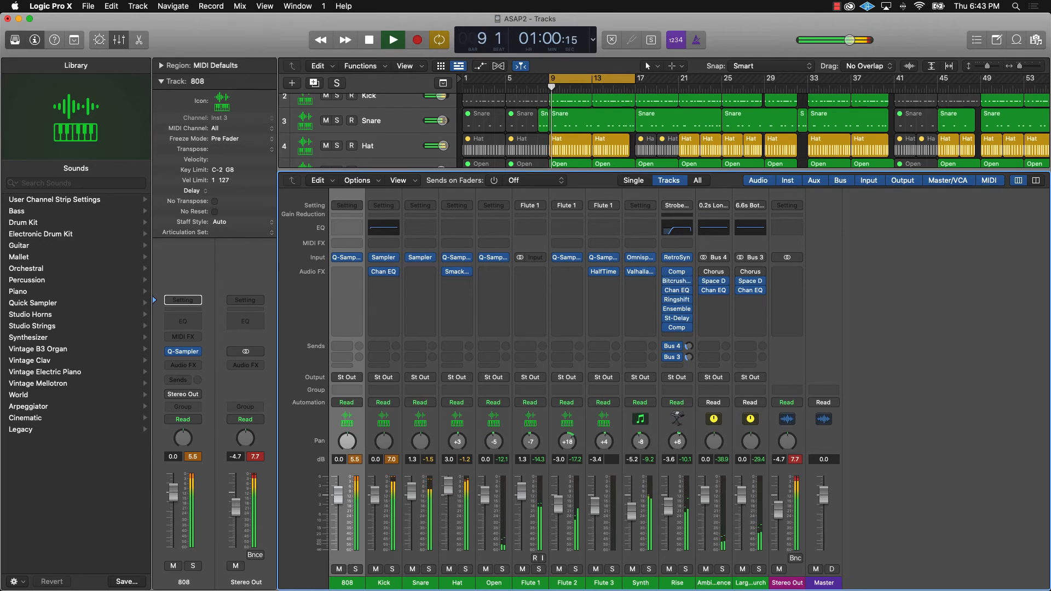
key(space)
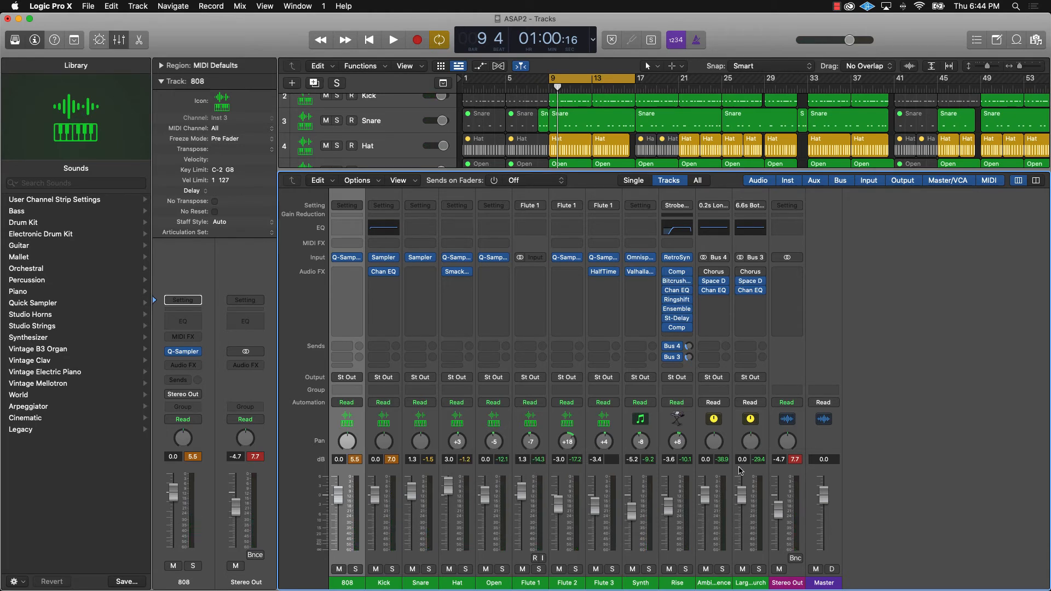
click(794, 461)
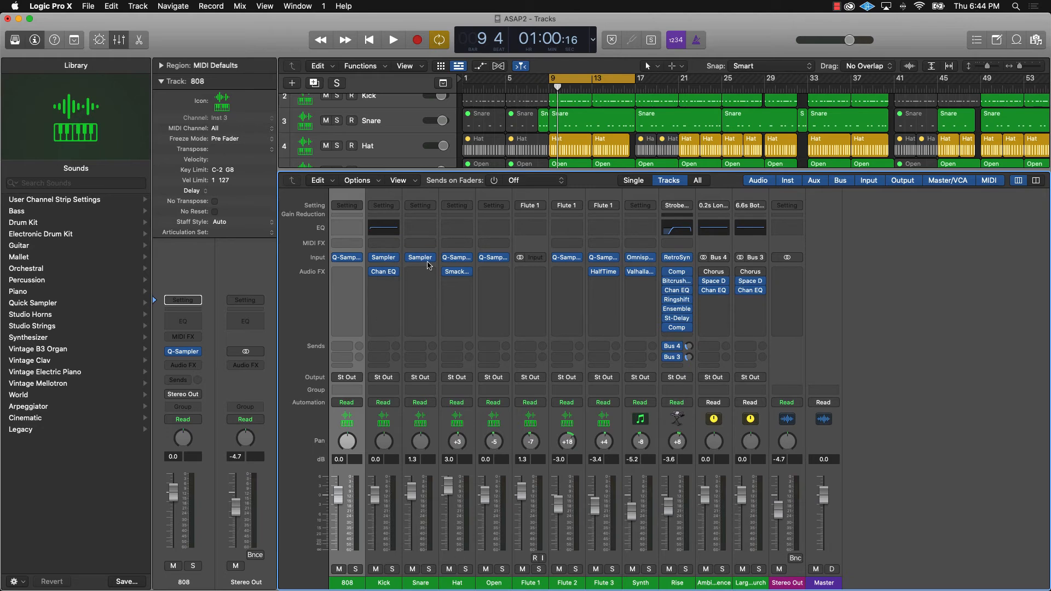
Step: Add a Channel EQ to the Snare with a 48 dB/Oct low cut at about 310 Hz while the Chorus plays
click(425, 233)
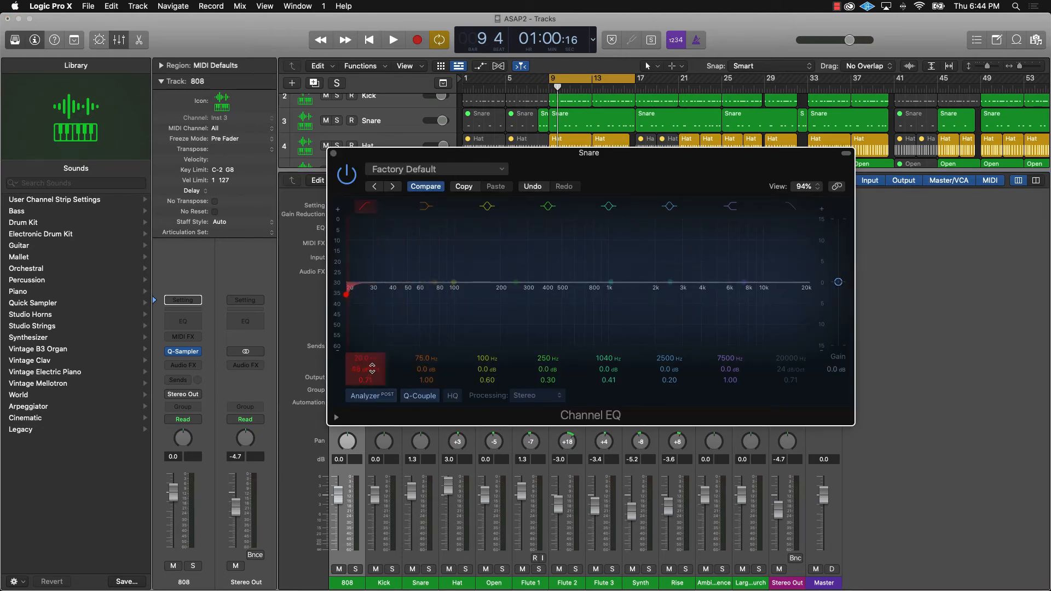
drag(373, 366, 372, 340)
key(space)
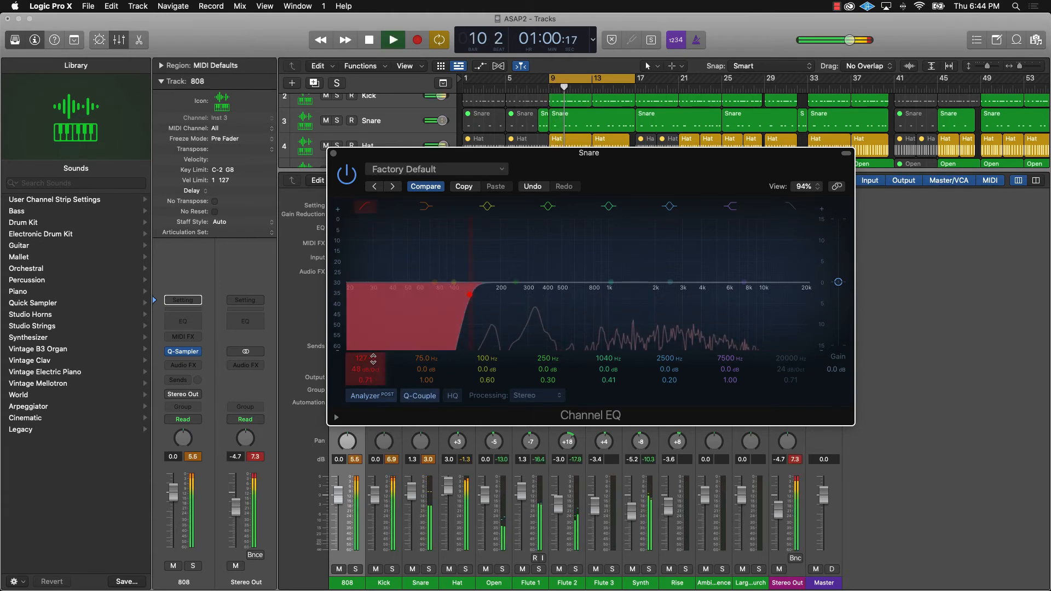
mouse_move(374, 360)
mouse_down()
mouse_move(374, 345)
mouse_move(367, 365)
mouse_move(367, 348)
mouse_up()
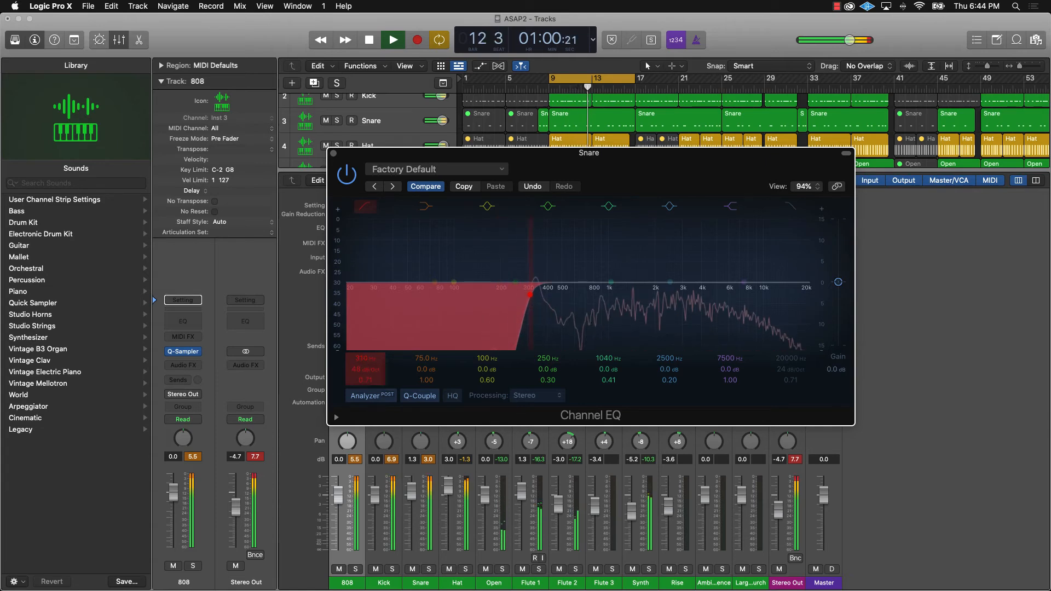
click(332, 155)
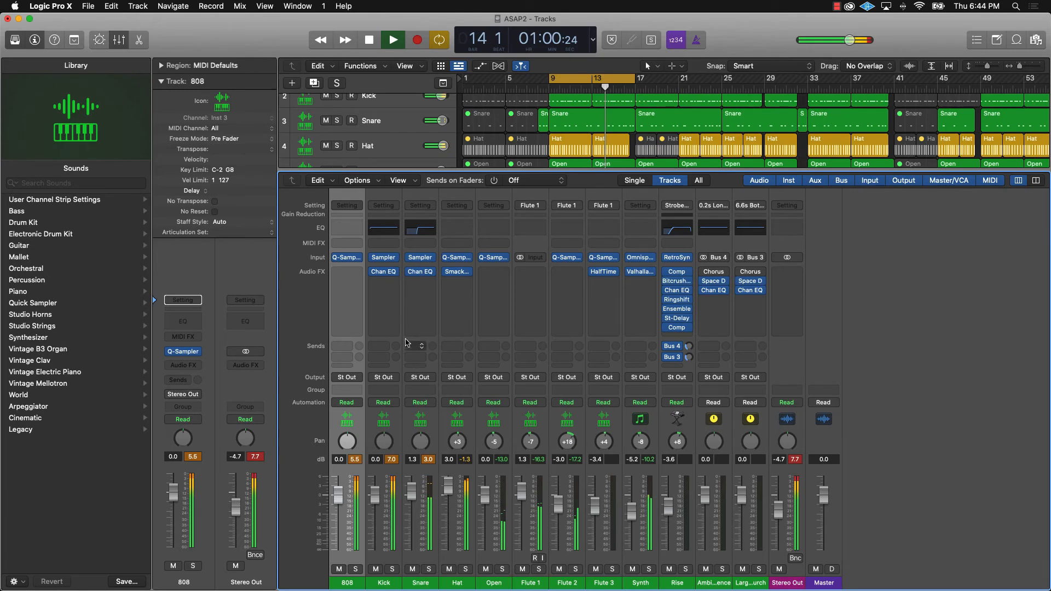
Step: Add a Channel EQ to the Hat and enable its low-cut band, raising the cutoff to remove the low frequencies
click(456, 228)
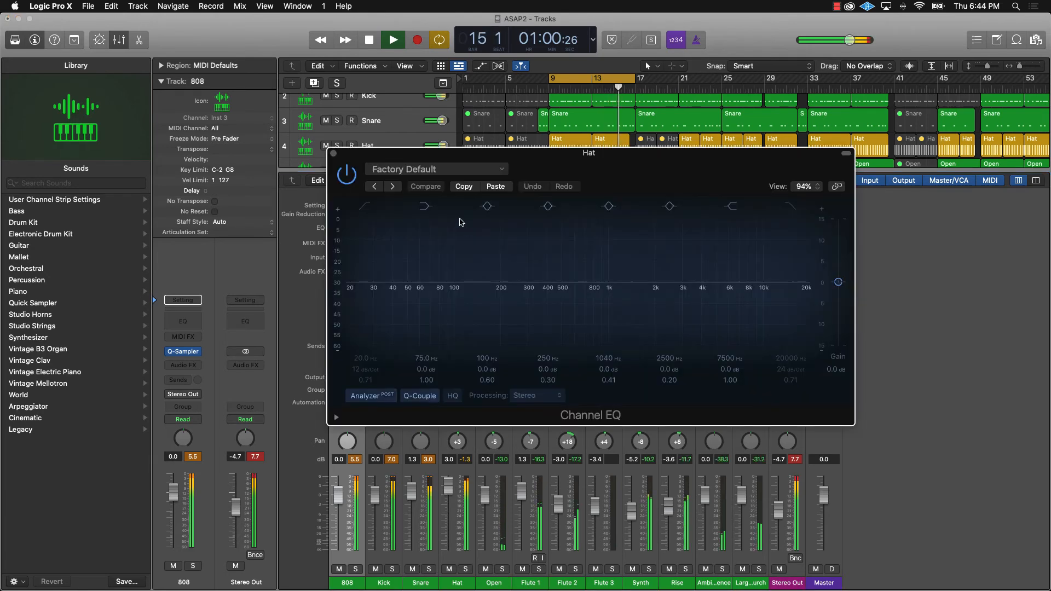
click(370, 206)
drag(350, 285, 523, 295)
click(333, 154)
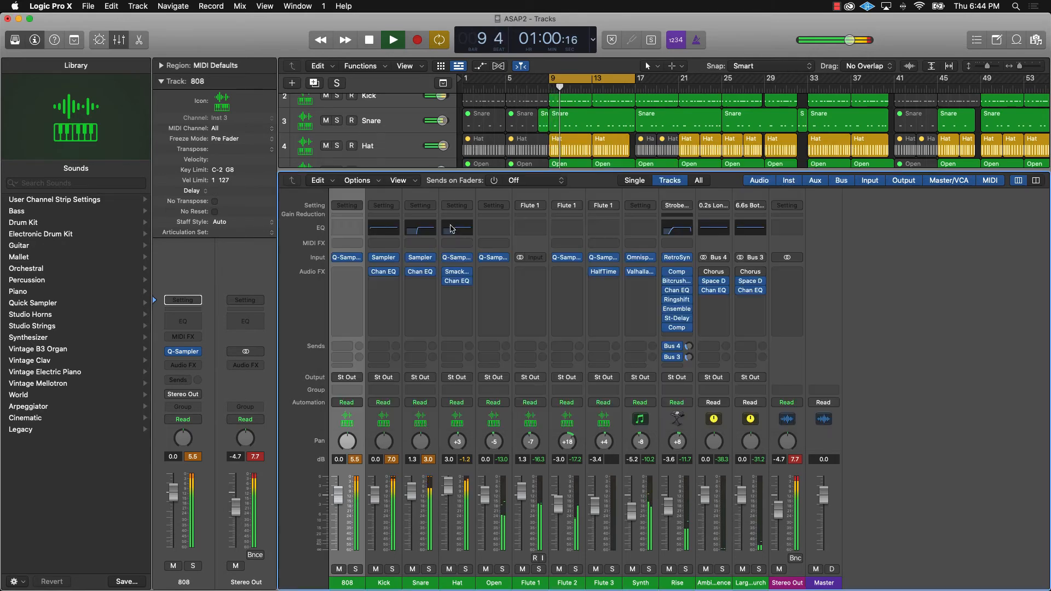
Step: Add a Channel EQ to the Open channel with a steeper low cut, raising the cutoff to remove its lows
click(493, 228)
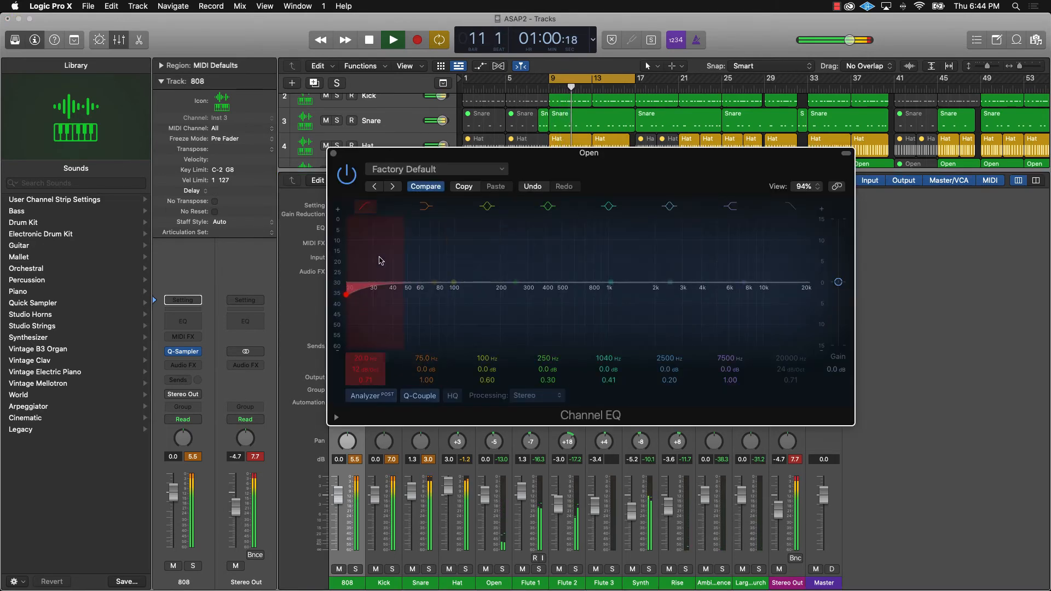
drag(365, 369, 366, 351)
drag(347, 294, 547, 295)
key(super+w)
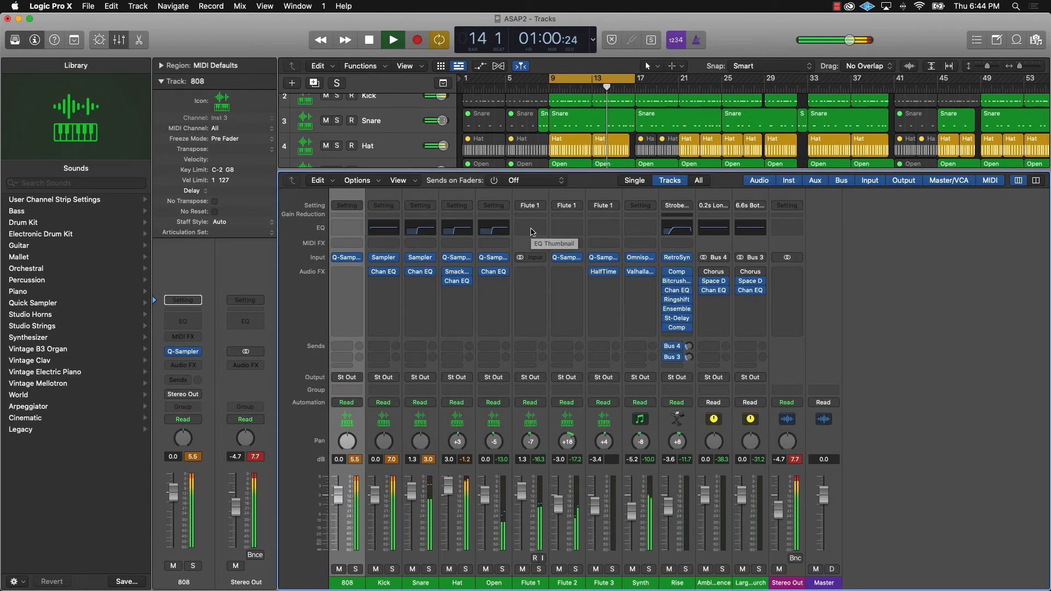
Step: Add a Channel EQ to Flute 1 and roll off its low end with a 48 dB/Oct low cut
click(531, 231)
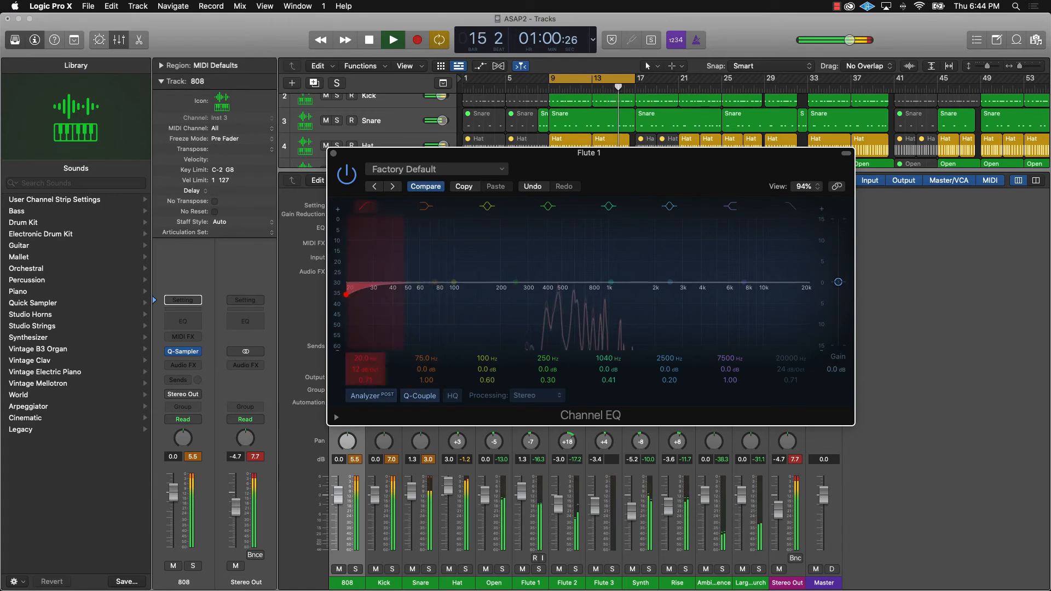
drag(368, 369, 368, 337)
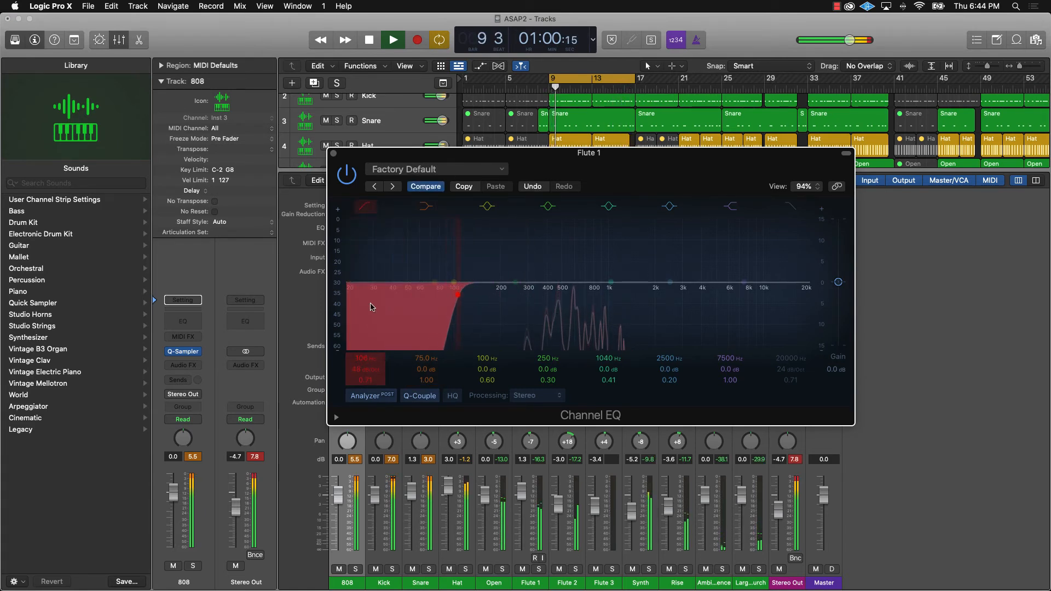
click(333, 153)
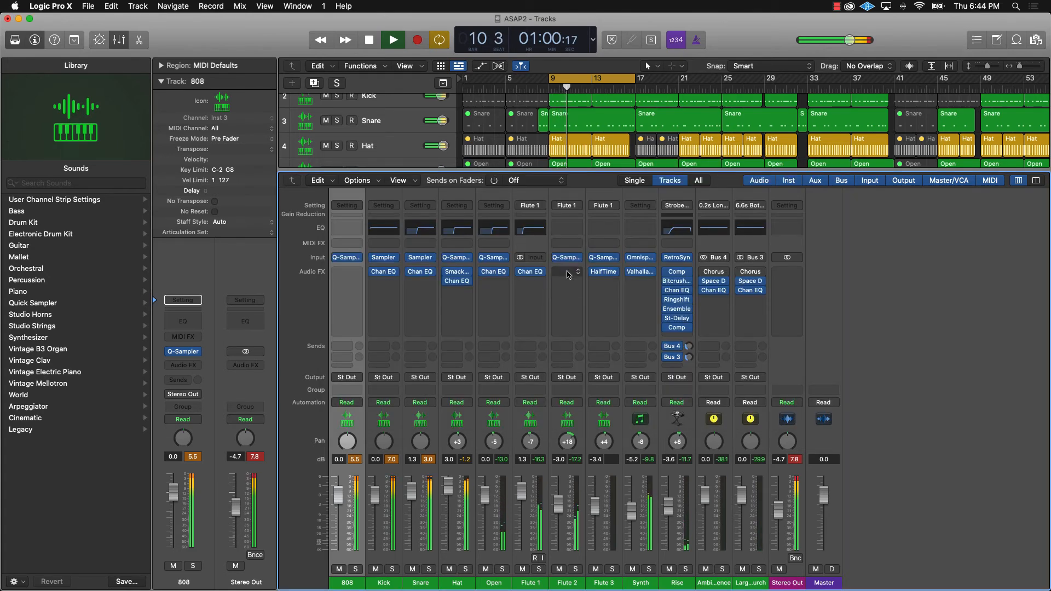
Step: Add a Channel EQ to Flute 2 and enable its low-cut band to roll off the low end
click(567, 229)
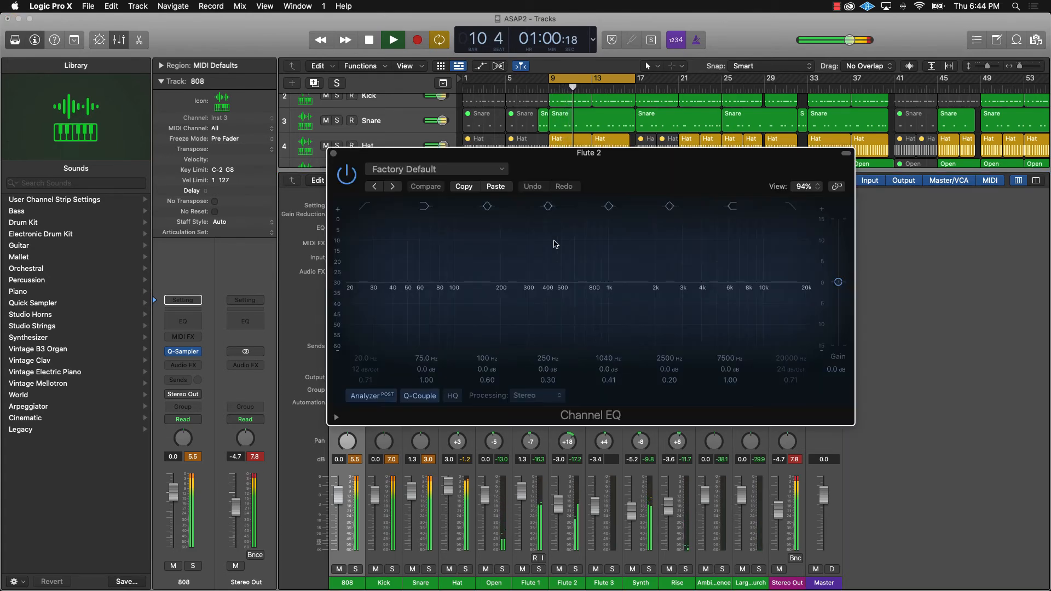
click(364, 208)
drag(373, 370, 373, 329)
click(333, 155)
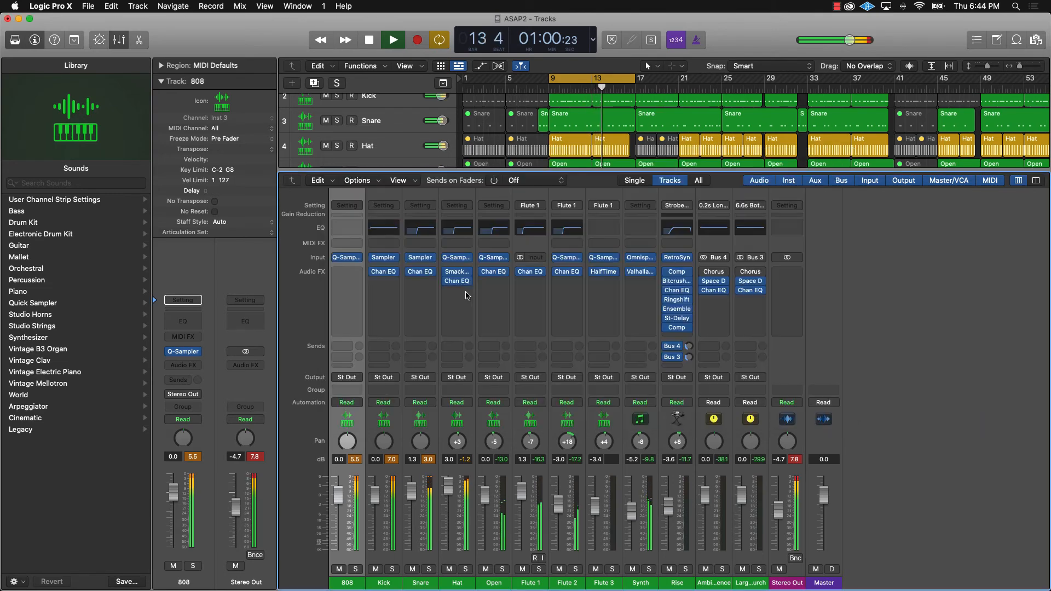
Step: Add a Channel EQ to the Synth with a 48 dB/Oct low cut at 352 Hz and close its window
click(642, 230)
click(379, 372)
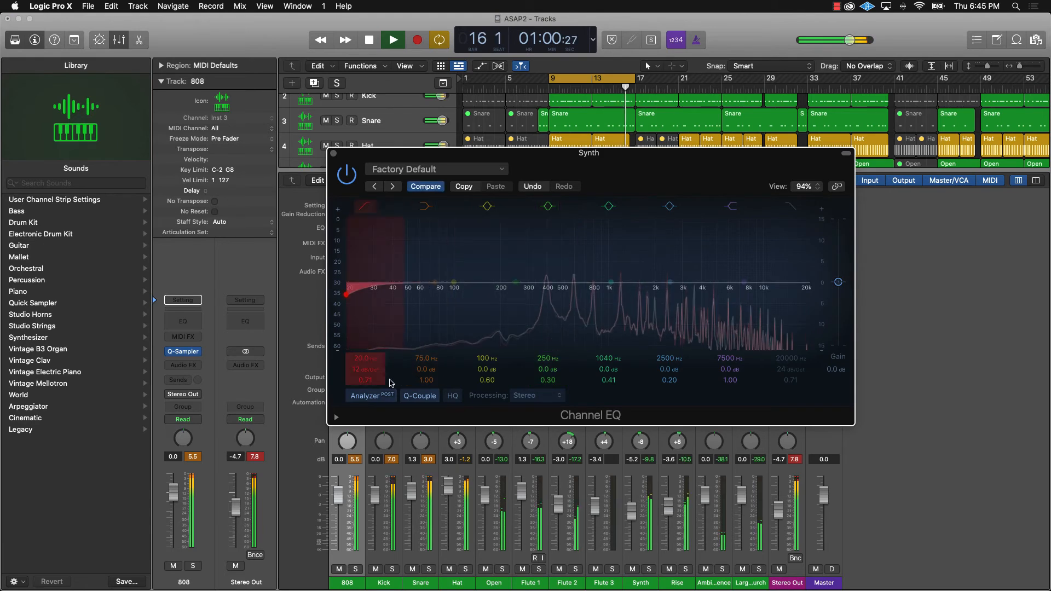
drag(379, 373, 365, 313)
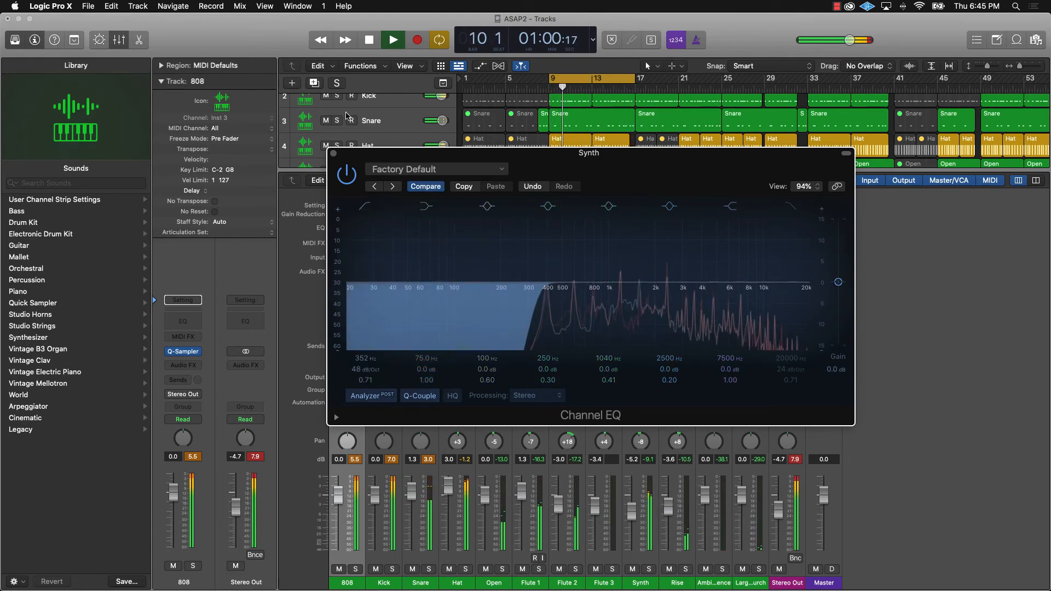
click(334, 155)
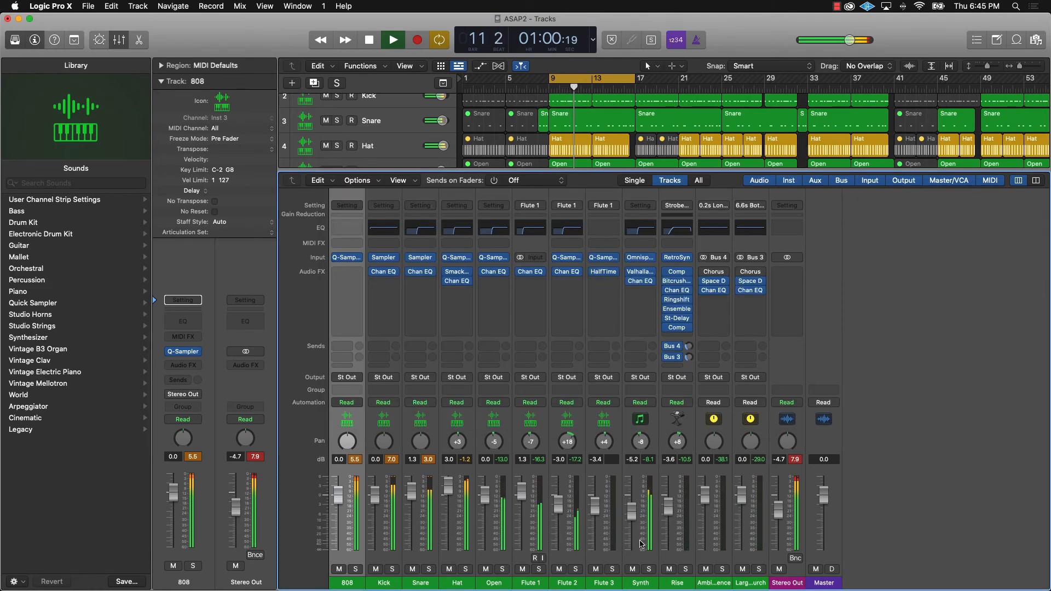
Step: Set the Synth's ValhallaRoom reverb to 29.0% mix, 2.99 s decay and 8960 Hz high cut
click(641, 272)
drag(358, 364, 358, 355)
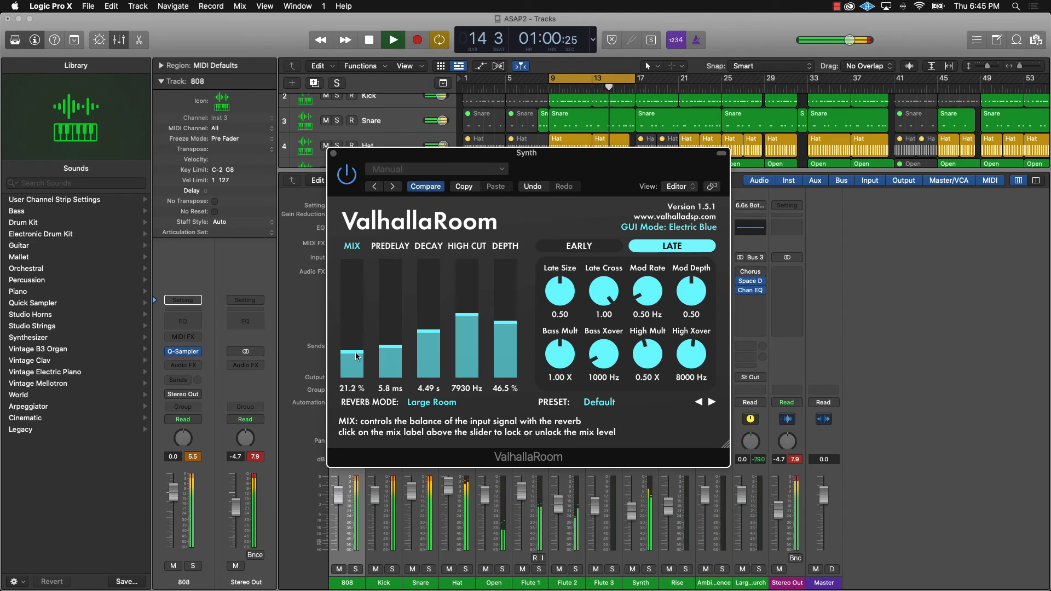
drag(427, 336, 469, 310)
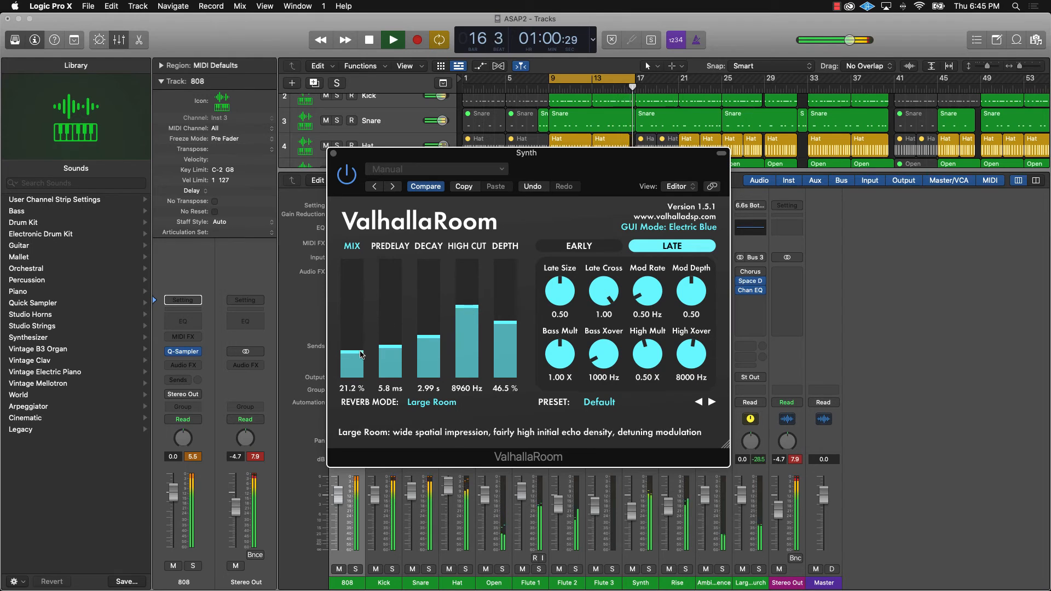
mouse_move(359, 351)
mouse_down()
mouse_move(366, 323)
mouse_move(366, 346)
mouse_up()
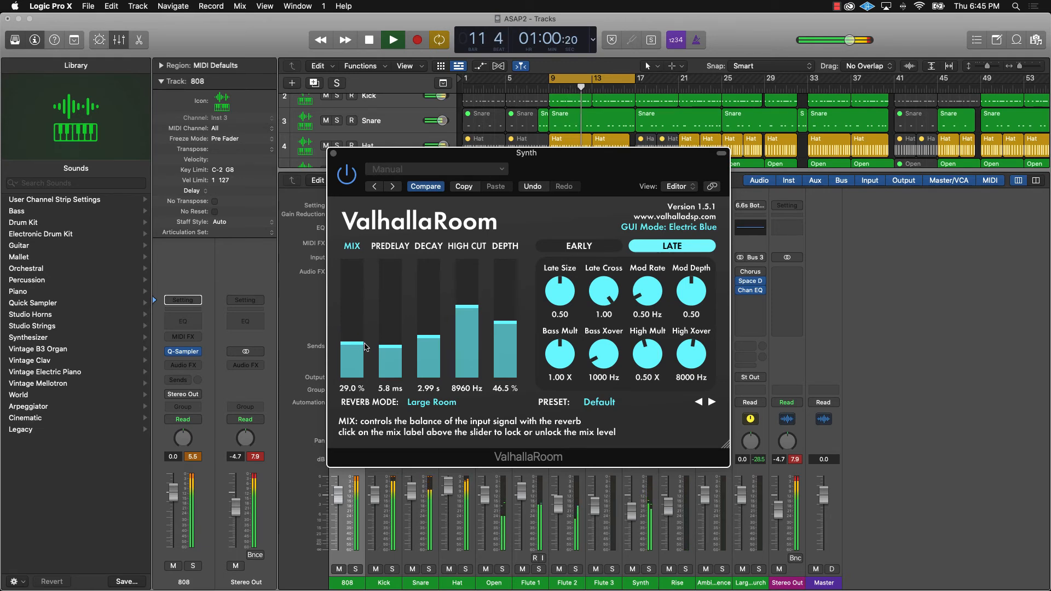
click(334, 153)
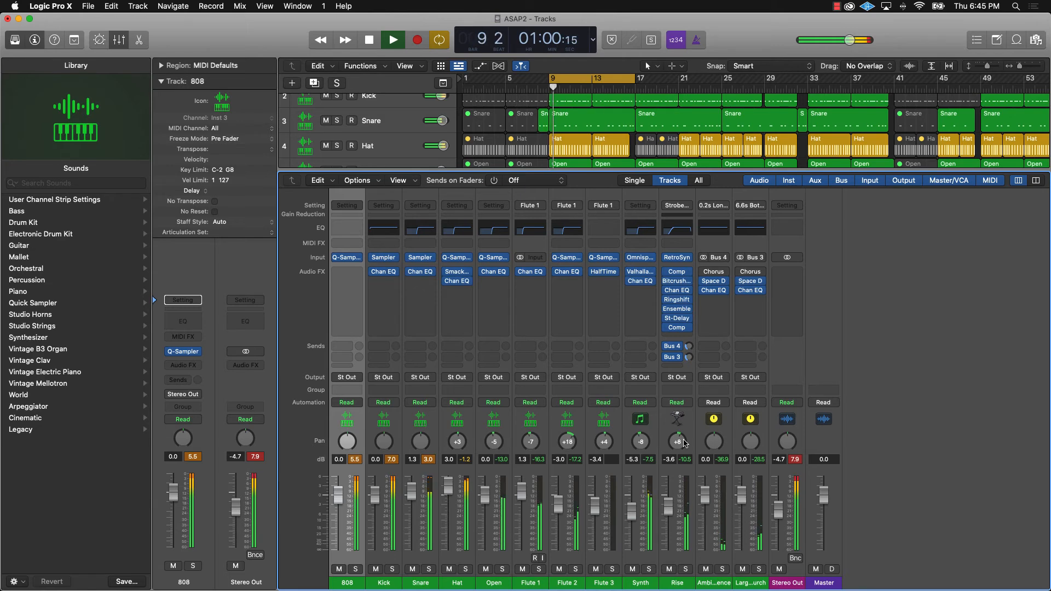
Step: Stop playback, return to the full track arrangement, turn off cycle mode and clear the Stereo Out peak reading
key(space)
key(p)
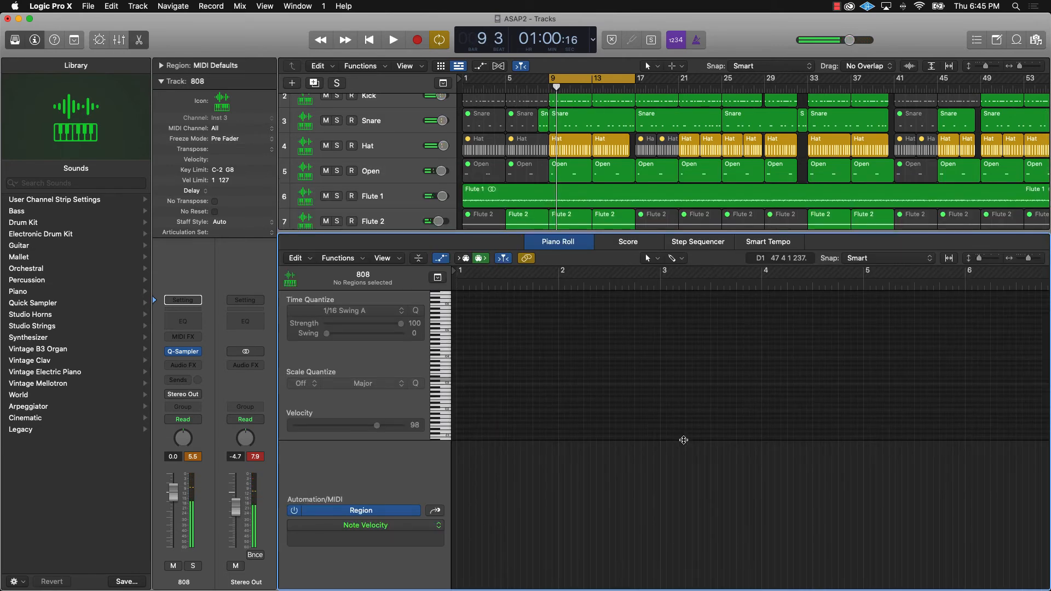
key(p)
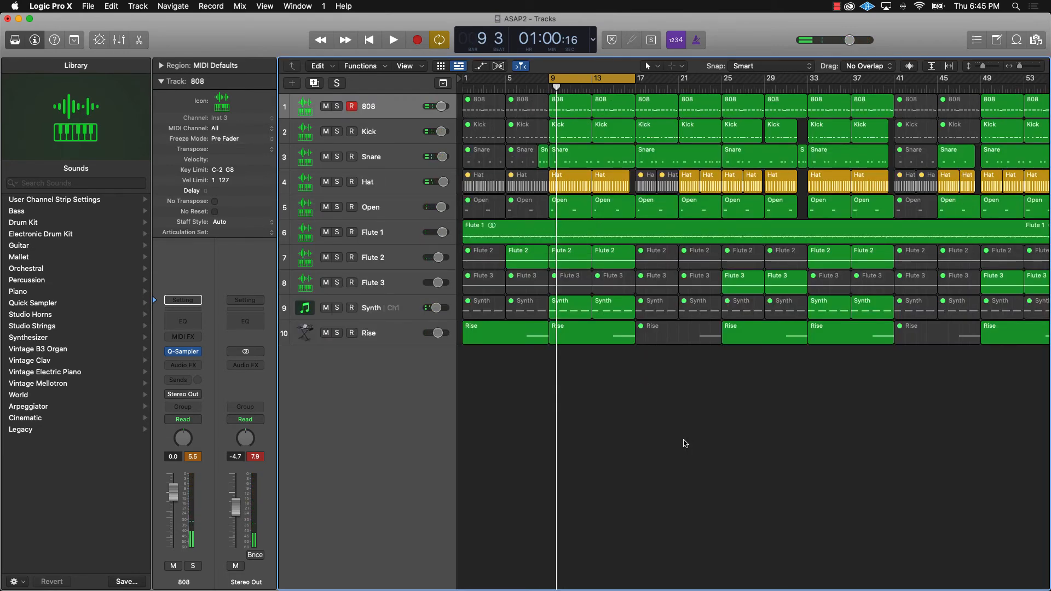
click(598, 74)
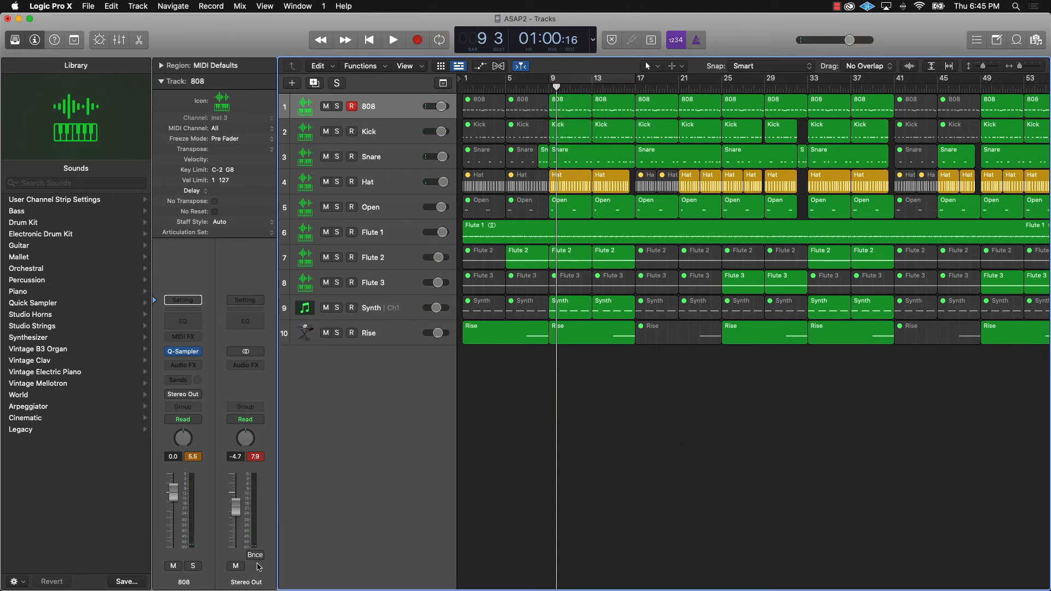
click(254, 458)
Step: Insert a stereo Adaptive Limiter on the Stereo Out channel
click(247, 366)
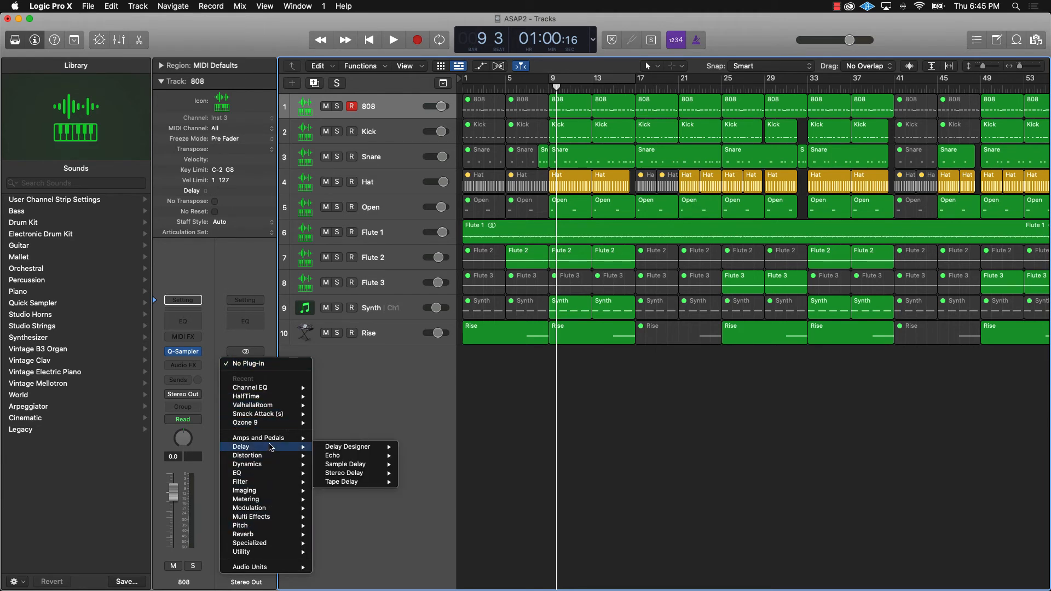
mouse_move(272, 440)
mouse_move(263, 467)
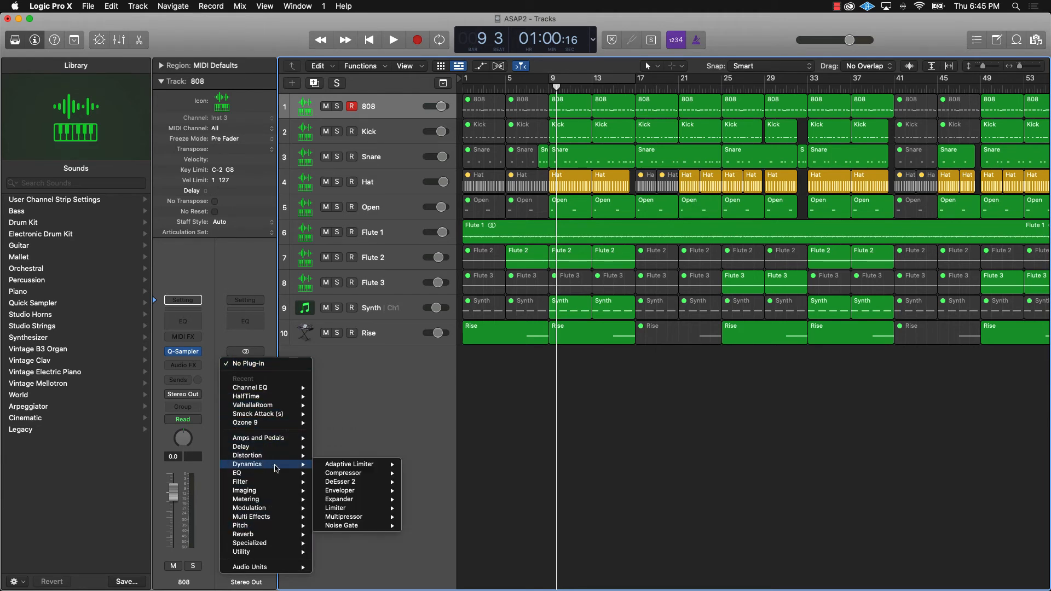
mouse_move(353, 470)
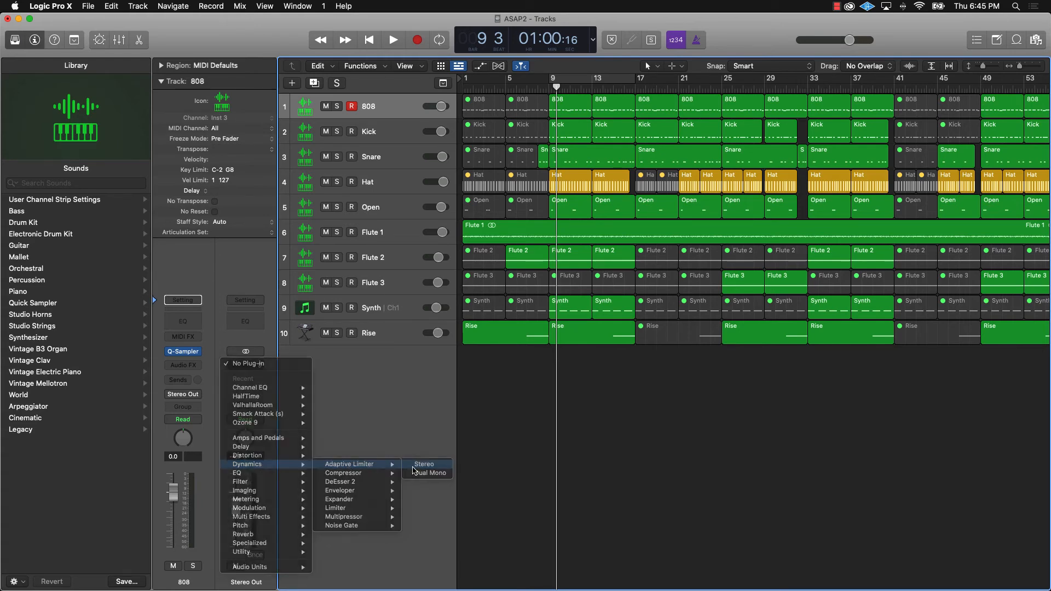
click(415, 465)
drag(778, 289, 770, 298)
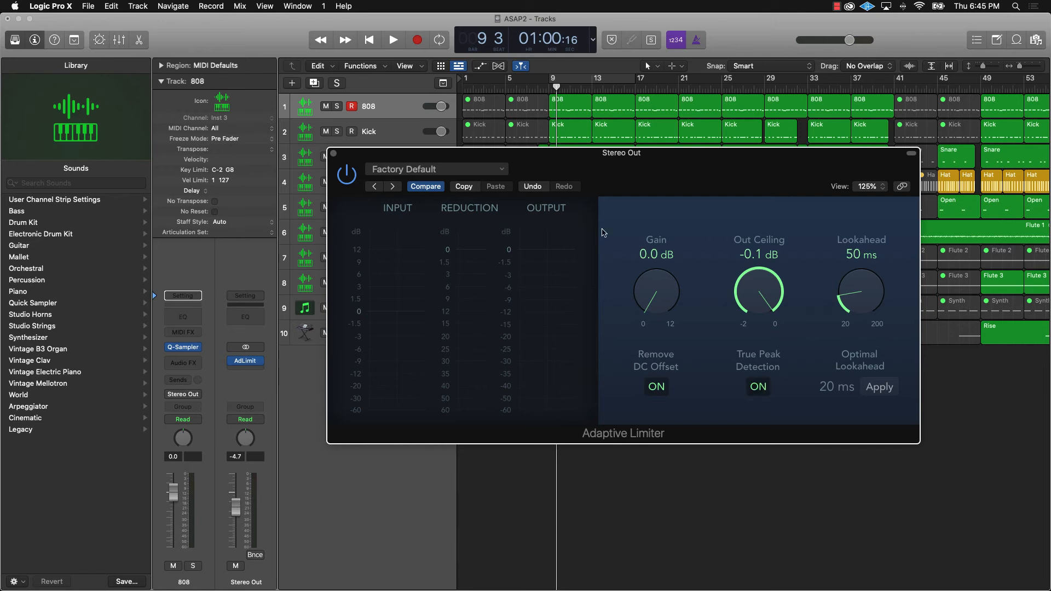
Step: Start playback and reset the Stereo Out fader to 0.0 dB
key(space)
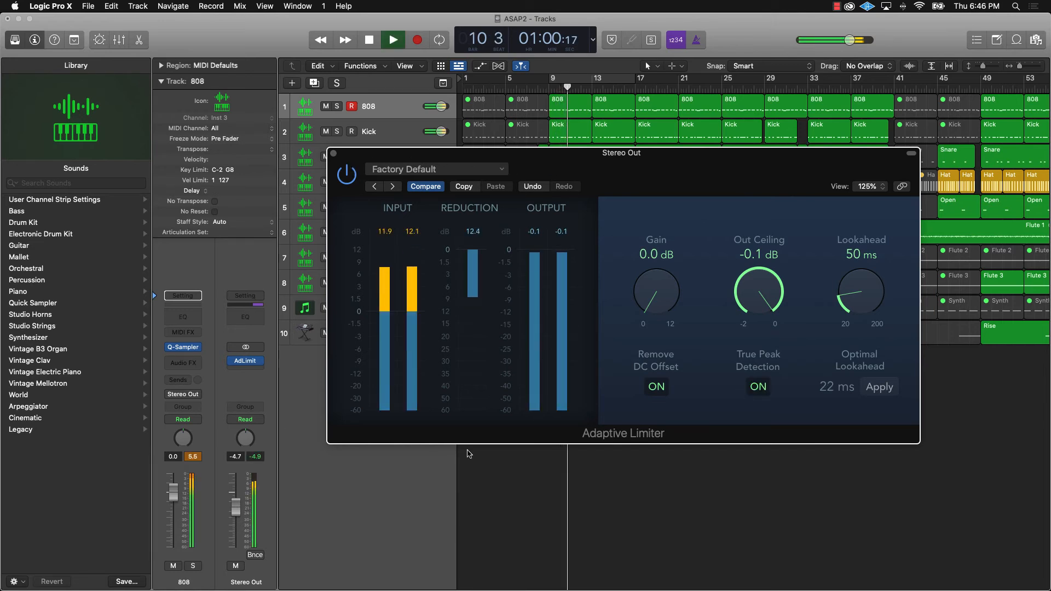
alt+click(240, 515)
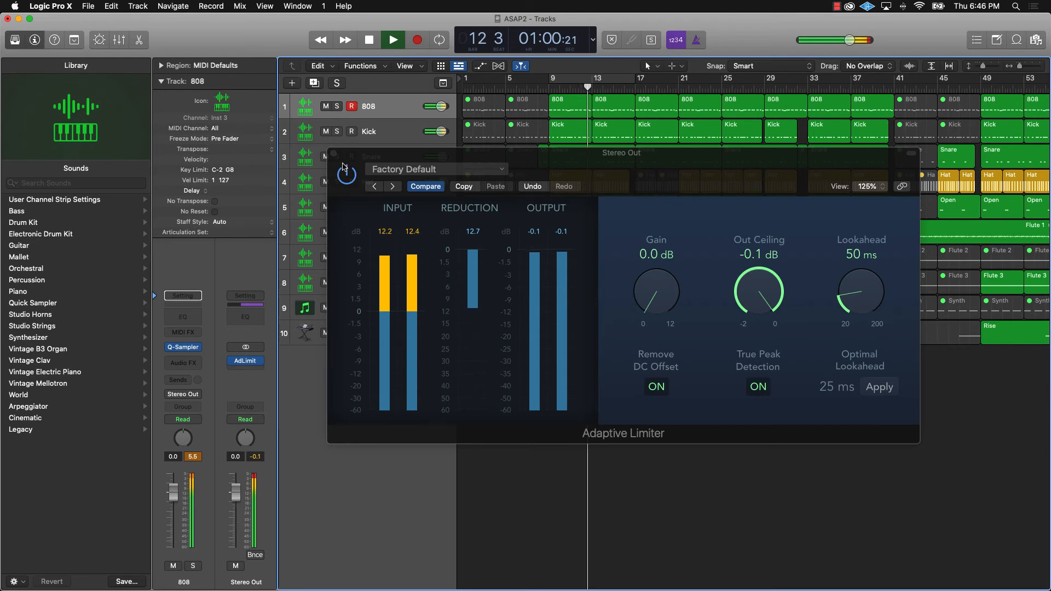
Step: Try an Out Ceiling of -1.9 dB on the Adaptive Limiter, restore it to -0.1 dB and close its window
drag(383, 160, 565, 150)
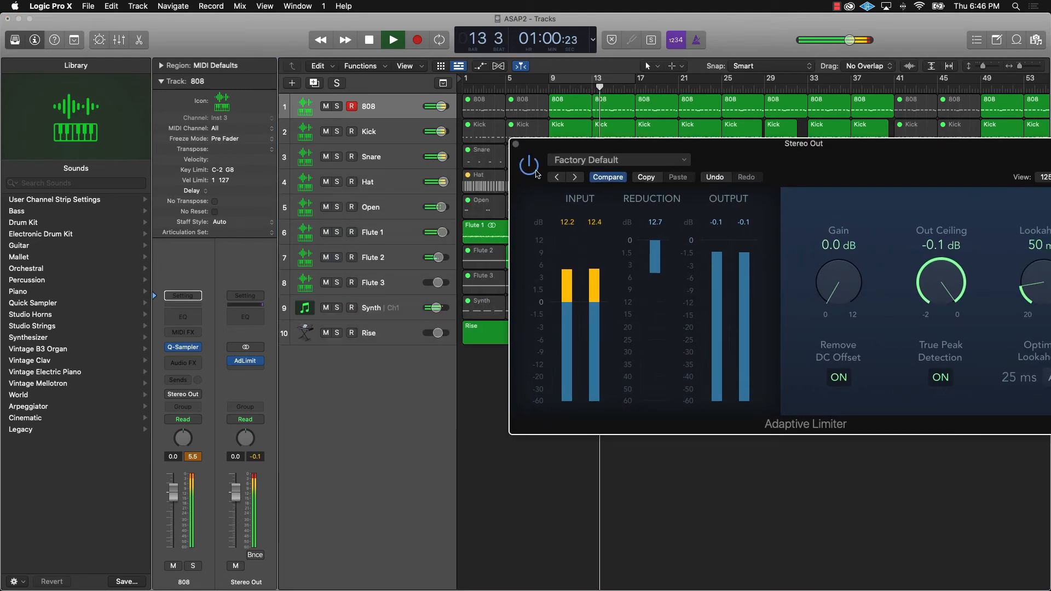
drag(943, 292, 948, 537)
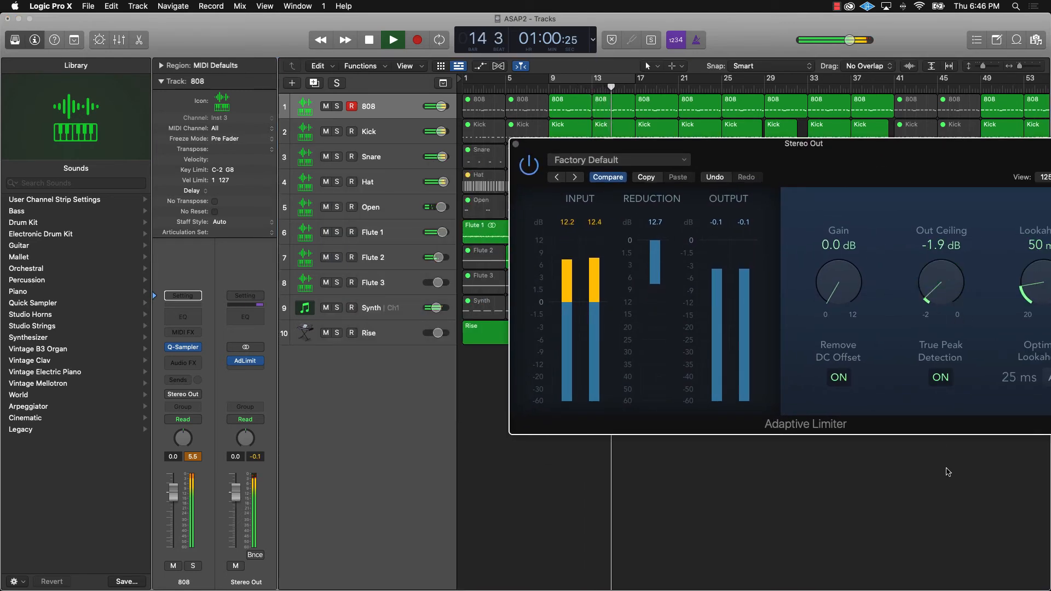
alt+click(935, 283)
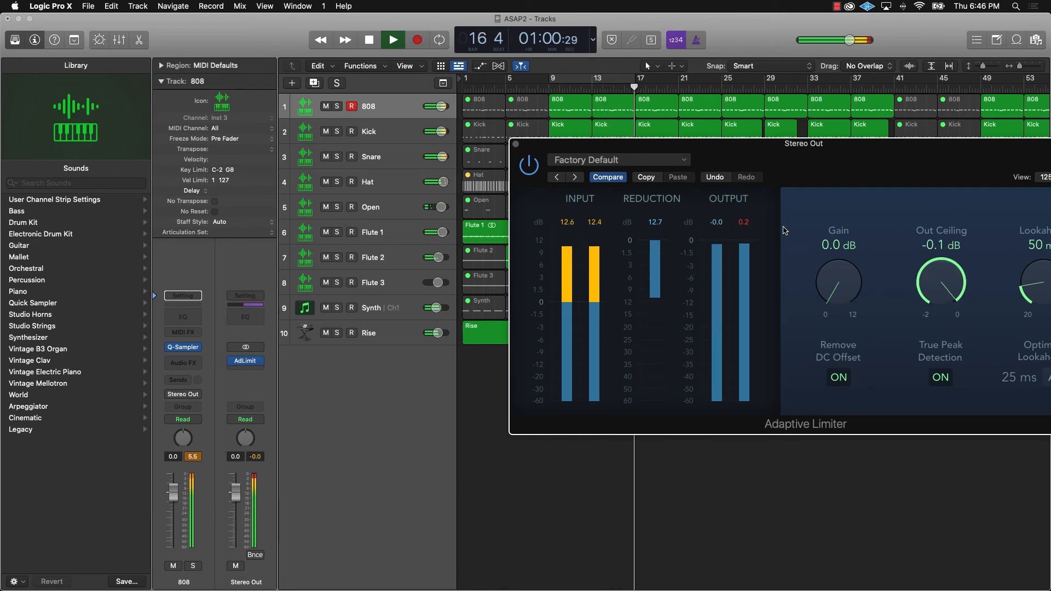
click(516, 144)
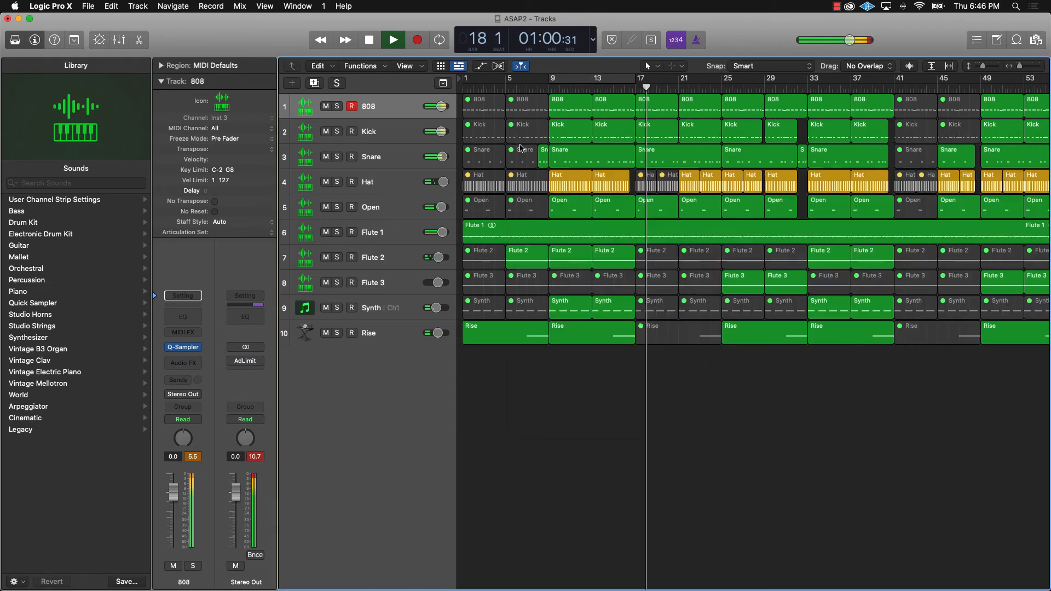
Step: Stop playback and remove the Adaptive Limiter from the Stereo Out channel
key(space)
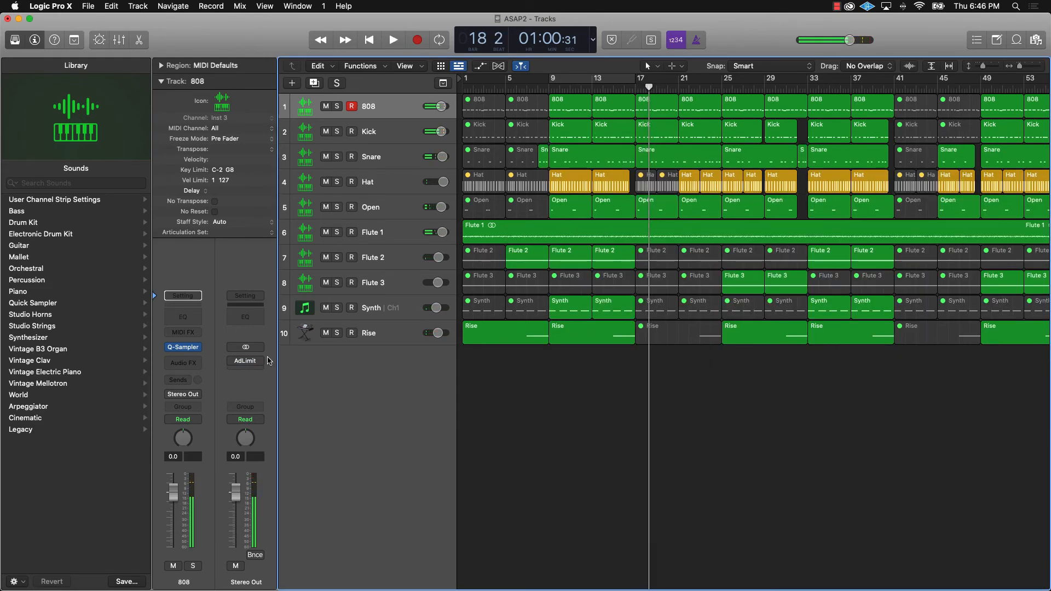
click(261, 365)
click(288, 379)
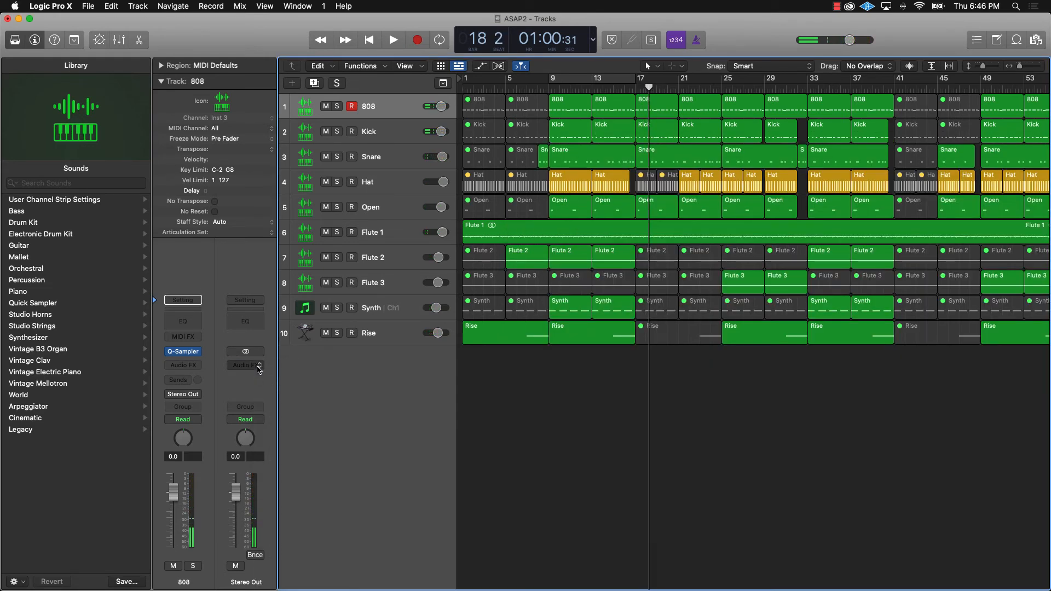
Step: Insert iZotope Ozone 9 in stereo on the Stereo Out channel
click(245, 364)
mouse_move(263, 567)
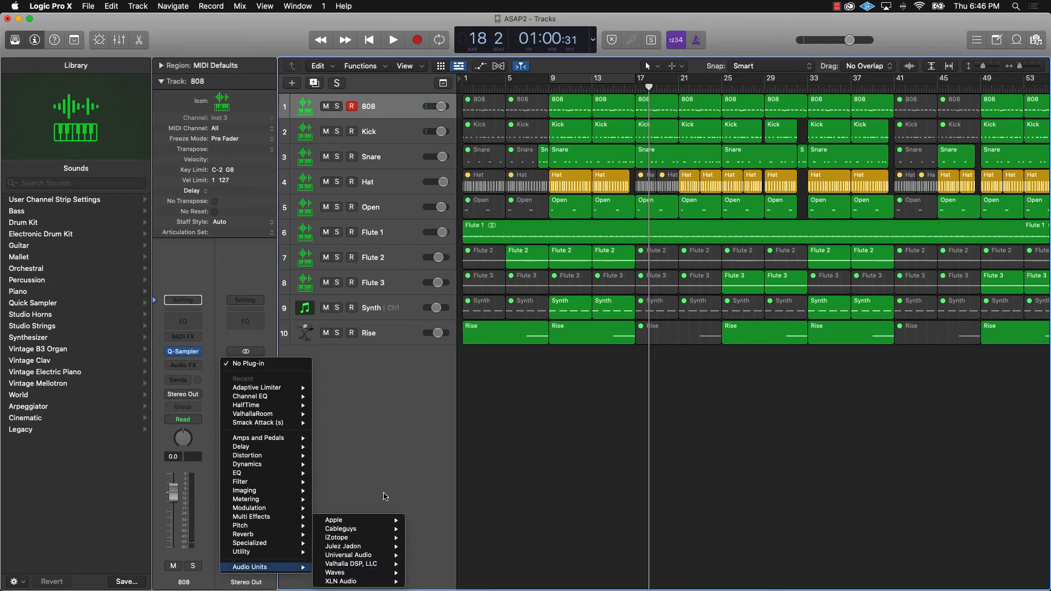
mouse_move(378, 538)
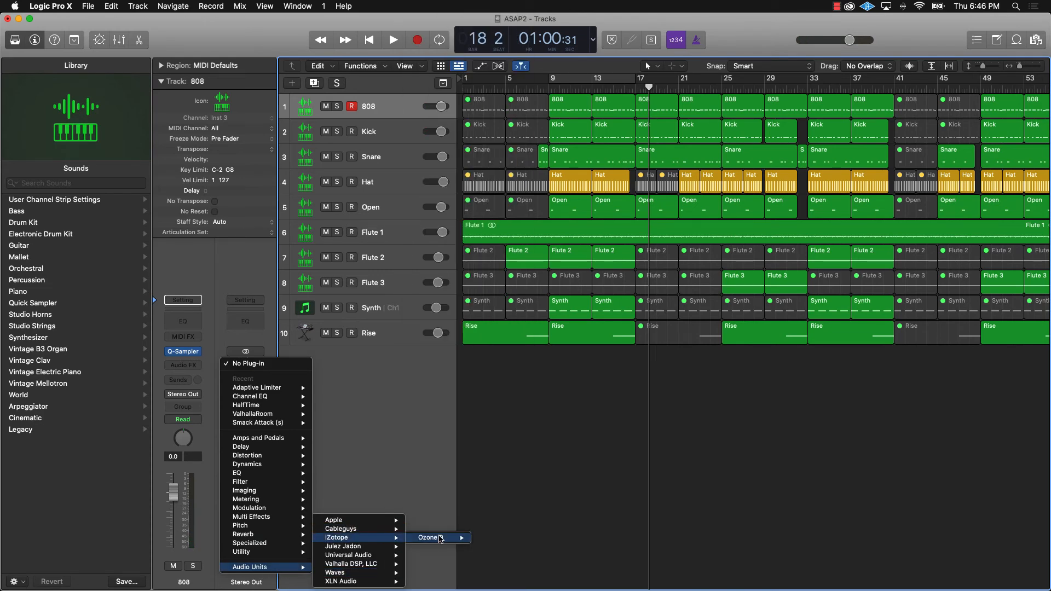
mouse_move(436, 545)
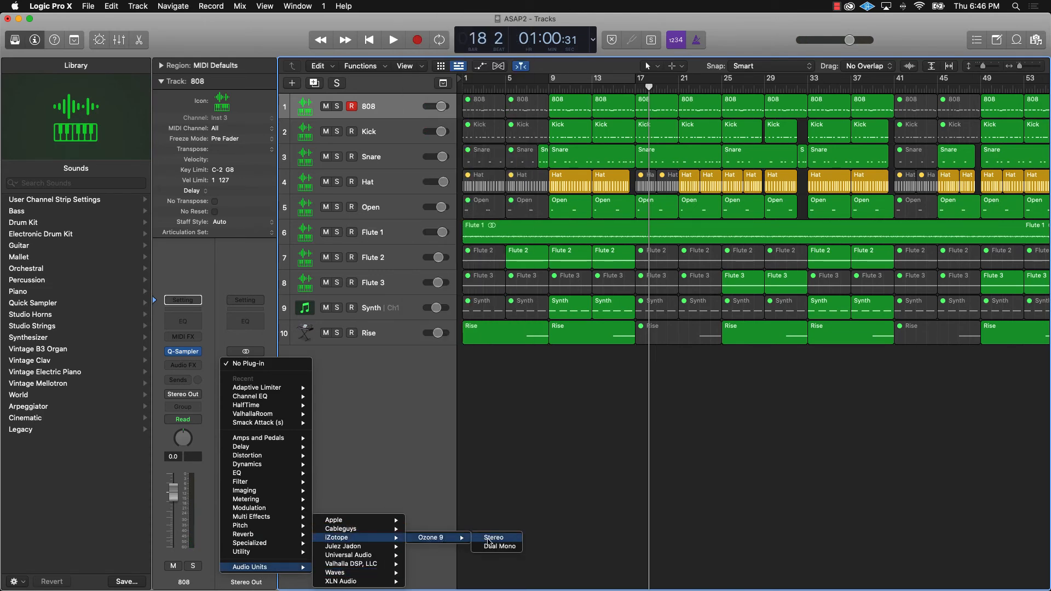
click(493, 538)
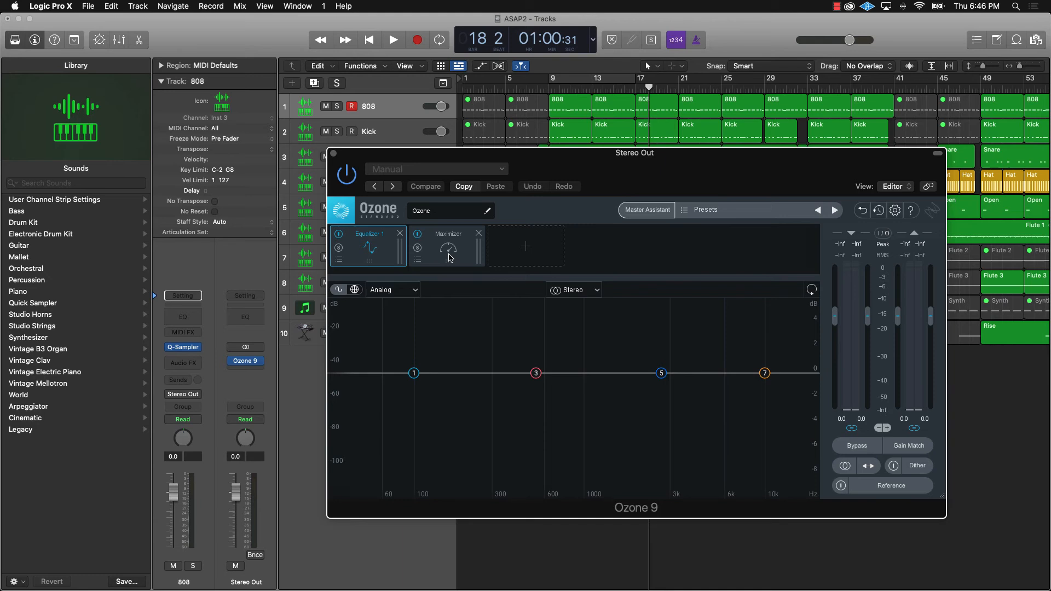
Step: In Ozone's Maximizer, enable True Peak, set the ceiling to -1.0 dB and choose the IRC IV Transient mode
click(450, 258)
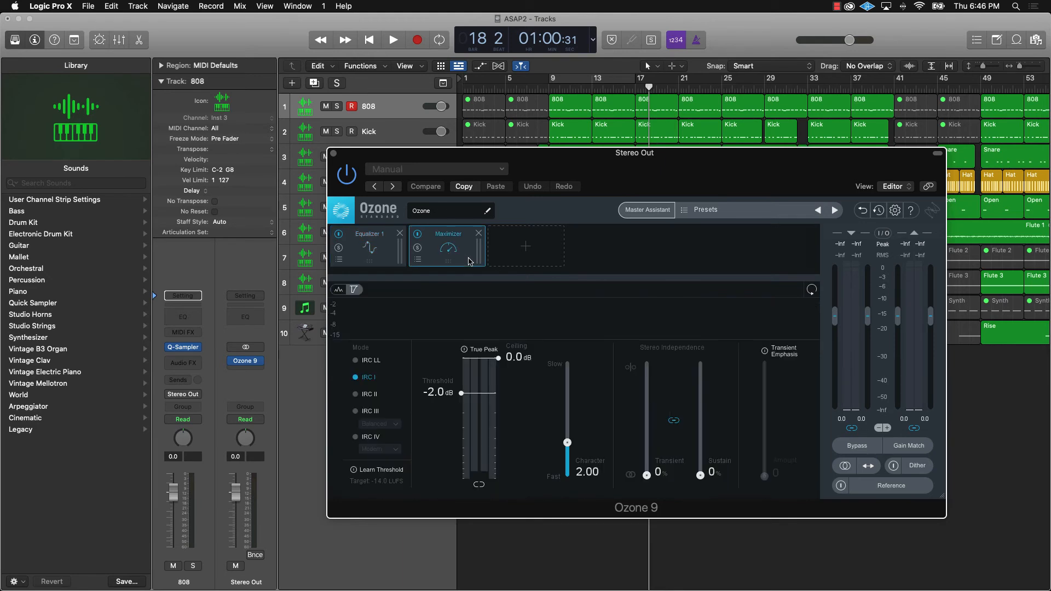
drag(500, 366, 502, 377)
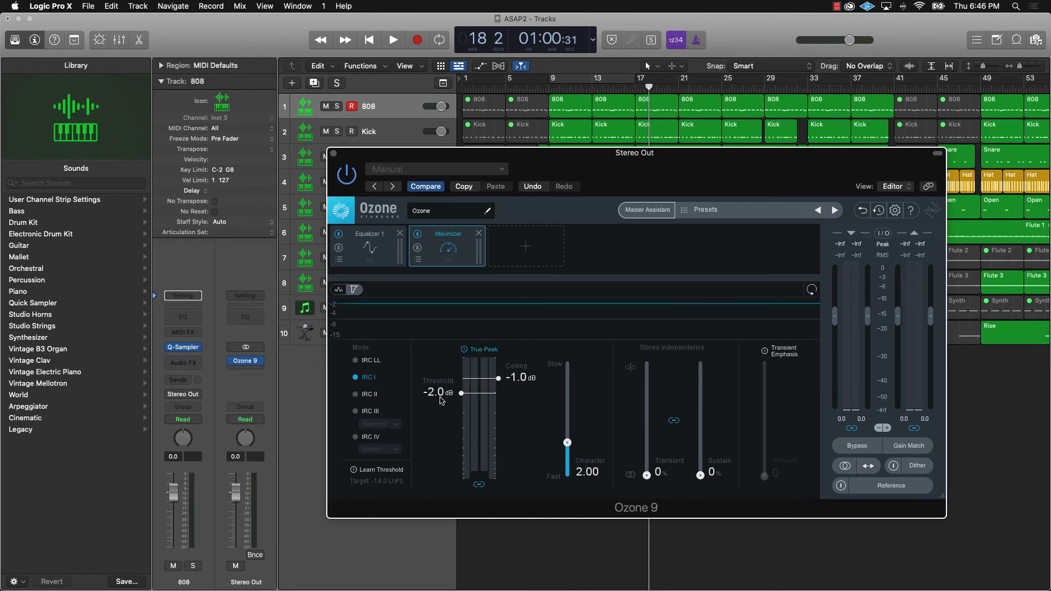
click(377, 455)
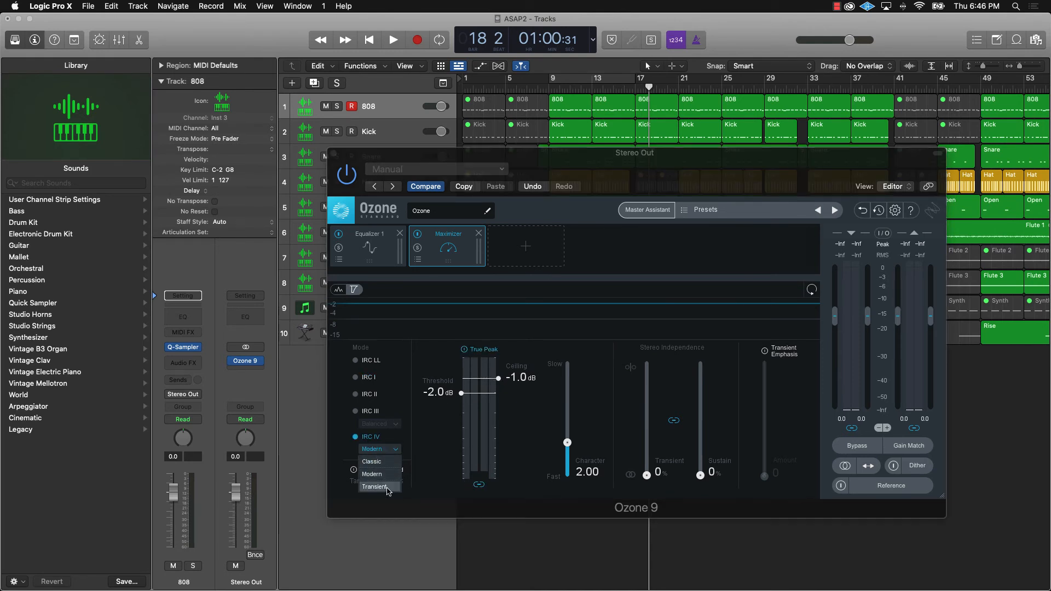
click(394, 484)
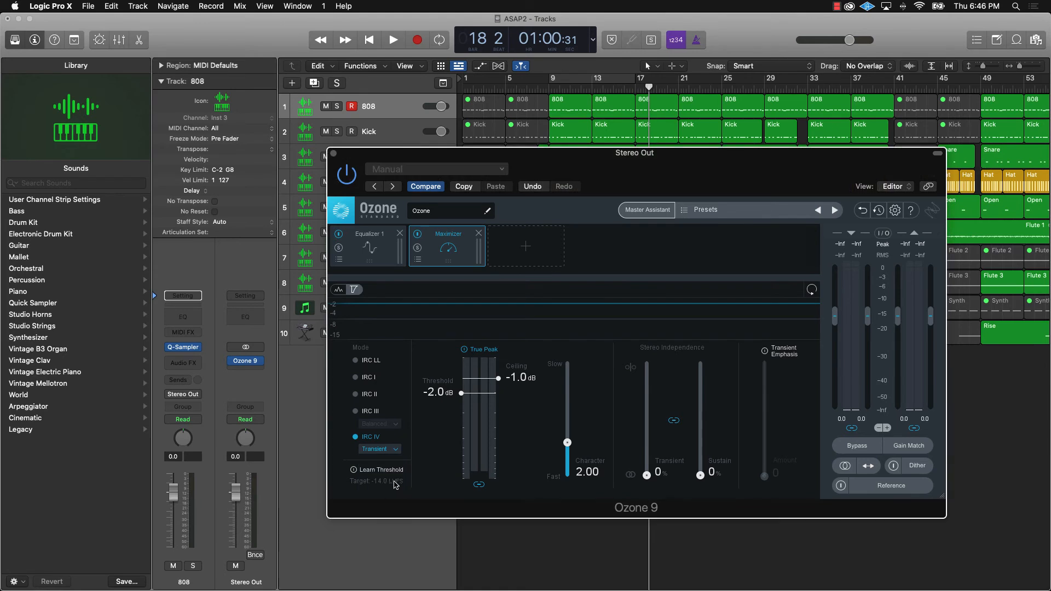
Step: Set the Baxandall Bass band in Ozone's Equalizer to 123 Hz and -0.2 dB and start playback
click(391, 265)
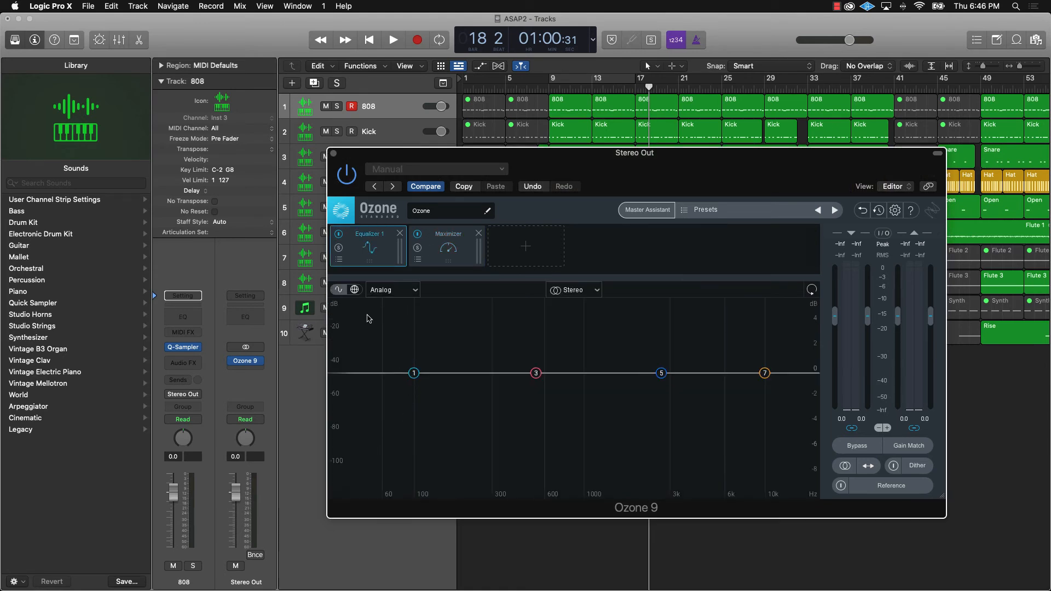
mouse_move(414, 373)
mouse_down()
mouse_move(400, 394)
mouse_move(430, 402)
mouse_move(461, 385)
mouse_move(428, 377)
mouse_up()
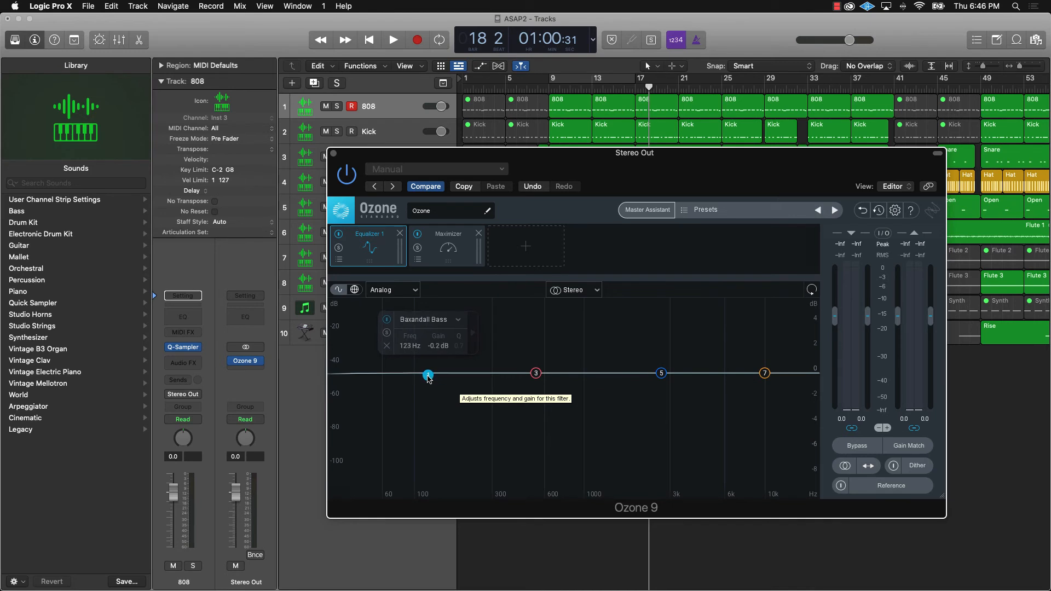
key(space)
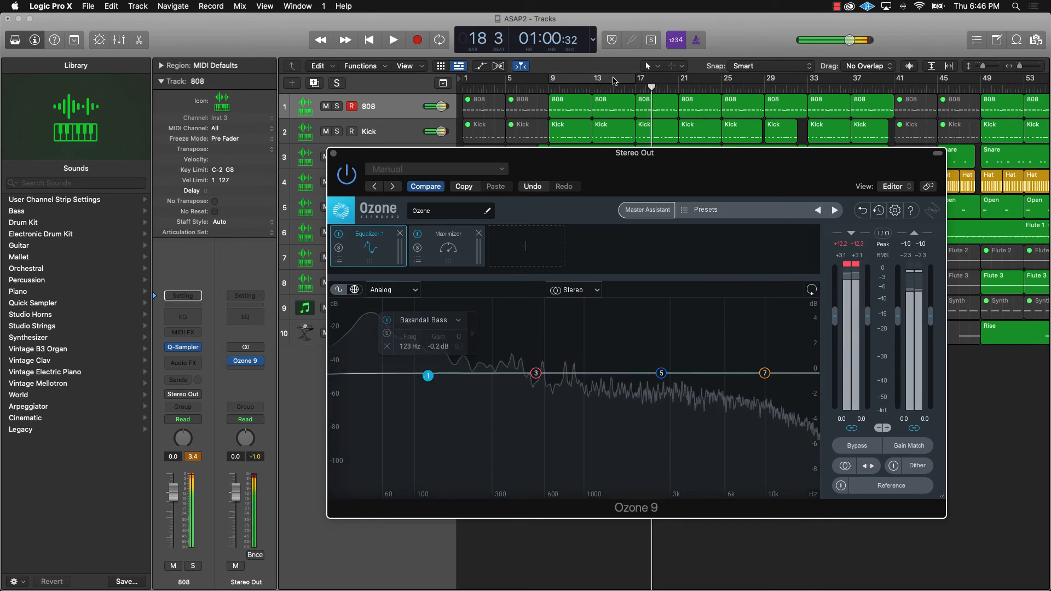
Step: Turn cycle mode back on, play the looped section from bar 9 and close the Ozone window
click(613, 78)
key(space)
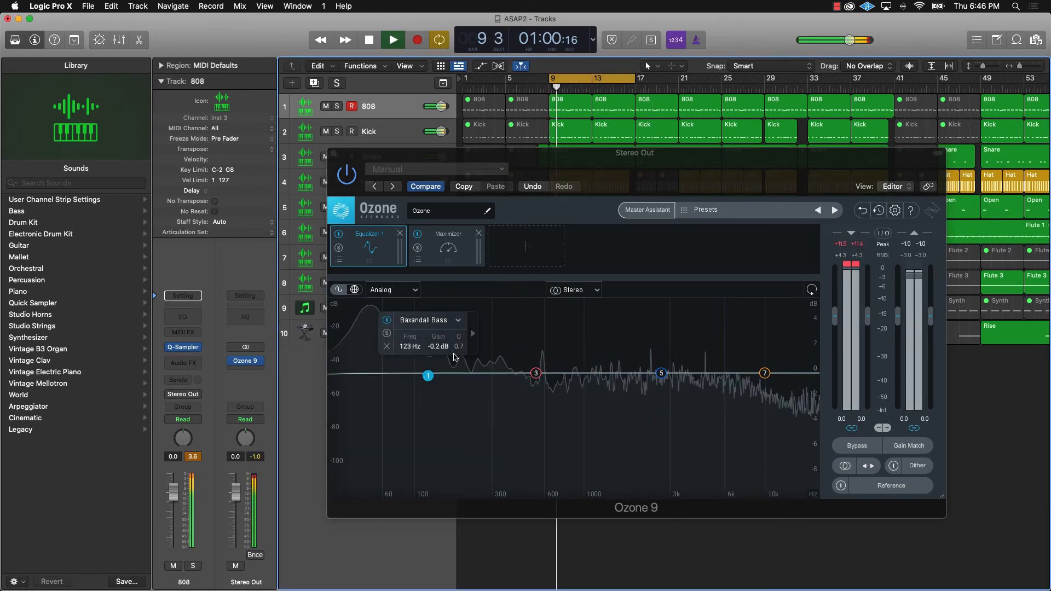
key(super+w)
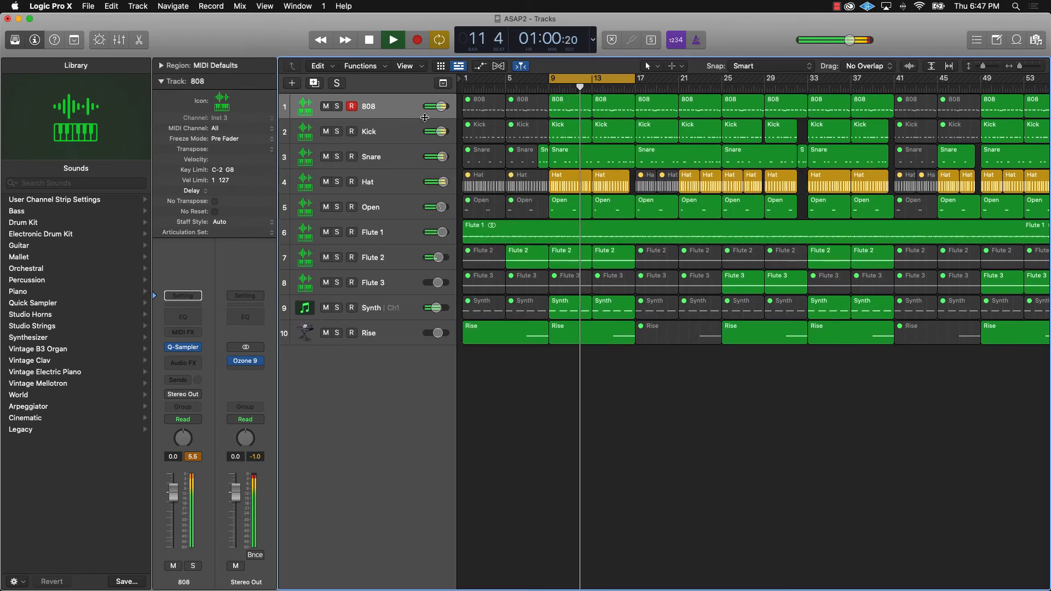
Step: Lower the 808 track's volume to -1.9 dB
drag(442, 107, 439, 106)
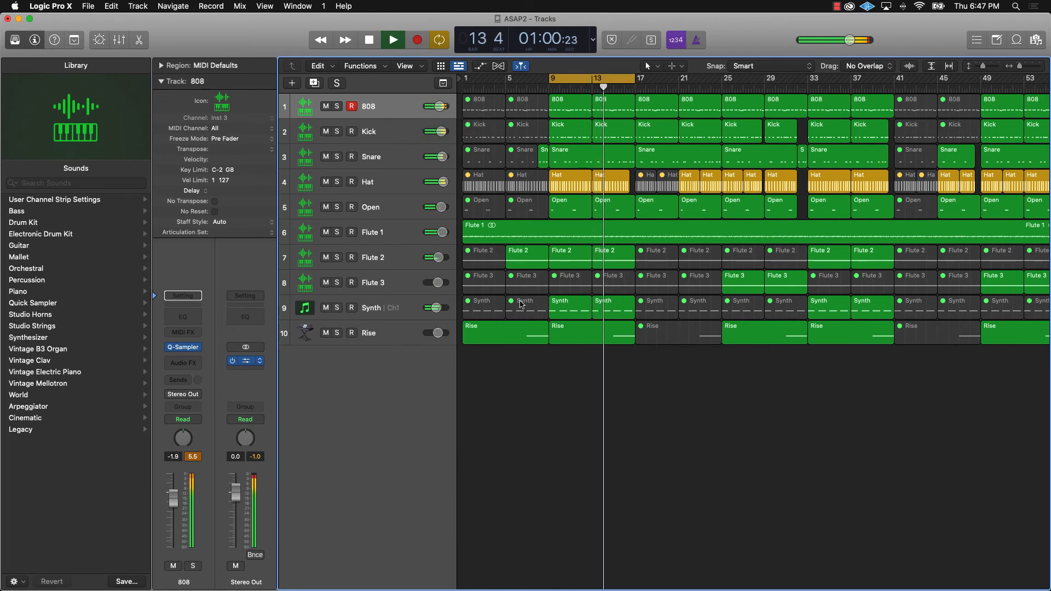
Step: Reopen Ozone's Maximizer, set the ceiling to -0.1 dB and the threshold to 0.0 dB, and stop playback
key(v)
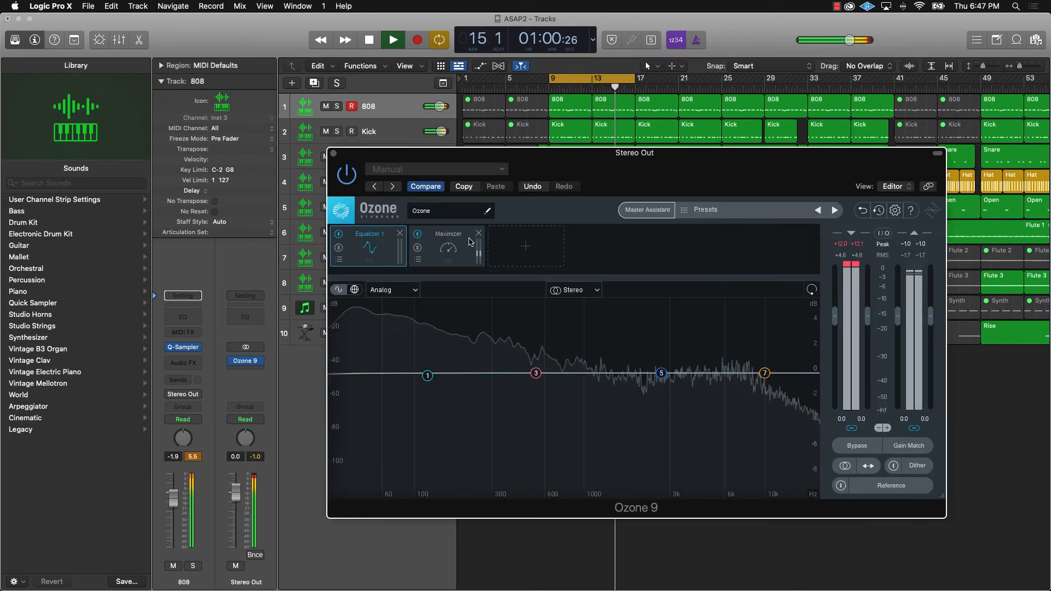
drag(517, 378, 514, 364)
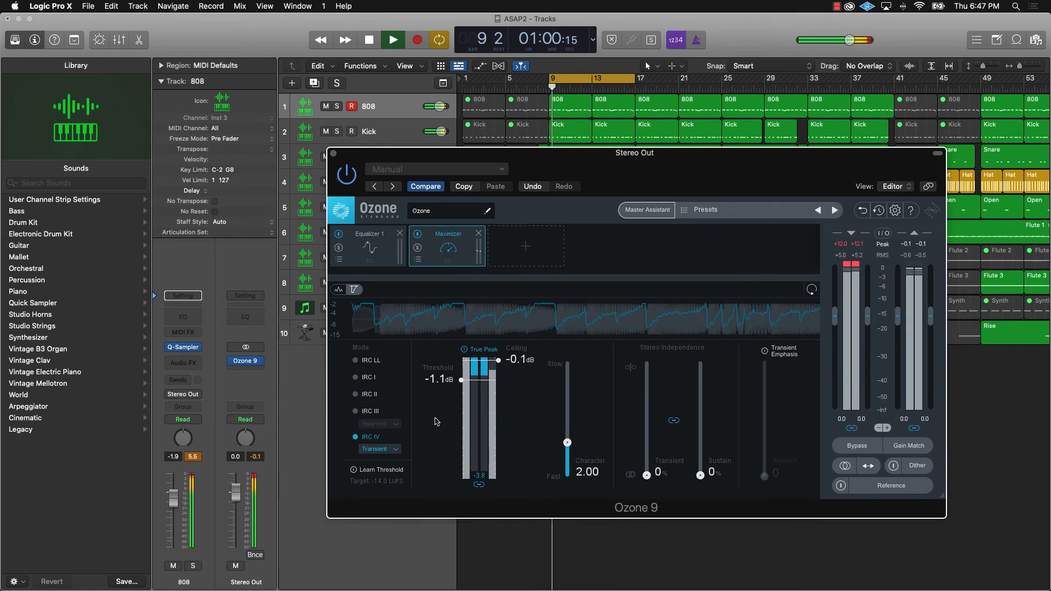
drag(438, 387, 446, 390)
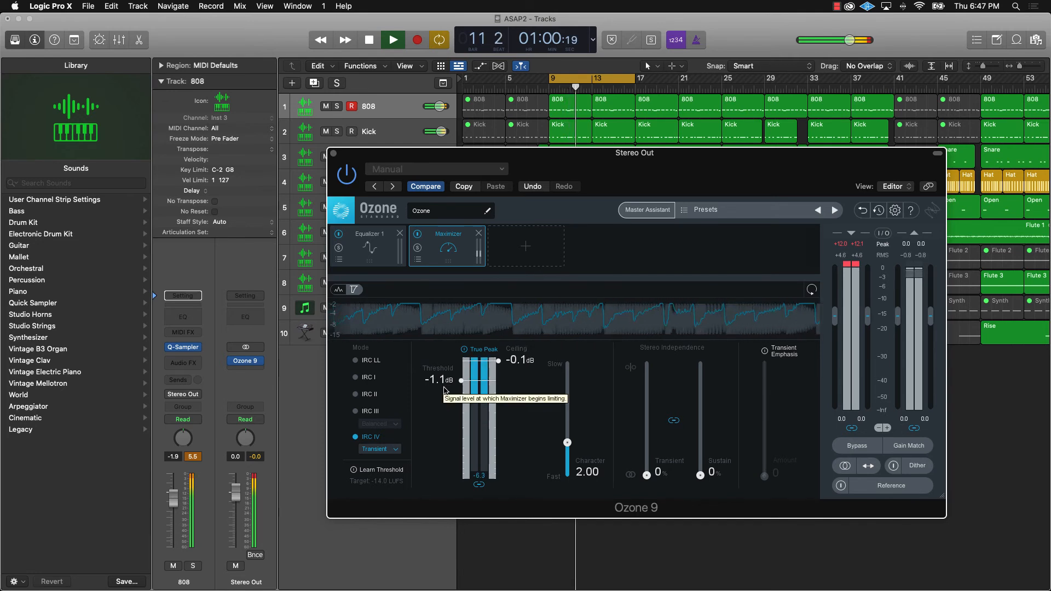
drag(438, 380, 327, 191)
key(space)
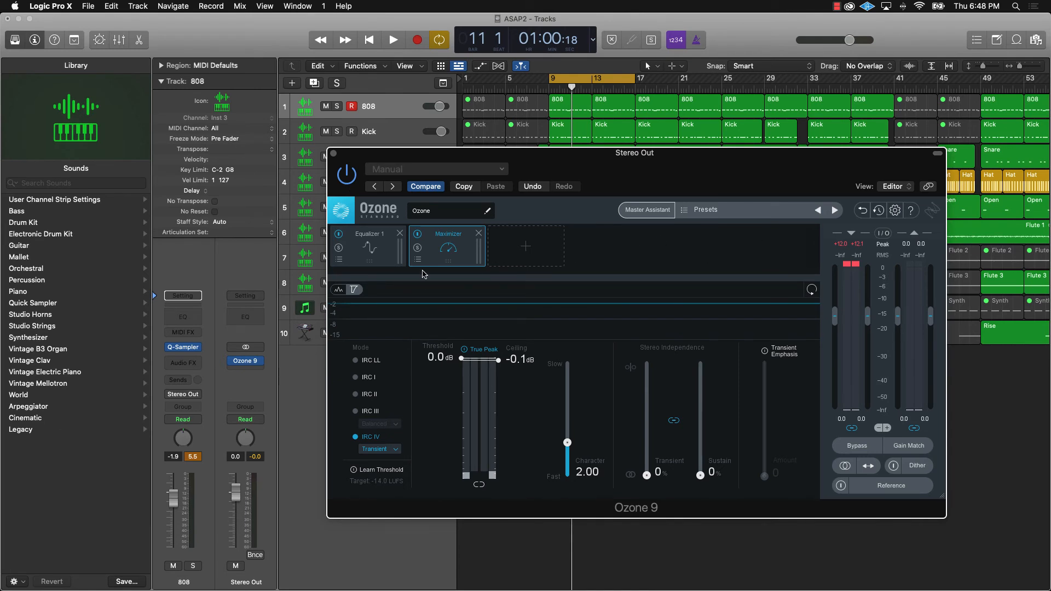
Step: Bypass the existing Ozone 9 on Stereo Out, insert a second Ozone 9 below it and close the first one's window
click(234, 363)
click(251, 372)
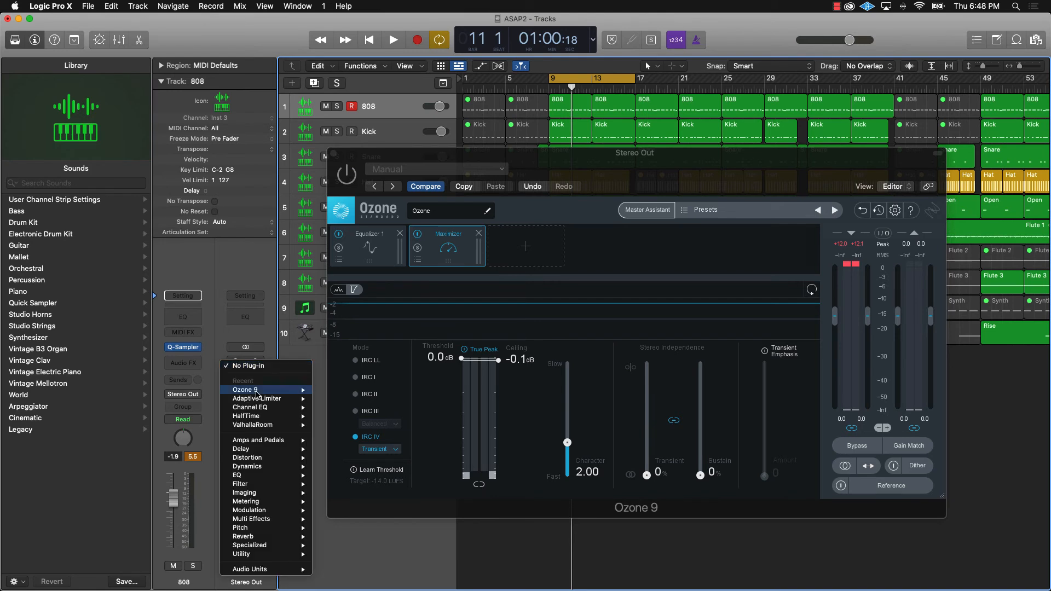
click(345, 161)
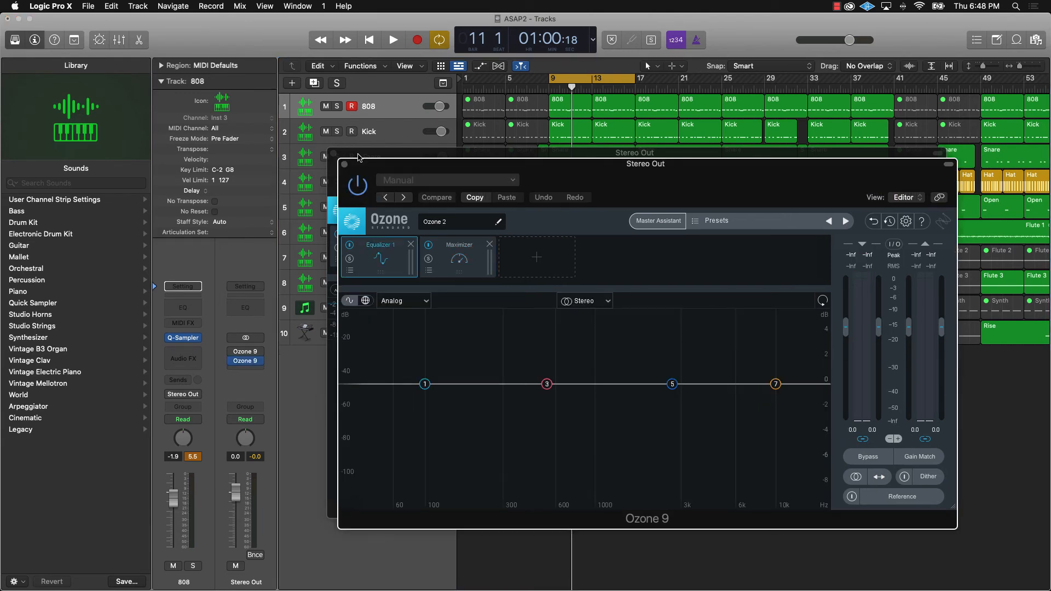
click(333, 152)
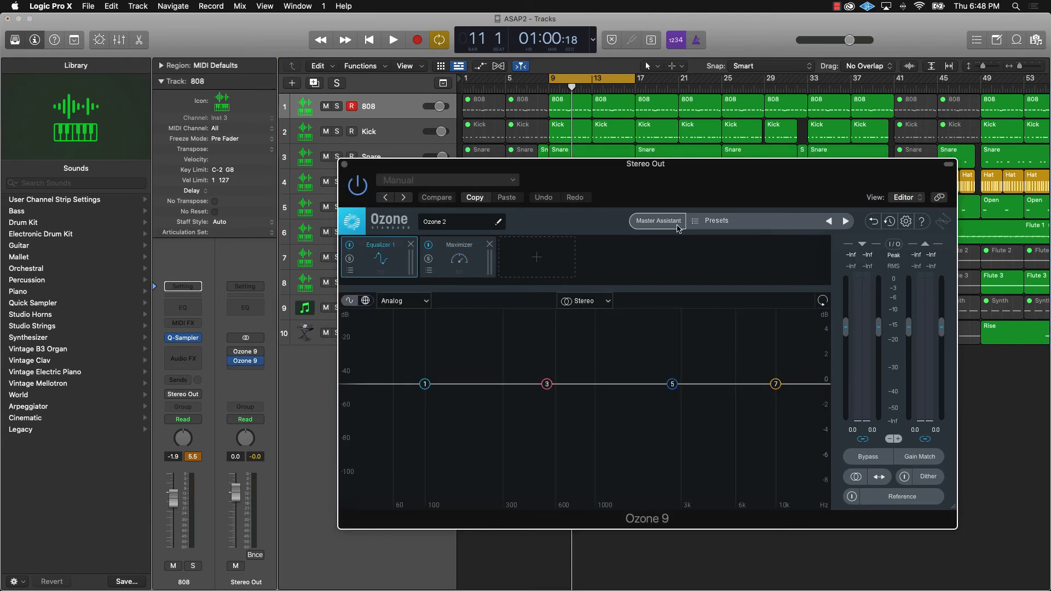
Step: Run Master Assistant in the second Ozone with Modern modules, Low intensity and Streaming destination, playing the looped section for analysis
click(659, 221)
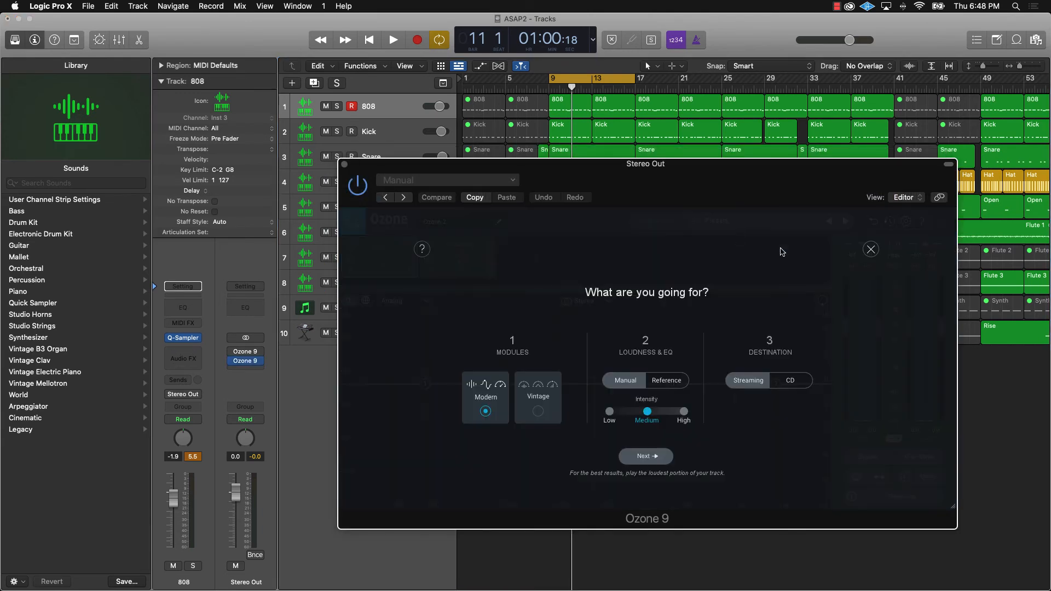
click(610, 412)
click(656, 457)
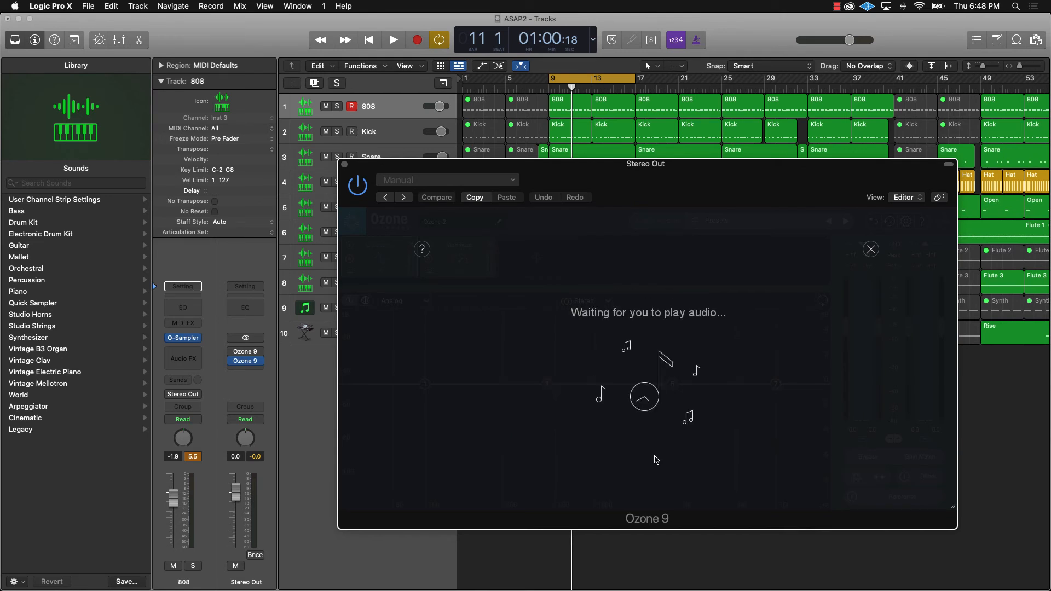
key(space)
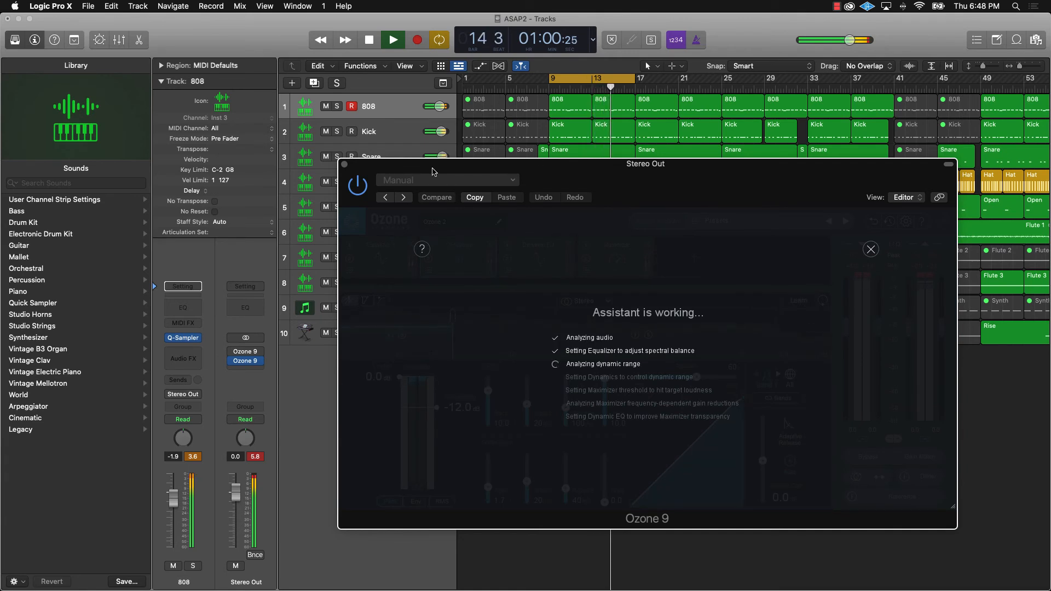
Step: Accept the Master Assistant's suggestion, set the Stereo Out fader to -1.0 dB and stop playback
drag(236, 494, 234, 511)
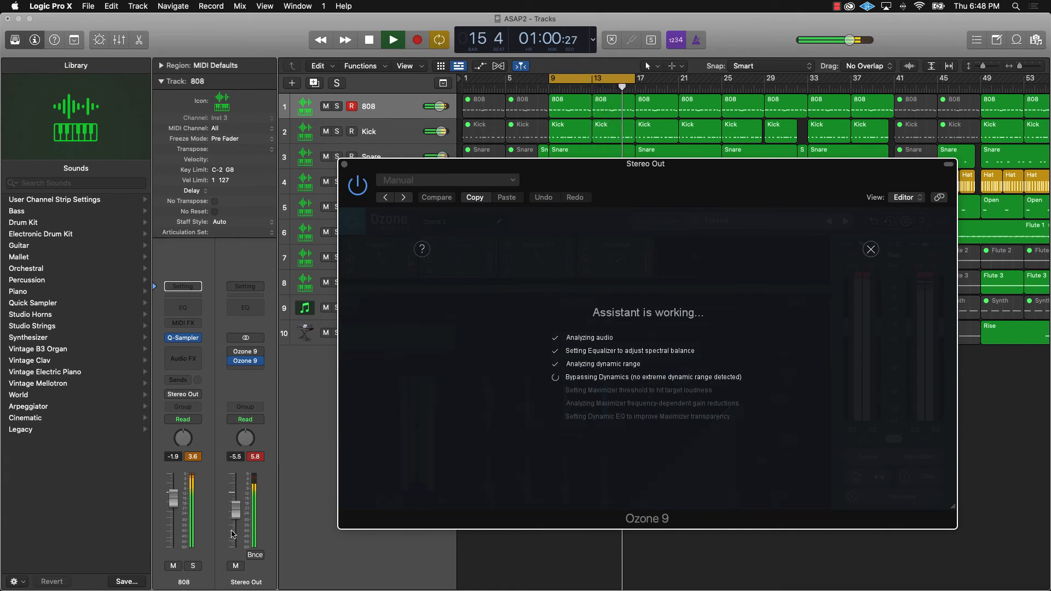
click(255, 457)
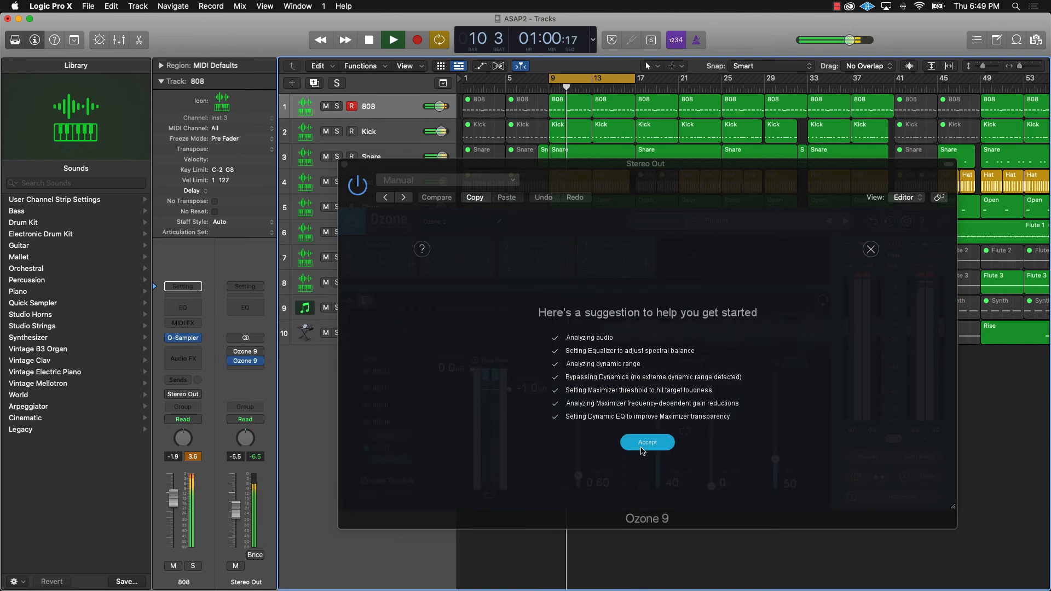
click(646, 444)
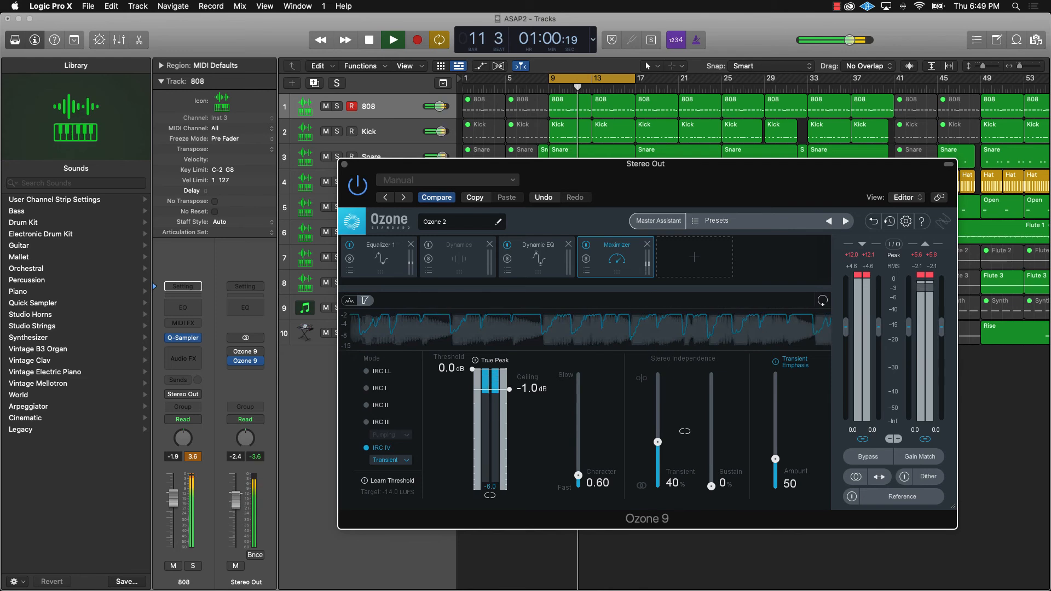
drag(236, 500, 238, 496)
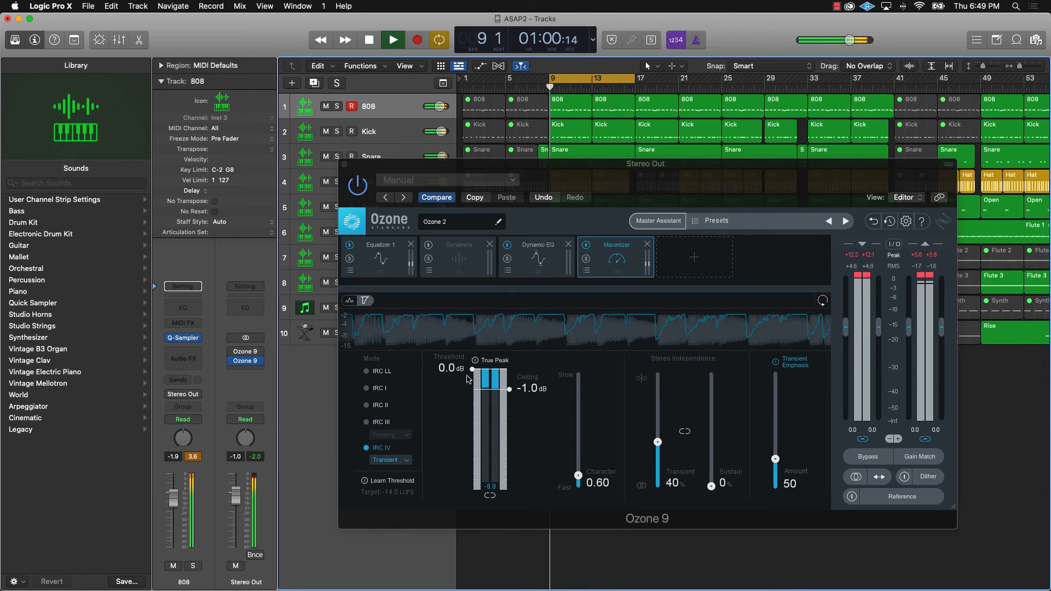
key(space)
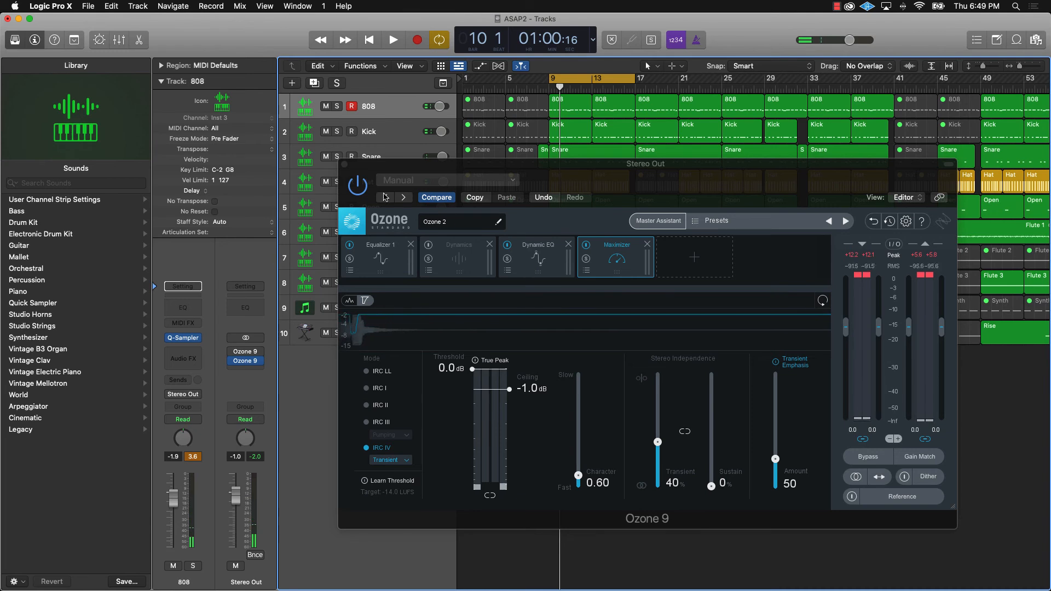
Step: Bypass the second Ozone 9, re-enable the first one and open its window while playing the loop
click(362, 194)
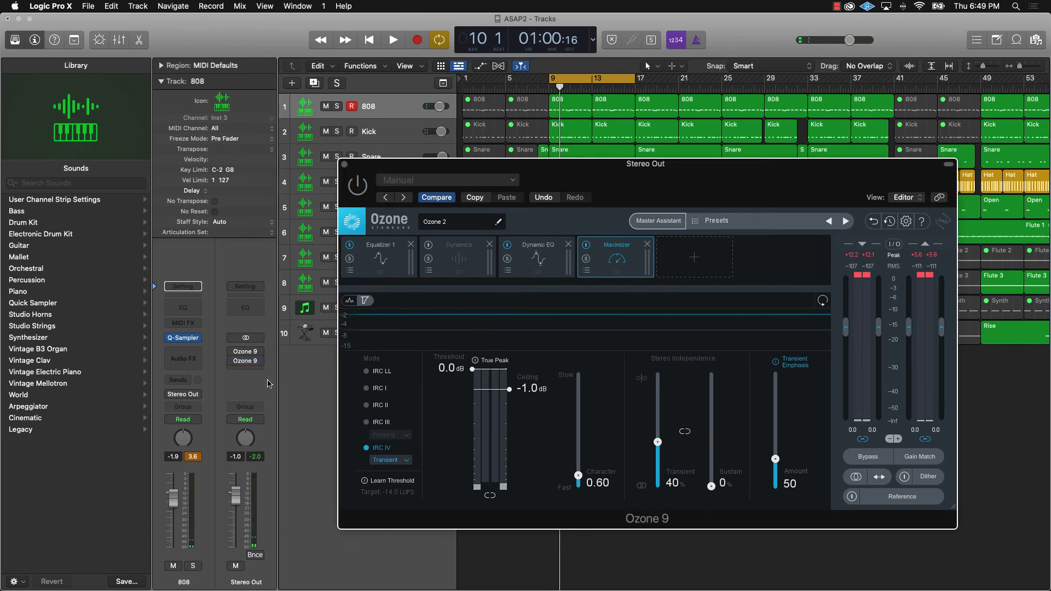
click(234, 354)
key(space)
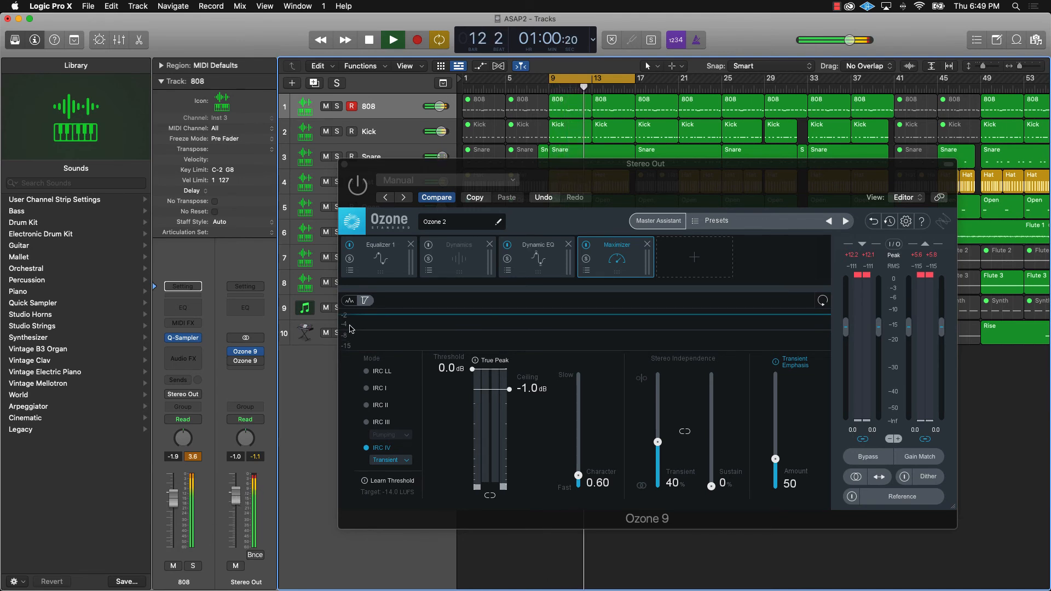
click(244, 353)
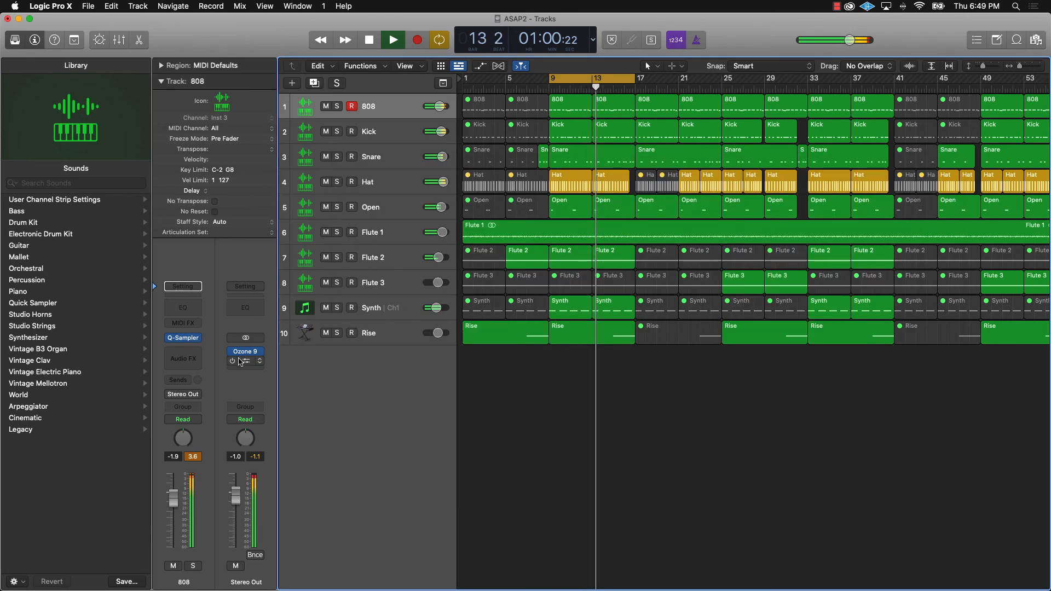
click(243, 356)
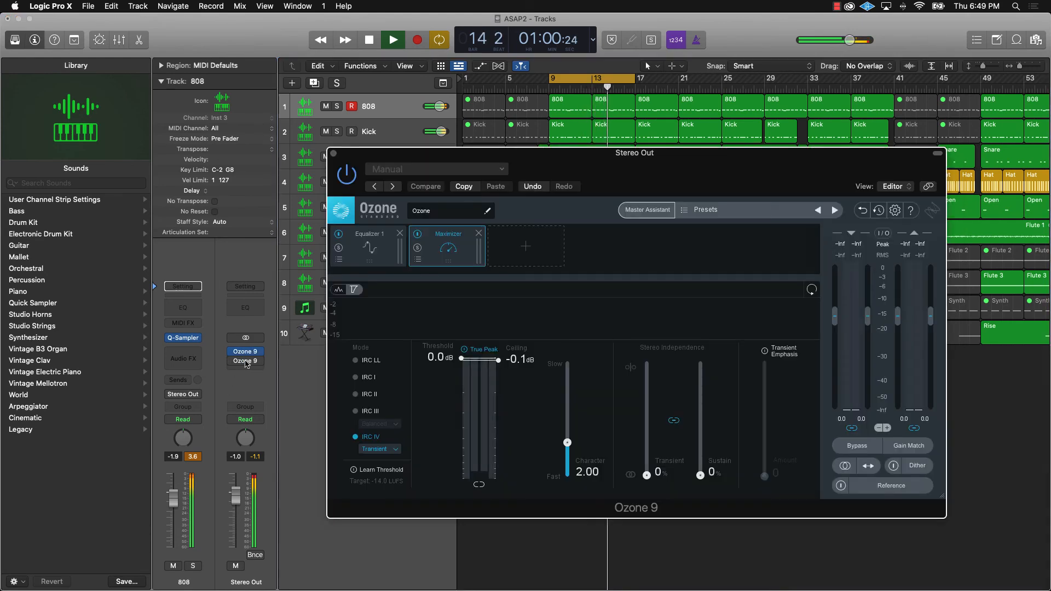
Step: Try moving the Baxandall Bass band in the first Ozone's Equalizer to 44 Hz and -0.7 dB
click(370, 249)
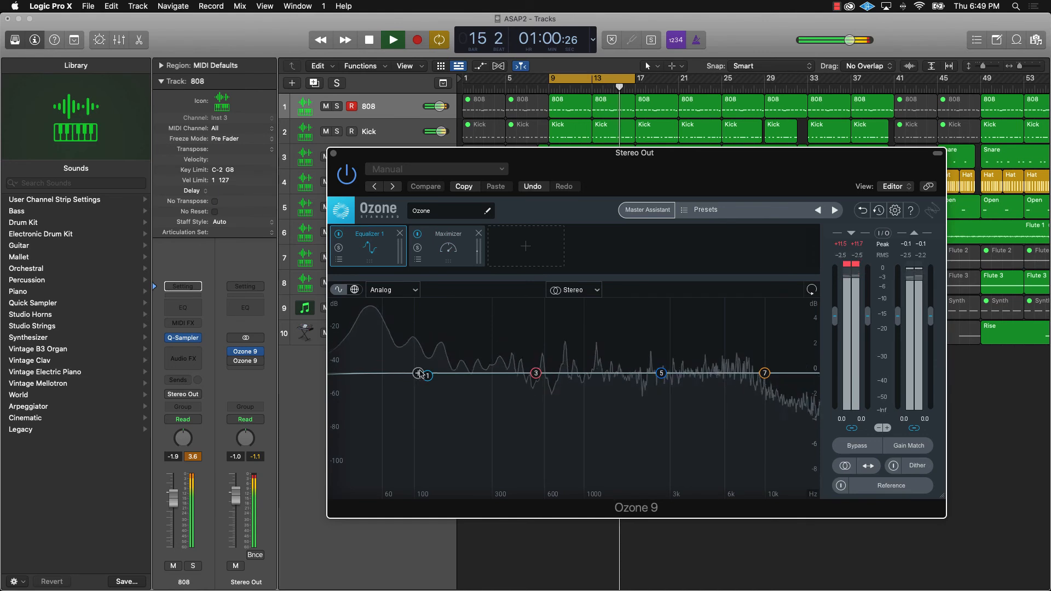
click(402, 296)
click(340, 296)
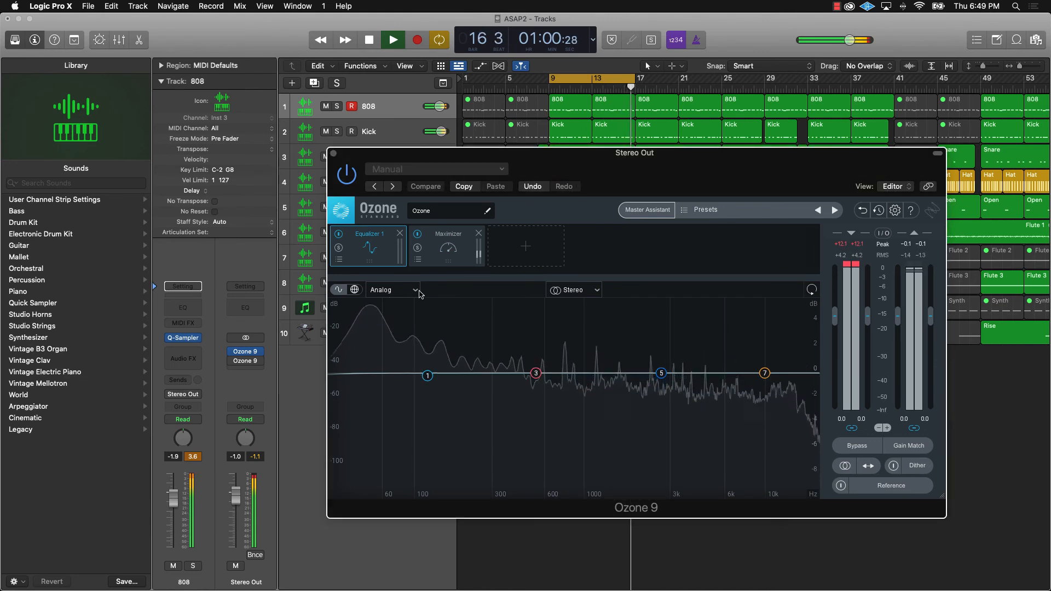
click(428, 377)
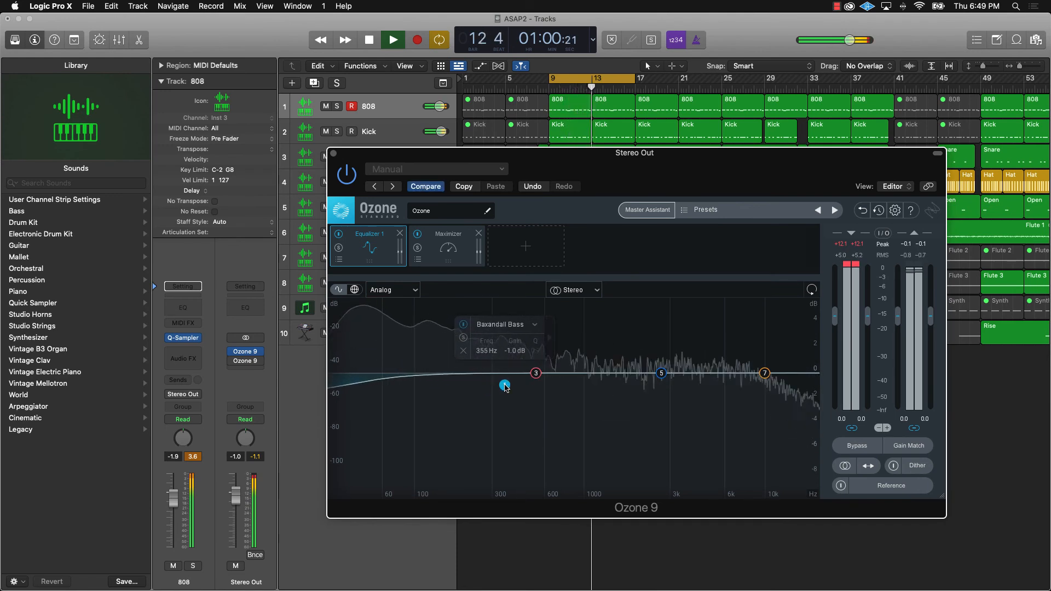
drag(505, 387, 502, 387)
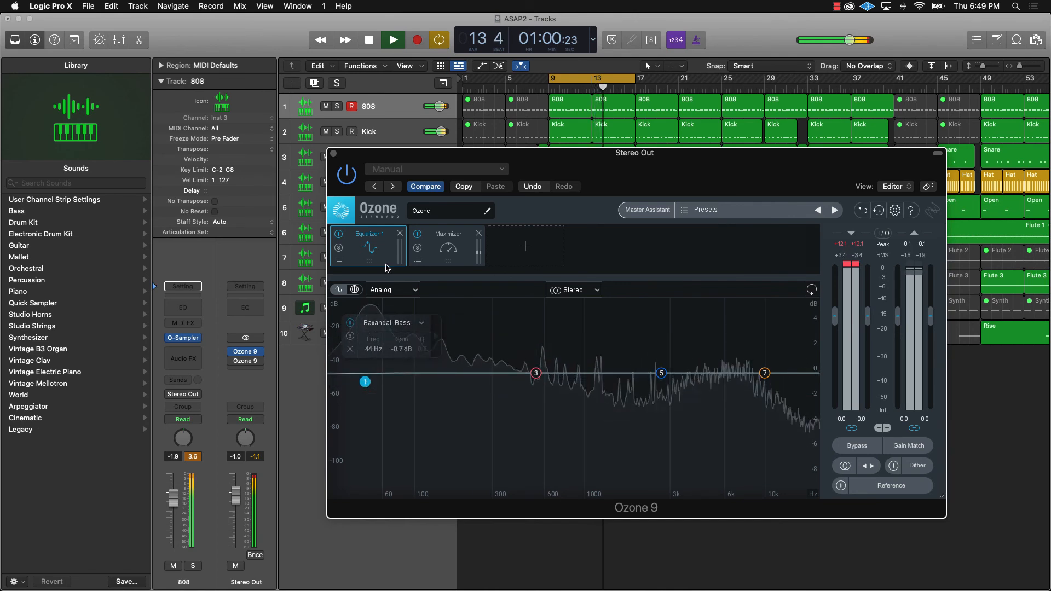
Step: Remove Equalizer 1 from the first Ozone's module chain and add a Dynamic EQ after the Maximizer
click(399, 233)
click(447, 247)
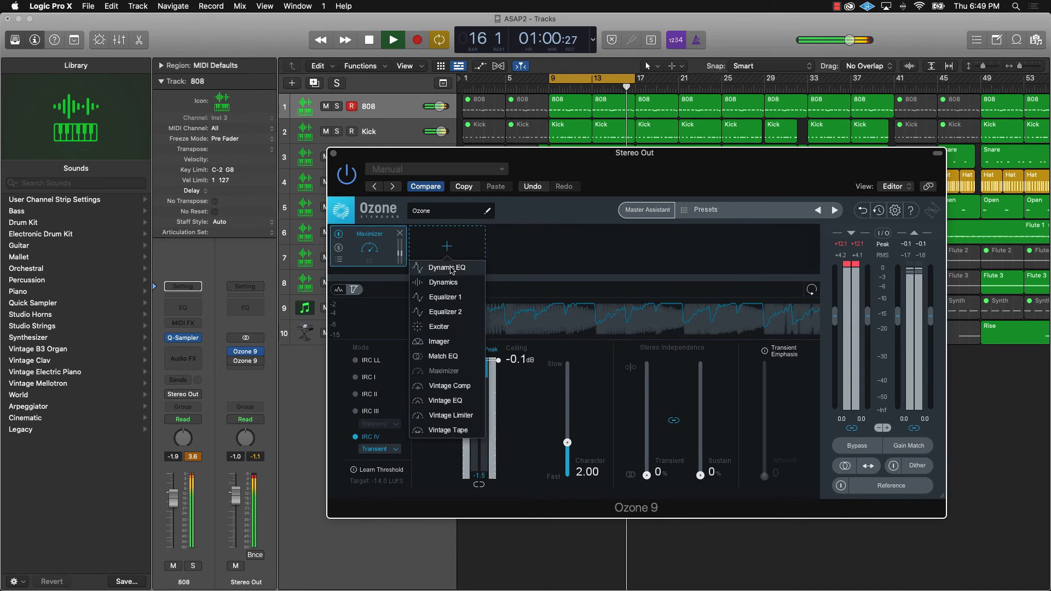
click(450, 268)
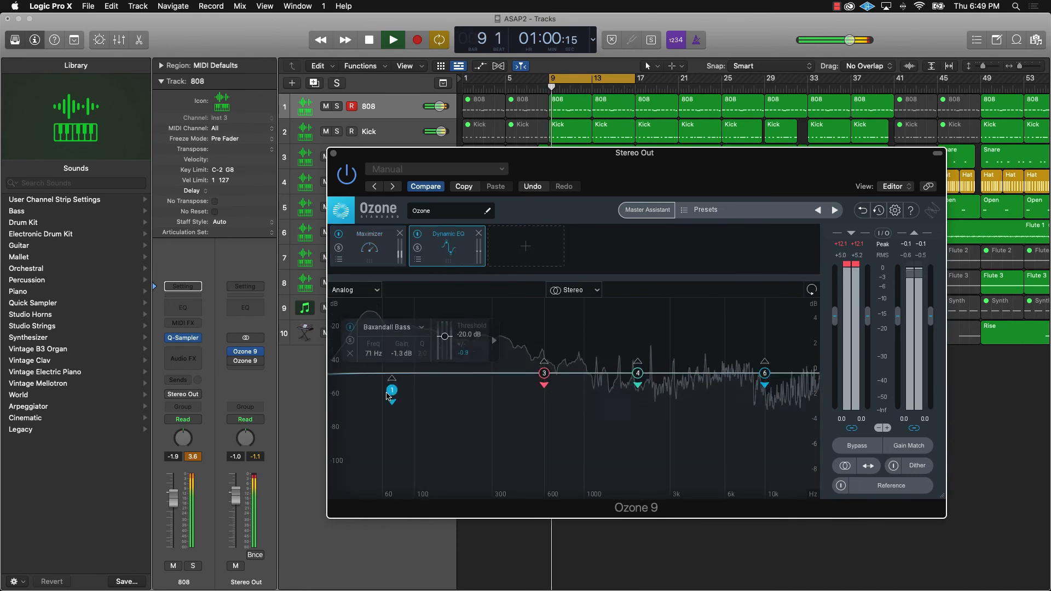
Step: Change Dynamic EQ band 1 to a Band Shelf at 38 Hz with -0.6 dB gain and a Q of 0.2
drag(387, 396, 401, 428)
click(487, 454)
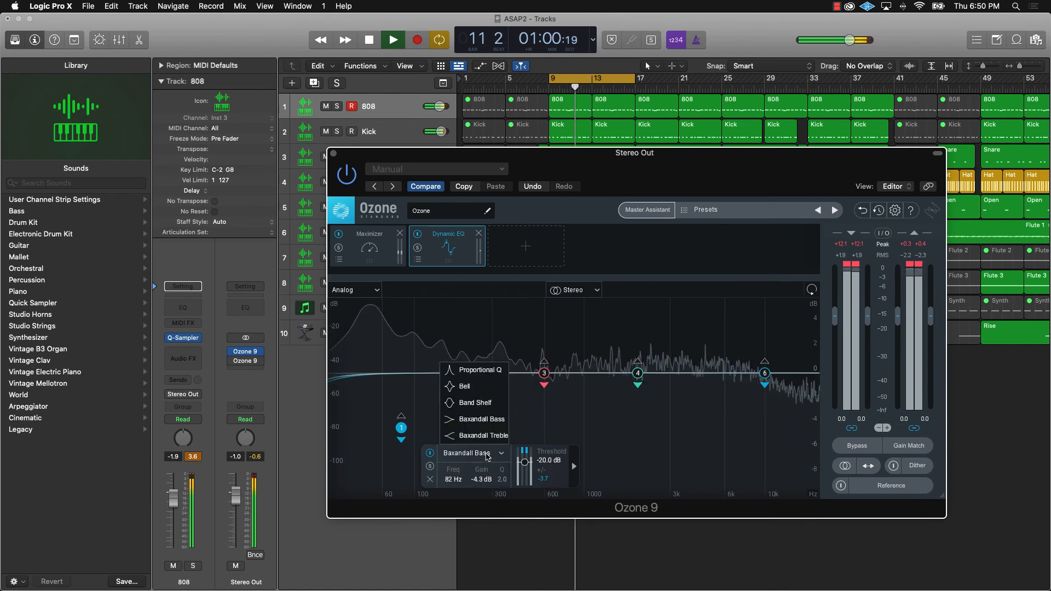
click(475, 403)
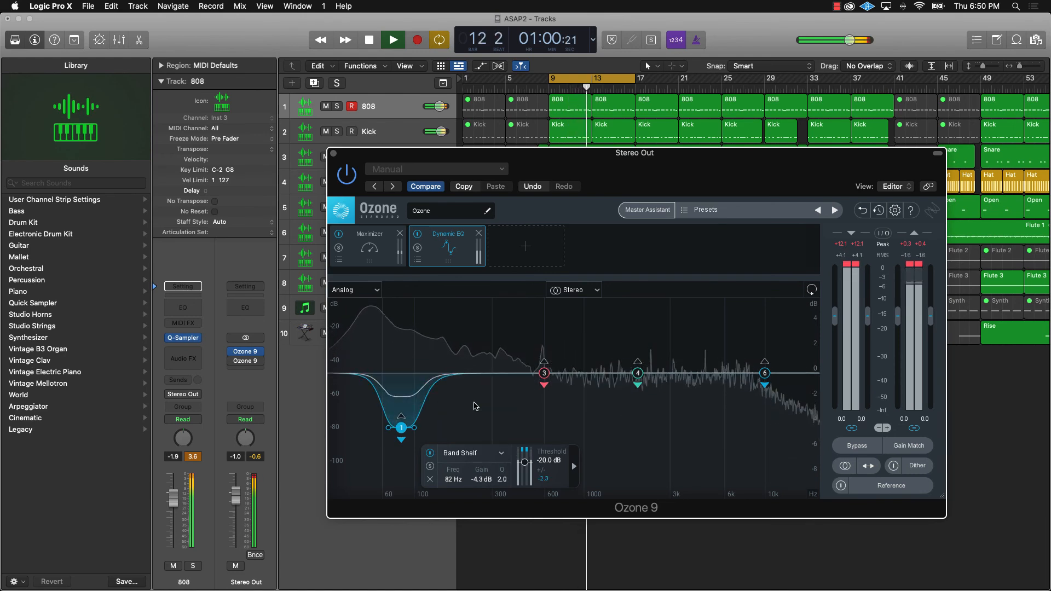
drag(401, 428, 358, 382)
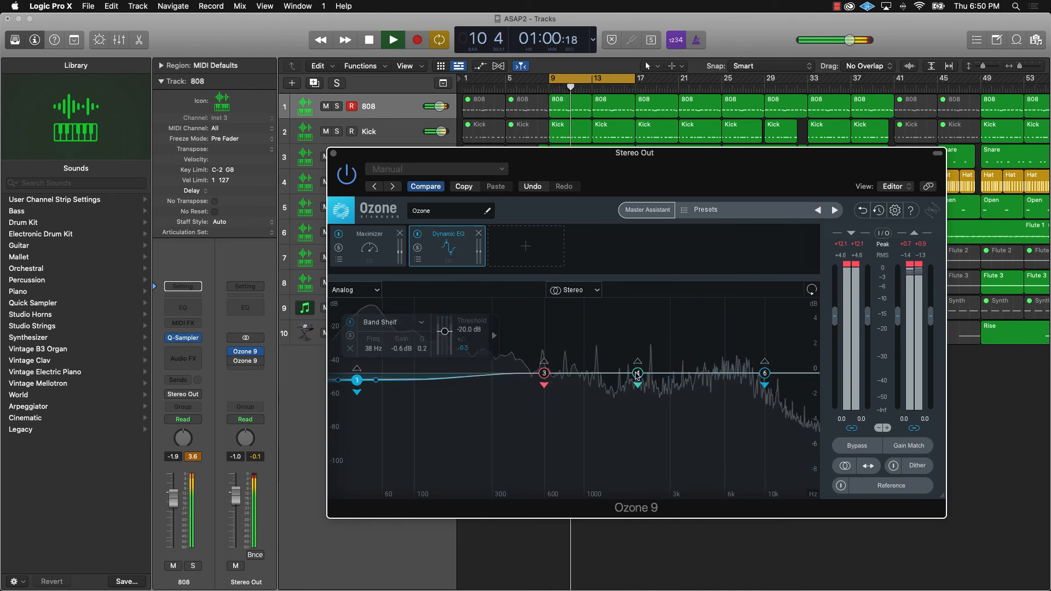
Step: Cut Dynamic EQ band 4 by 0.9 dB at 1986 Hz and the Baxandall Treble band by 0.5 dB at 9931 Hz
drag(637, 375, 637, 386)
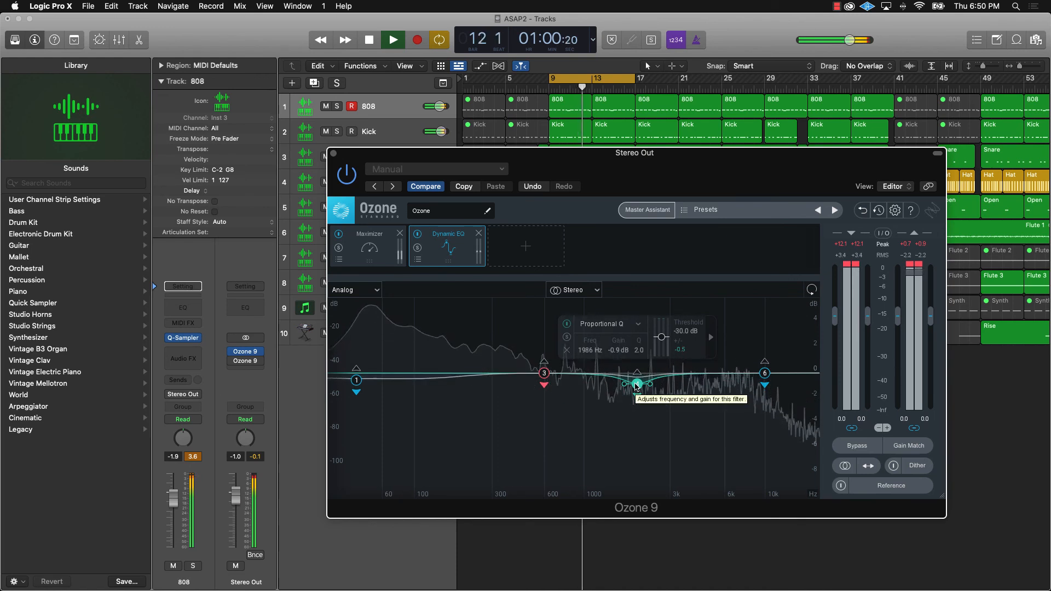
drag(765, 374, 764, 380)
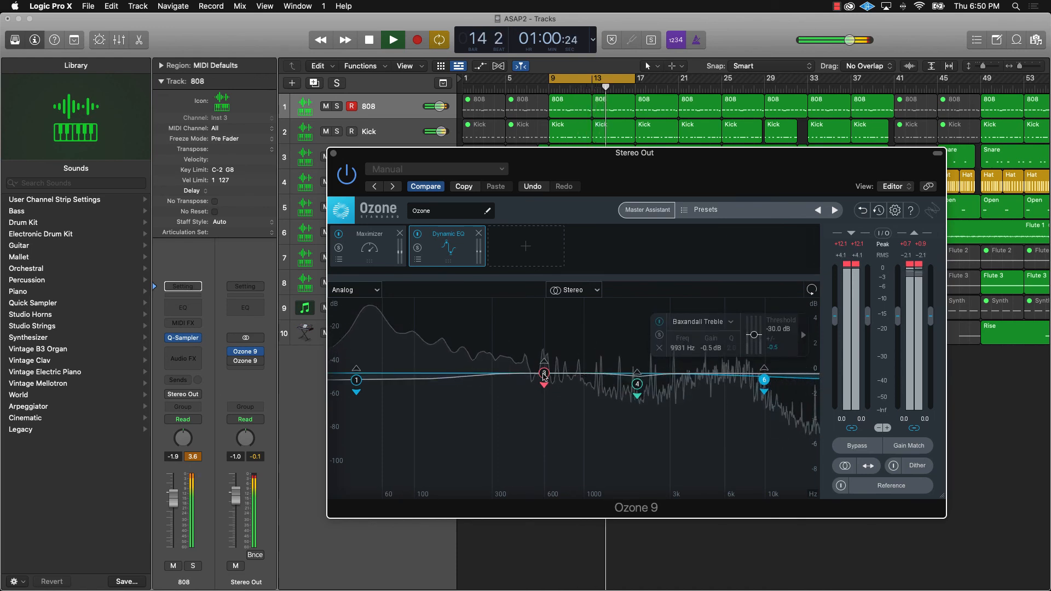
Step: Hide the Ozone window and turn off cycle mode so playback continues past bar 17
key(v)
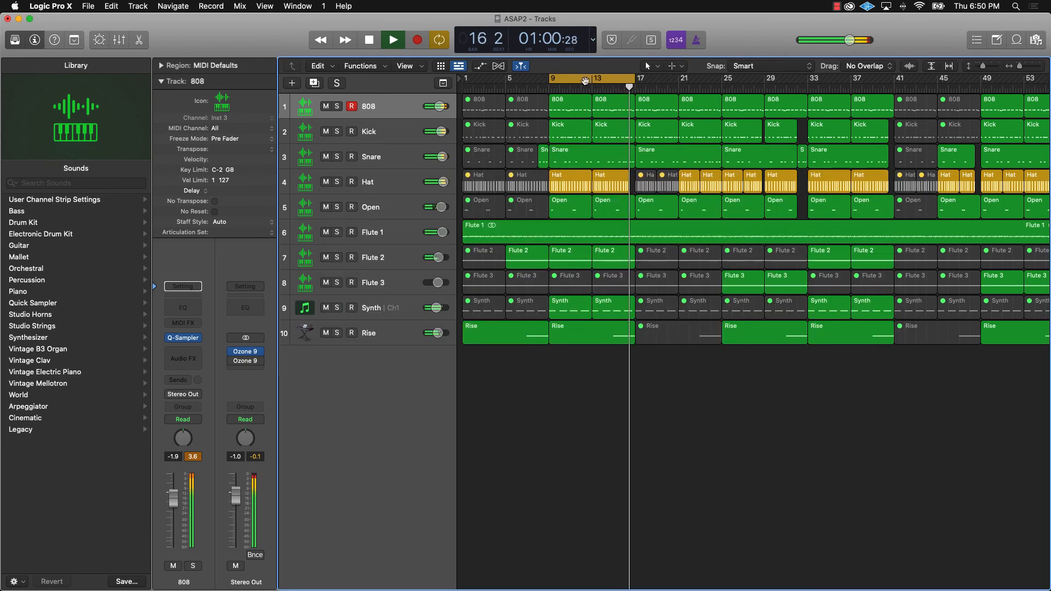
key(c)
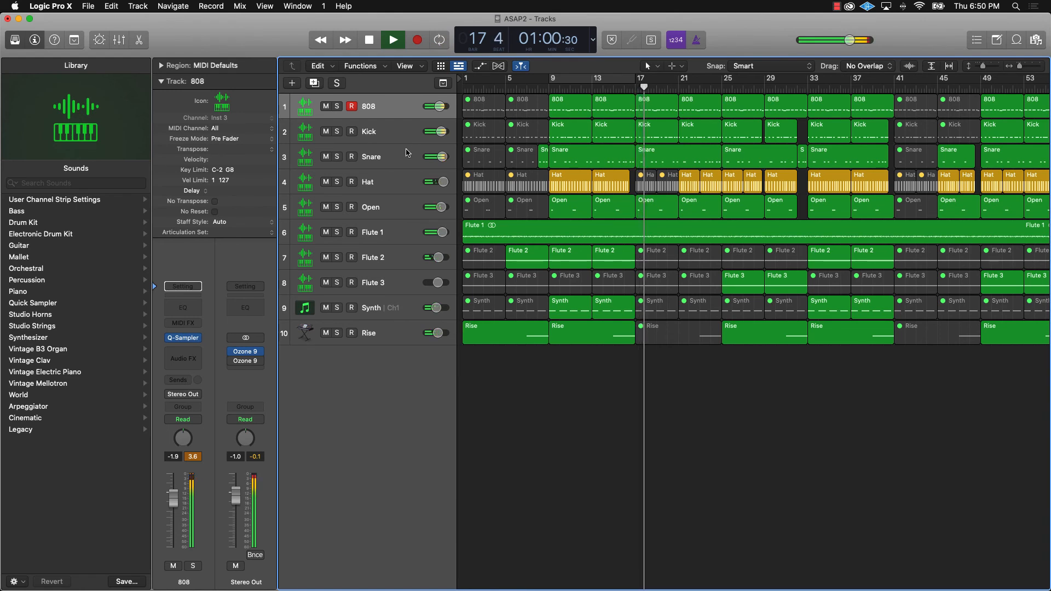
Step: Reset the Stereo Out fader to 0.0 dB and bypass the active Ozone 9 during playback
alt+click(240, 500)
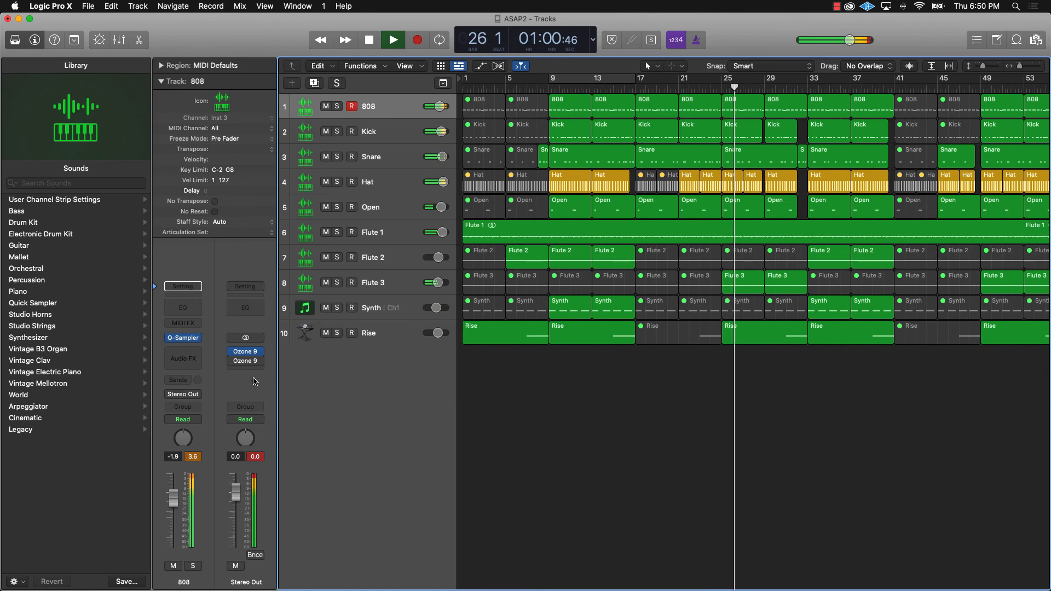
mouse_move(233, 357)
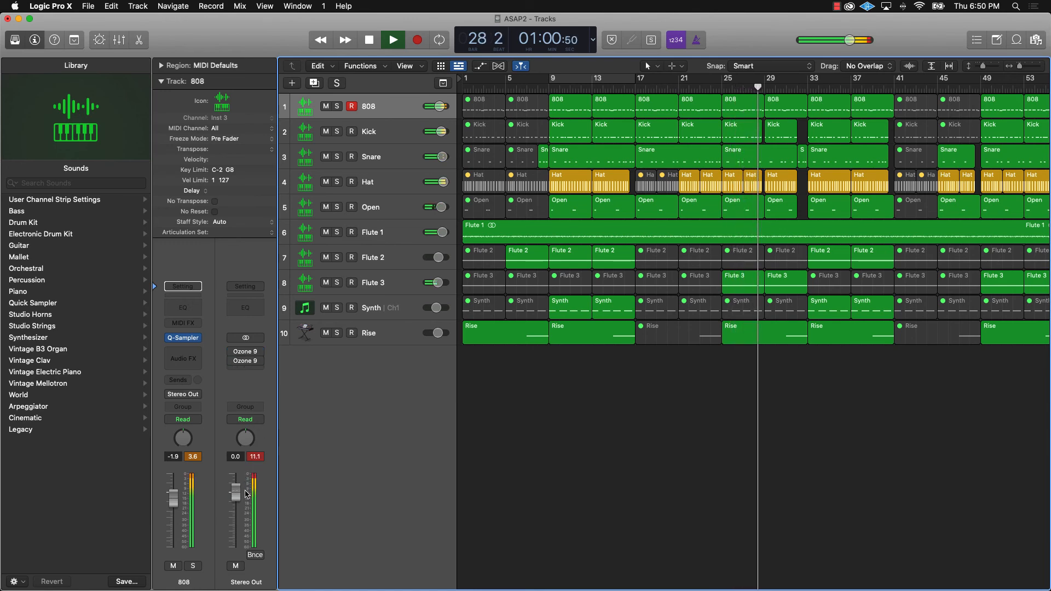
Step: Clear the Stereo Out peak reading and return the Stereo Out fader to 0.0 dB
click(255, 458)
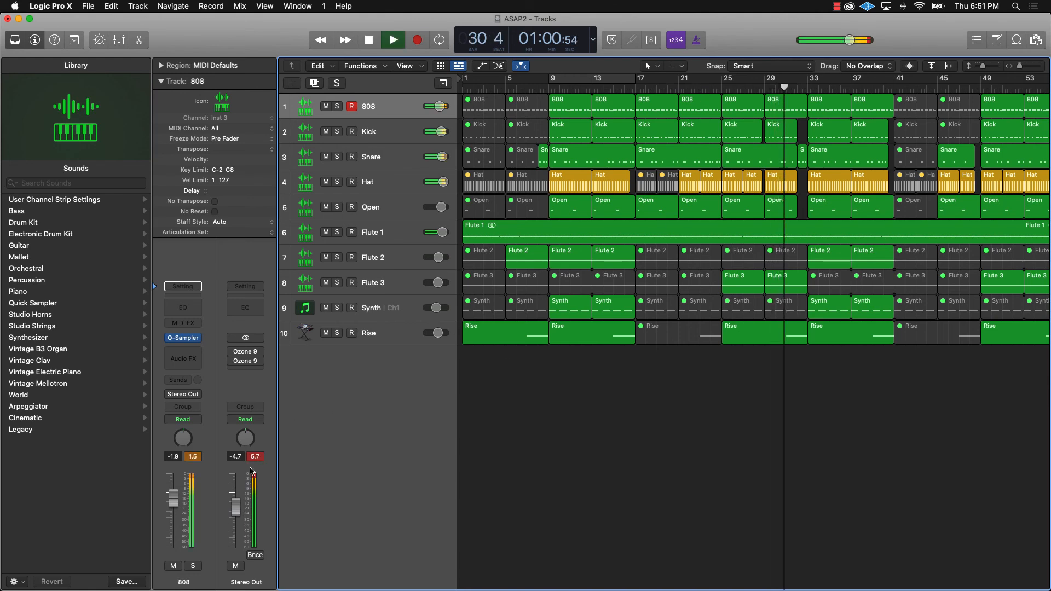
alt+click(236, 507)
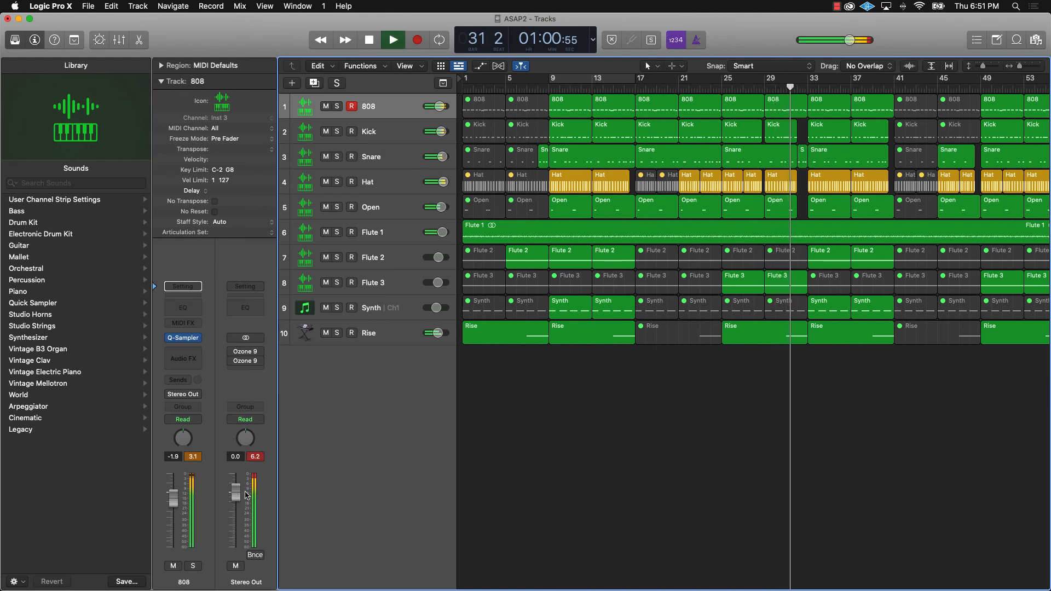
Step: Insert an Adaptive Limiter after the two Ozone 9 plug-ins on the Stereo Out channel
click(245, 370)
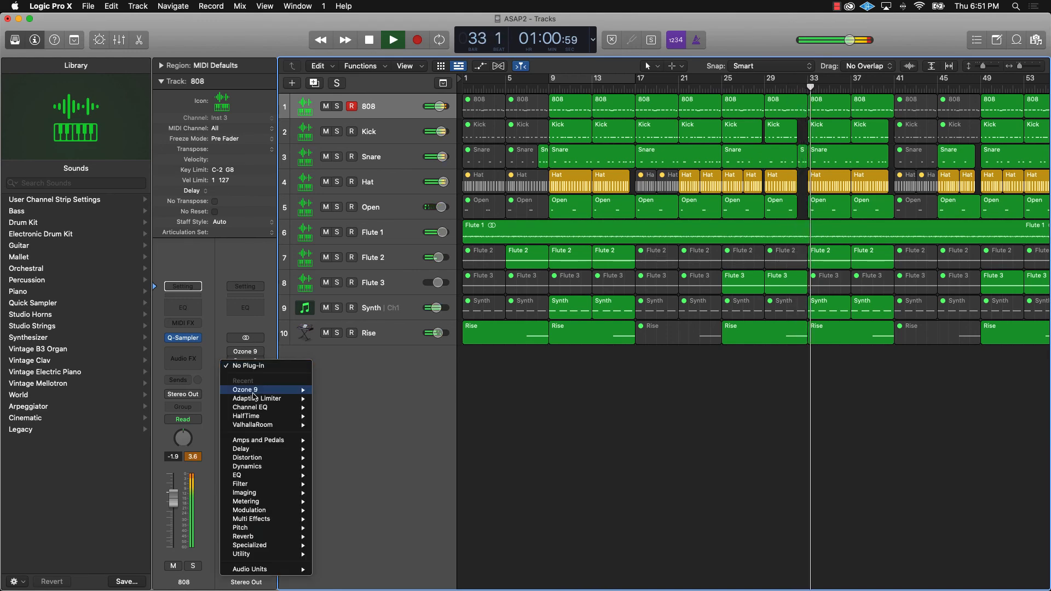
mouse_move(285, 399)
click(346, 401)
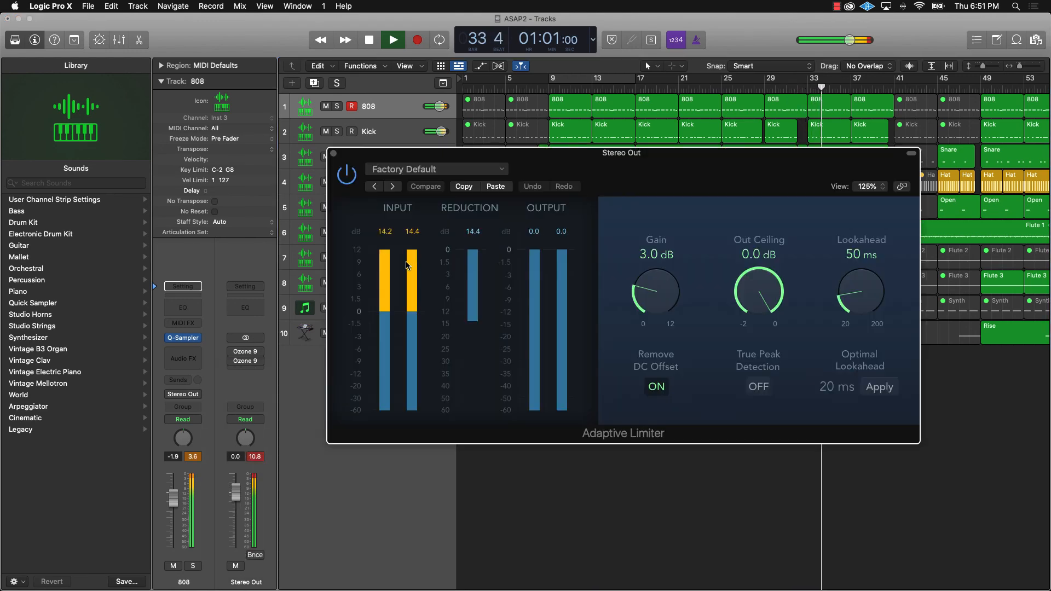
Step: Set the limiter's gain to 0.0 dB and out ceiling to -0.1 dB, with Remove DC Offset off and True Peak Detection on
alt+click(656, 291)
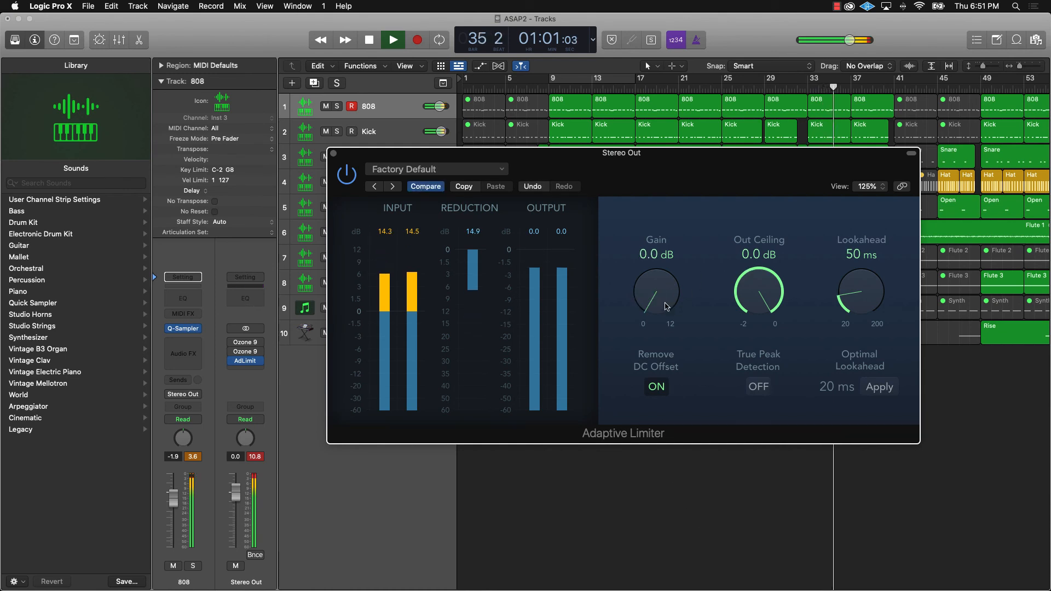
click(657, 387)
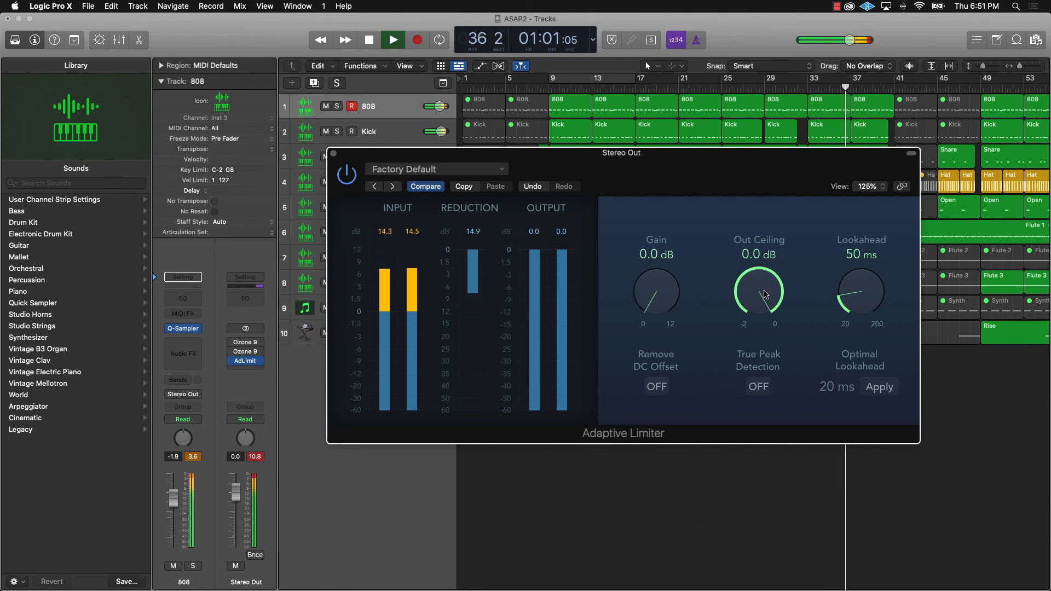
drag(763, 298, 763, 300)
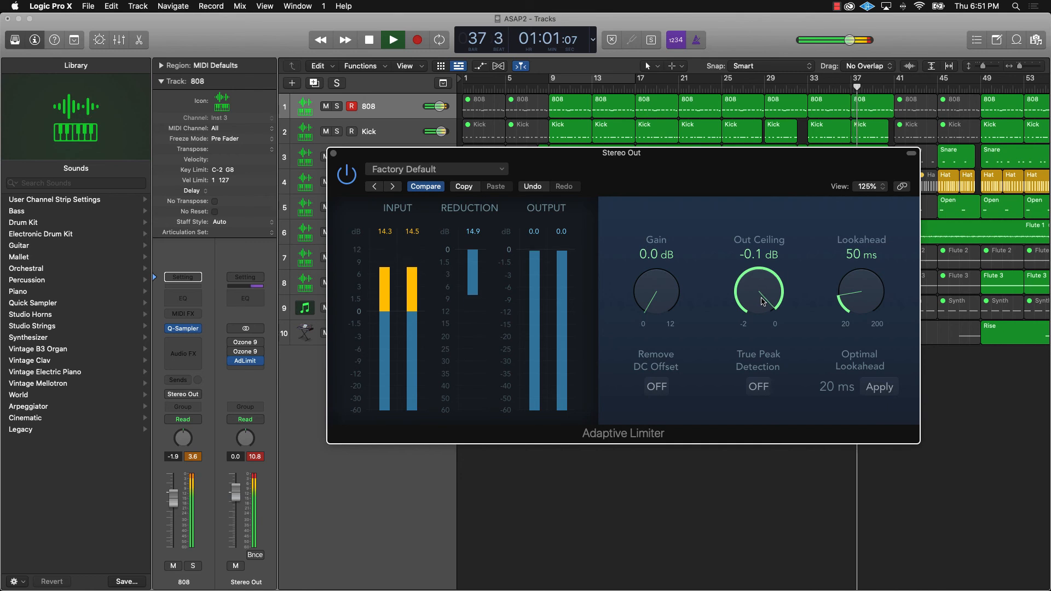
click(257, 457)
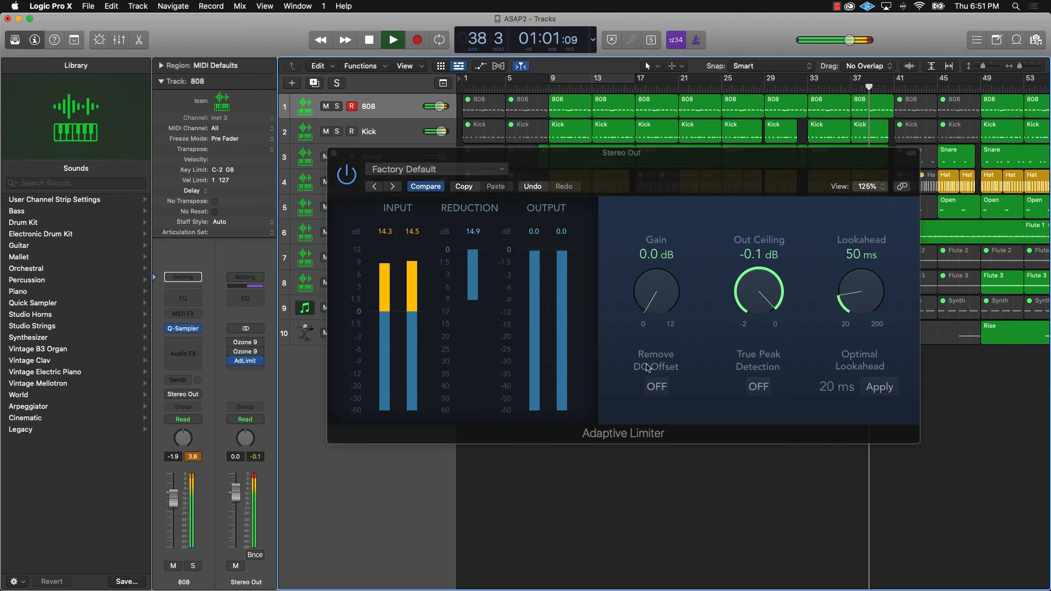
click(754, 384)
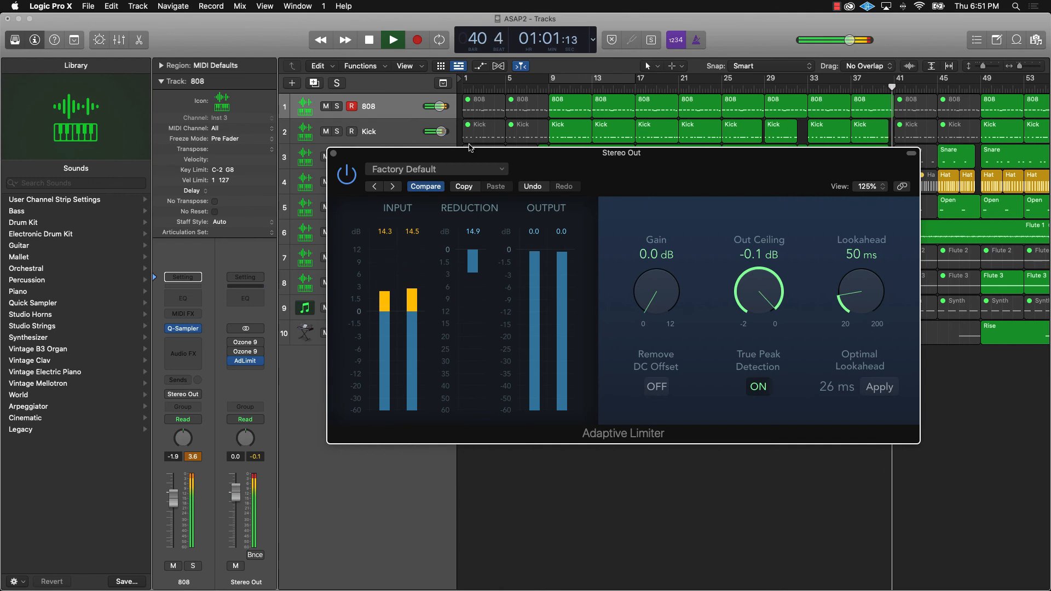
Step: Loop playback over bars 9 to 17 and lower the 808 track's volume to -7.8 dB
click(584, 86)
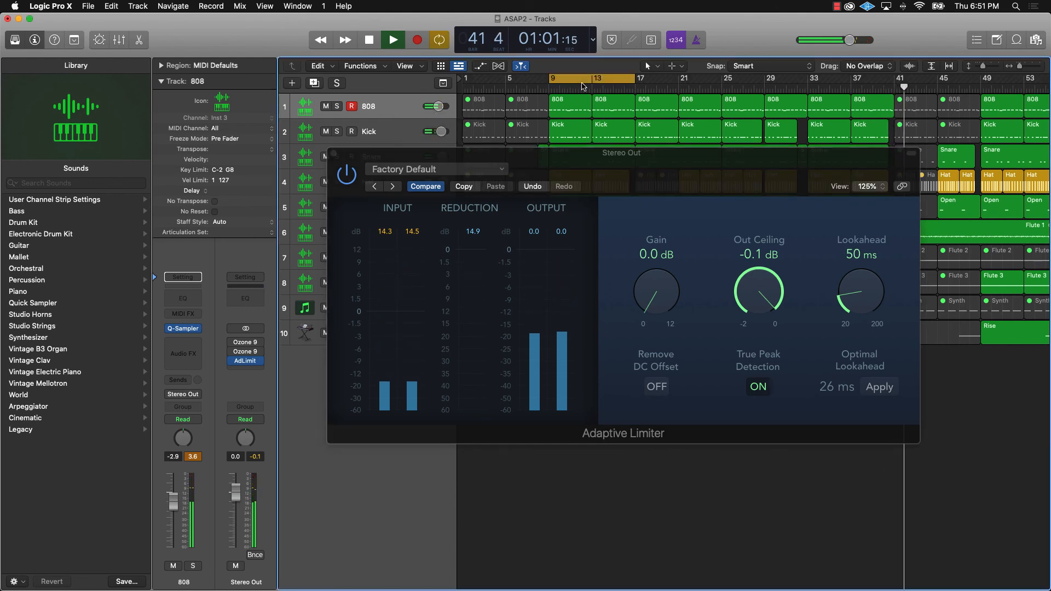
key(space)
drag(439, 106, 437, 106)
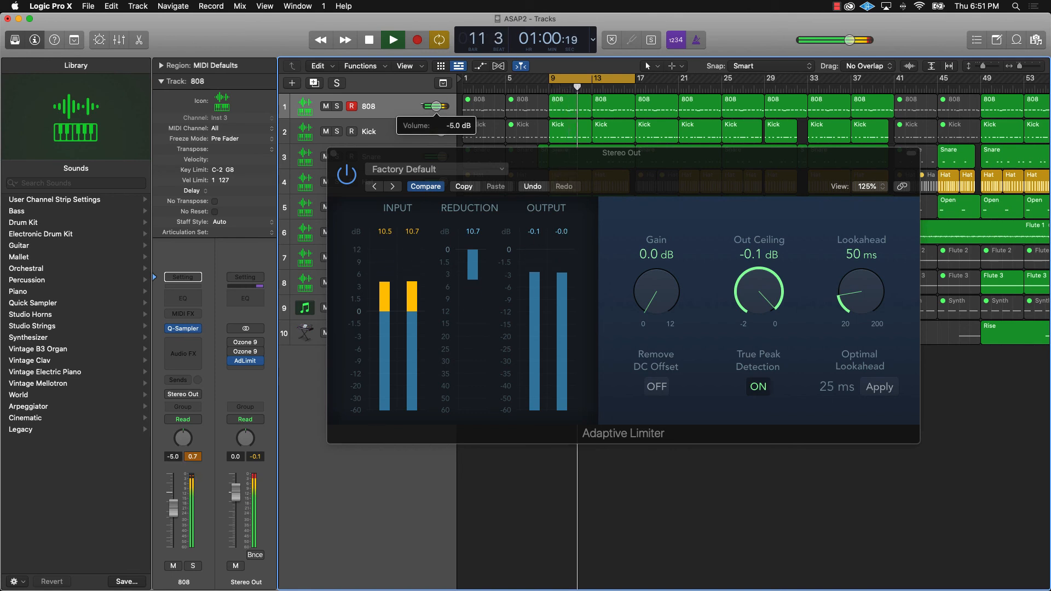
drag(436, 106, 434, 106)
Step: Bypass the Adaptive Limiter, close its window and reset the Stereo Out peak reading
click(341, 176)
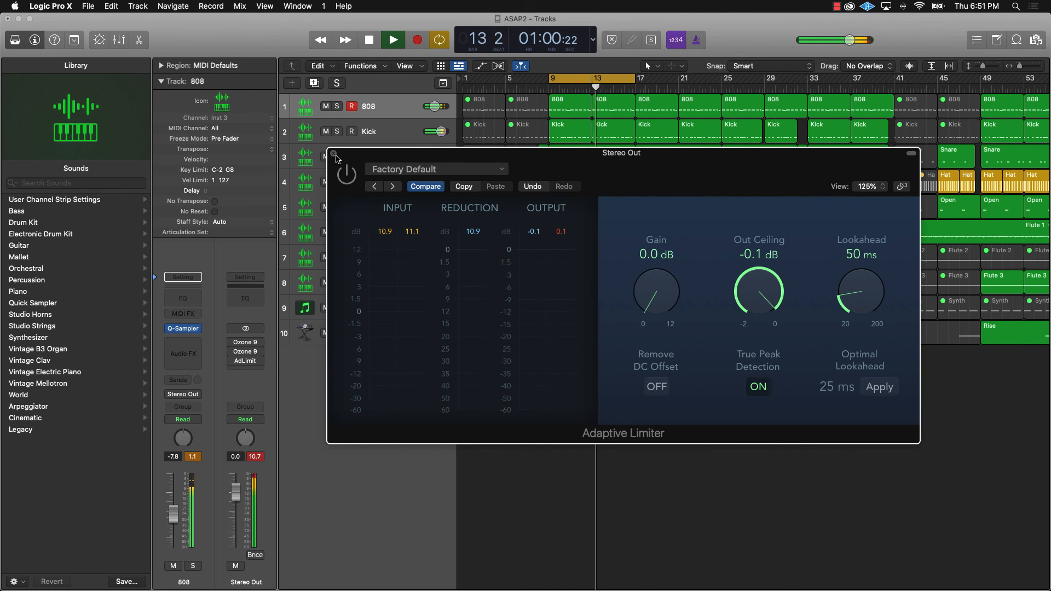
click(334, 155)
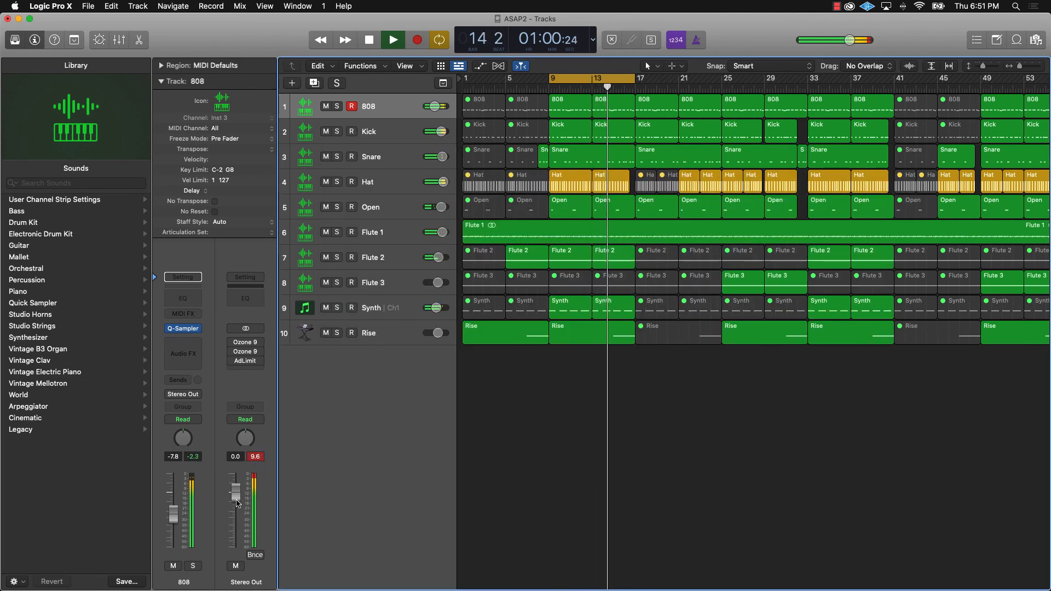
drag(238, 504, 238, 501)
click(256, 458)
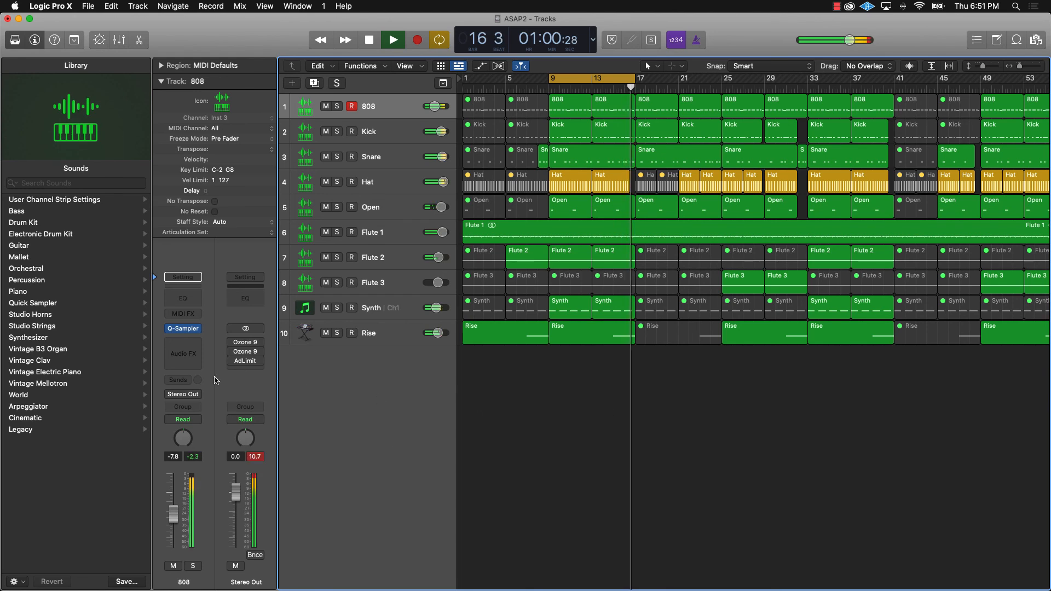
Step: Reactivate the first Ozone 9 on Stereo Out and set Dynamic EQ band 4 to 0.9 dB at 3101 Hz
mouse_move(237, 346)
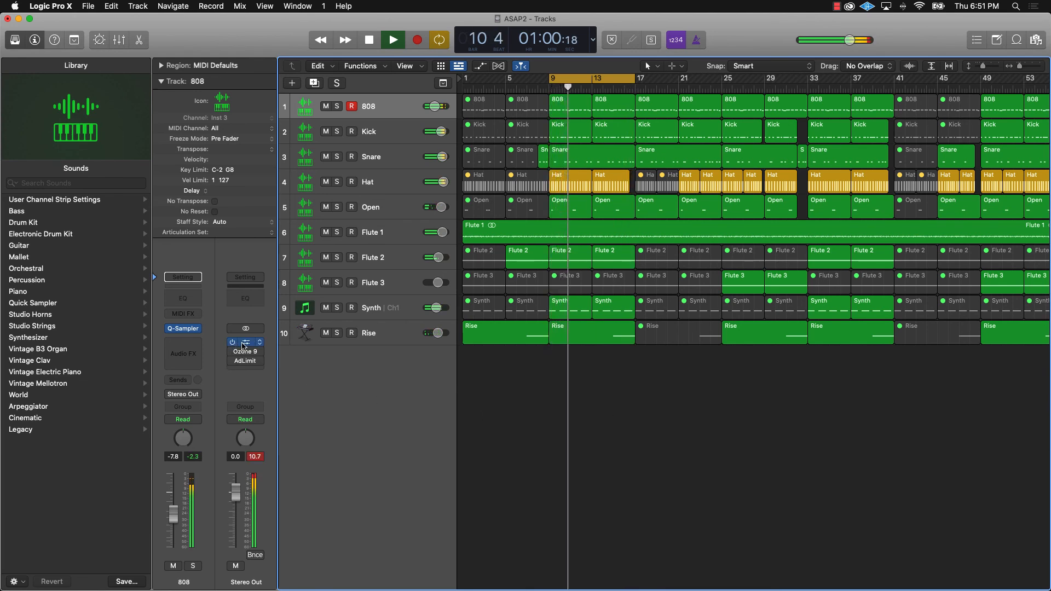
click(244, 348)
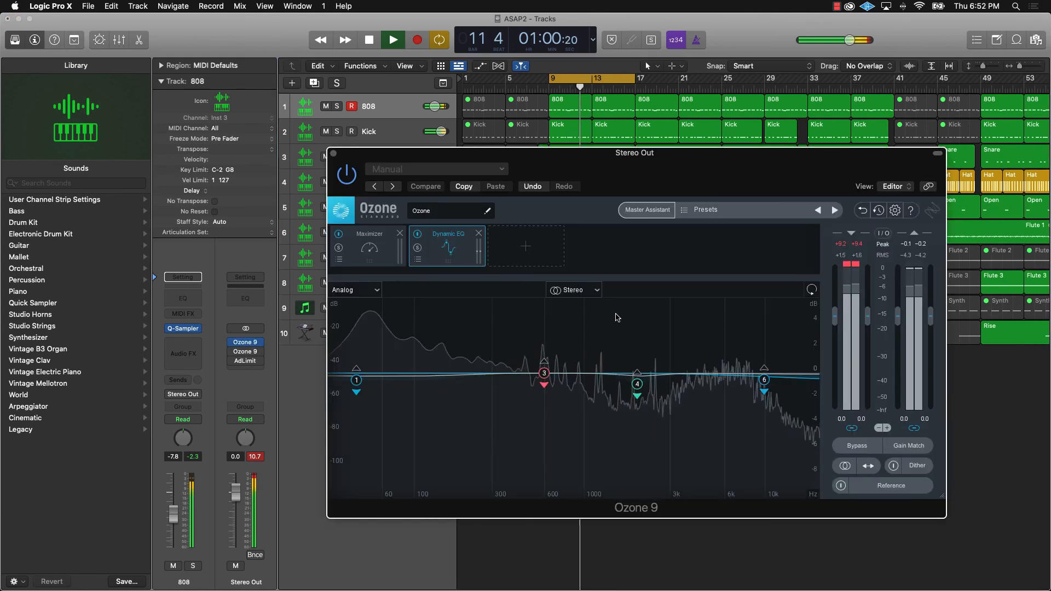
drag(638, 384, 670, 366)
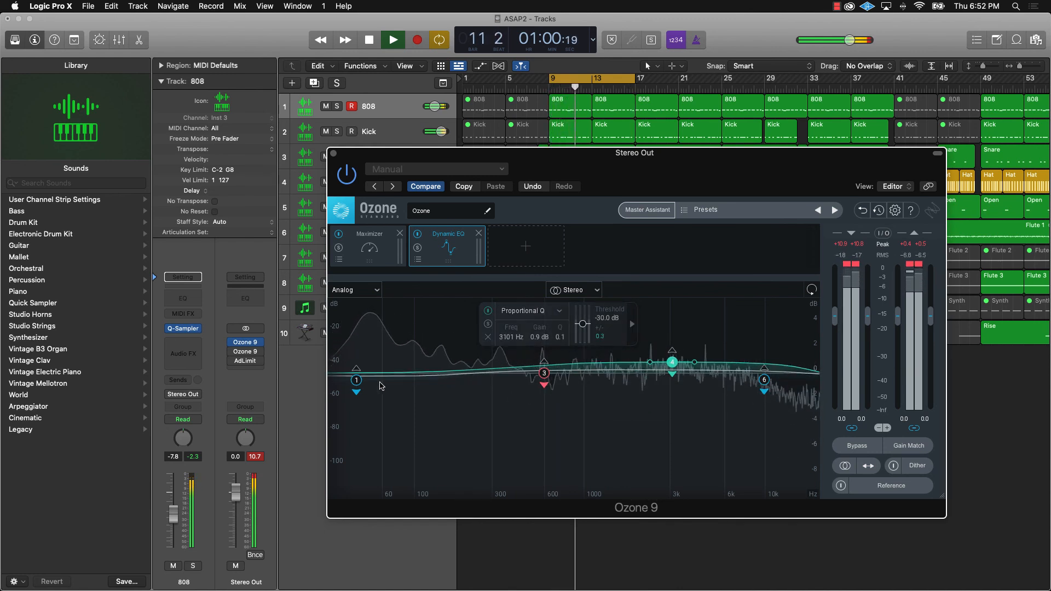
Step: Check Dynamic EQ band 1's filter type and bypass the Dynamic EQ module
click(356, 380)
click(381, 324)
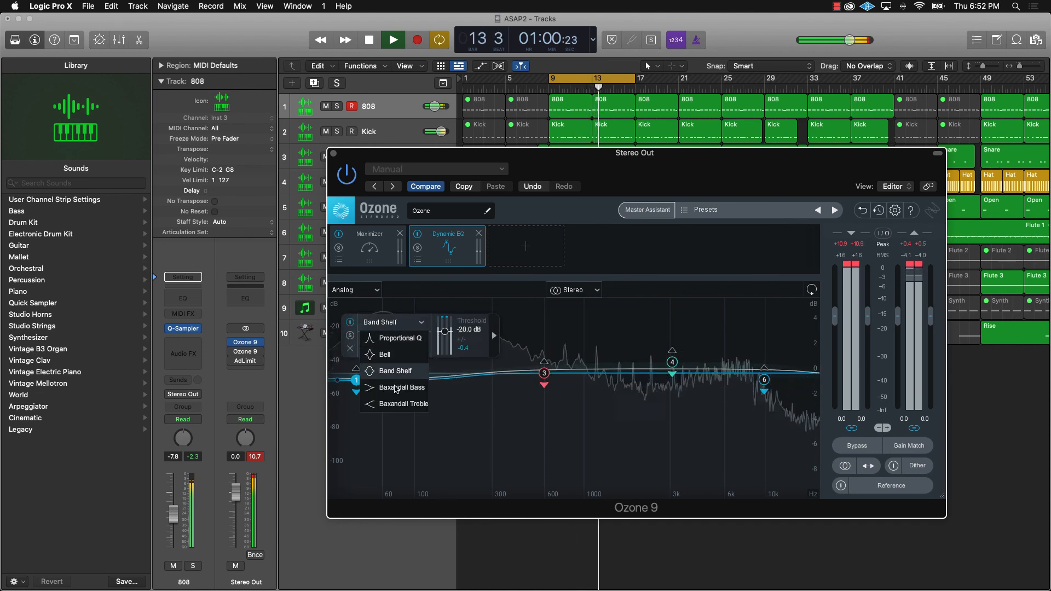
click(410, 272)
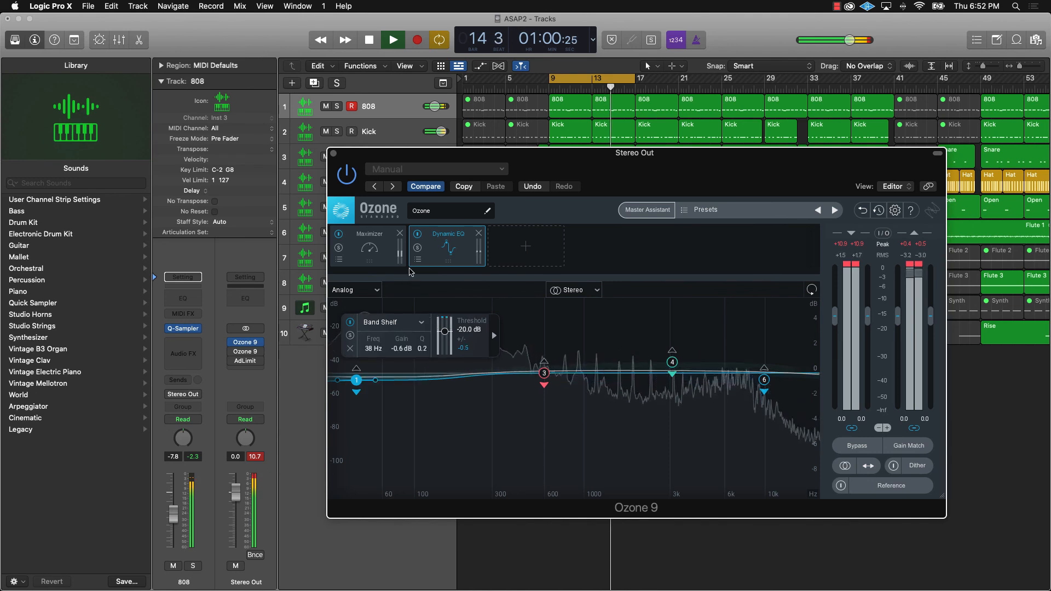
click(418, 234)
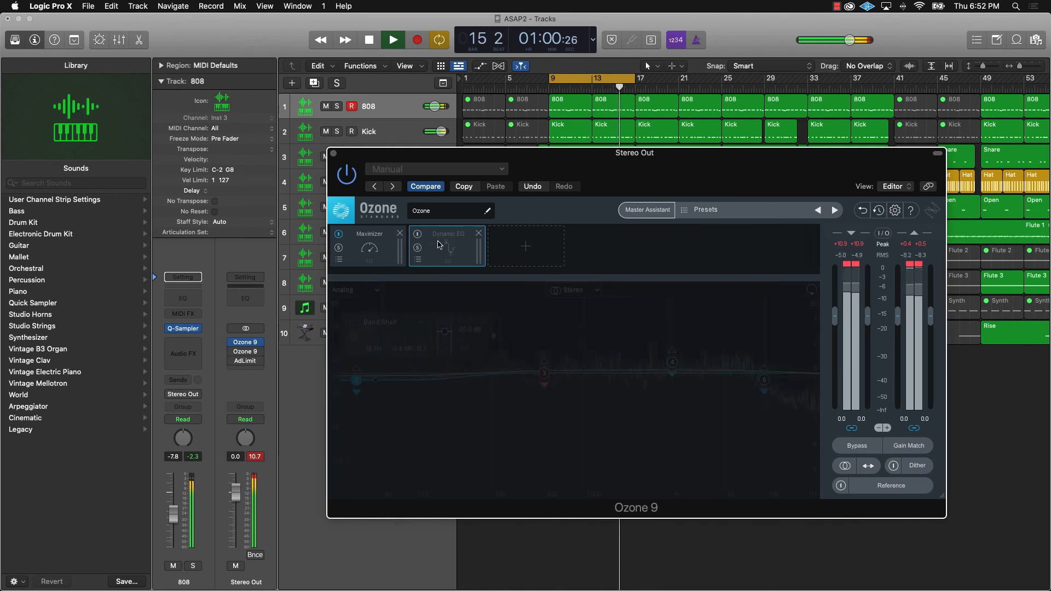
click(526, 253)
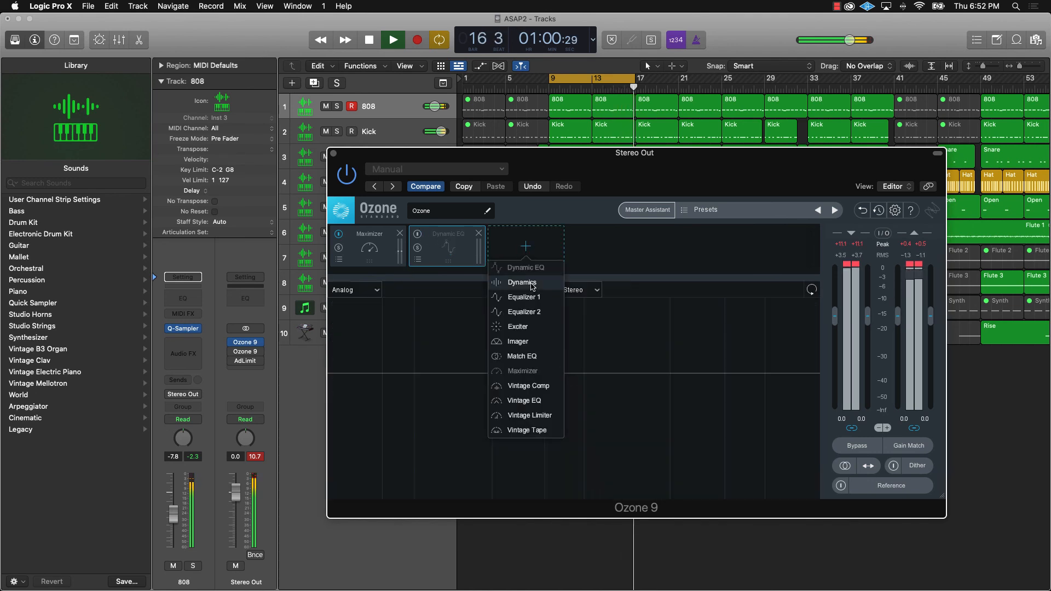
click(523, 282)
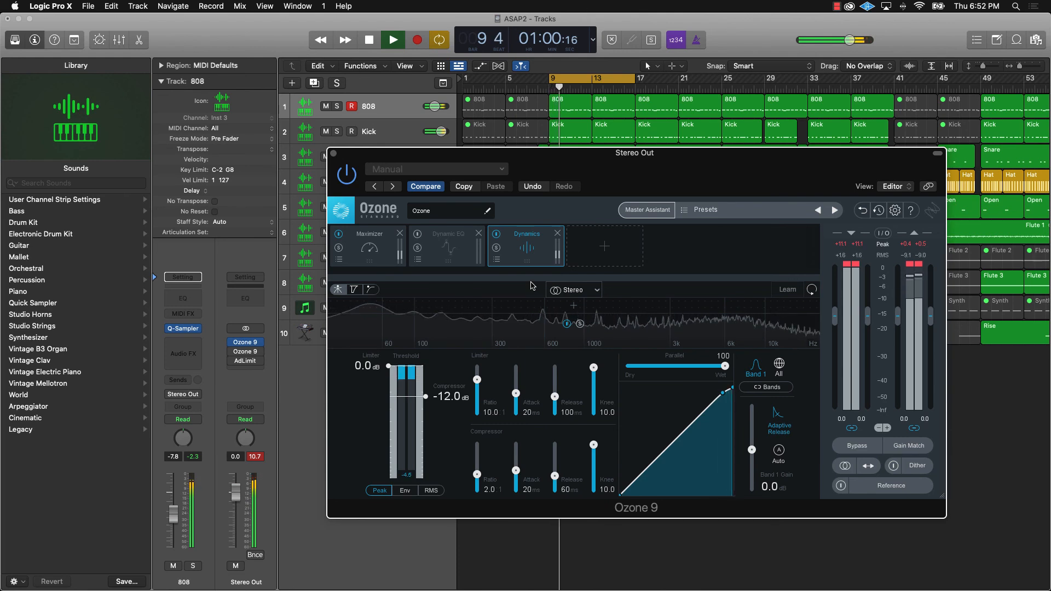
key(Delete)
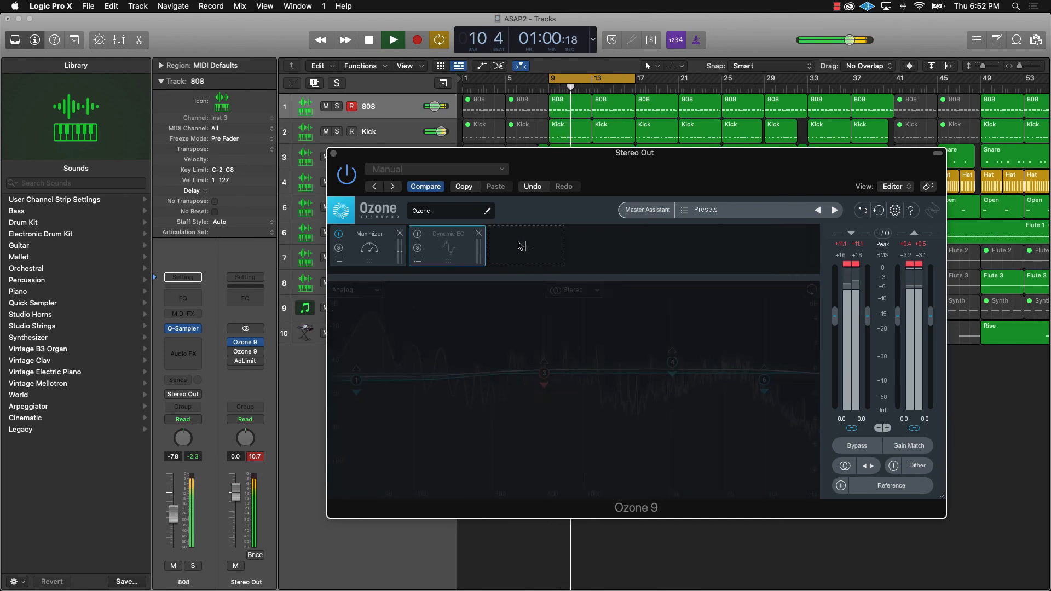
Step: Add a Vintage EQ with 0.4 dB Low Cut, 2.2 dB High Boost at 8k, 0.6 dB Mid Cut at 1k and 1.5 dB HM Boost at 4k
click(525, 247)
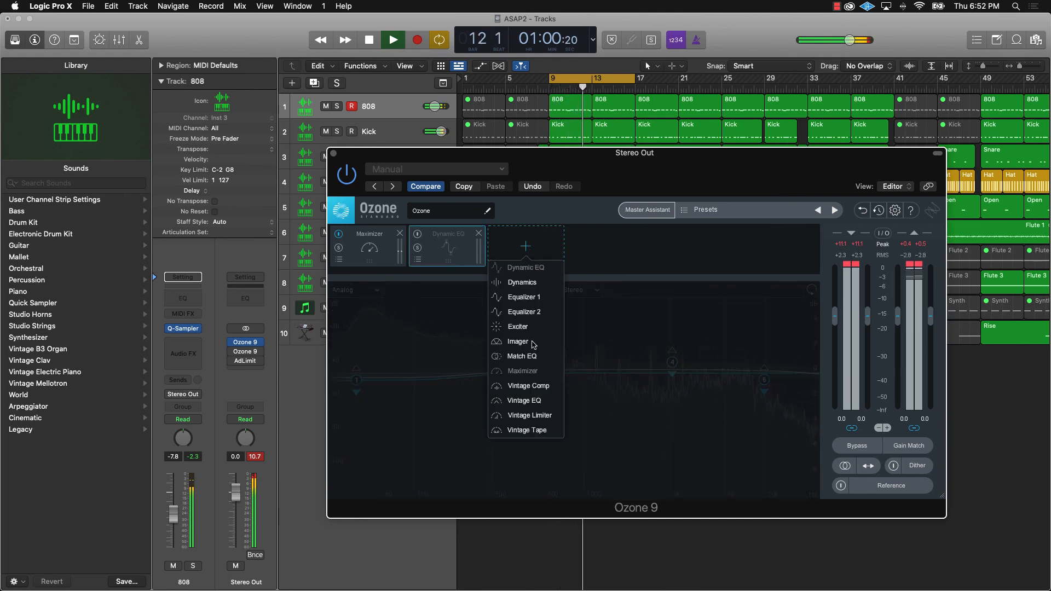
click(545, 404)
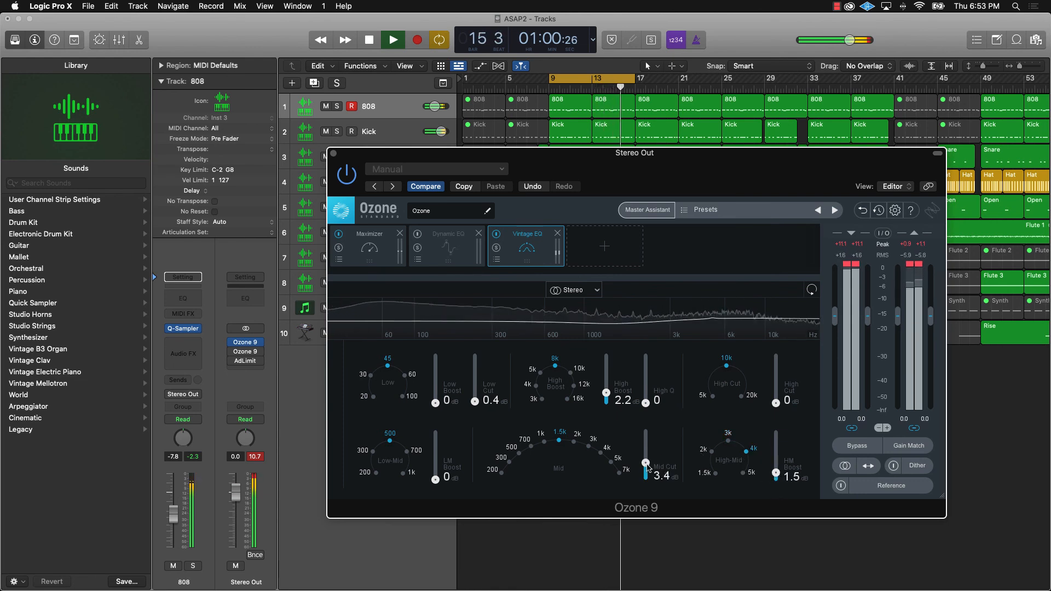
drag(648, 468, 647, 470)
click(573, 442)
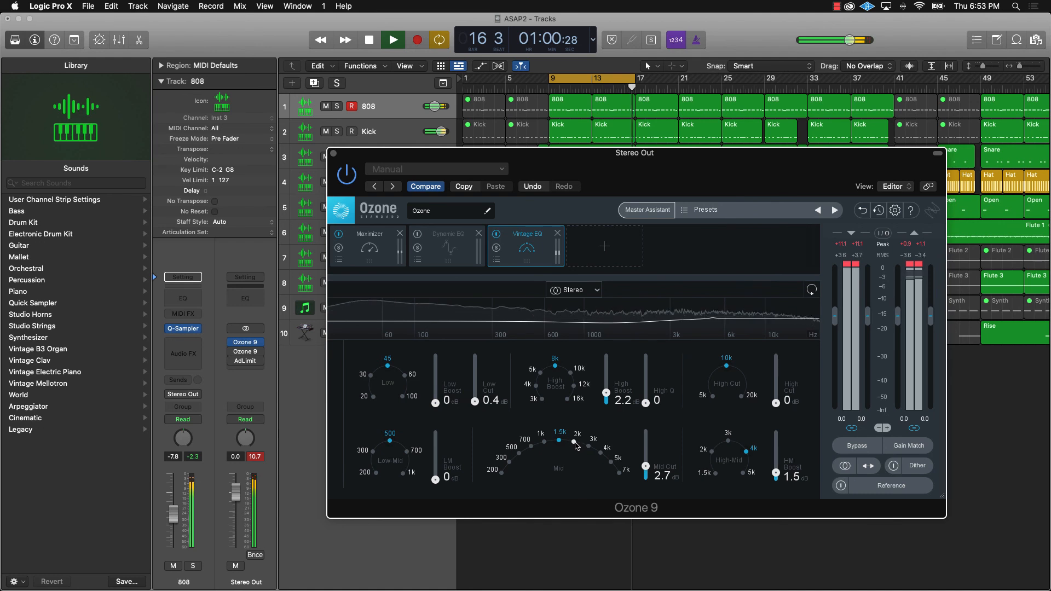
click(589, 447)
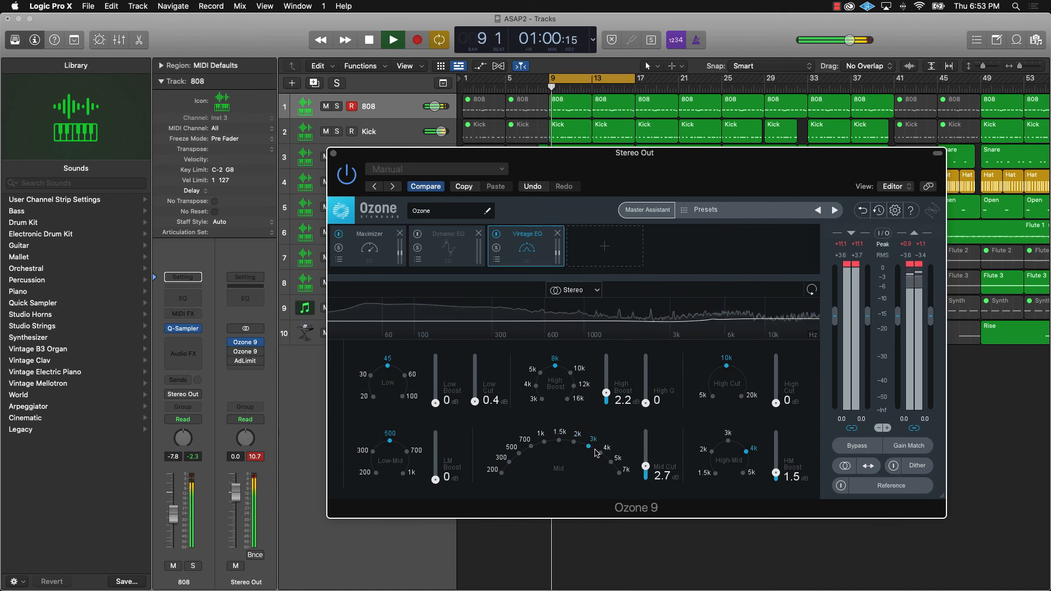
click(543, 441)
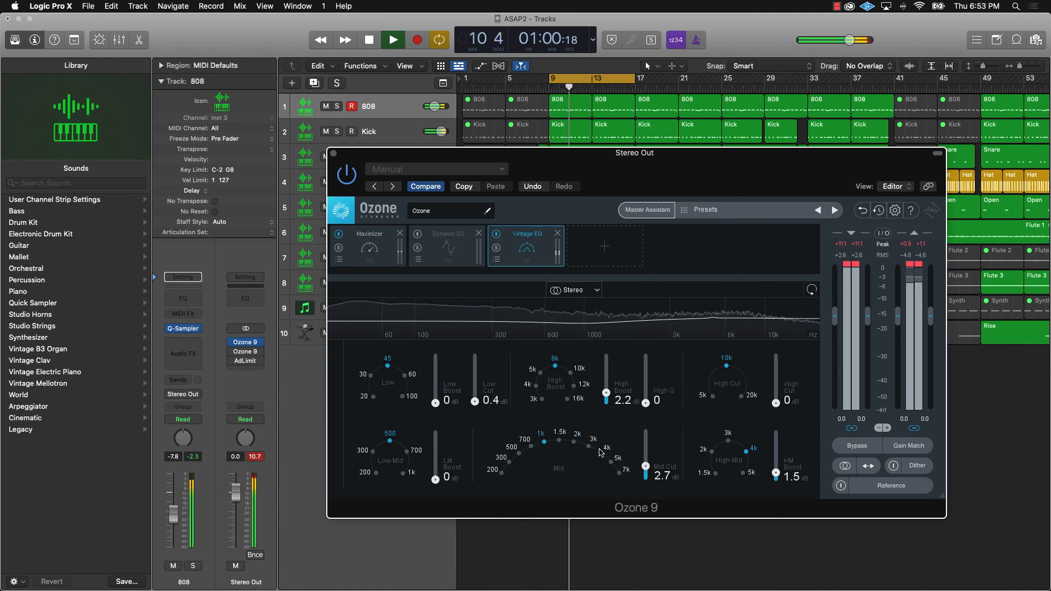
drag(645, 467, 646, 475)
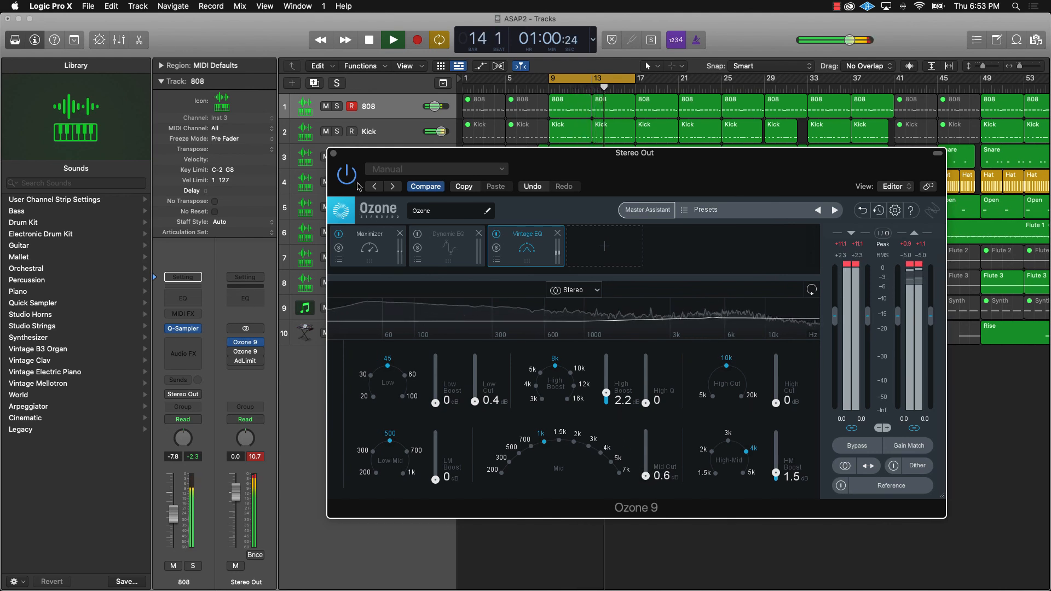
Step: Move the Vintage EQ ahead of the Maximizer, review the Maximizer settings and close the Ozone window
drag(515, 245, 364, 247)
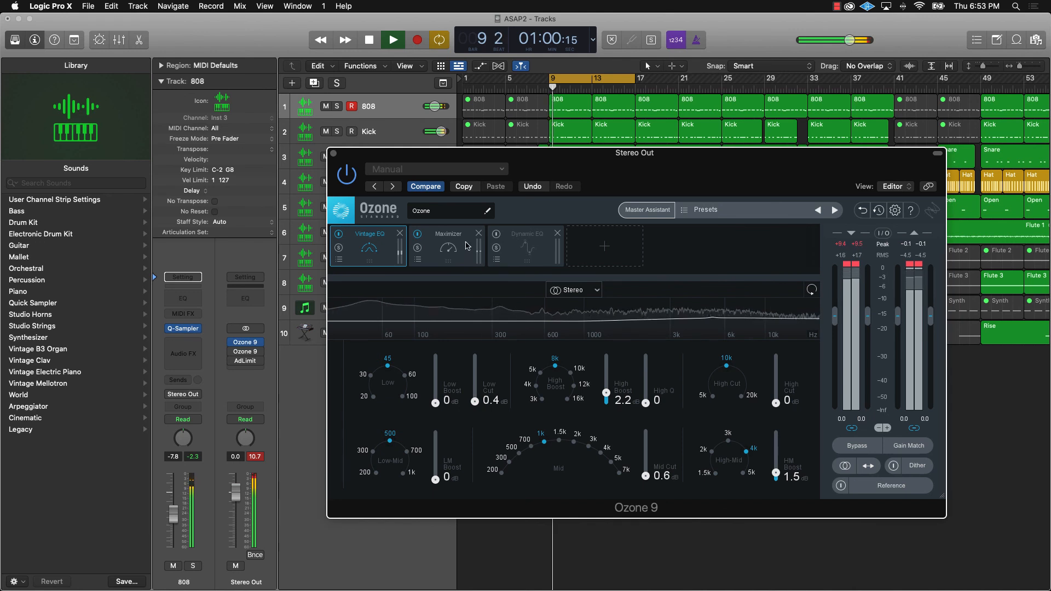
click(449, 245)
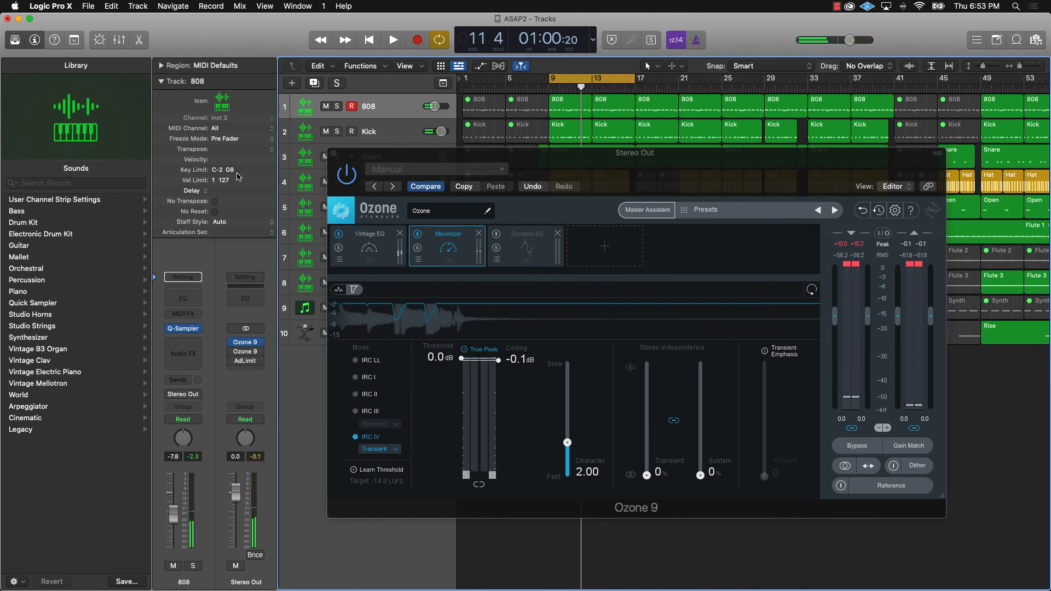
click(346, 162)
key(super+w)
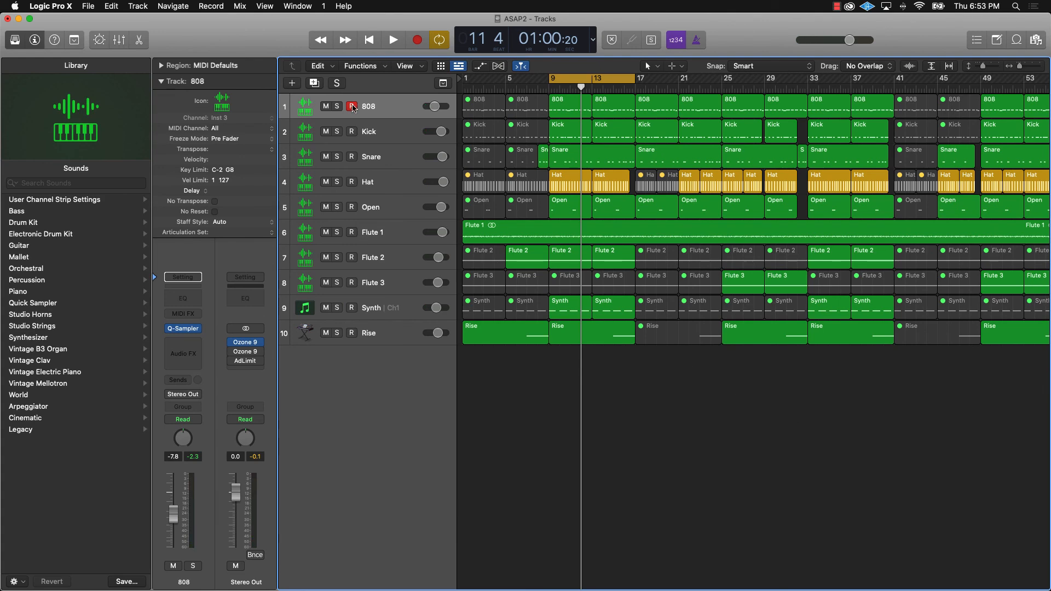
Step: Disarm the 808 track for recording and turn off cycle mode
key(super+Left)
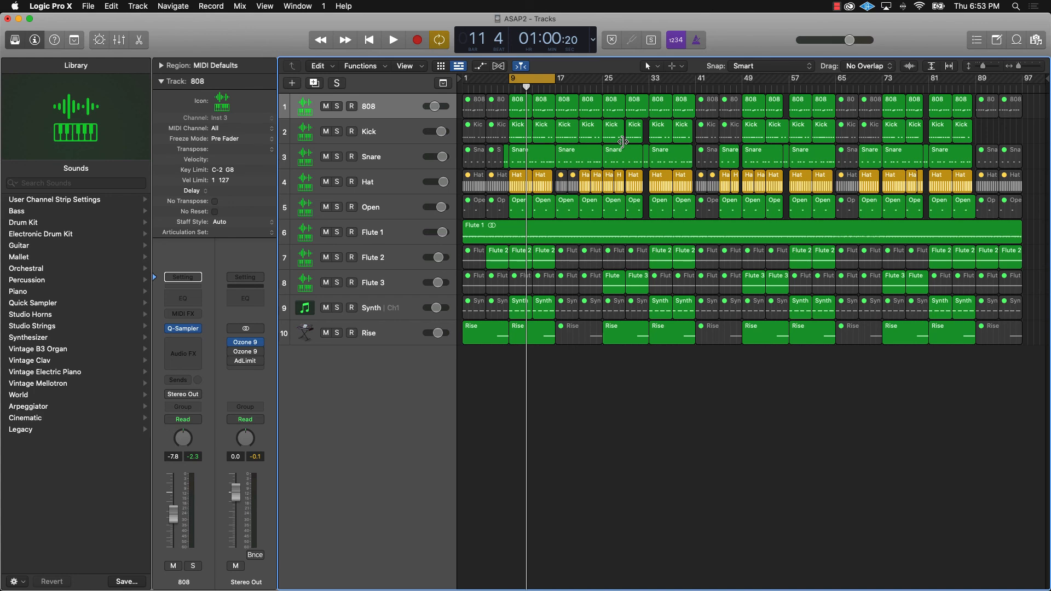
click(528, 82)
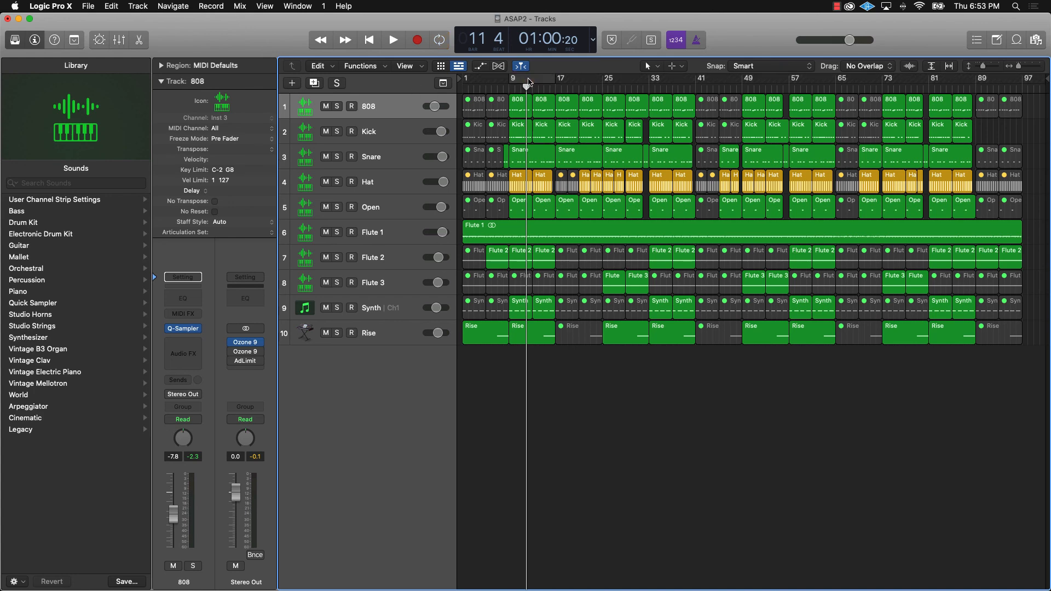
key(super+Up)
key(super+Right)
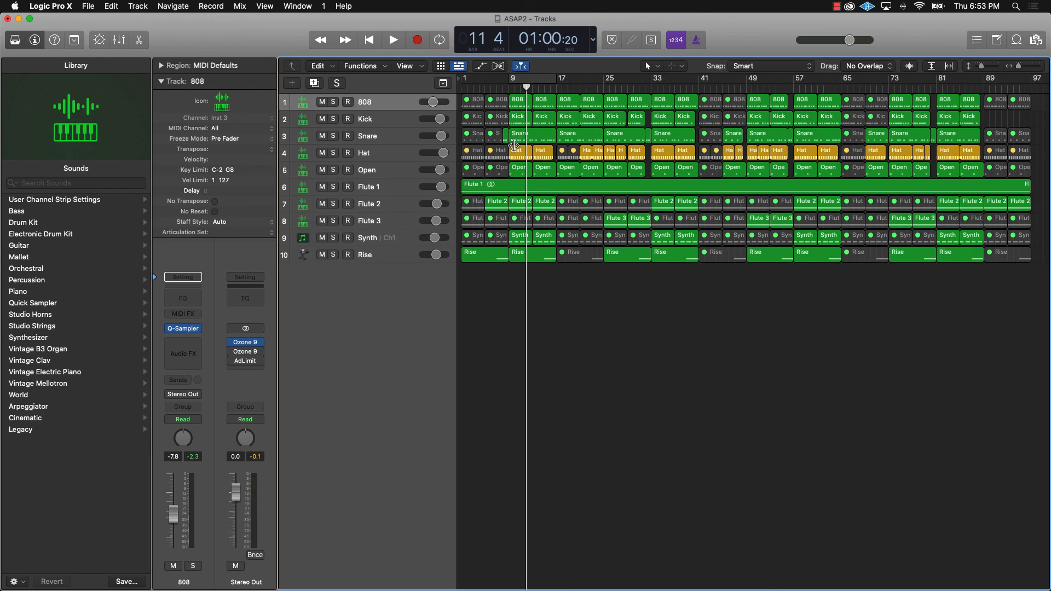
scroll(514, 143, left, 3)
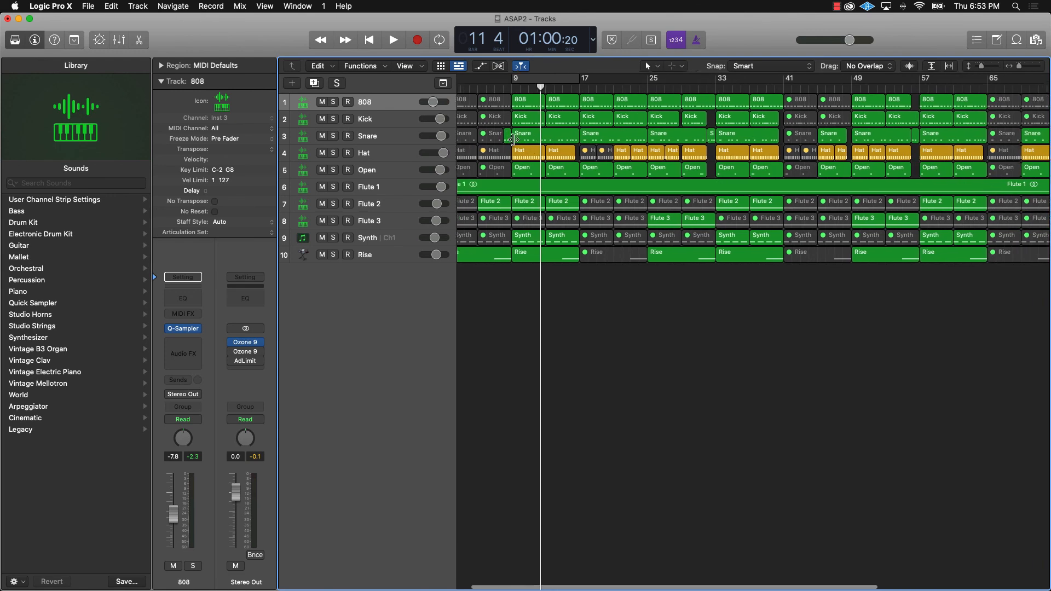